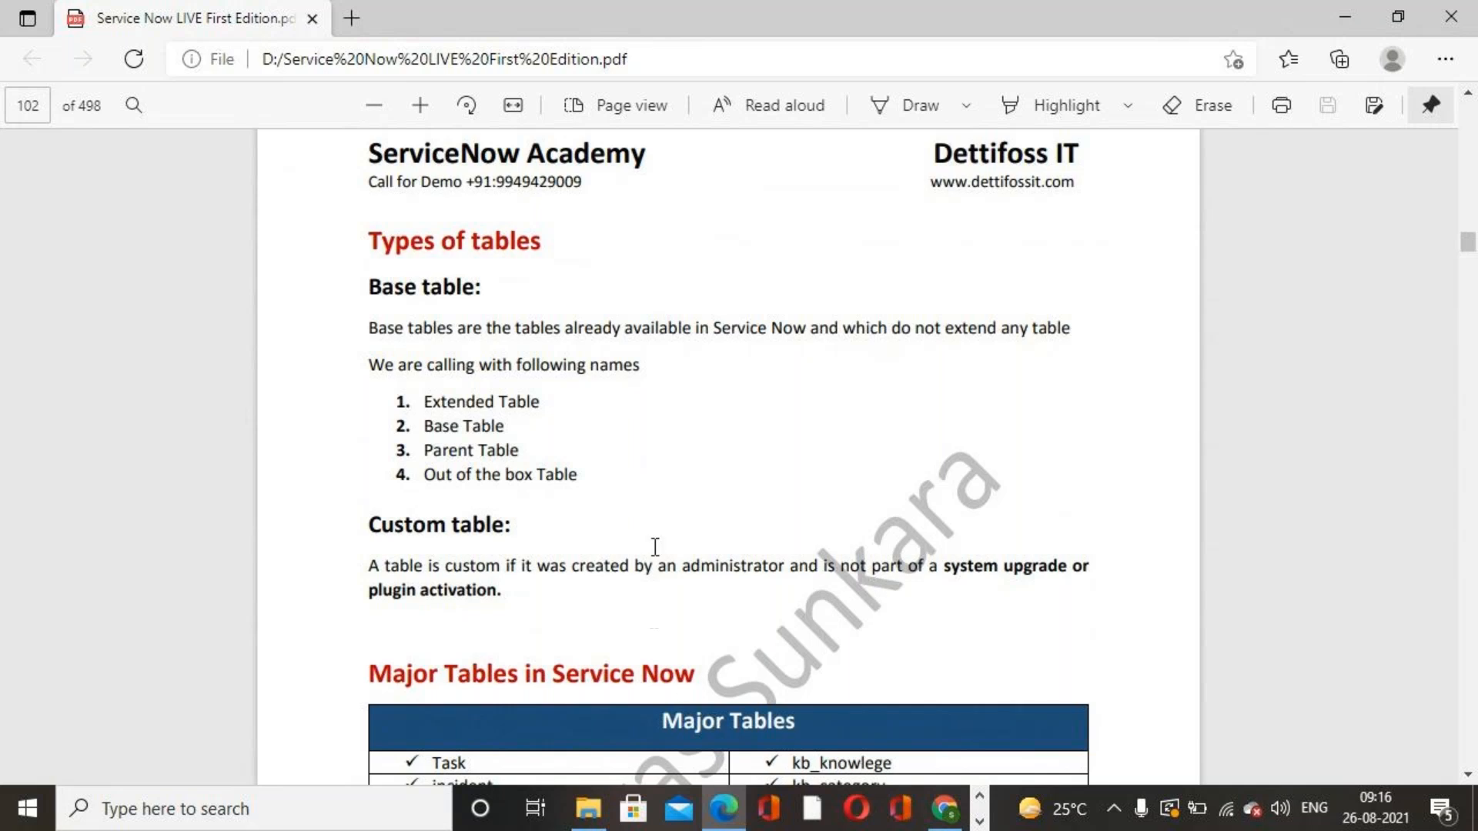
Step: Read the PDF's sections on table types, major tables and the custom table creation exercise
scroll(654, 548, down, 2)
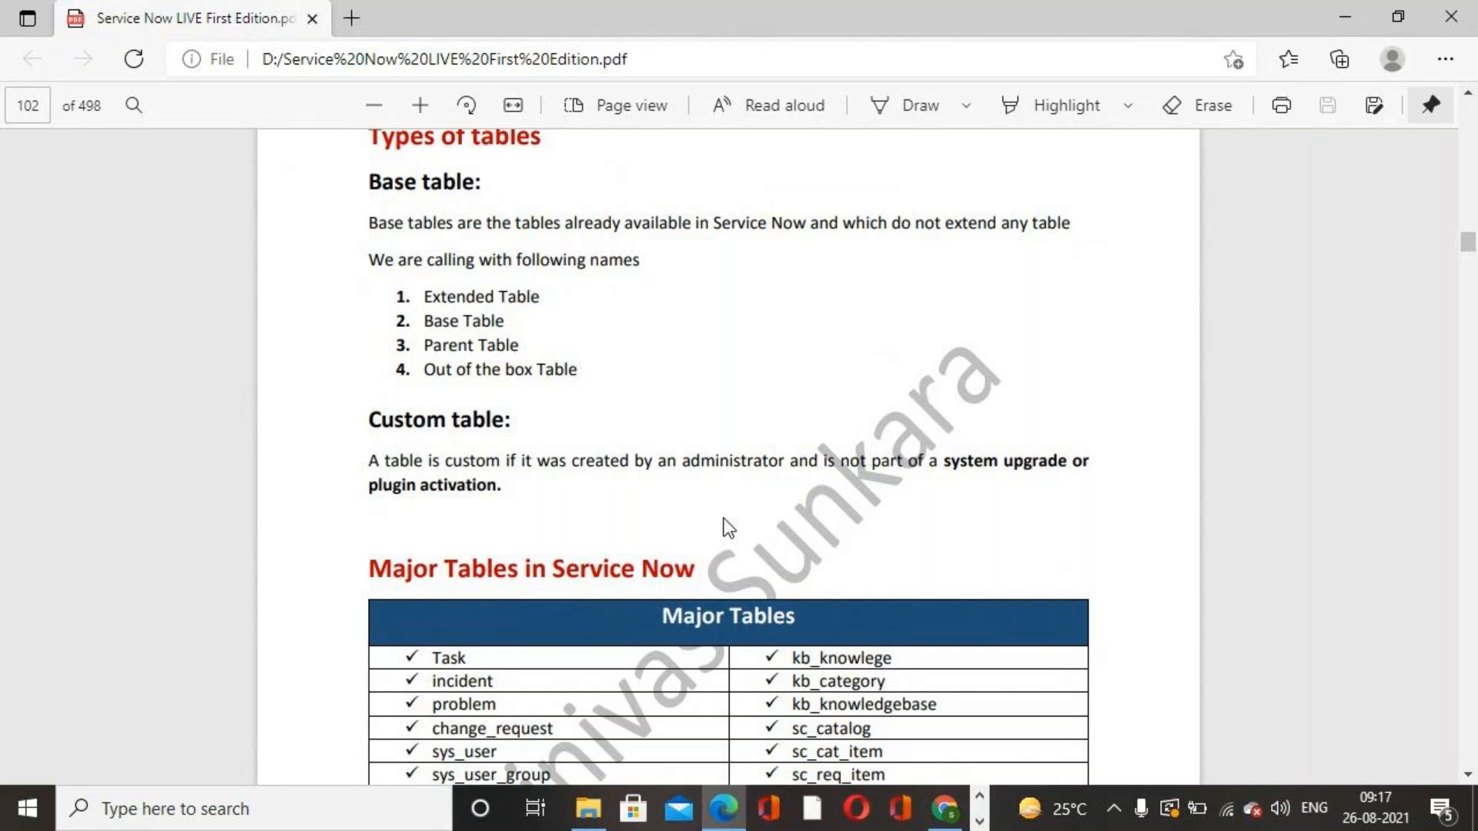
scroll(728, 528, down, 3)
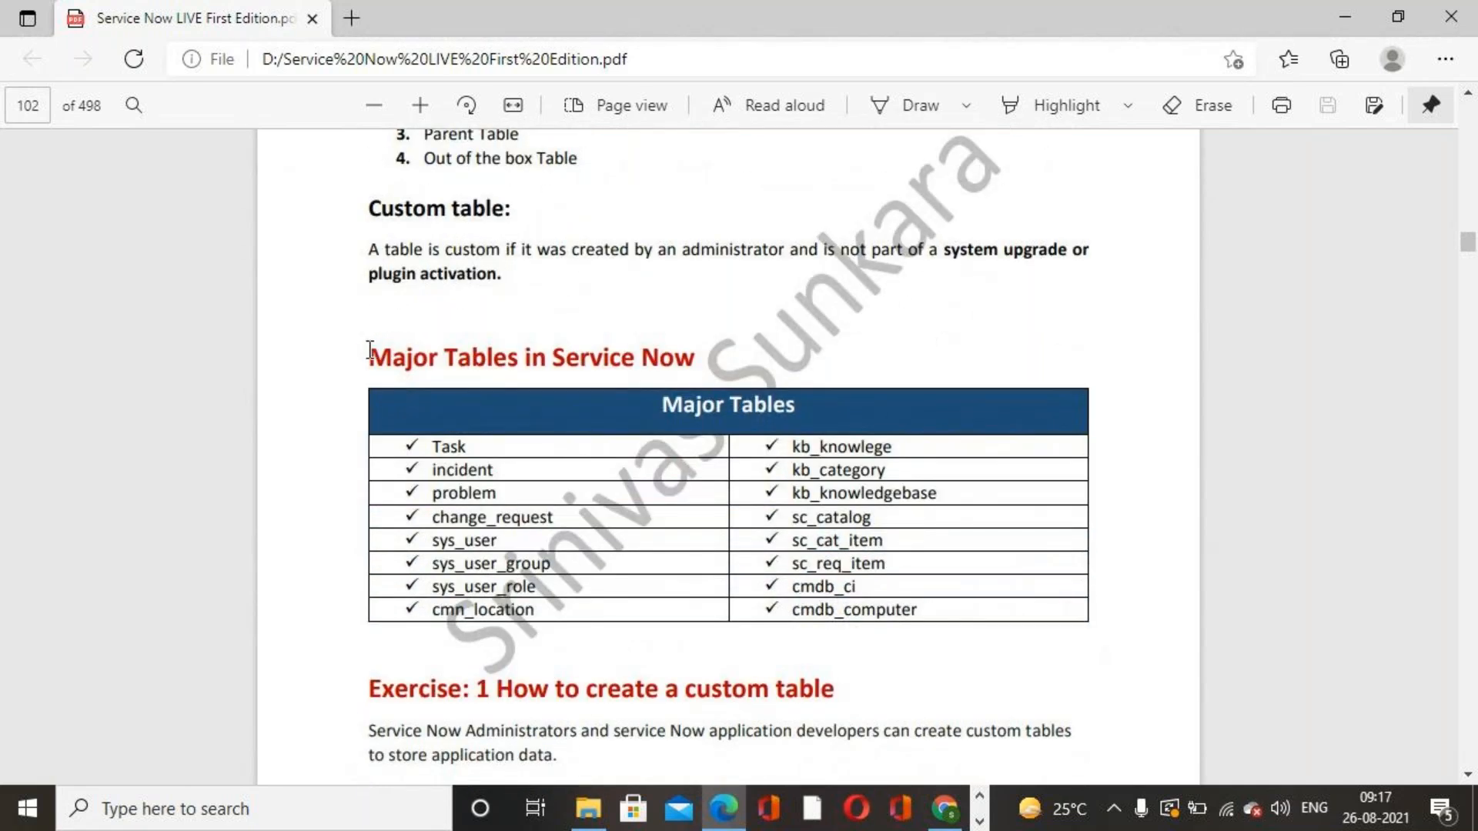
drag(370, 357, 674, 358)
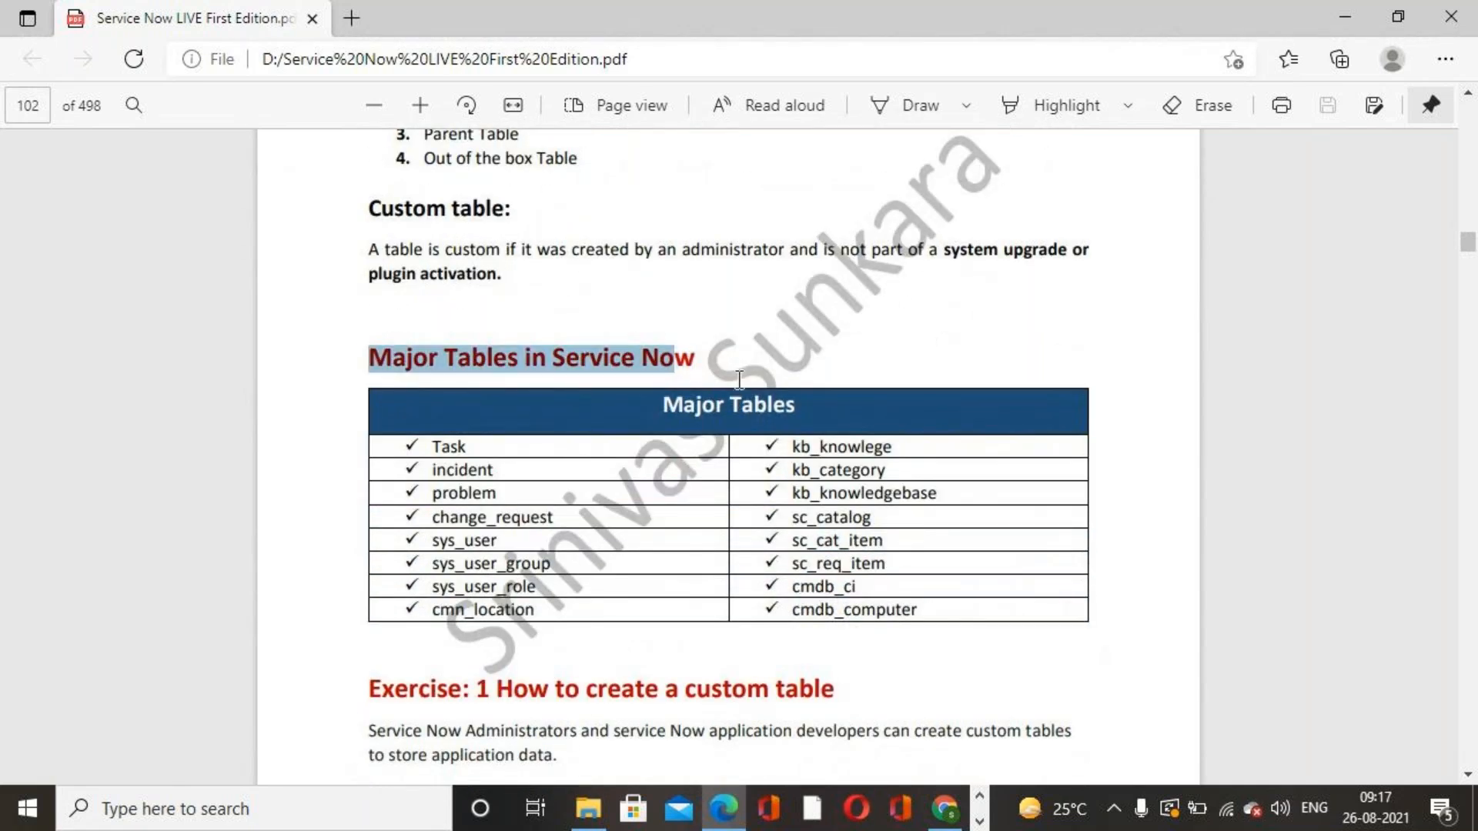
click(1301, 569)
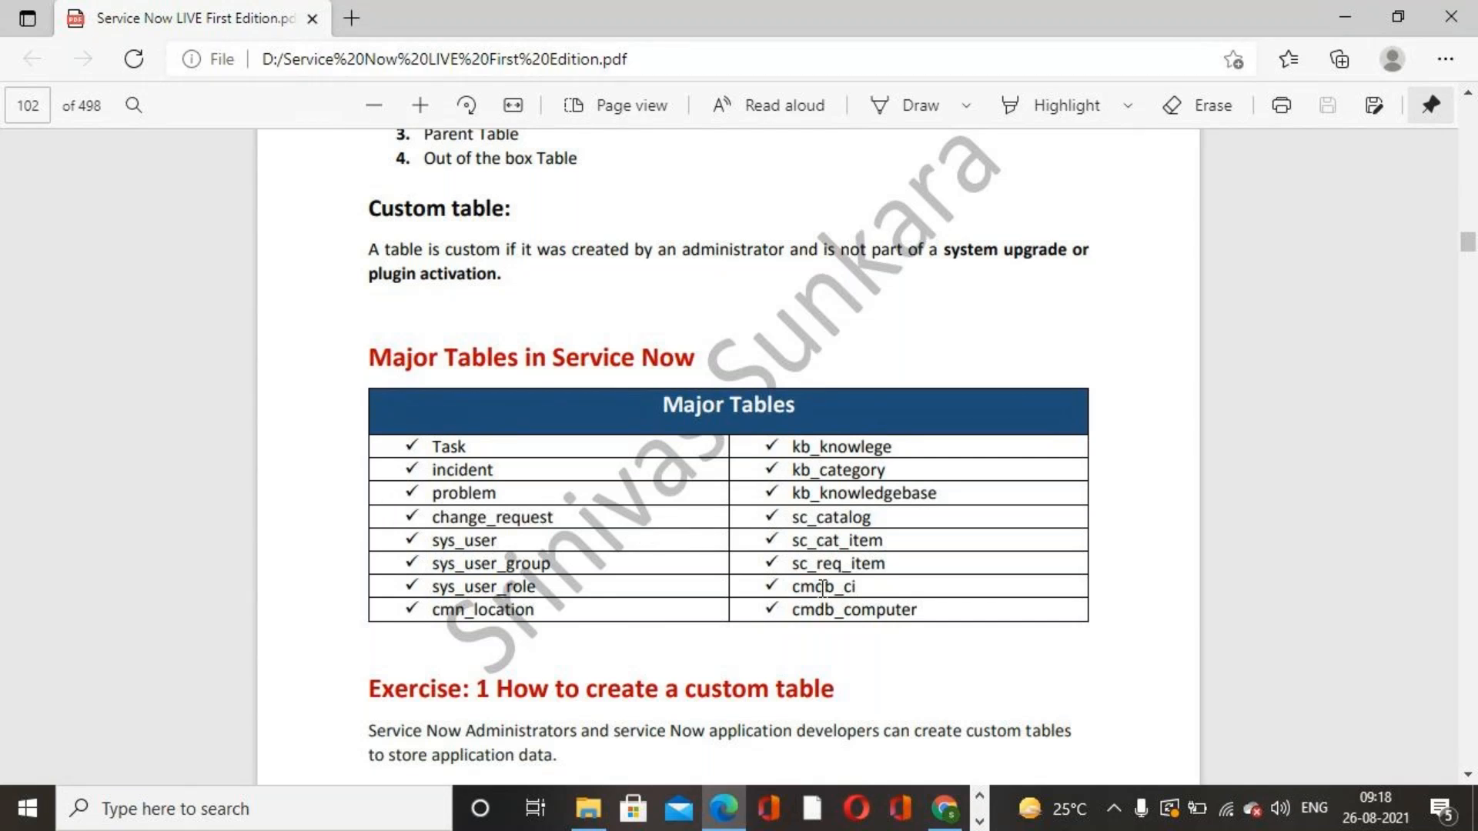
scroll(822, 588, down, 4)
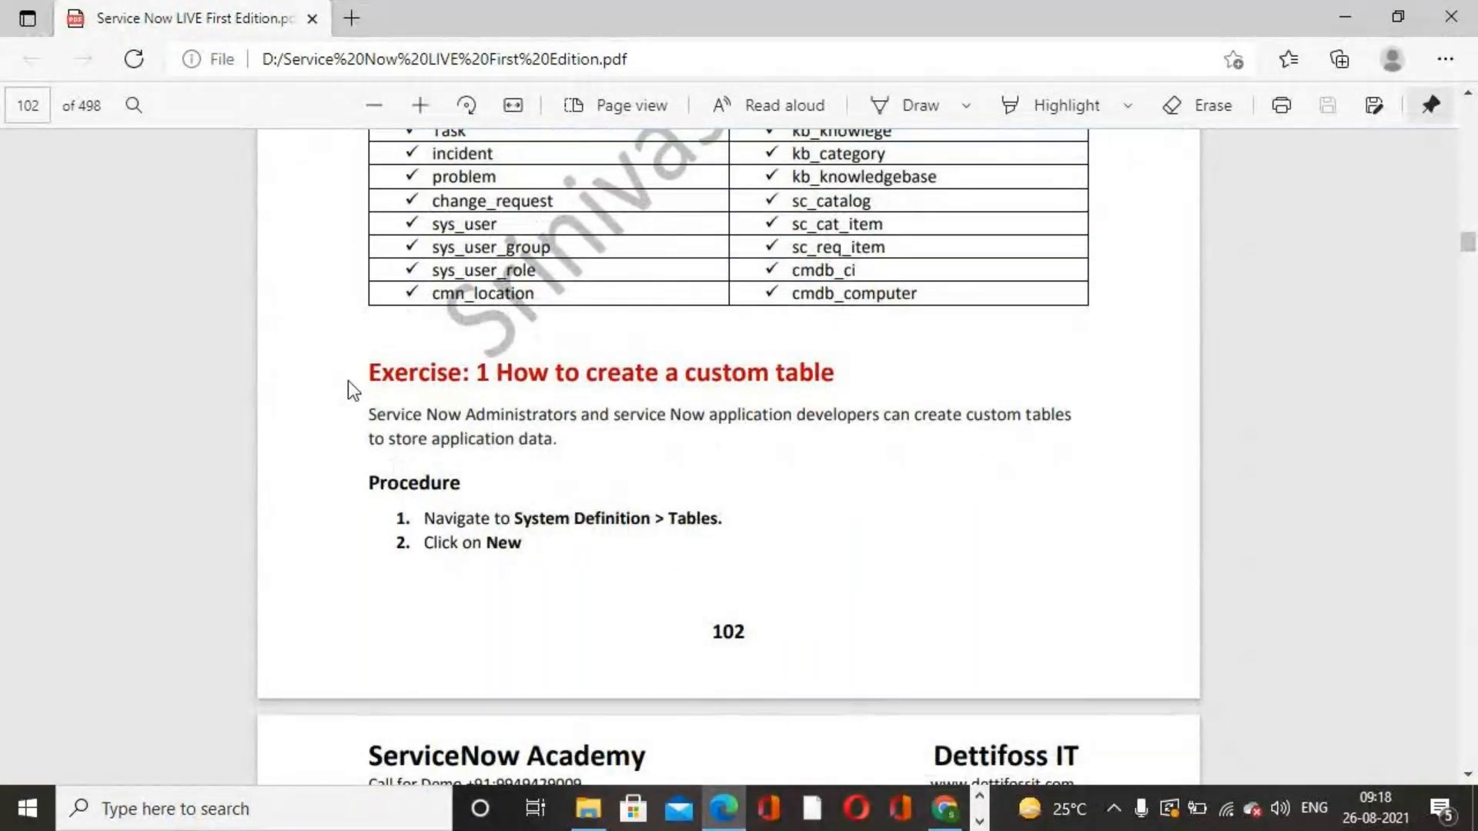
drag(370, 372, 829, 382)
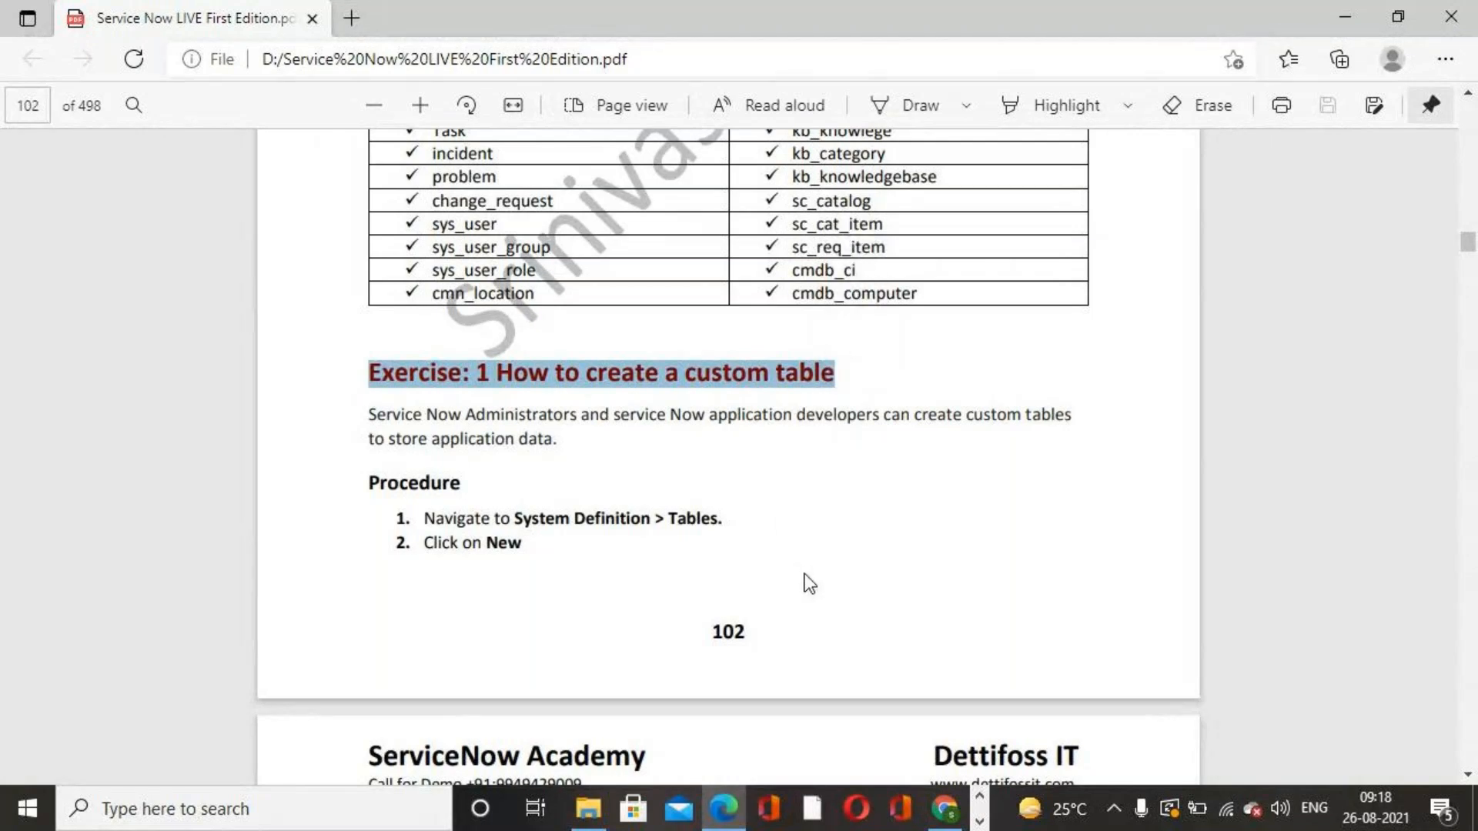
Step: Switch to the browser and open System Definition > Tables by filtering the navigator for tables
key(alt+Tab)
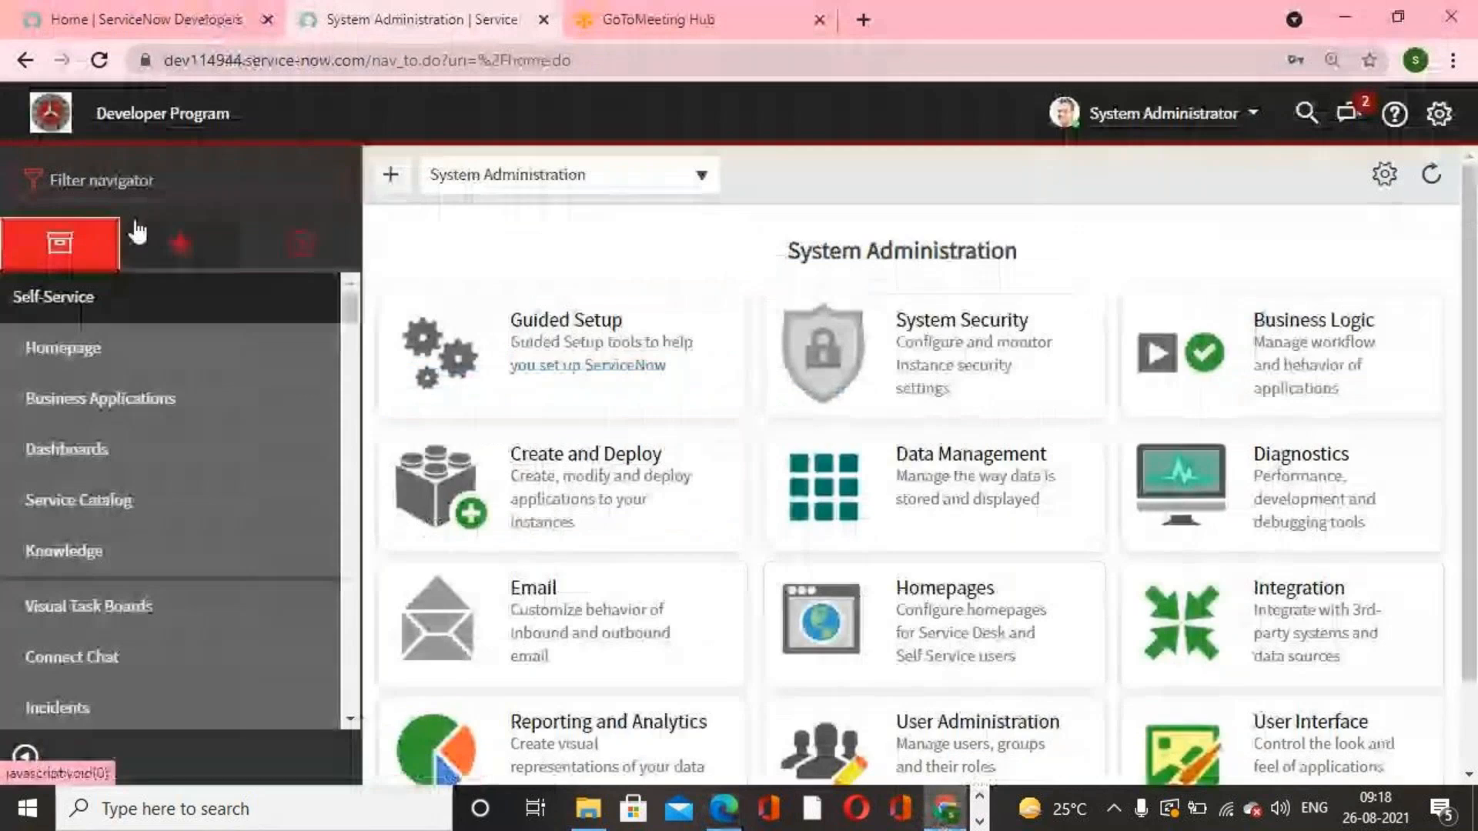
click(149, 189)
text(tables)
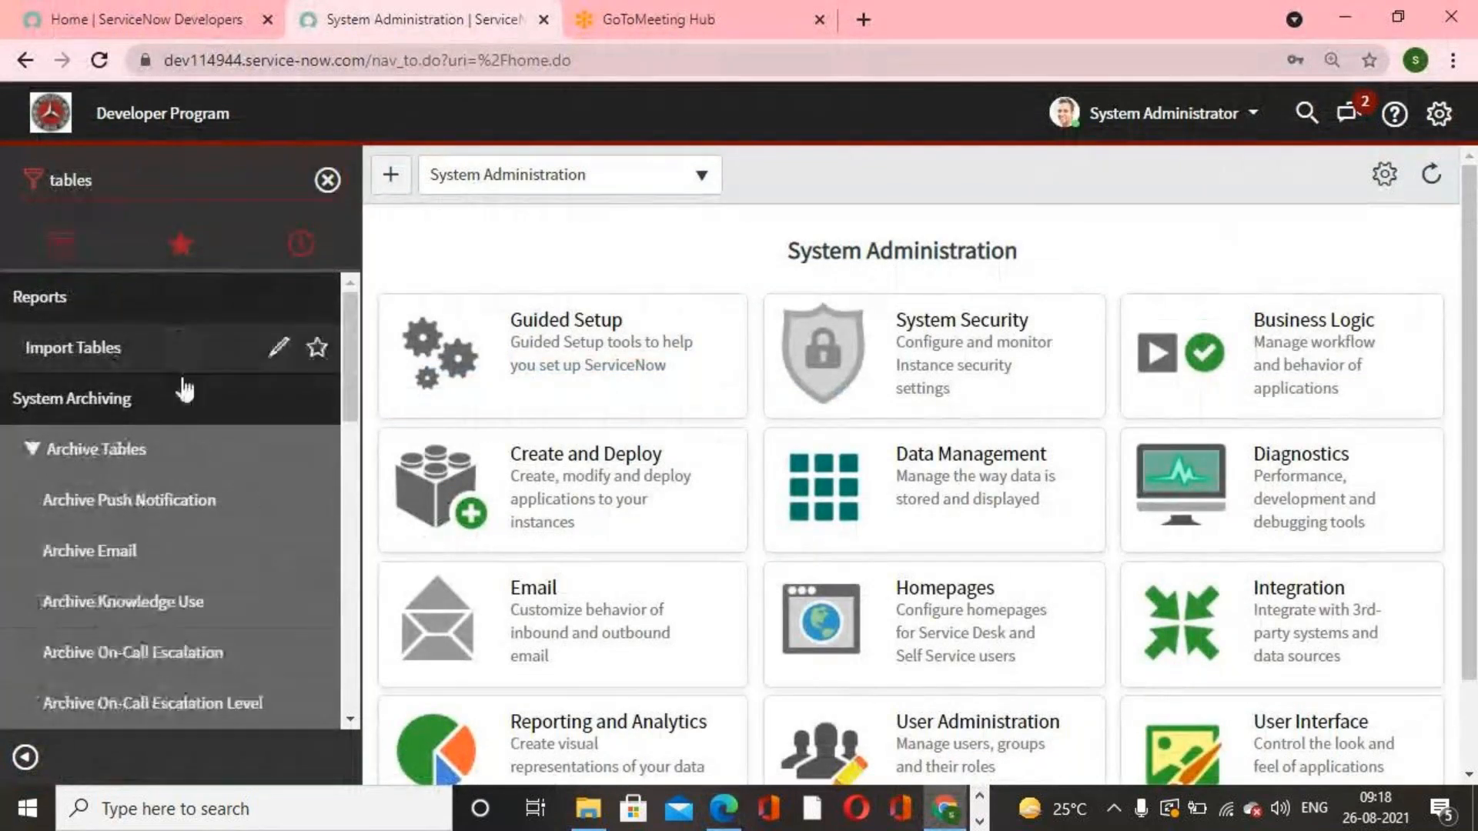
scroll(191, 445, down, 8)
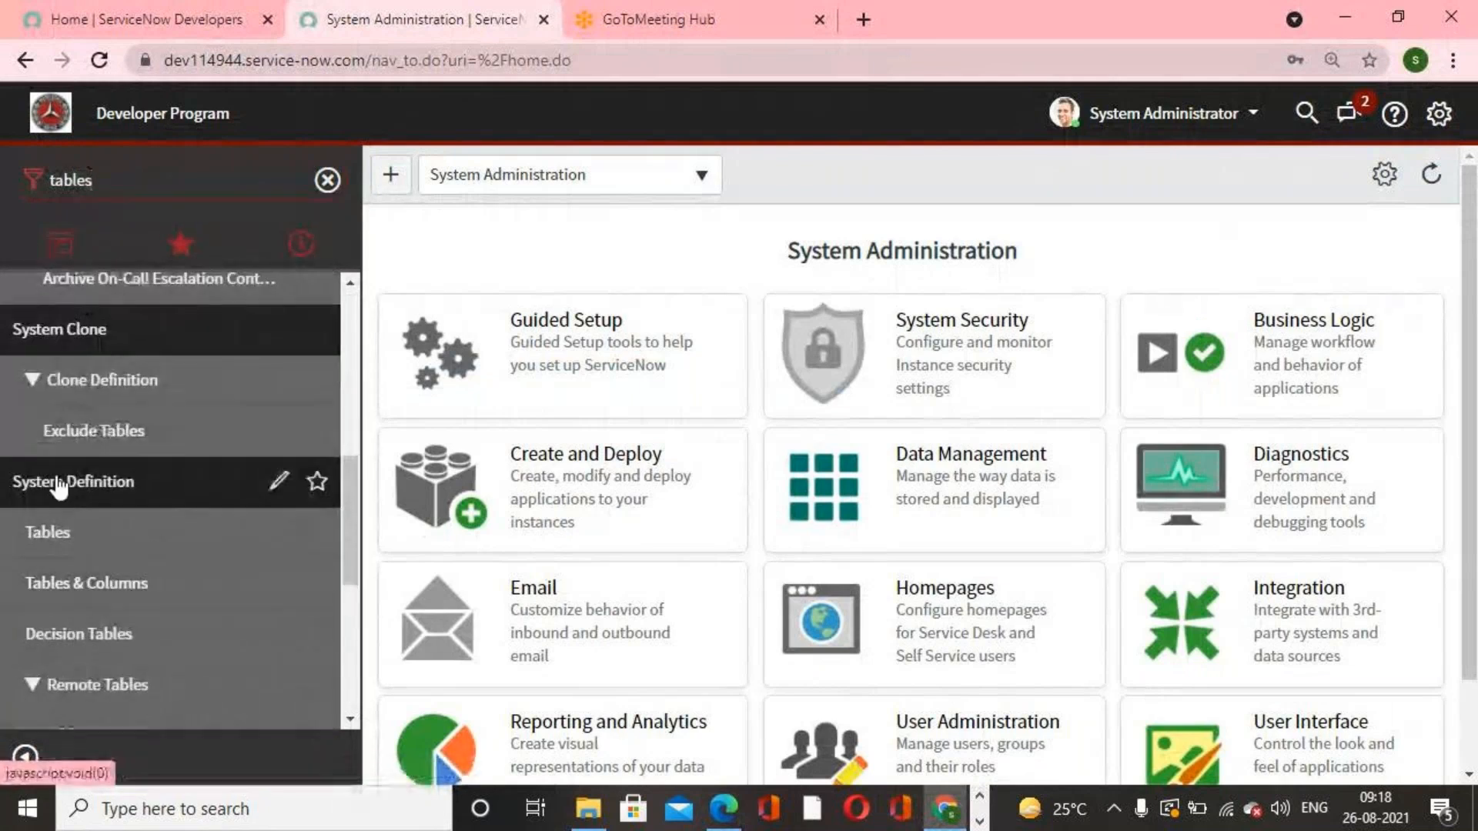
click(90, 539)
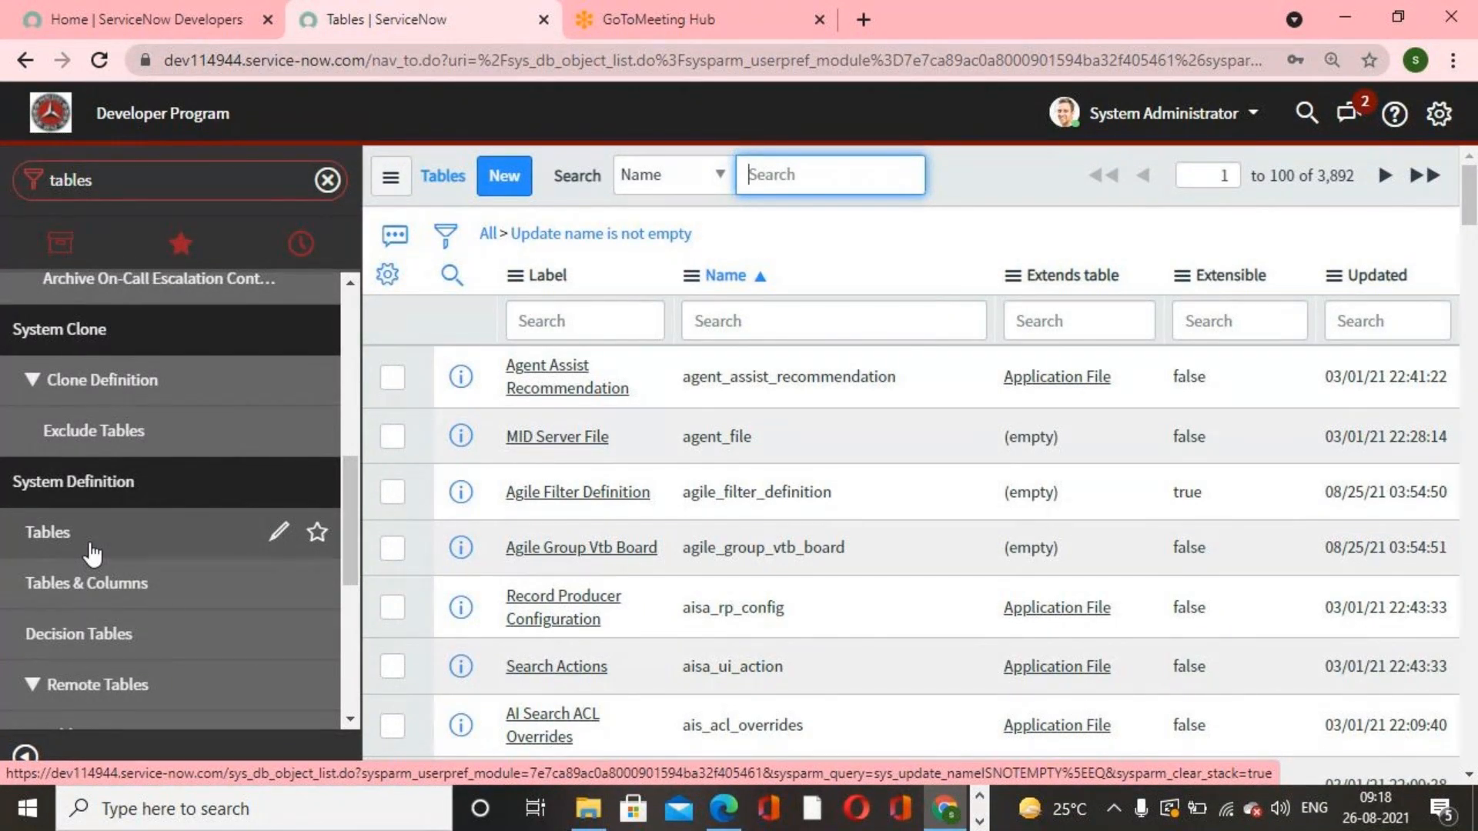
Step: Examine the total number of tables listed in the Tables list
drag(1319, 178, 1330, 181)
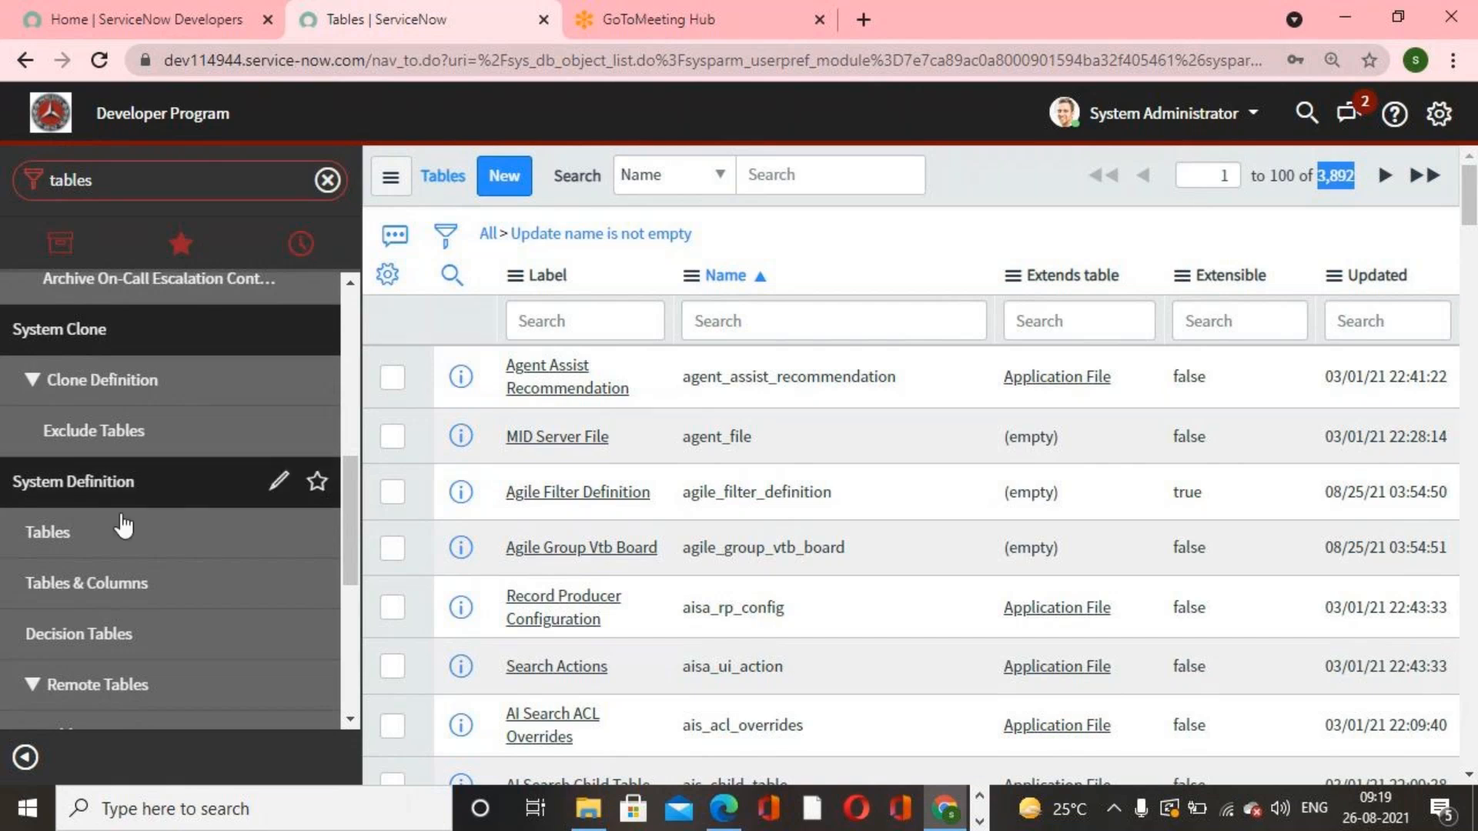
double_click(148, 176)
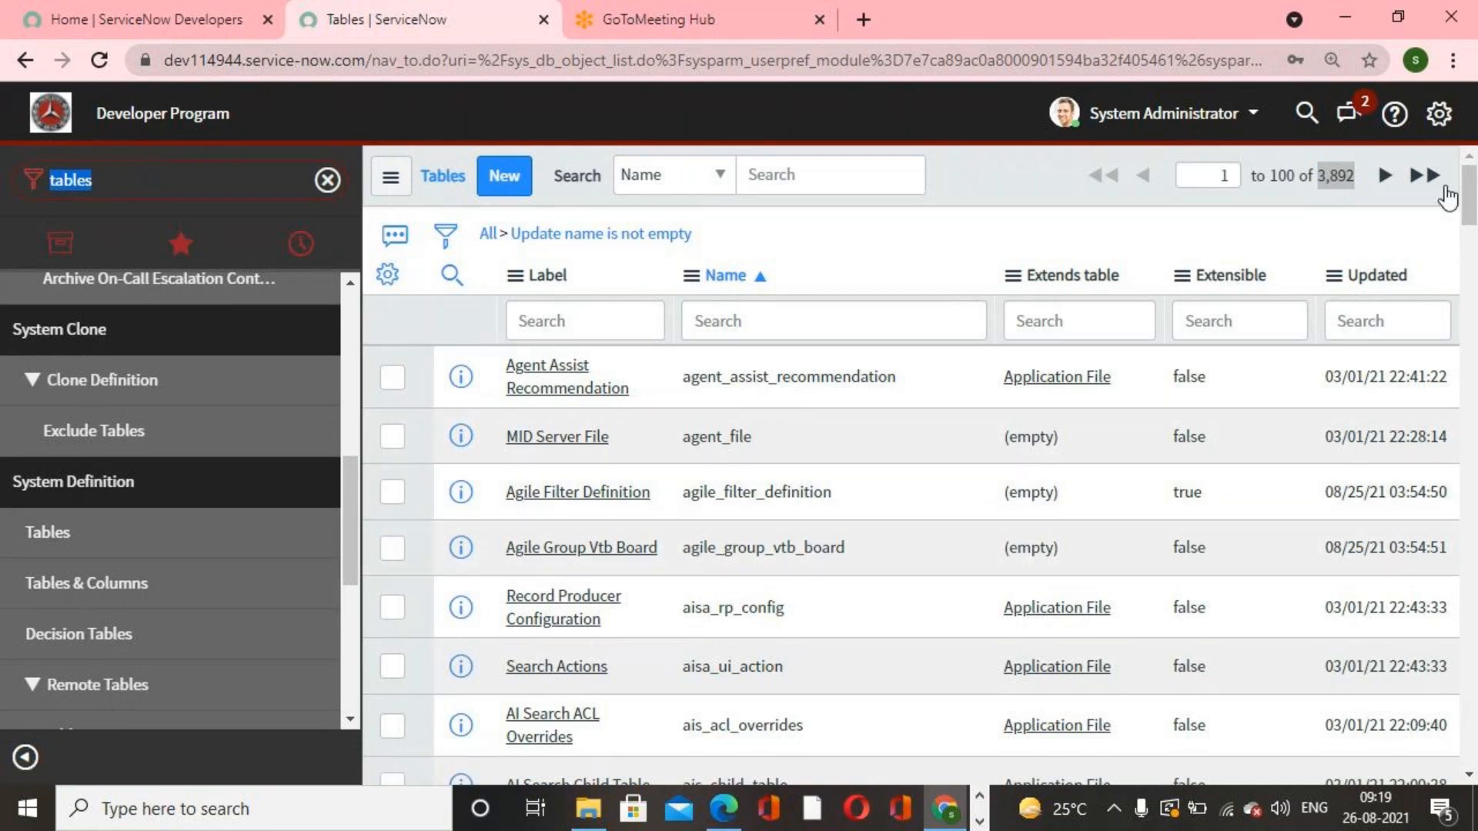
double_click(1321, 174)
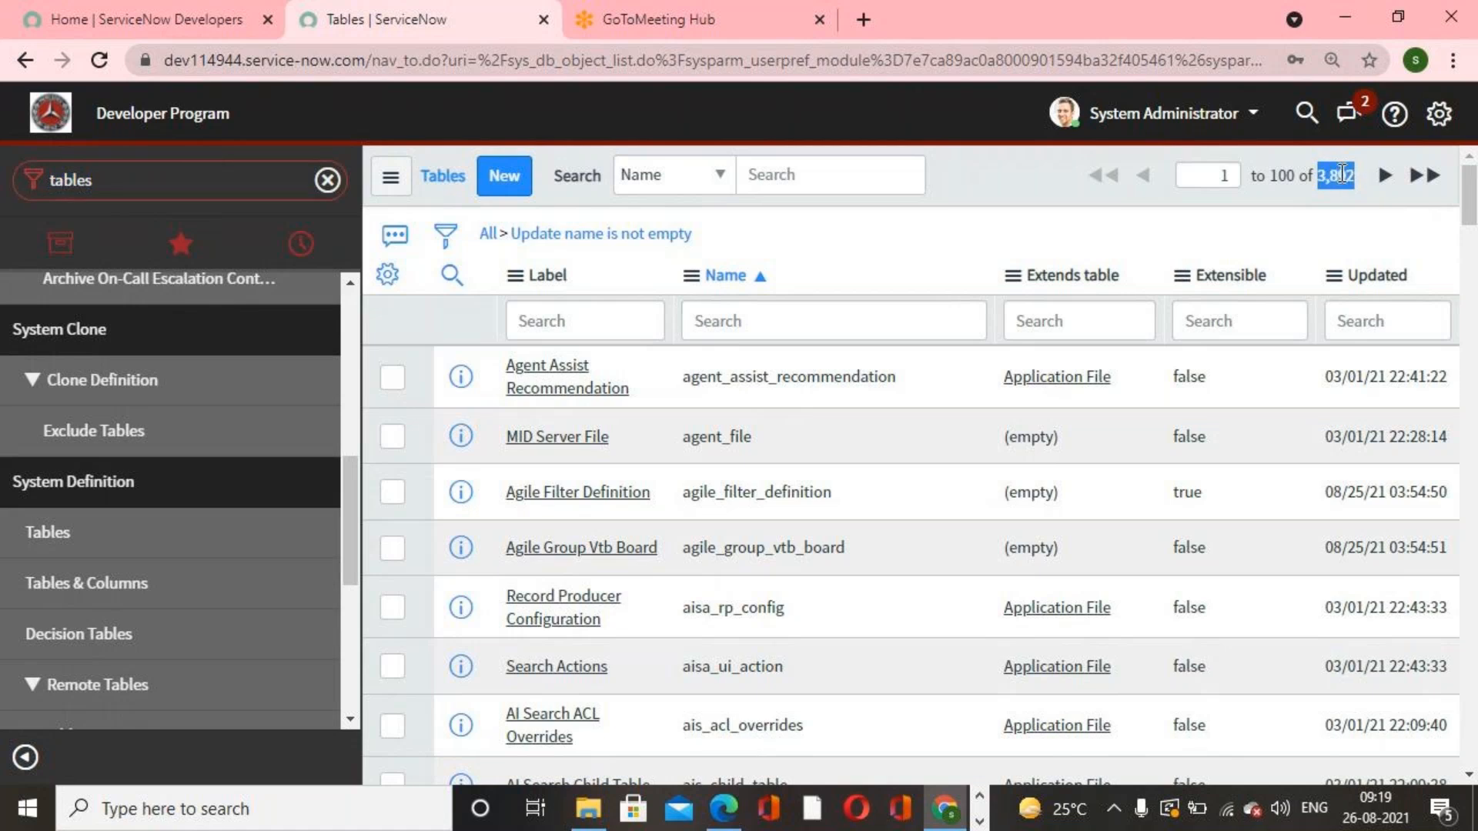
Step: Start a new table record and set its label to Servicenow Academy
click(976, 203)
click(512, 185)
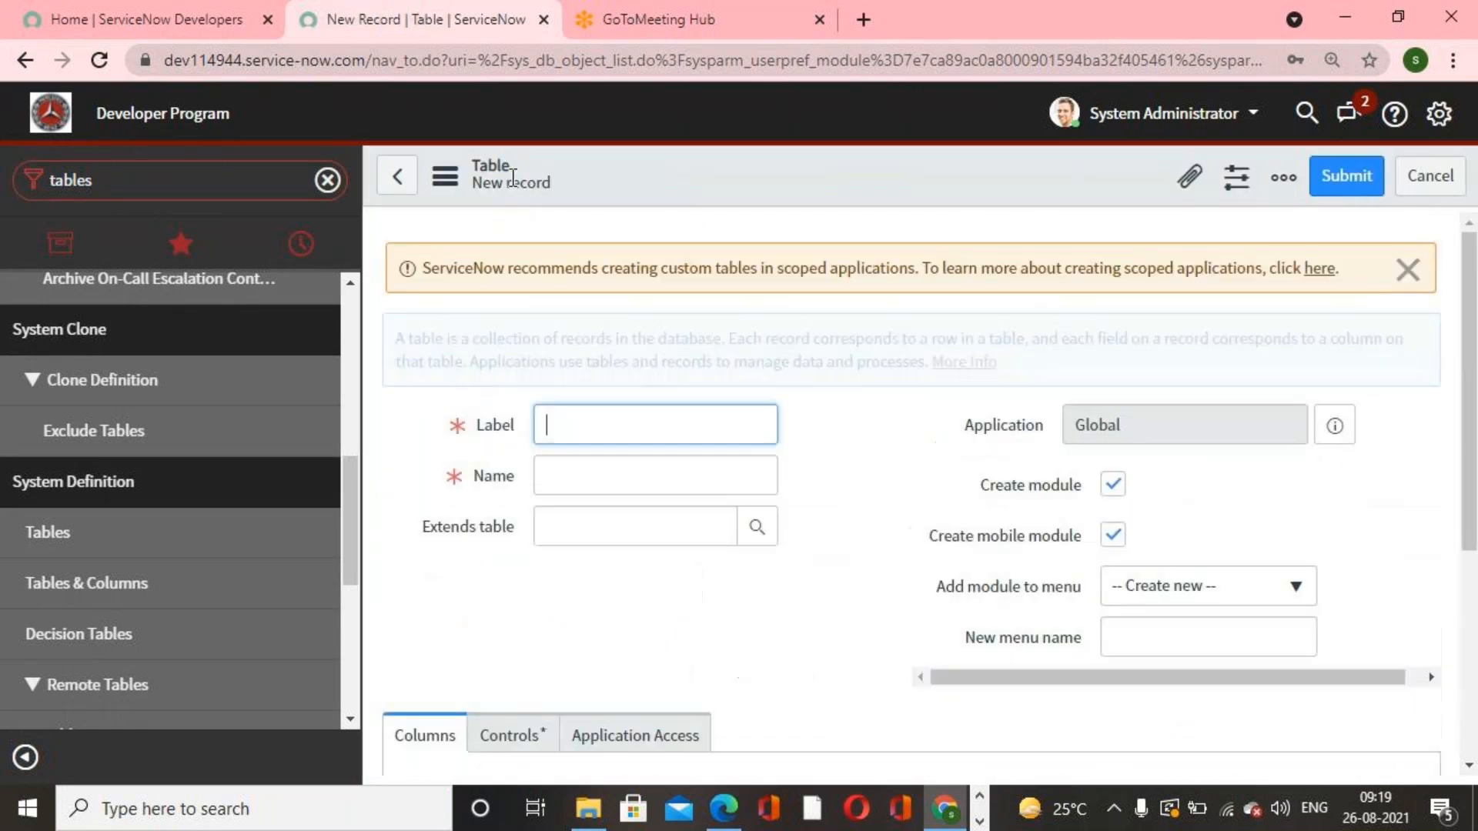
text(Service)
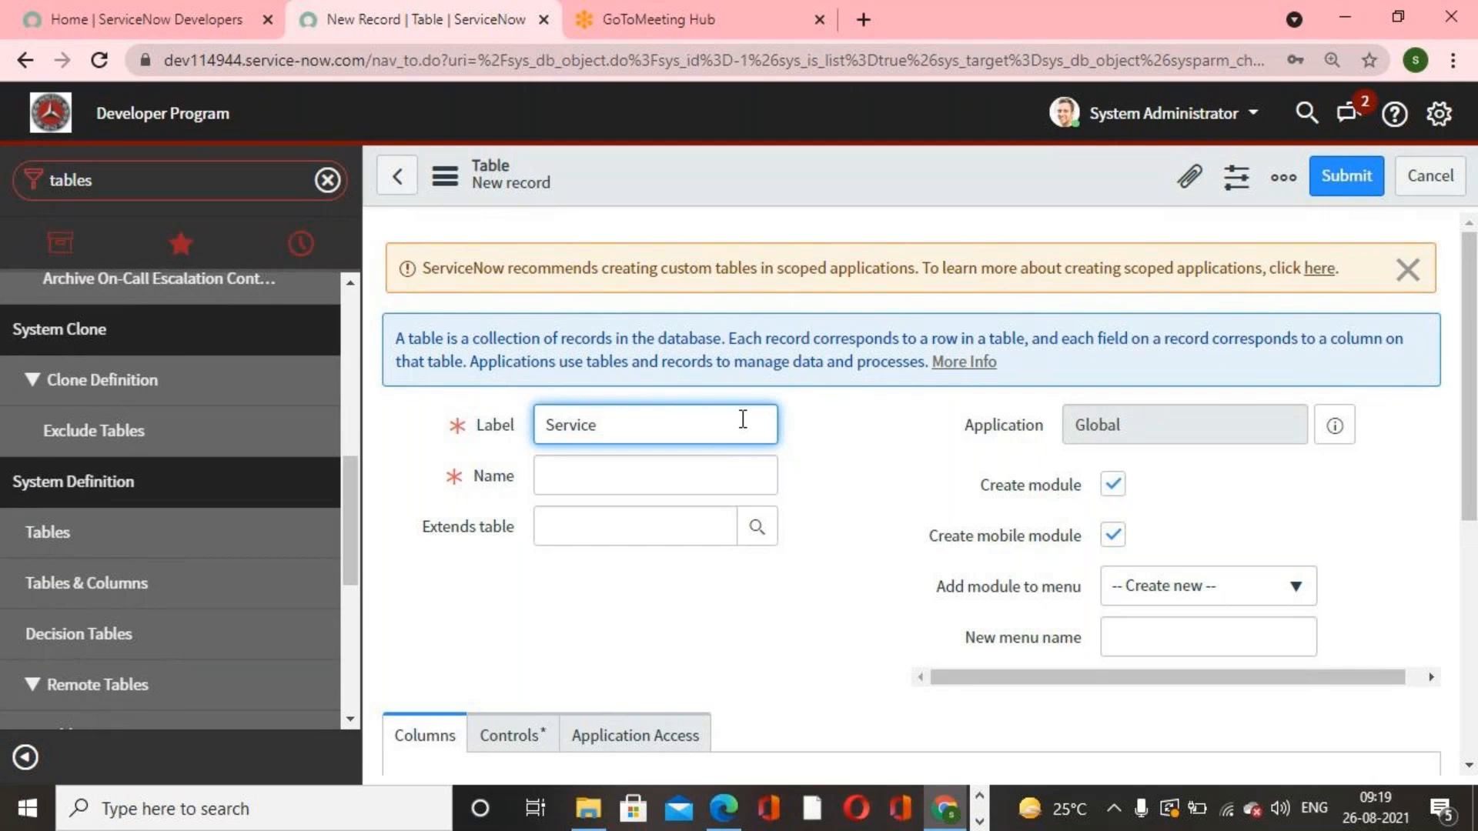
text(now Academy)
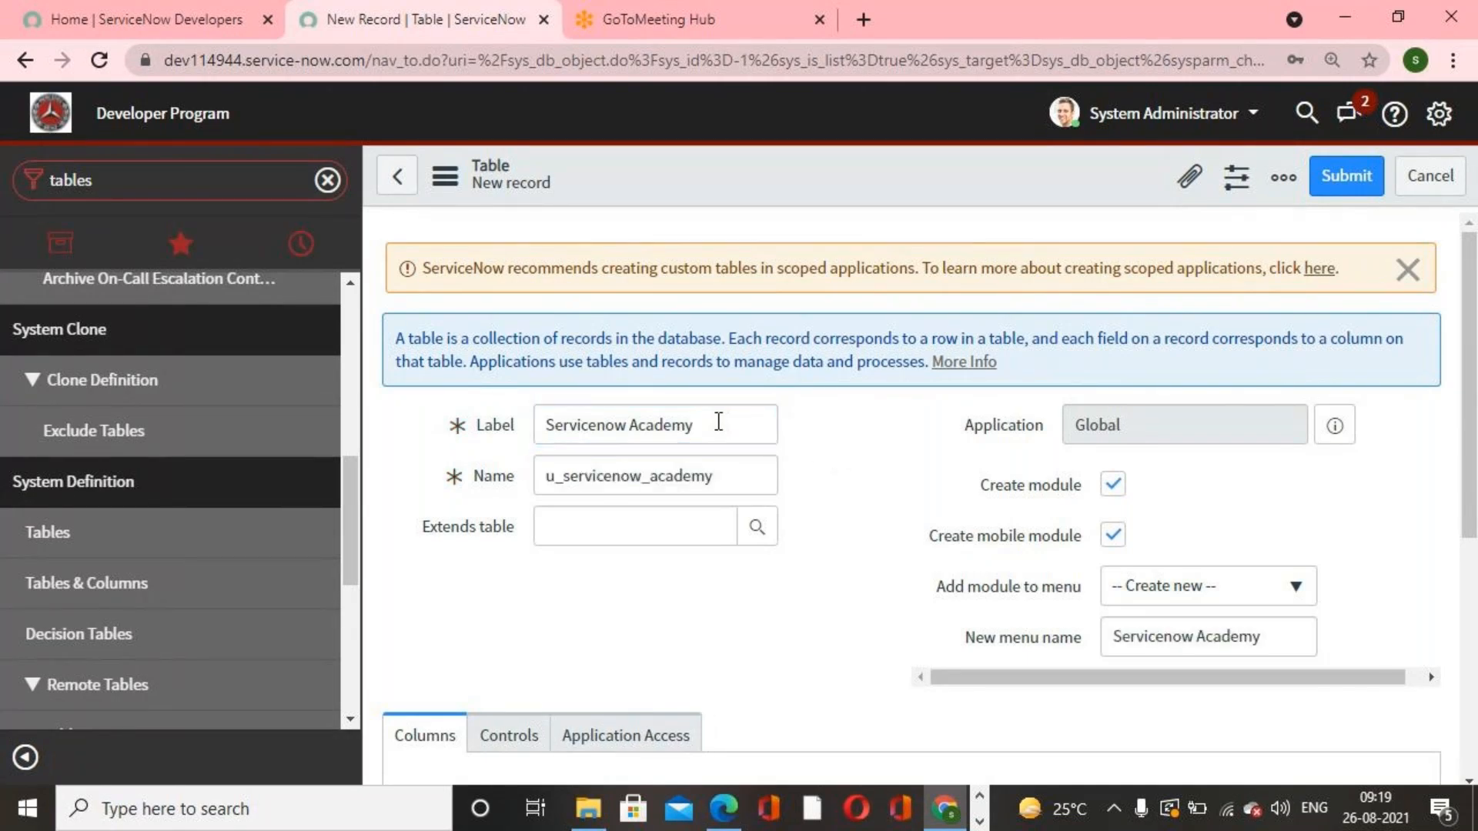
Step: Dismiss the scoped application recommendation banner and inspect the Label and Extends table fields
click(1406, 271)
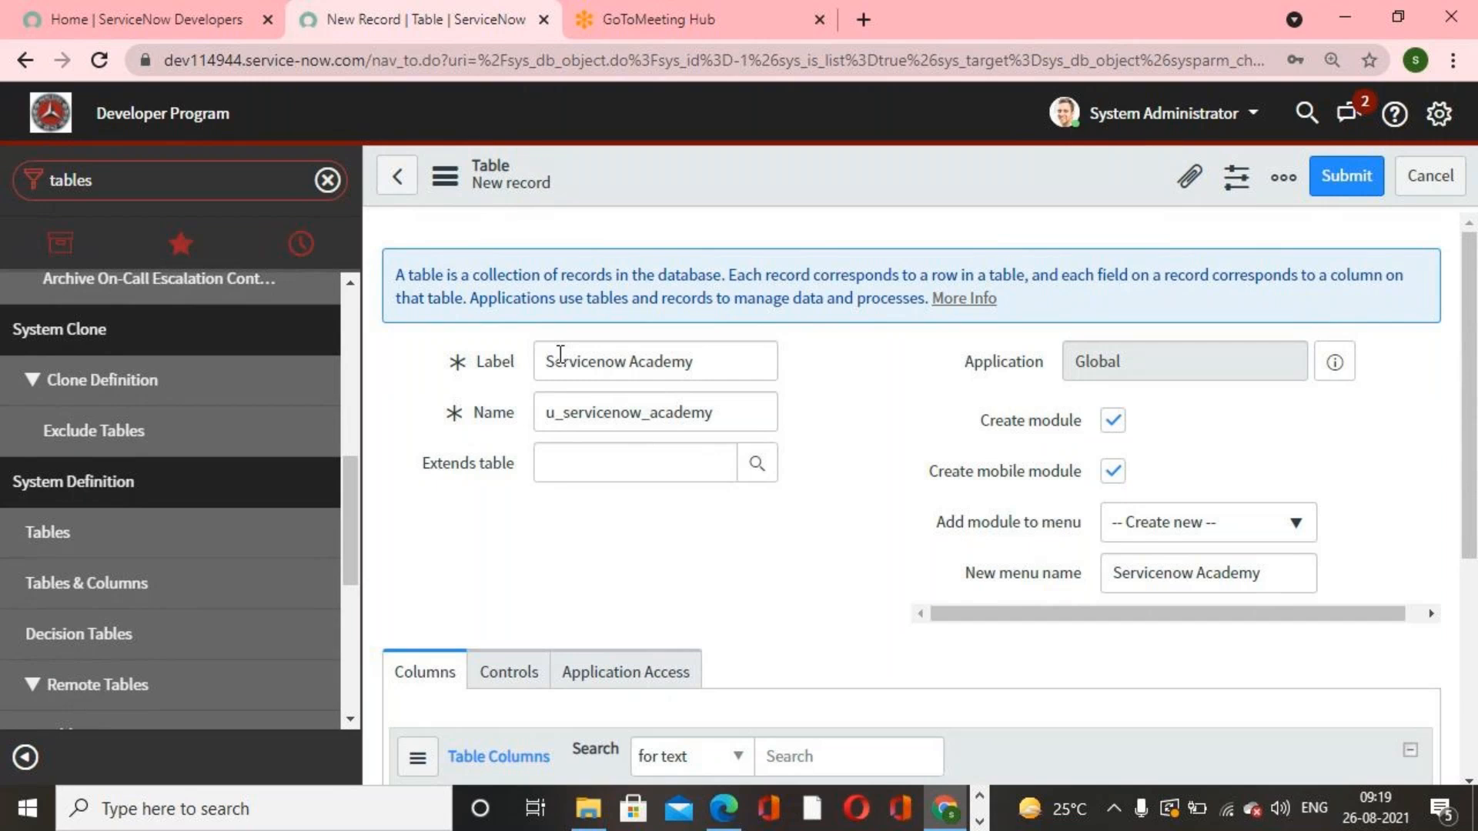
drag(548, 363, 713, 358)
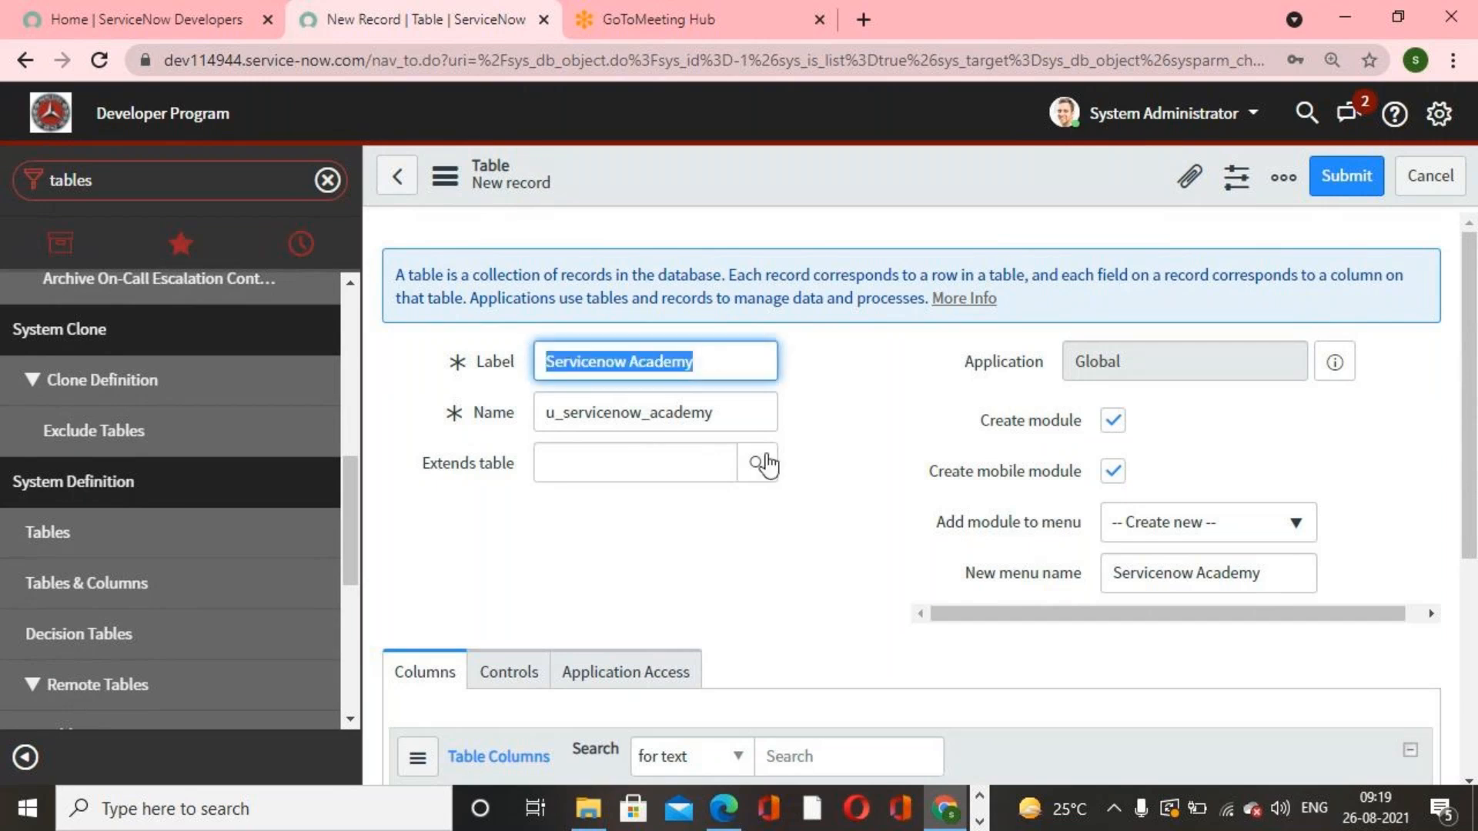
click(636, 462)
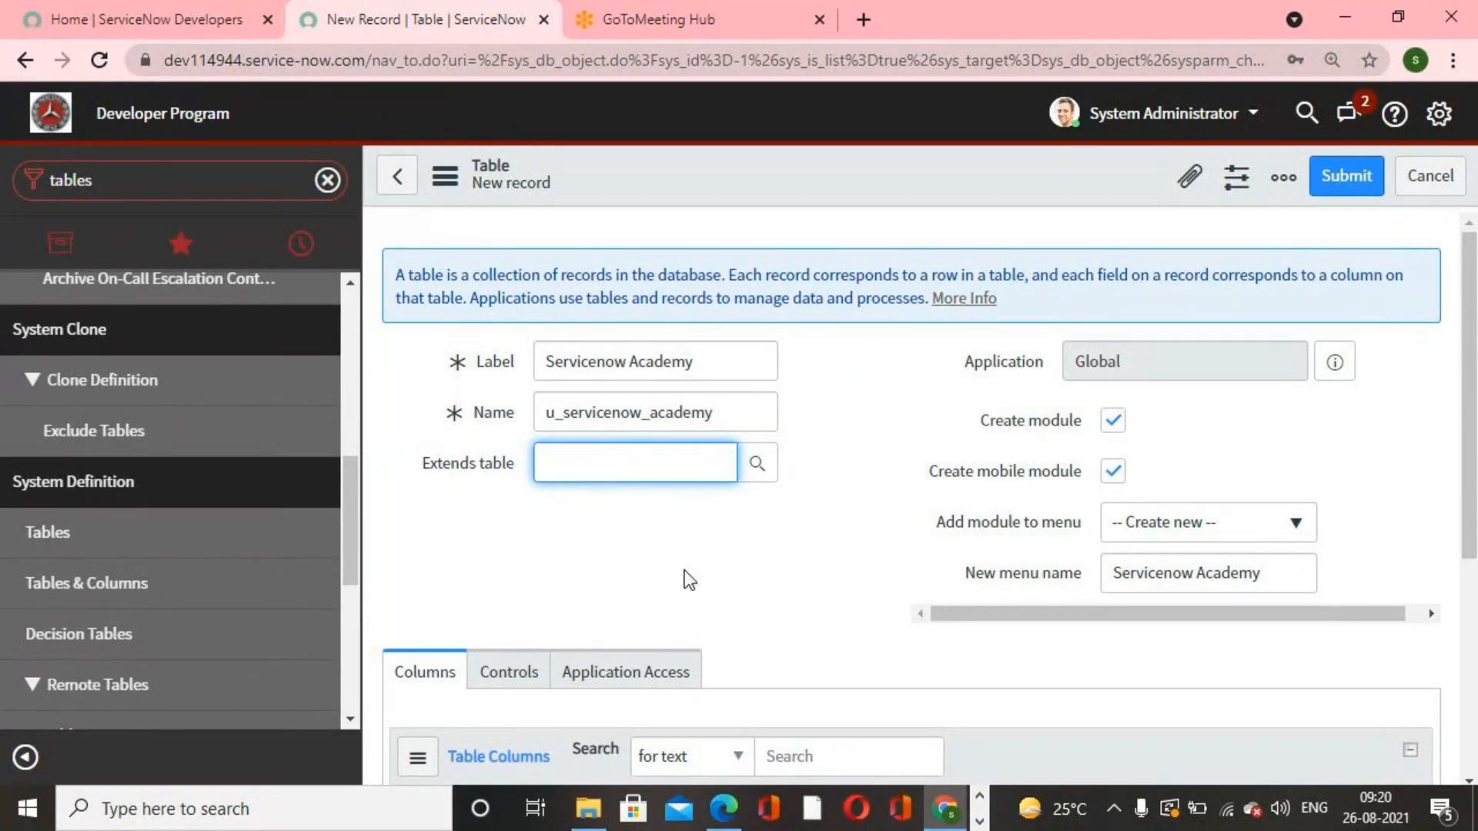
click(800, 579)
click(469, 362)
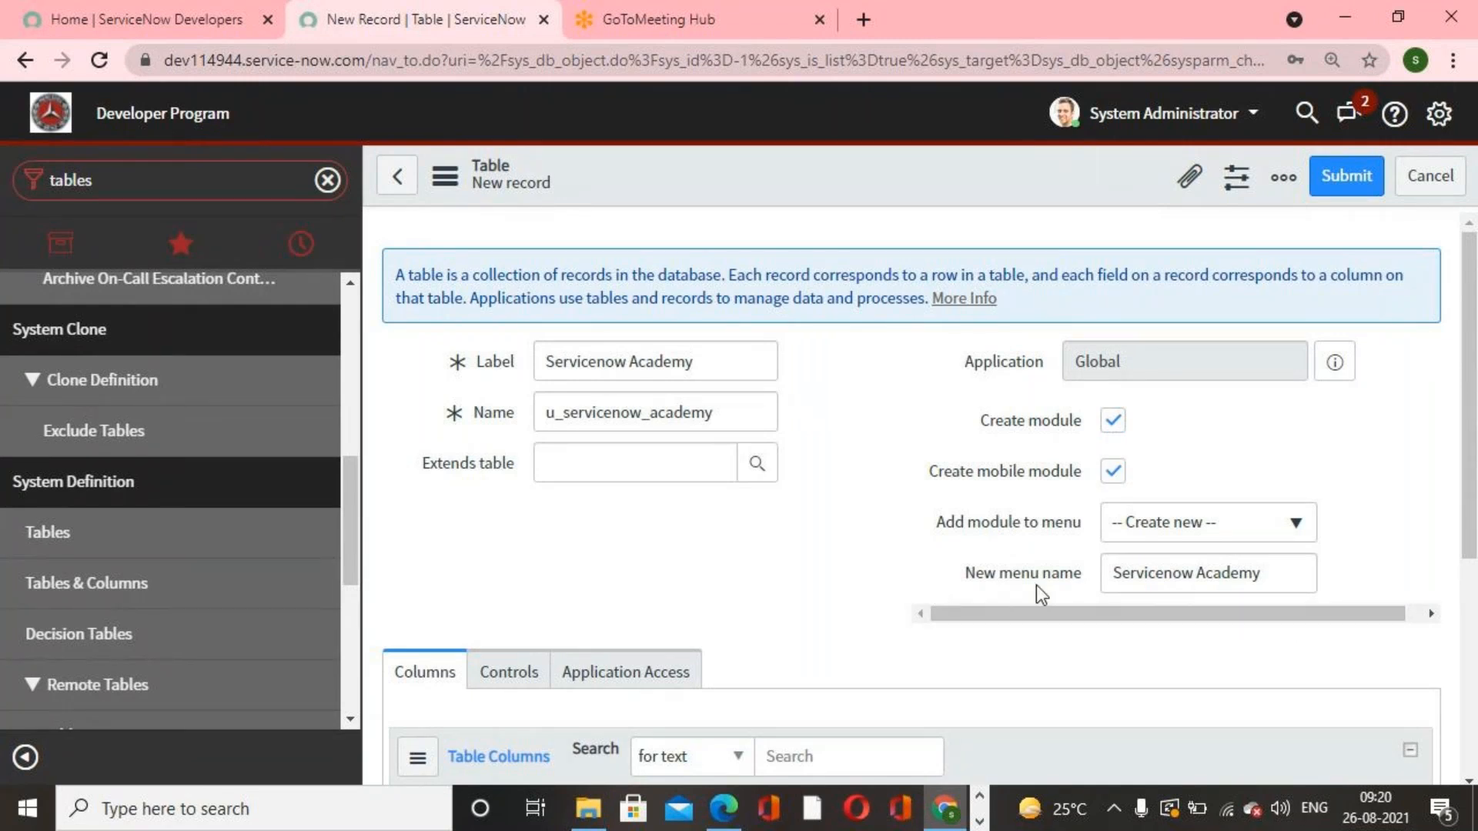
Step: Review the Columns and Controls sections of the new table form and submit the table
scroll(796, 574, down, 2)
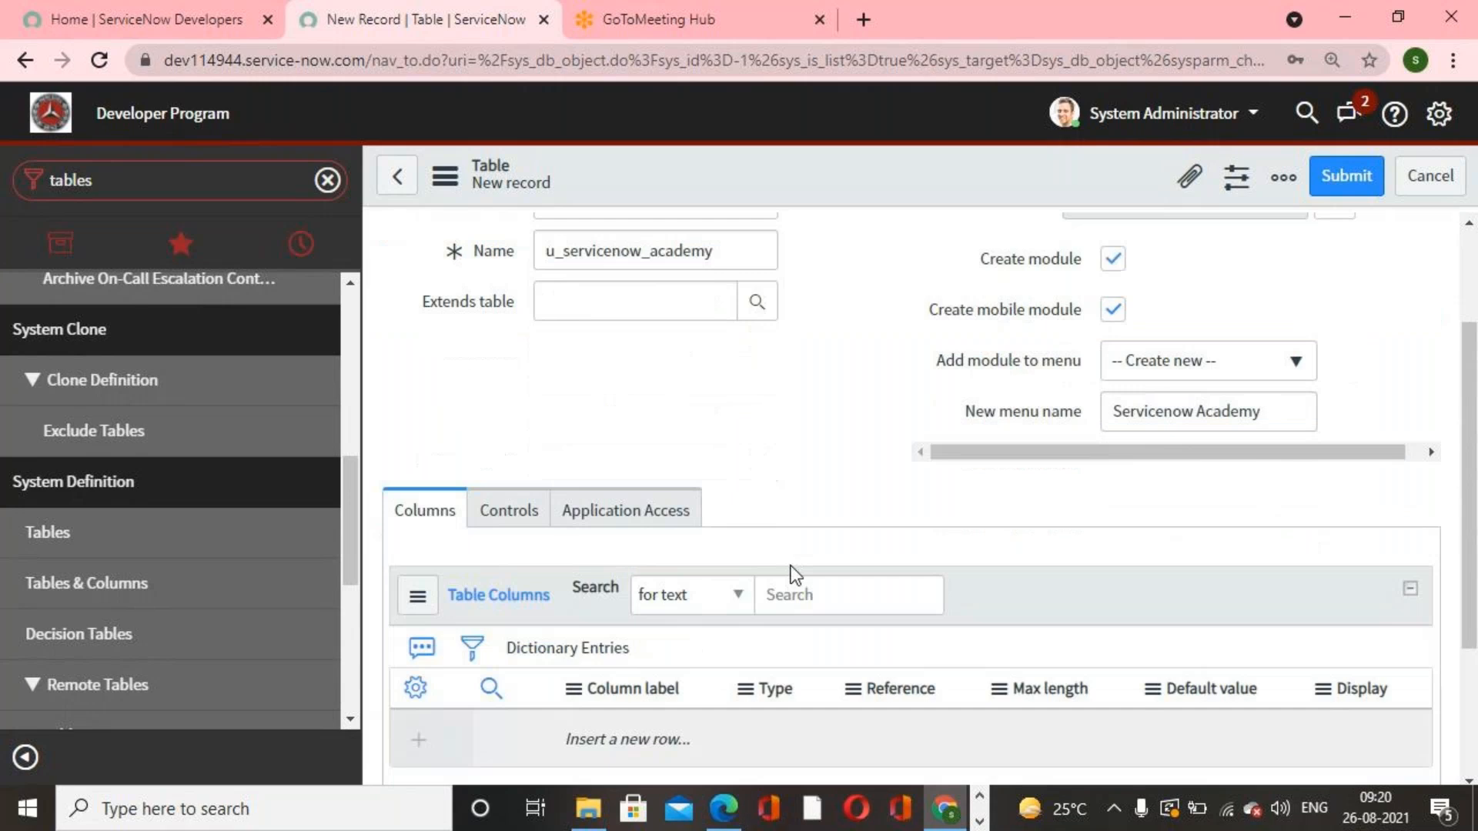
scroll(795, 573, down, 1)
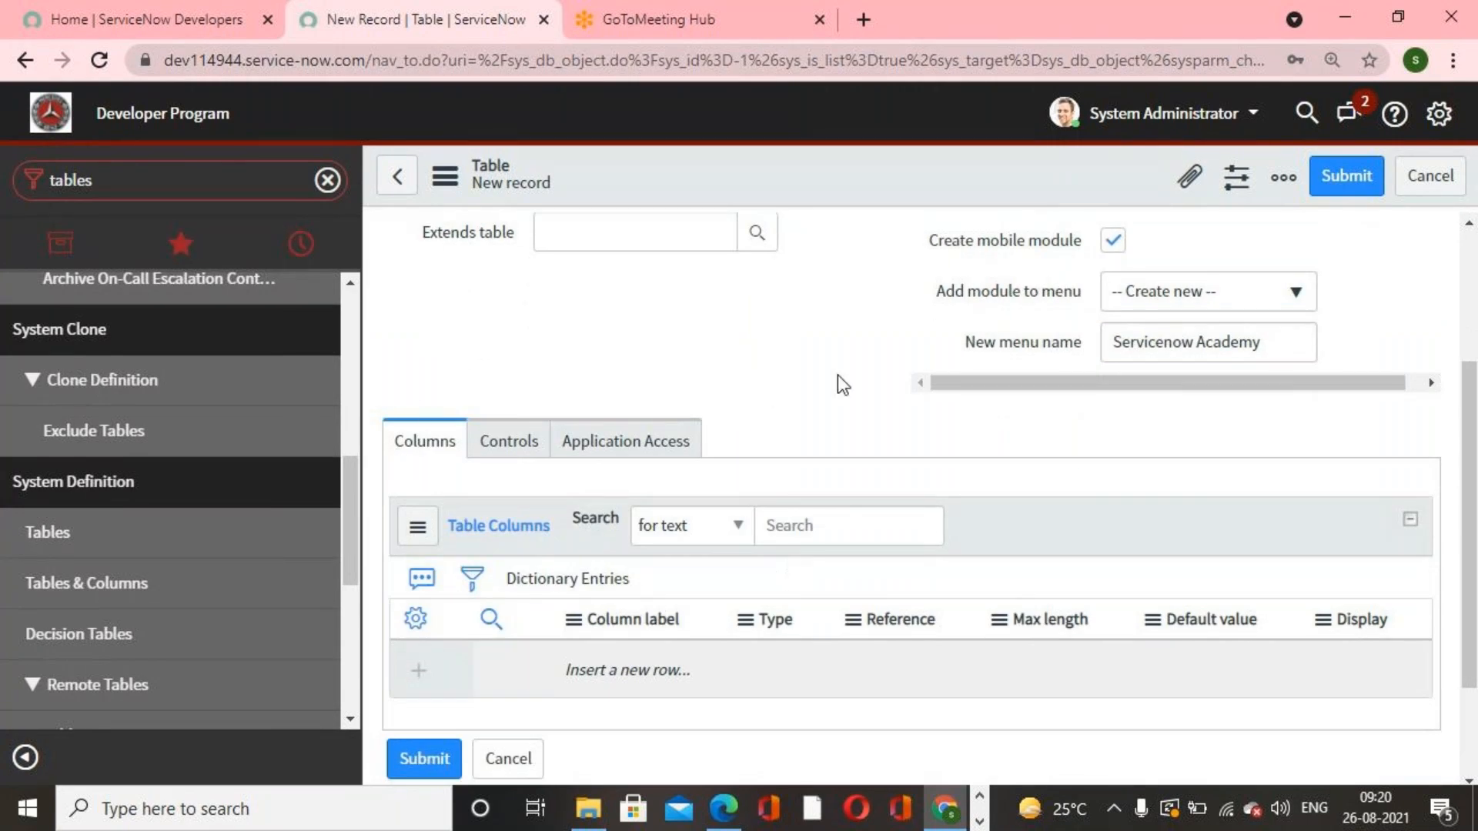
scroll(838, 382, down, 2)
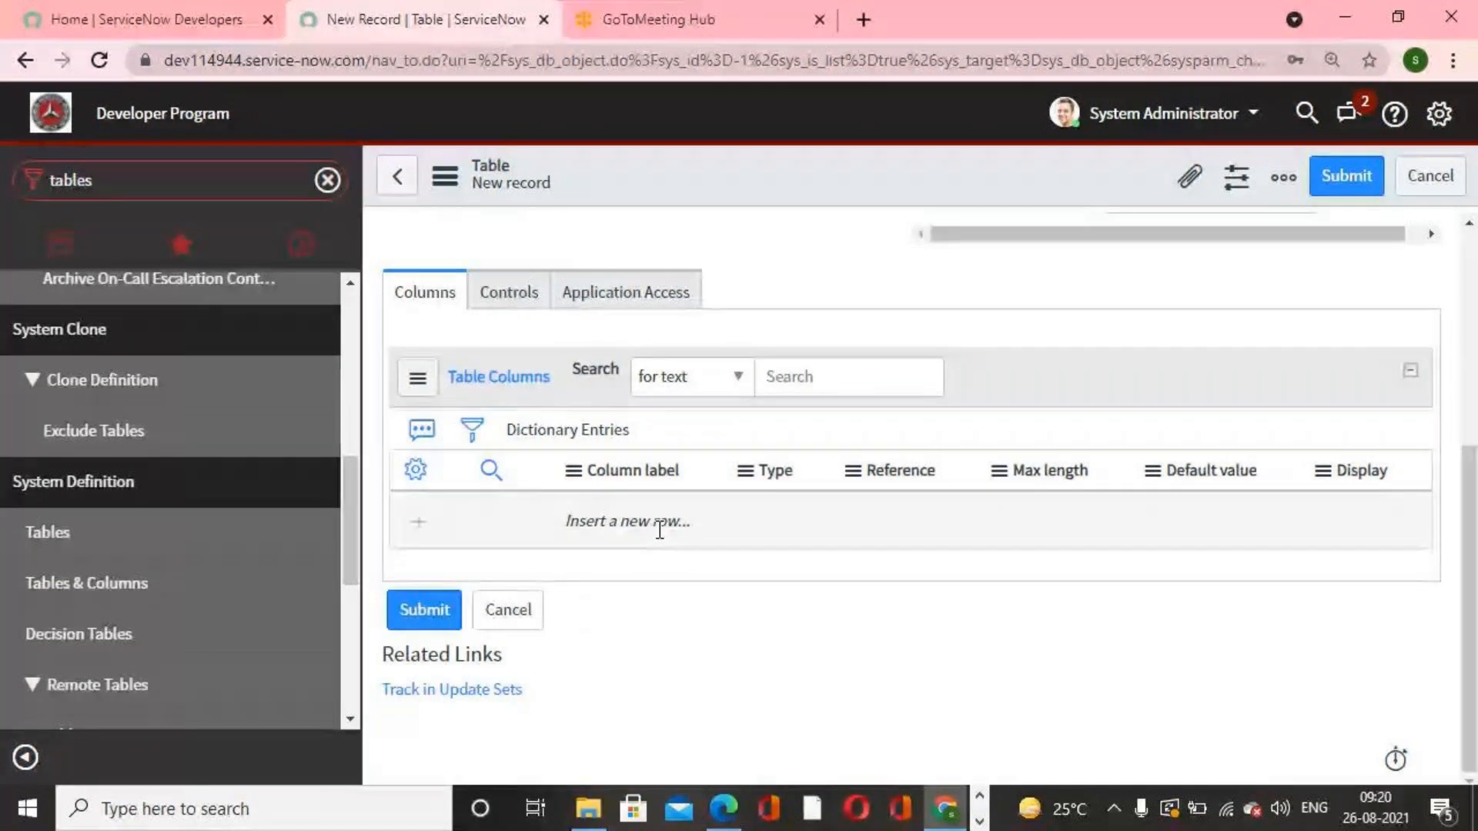
click(514, 291)
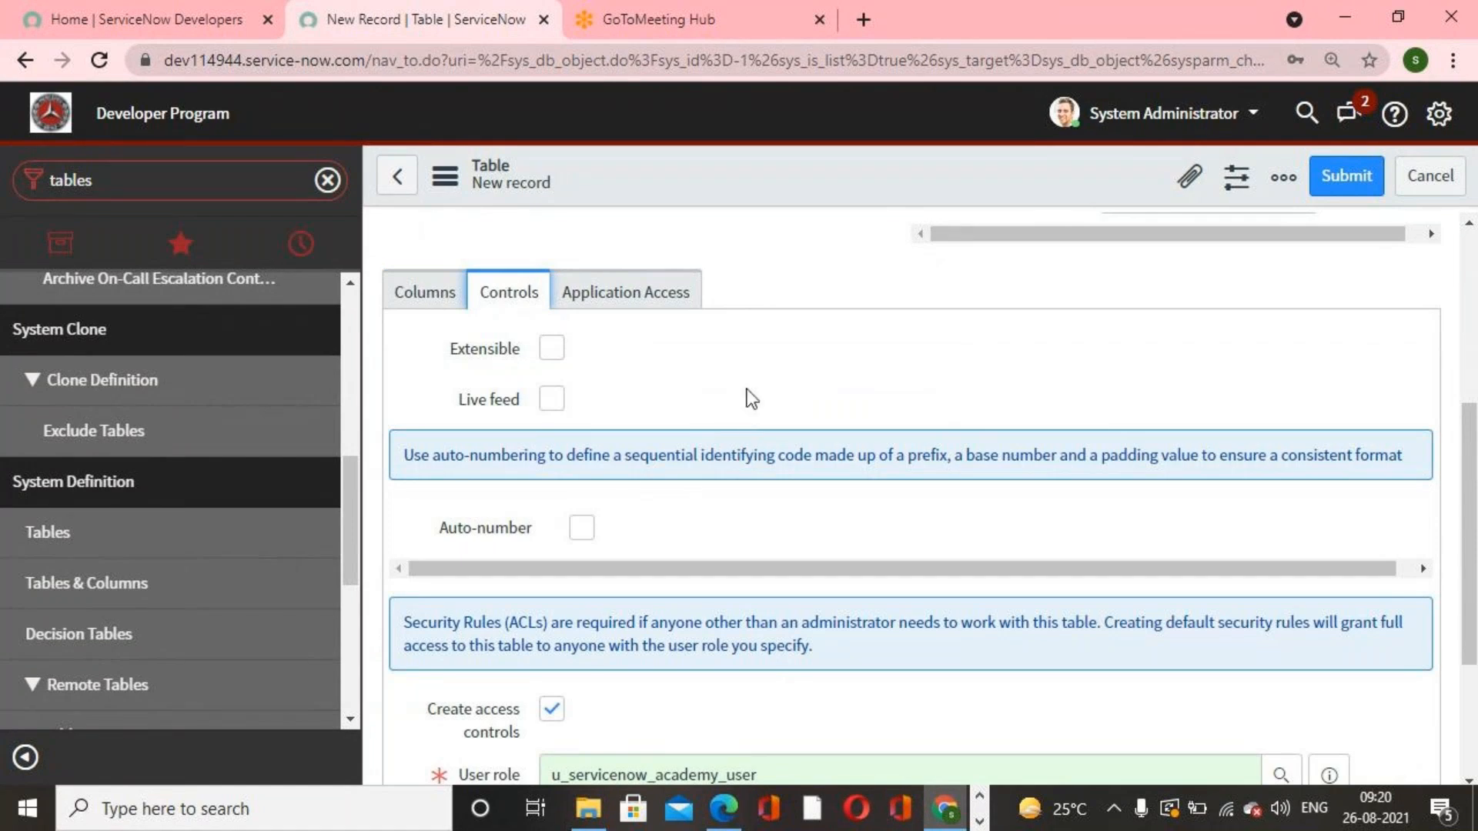
scroll(811, 403, down, 3)
scroll(825, 423, up, 5)
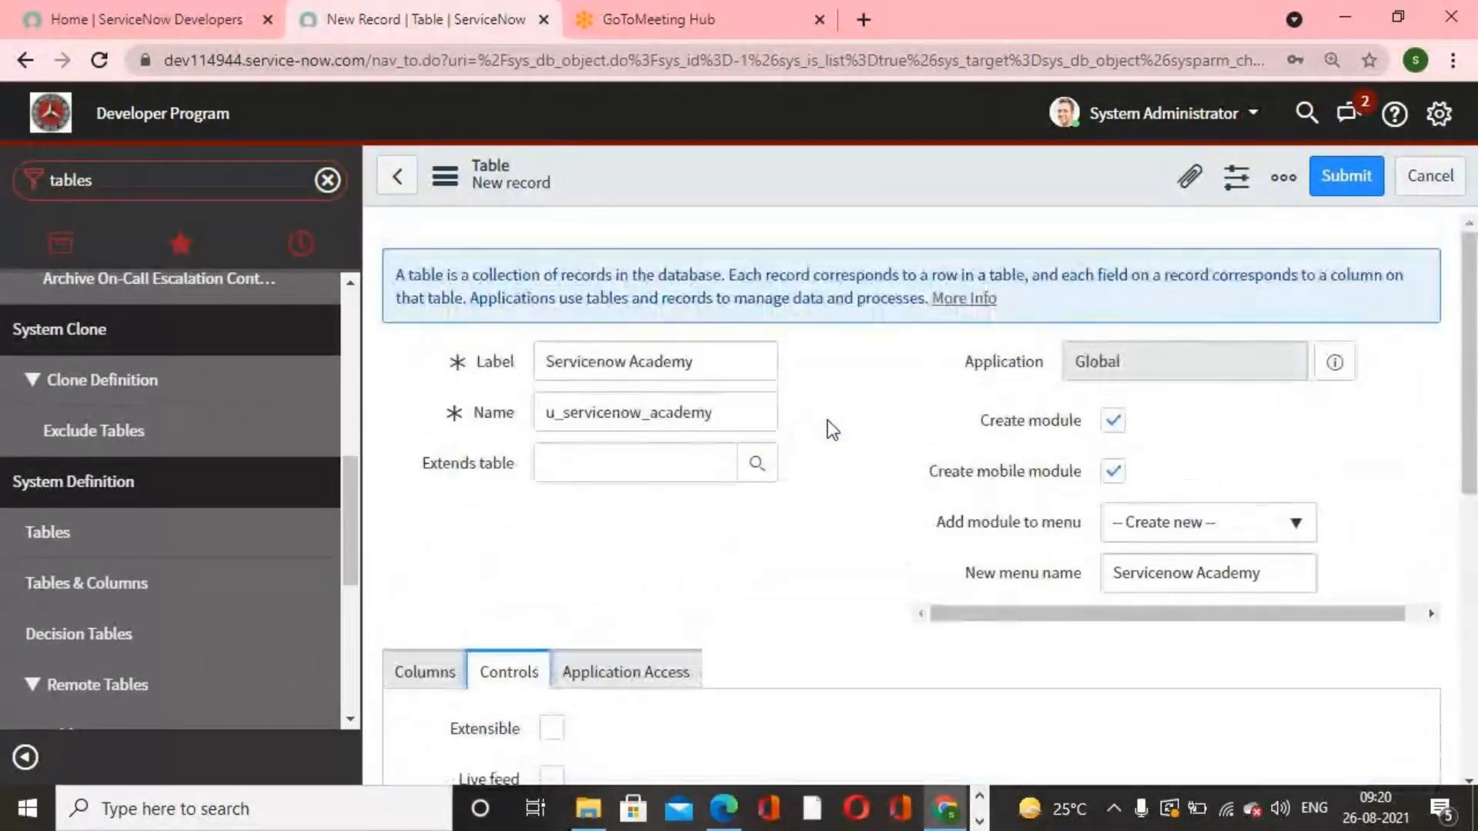
click(1347, 175)
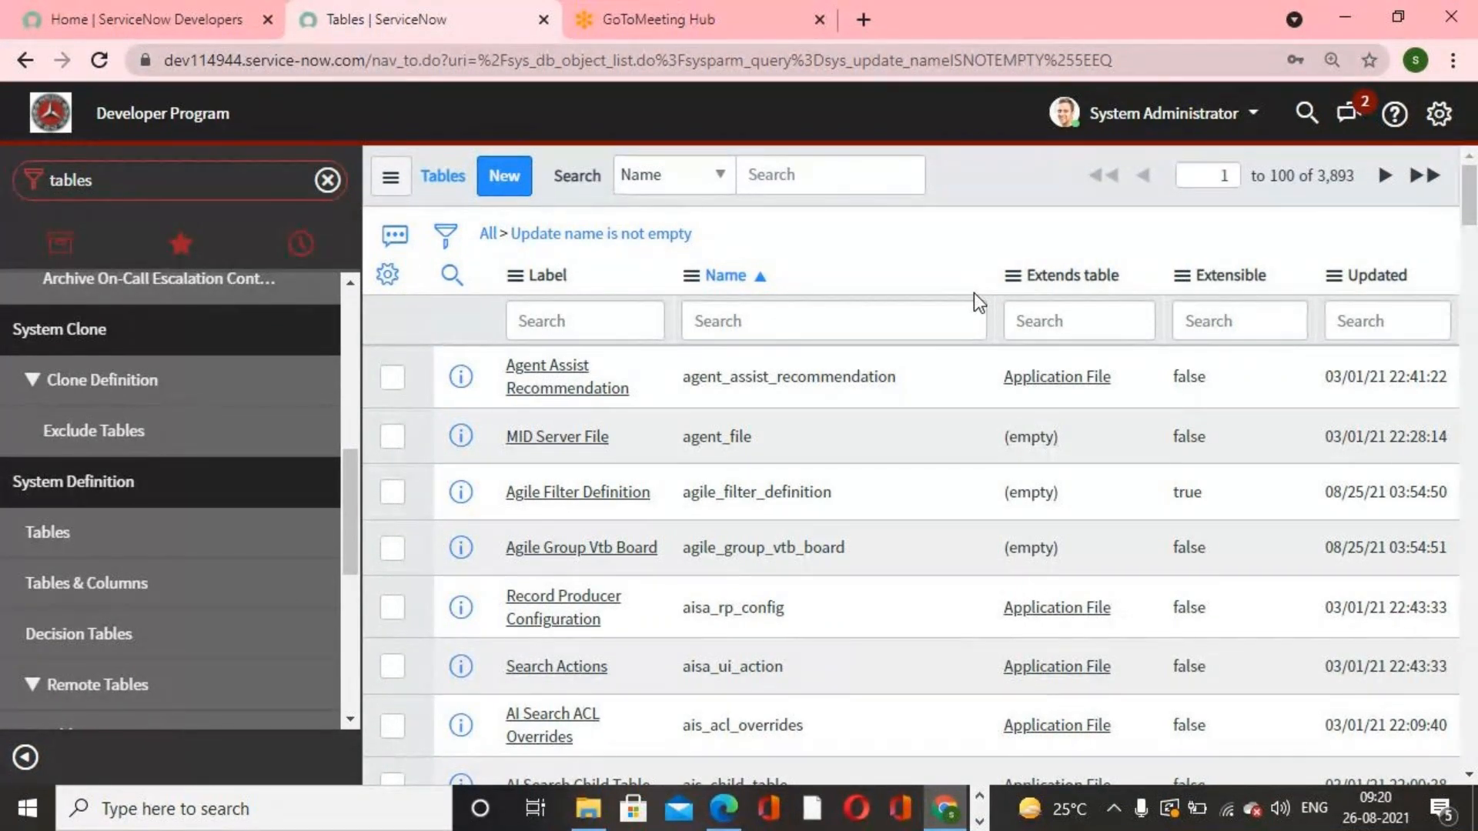
Step: Filter the navigator for Servicenow ac and open the Servicenow Academys module list
click(165, 187)
click(166, 187)
drag(167, 187, 3, 171)
text(Serviceno)
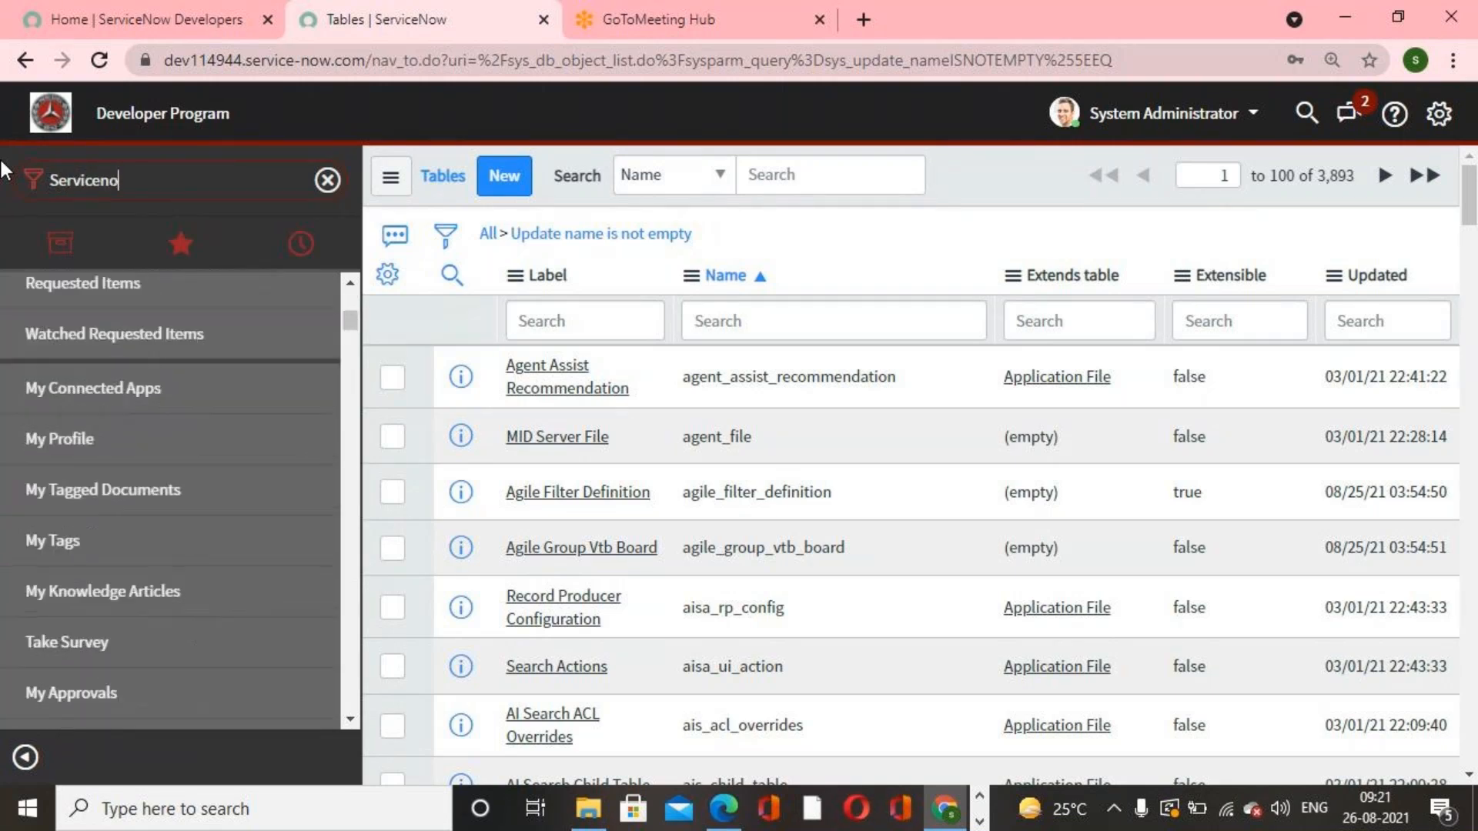
text(w ac)
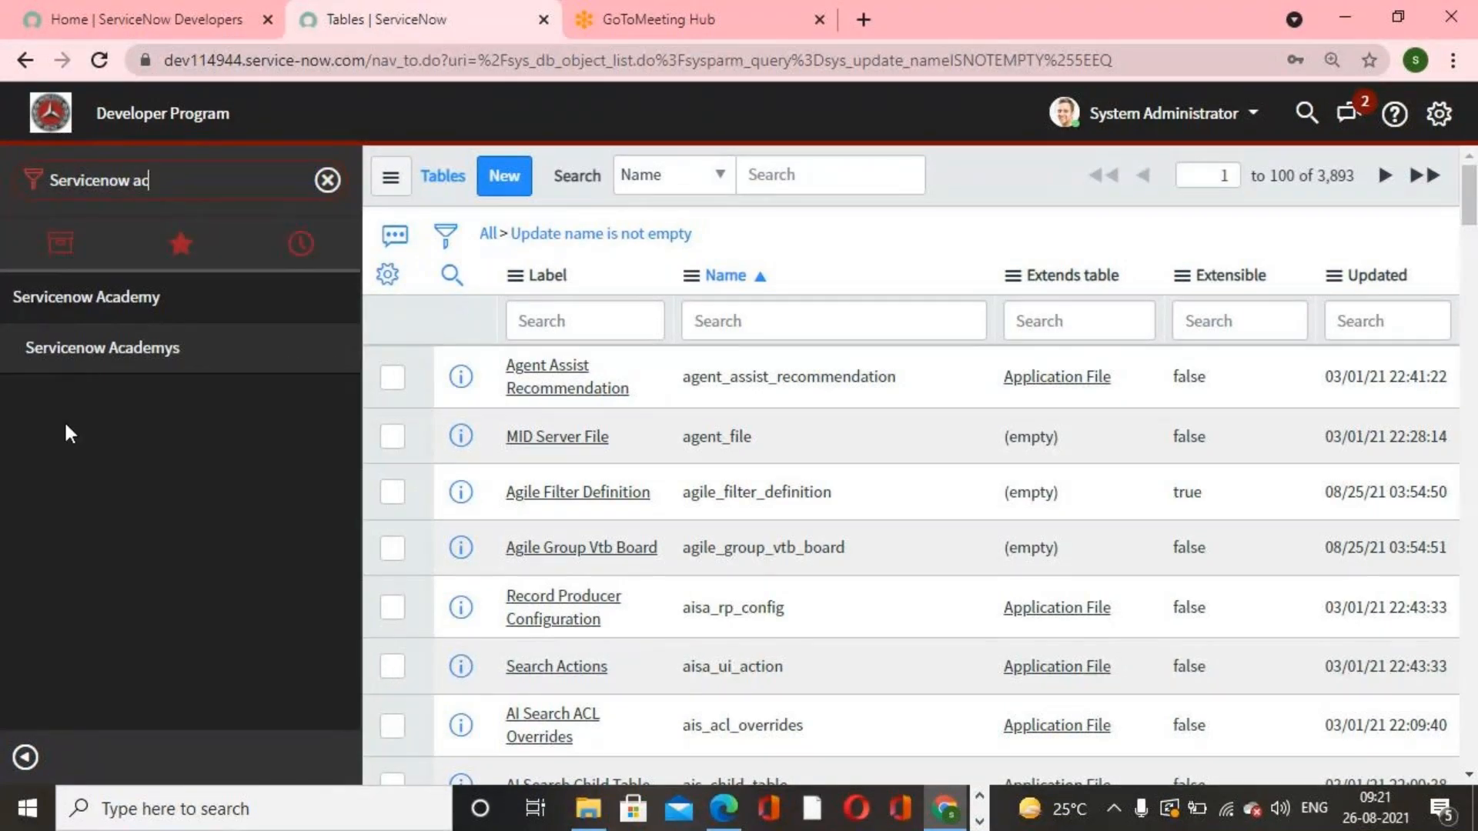
click(82, 356)
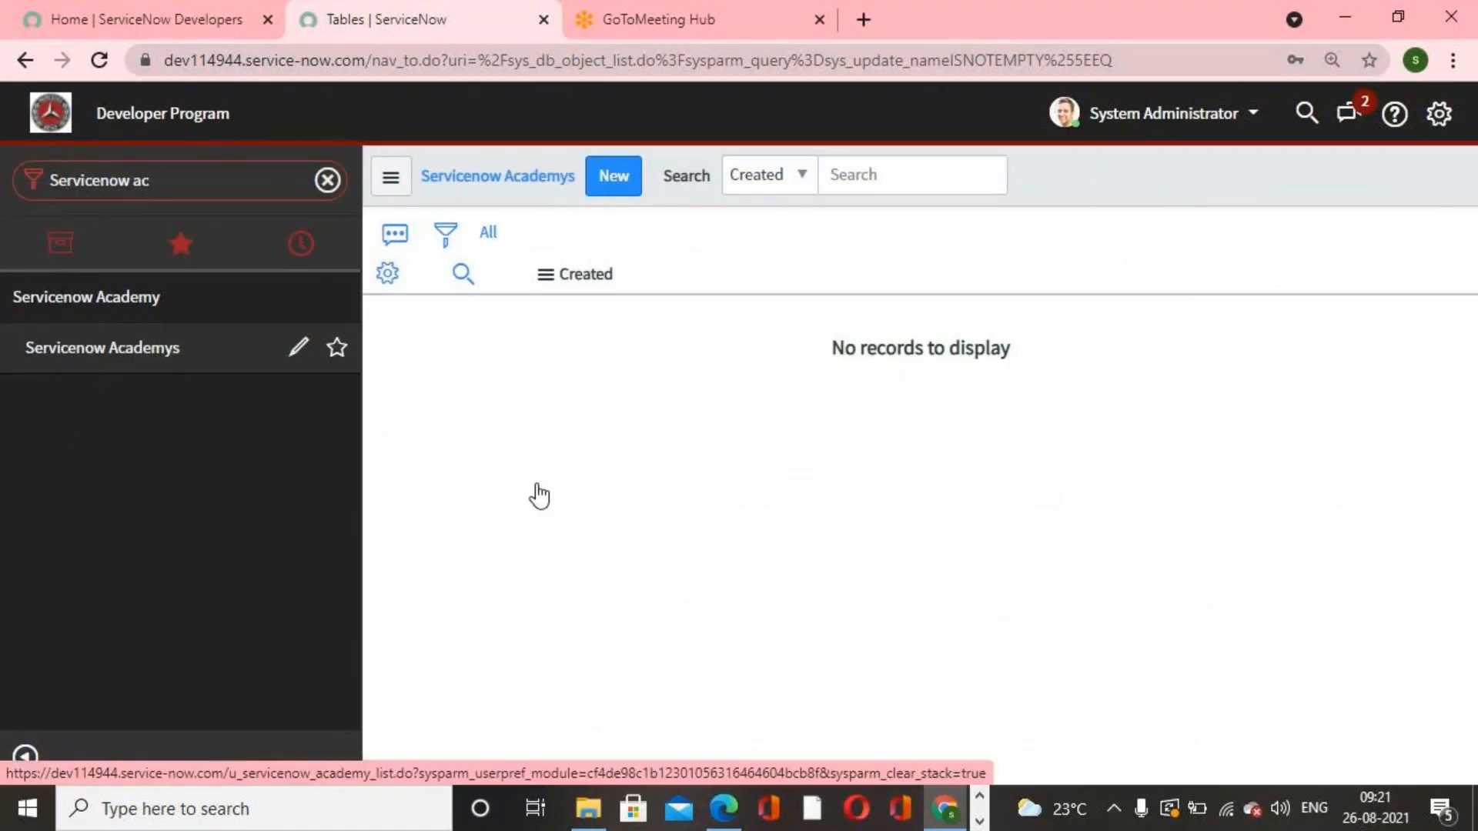
Step: Open a new Servicenow Academy record and view the form header's context menu
click(635, 180)
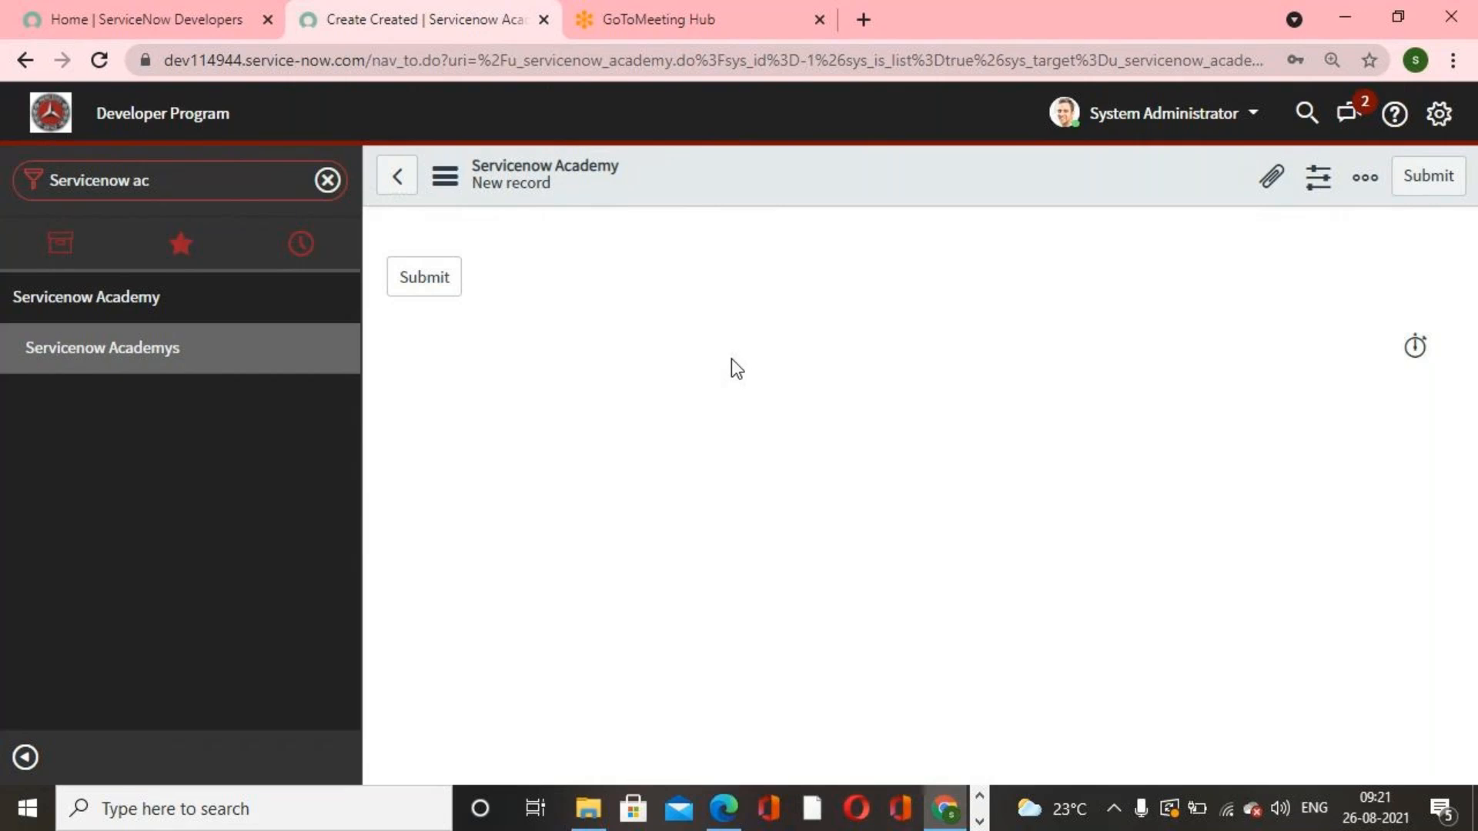
right_click(784, 183)
mouse_move(927, 229)
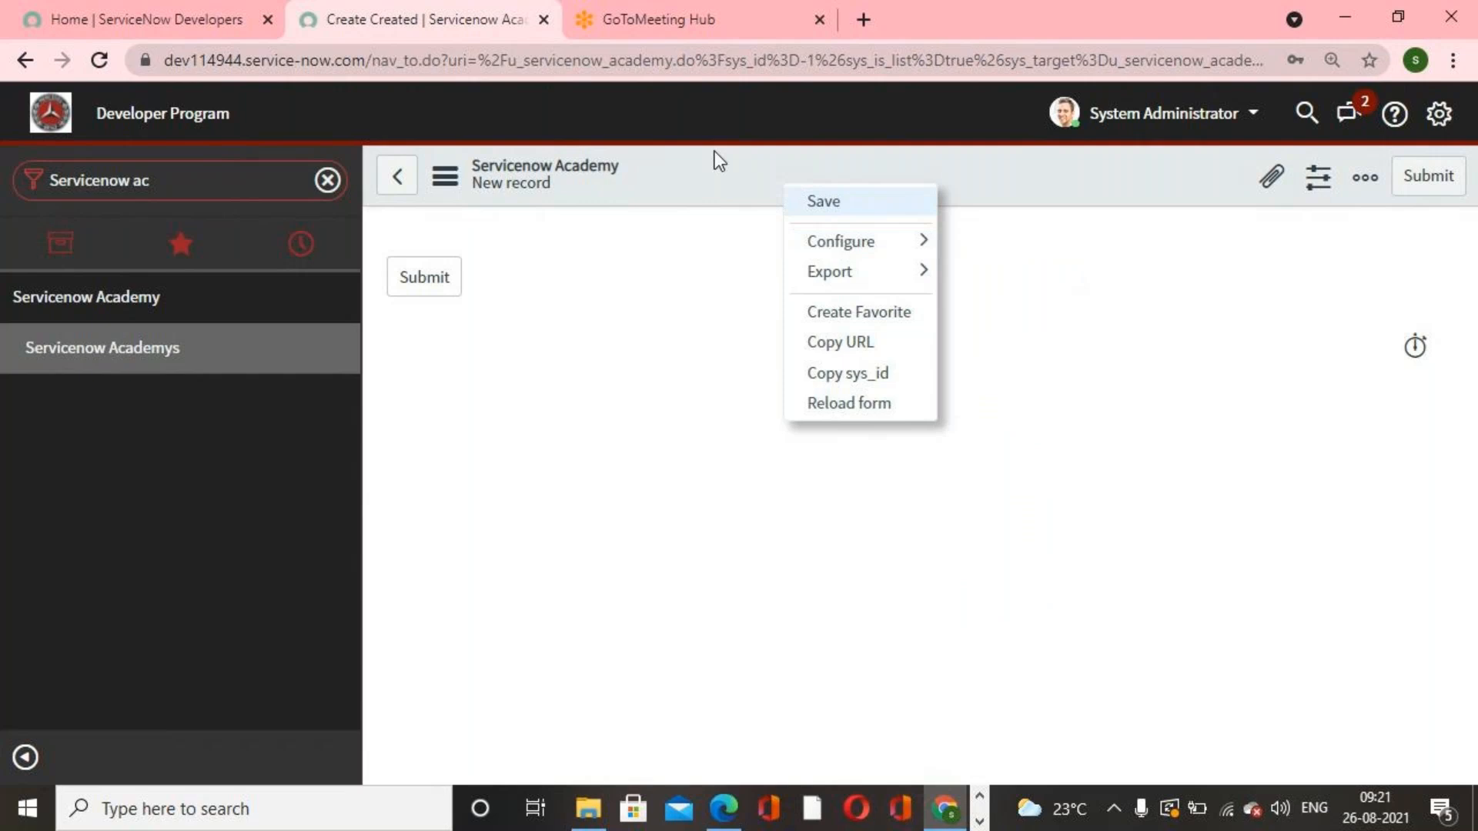
click(723, 322)
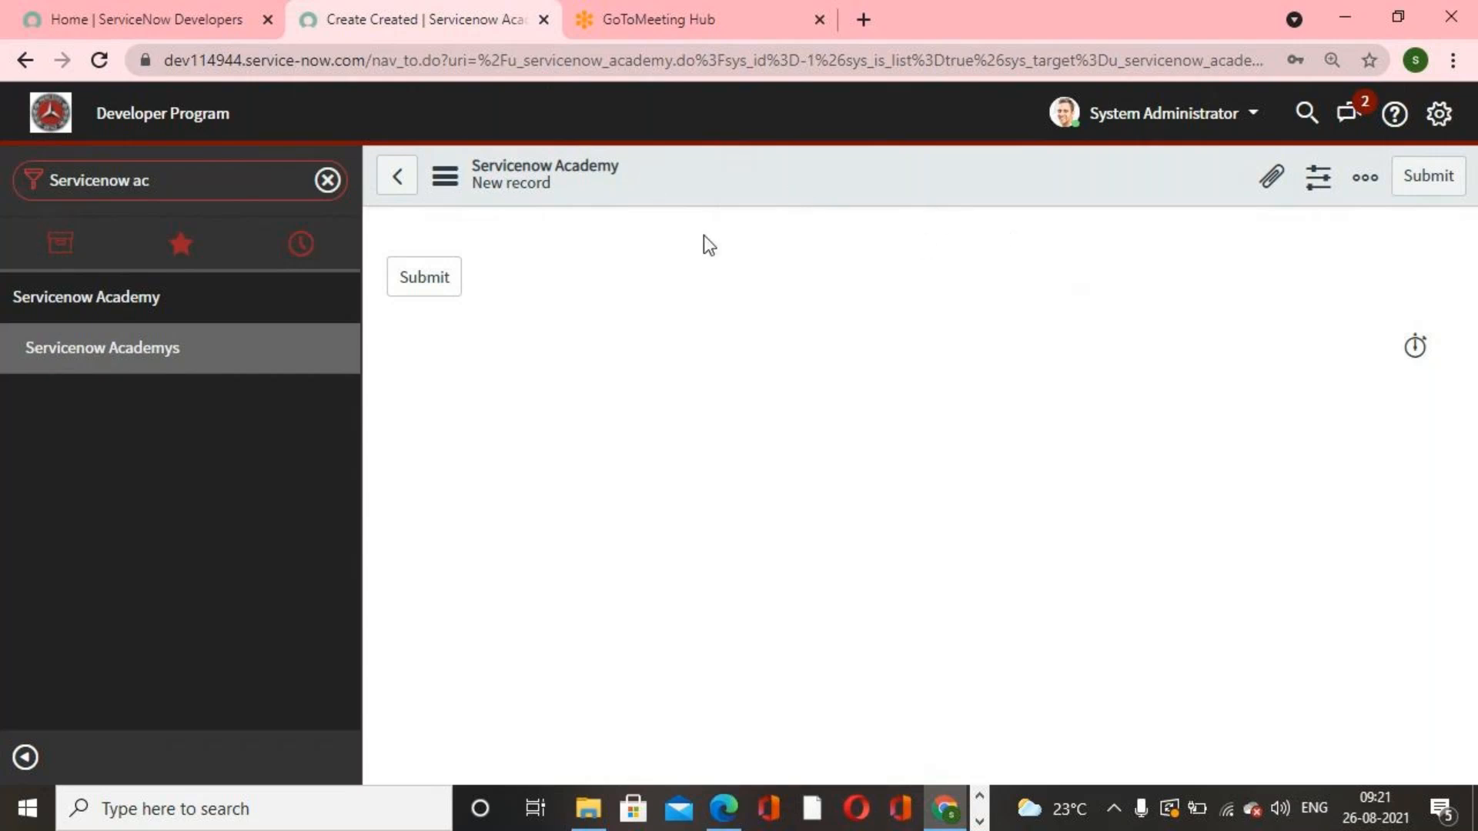
Step: Switch to the PDF and read the following pages on creating tables and default system fields
click(736, 804)
click(897, 578)
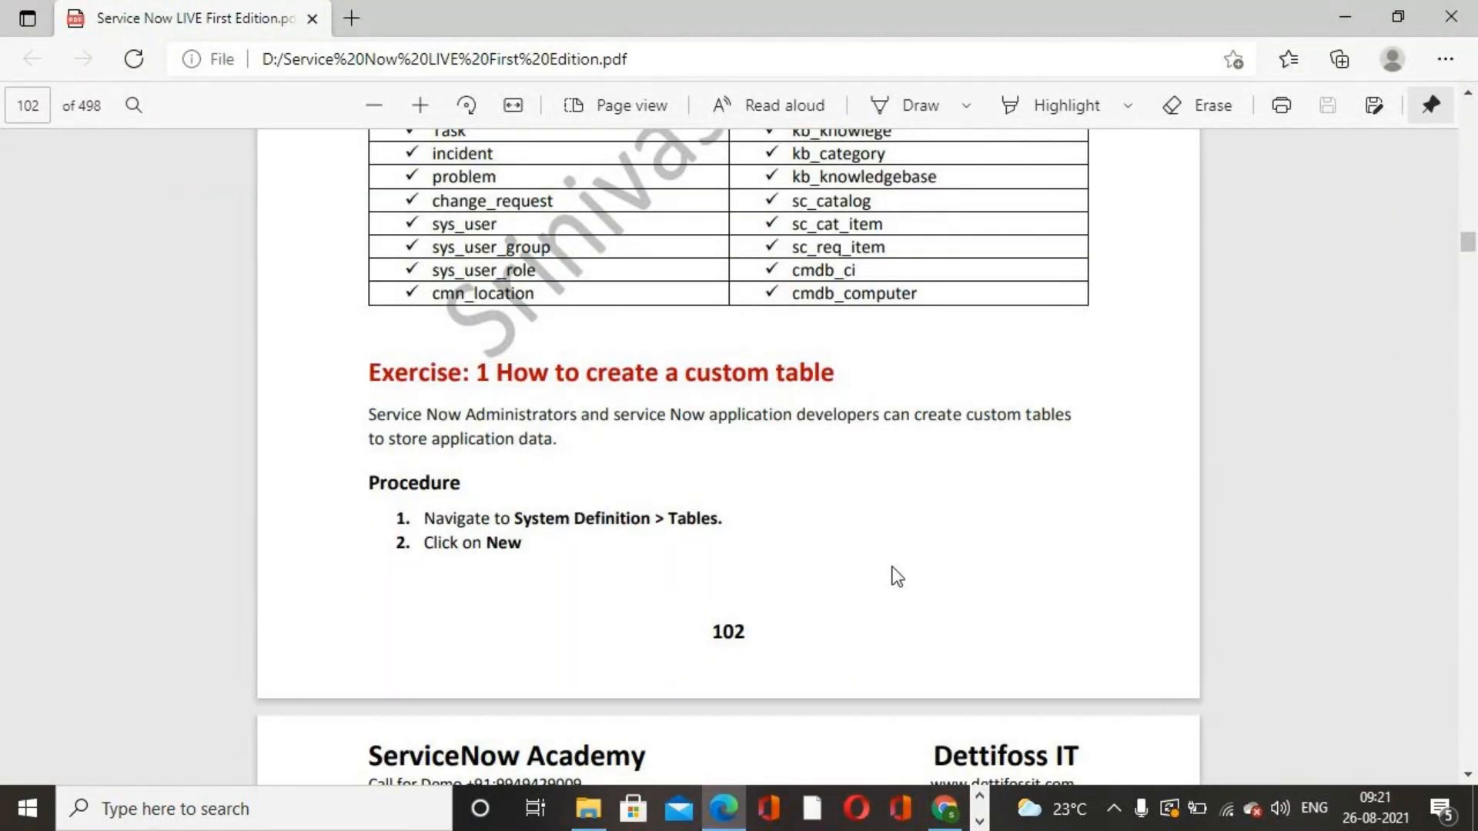
scroll(895, 568, down, 10)
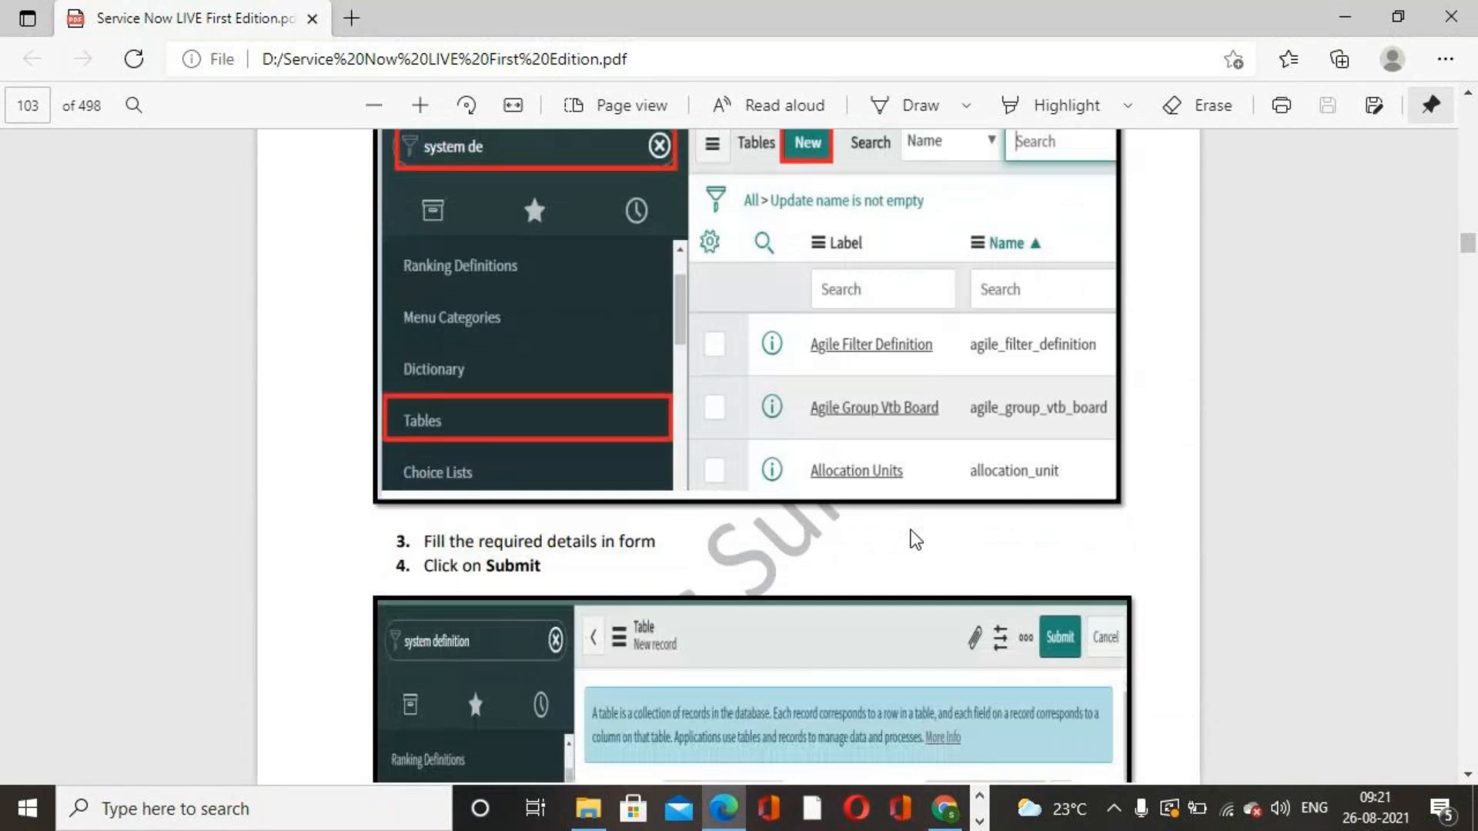
scroll(912, 530, down, 10)
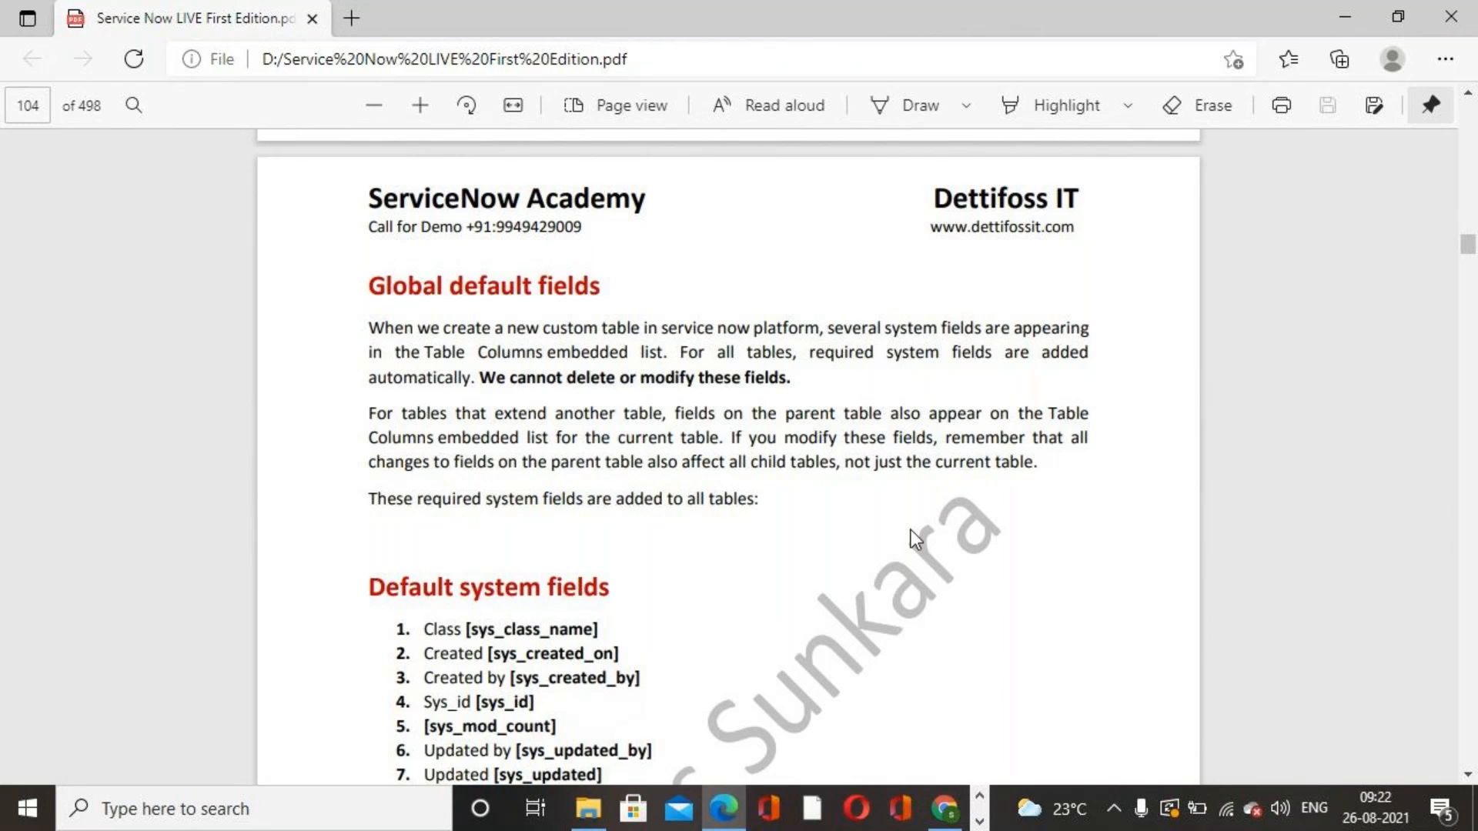
Step: Read the PDF's Global default fields section and its list of default system fields
scroll(906, 526, down, 1)
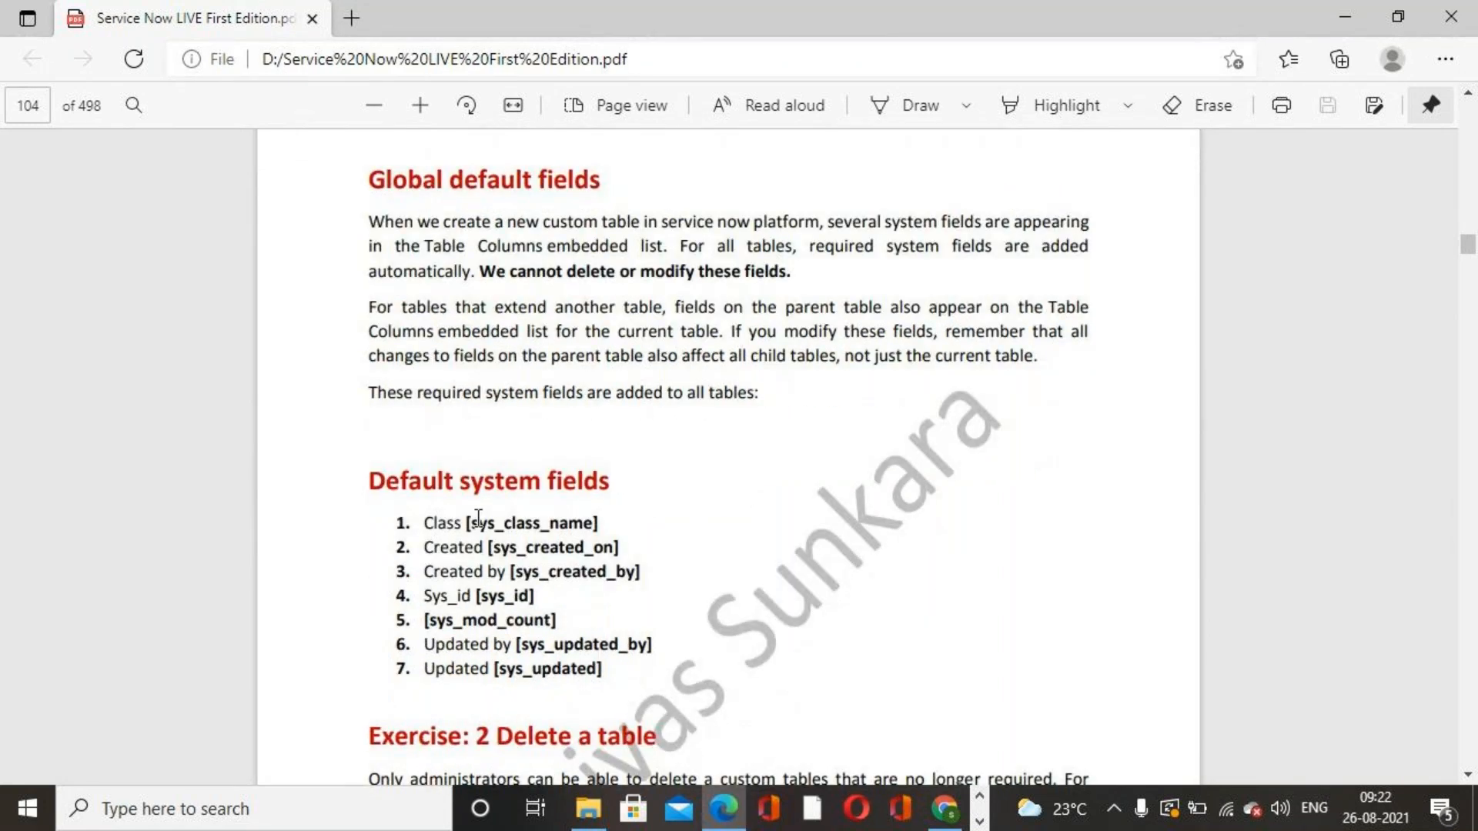
scroll(478, 517, down, 1)
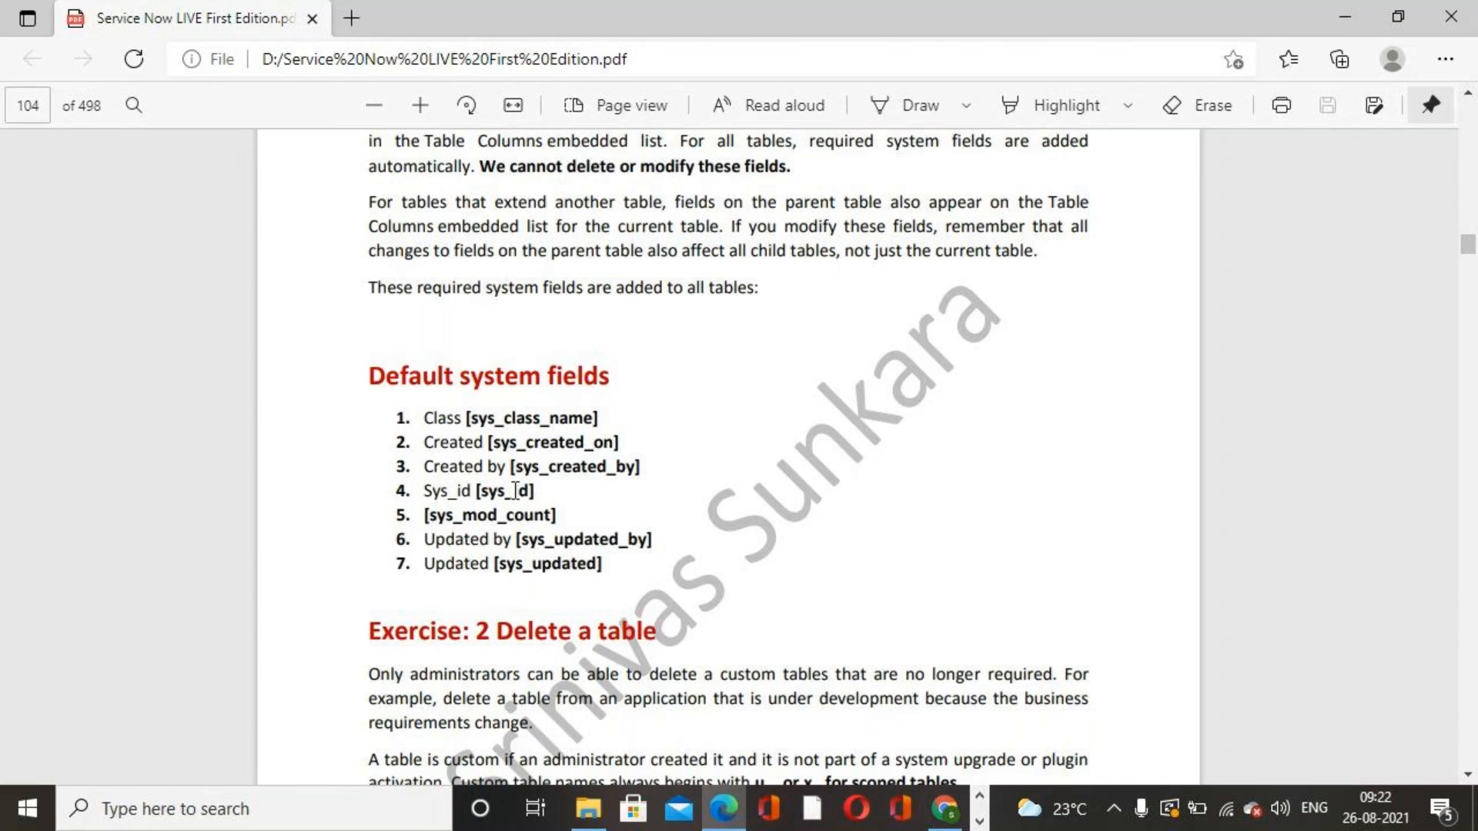
drag(425, 417, 613, 565)
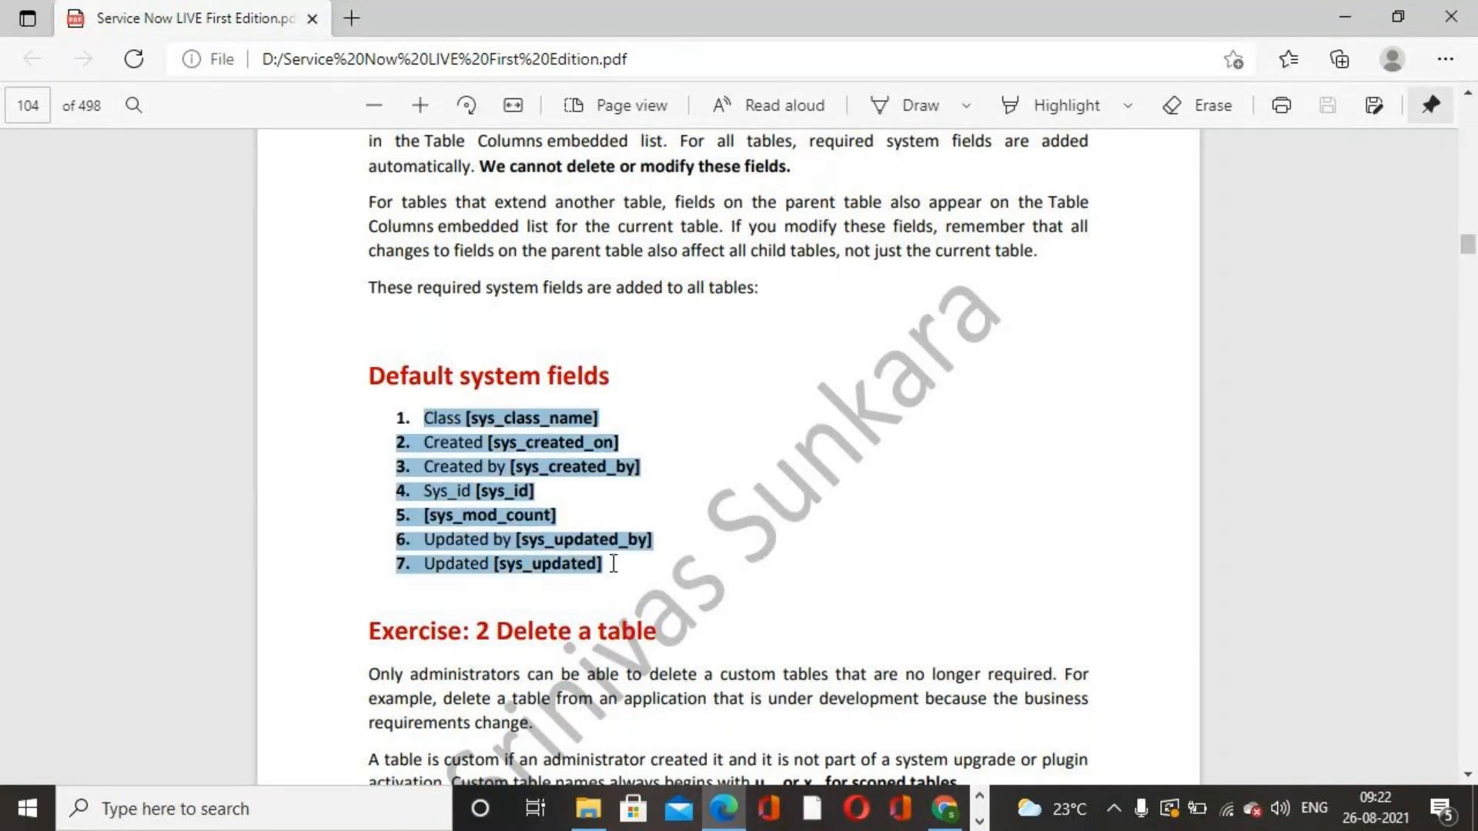
click(872, 496)
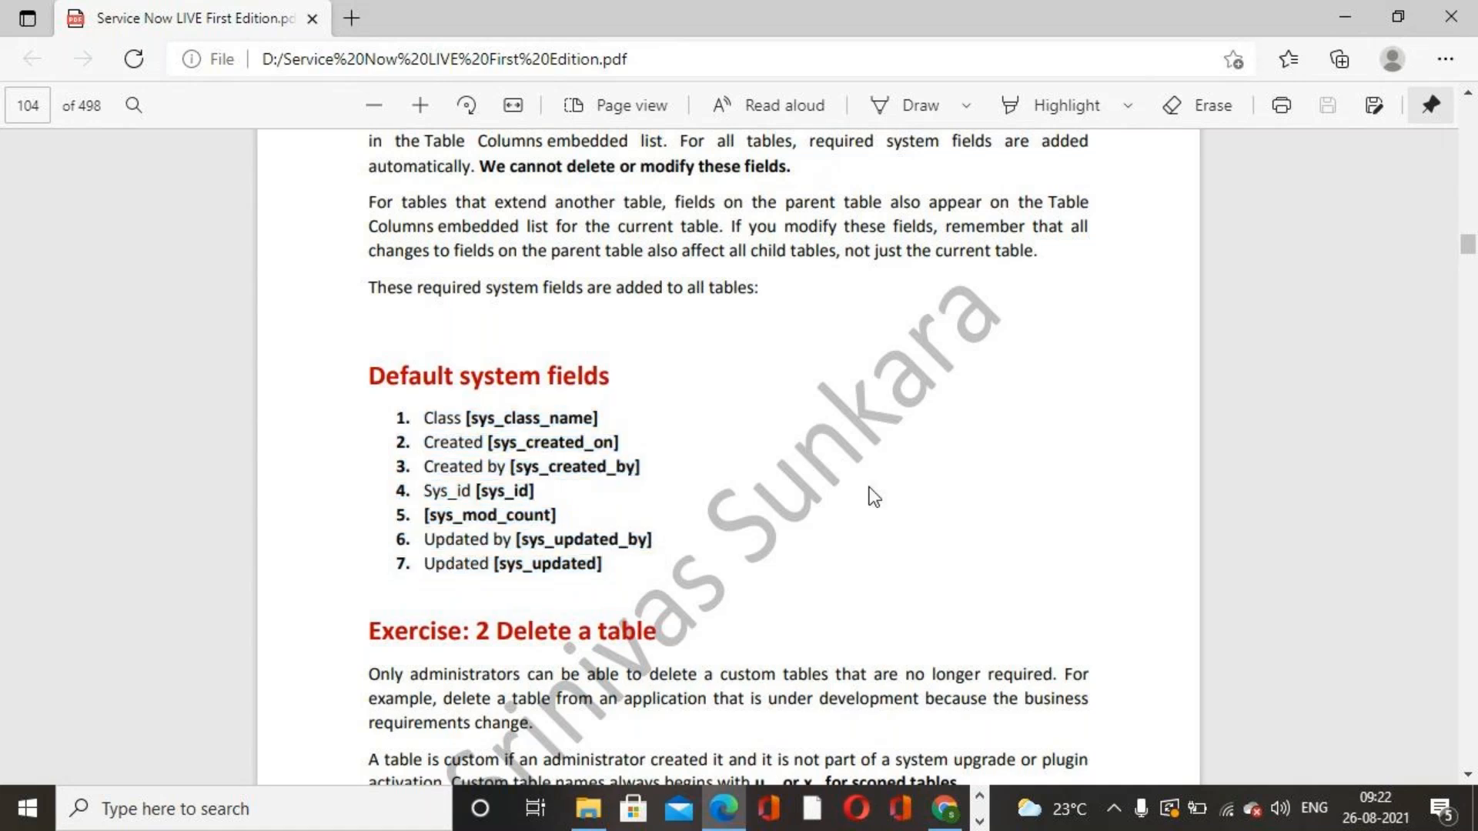
scroll(871, 495, up, 3)
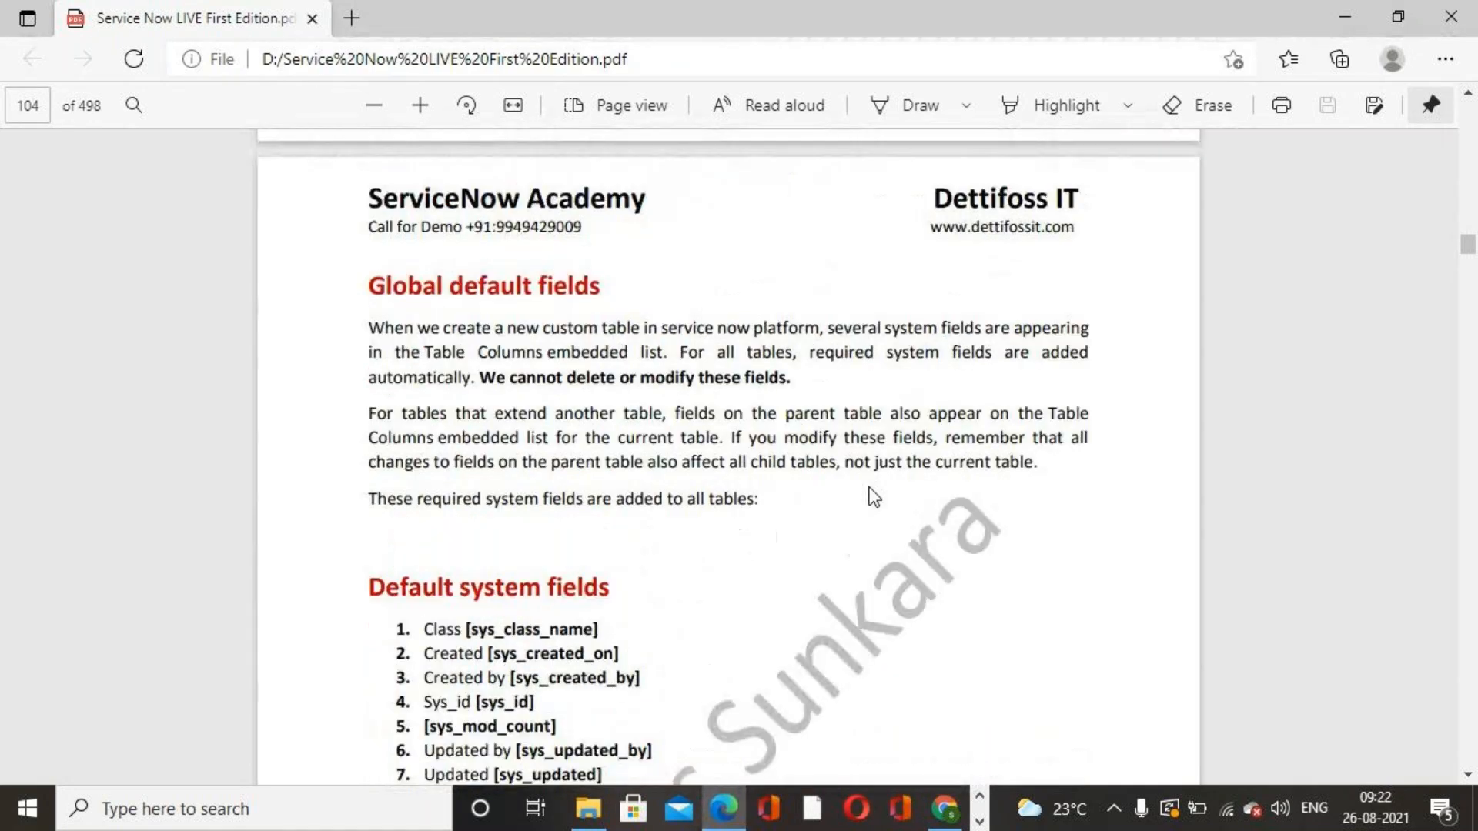
scroll(874, 497, down, 1)
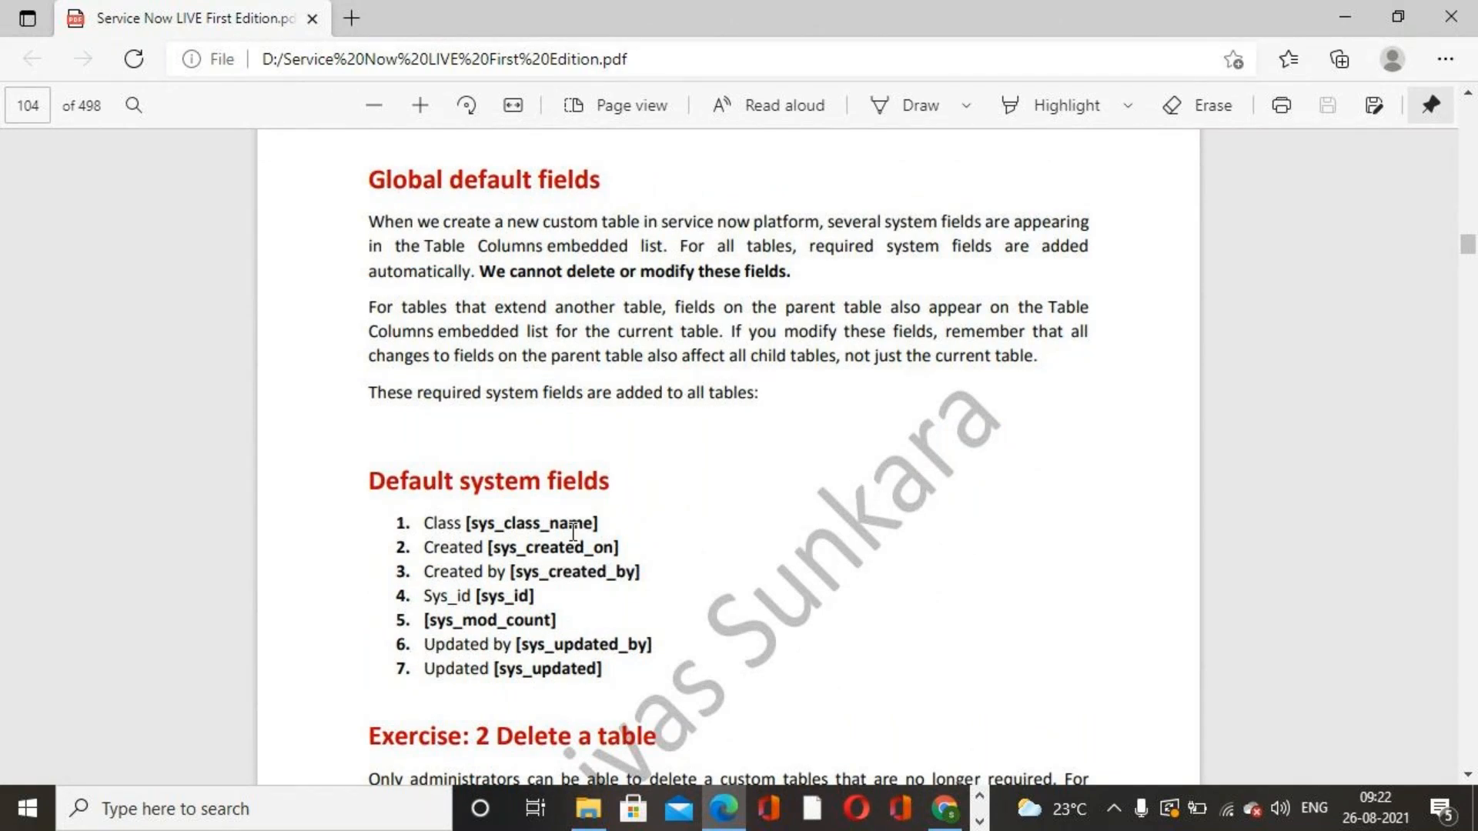
mouse_move(452, 525)
mouse_down()
mouse_move(465, 590)
mouse_move(620, 647)
mouse_move(632, 671)
mouse_move(428, 515)
mouse_up()
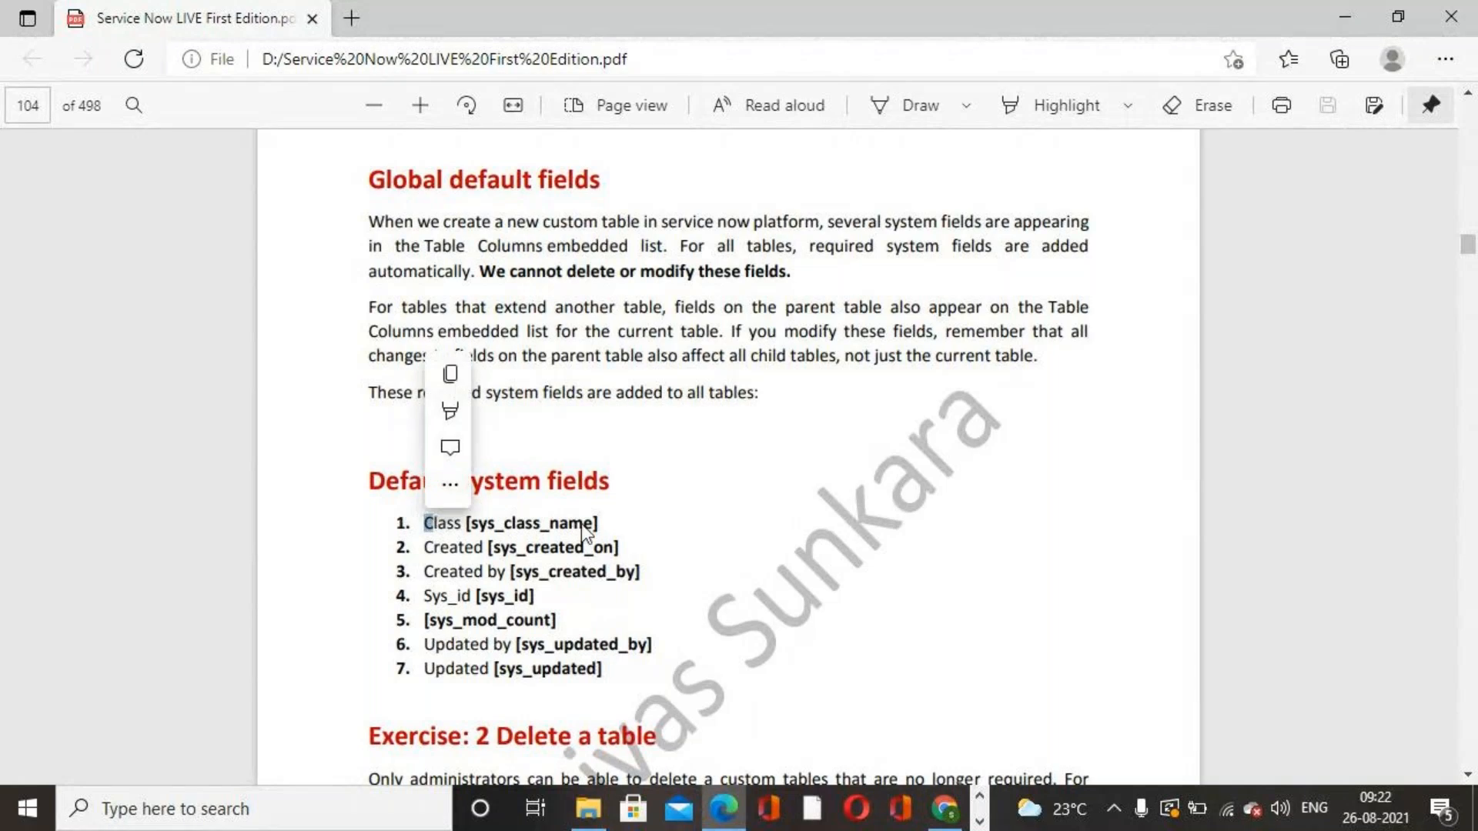
drag(425, 518, 627, 667)
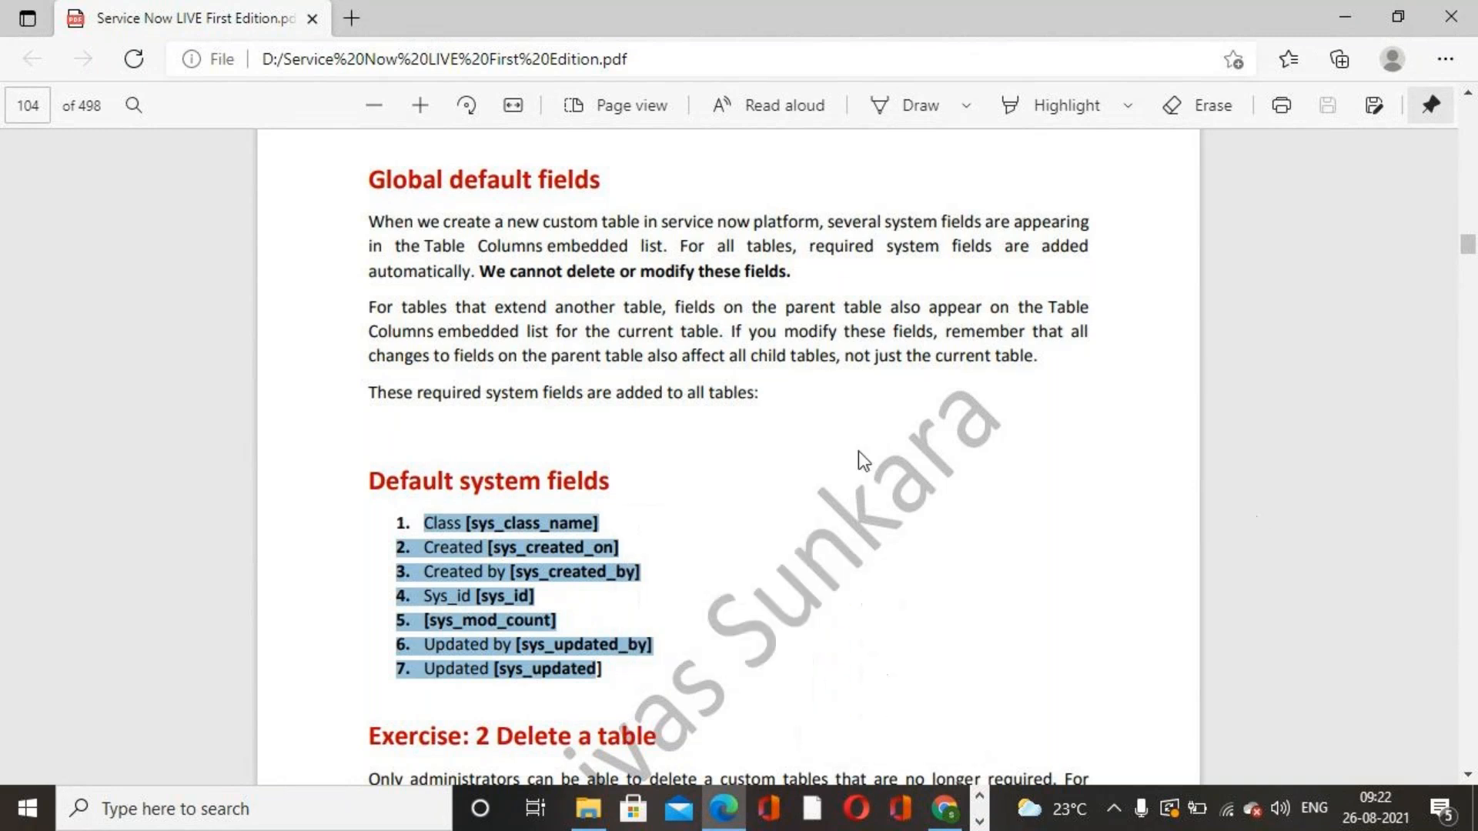
click(928, 484)
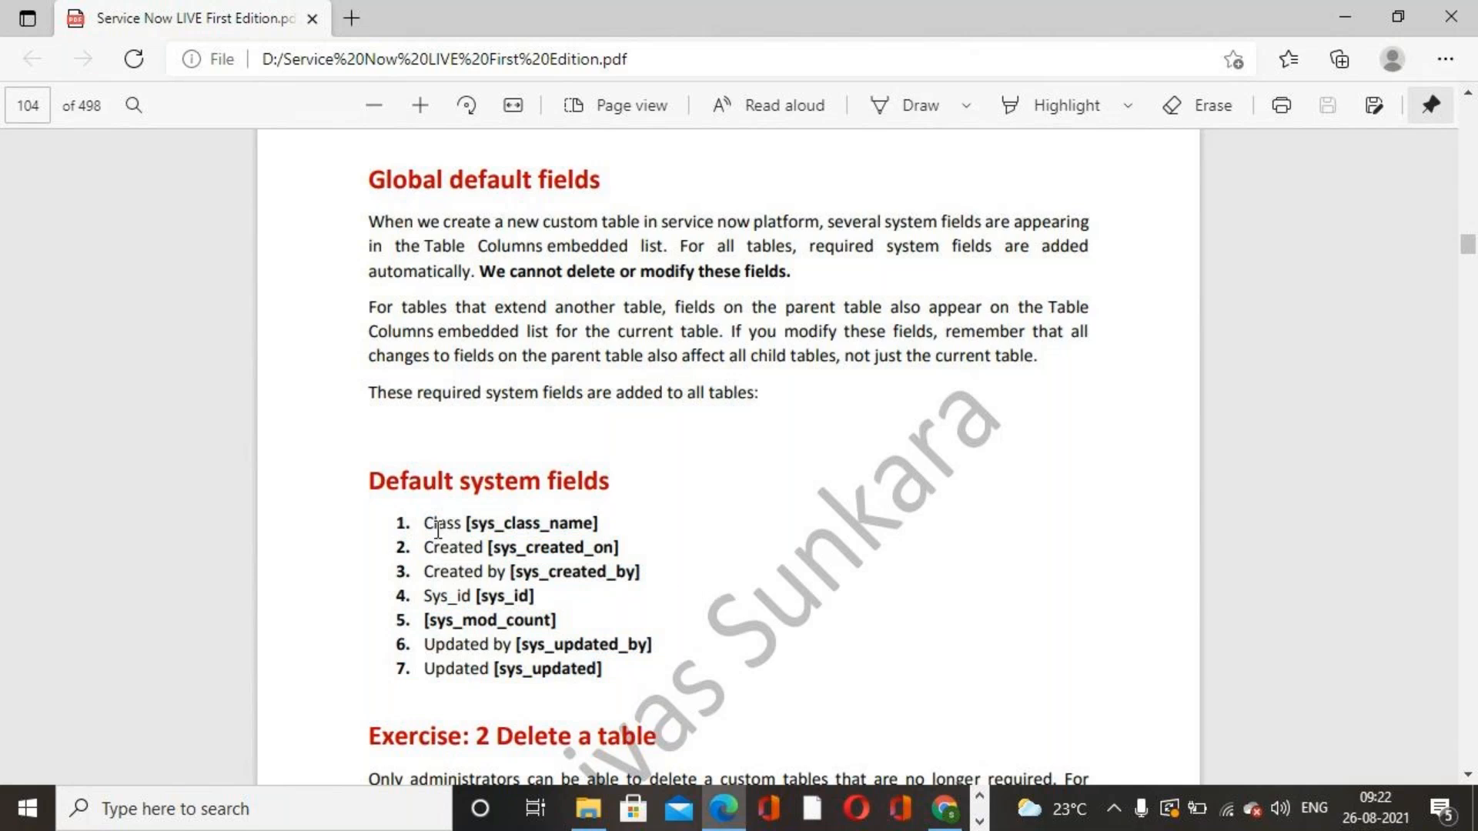
drag(424, 523, 647, 673)
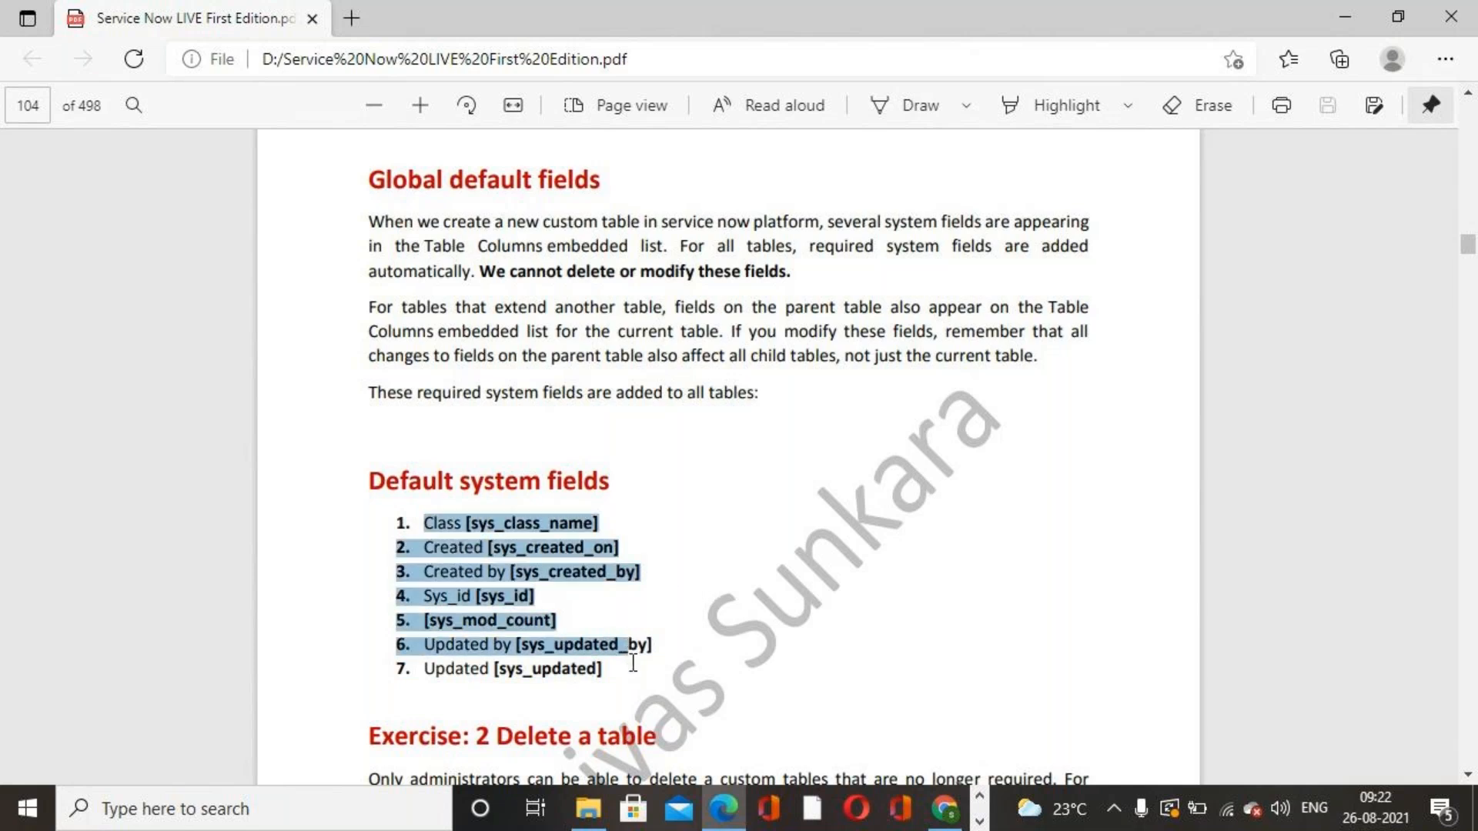
click(828, 541)
click(828, 493)
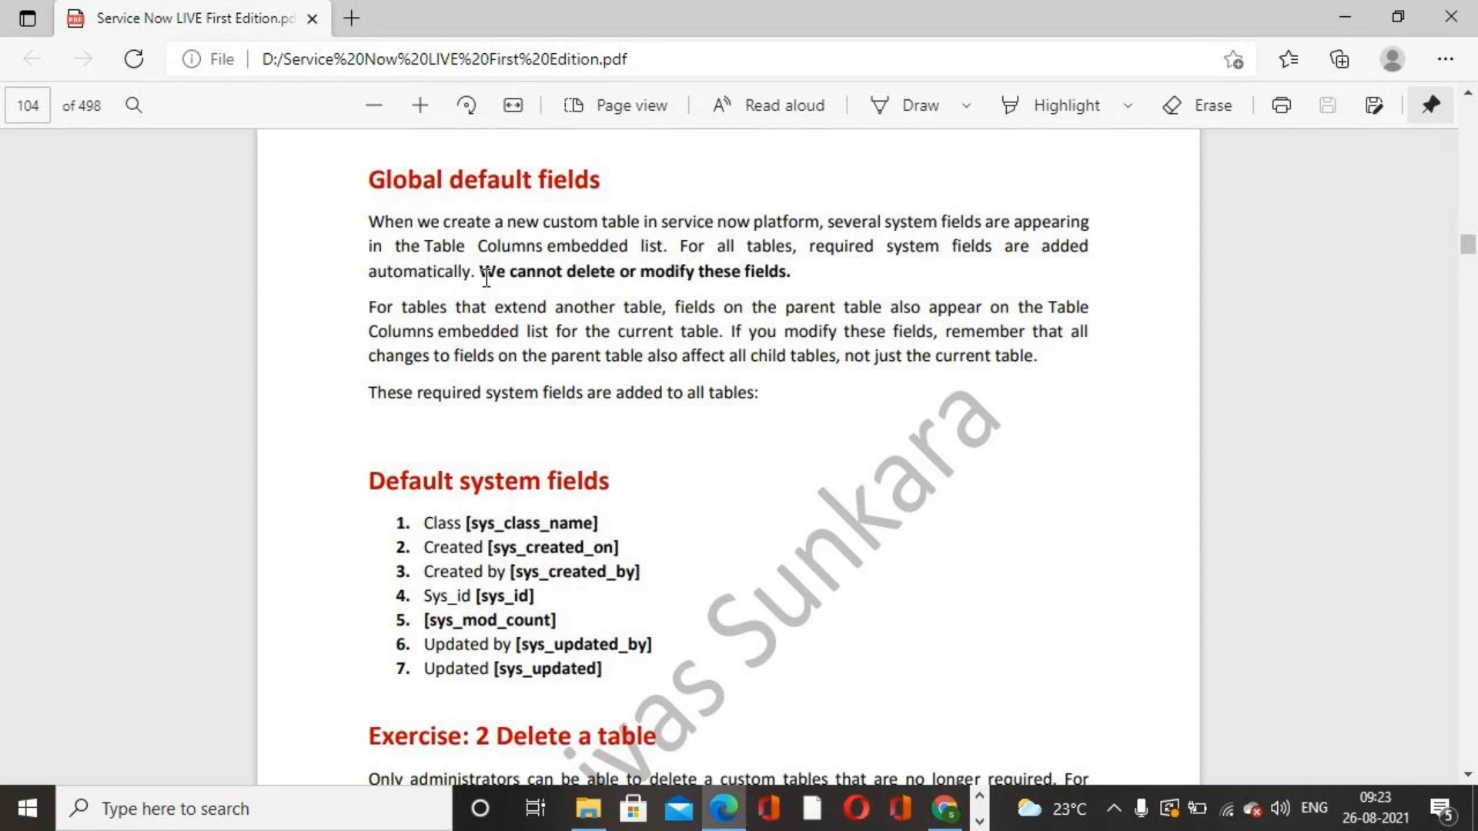
drag(486, 277, 812, 275)
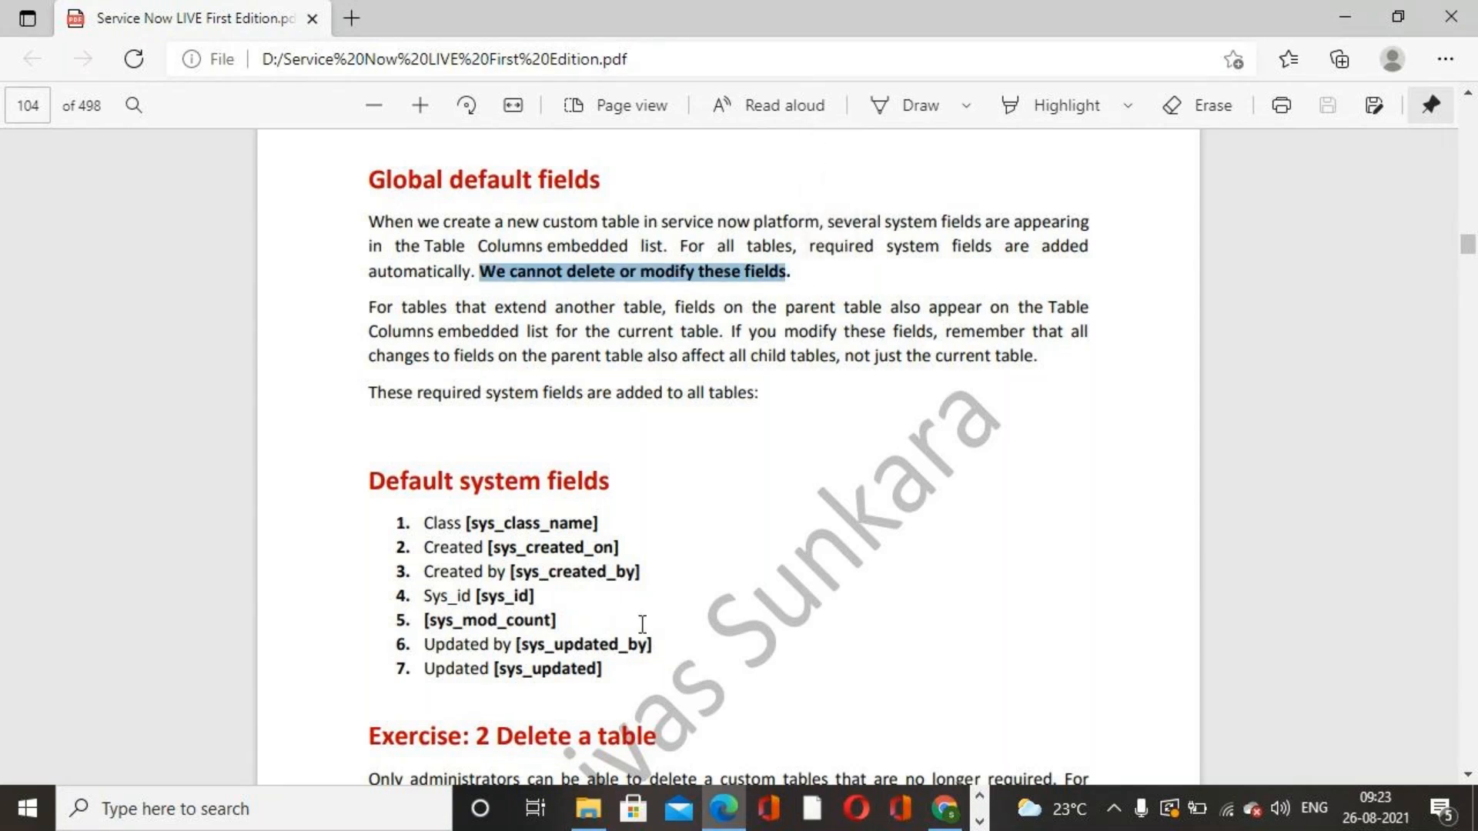
Step: Switch to the browser, open the Servicenow Academy table's configuration from the record form, and review its columns and controls
click(953, 818)
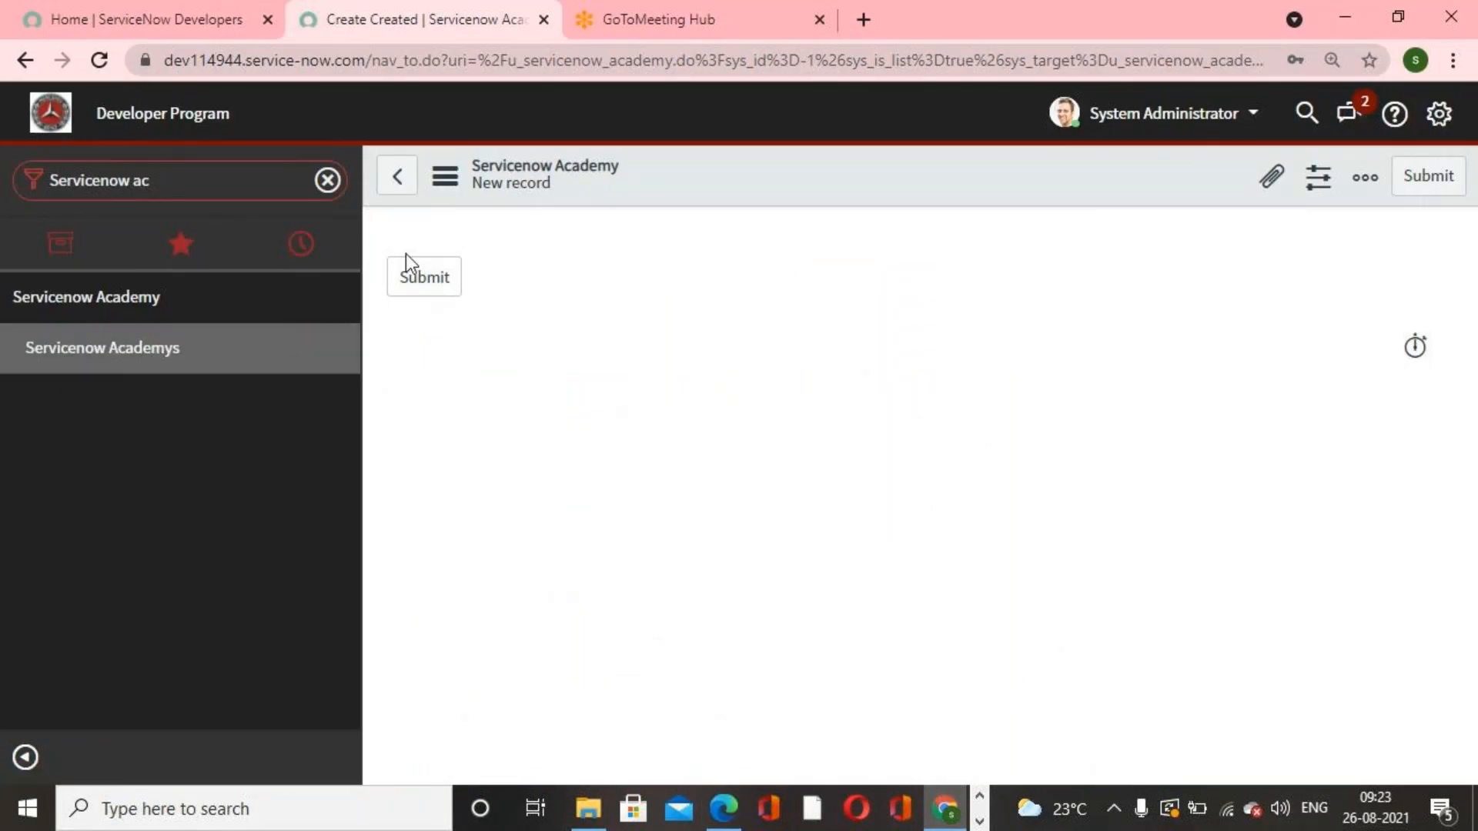
right_click(853, 178)
mouse_move(982, 237)
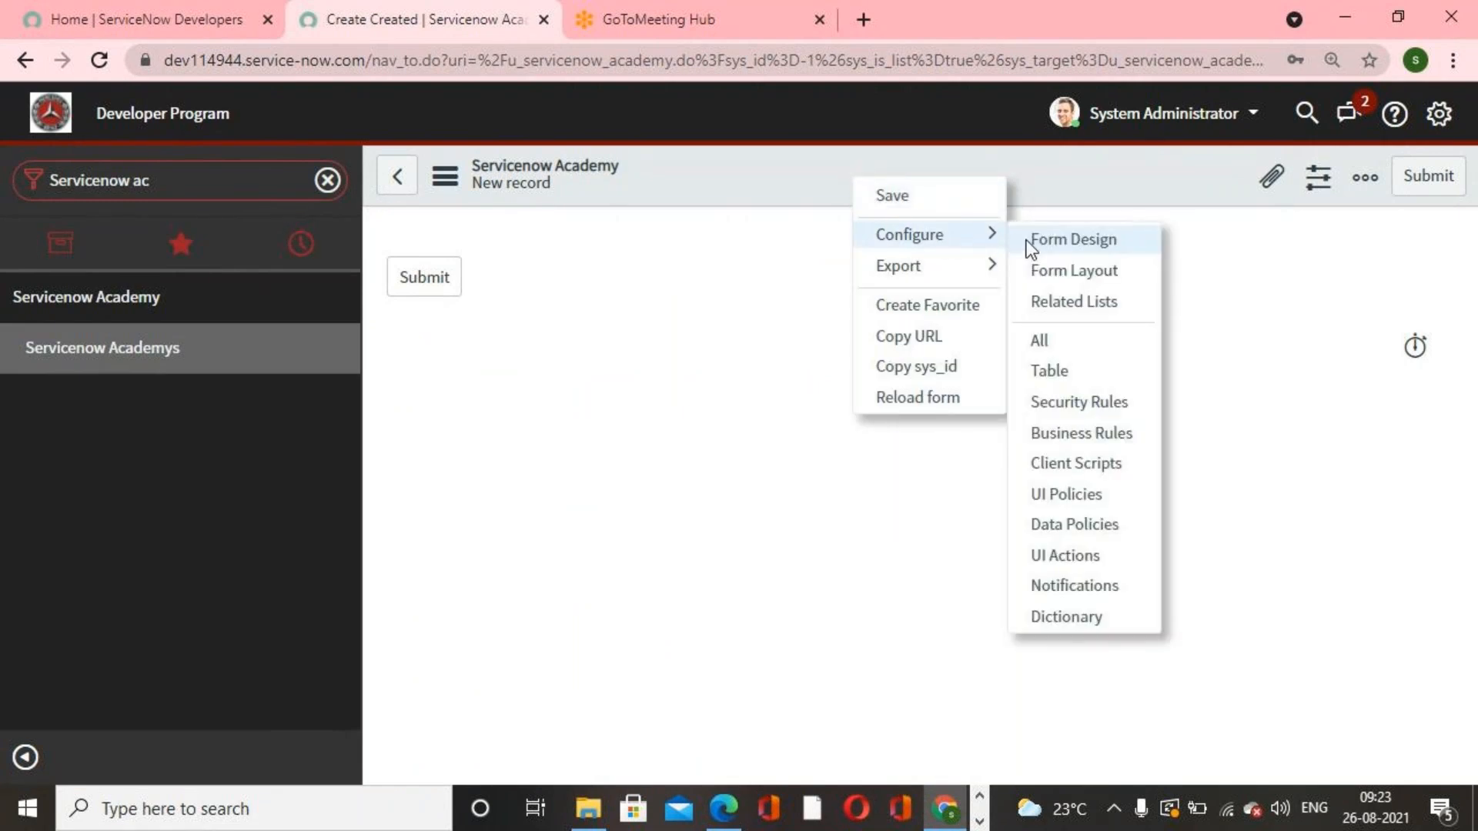
click(1088, 372)
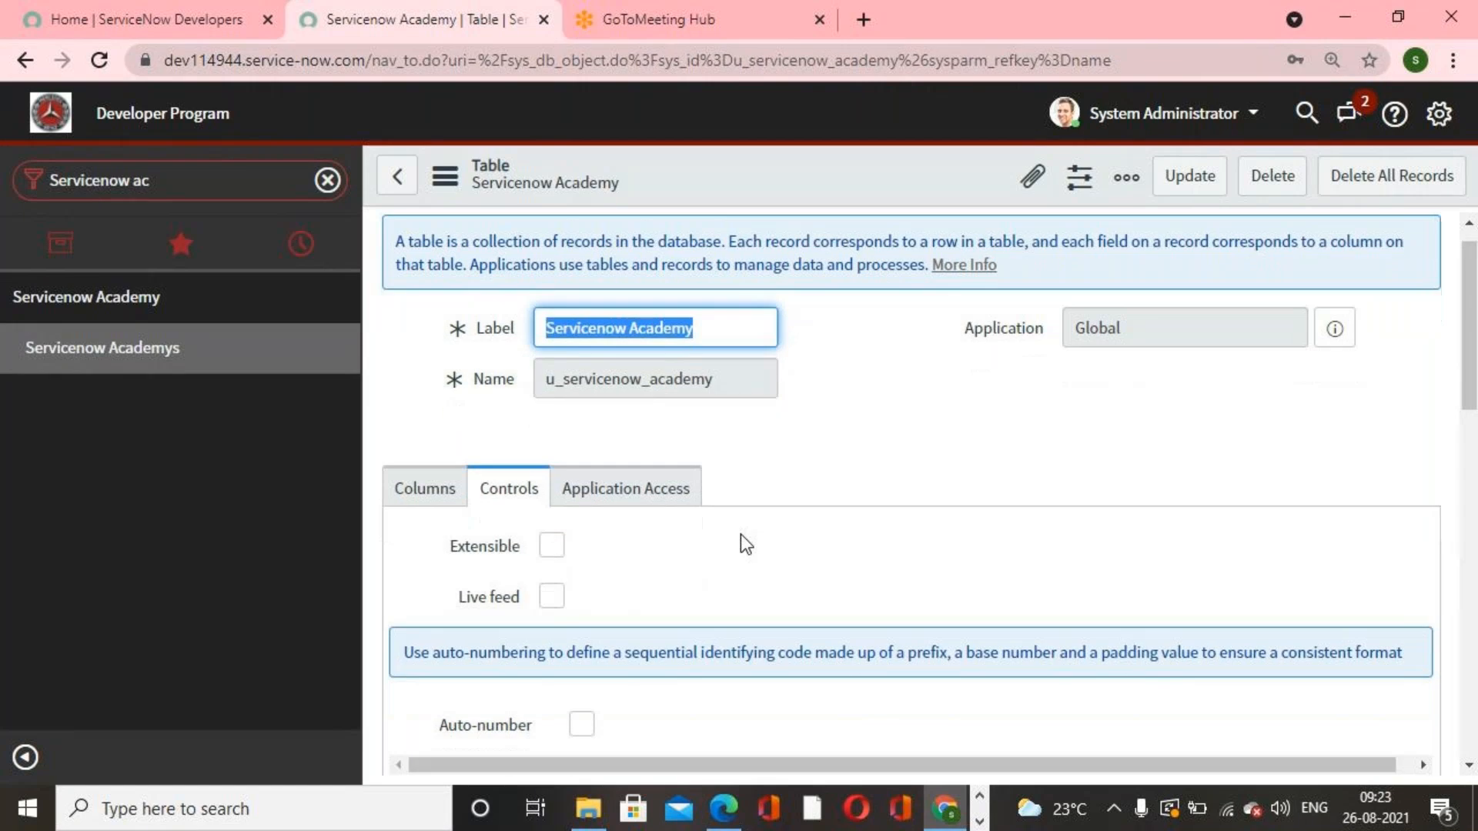
scroll(741, 534, down, 2)
scroll(741, 534, up, 2)
click(741, 534)
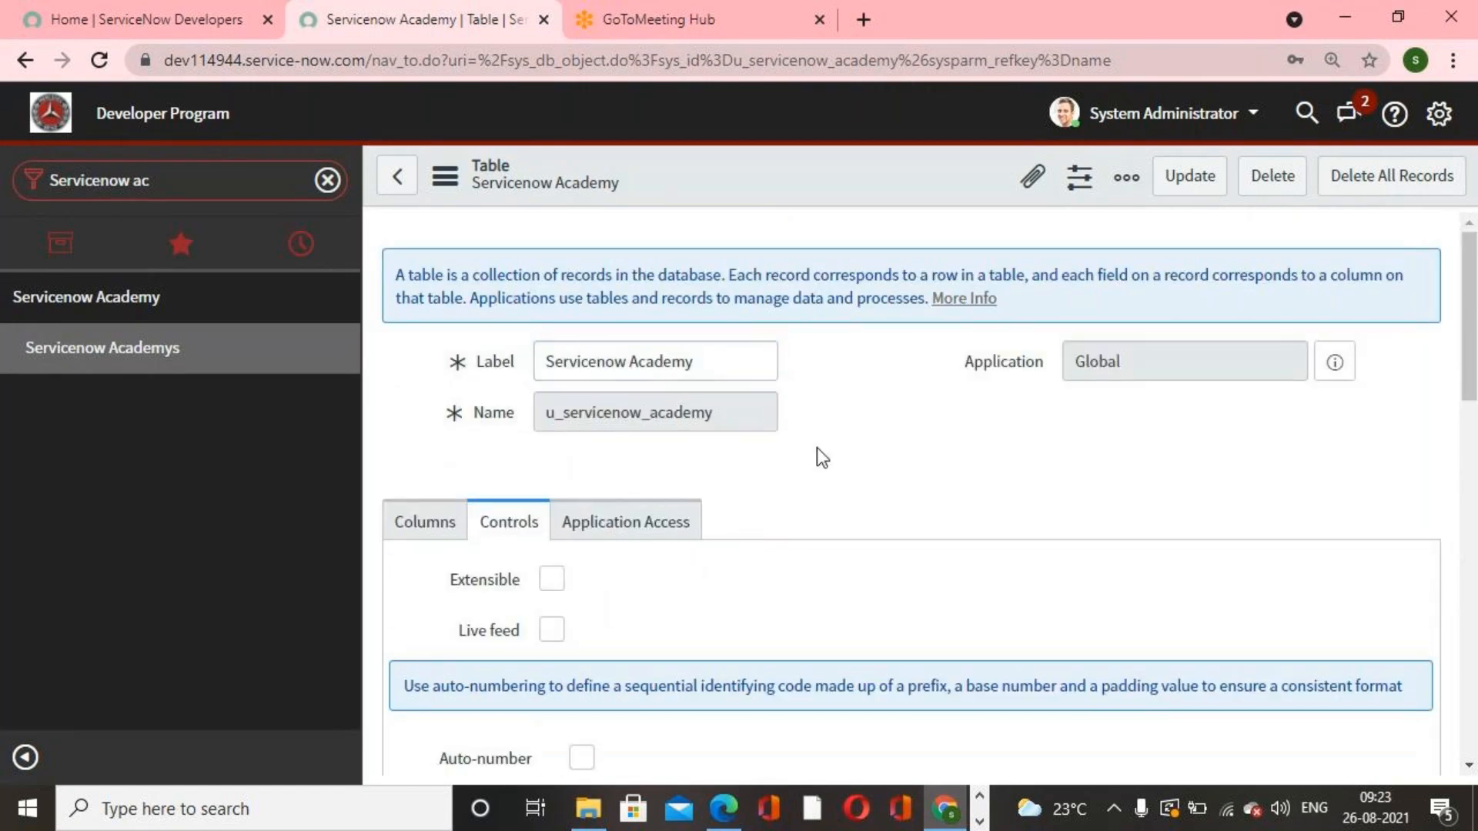
scroll(816, 446, down, 3)
click(408, 296)
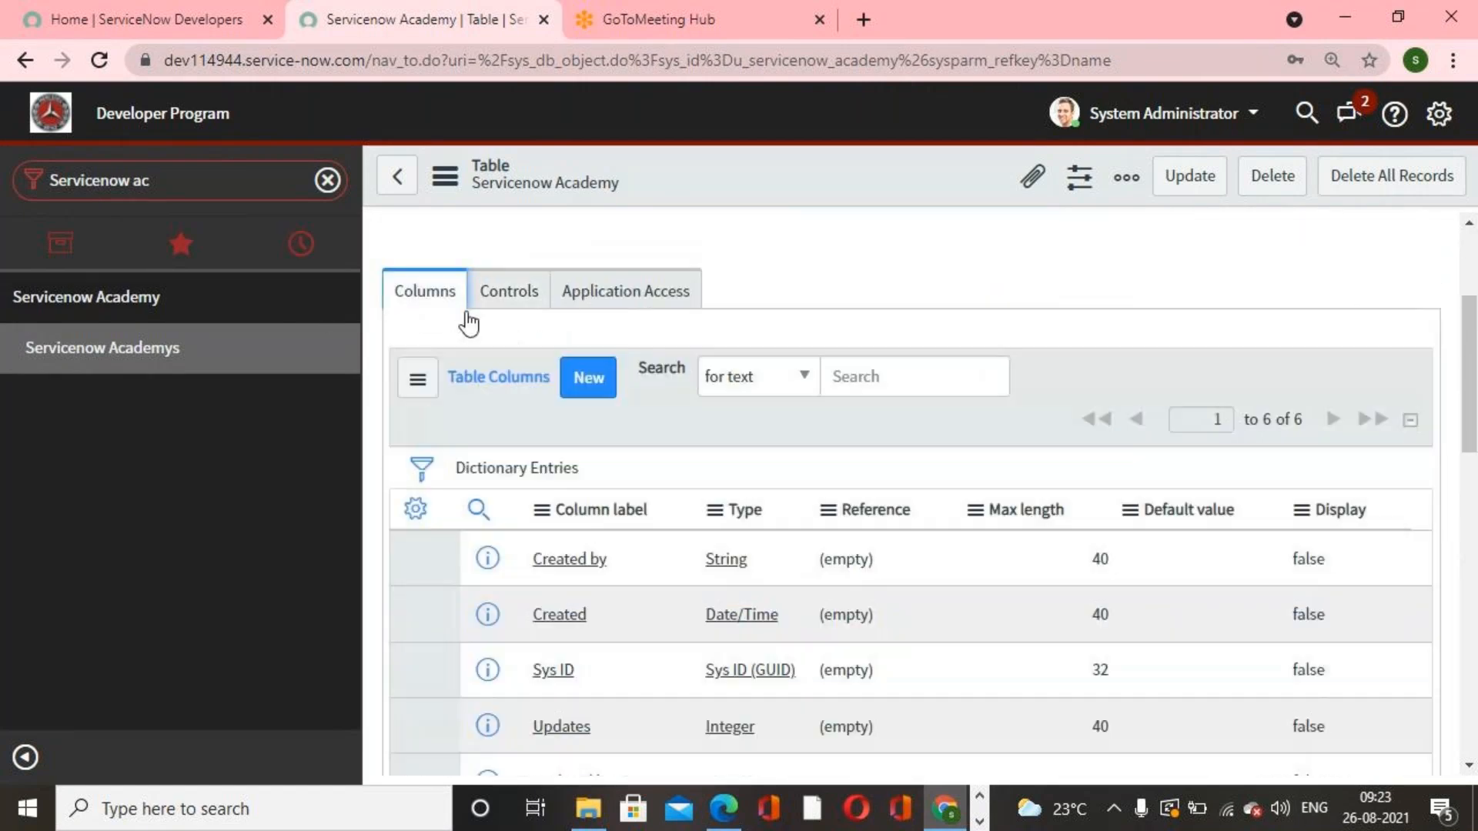
scroll(1149, 455, down, 2)
scroll(1147, 449, down, 1)
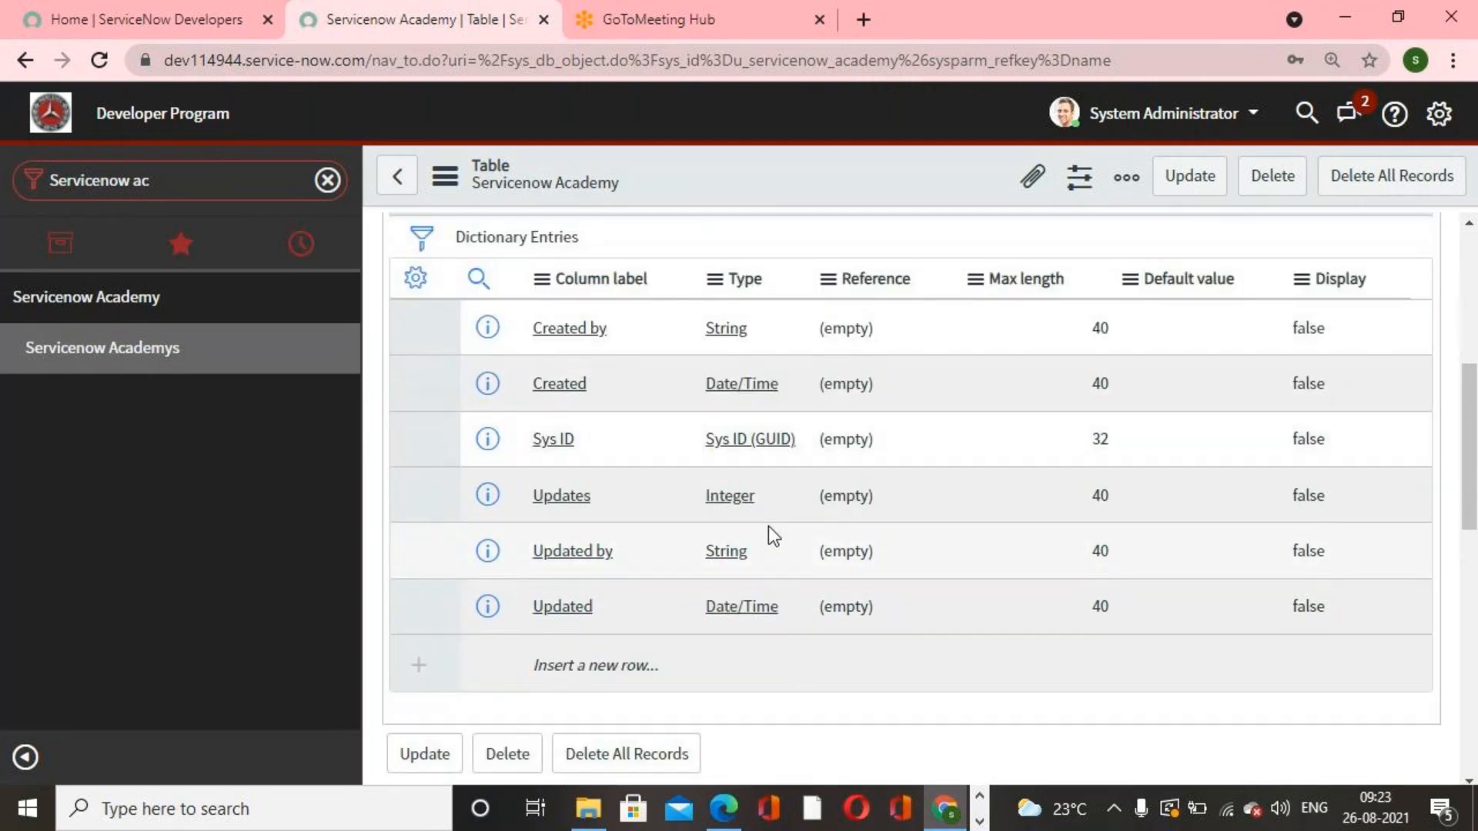
scroll(768, 525, up, 4)
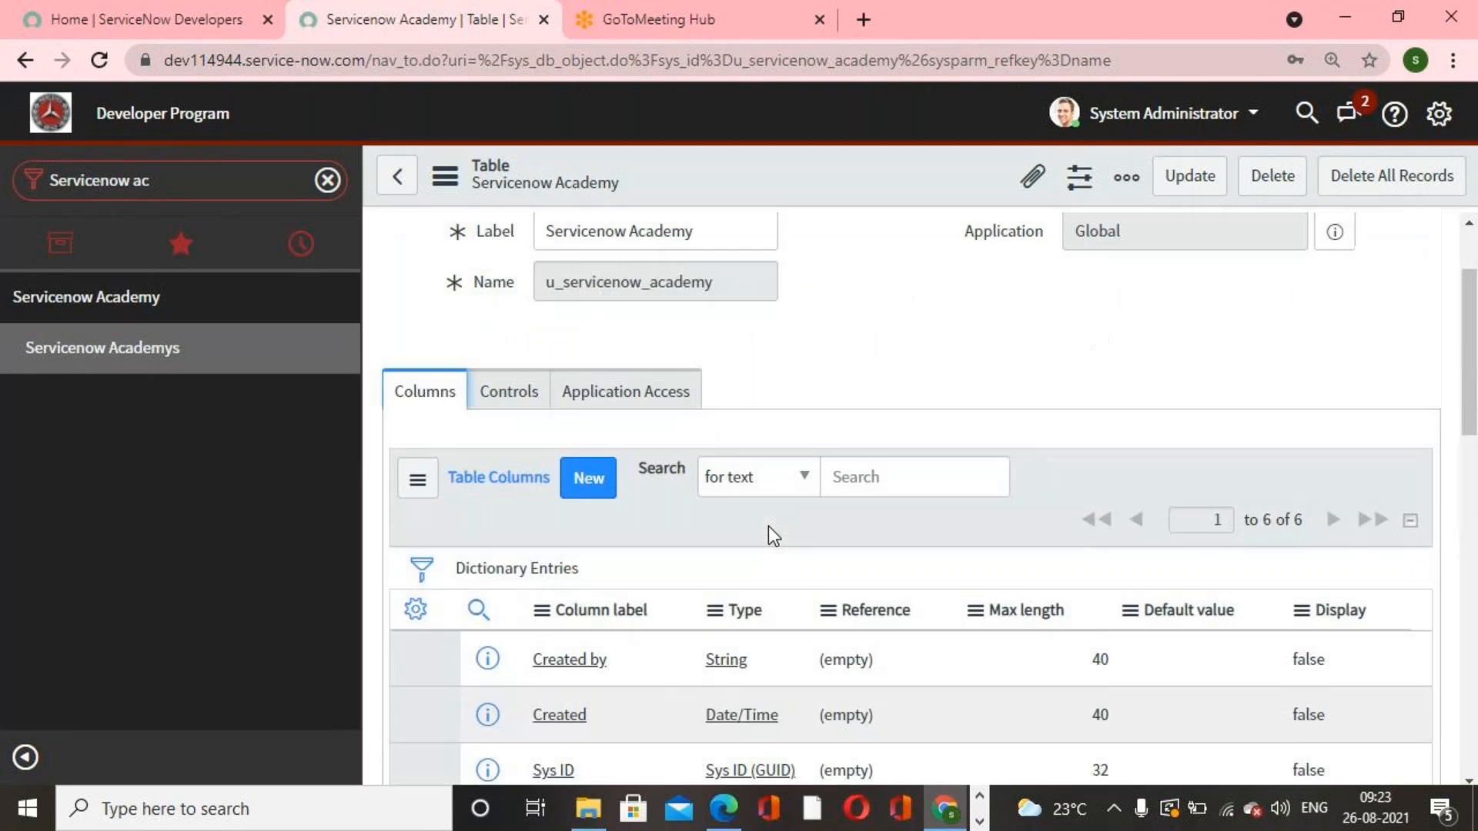
click(510, 406)
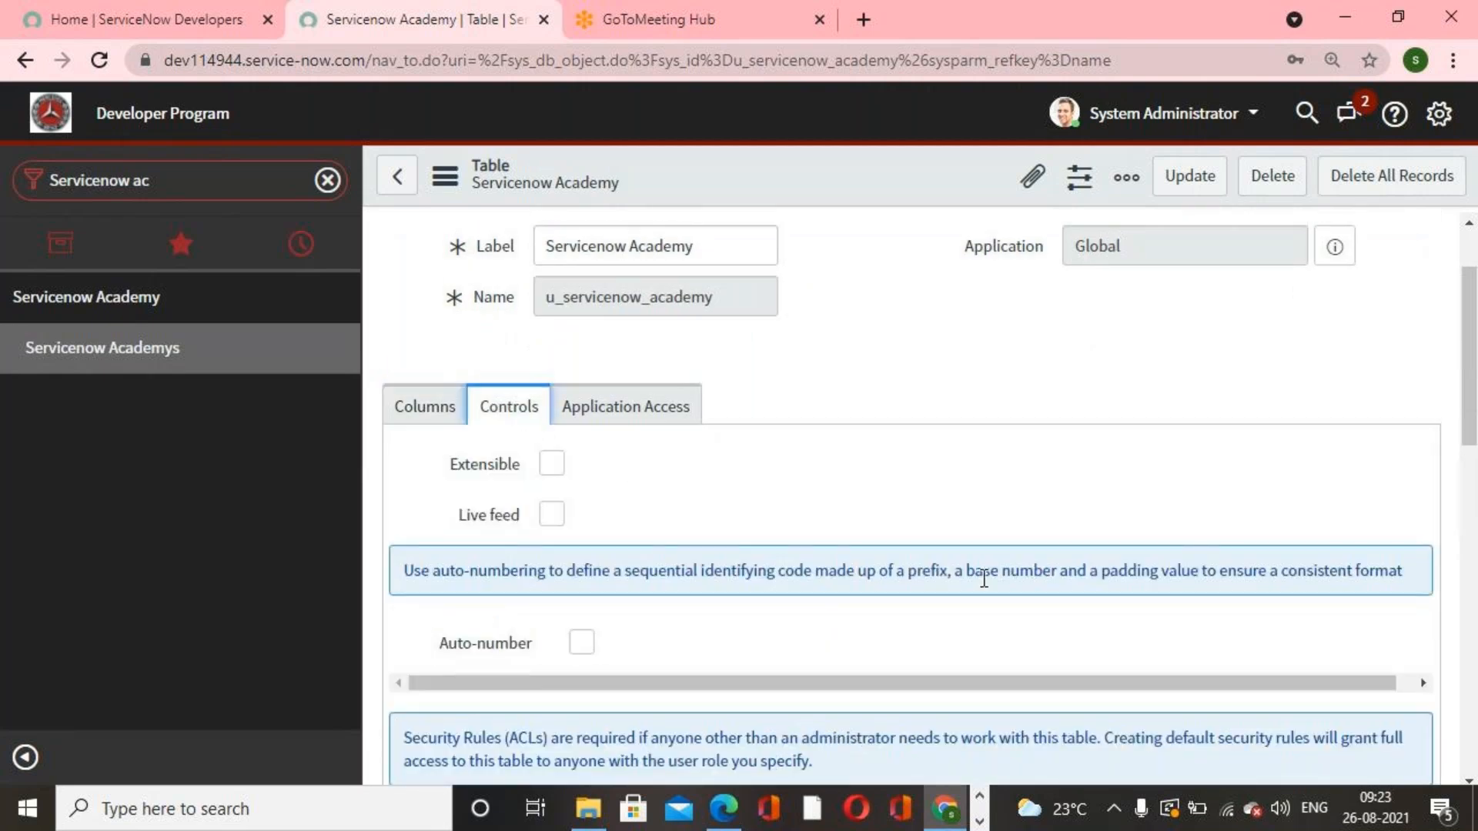
scroll(984, 579, down, 4)
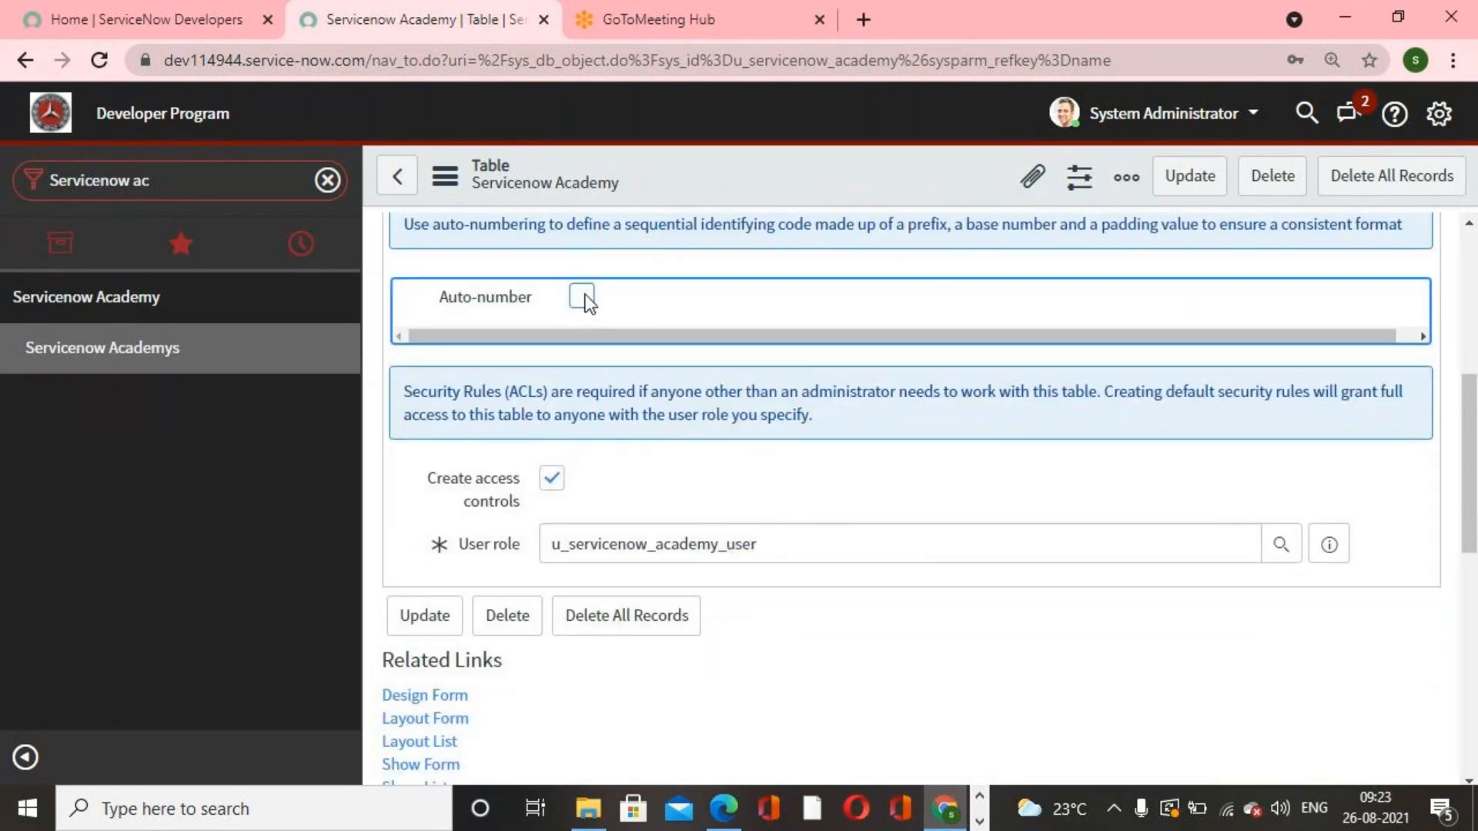
Step: Enable auto-numbering for the Servicenow Academy table
click(583, 297)
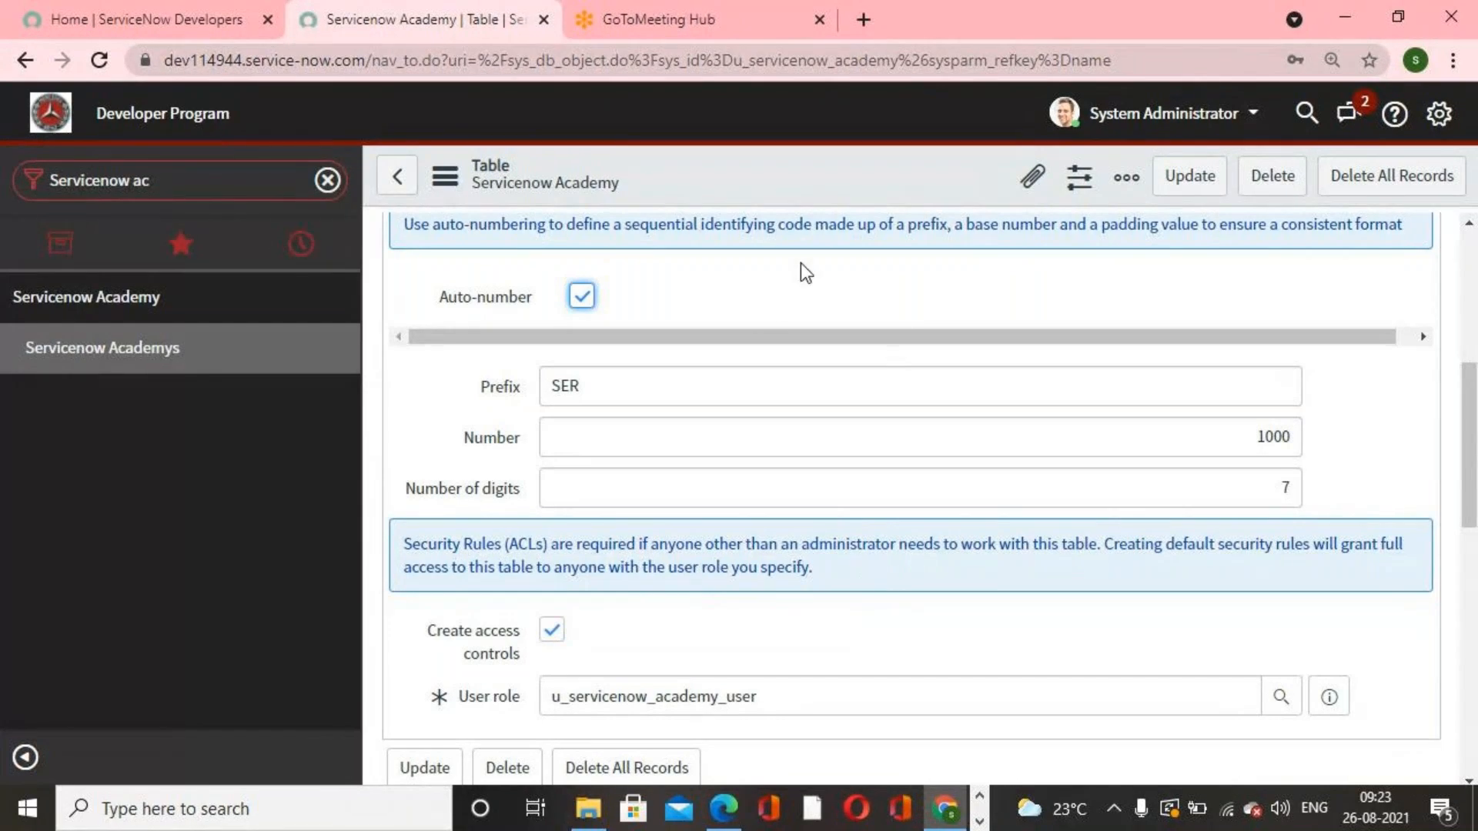
scroll(808, 452, up, 5)
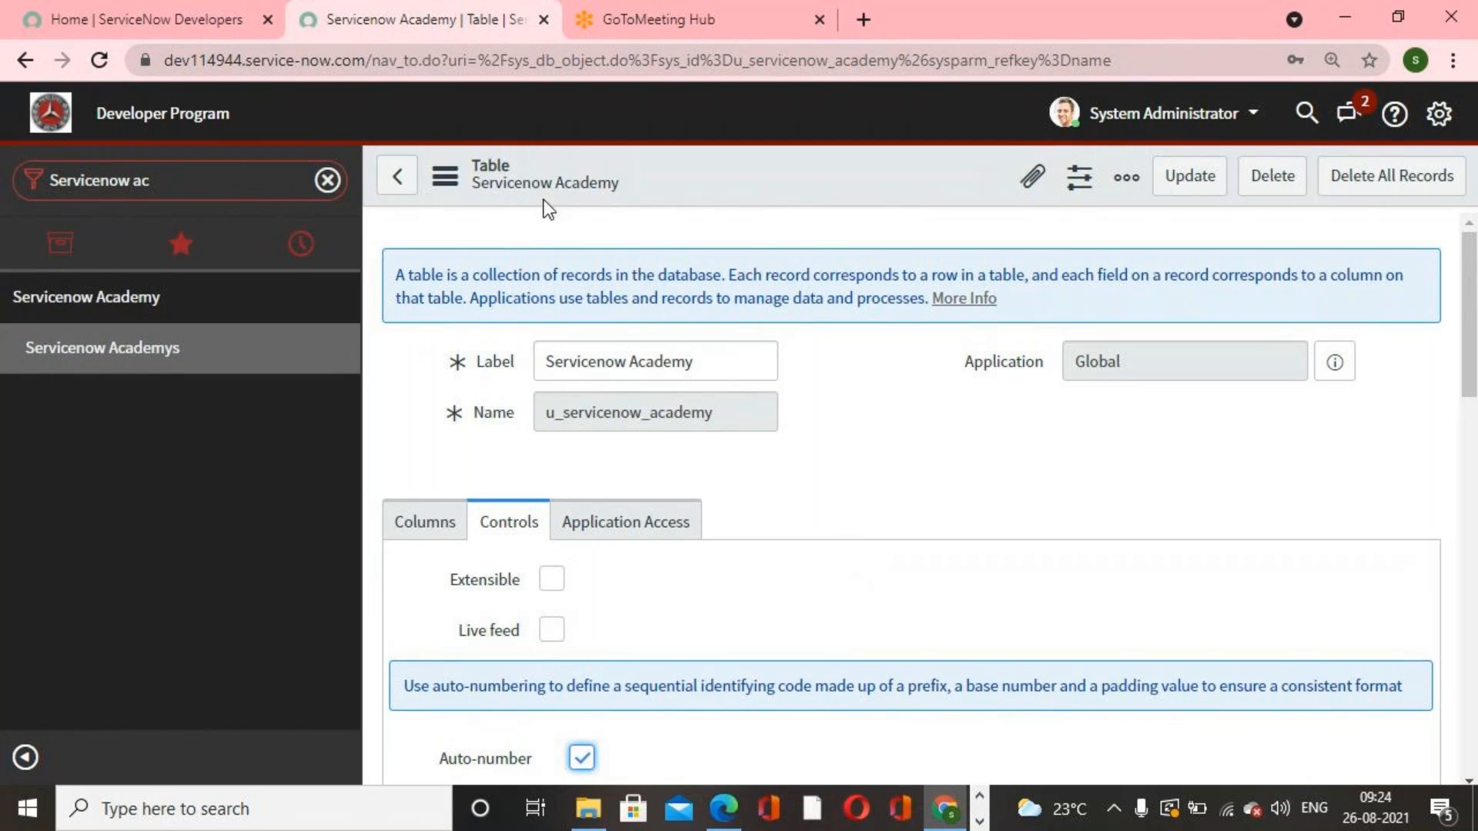
scroll(818, 445, down, 3)
scroll(777, 435, down, 6)
scroll(743, 433, up, 5)
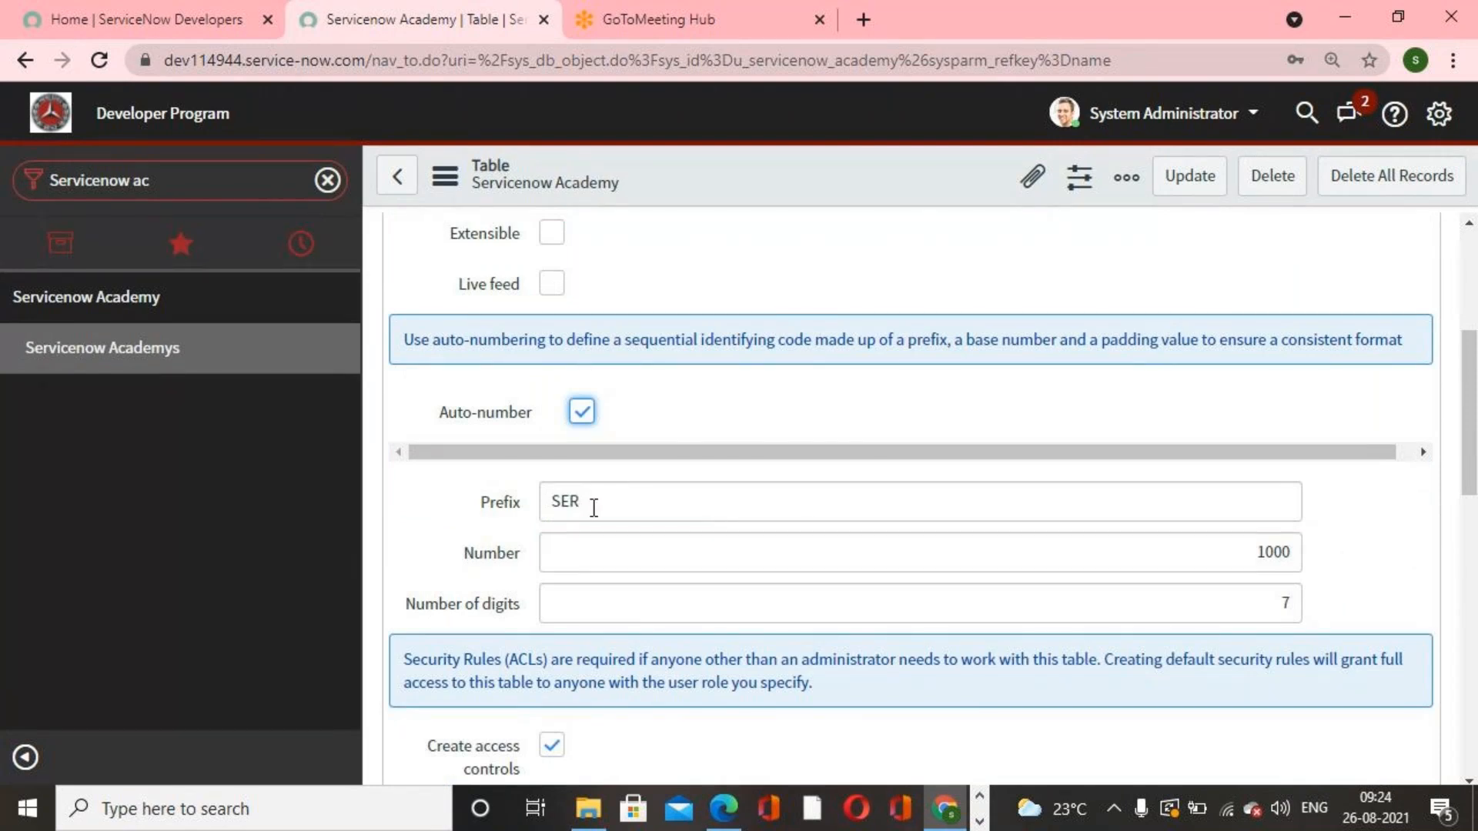
Step: Set the auto-number starting number to 40000 and number of digits to 6, then save the table
drag(1291, 556, 1125, 548)
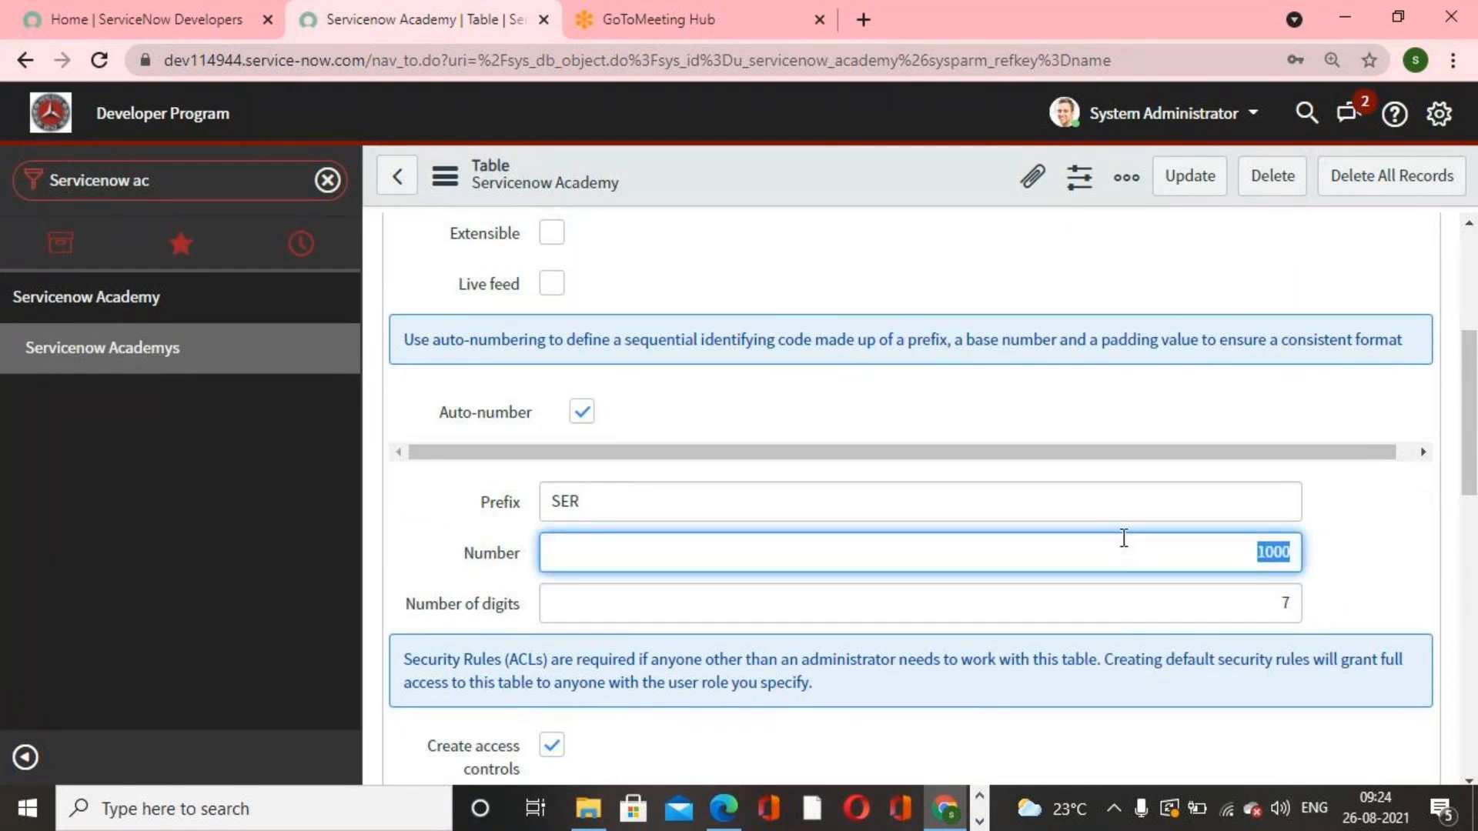
text(40000)
key(Tab)
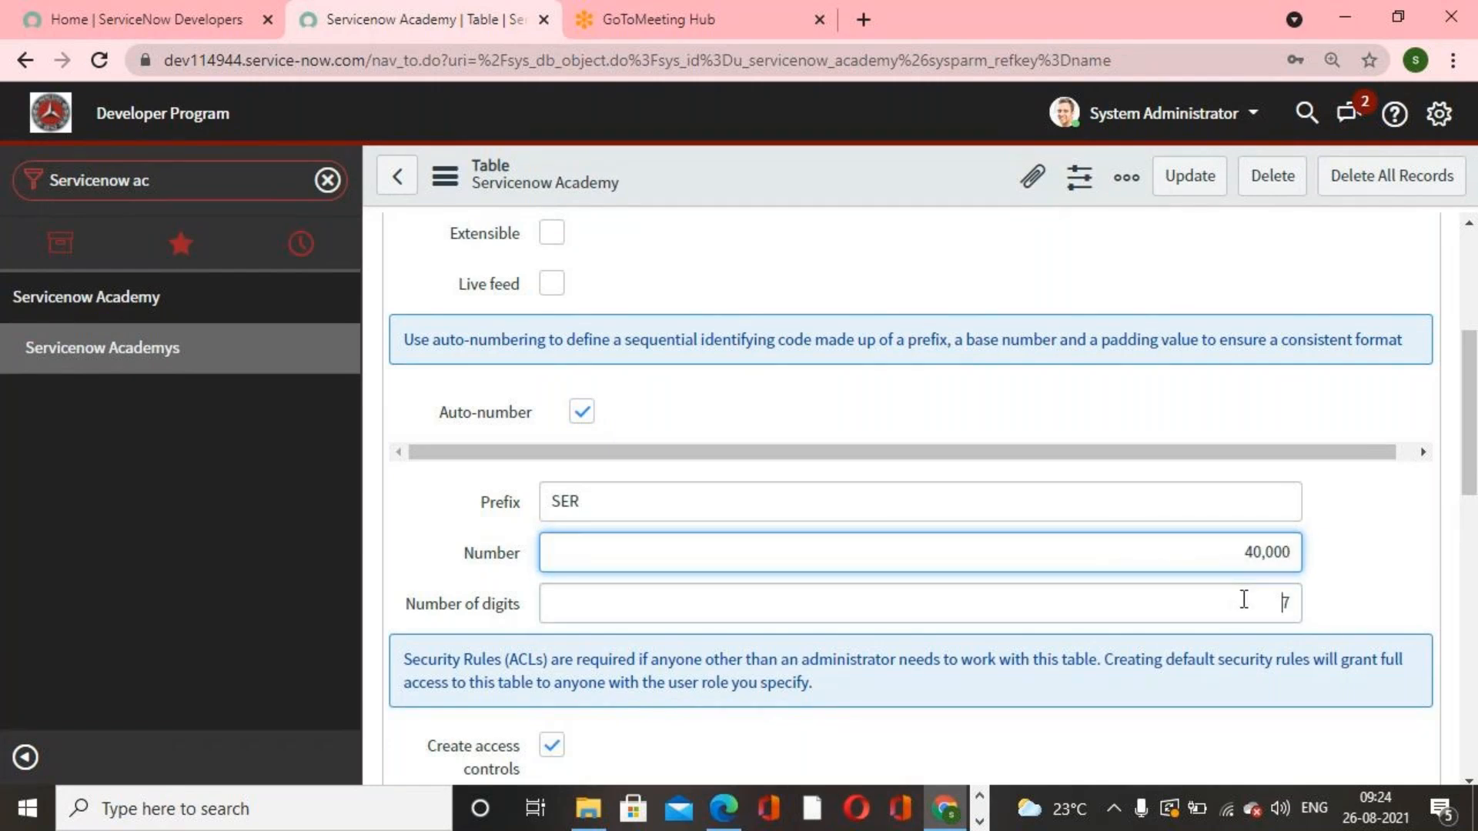
text(6)
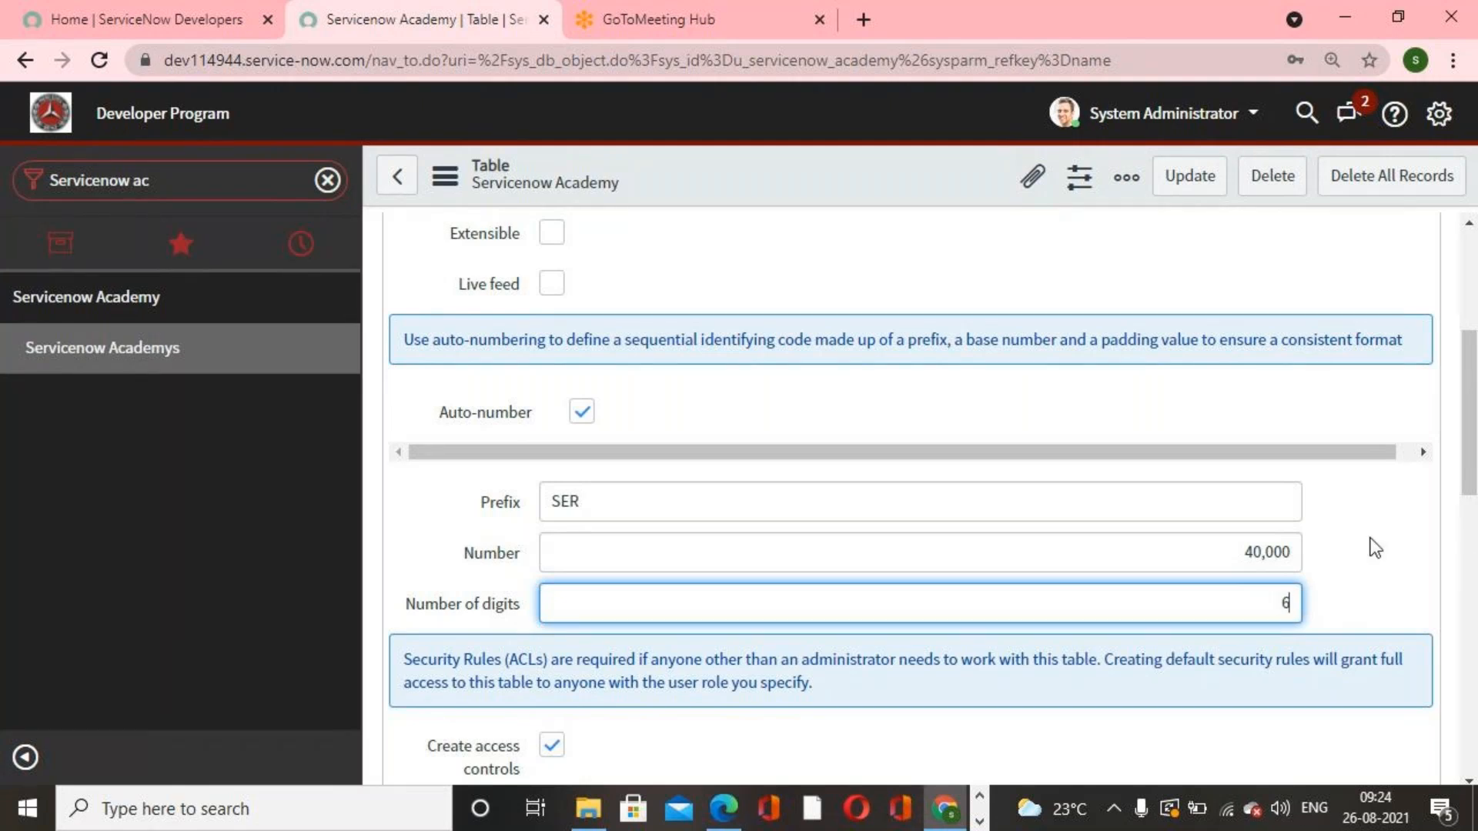
scroll(1375, 548, down, 2)
scroll(1306, 478, up, 5)
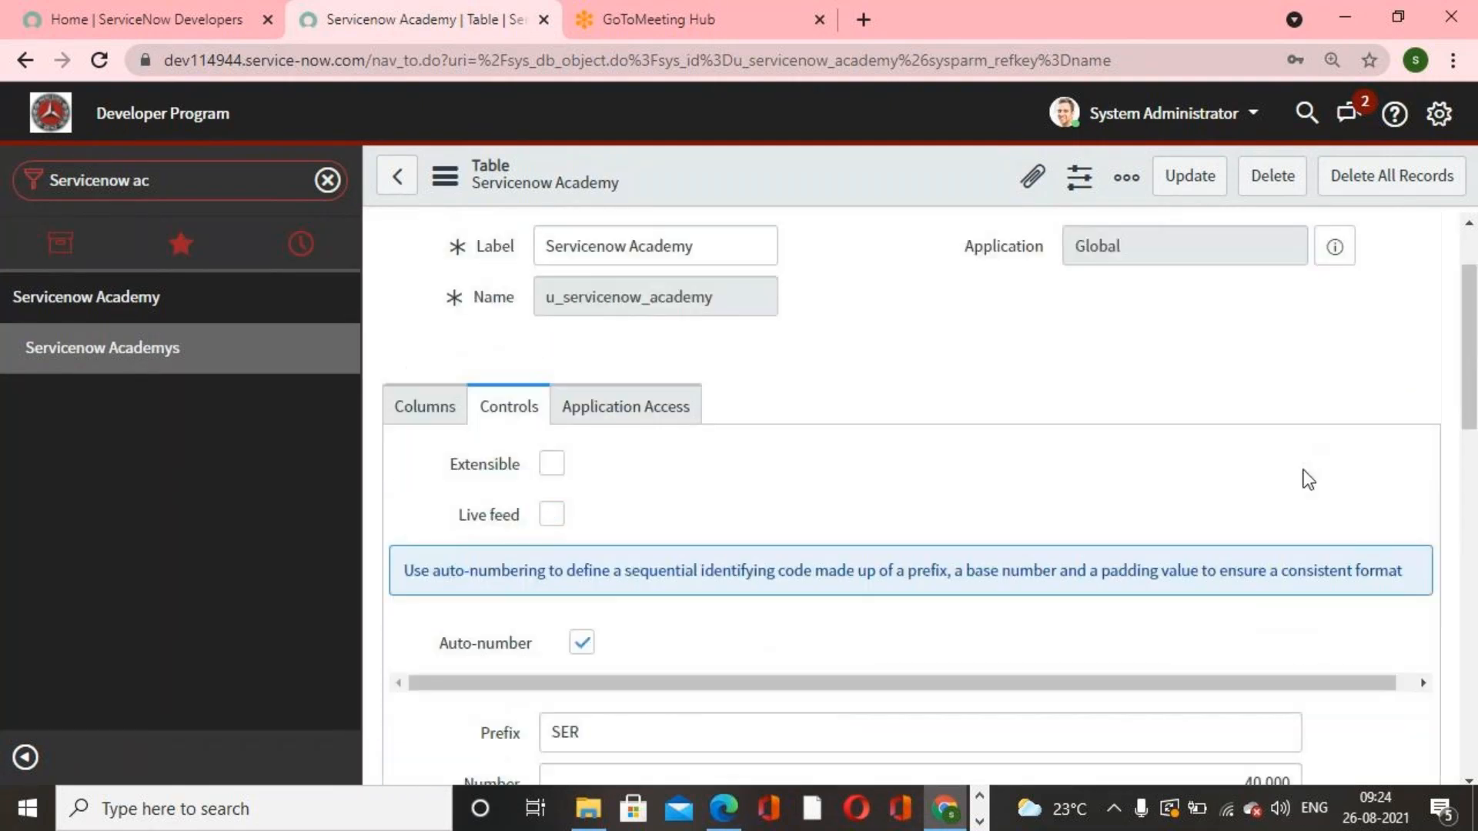
right_click(917, 156)
click(964, 174)
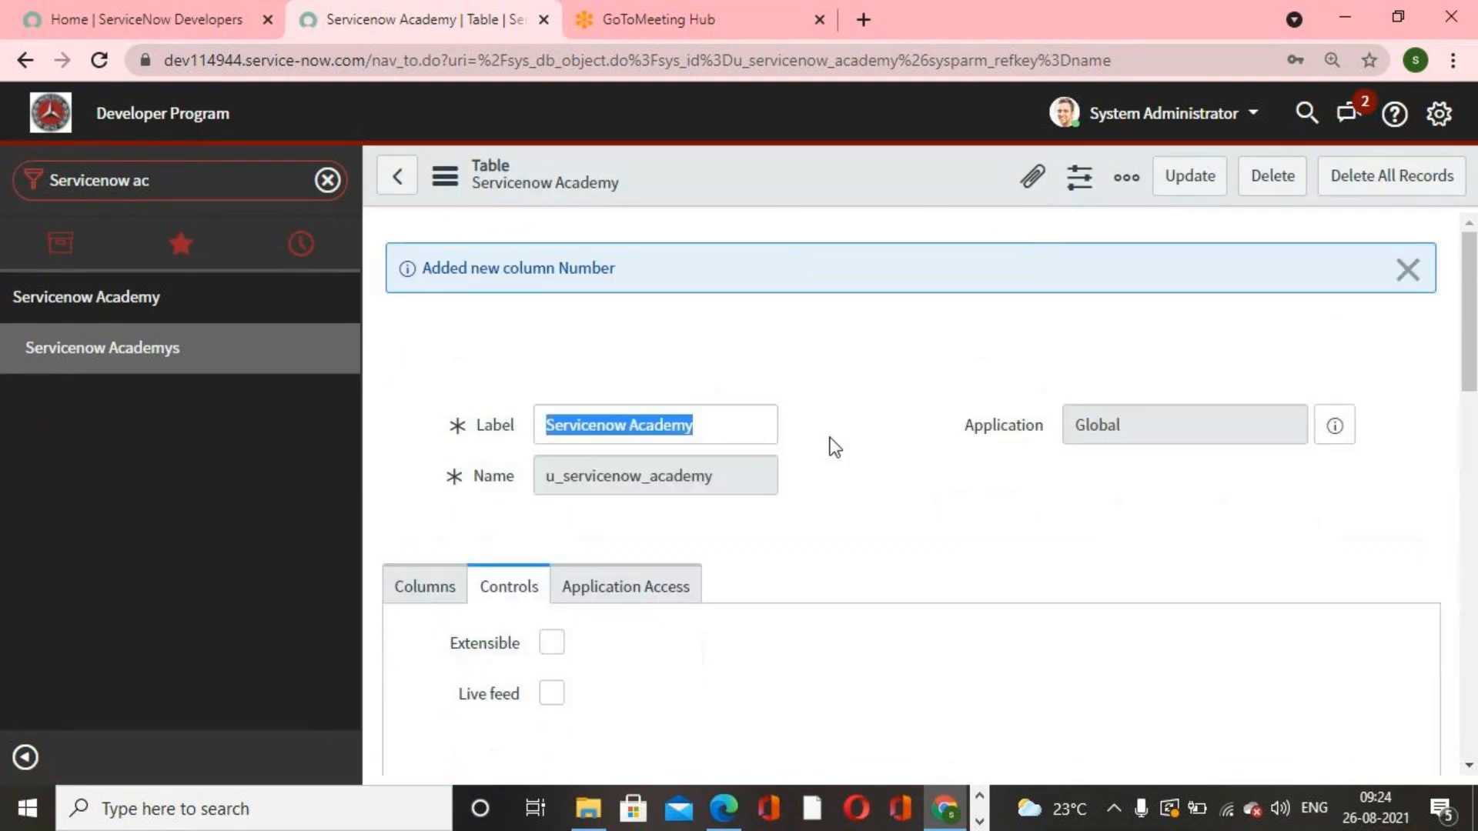
Step: Open the table's form from its related links to check the generated number, then return to the Servicenow Academys list
scroll(808, 462, down, 5)
scroll(800, 481, down, 6)
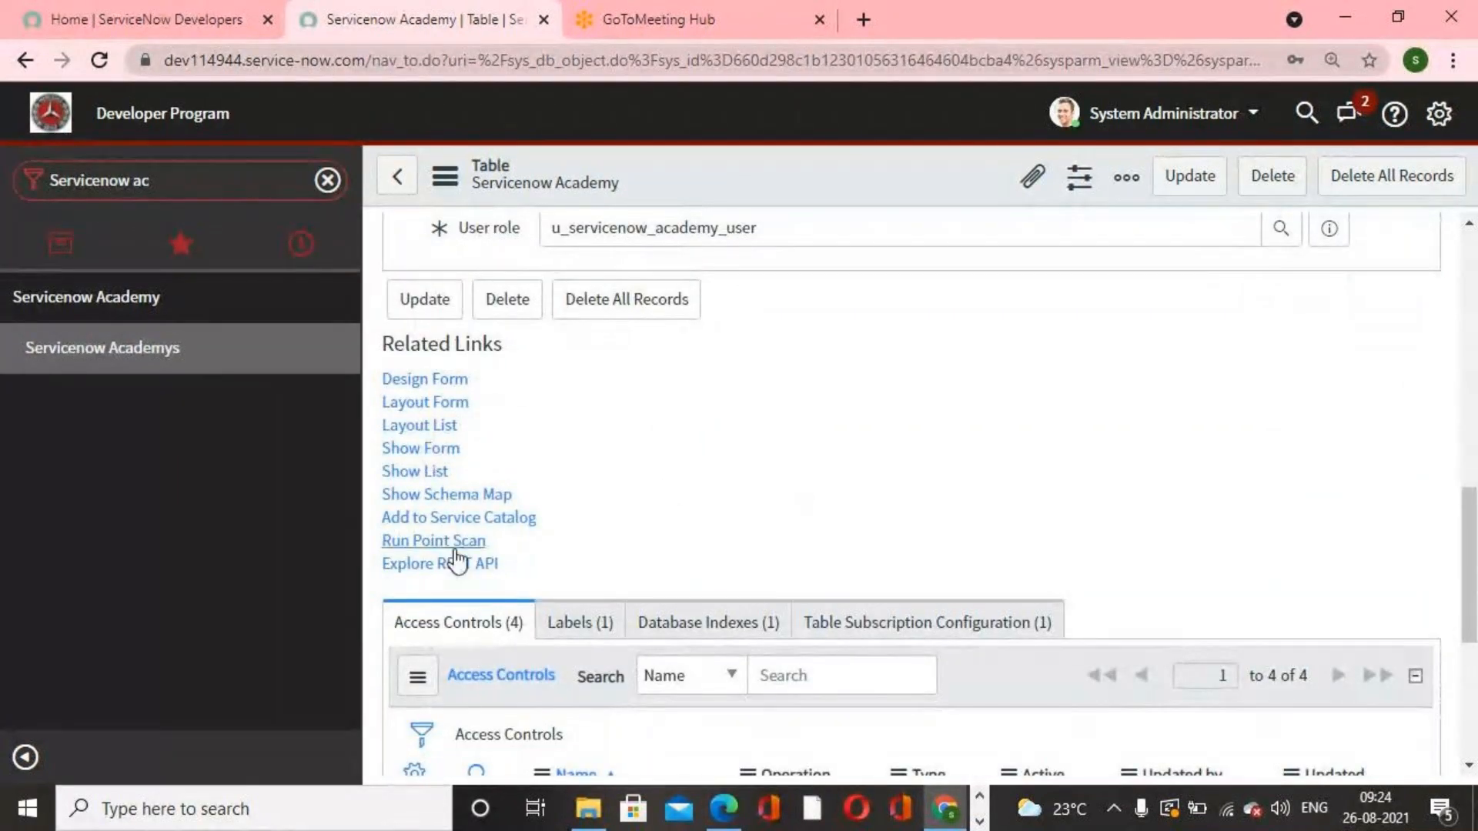
click(439, 450)
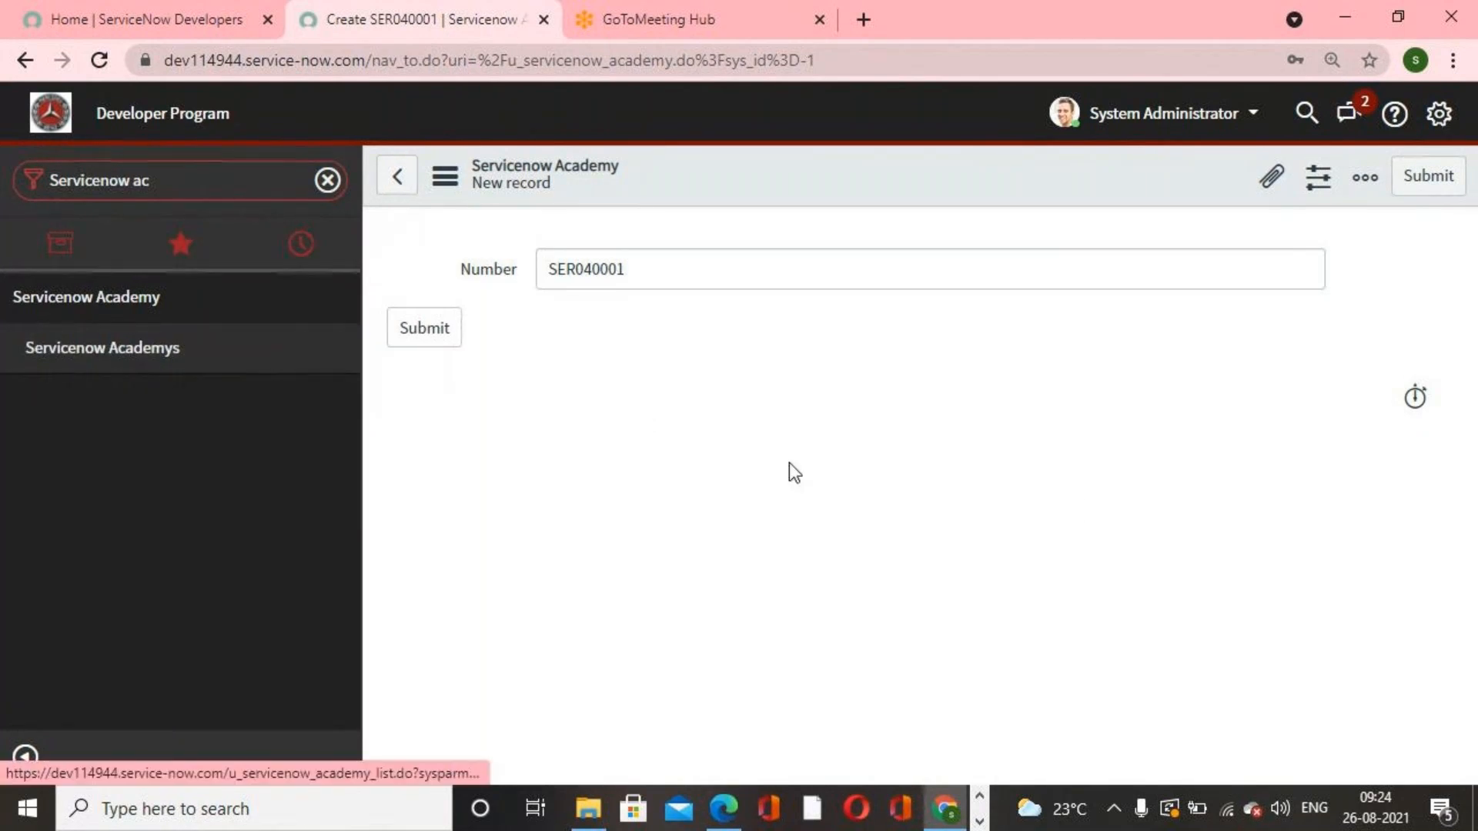
click(613, 177)
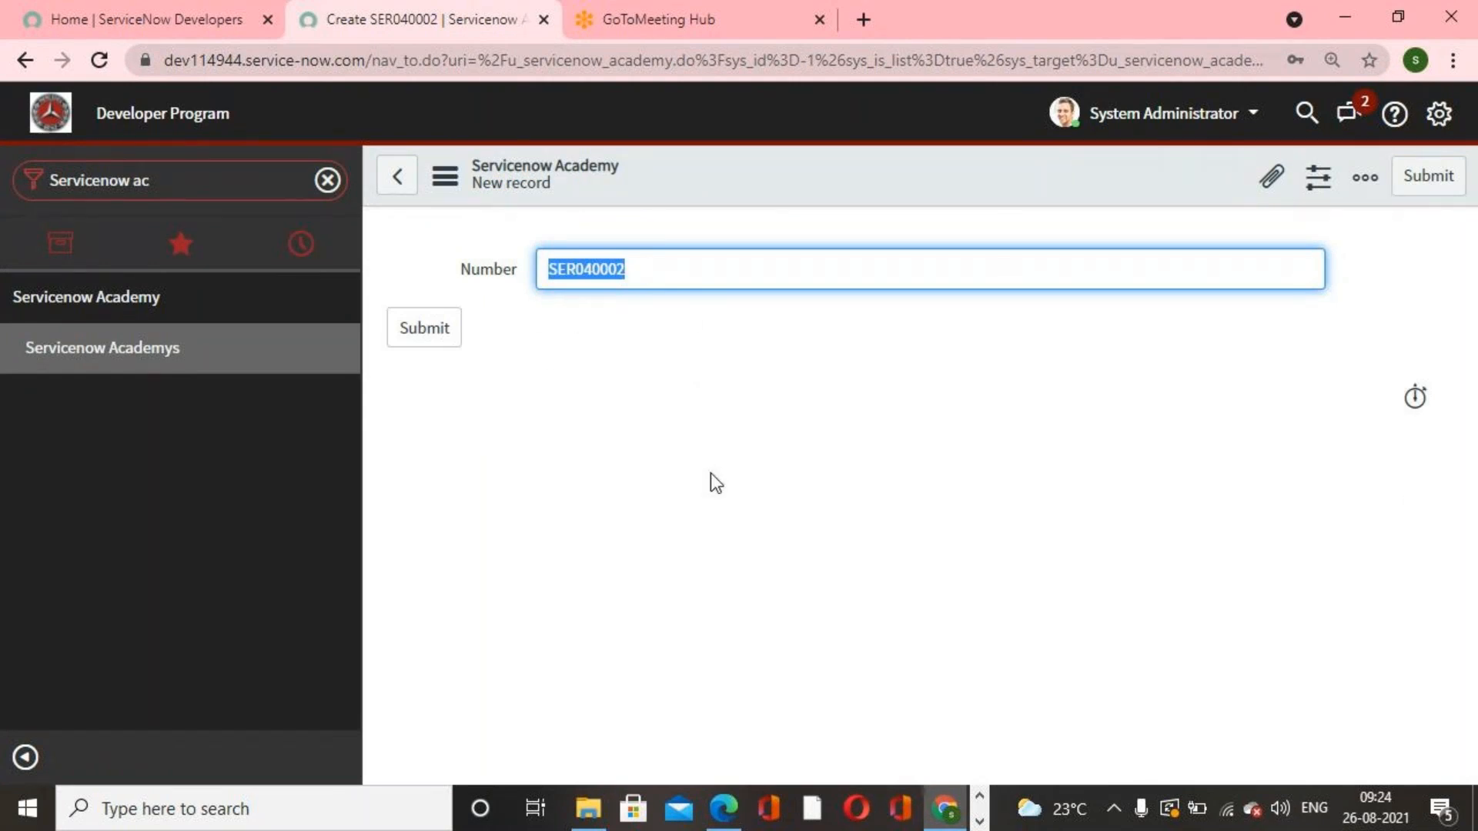
click(146, 339)
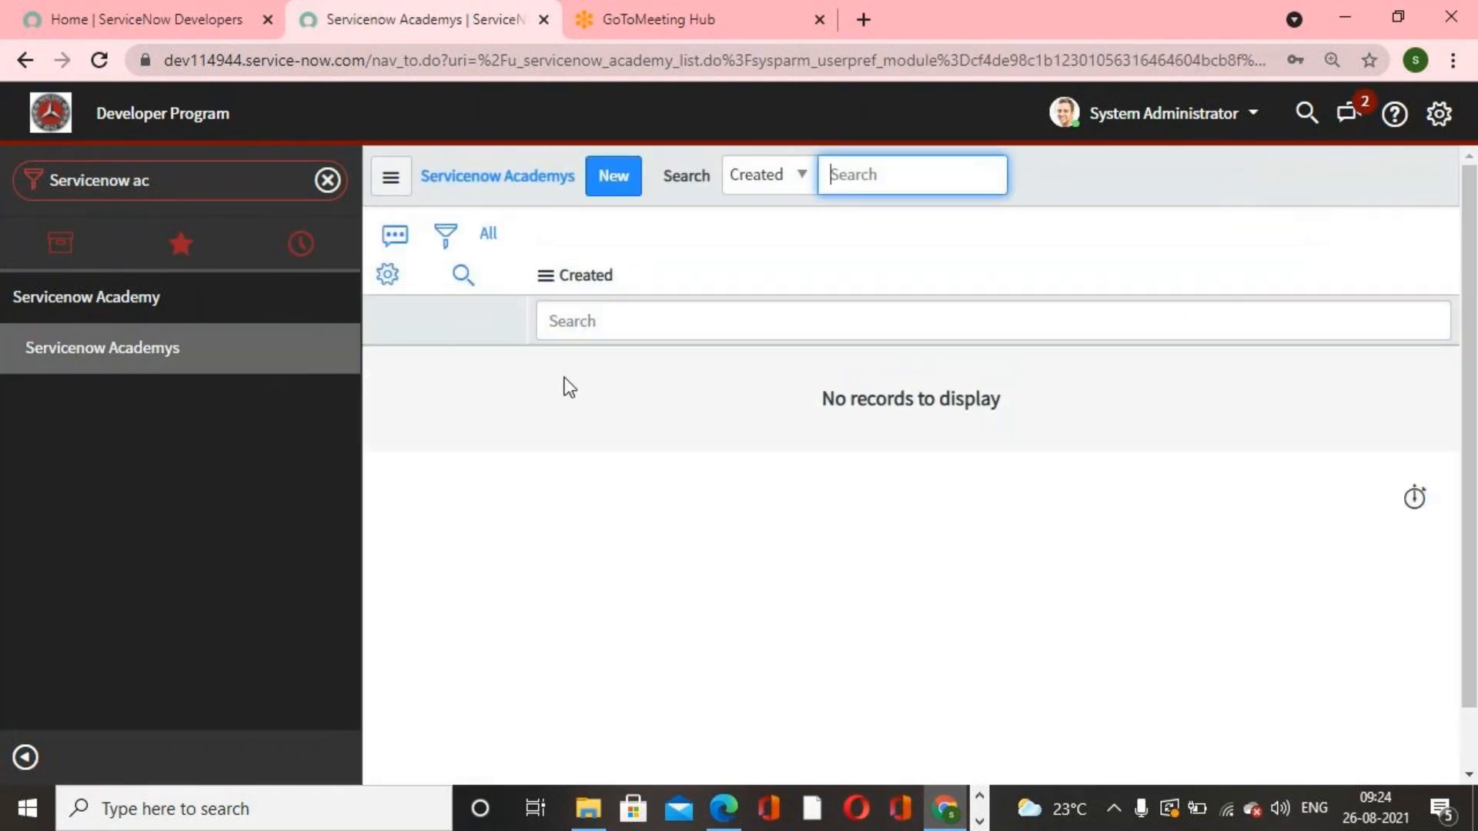
click(606, 182)
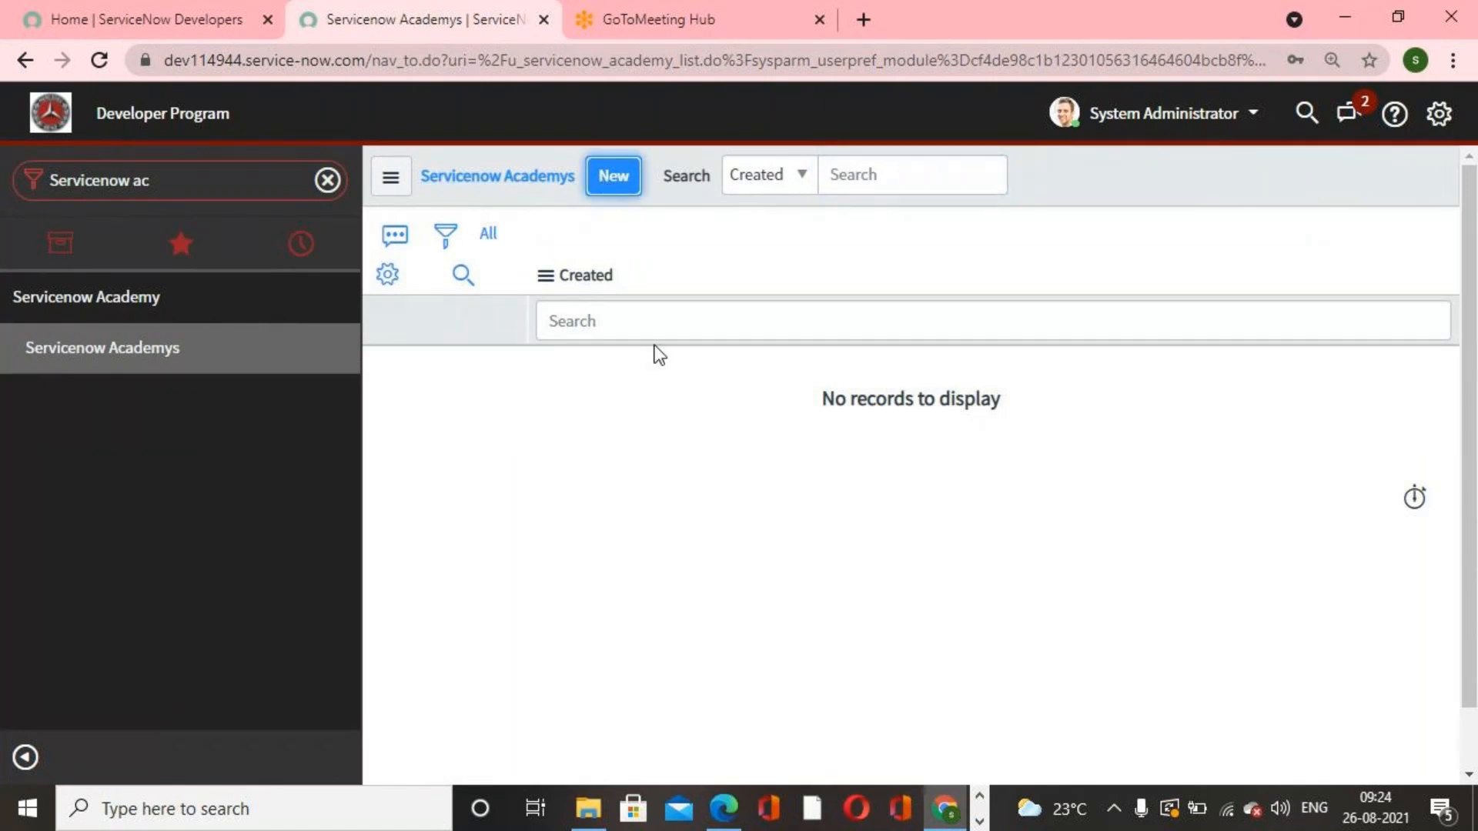
click(184, 368)
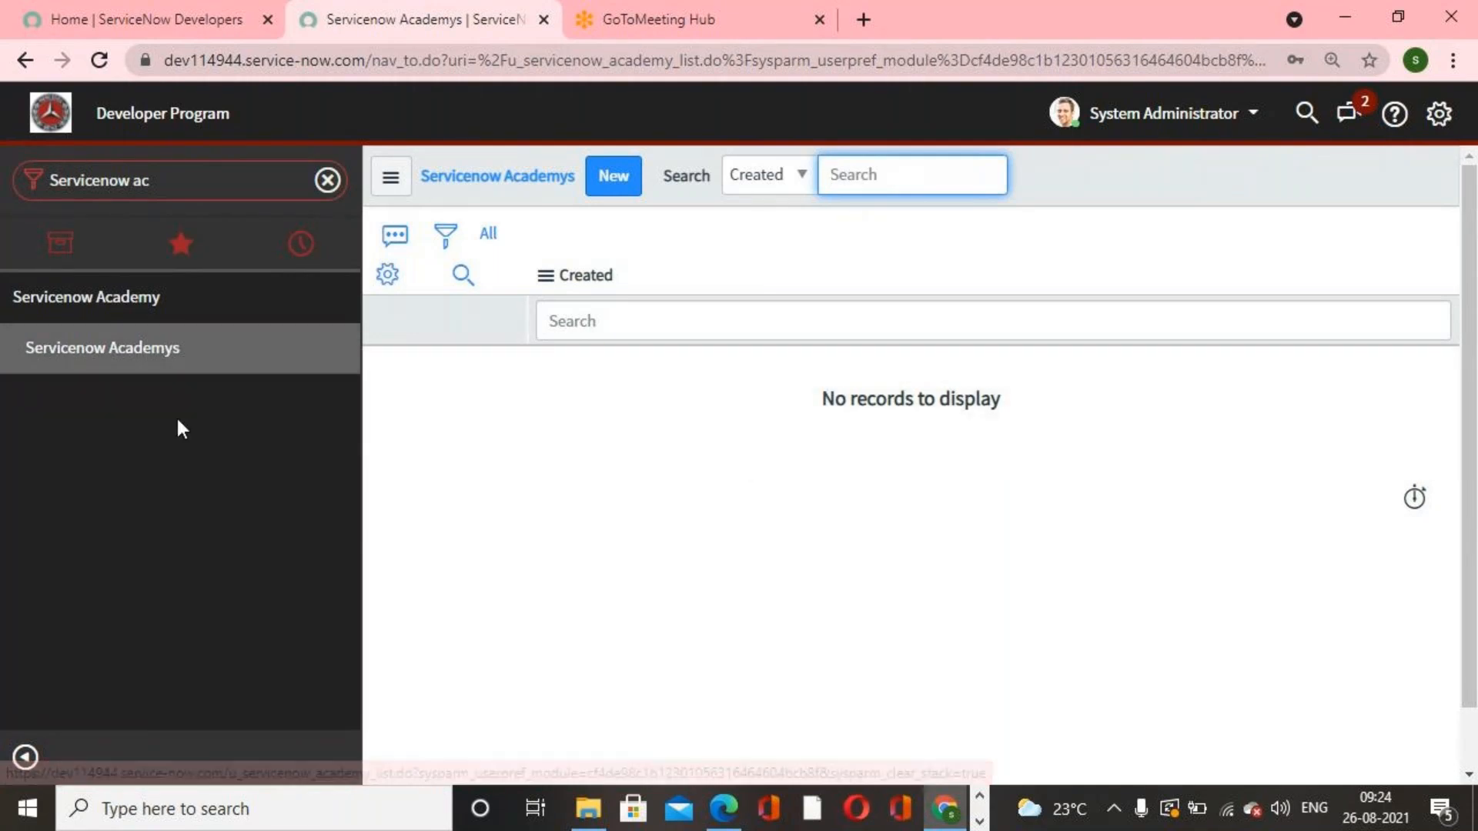
Step: Open Number Maintenance, filter prefixes starting with ser, and open the Servicenow Academy number record
click(320, 196)
click(319, 187)
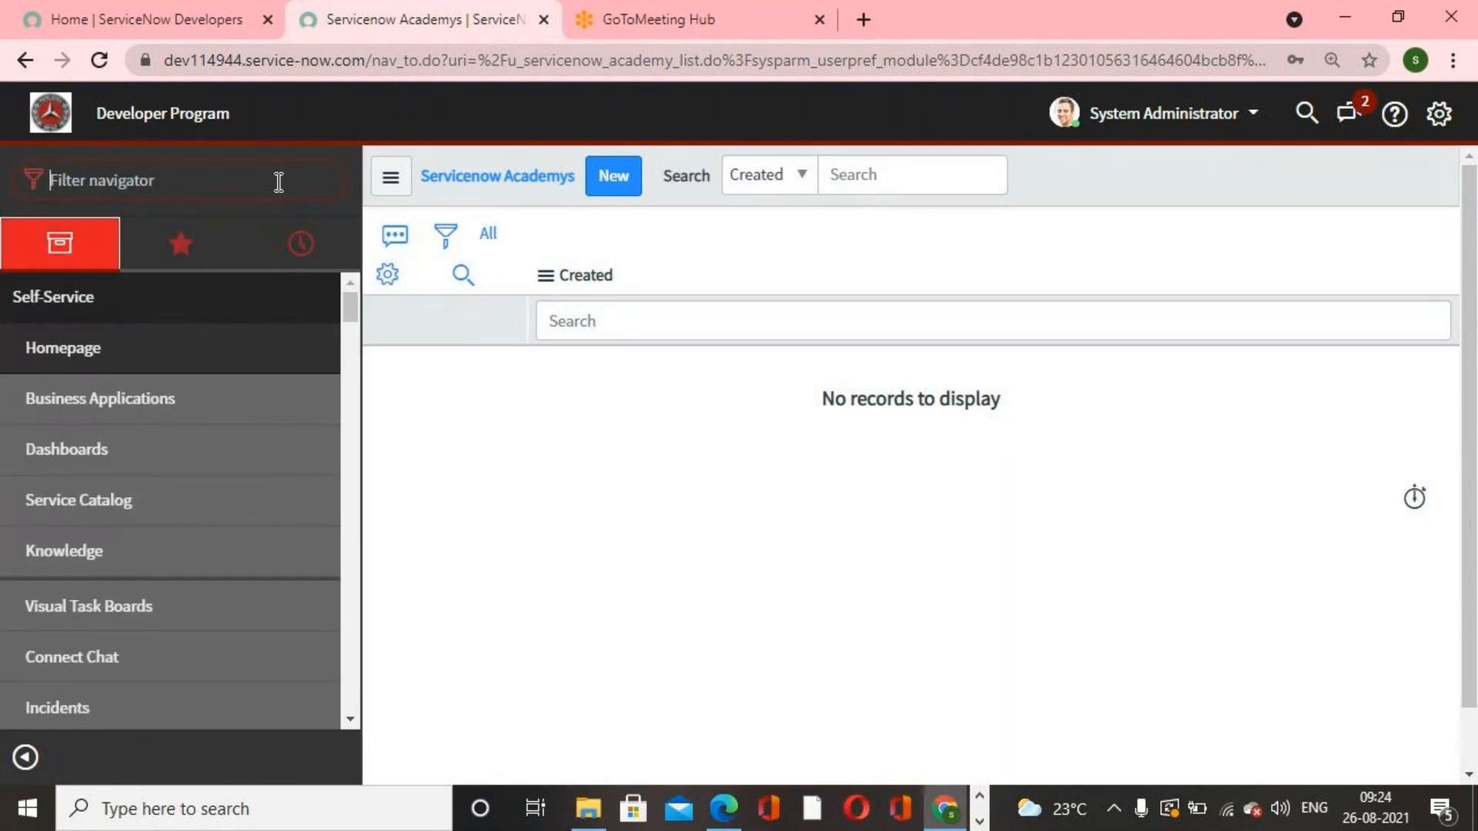
text(number manintanance)
key(BackSpace)
key(BackSpace)
key(BackSpace)
key(BackSpace)
key(BackSpace)
key(BackSpace)
key(BackSpace)
key(BackSpace)
key(BackSpace)
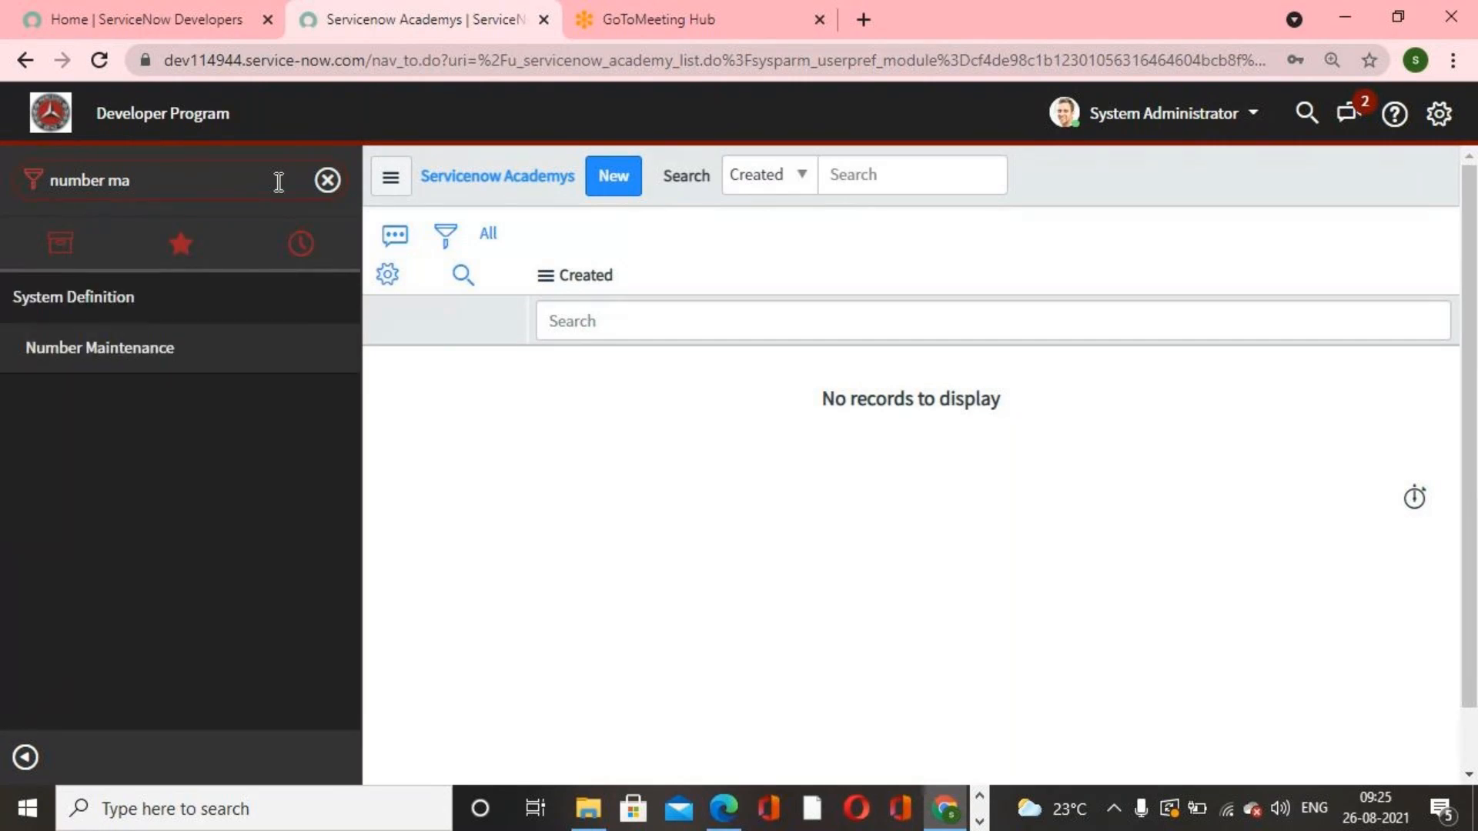
click(168, 342)
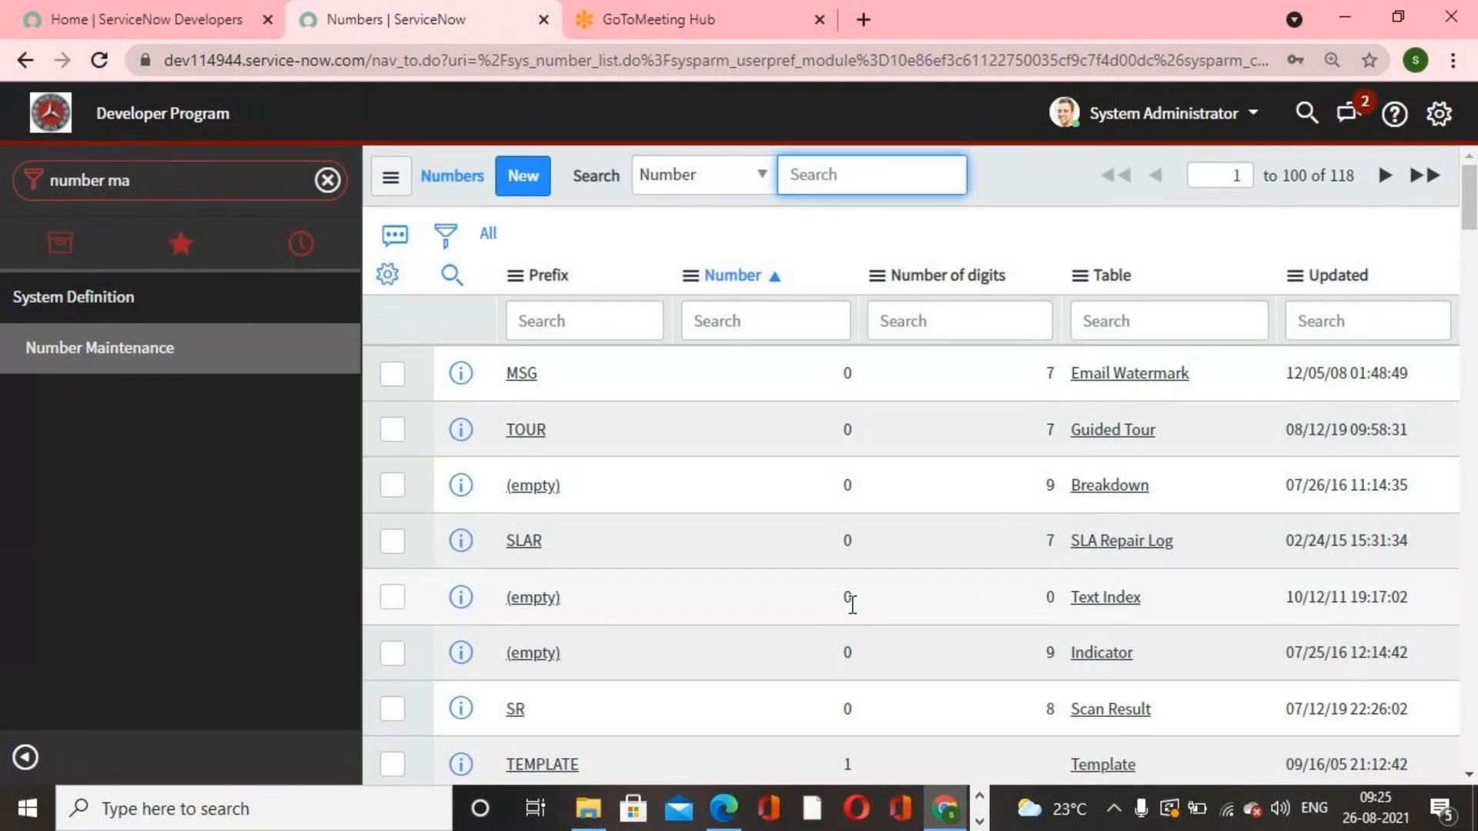
click(585, 320)
text(ser)
key(Return)
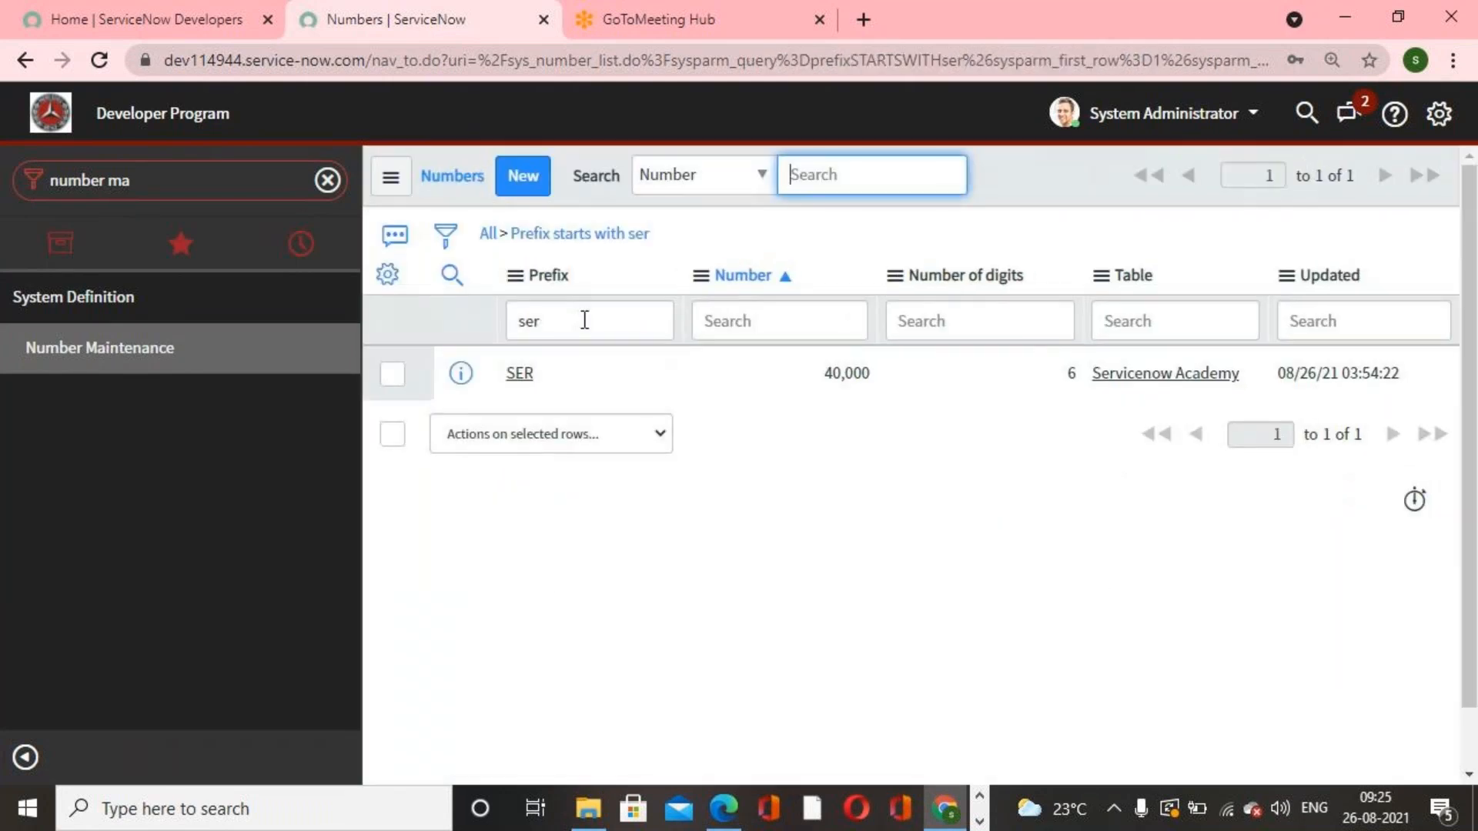
click(529, 375)
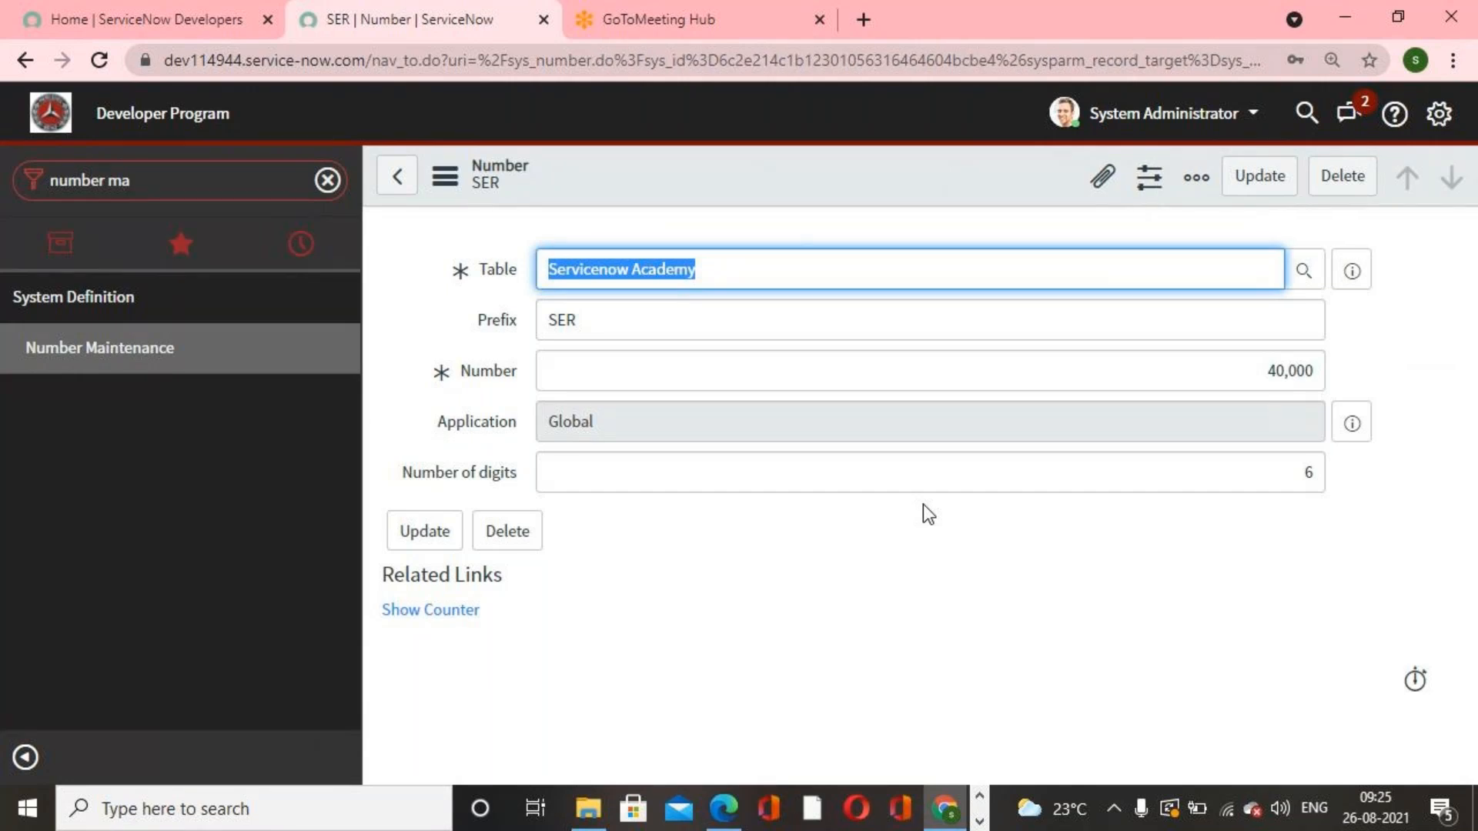
Step: Return to Number Maintenance, filter prefixes starting with inc, and open the Incident number record
click(923, 515)
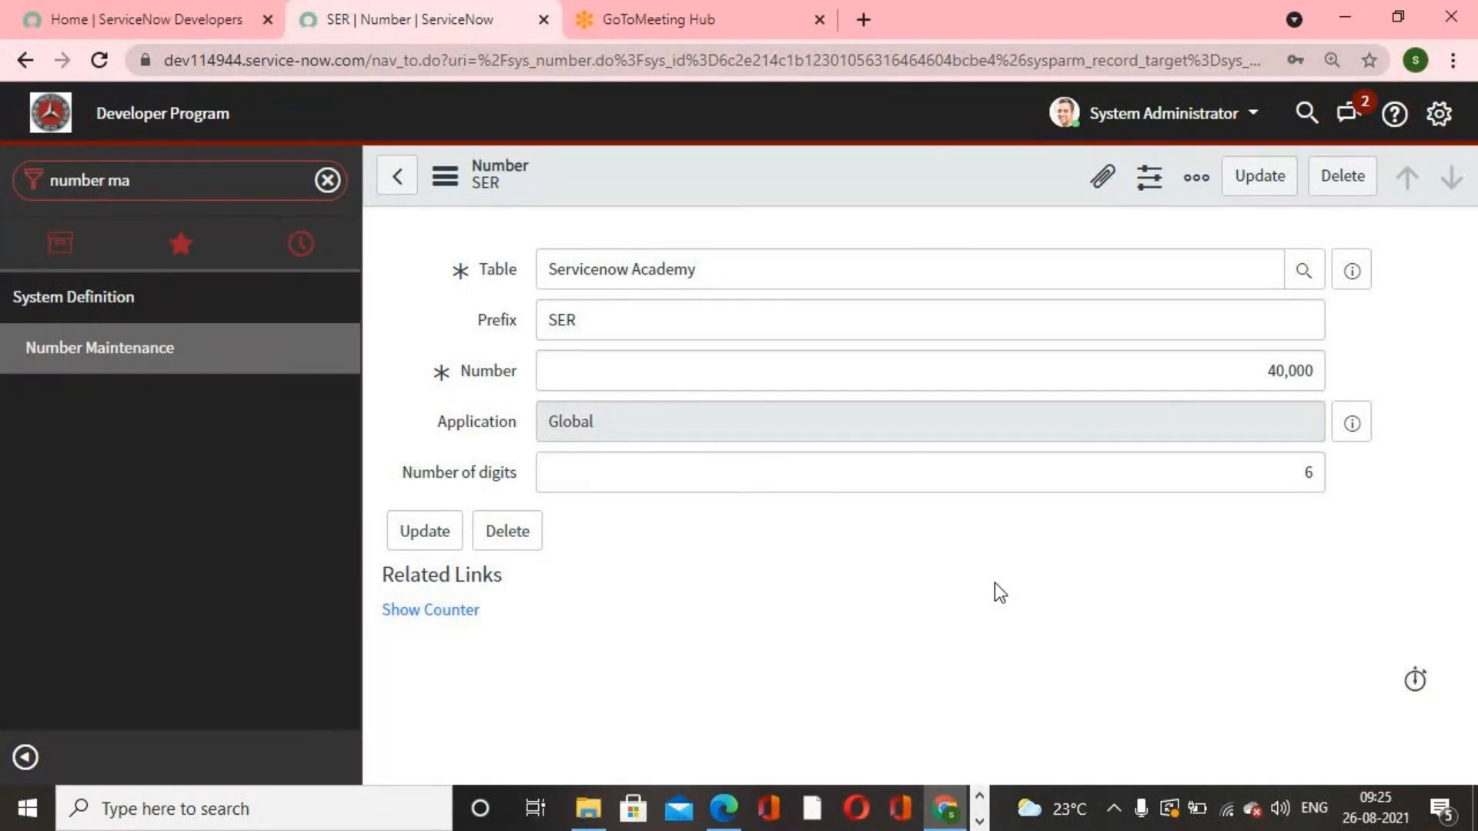
click(96, 352)
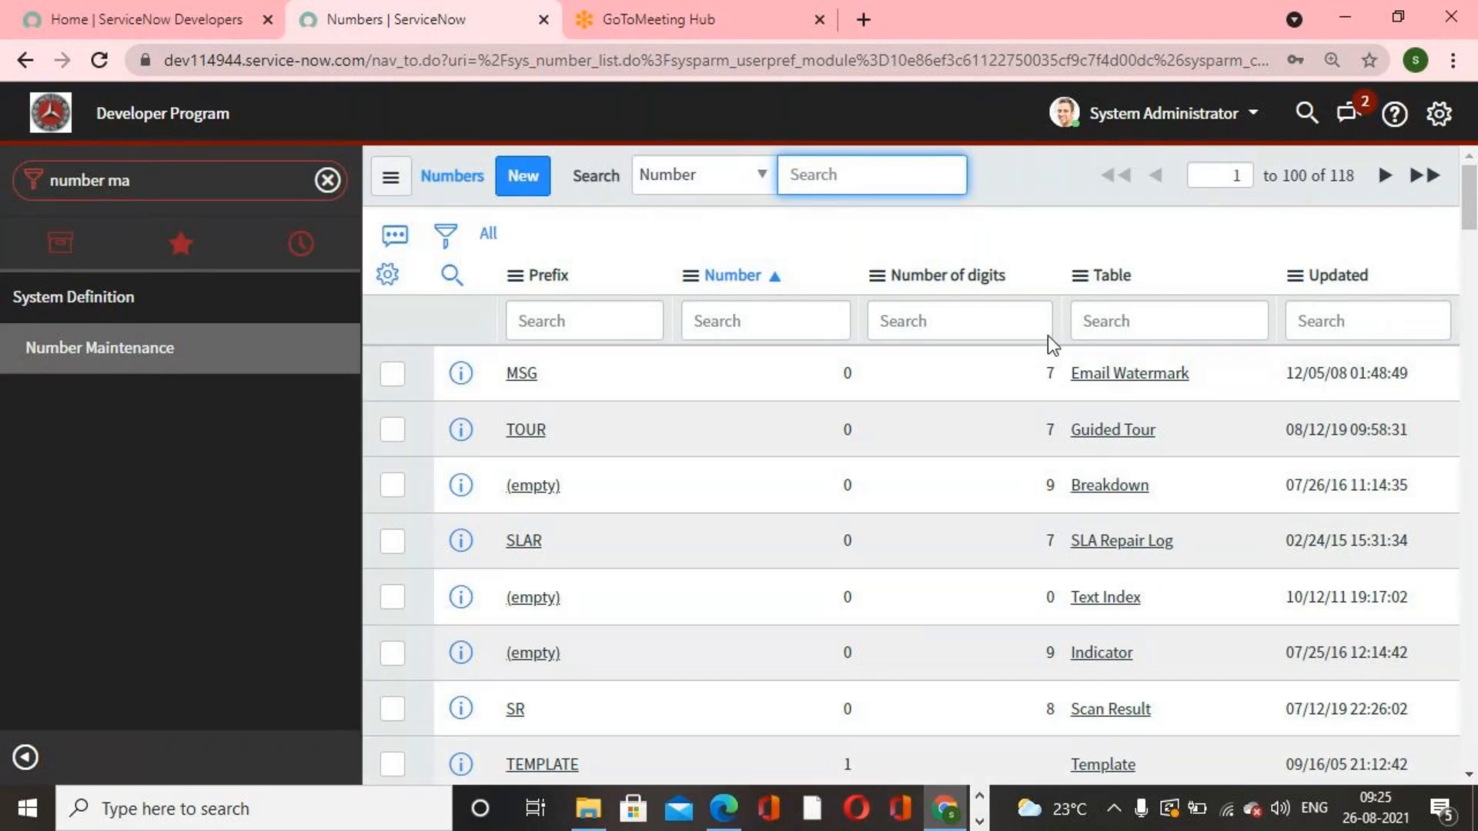
click(591, 327)
text(inc)
key(Return)
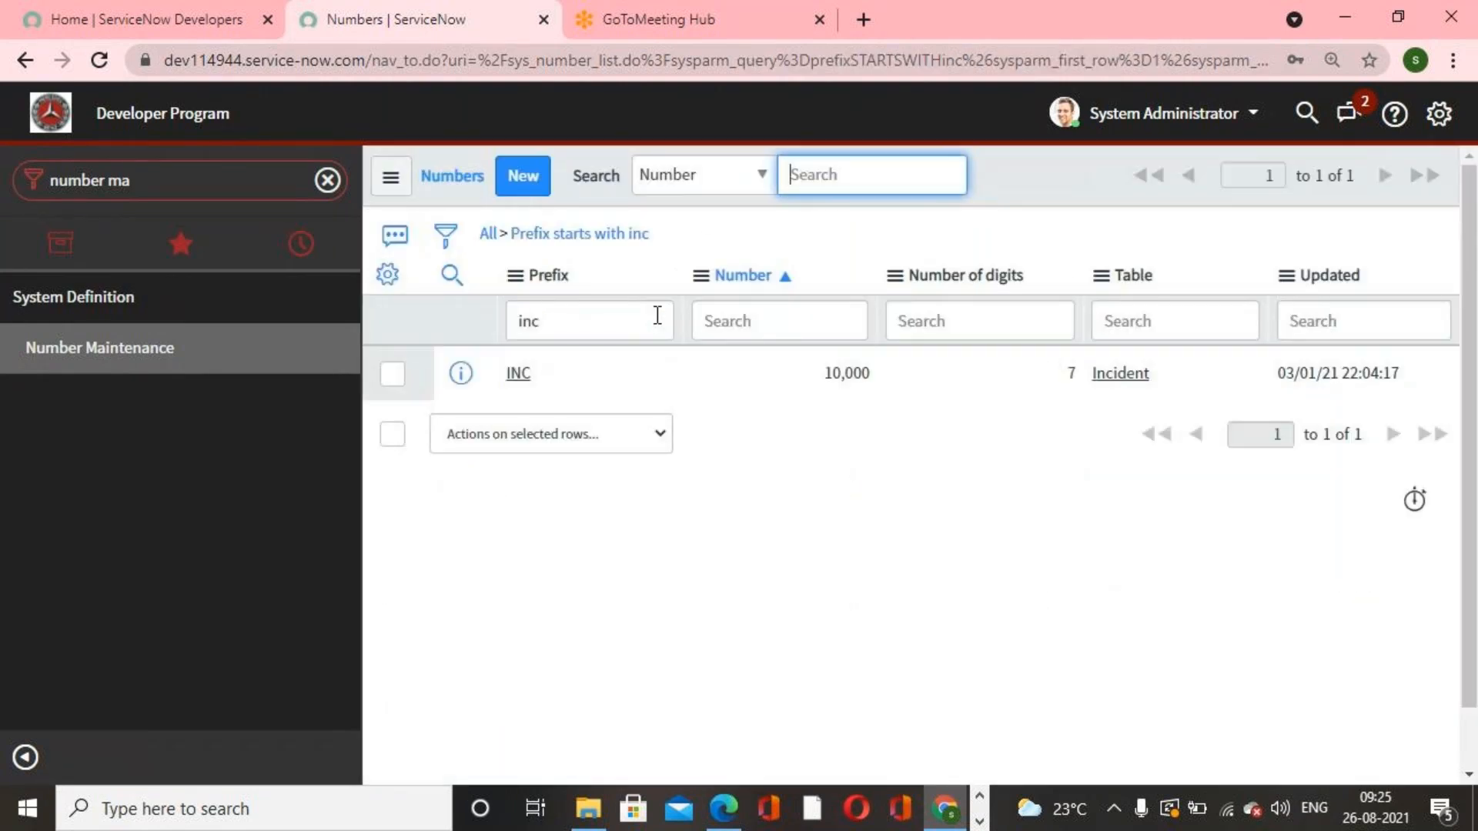
click(511, 378)
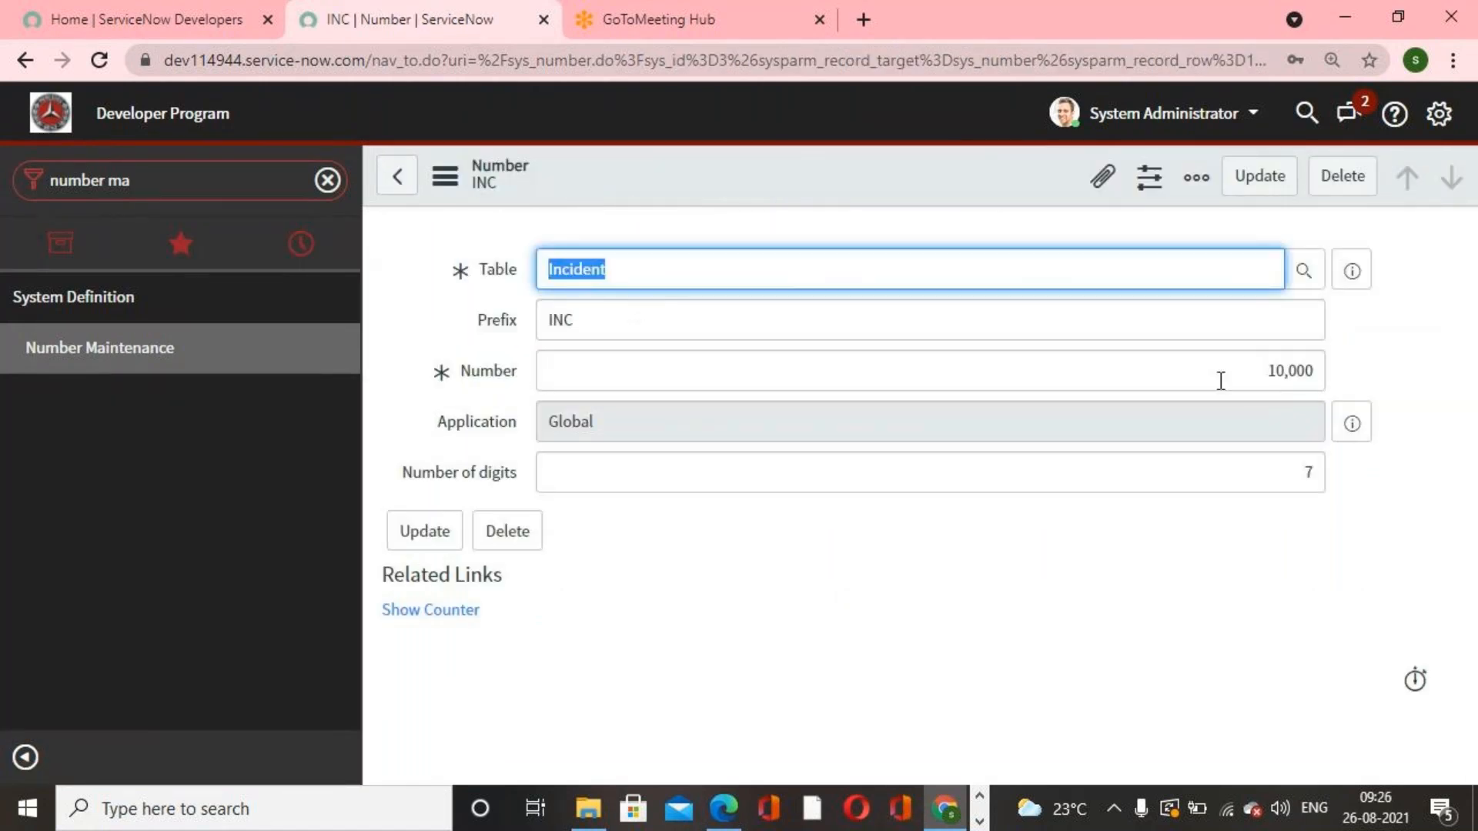
Step: Change the Incident numbering prefix to INCIDENT and update the record
drag(1233, 381, 1341, 377)
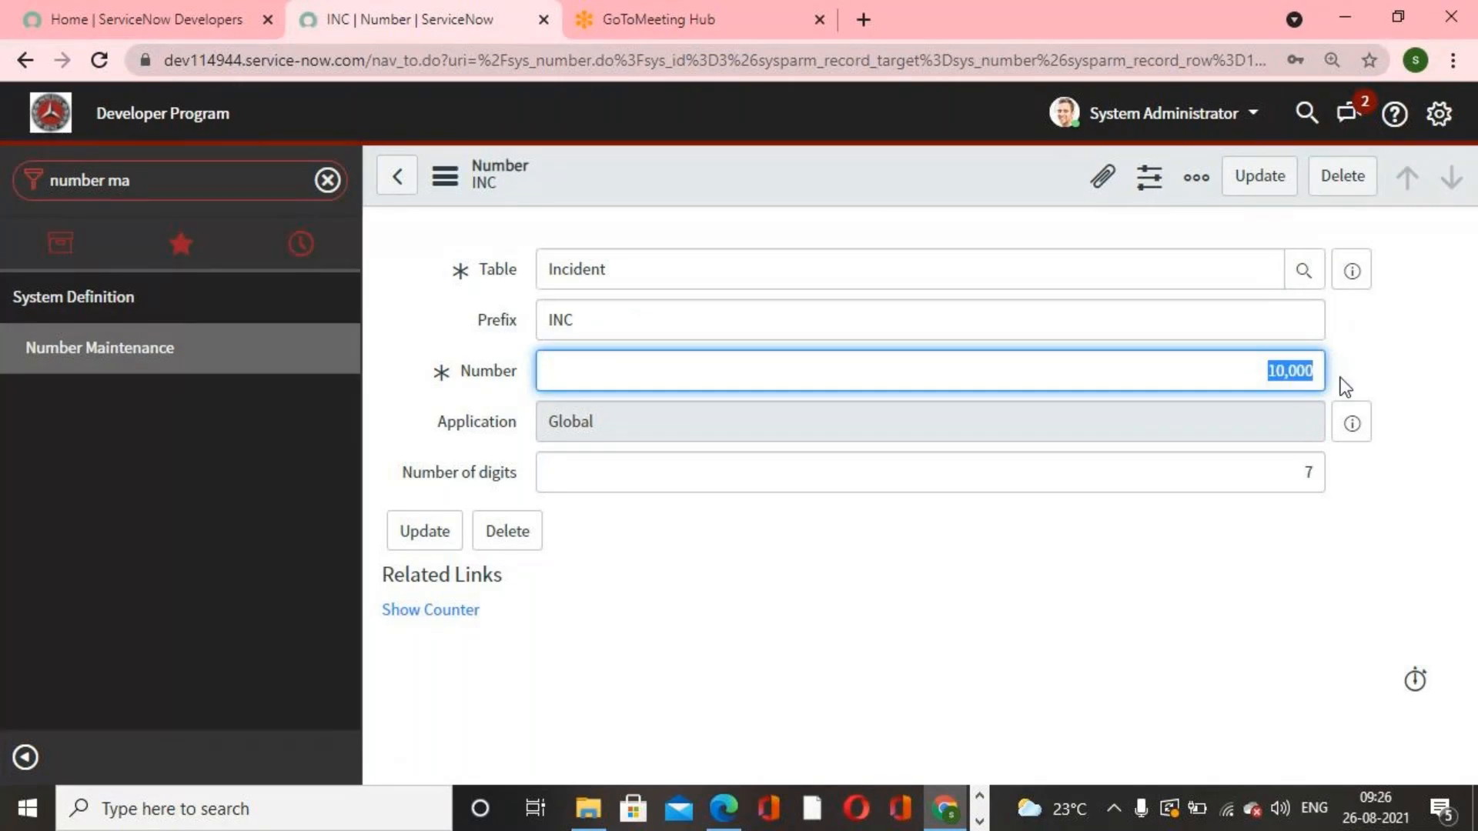
click(1375, 523)
drag(1308, 473, 1330, 479)
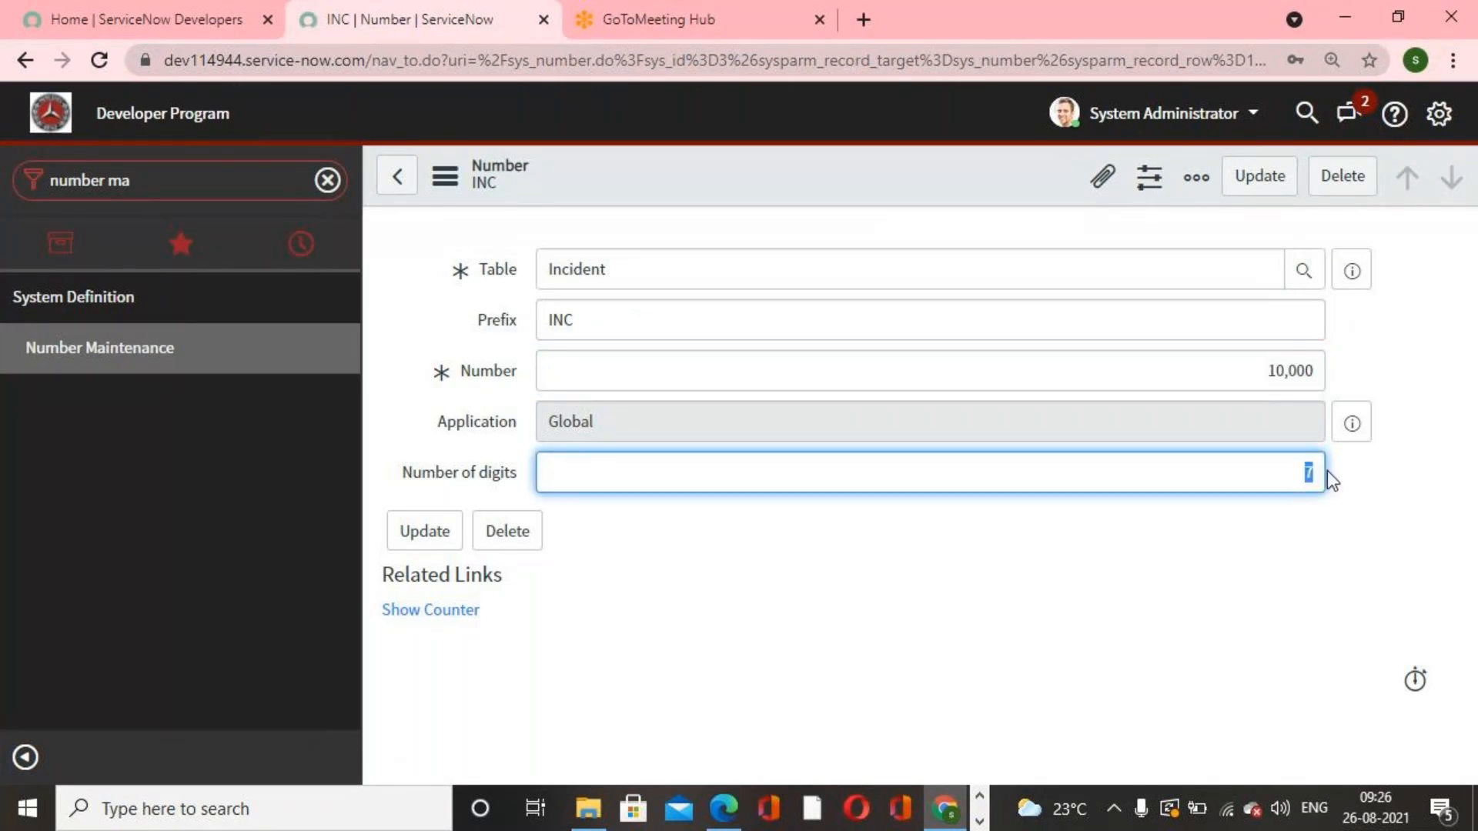
click(1356, 553)
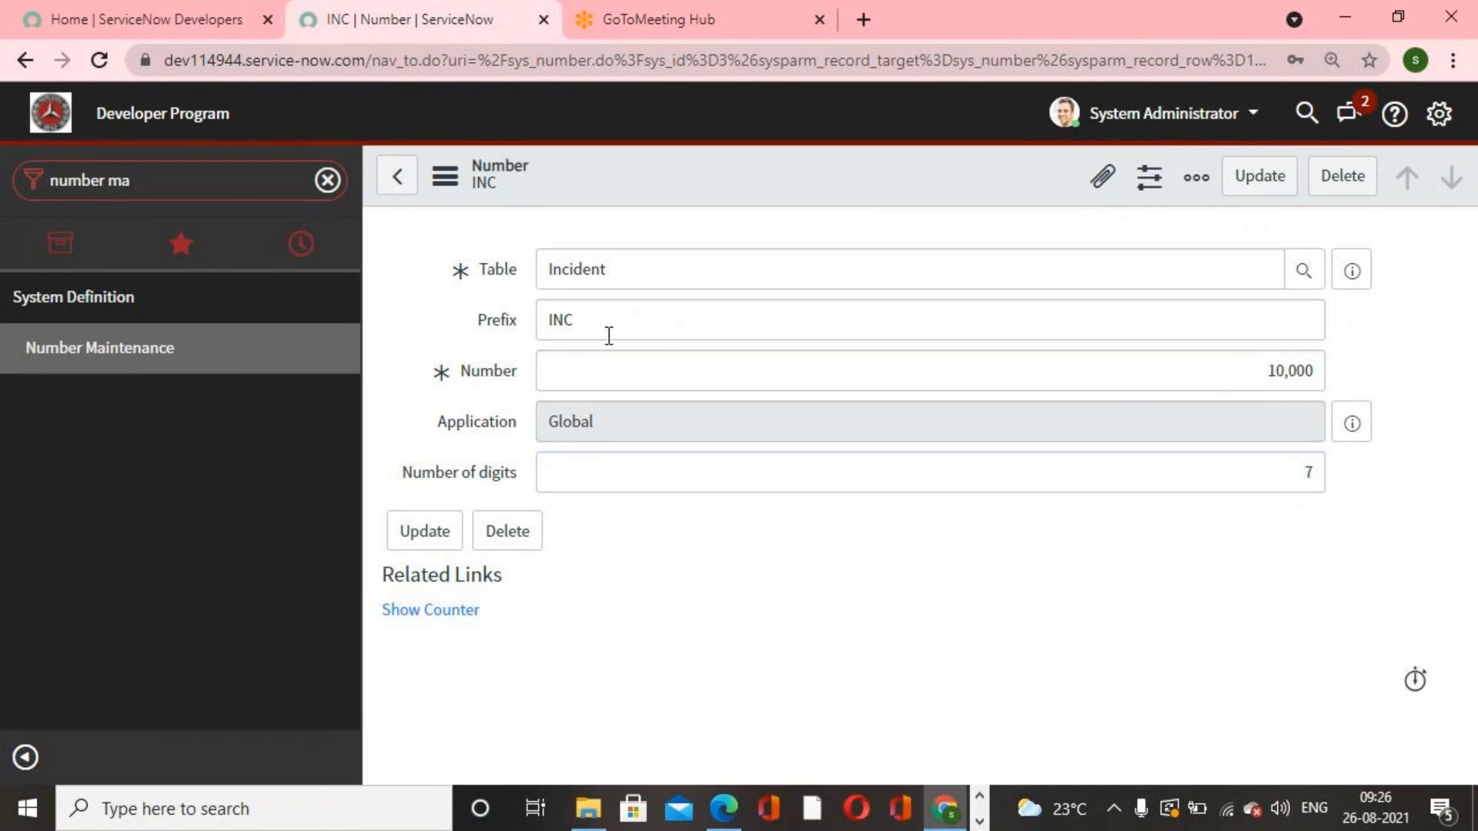
click(591, 320)
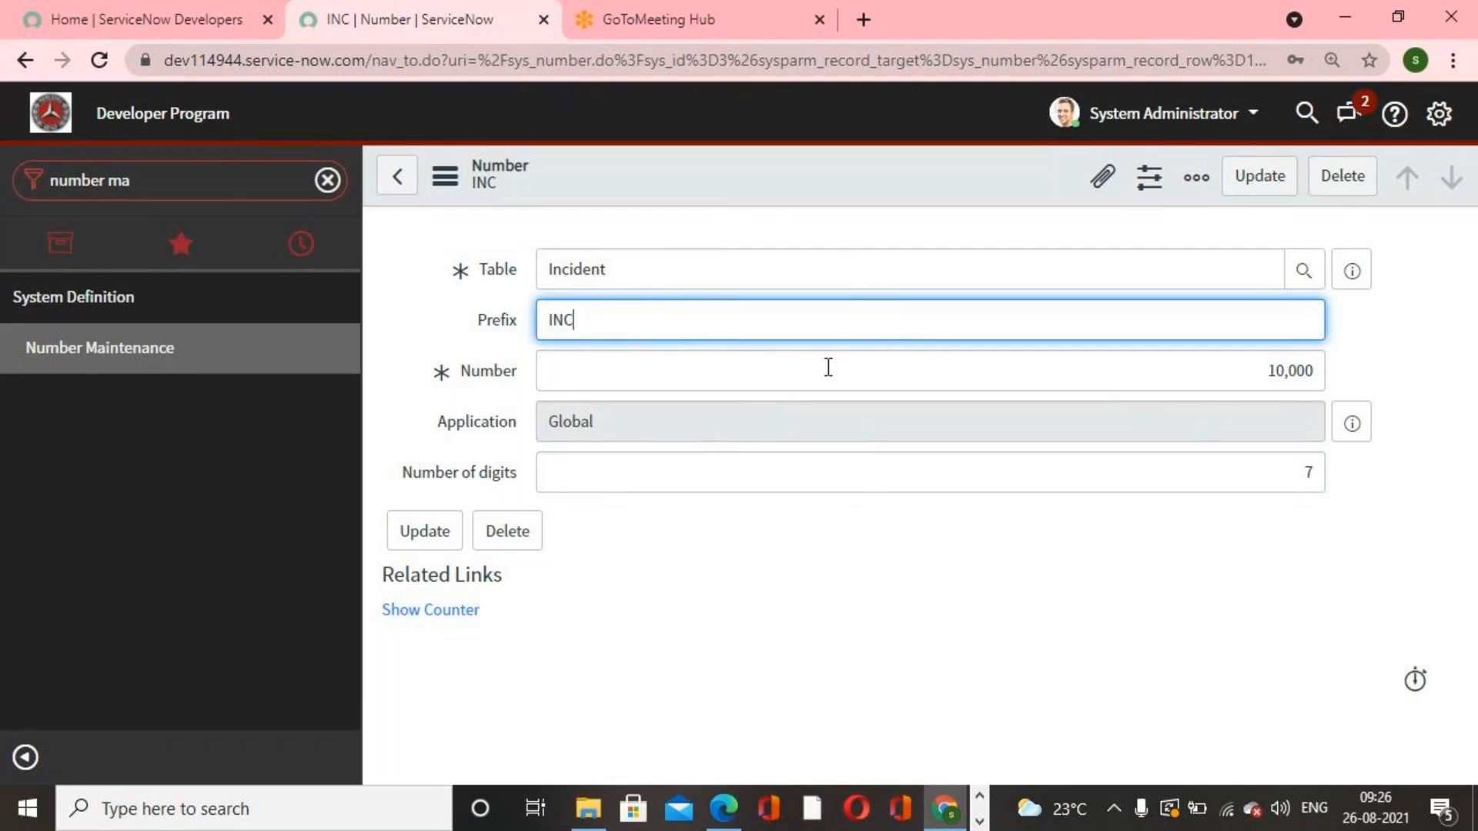
text(IDENGT)
key(BackSpace)
key(BackSpace)
key(BackSpace)
text(nt)
key(BackSpace)
key(BackSpace)
text(T)
click(1249, 179)
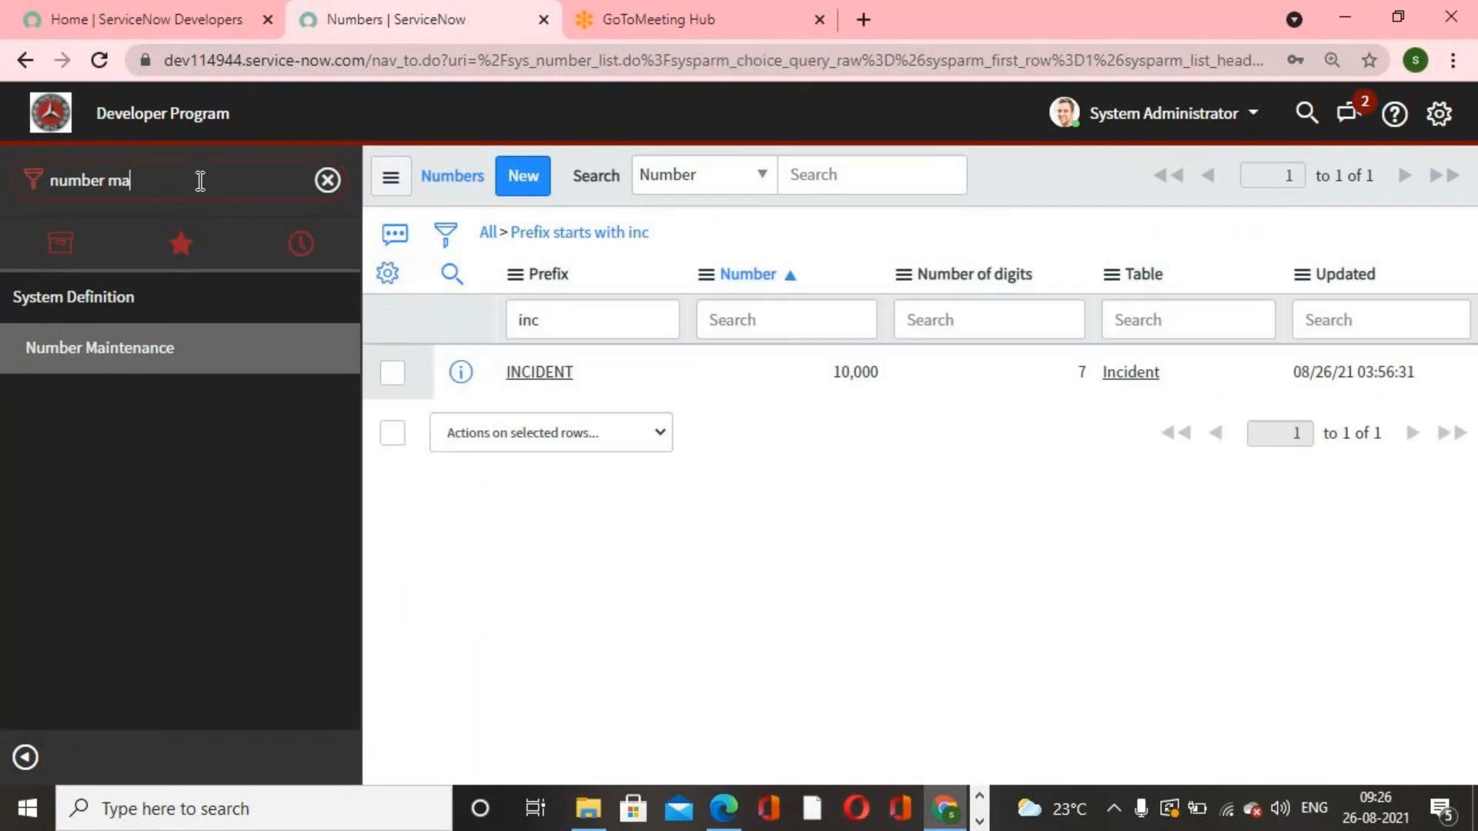
Step: Create a new incident with a caller and the short description New employee hire, and submit it
triple_click(166, 180)
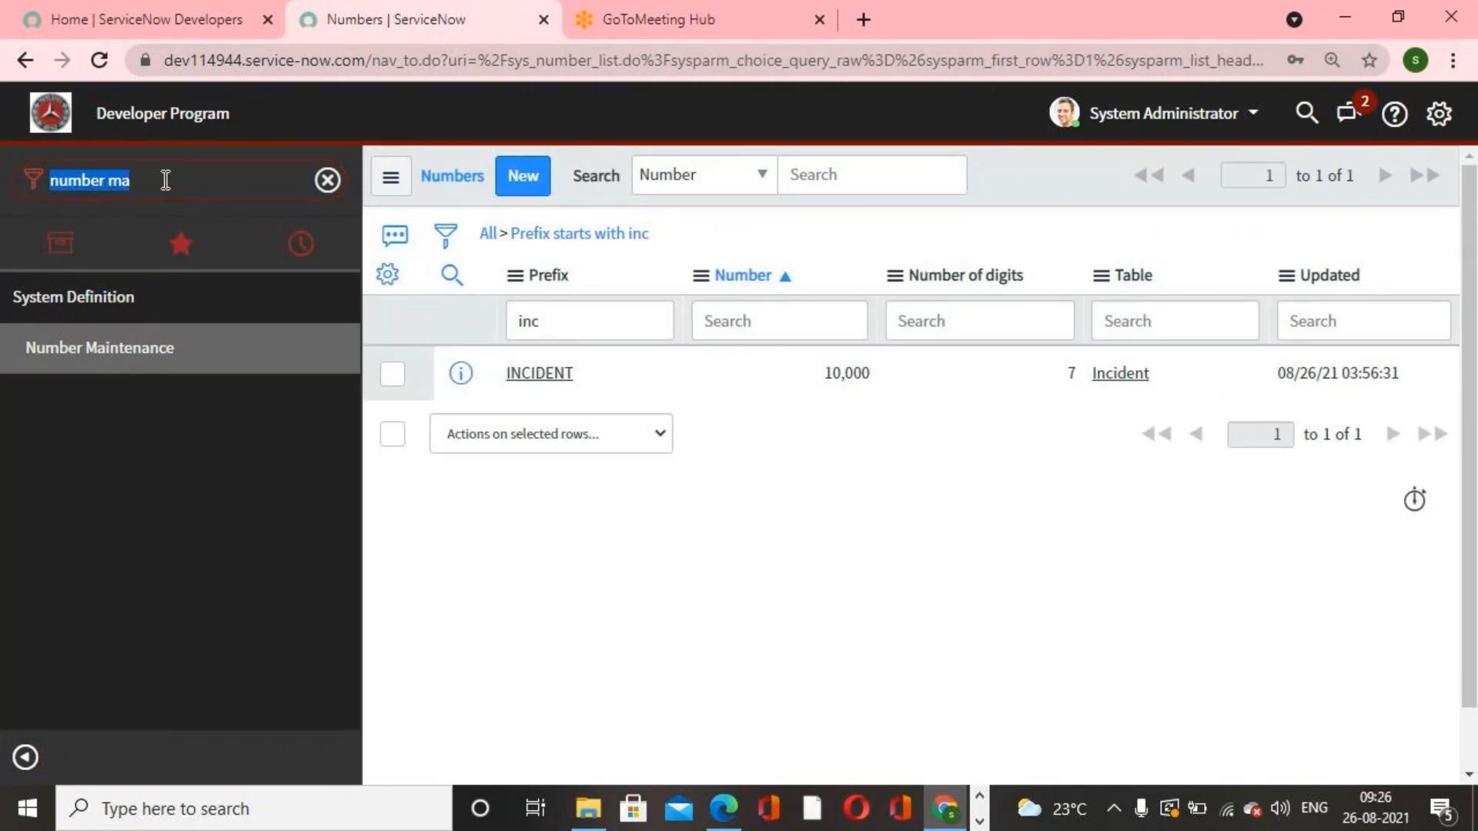
text(incident)
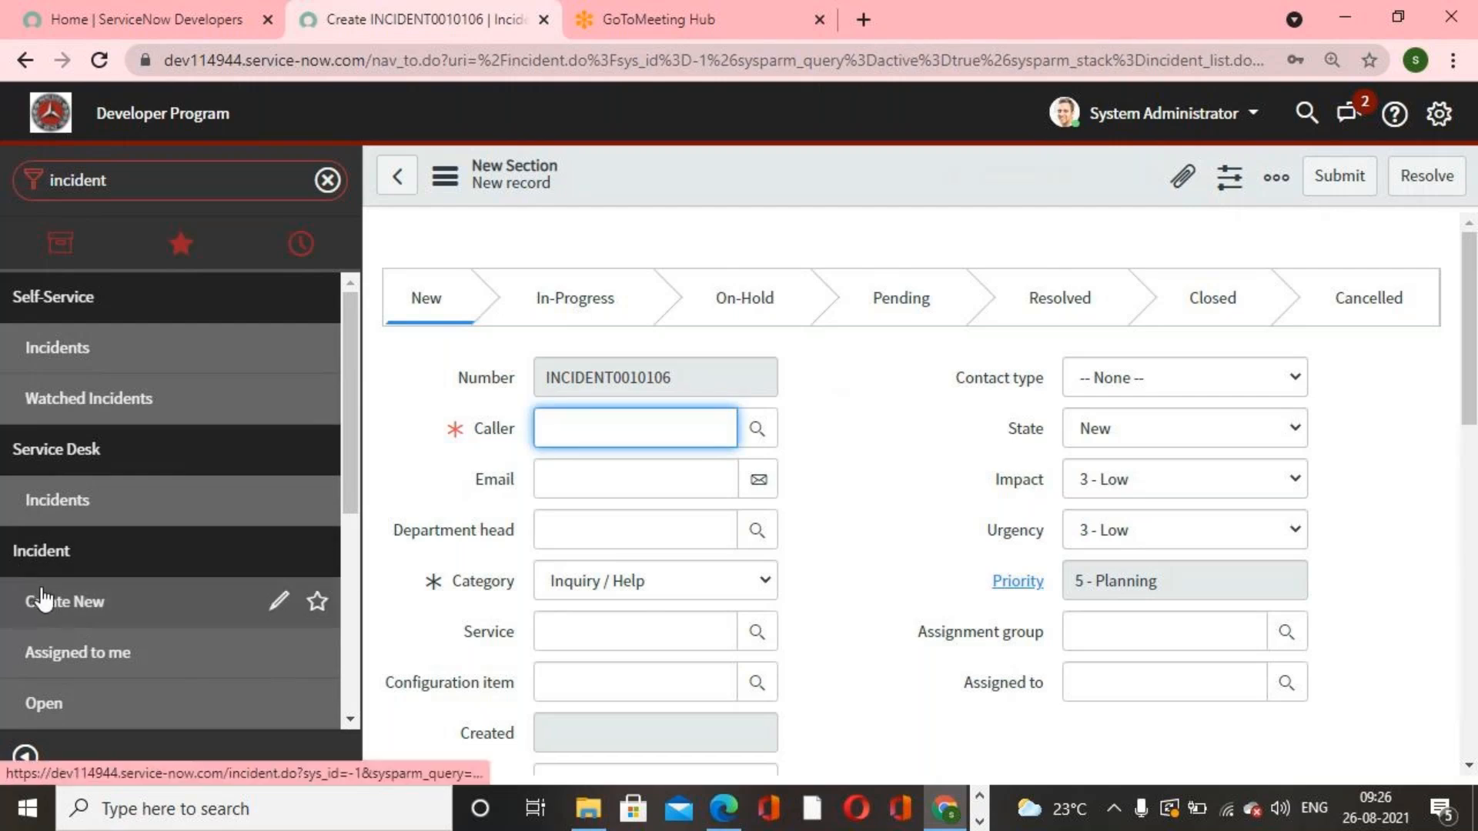
click(899, 420)
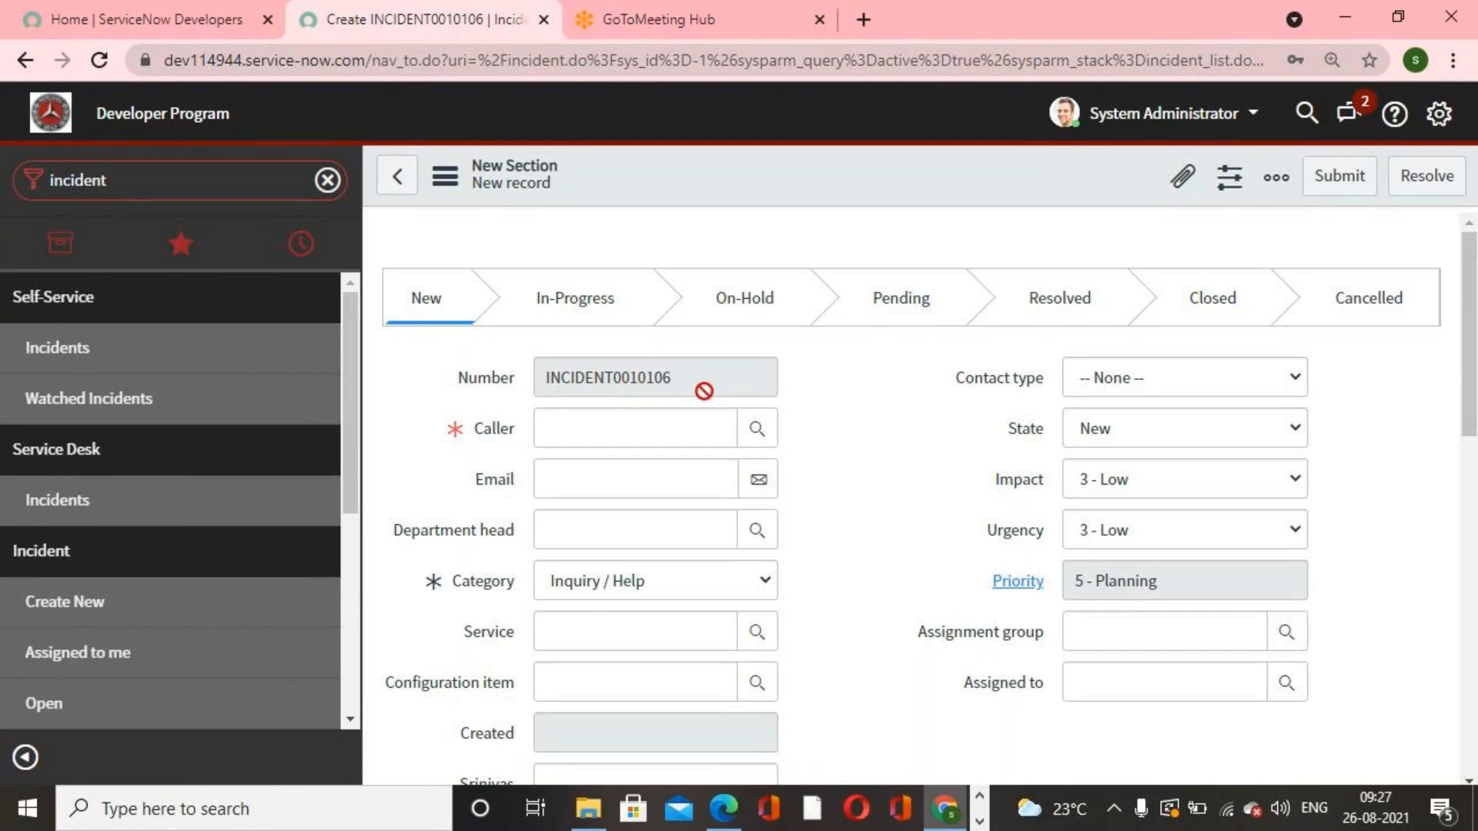
click(759, 431)
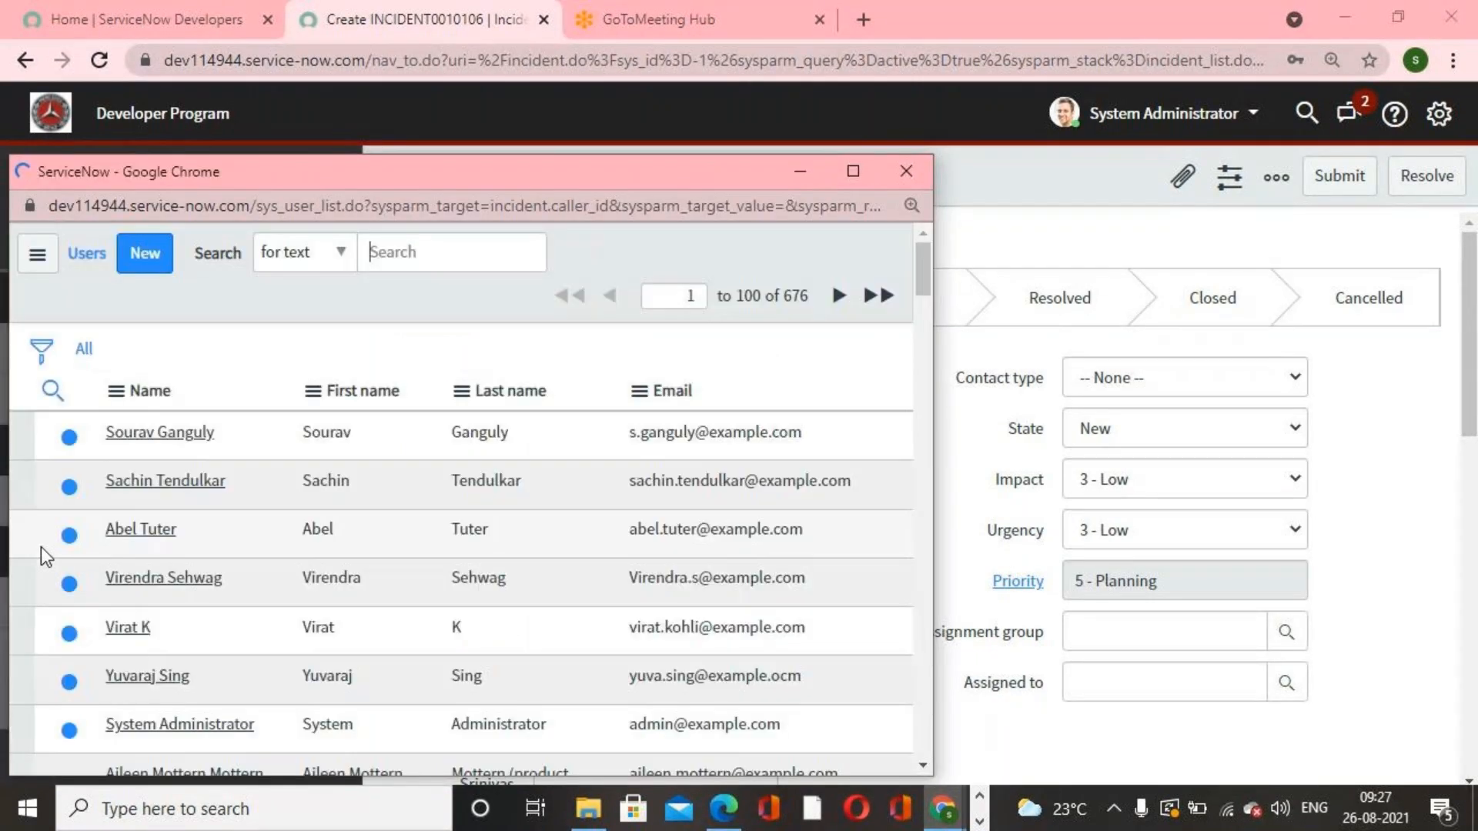
click(169, 531)
scroll(1263, 577, down, 3)
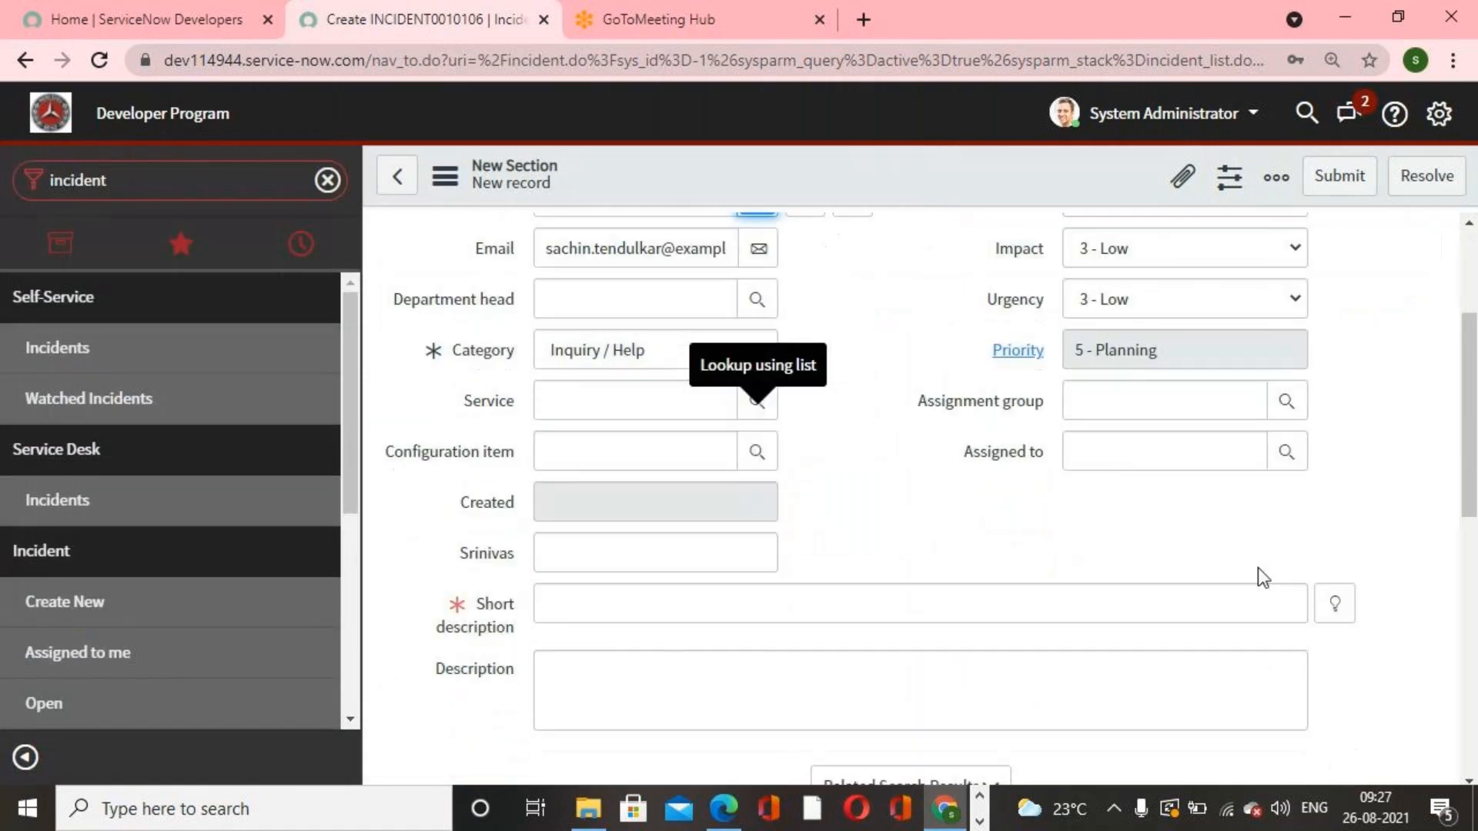
click(1335, 604)
click(578, 504)
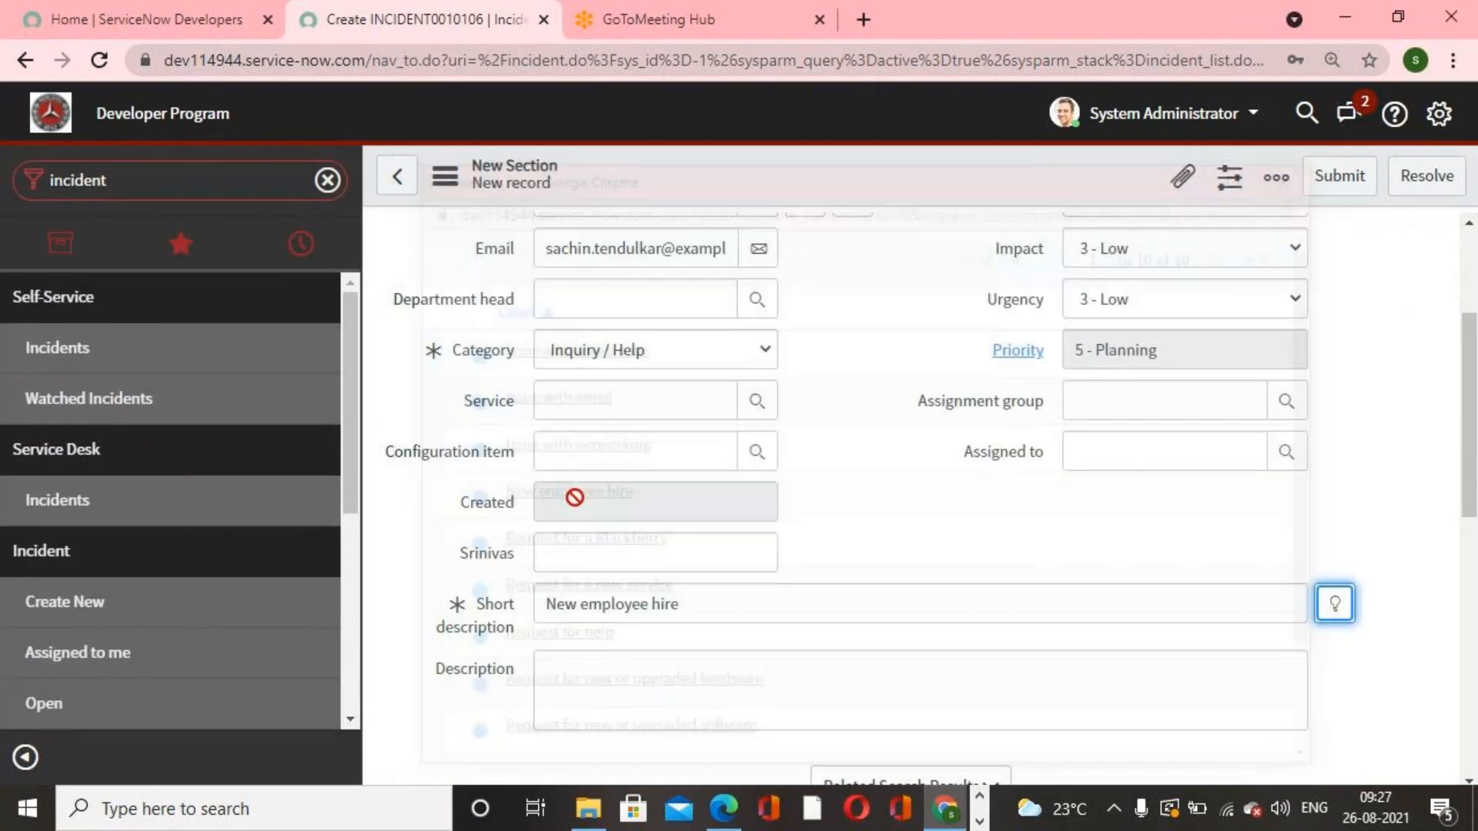
click(1313, 184)
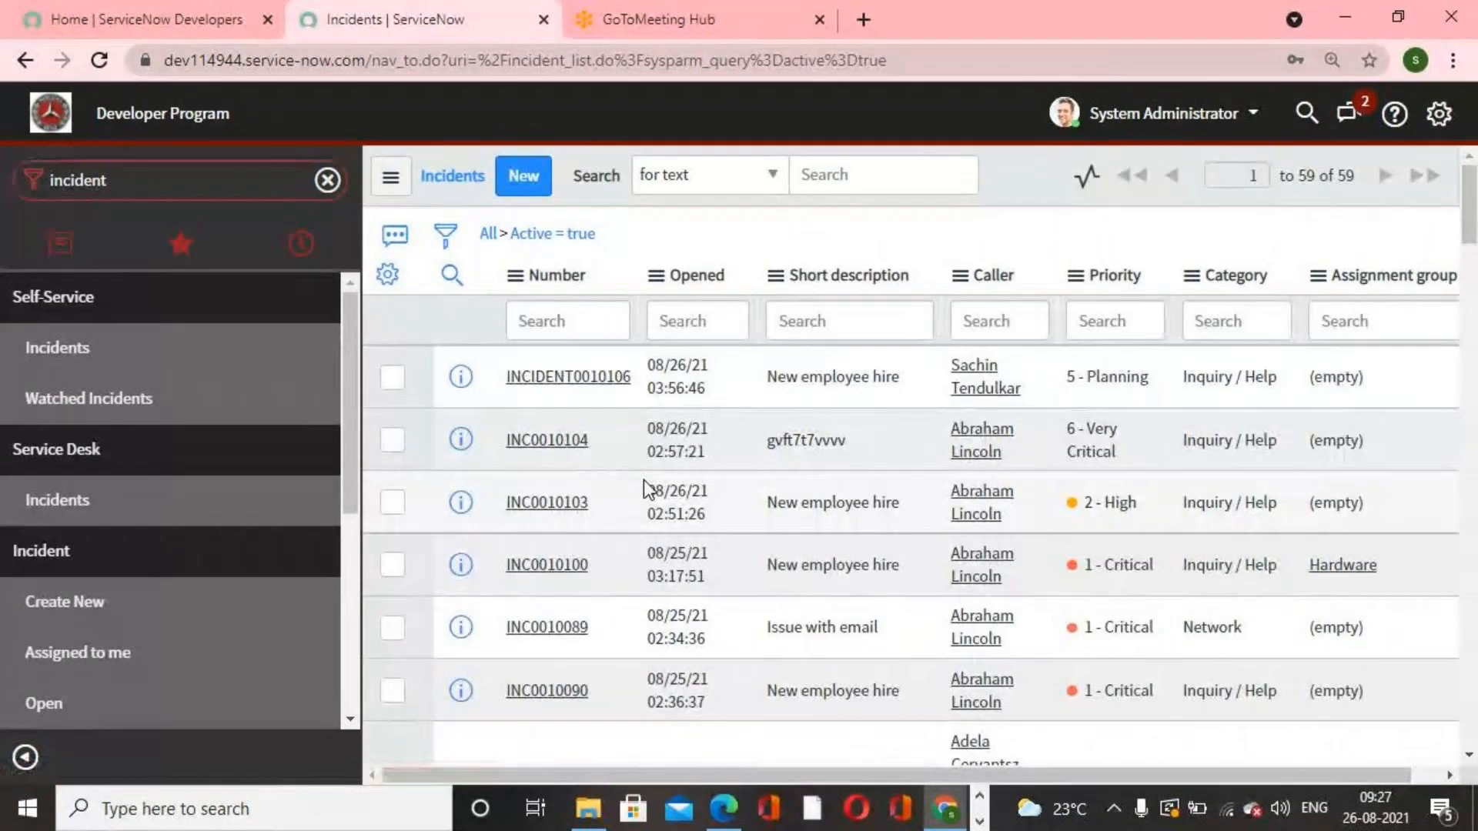
Step: Examine the incident list to check the numbering of the new incident
scroll(643, 480, down, 4)
scroll(643, 478, down, 10)
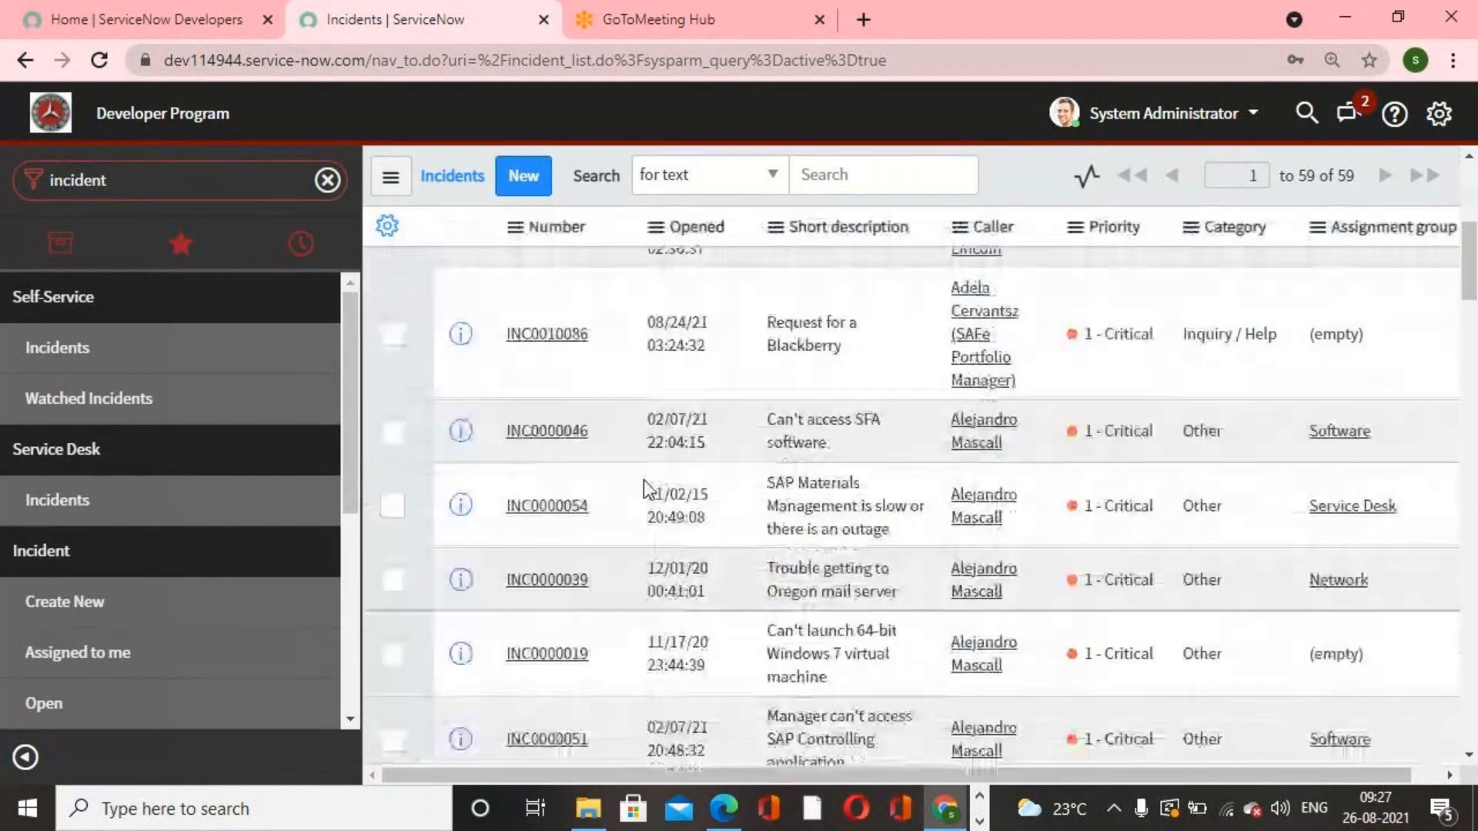
scroll(644, 485, down, 10)
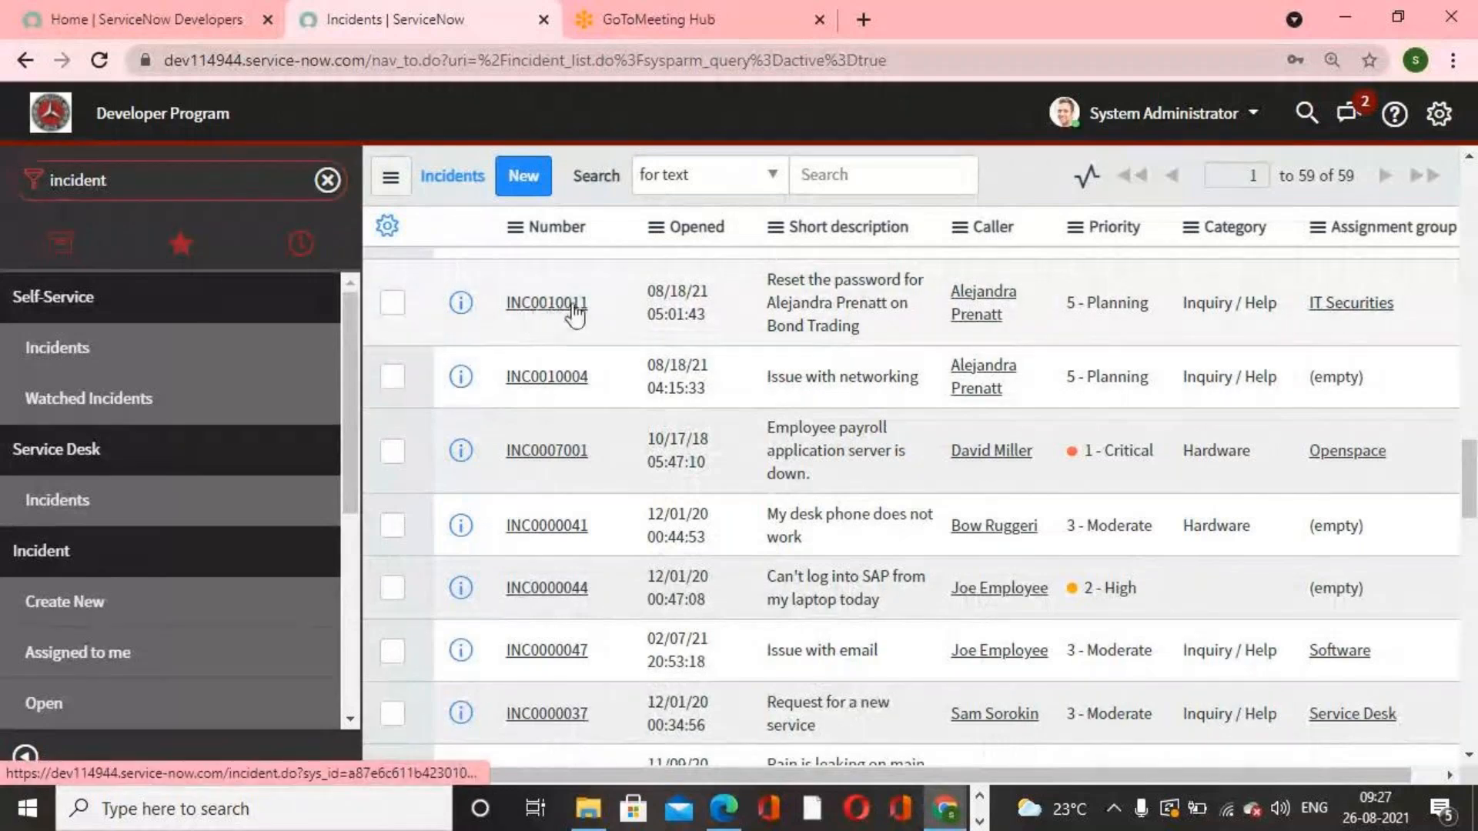
scroll(579, 600, down, 5)
scroll(579, 603, up, 10)
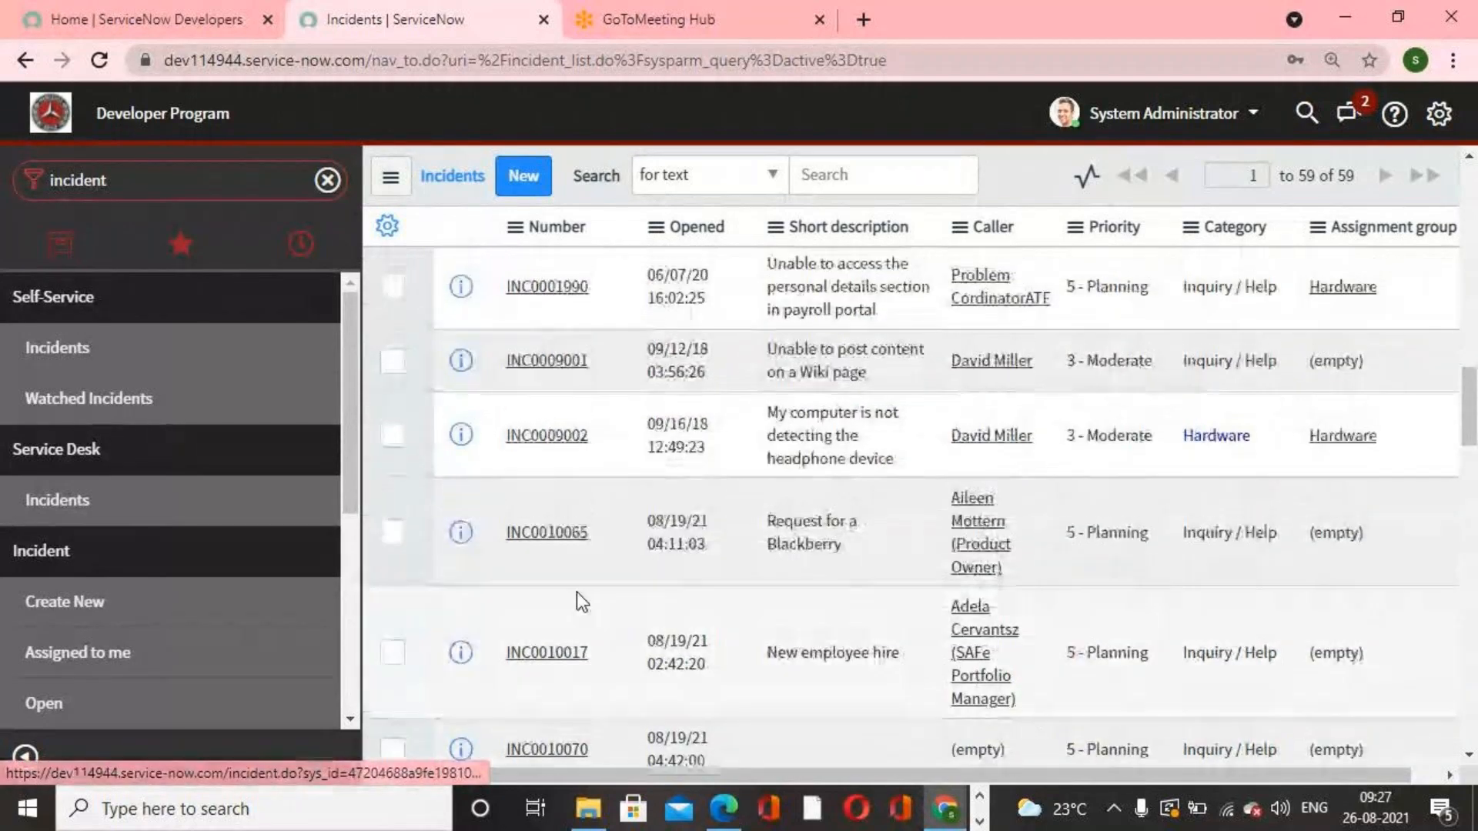
scroll(577, 599, up, 2)
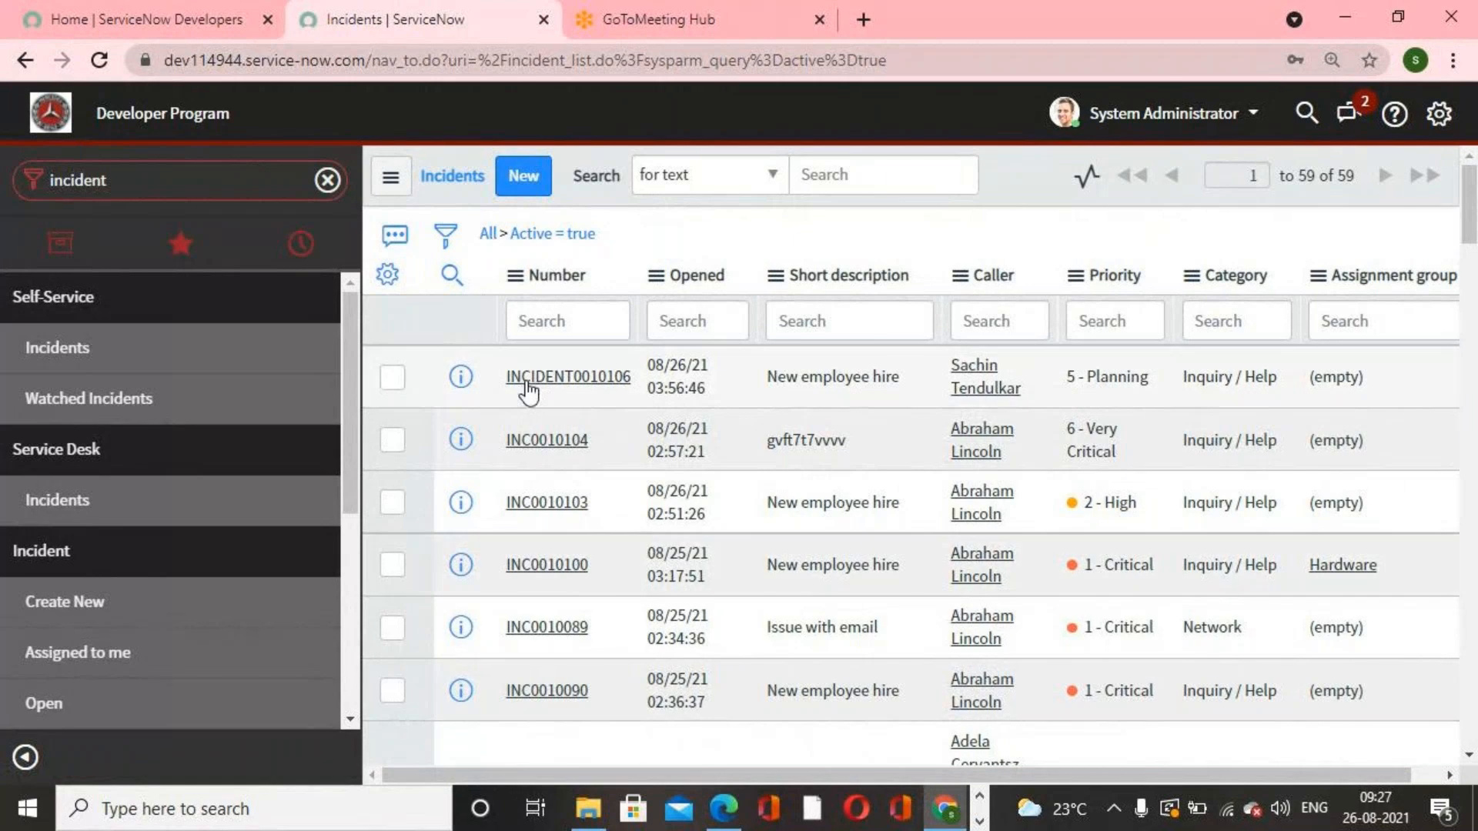
click(557, 391)
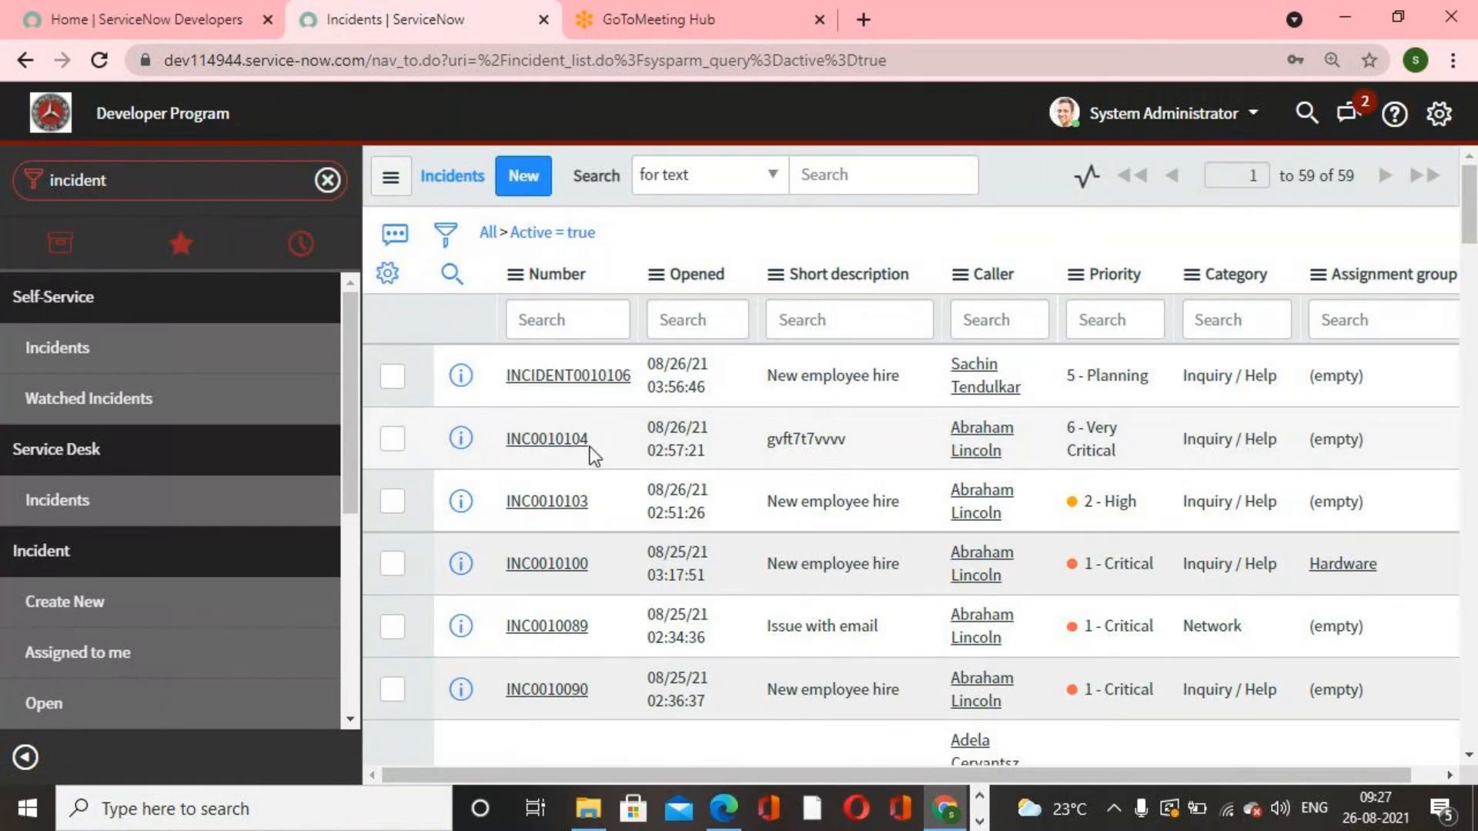
scroll(590, 446, down, 2)
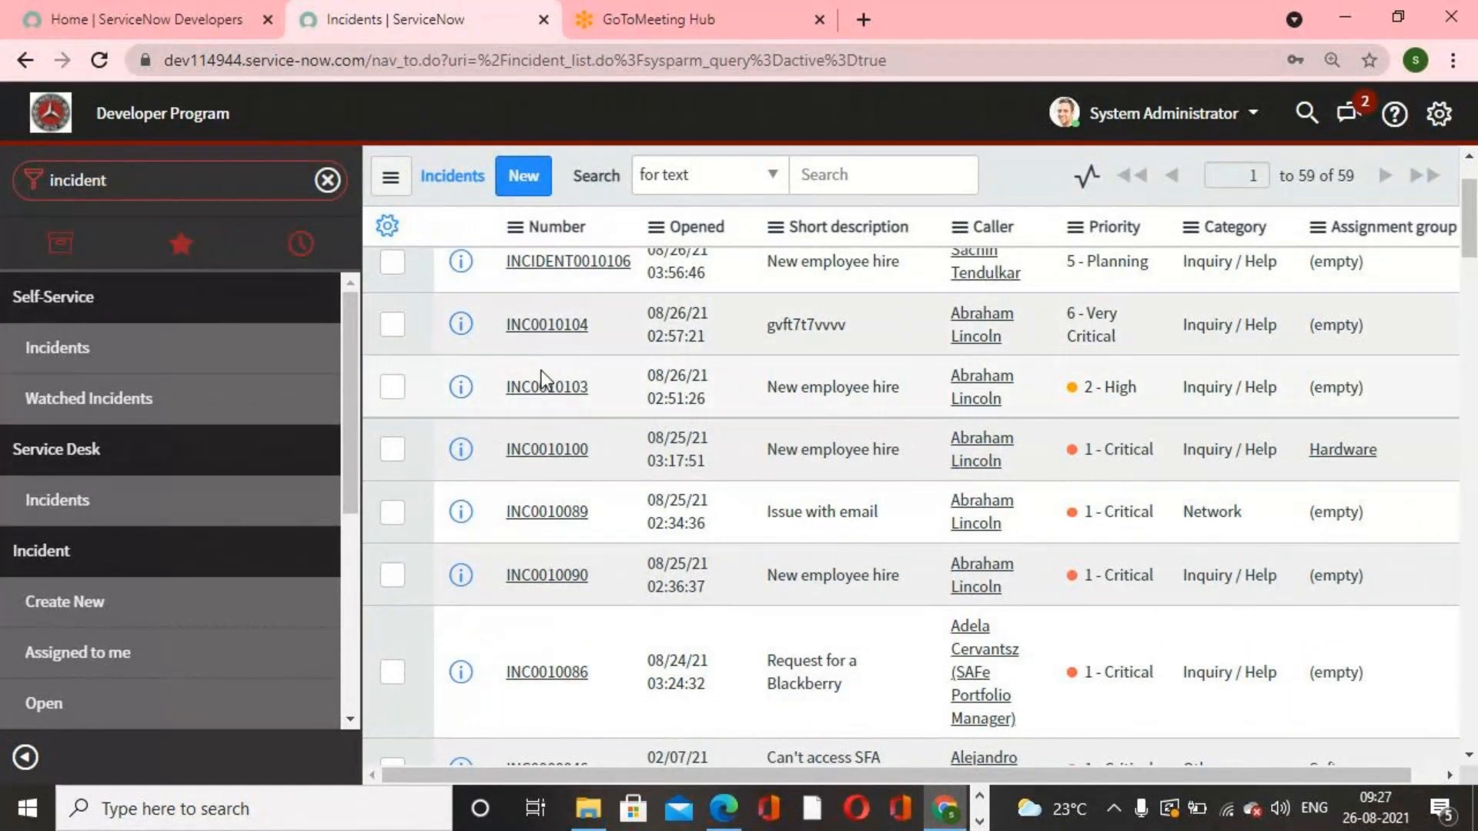
scroll(539, 367, up, 2)
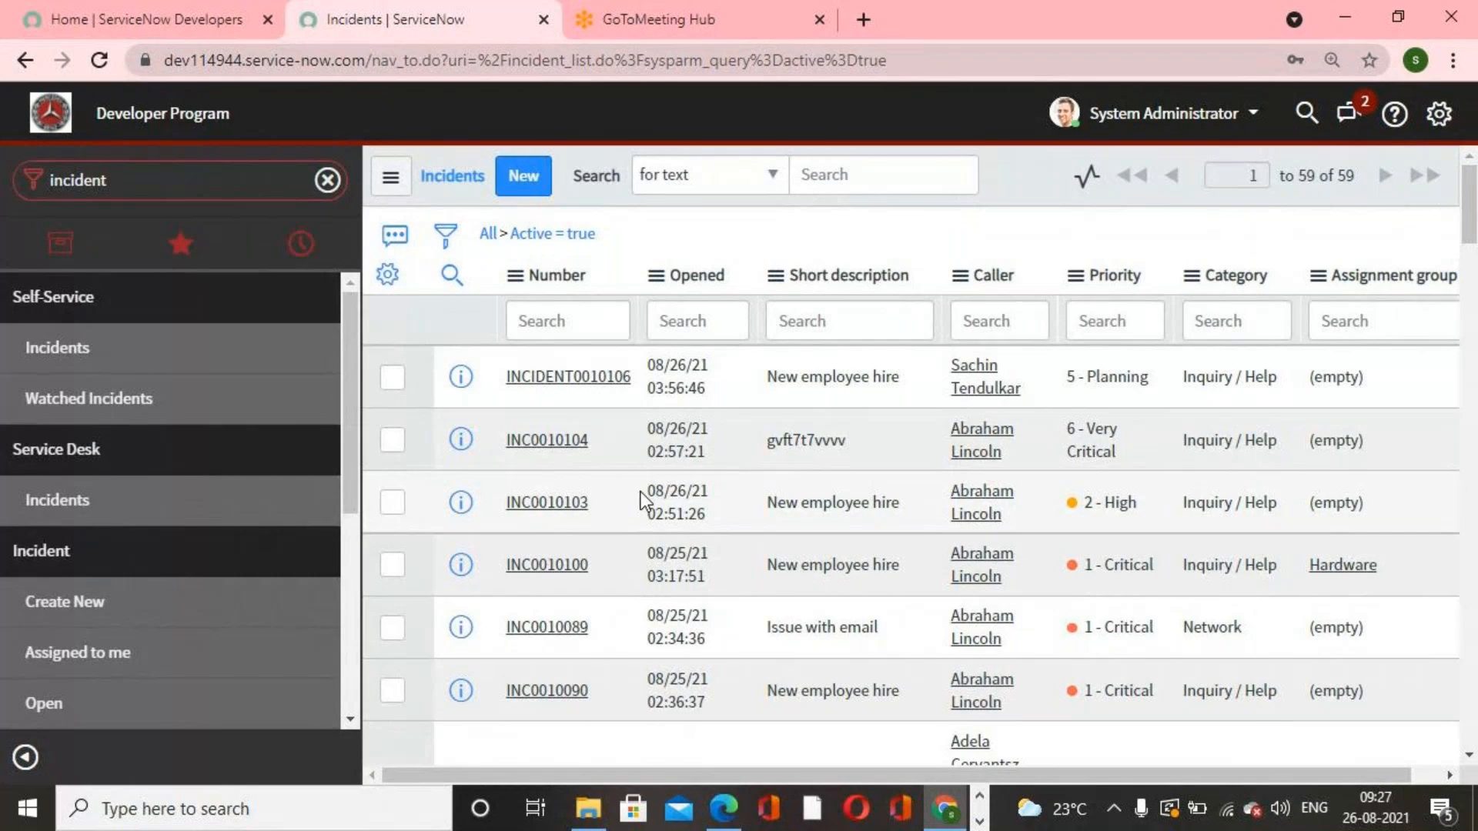
Step: Open Number Maintenance again and filter prefixes starting with inc
click(175, 166)
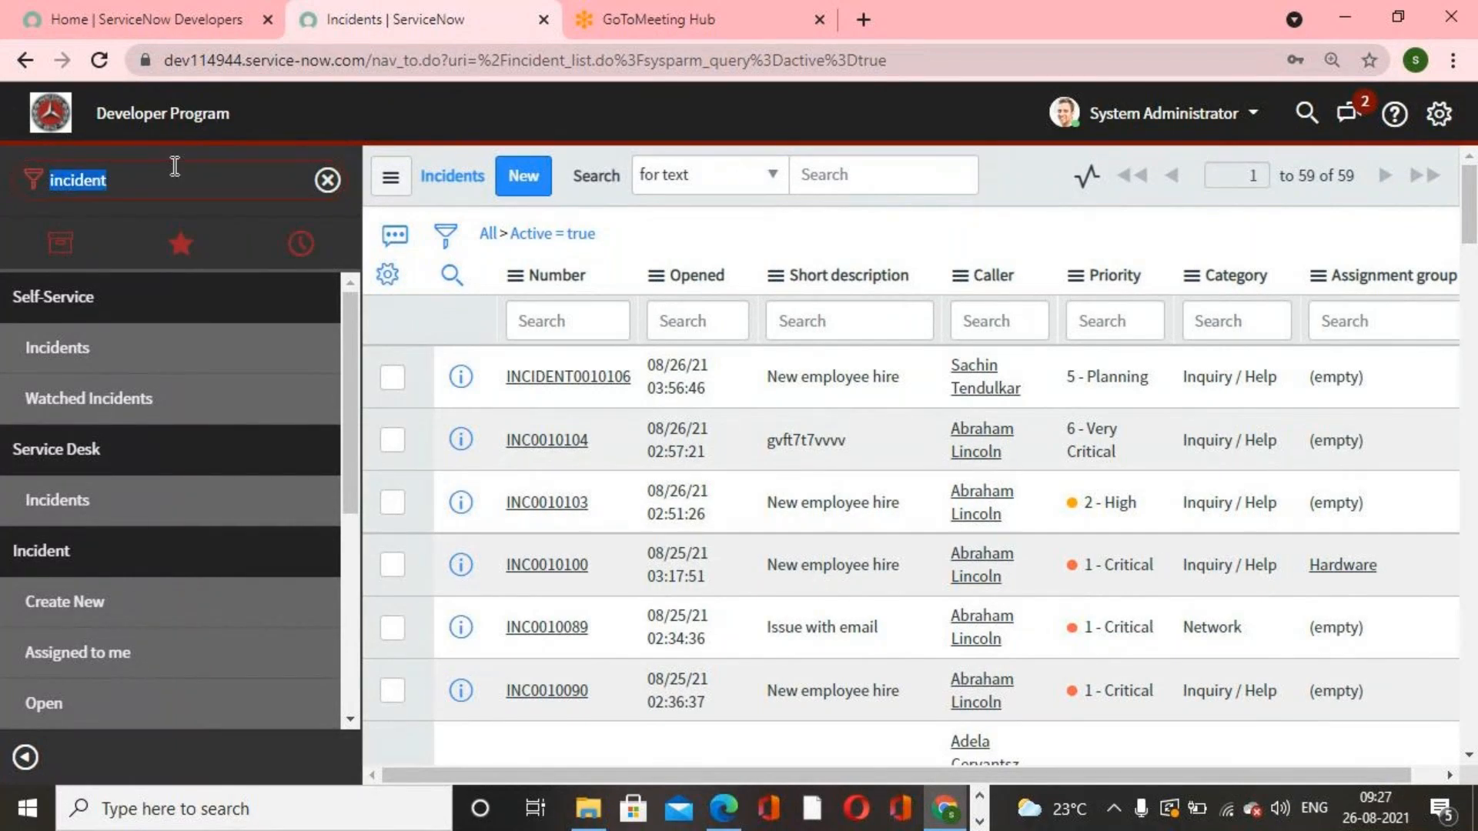
text(inc)
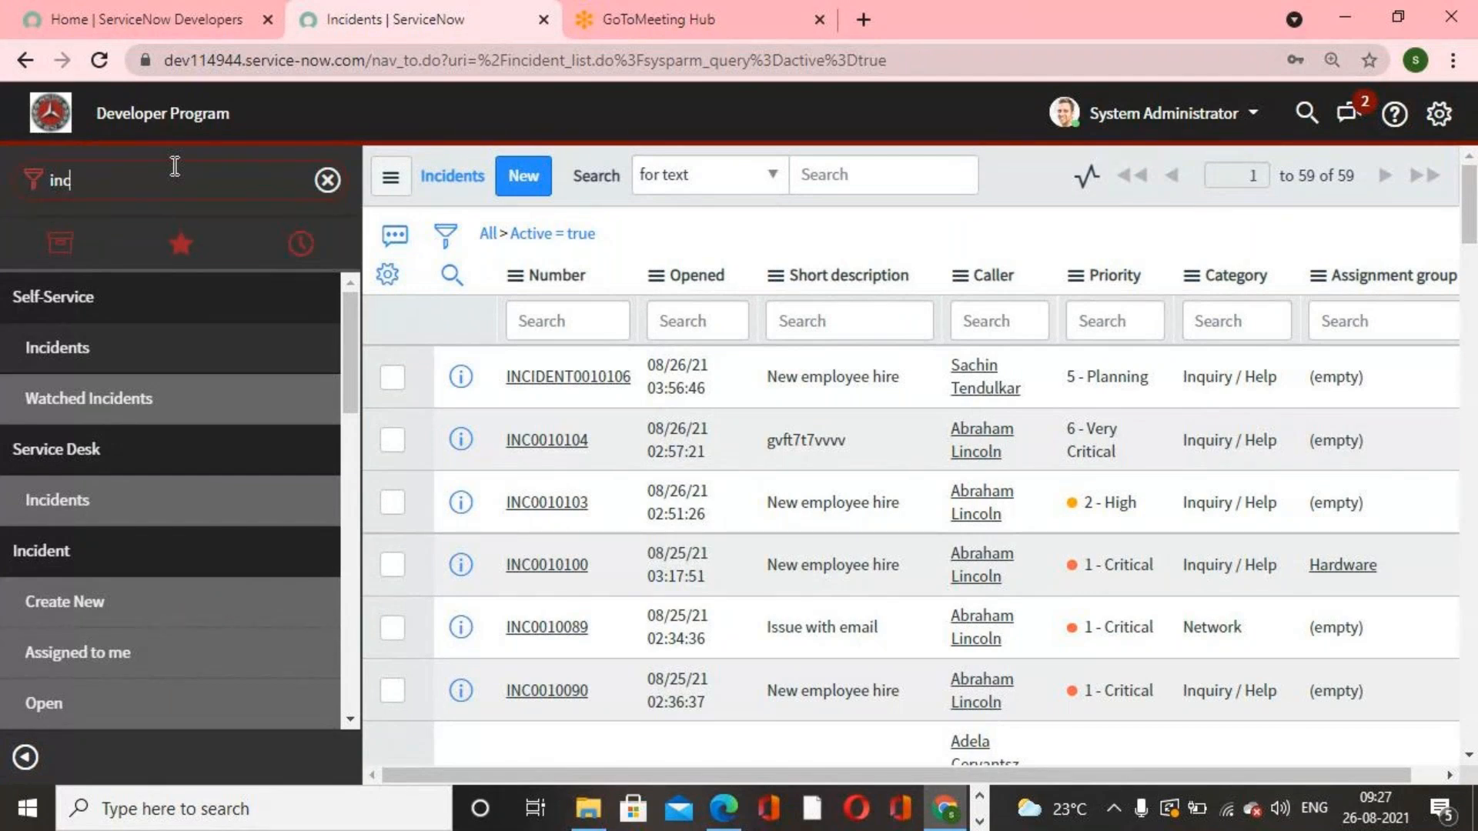
key(BackSpace)
key(BackSpace)
key(BackSpace)
text(number)
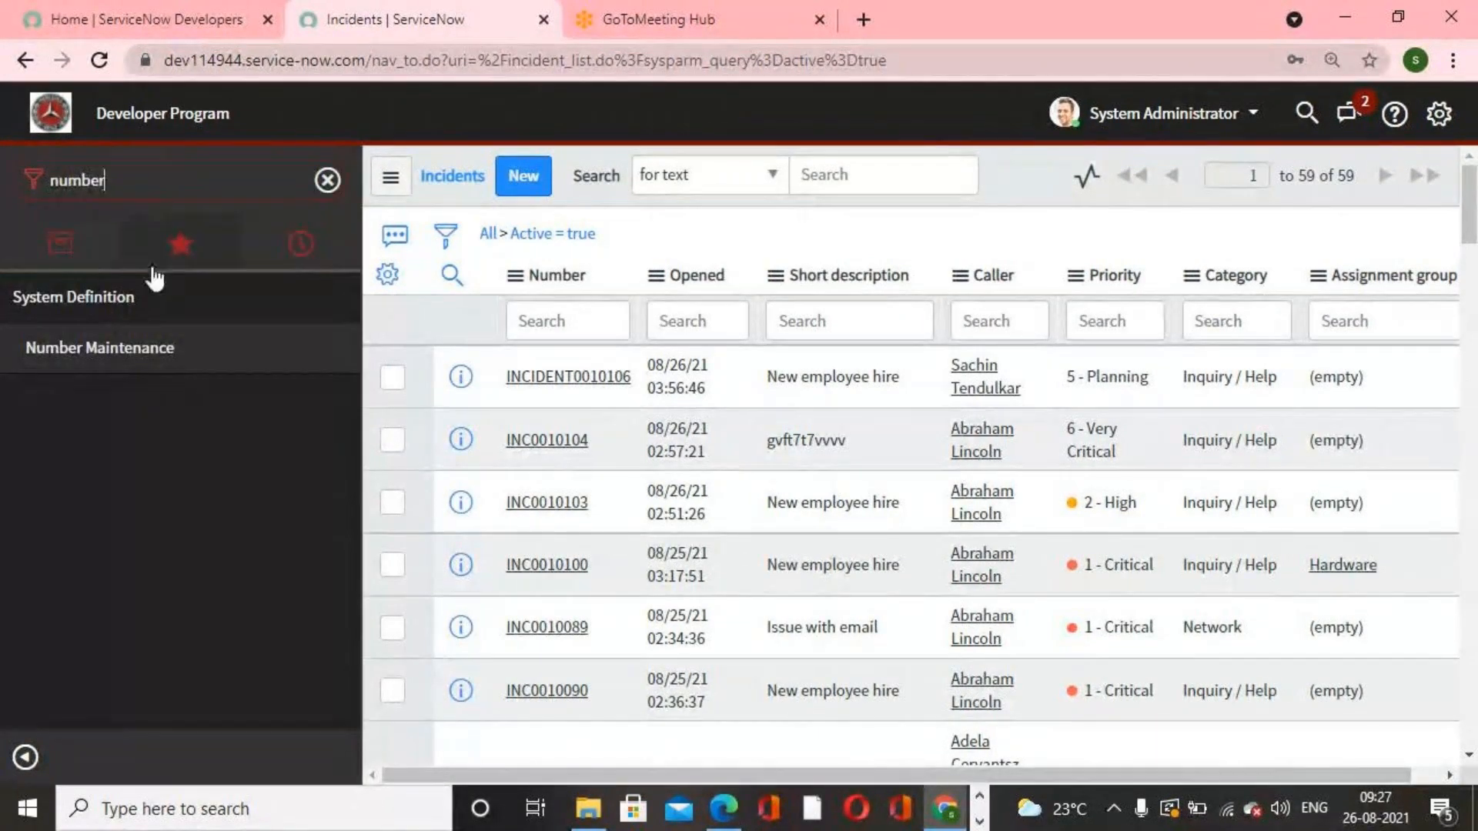
click(119, 375)
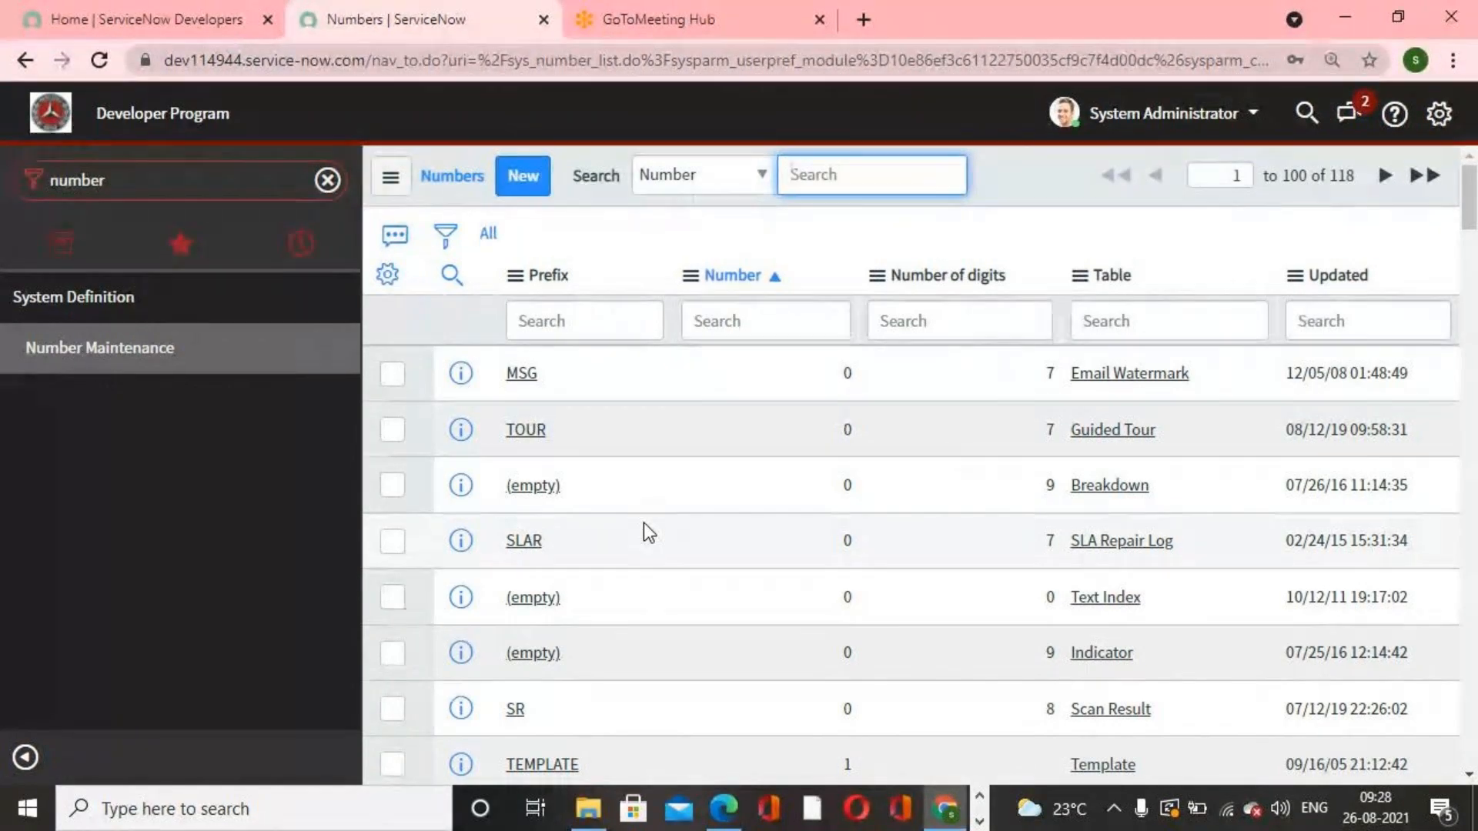
click(579, 308)
text(inc)
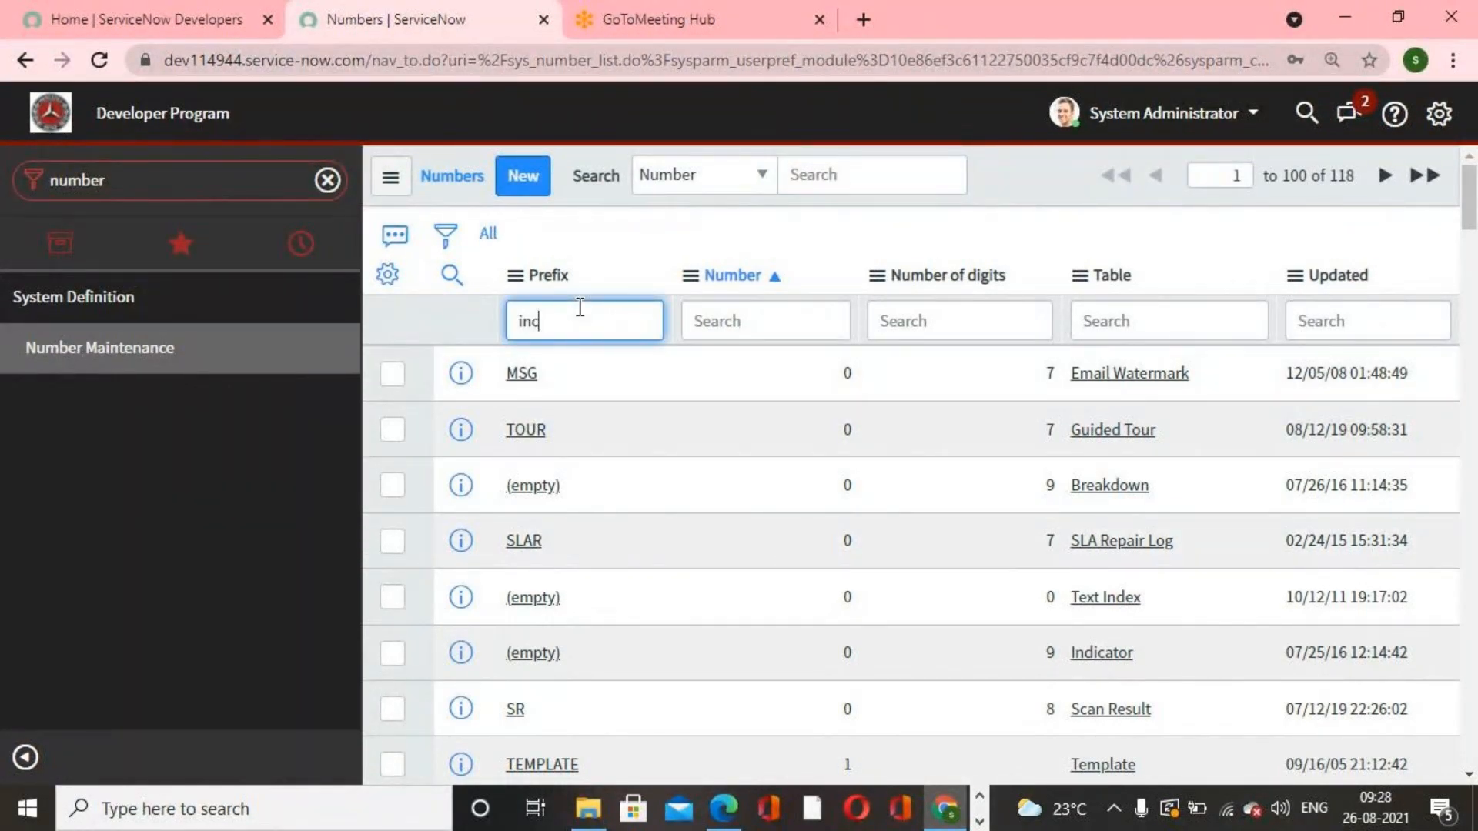
key(Return)
Step: Set the Incident numbering prefix back to INC and update the record
click(542, 373)
click(701, 320)
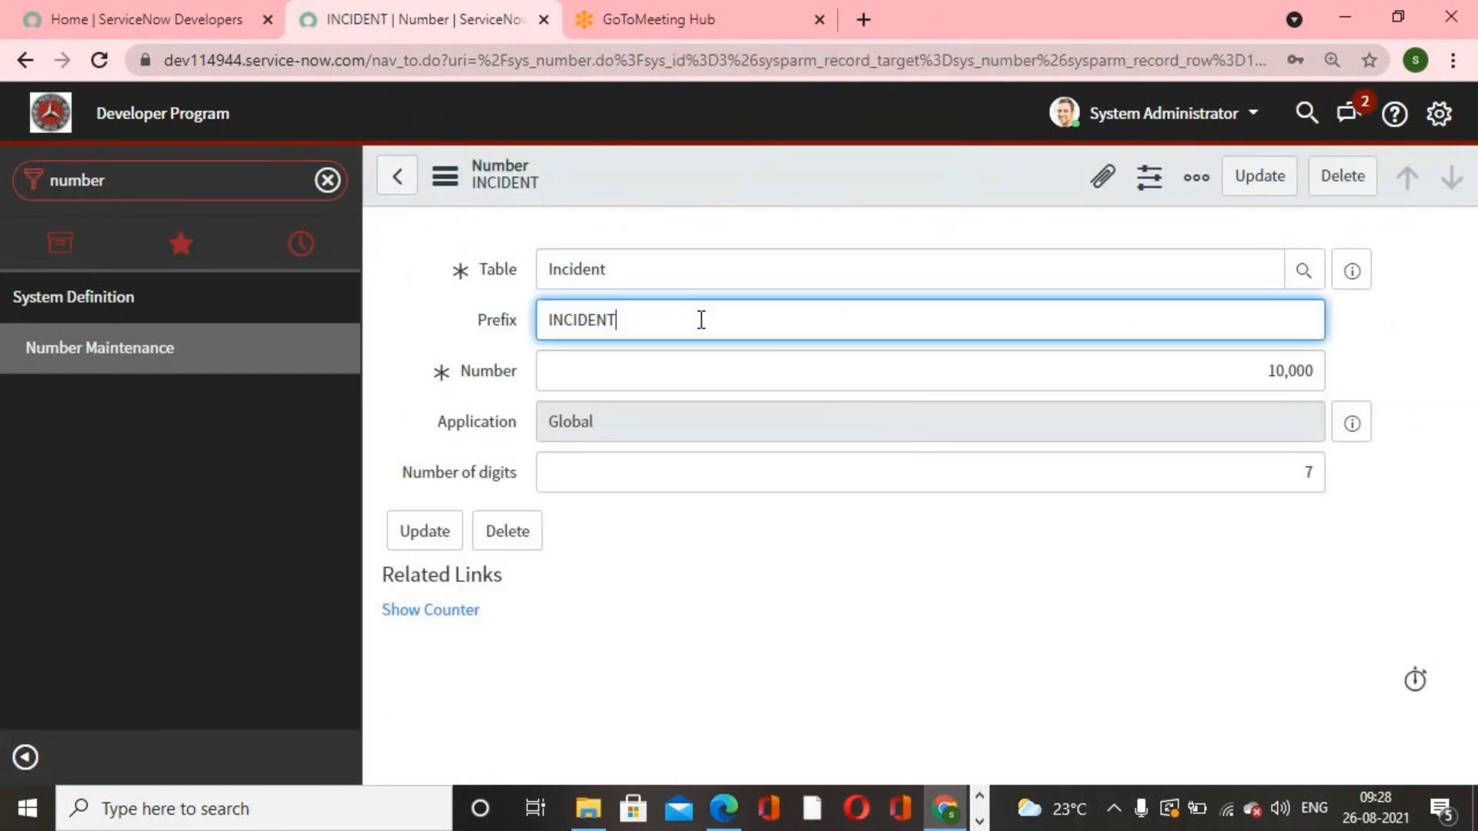
key(BackSpace)
key(BackSpace)
key(BackSpace)
key(BackSpace)
key(BackSpace)
click(1268, 187)
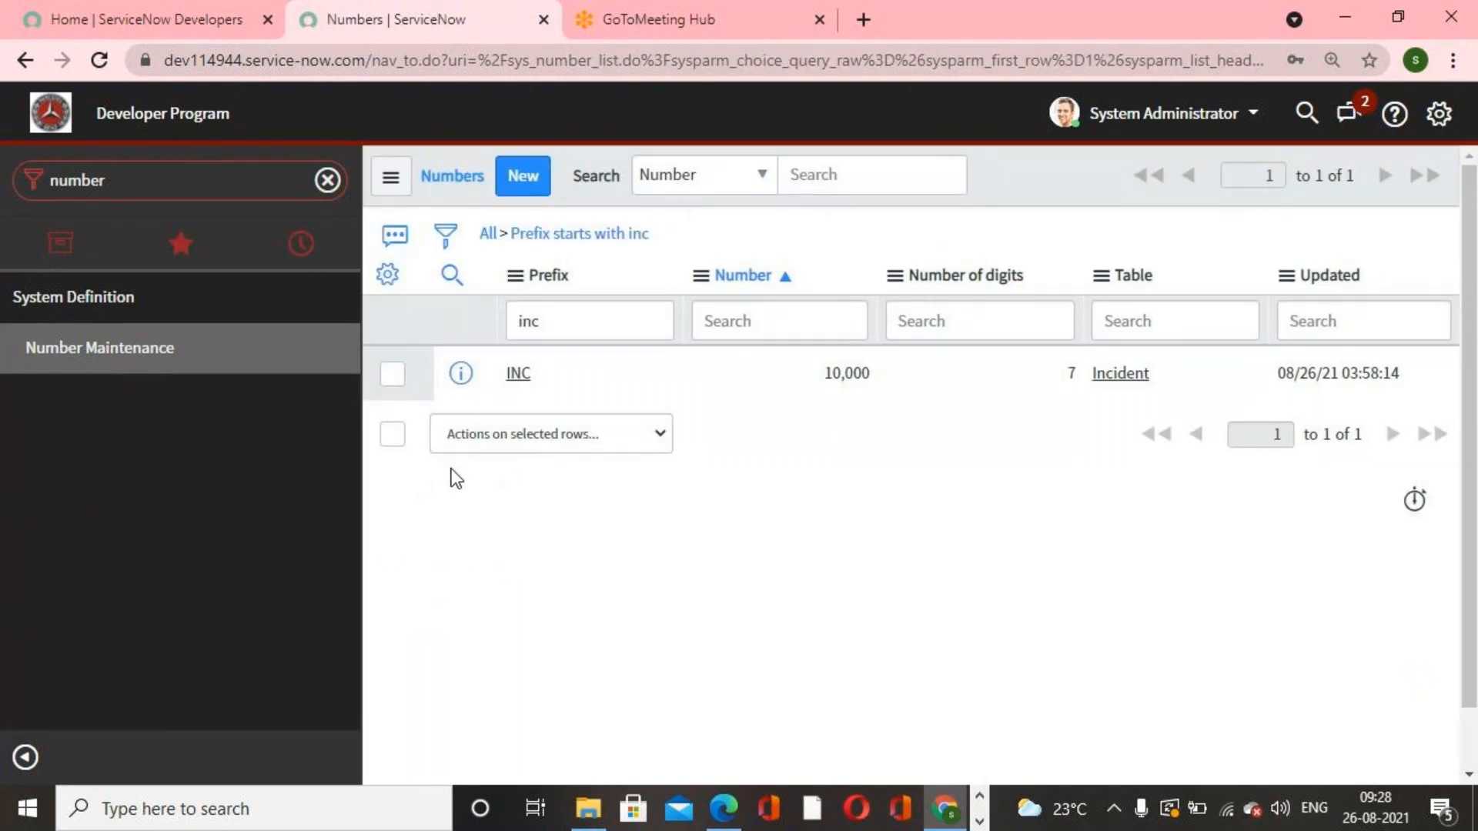
Step: Open a new incident form from the Incident module and examine its auto-generated number and fields
click(133, 340)
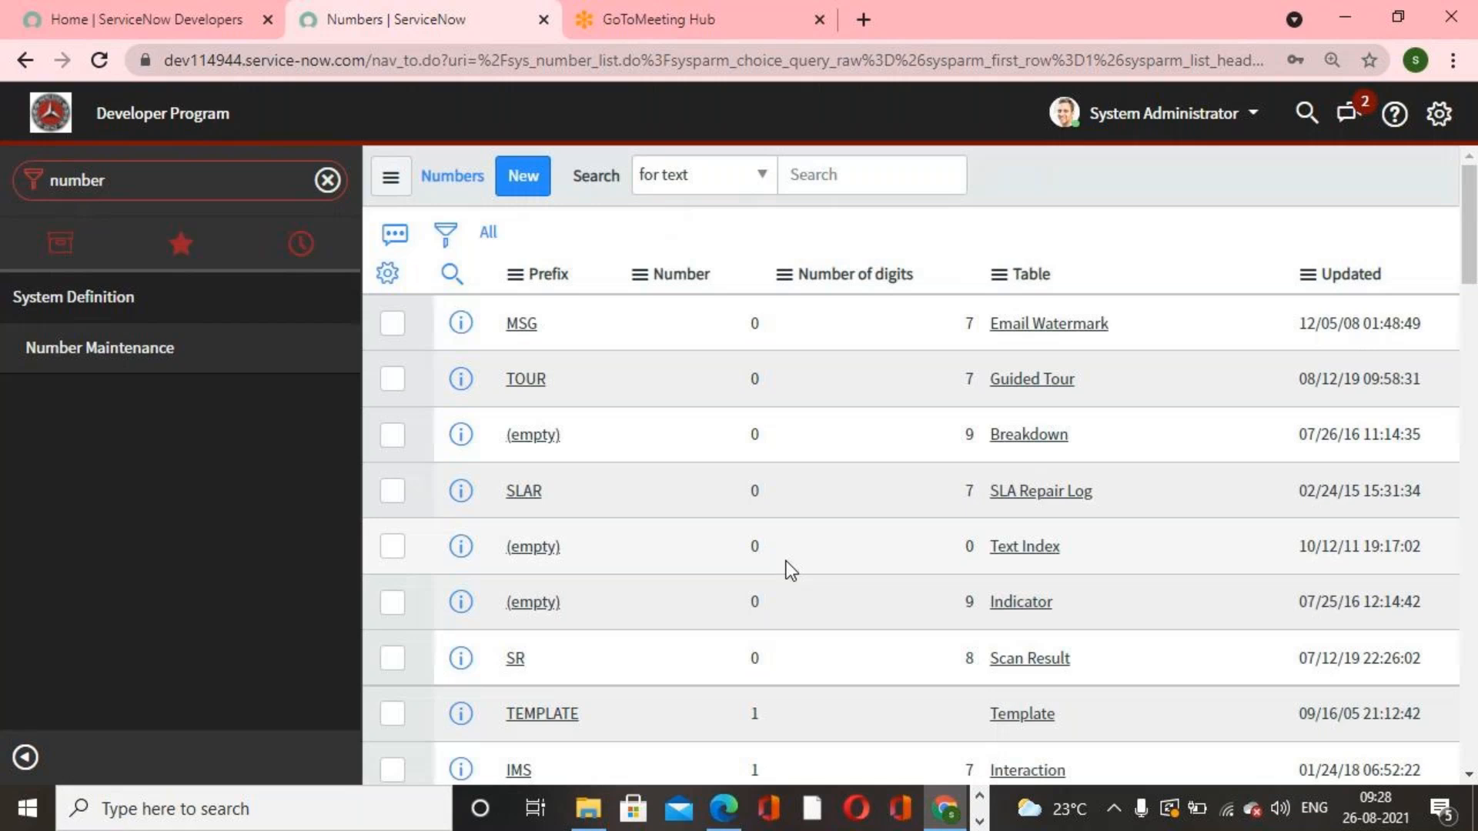
click(199, 178)
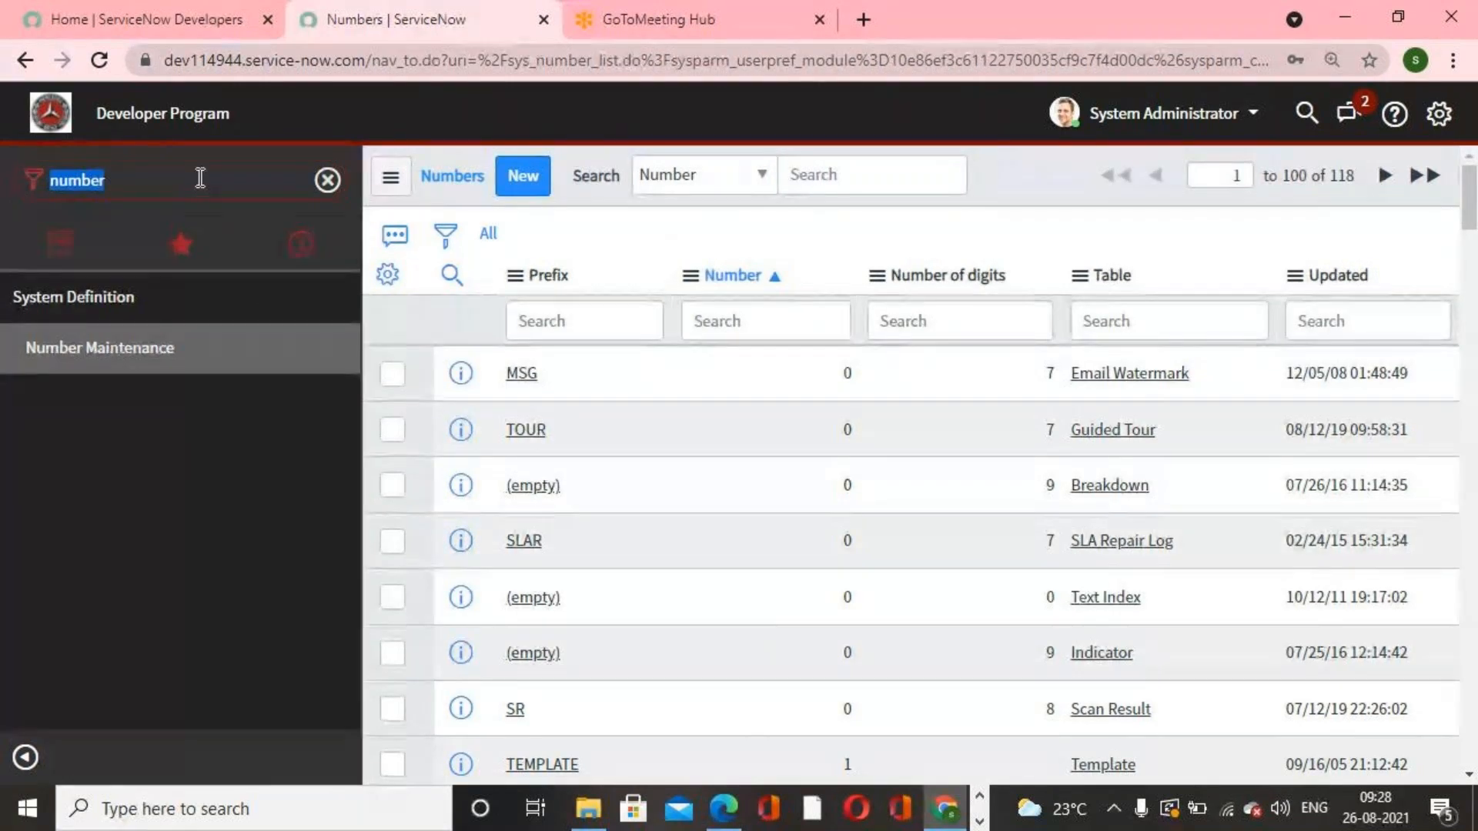
text(incident)
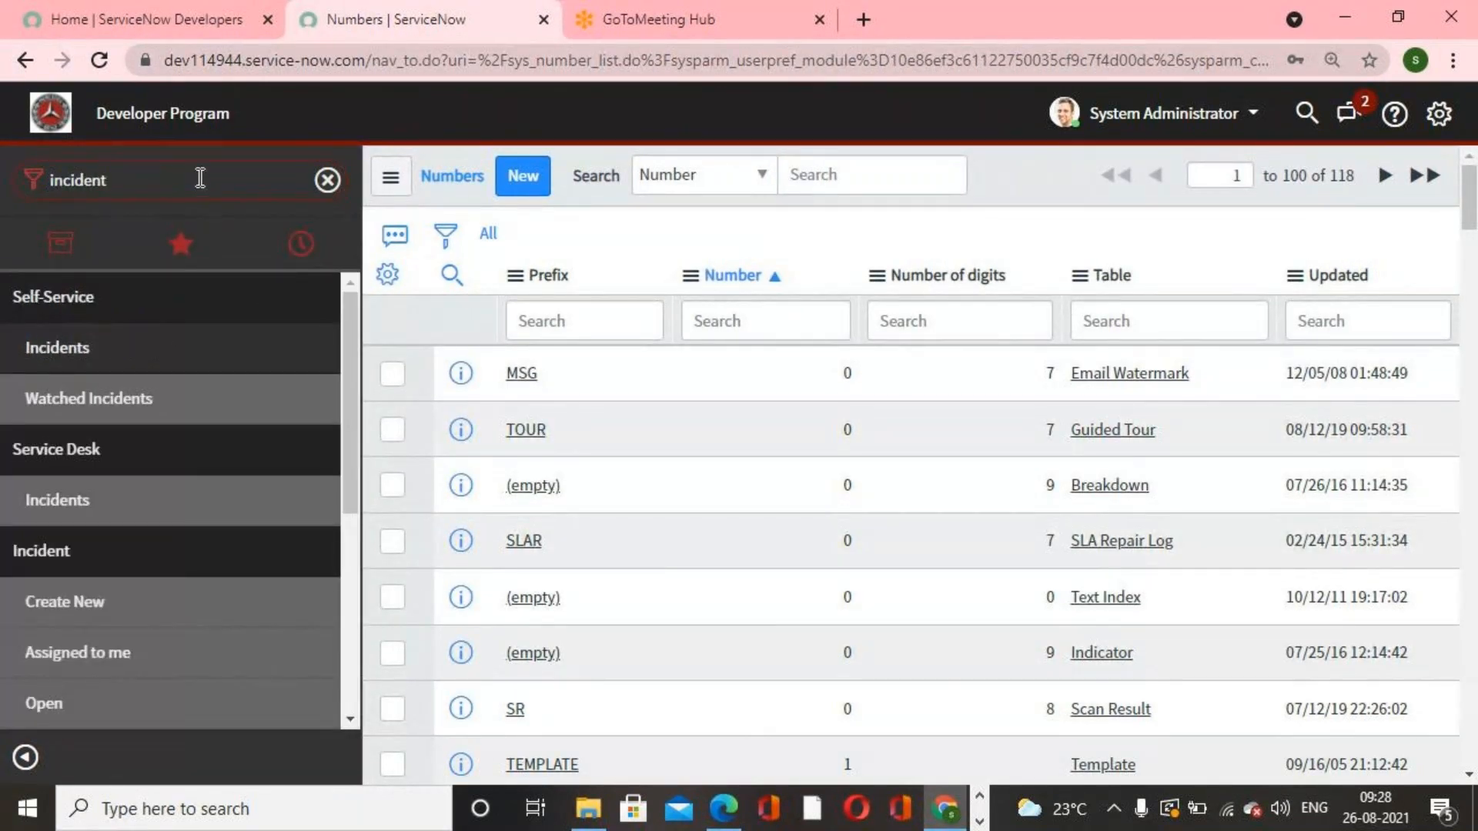
scroll(176, 548, down, 1)
click(108, 487)
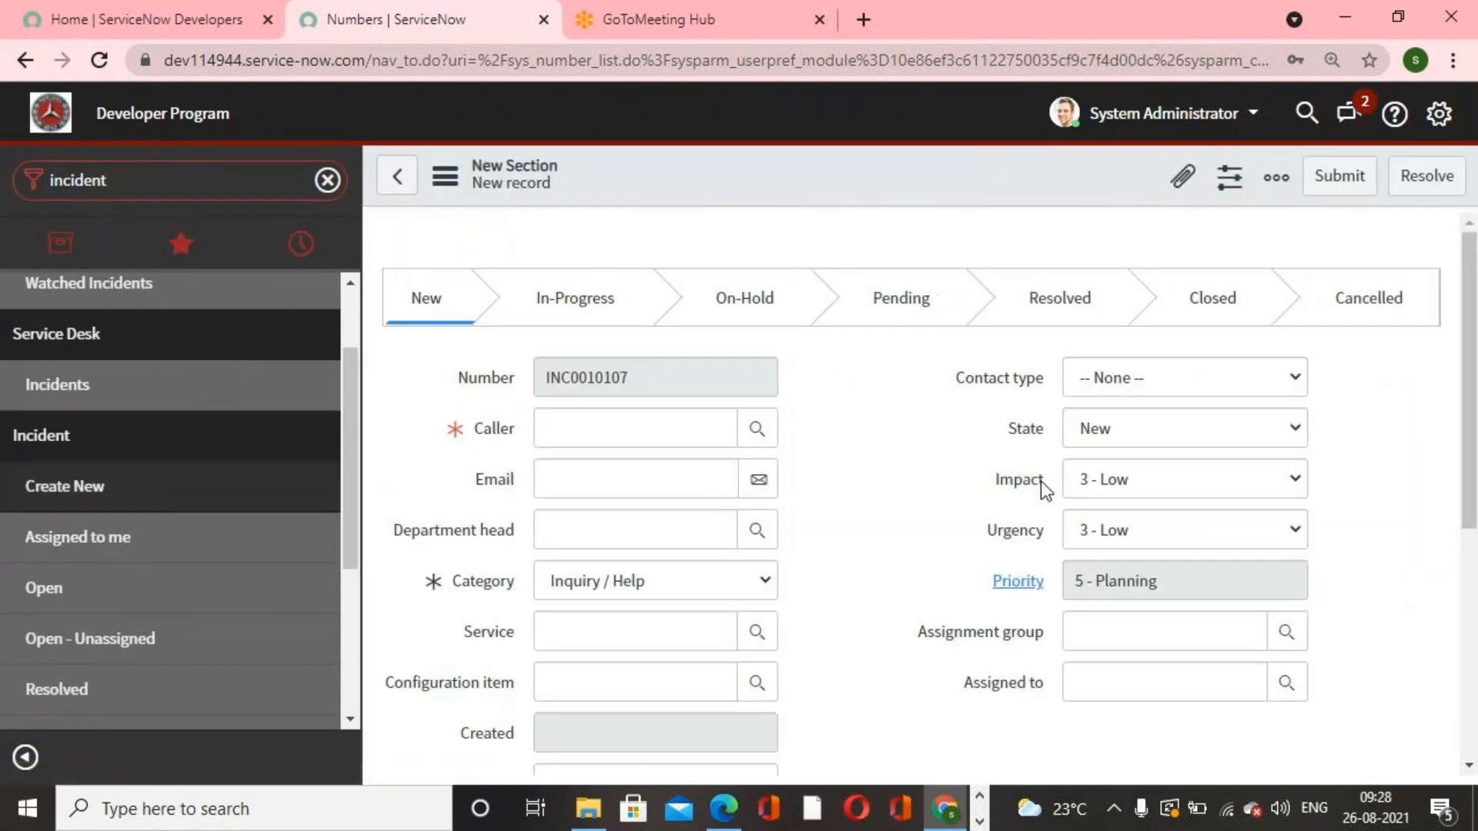
click(870, 394)
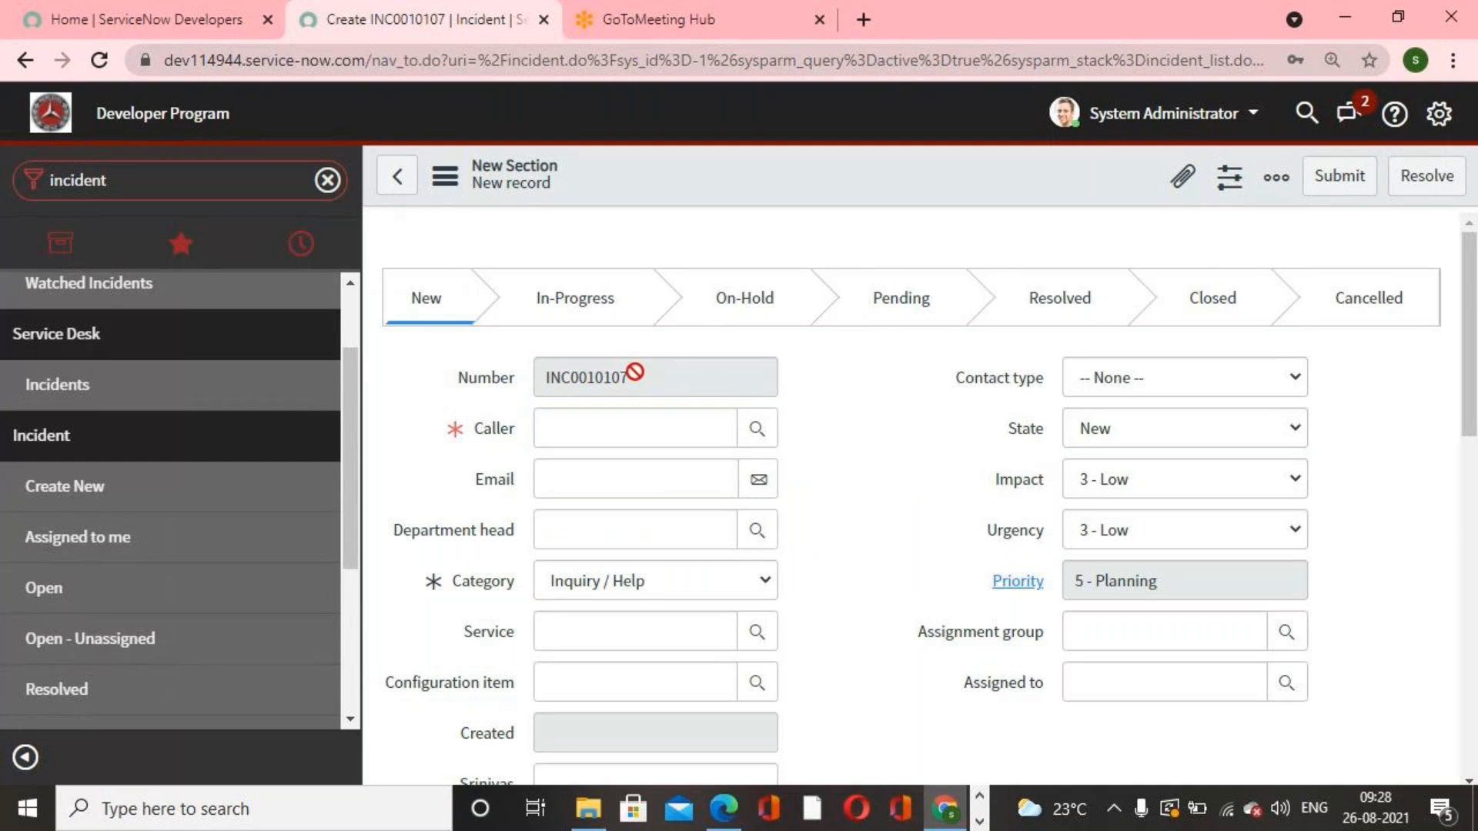
drag(645, 378, 548, 379)
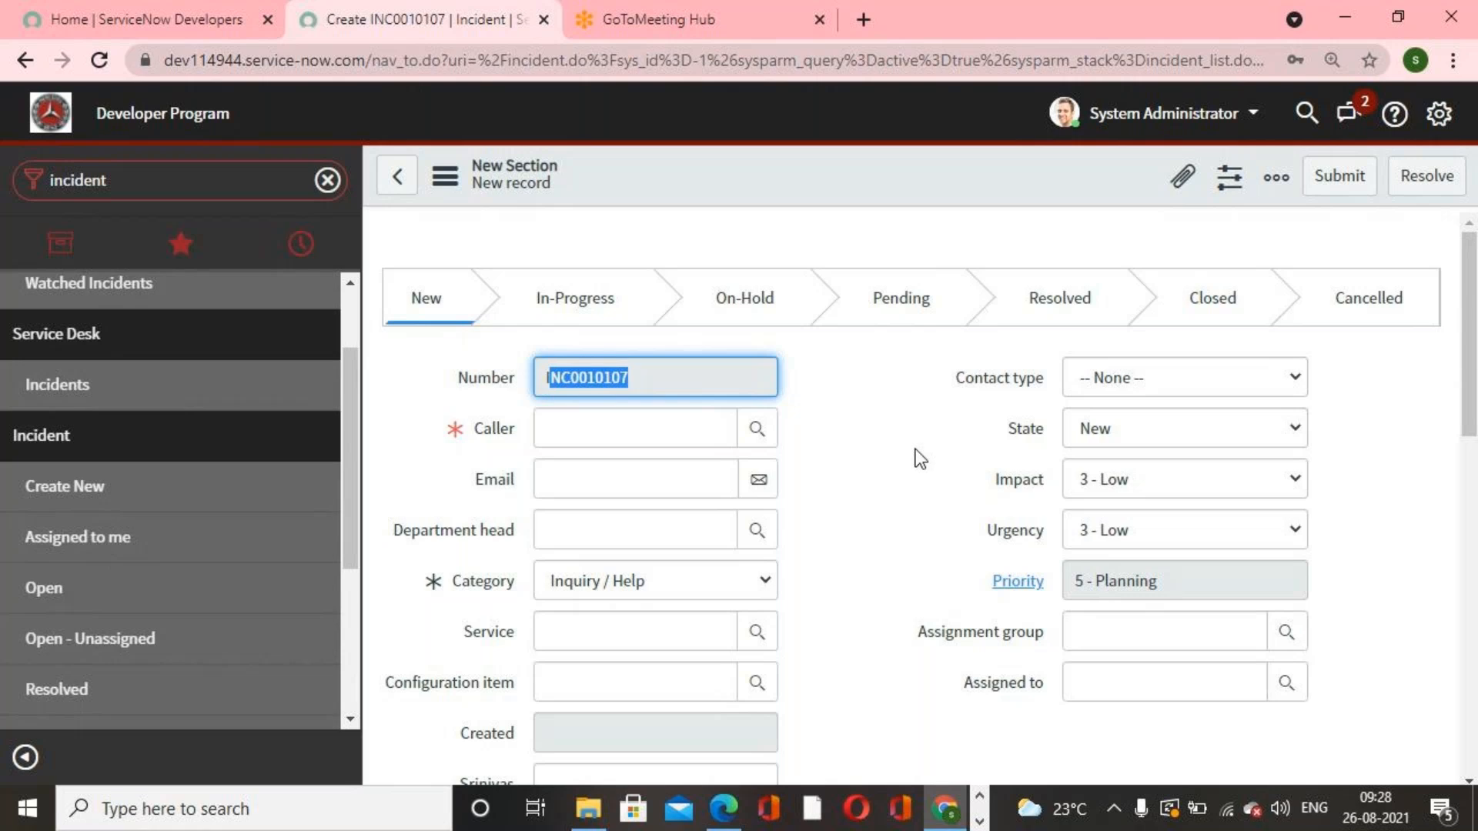
click(917, 458)
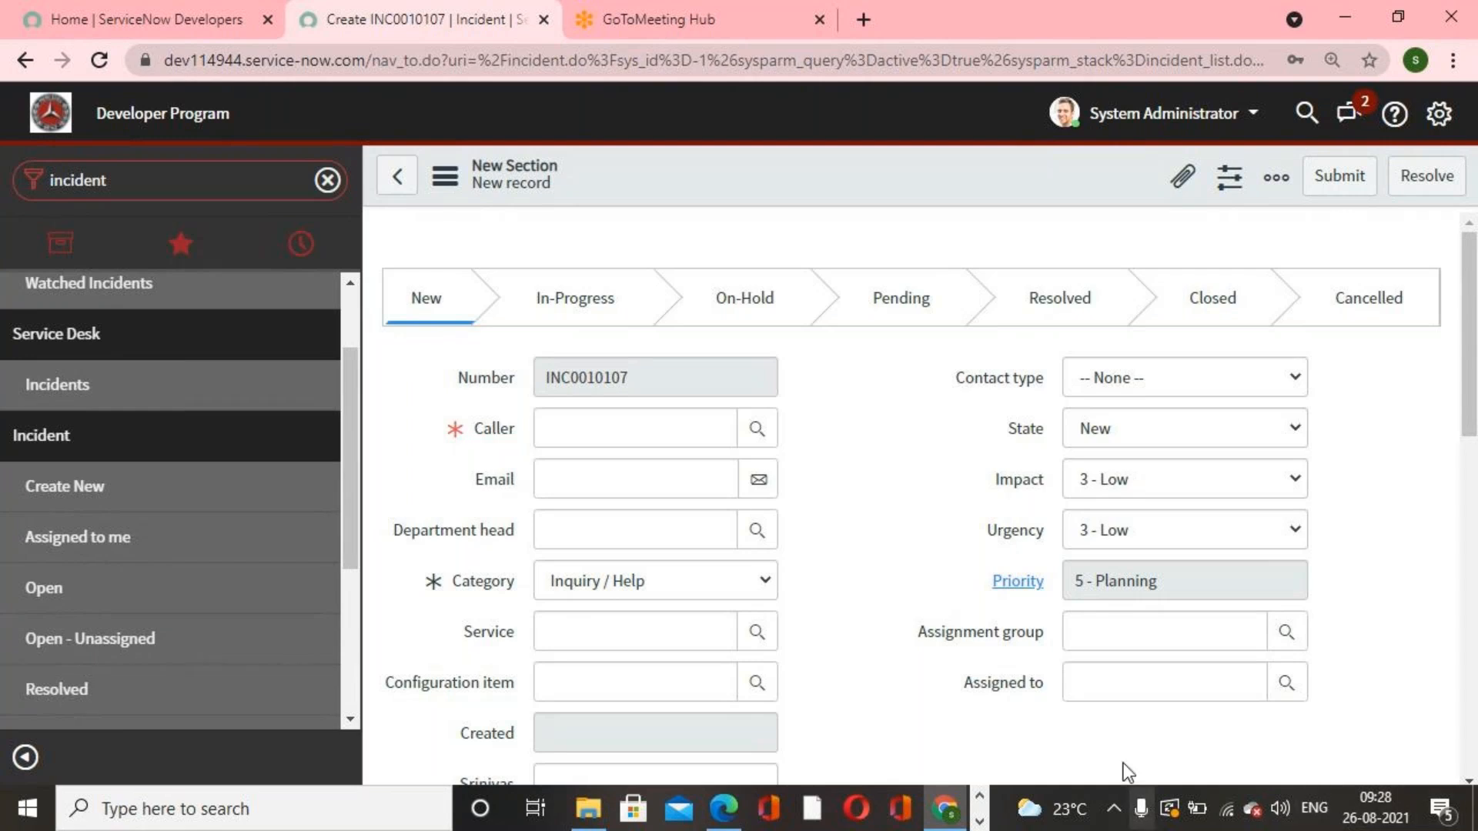
click(980, 821)
scroll(870, 519, down, 2)
scroll(870, 520, down, 6)
scroll(870, 521, up, 6)
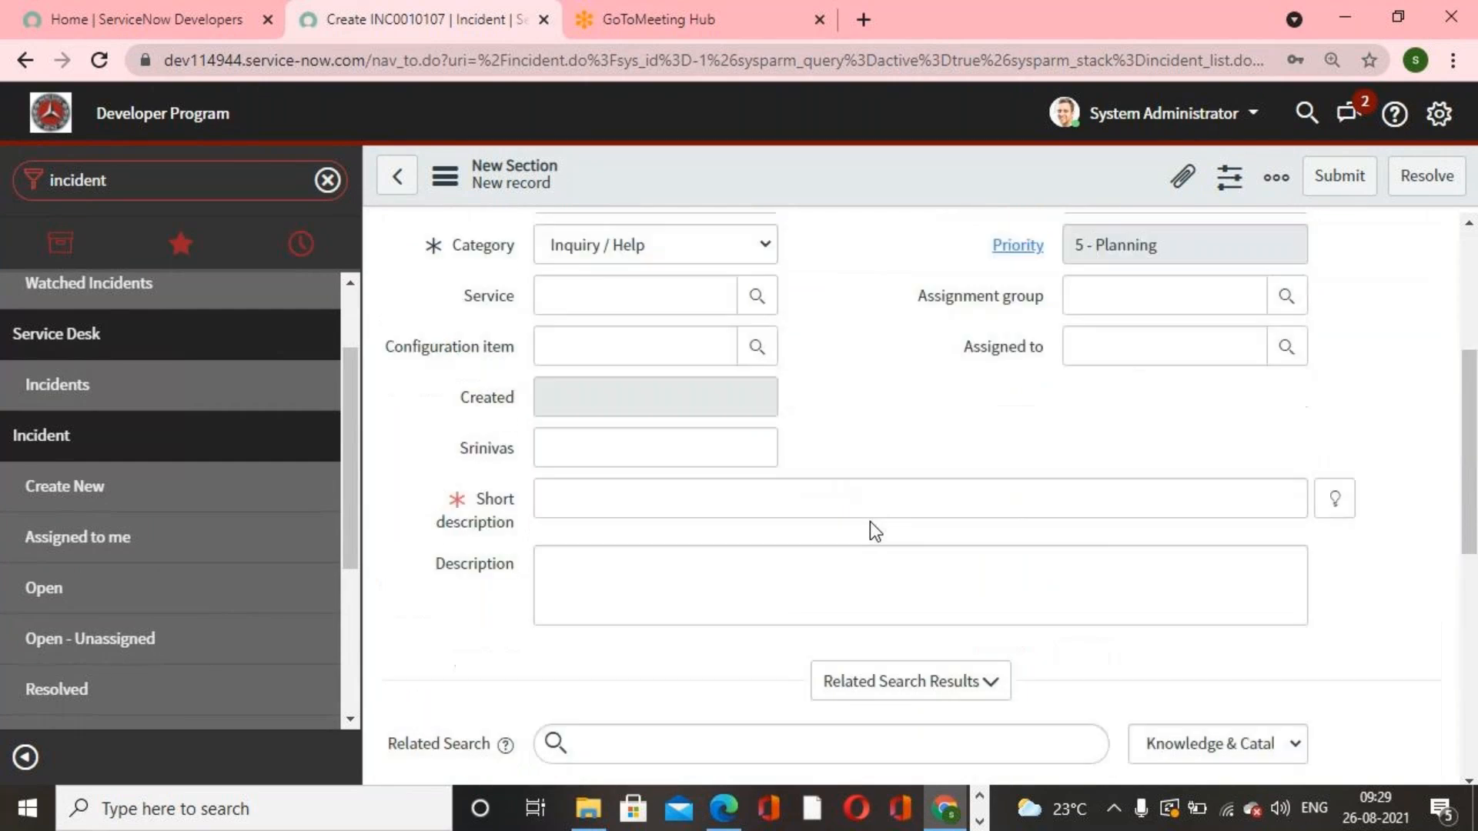
scroll(870, 520, up, 3)
scroll(870, 521, down, 4)
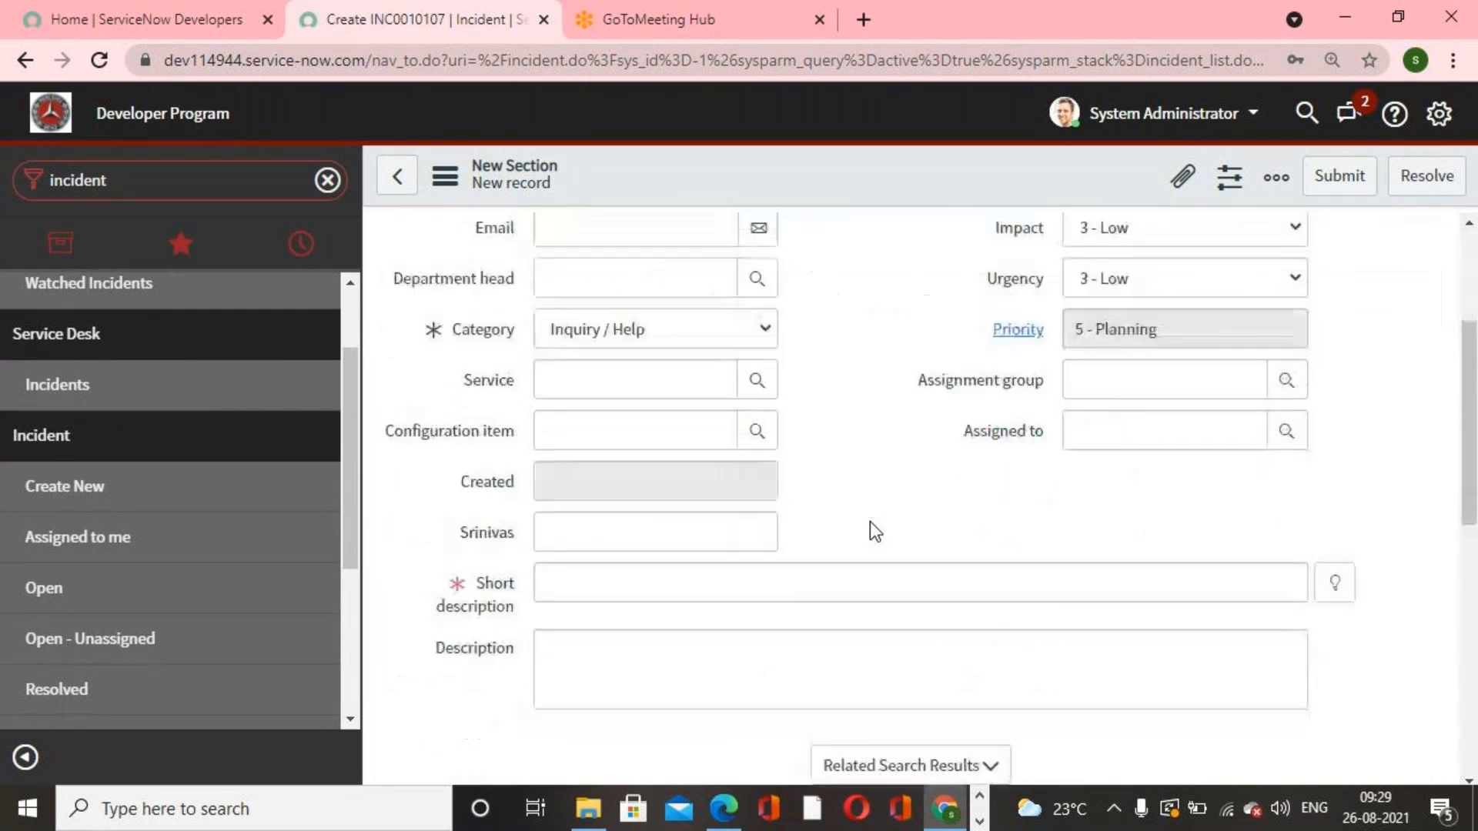
scroll(870, 520, up, 4)
Step: Switch to the PDF guide and review the Default system fields list before returning to the browser
key(alt+Tab)
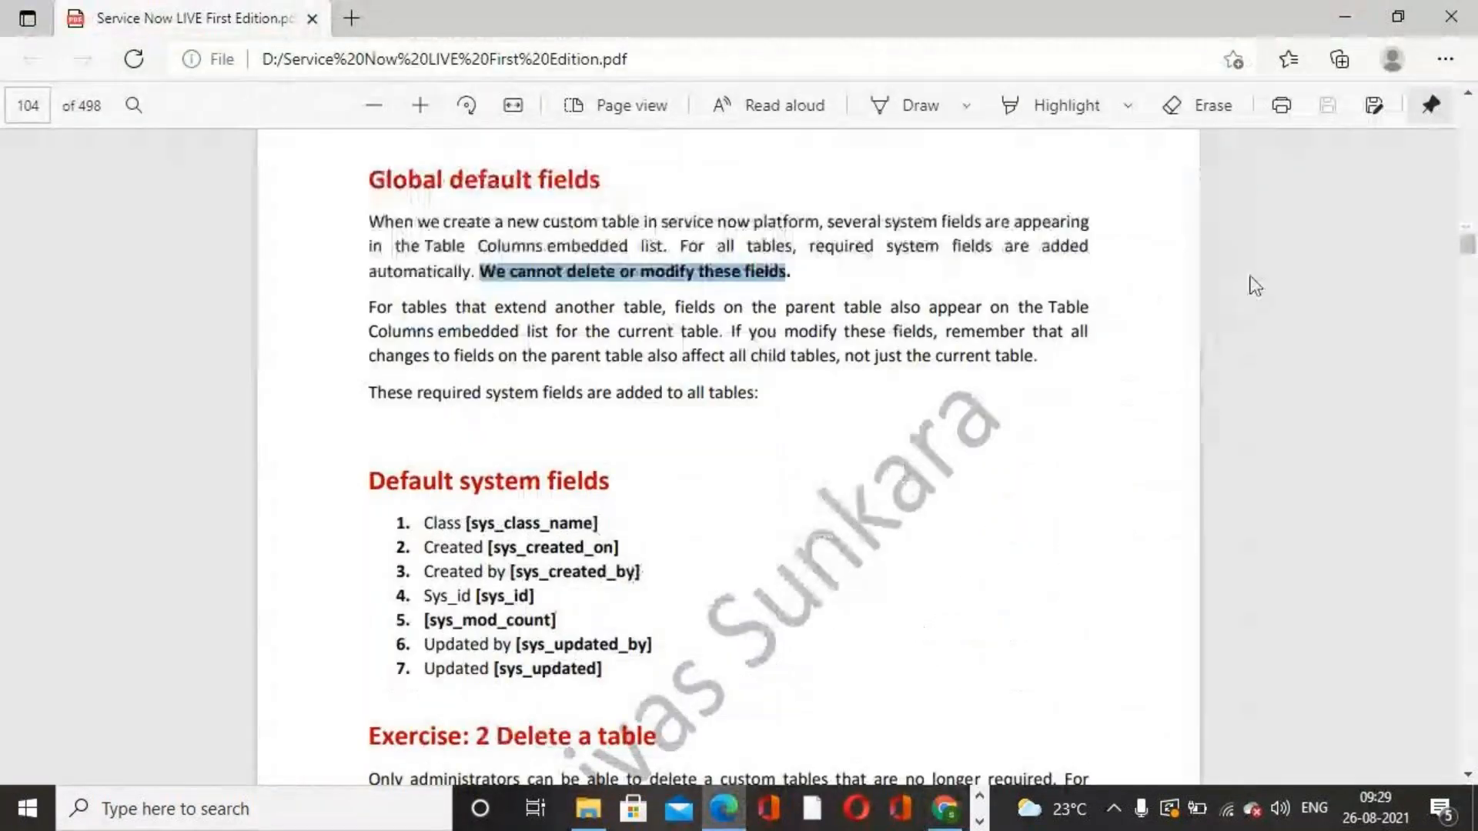
click(979, 821)
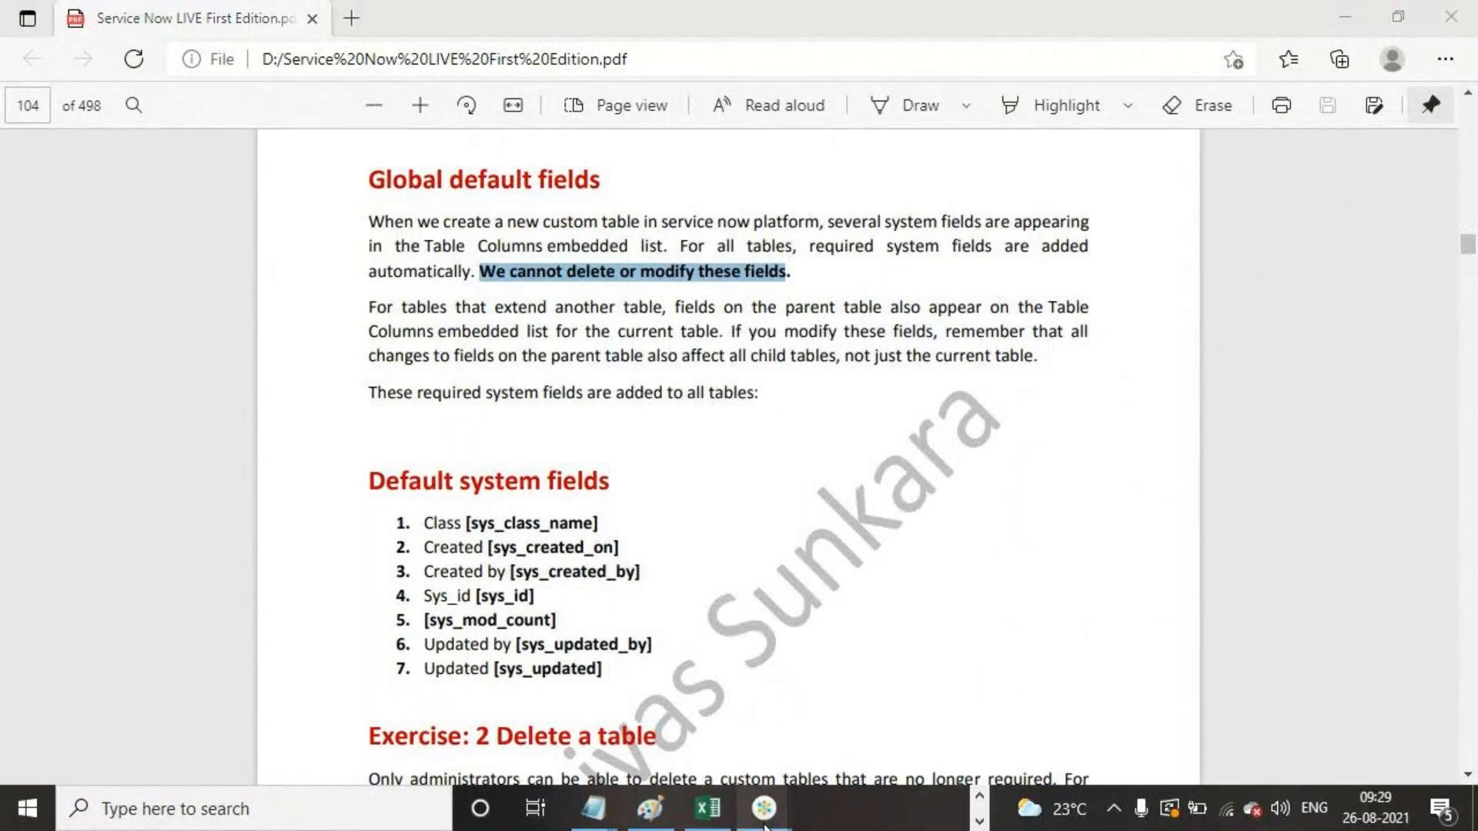
mouse_move(764, 809)
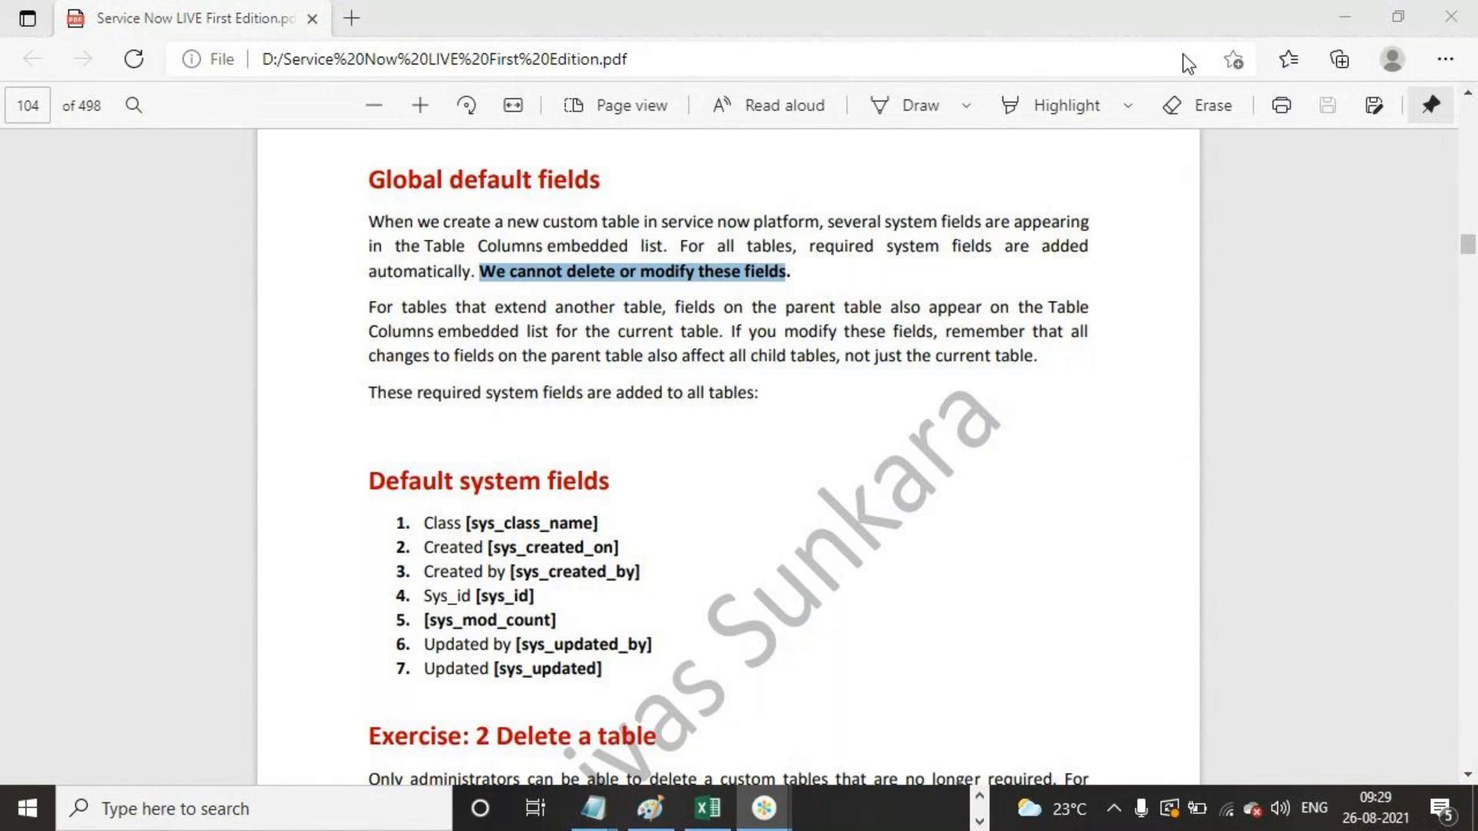
click(1147, 65)
click(907, 534)
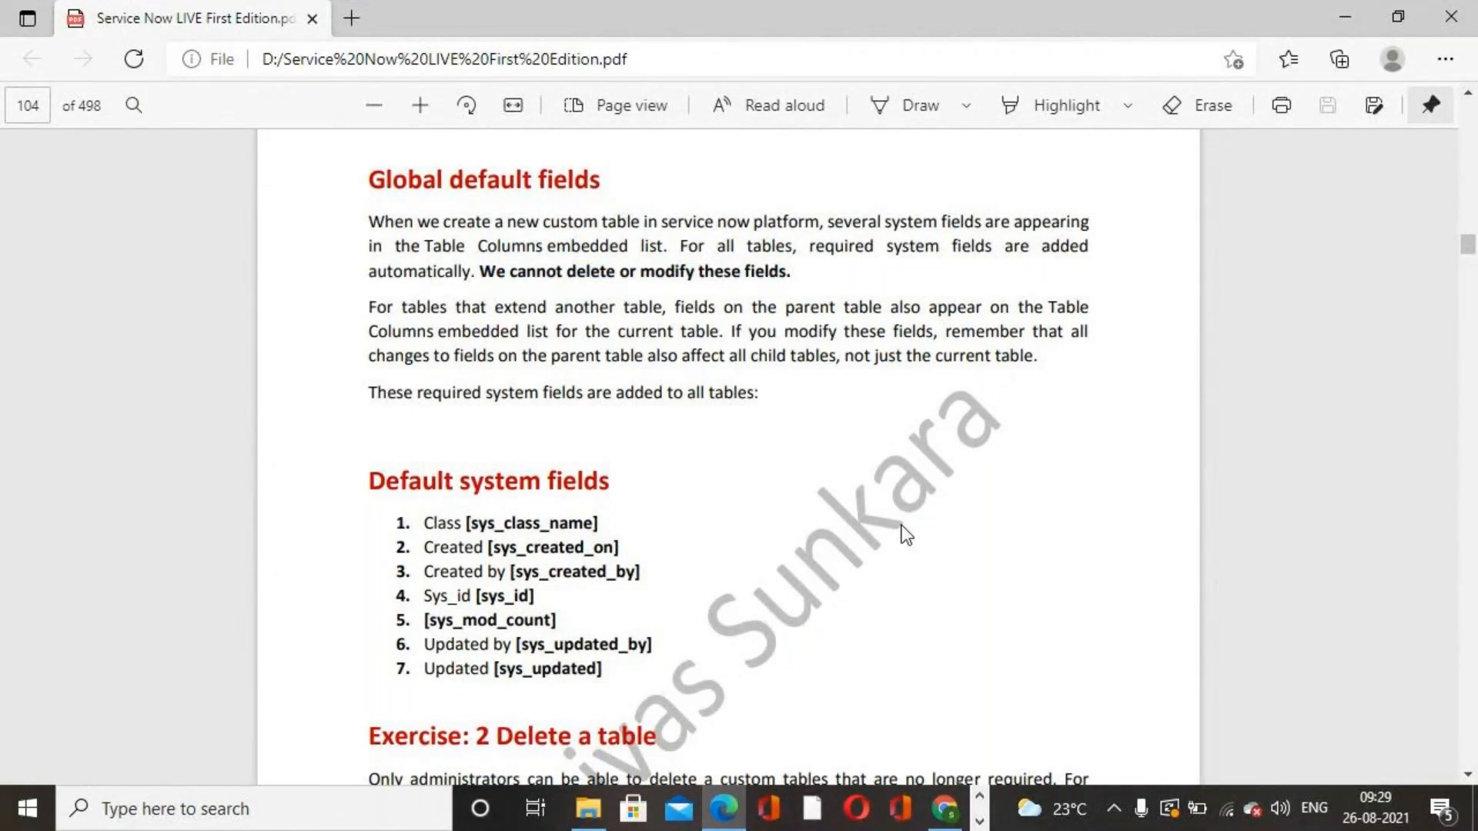
scroll(720, 481, down, 1)
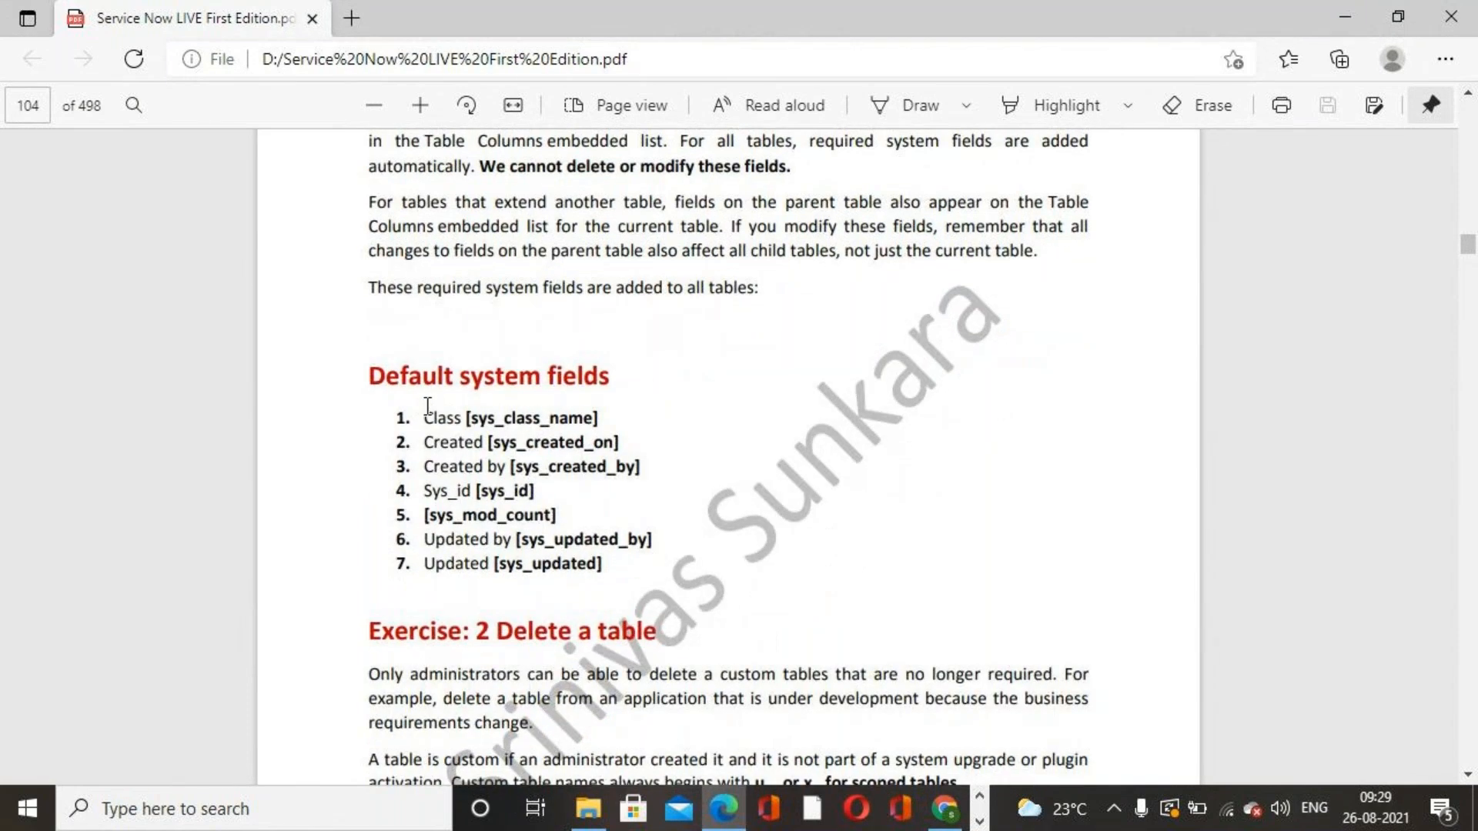
drag(422, 414, 614, 574)
right_click(614, 570)
mouse_move(777, 471)
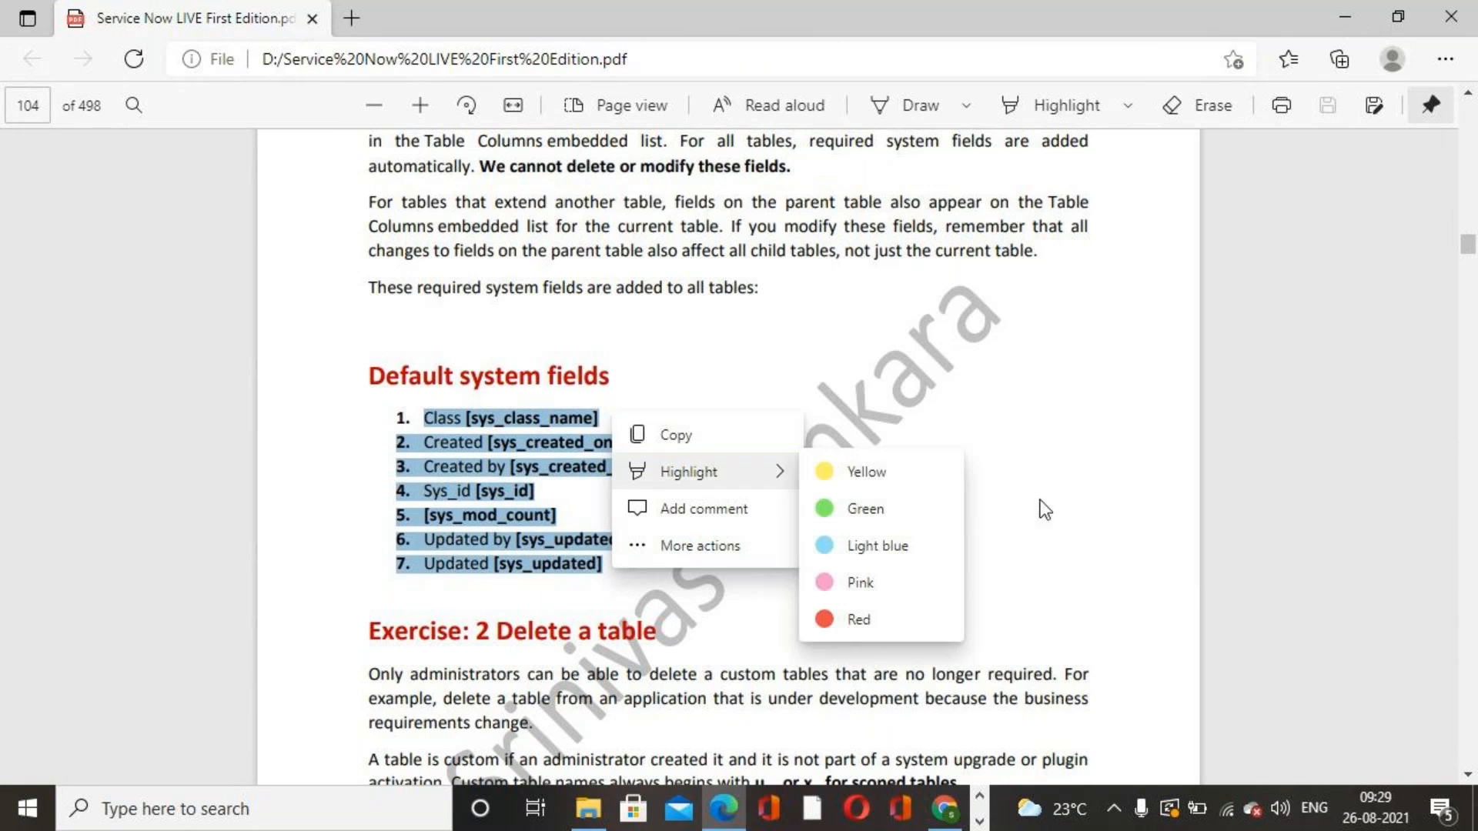
click(946, 808)
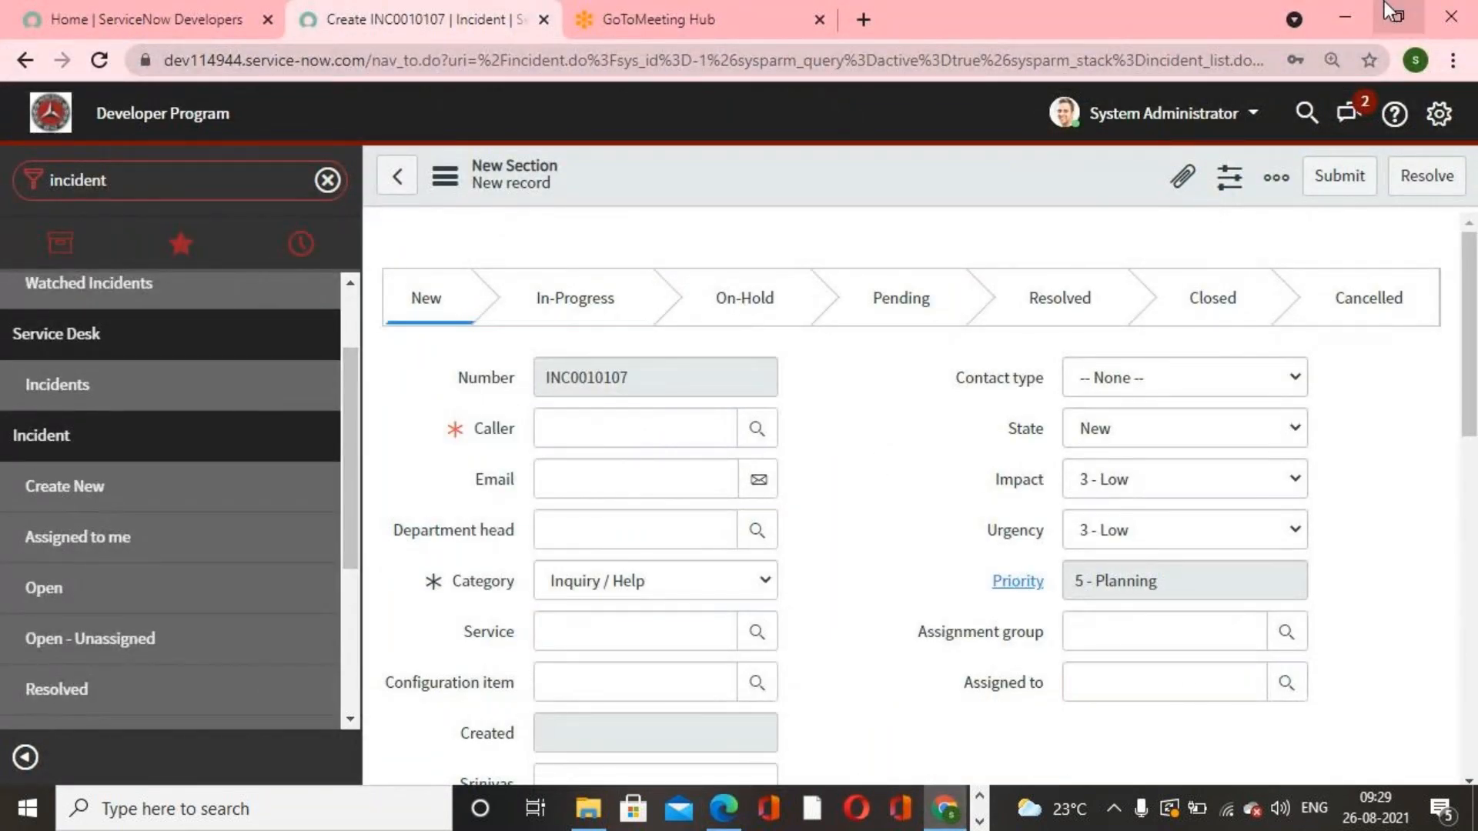
Step: Open the System Definition Tables list and filter it to labels starting with serv
double_click(156, 177)
text(ta)
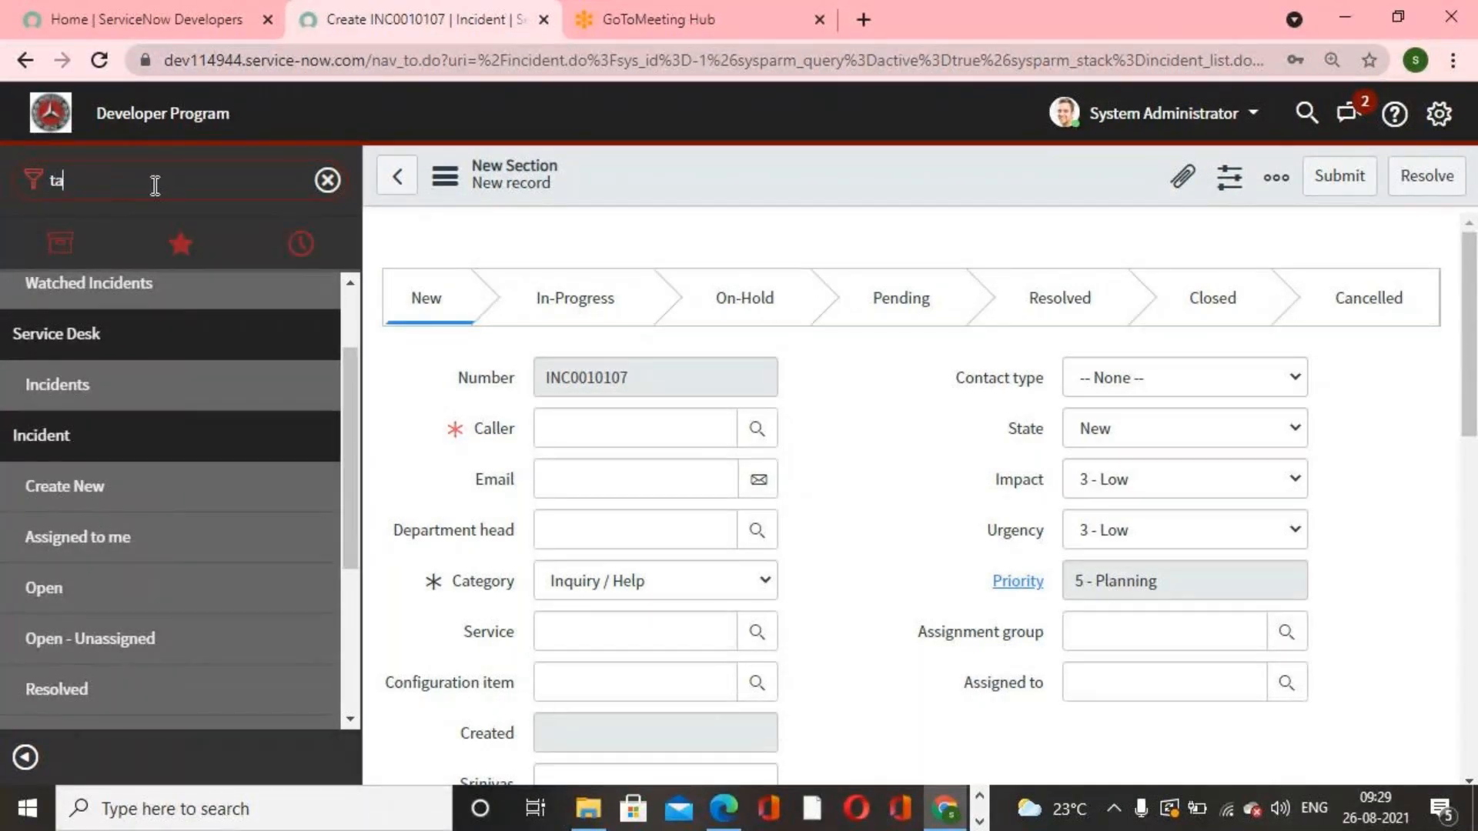
text(bles)
scroll(113, 363, down, 1)
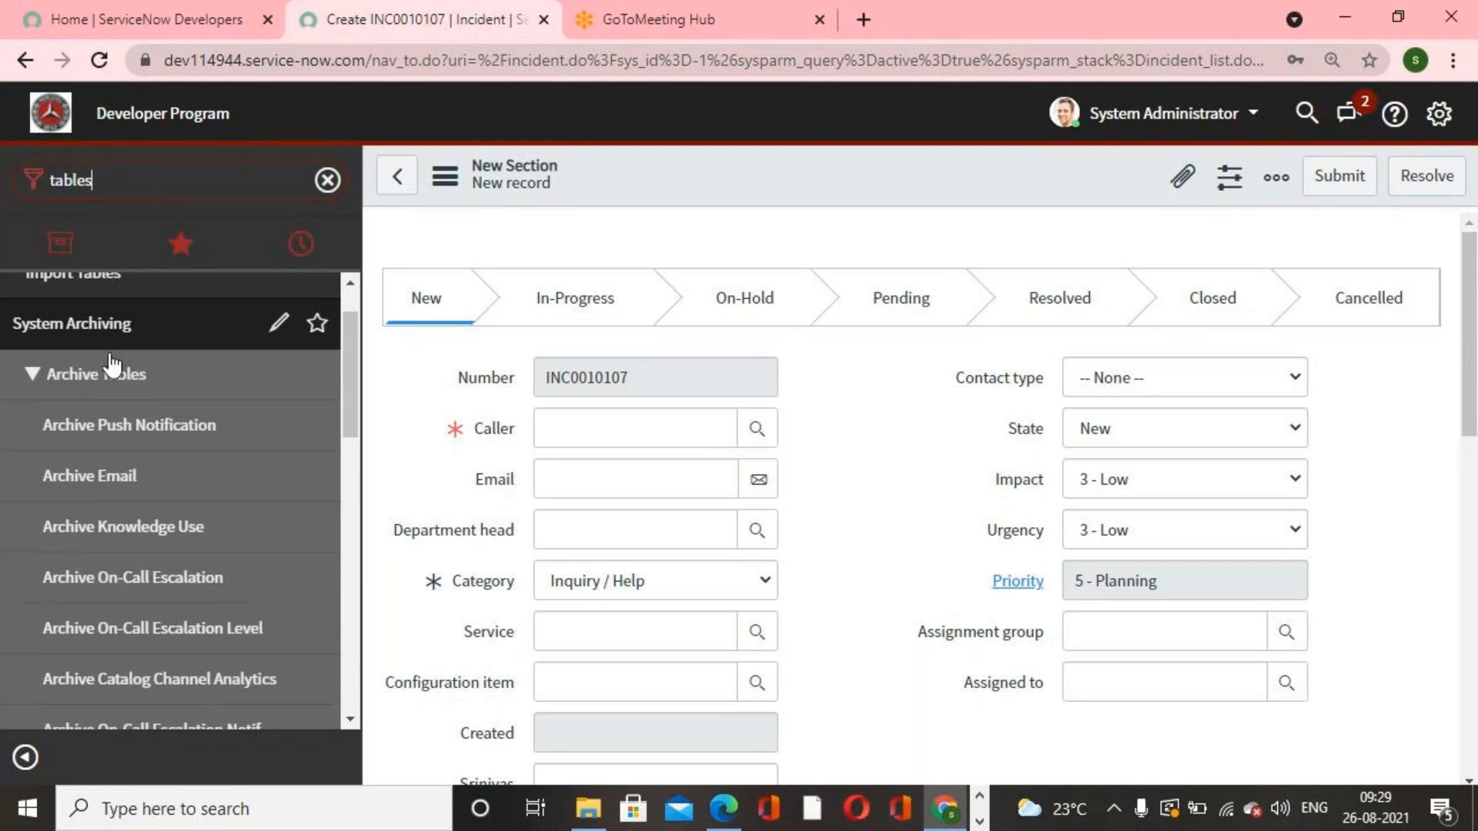
scroll(113, 364, down, 6)
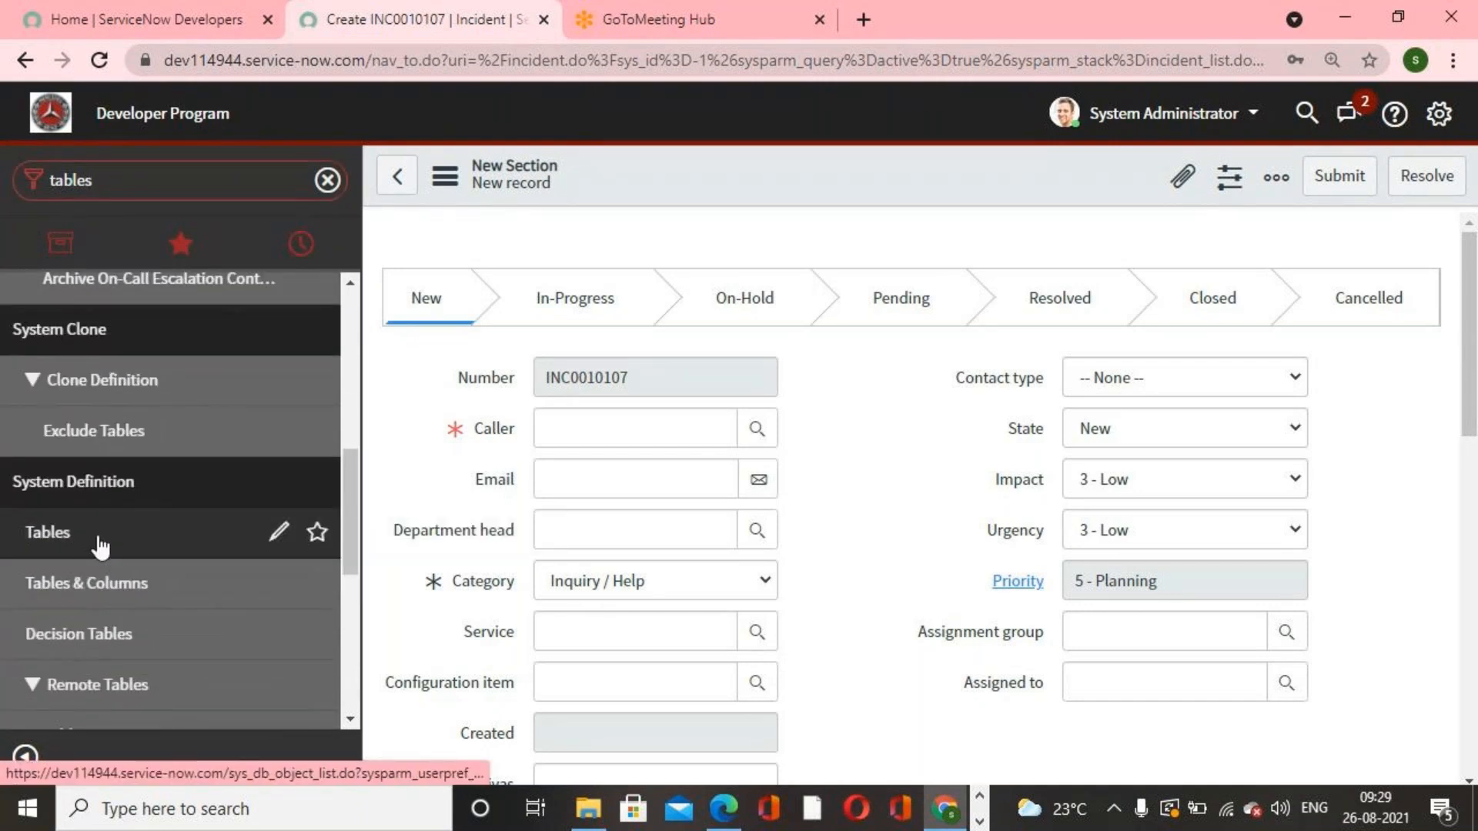
click(100, 546)
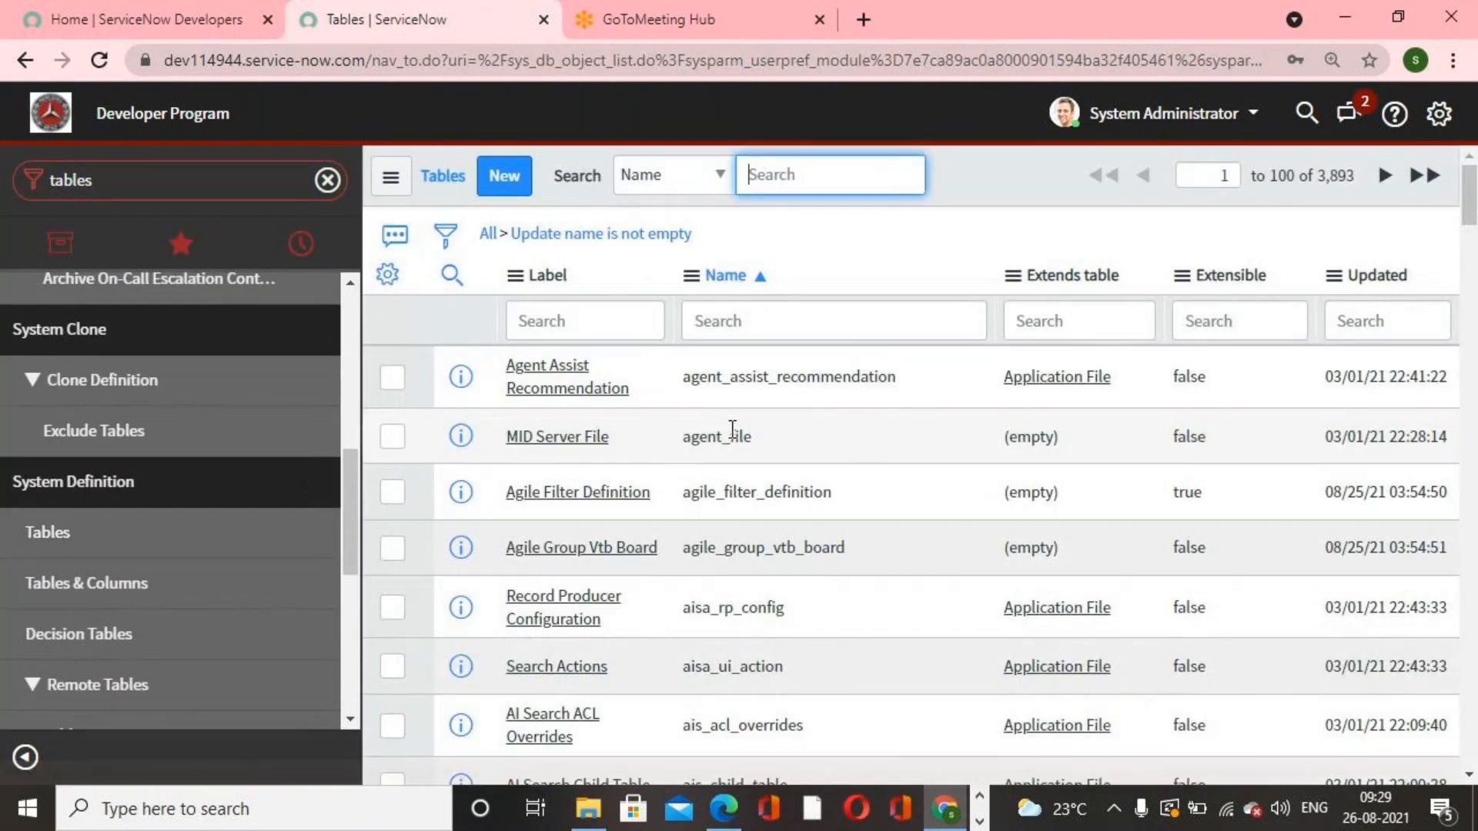
click(643, 333)
text(serv)
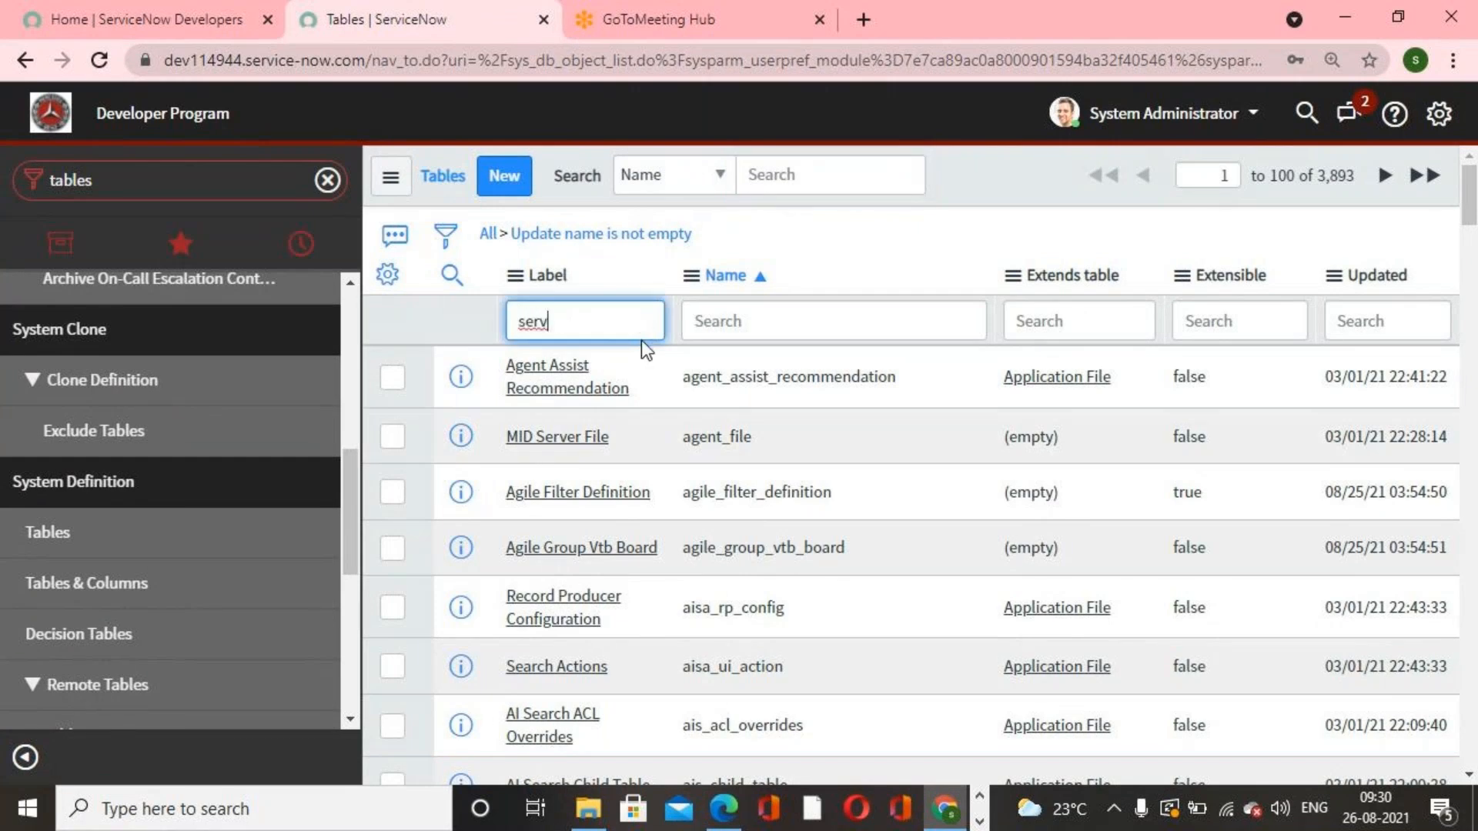
key(Return)
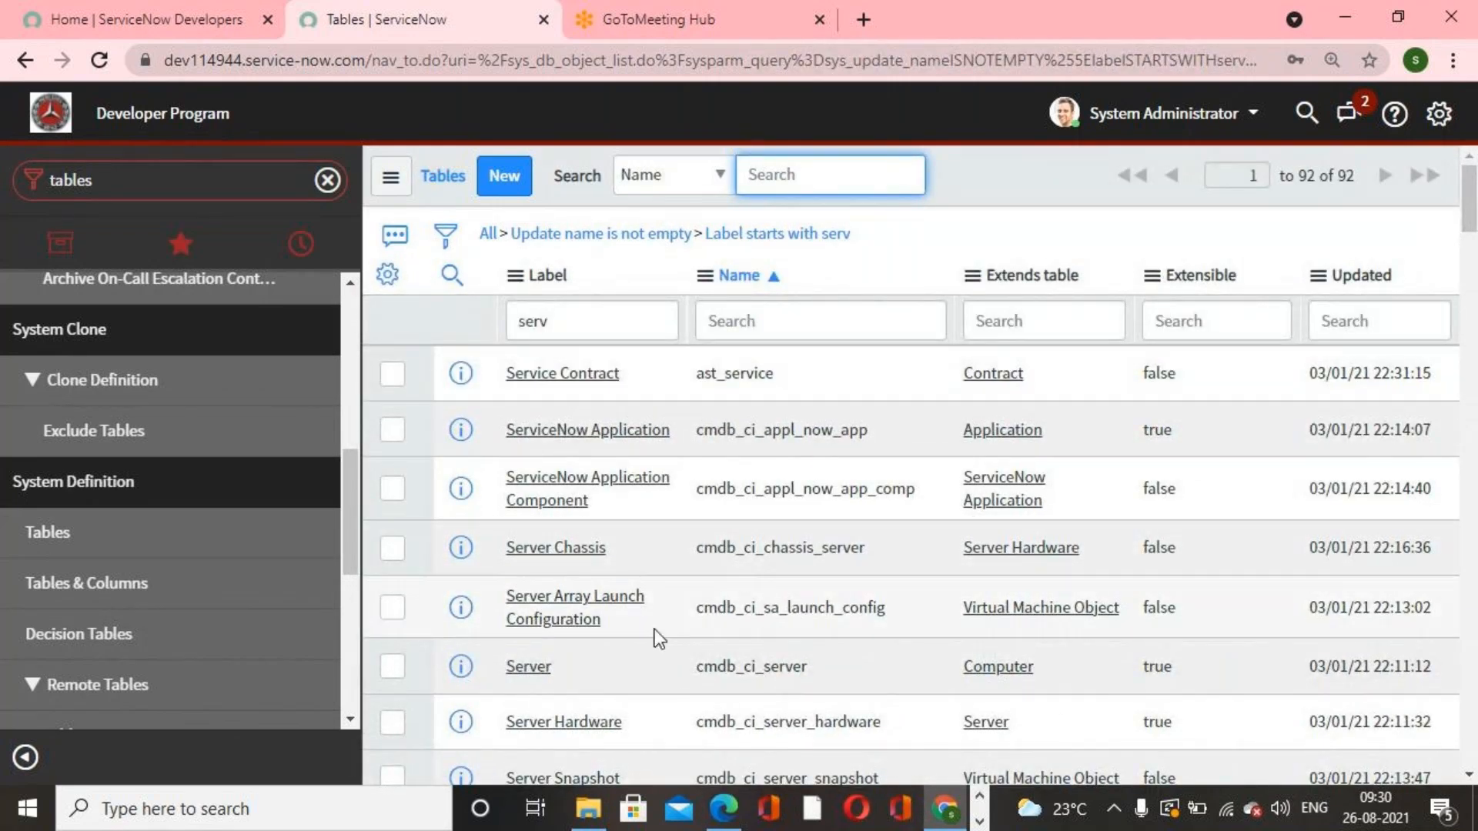
Step: Sort the tables by Updated, open the Servicenow Academy table, and delete all its records, confirming with delete
scroll(654, 630, down, 2)
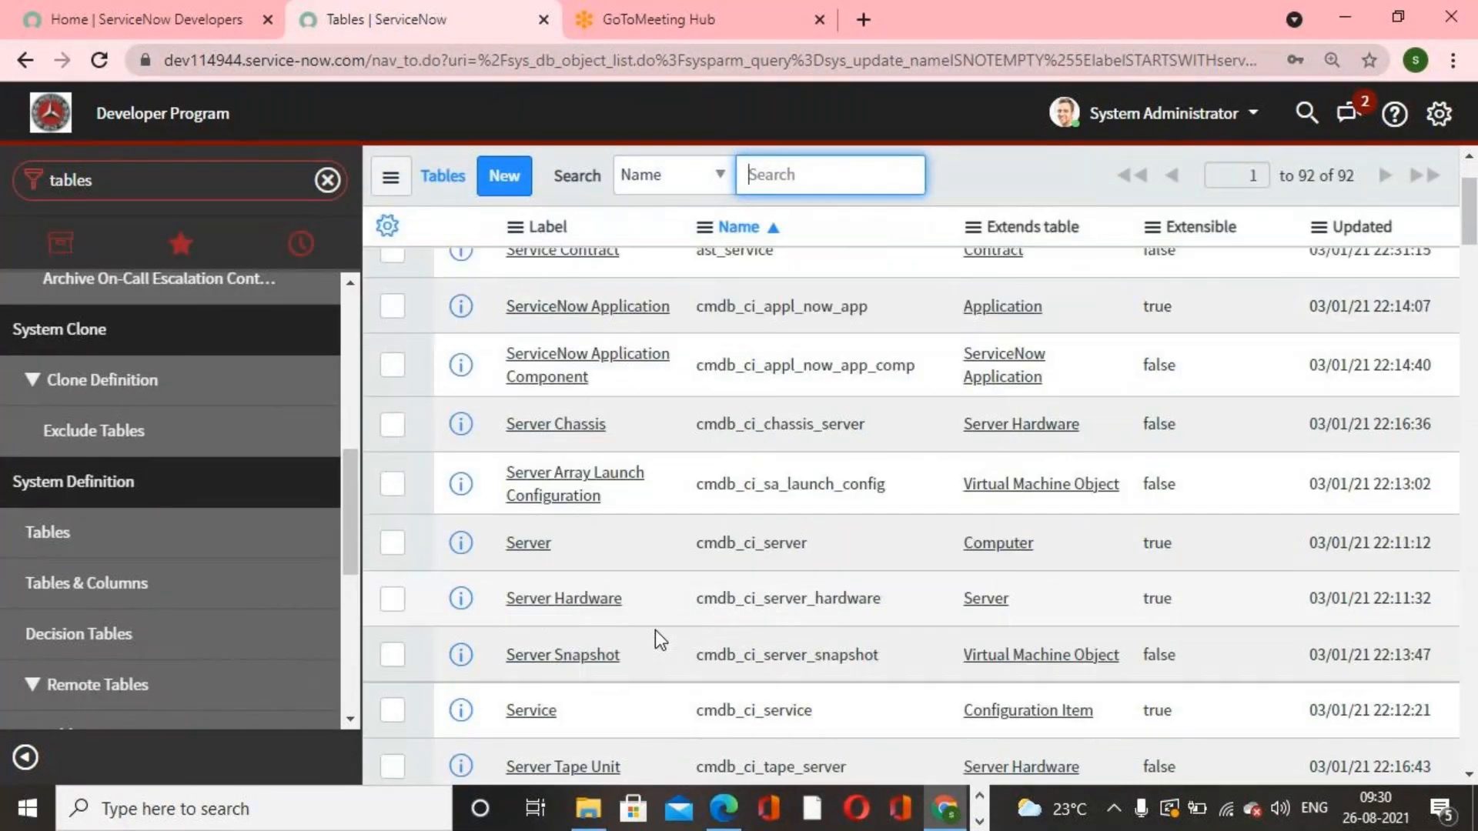
scroll(654, 629, up, 2)
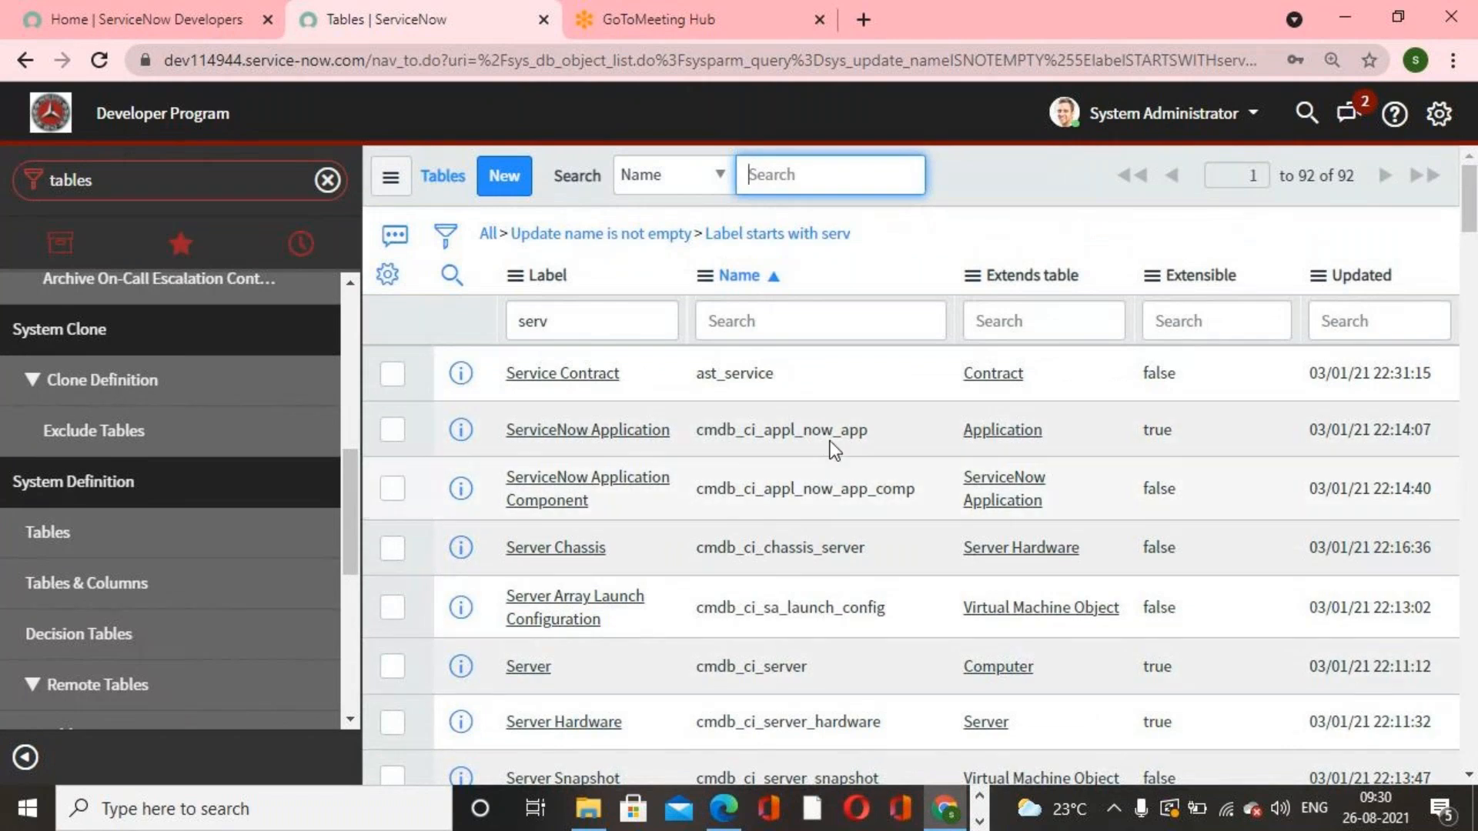
click(1363, 276)
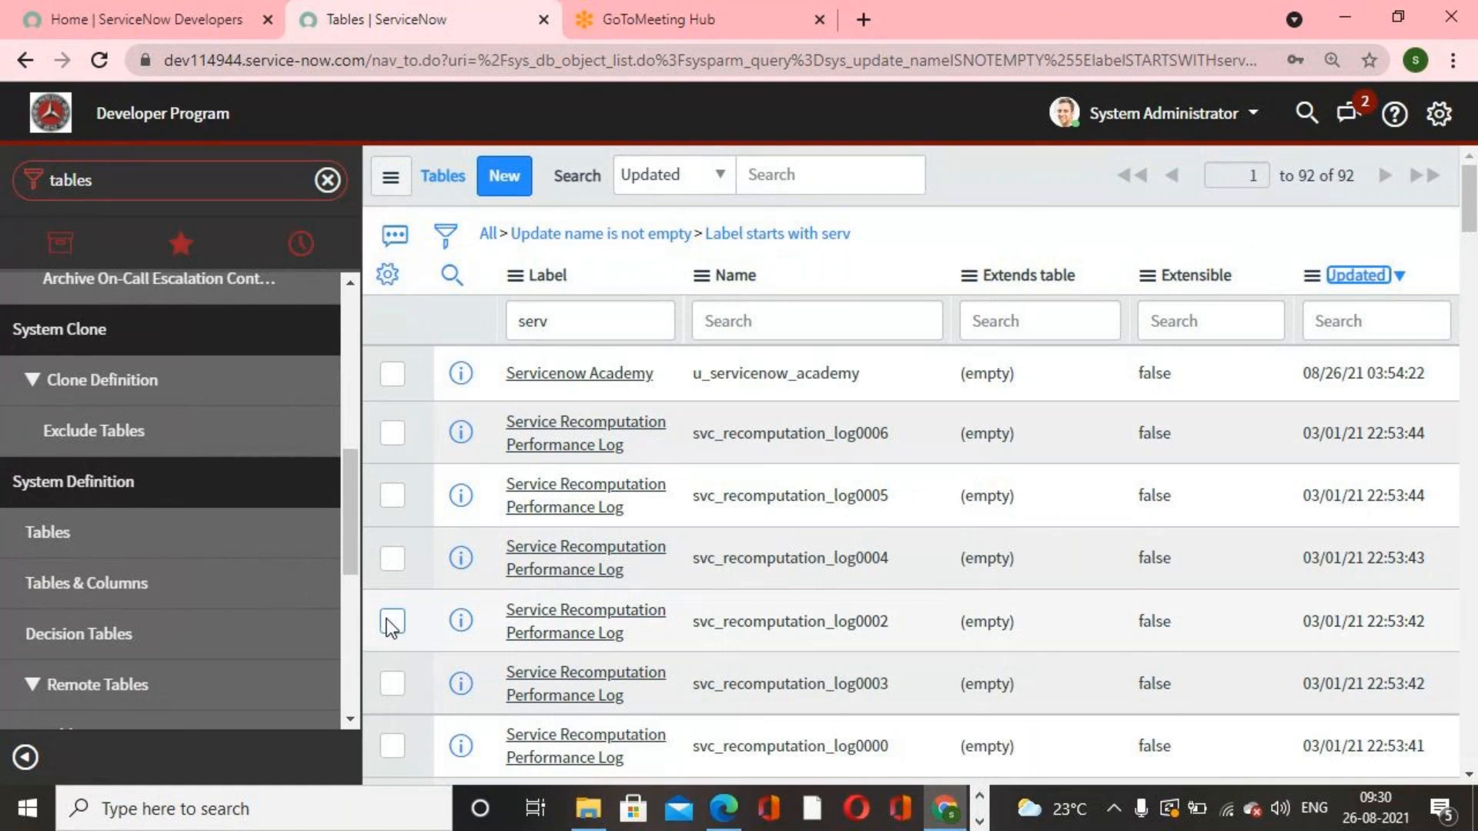
click(593, 377)
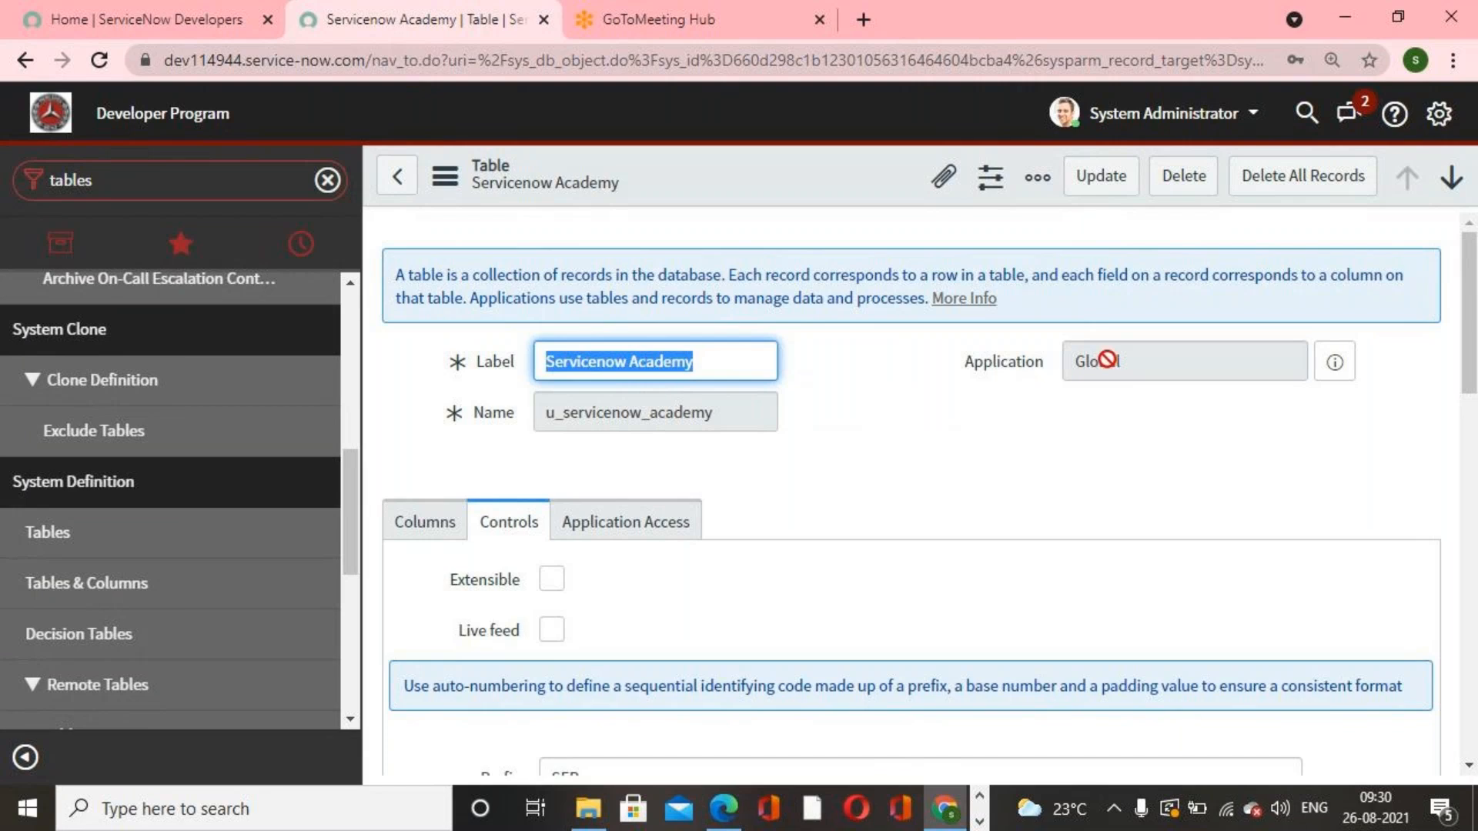
click(1275, 180)
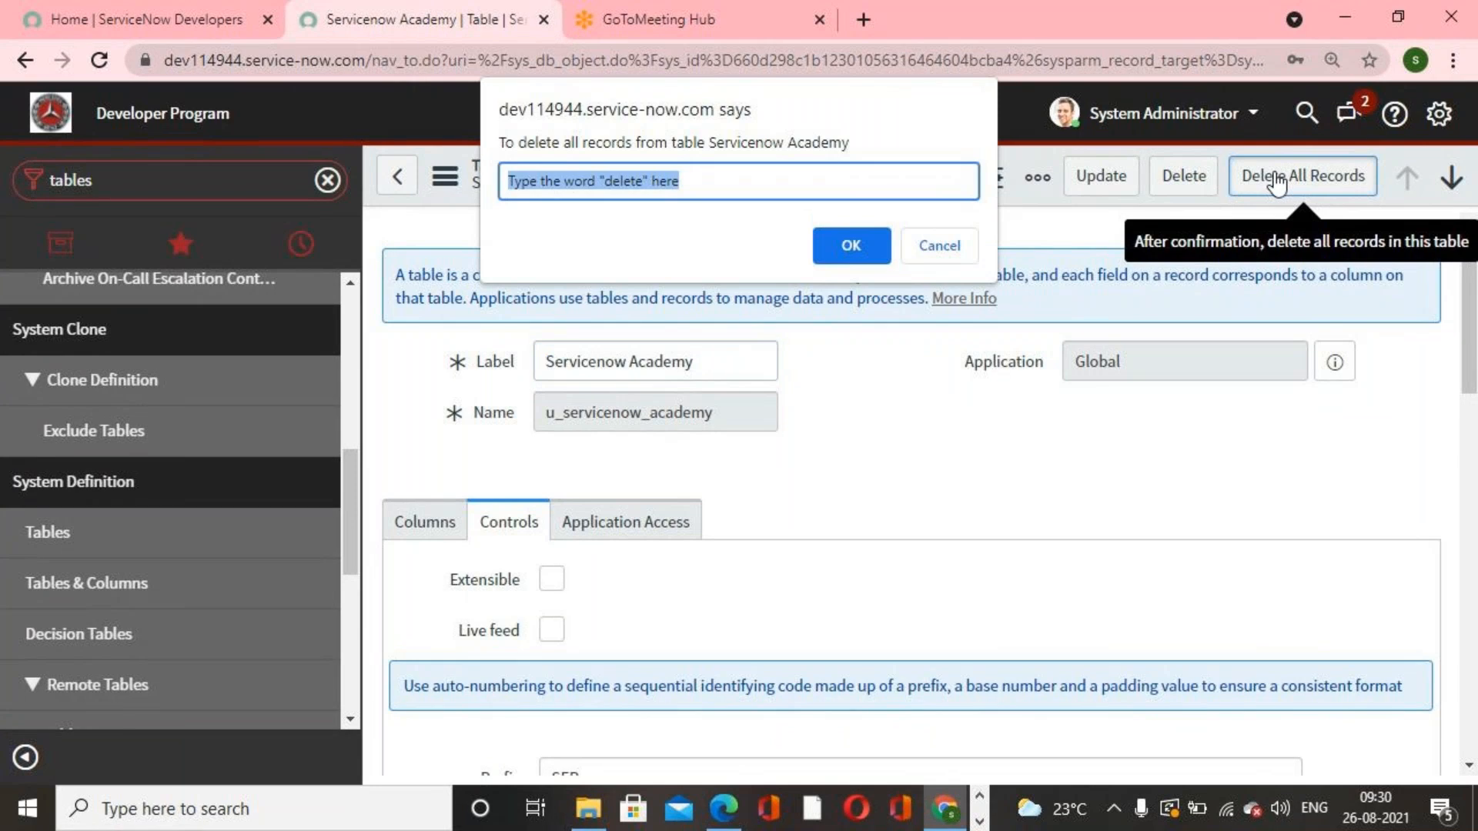
text(delete)
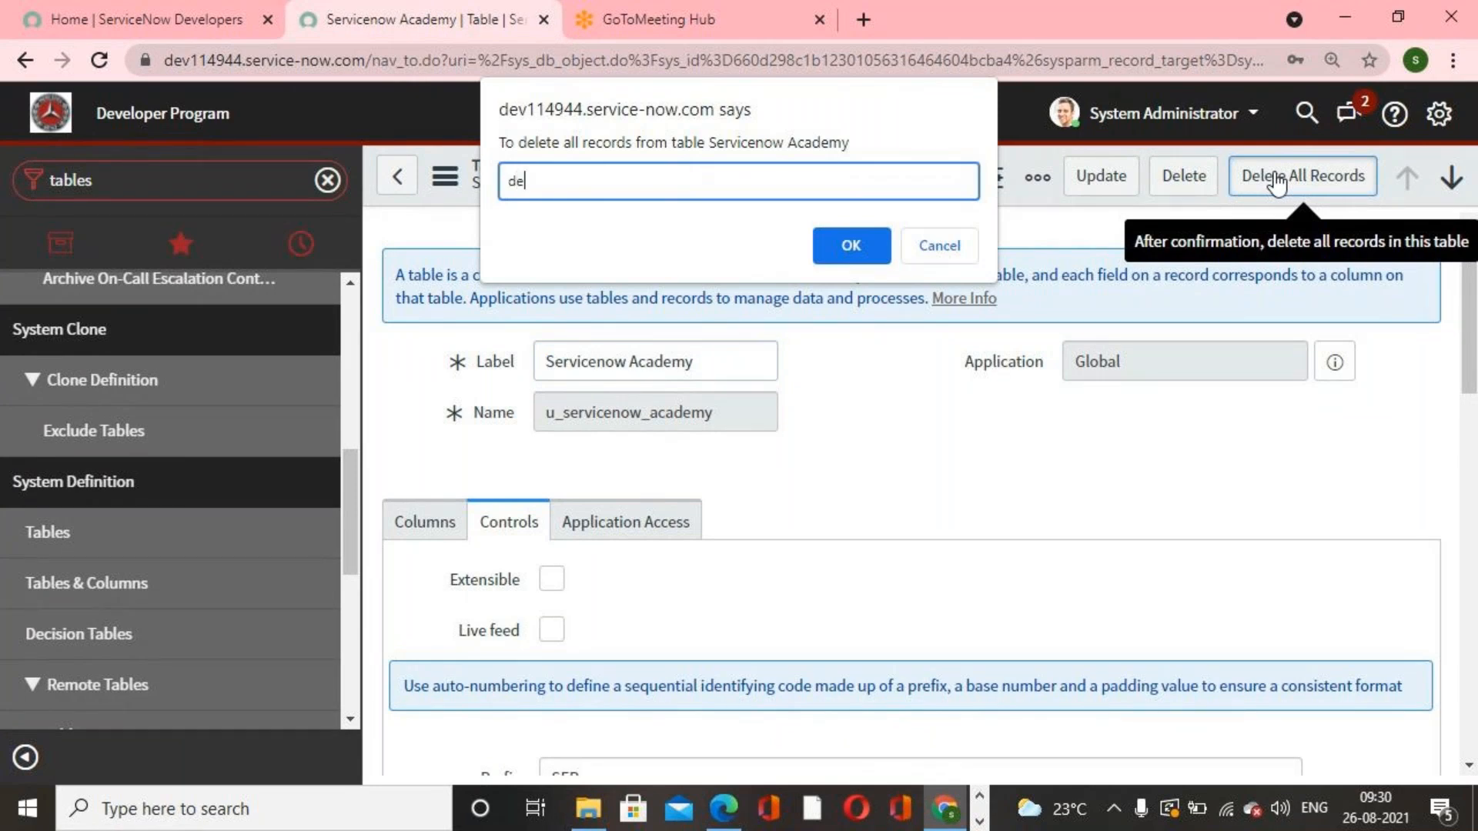
key(Return)
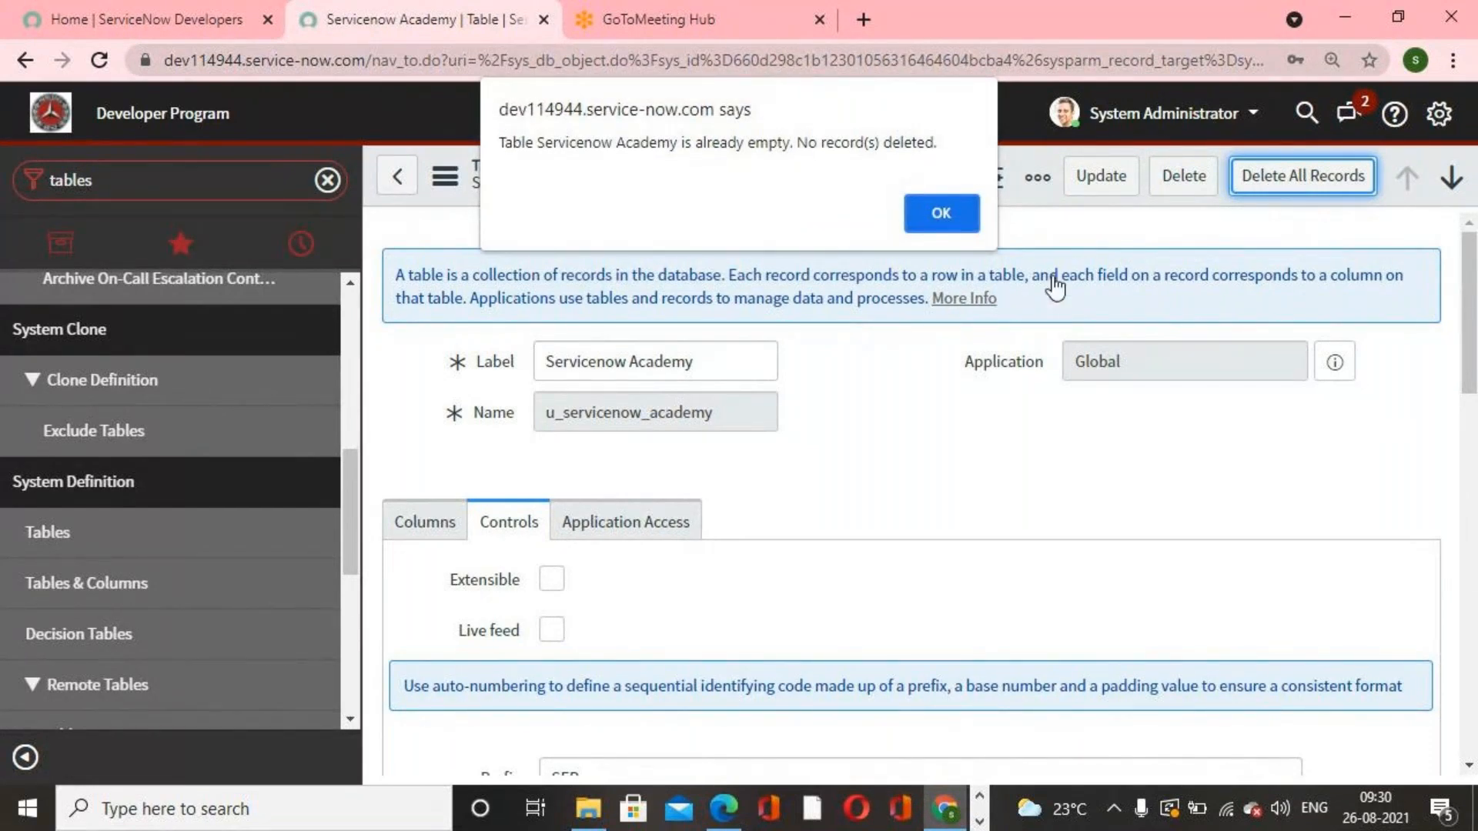
Step: Delete the Servicenow Academy table itself, confirming with the word delete, and reopen the Tables list
mouse_move(947, 808)
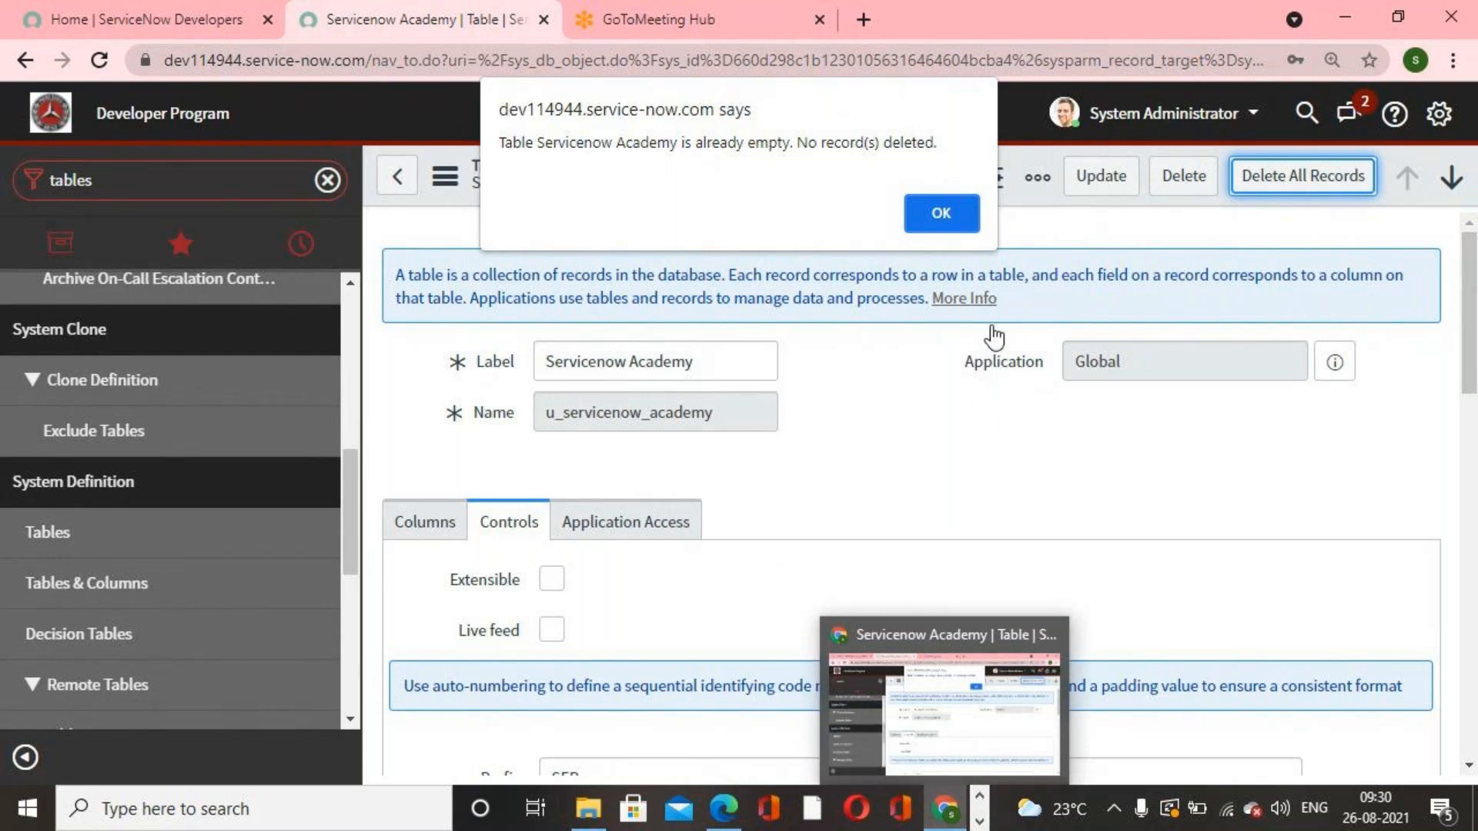
click(940, 209)
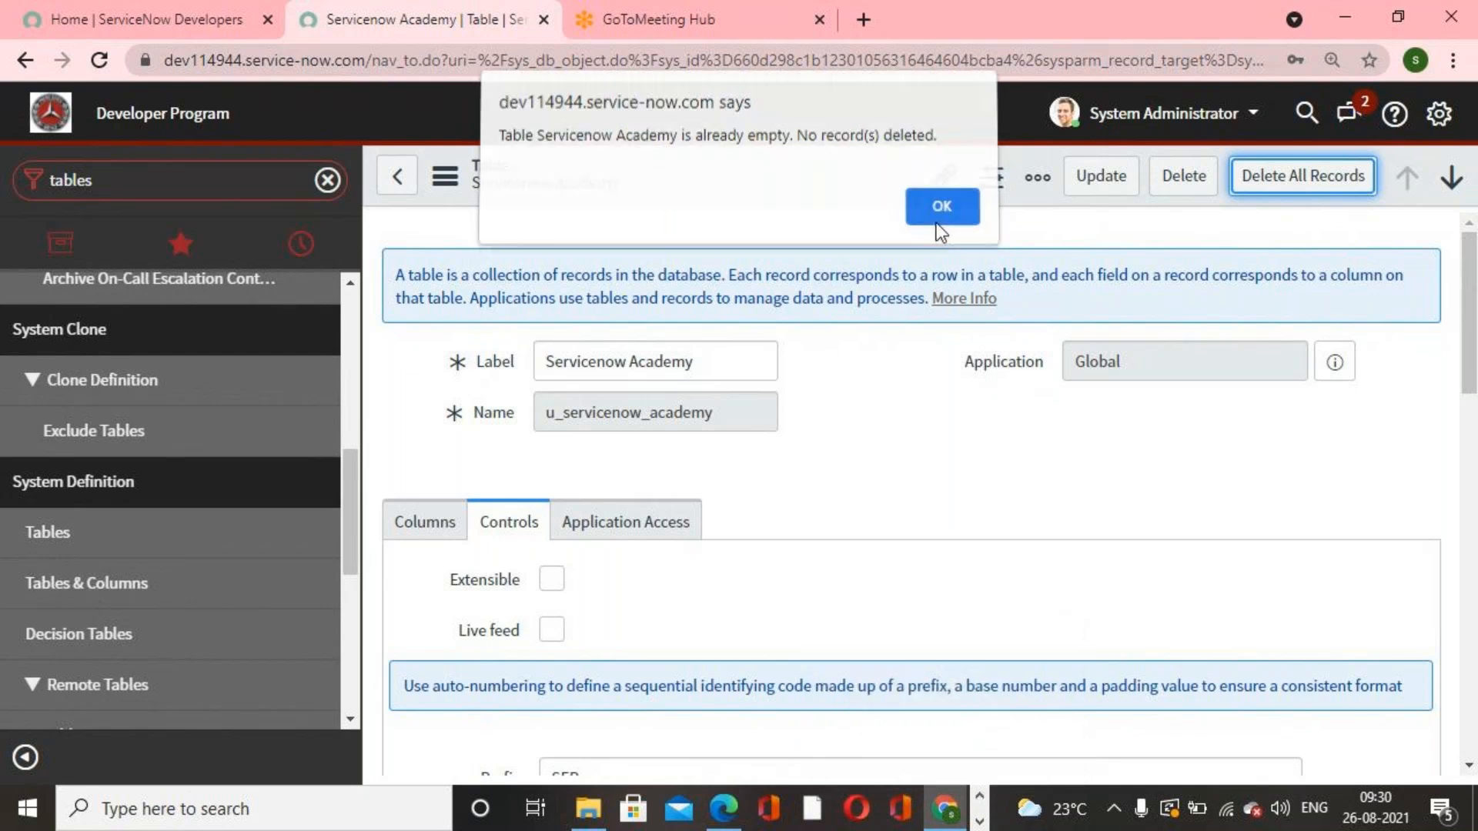
click(1178, 185)
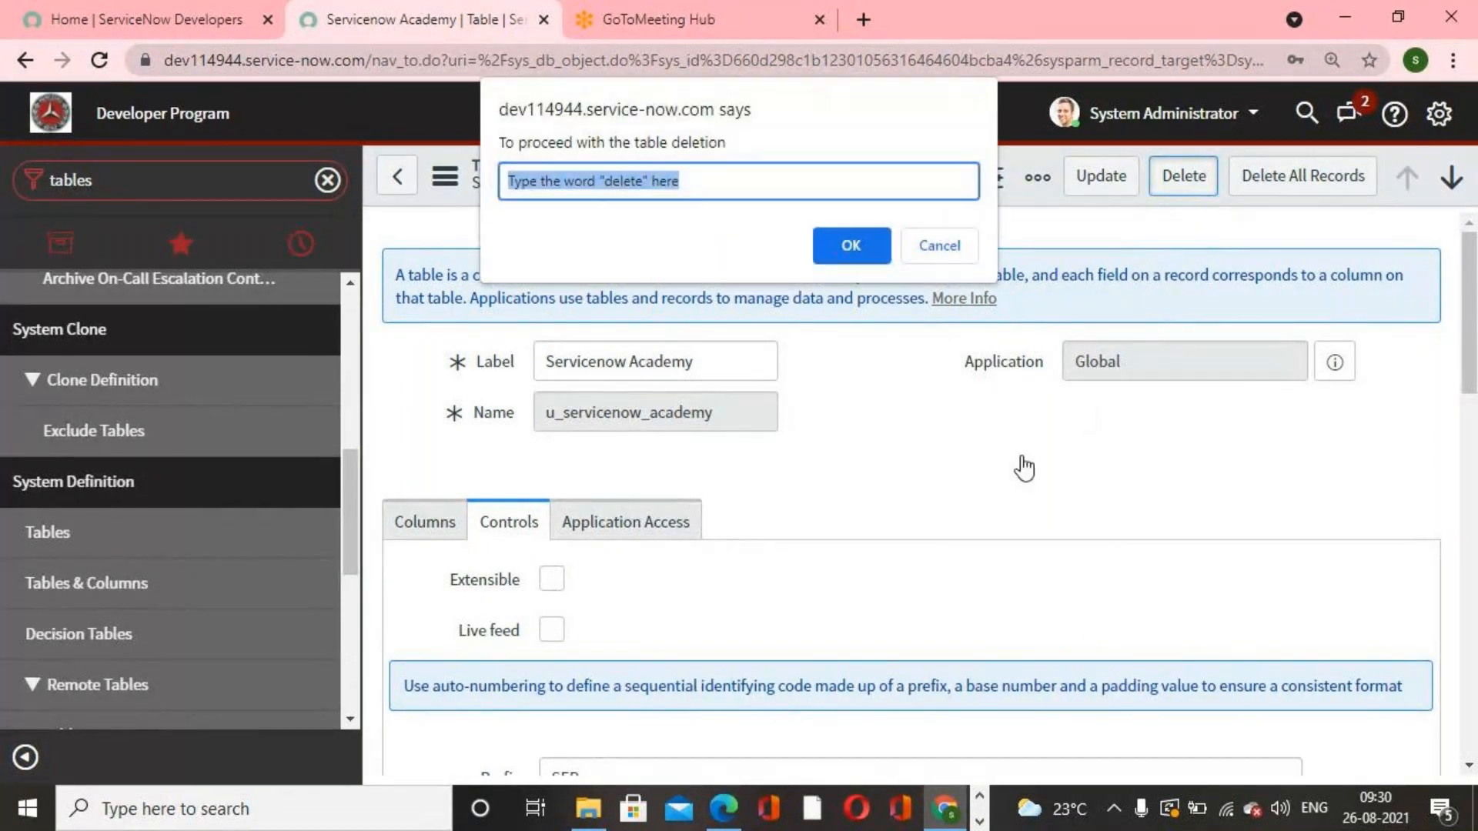
text(delete)
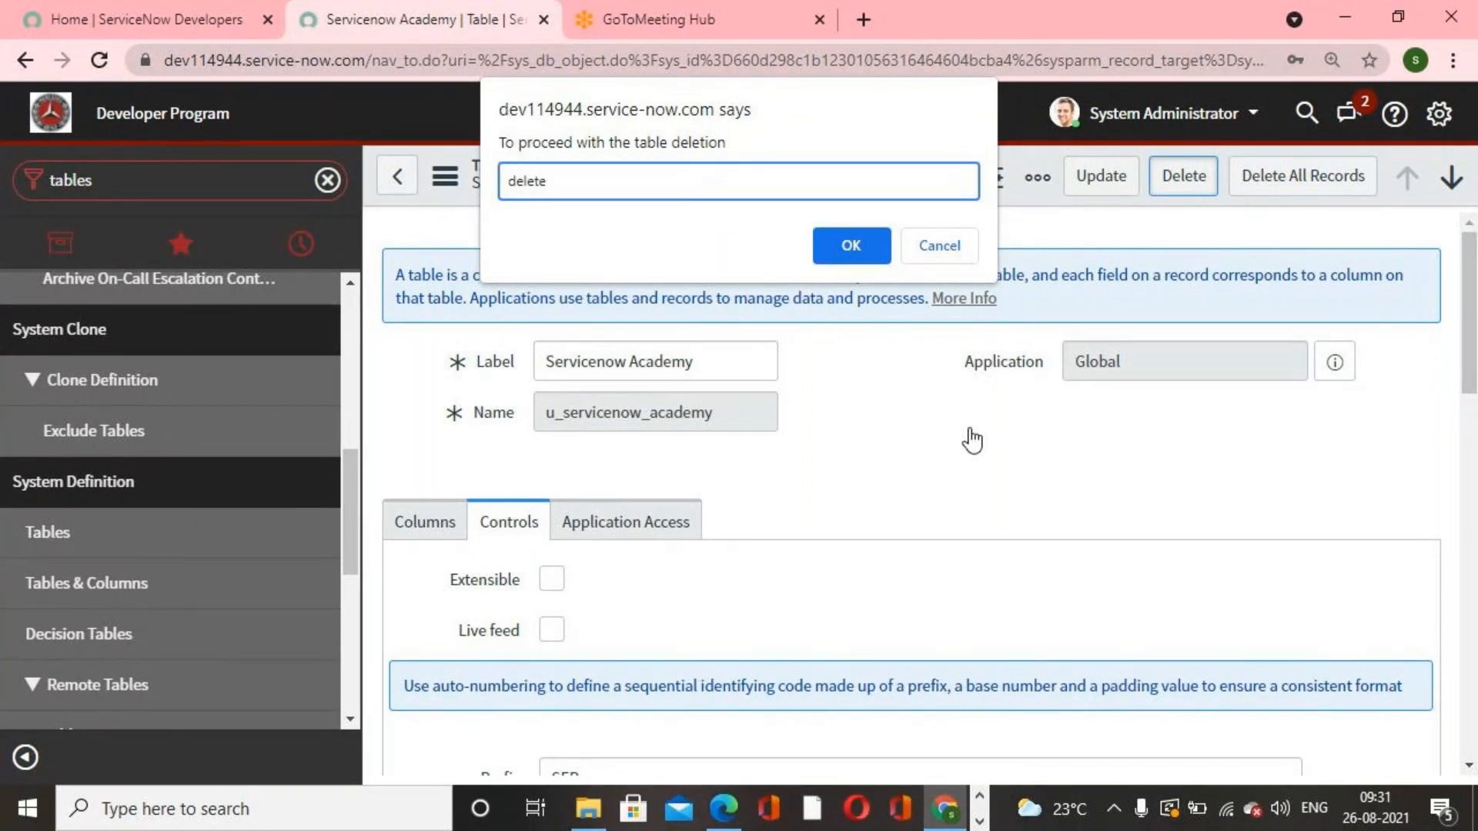
key(Return)
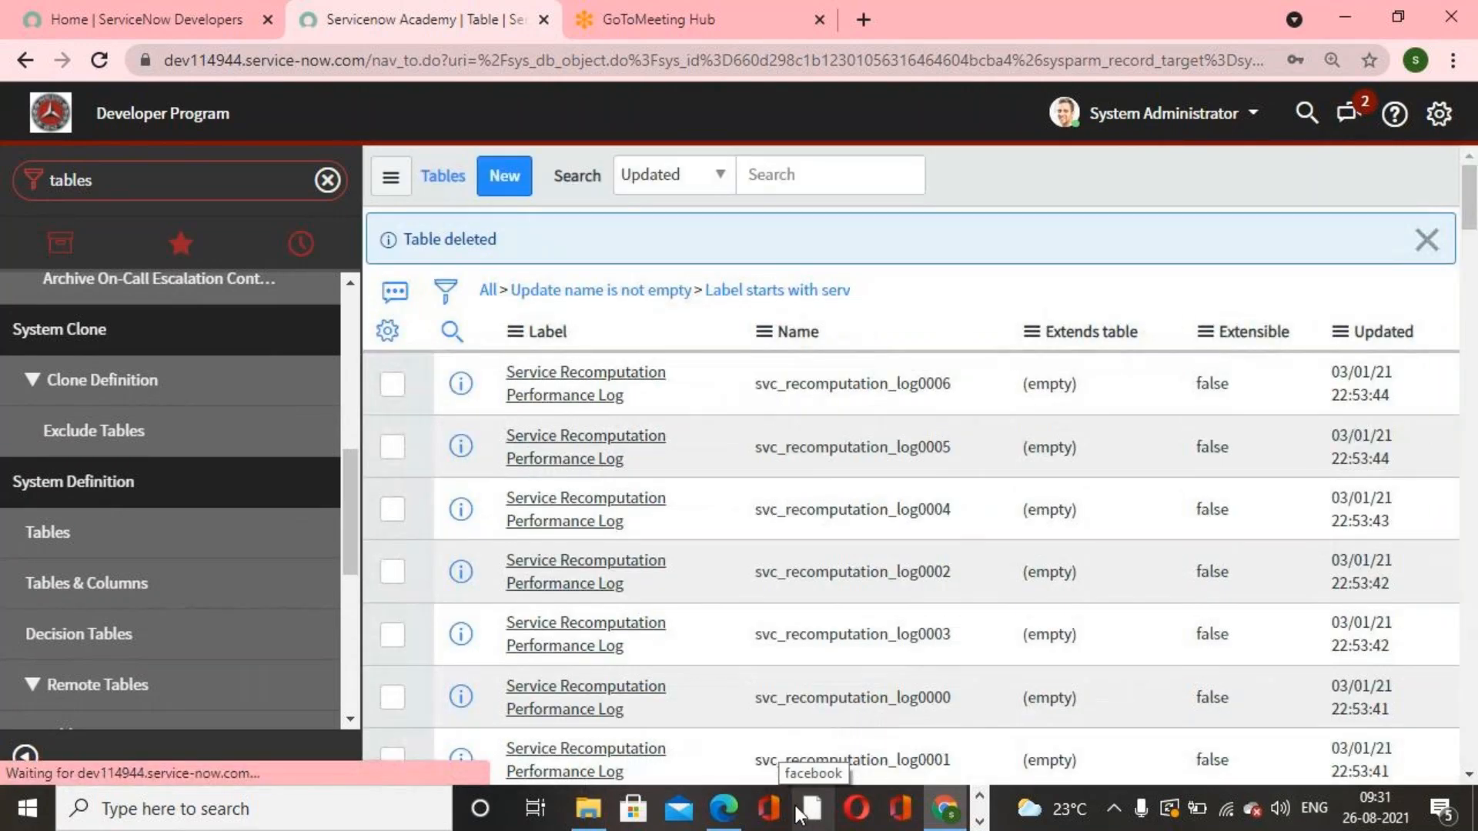
click(57, 525)
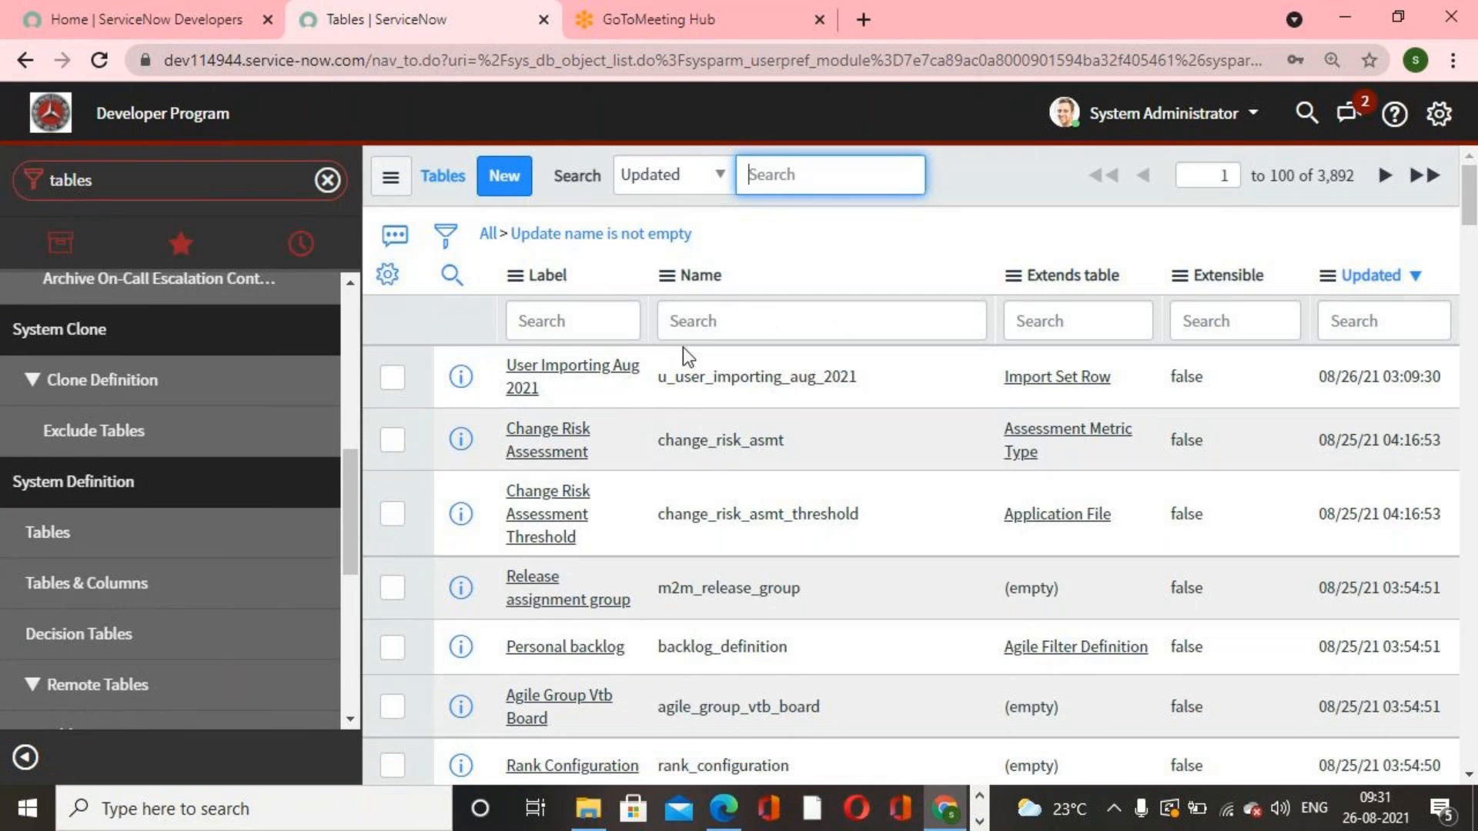
Step: Filter the Tables list to names starting with incident
click(678, 316)
text(inc)
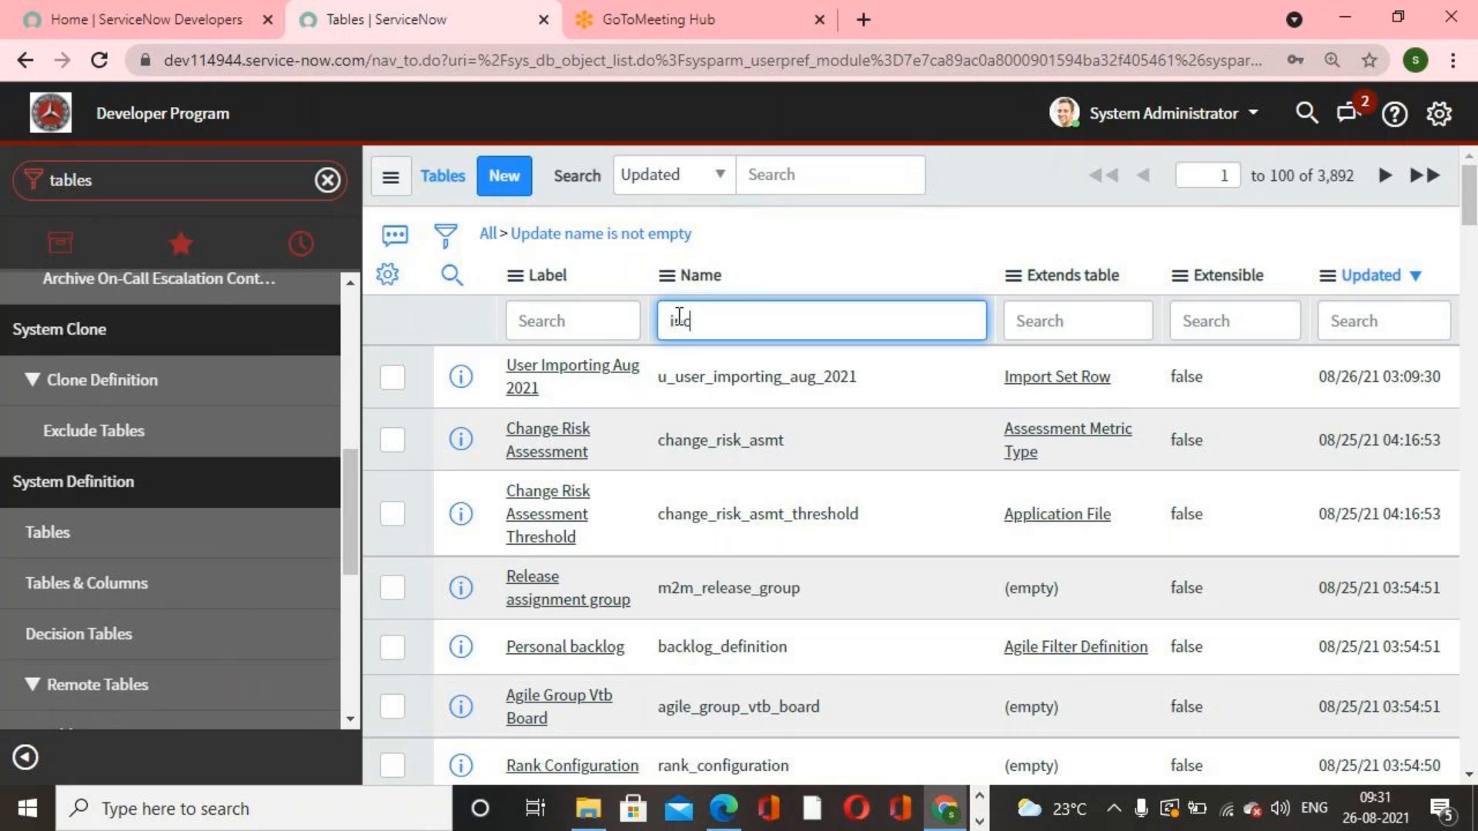
text(ident)
key(Return)
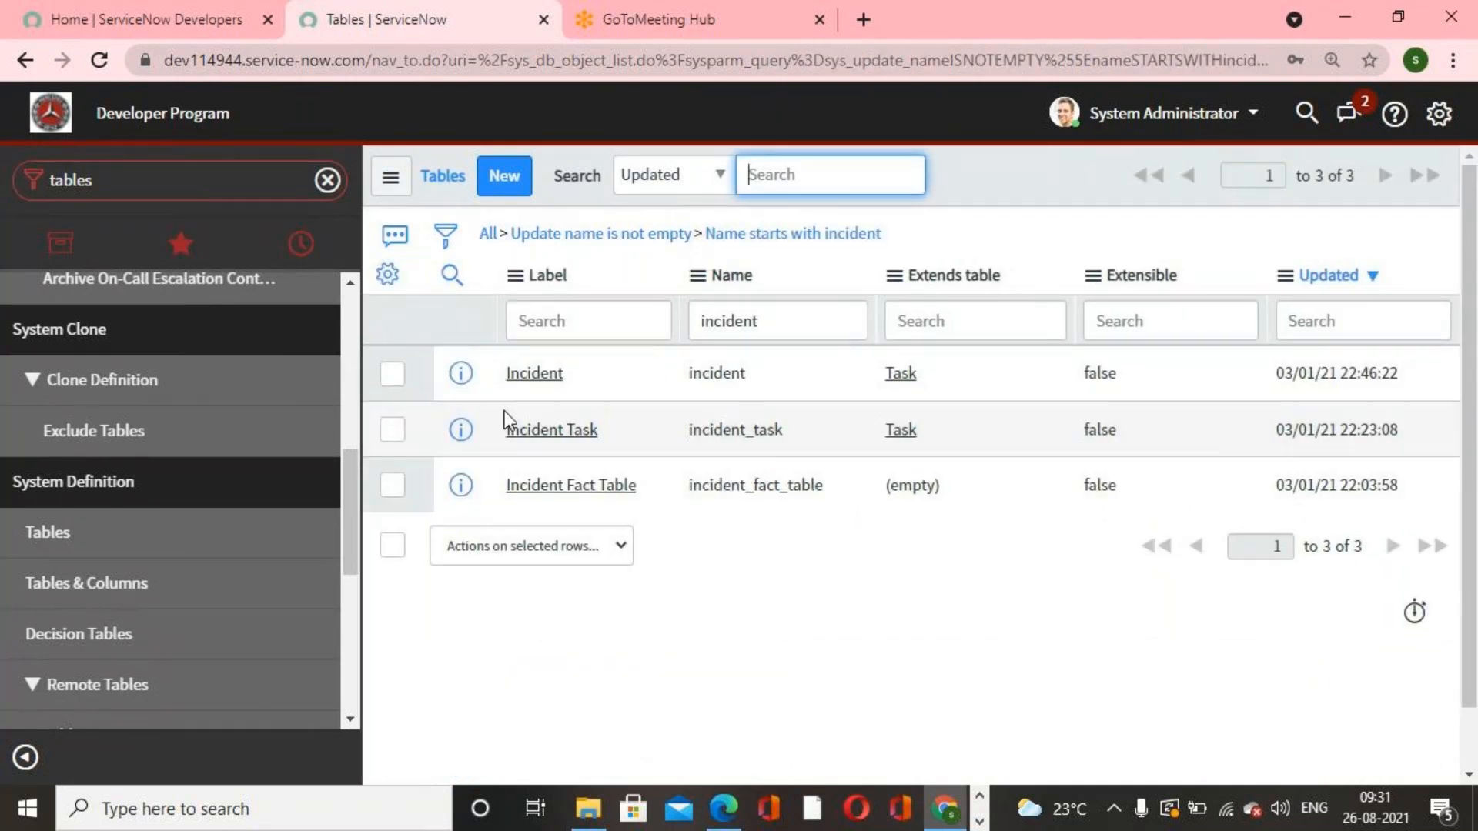
Step: Open the Incident table definition and go back to the Tables list
click(538, 376)
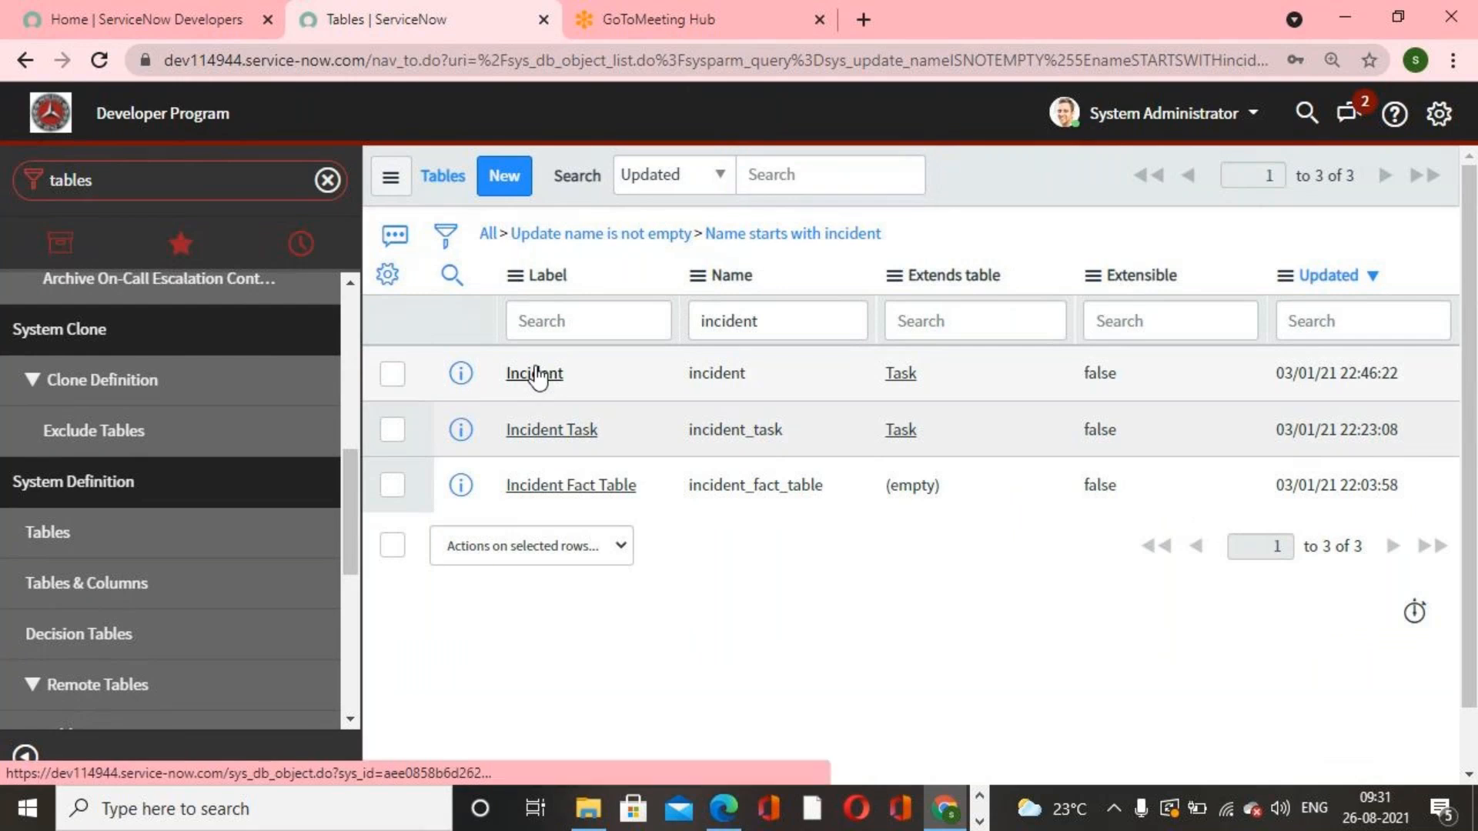
click(537, 376)
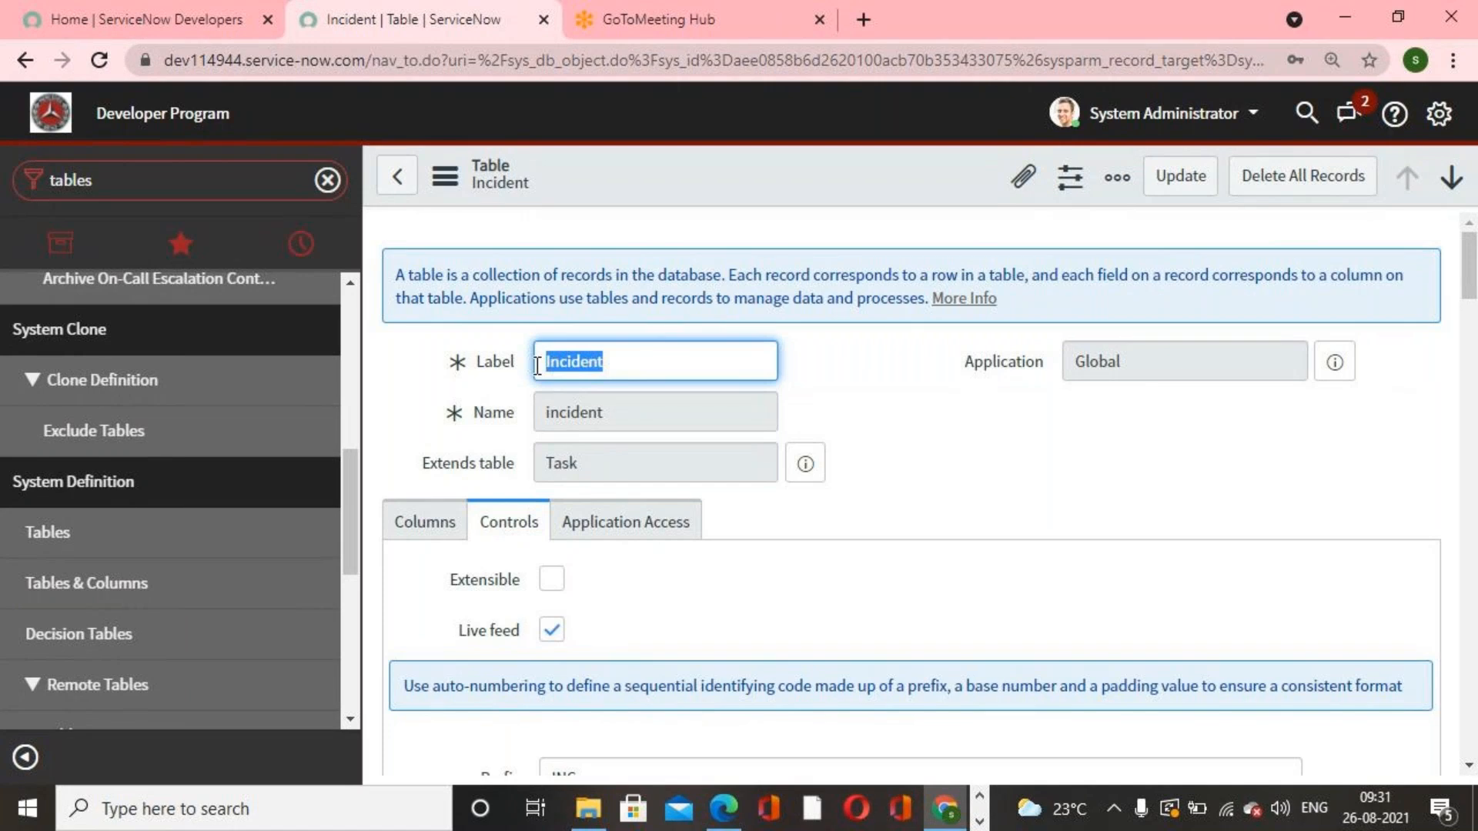
click(840, 366)
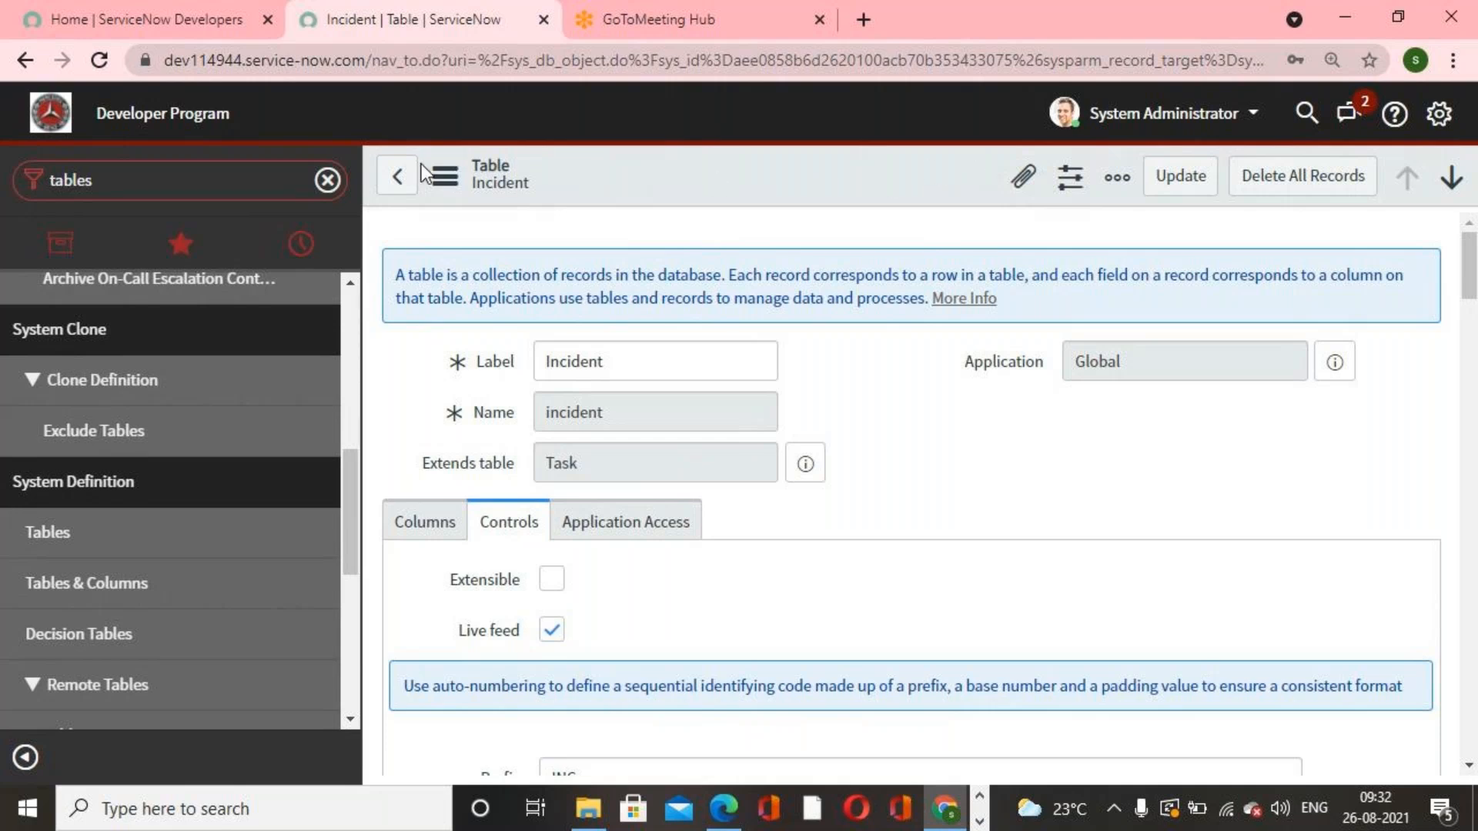
click(389, 180)
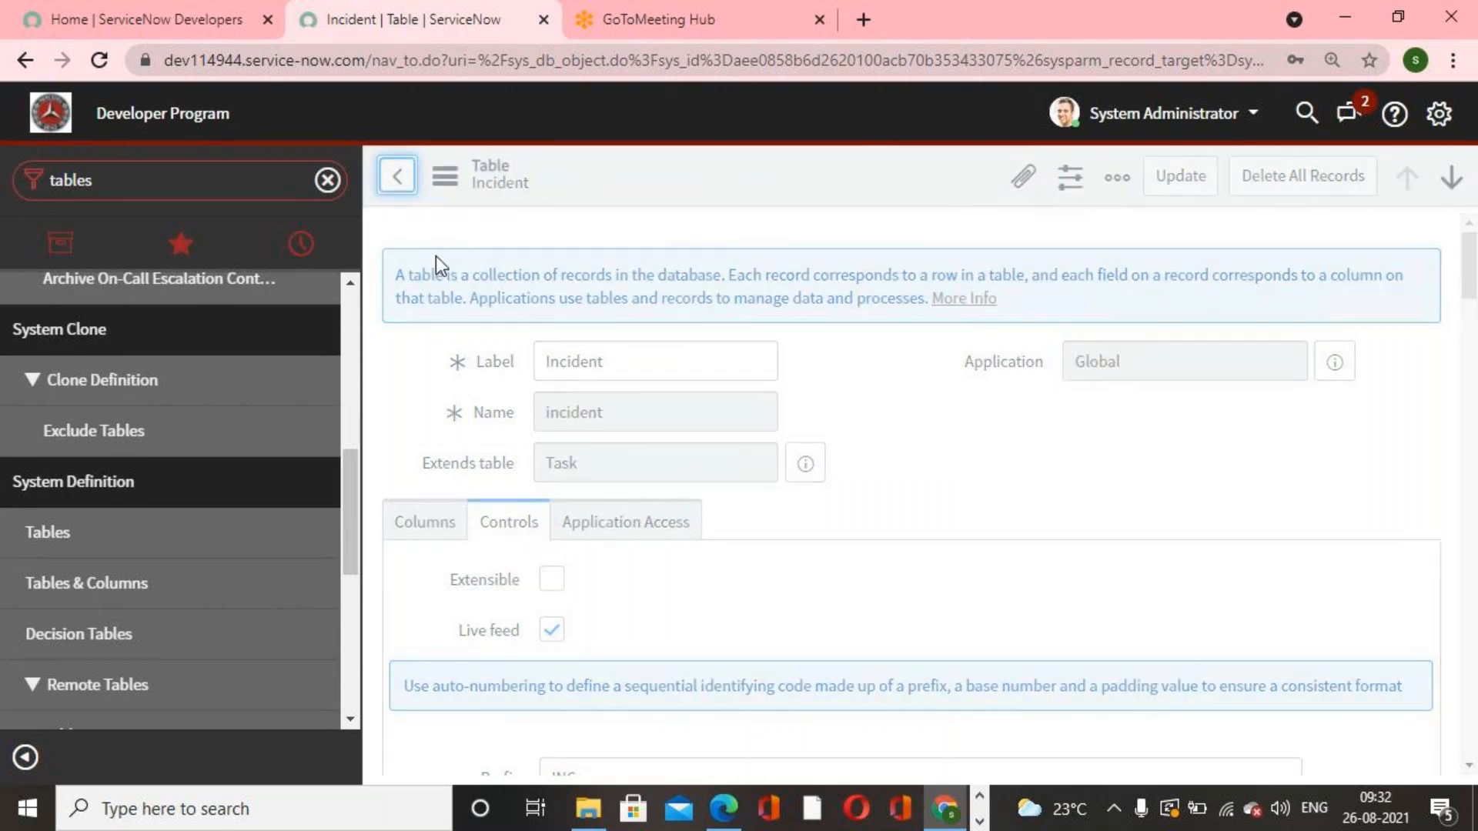
Step: Filter the navigator for incide and open the All incidents list
scroll(204, 496, up, 3)
double_click(209, 181)
key(BackSpace)
text(incide)
scroll(149, 422, up, 3)
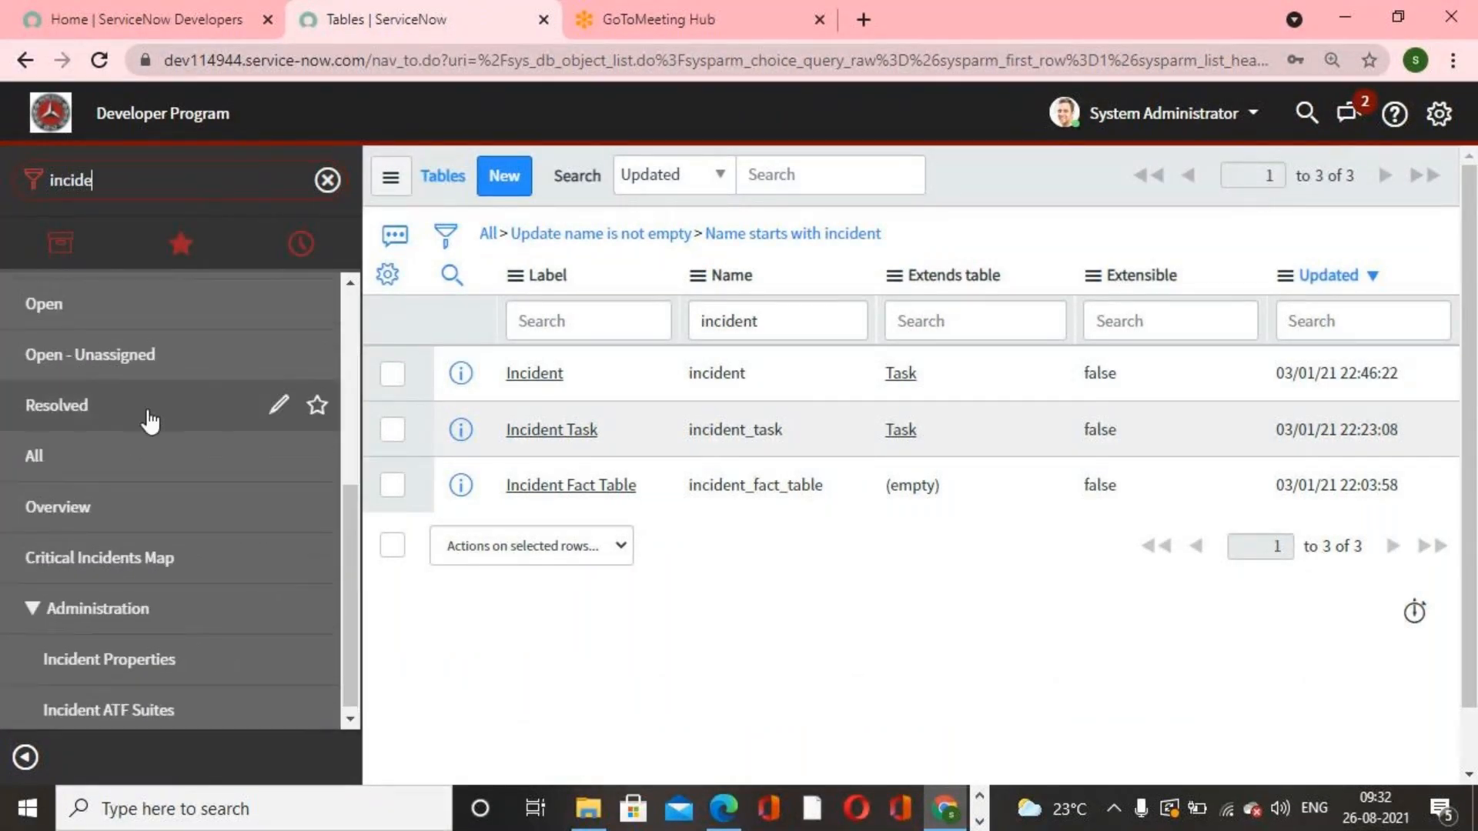
scroll(137, 494, down, 1)
scroll(137, 494, down, 2)
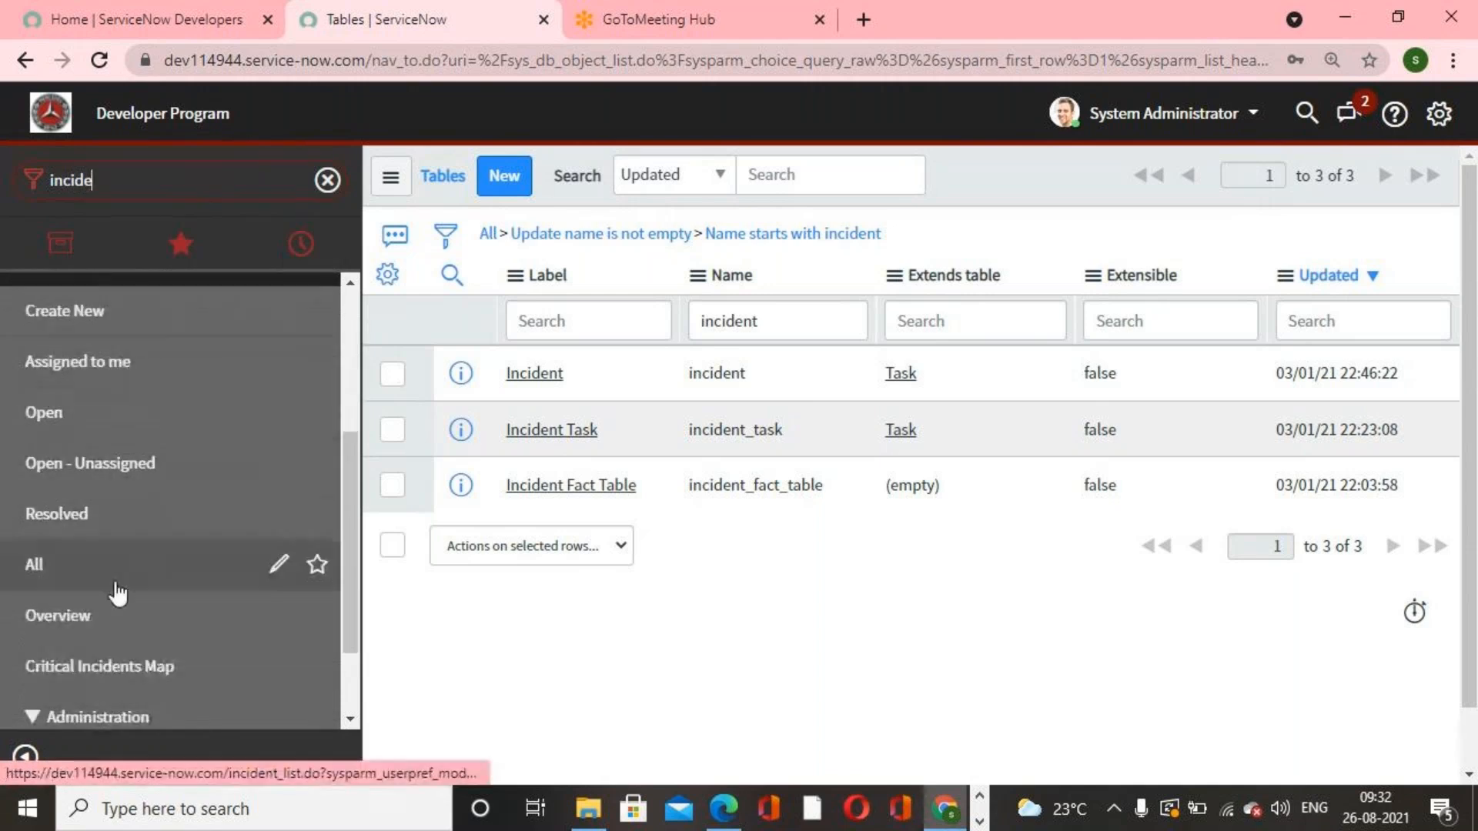
click(111, 585)
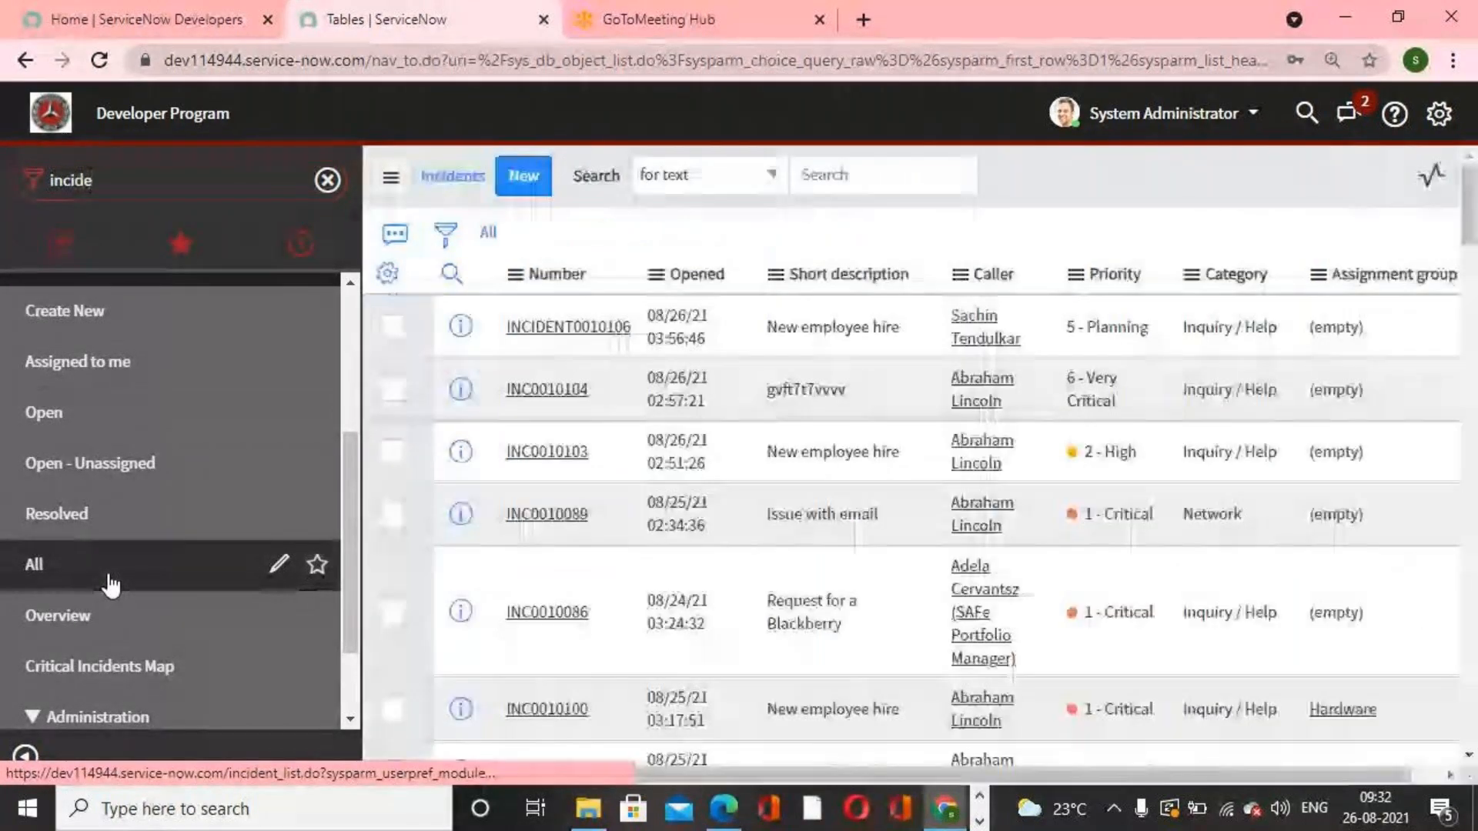
Step: Delete incident INC0000017 through the selected-rows action, confirming with Delete
scroll(727, 531, down, 10)
scroll(727, 533, down, 10)
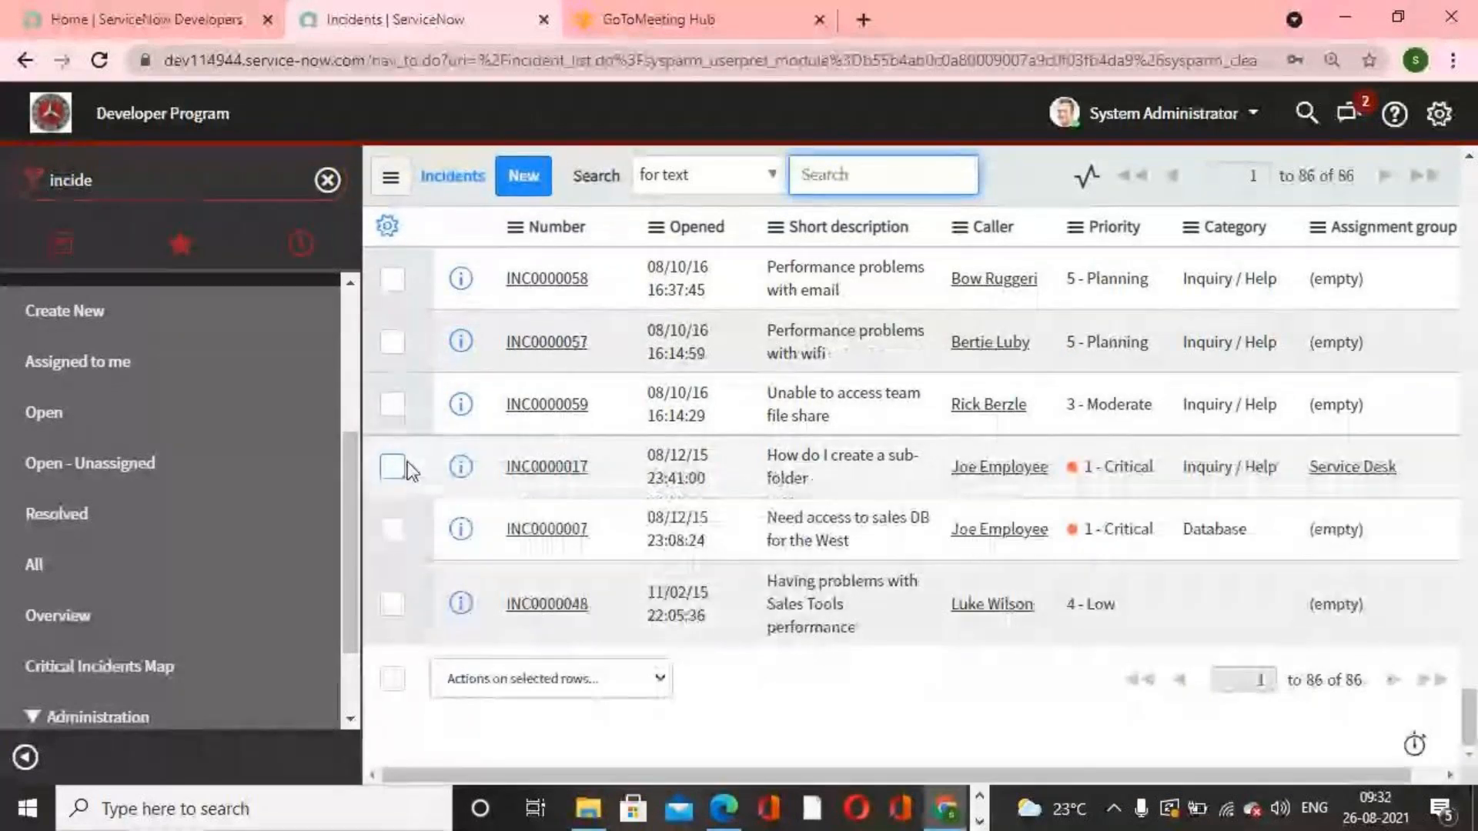
click(393, 466)
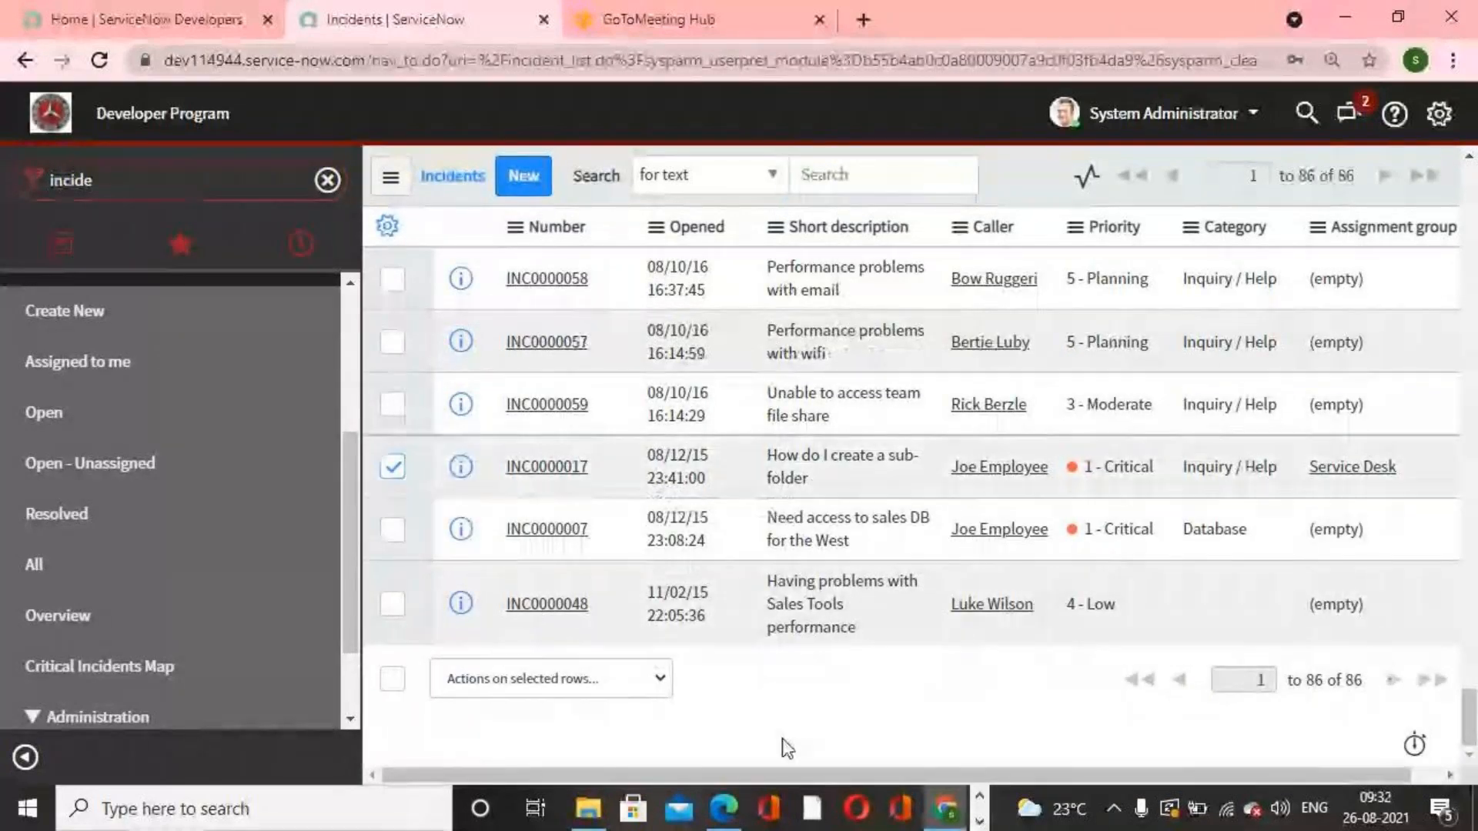
click(662, 680)
click(488, 352)
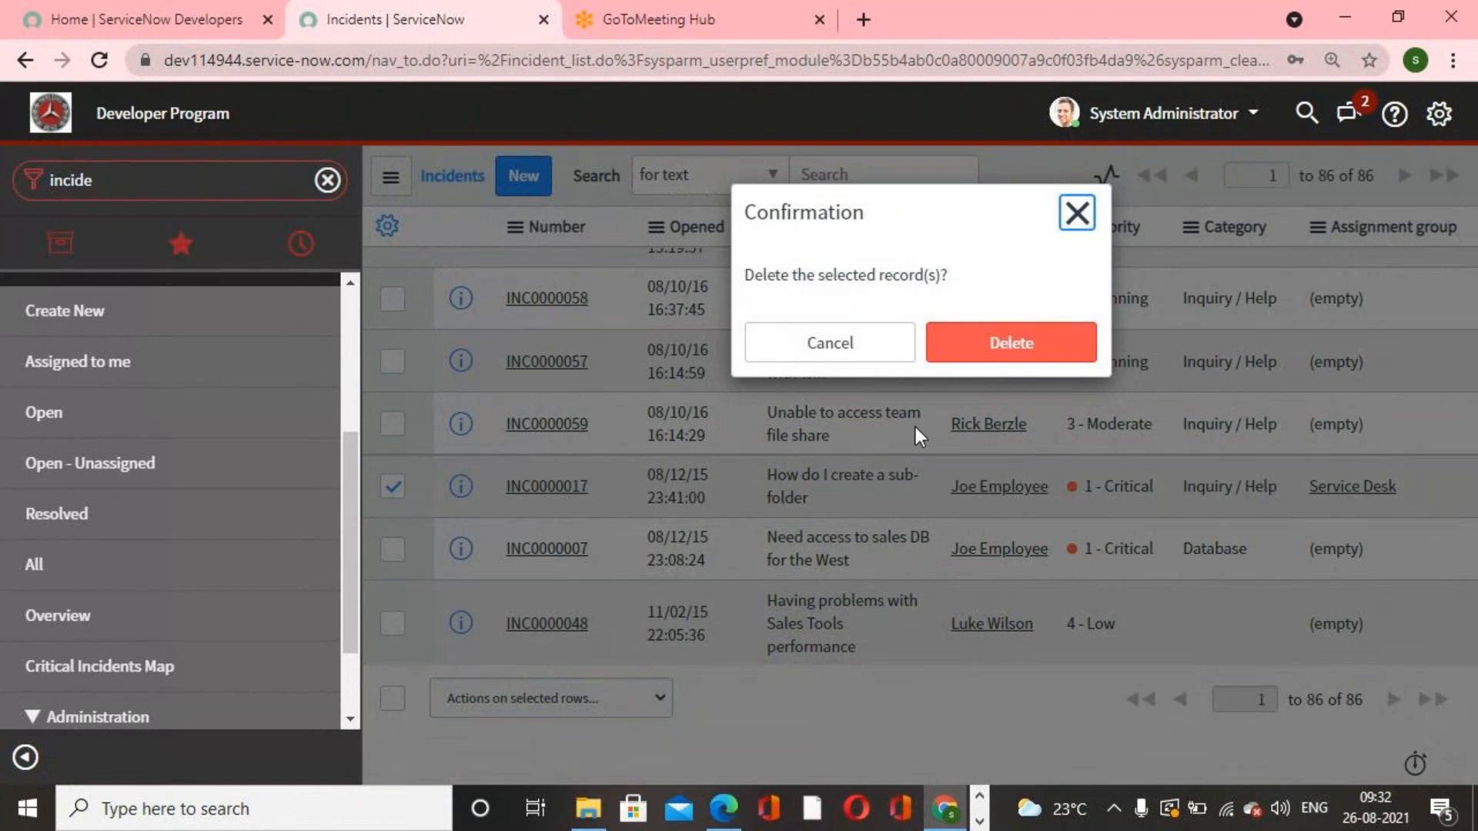
click(985, 350)
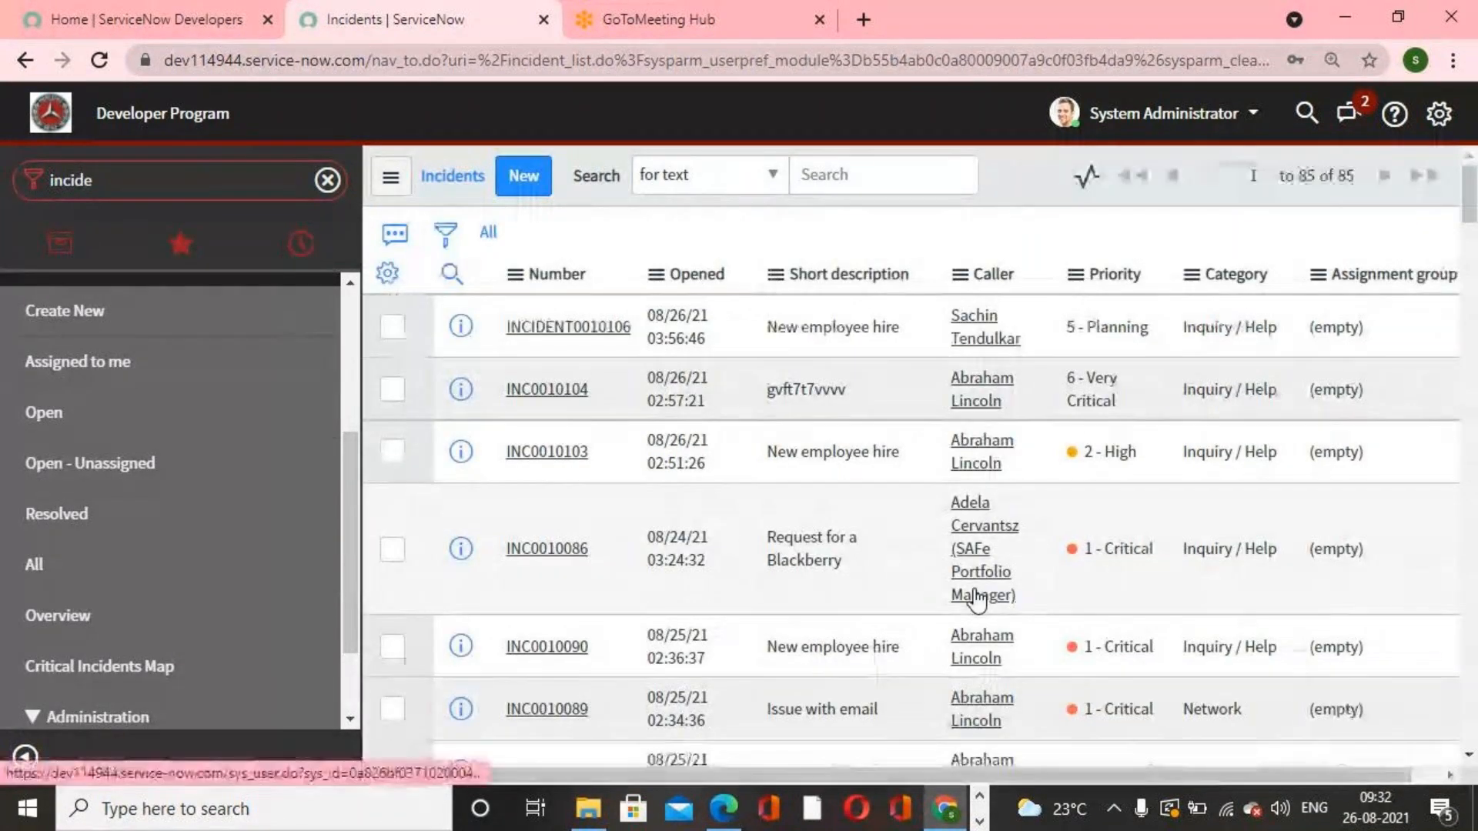
Step: Open the Connect sidebar, close two conversations, and hide the sidebar
scroll(977, 600, up, 15)
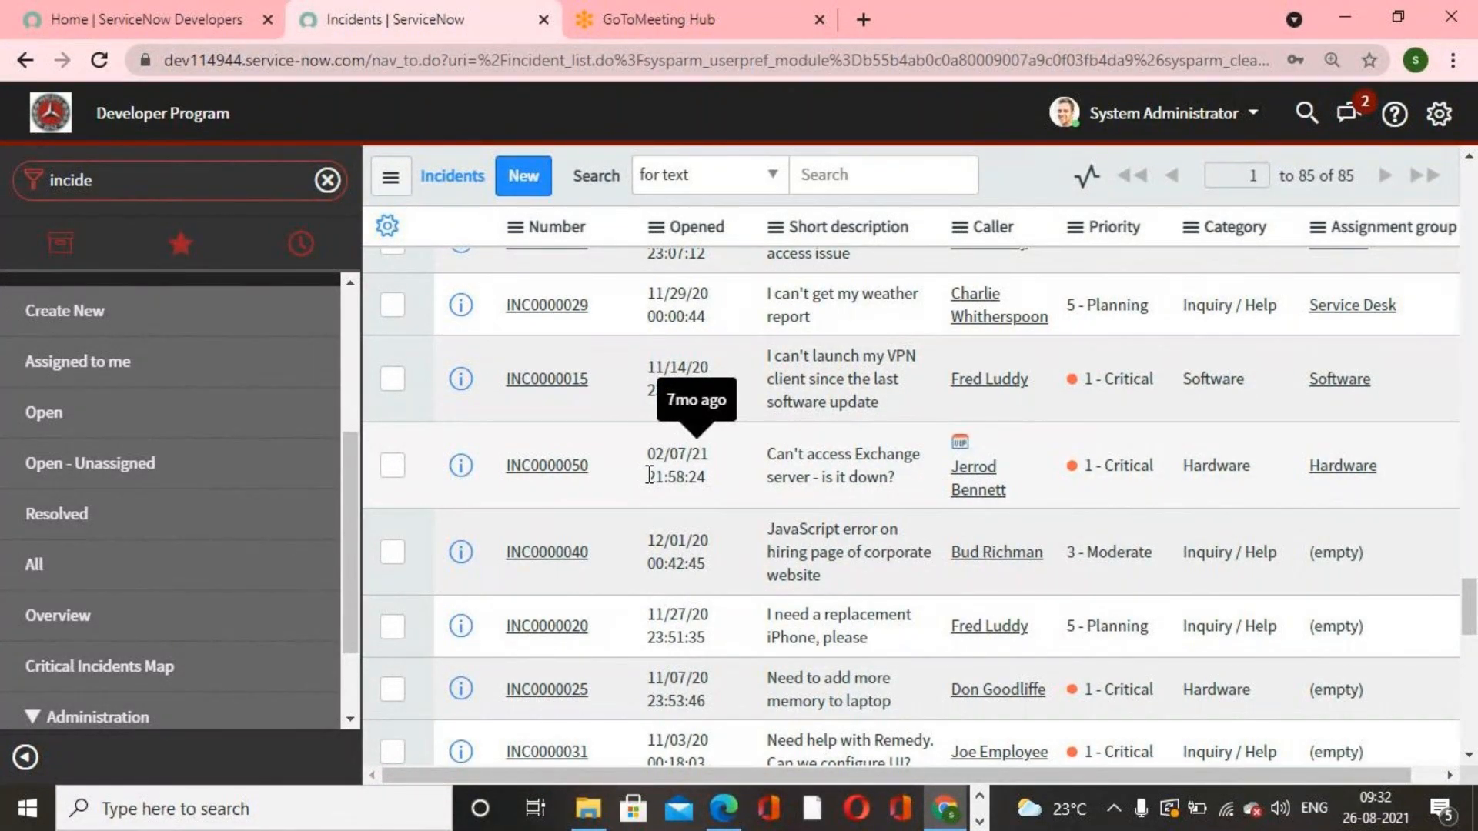
click(1349, 122)
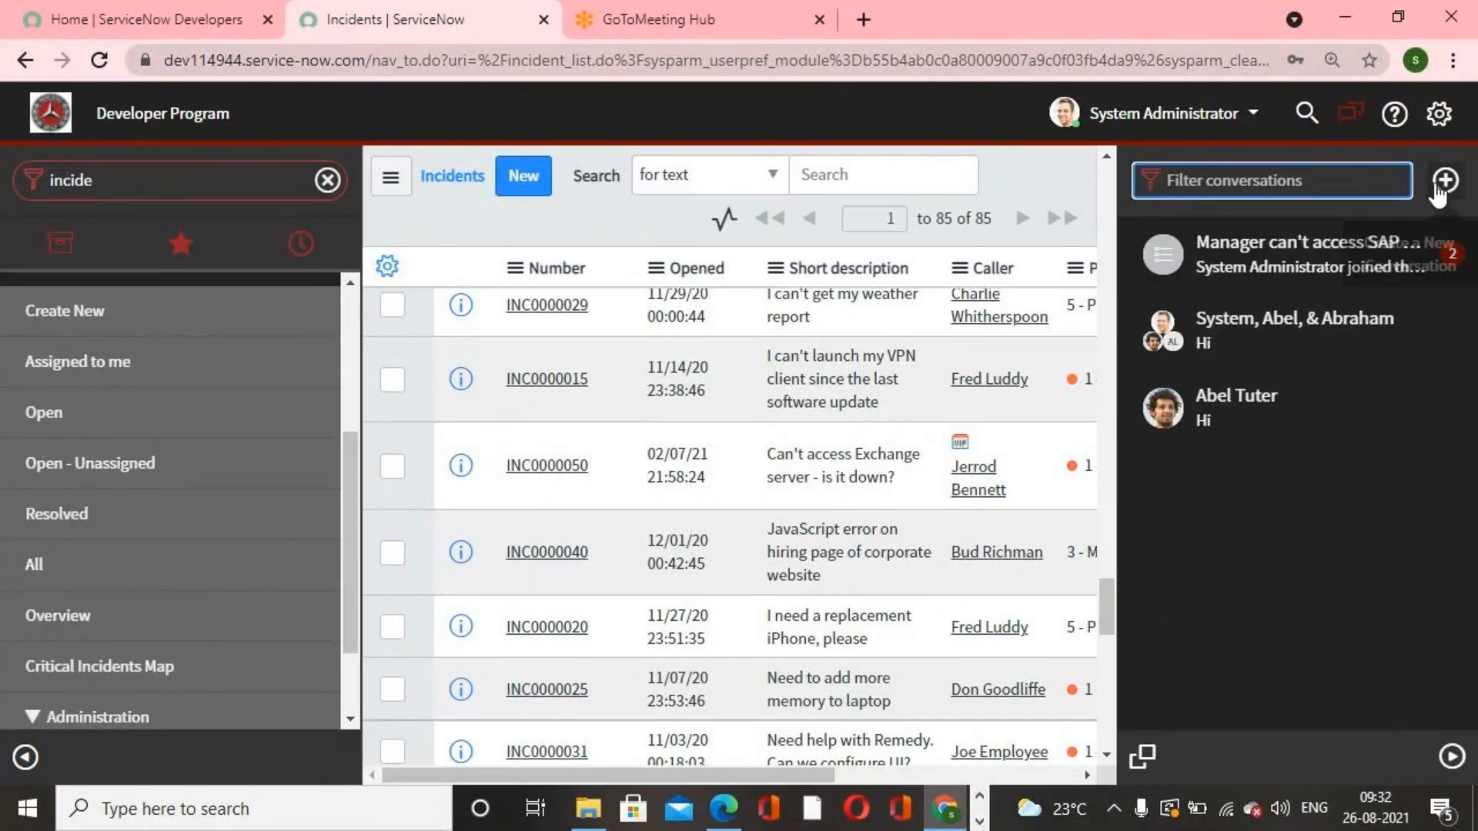
click(1446, 258)
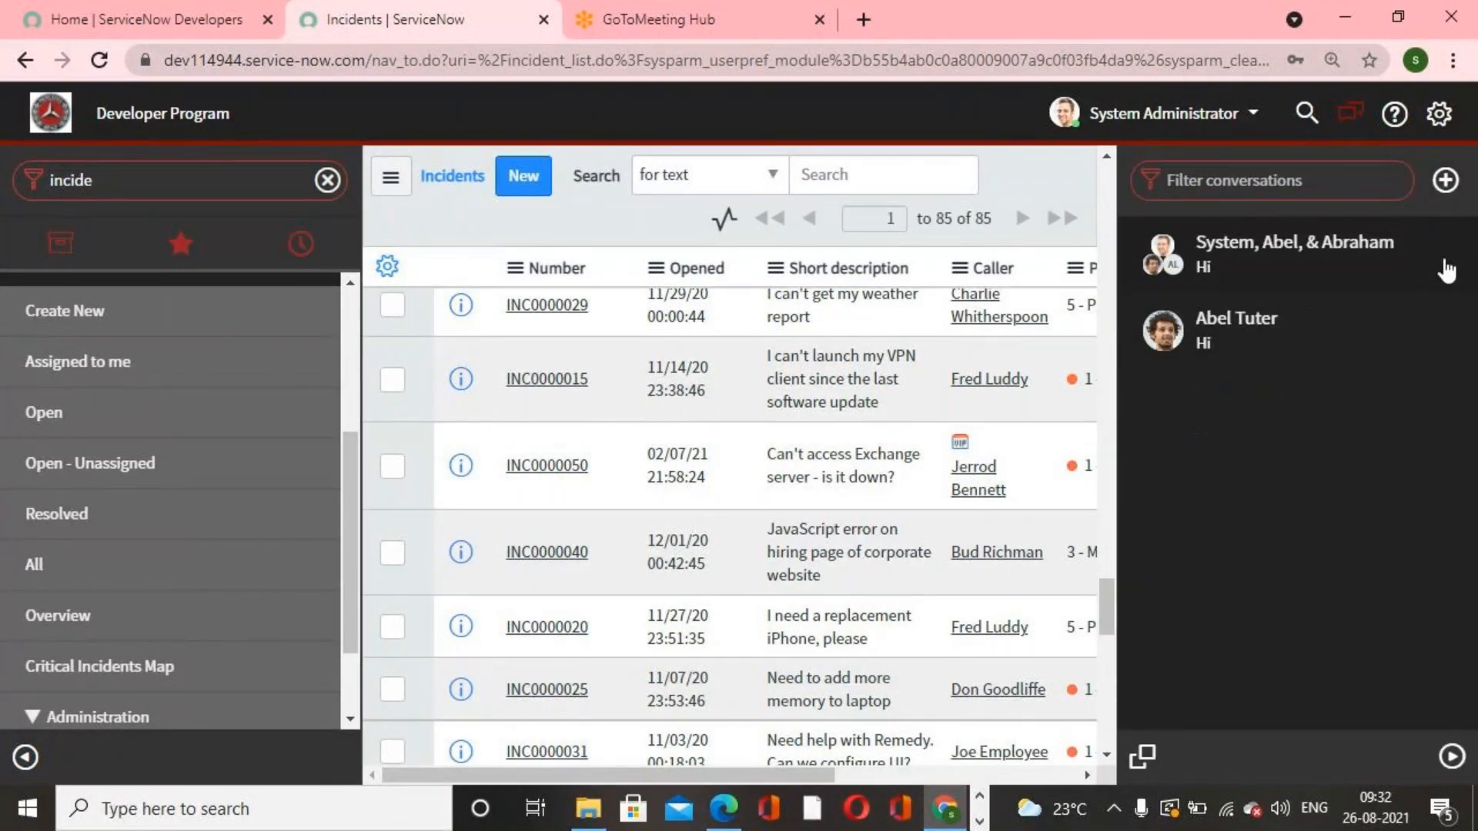
click(1447, 254)
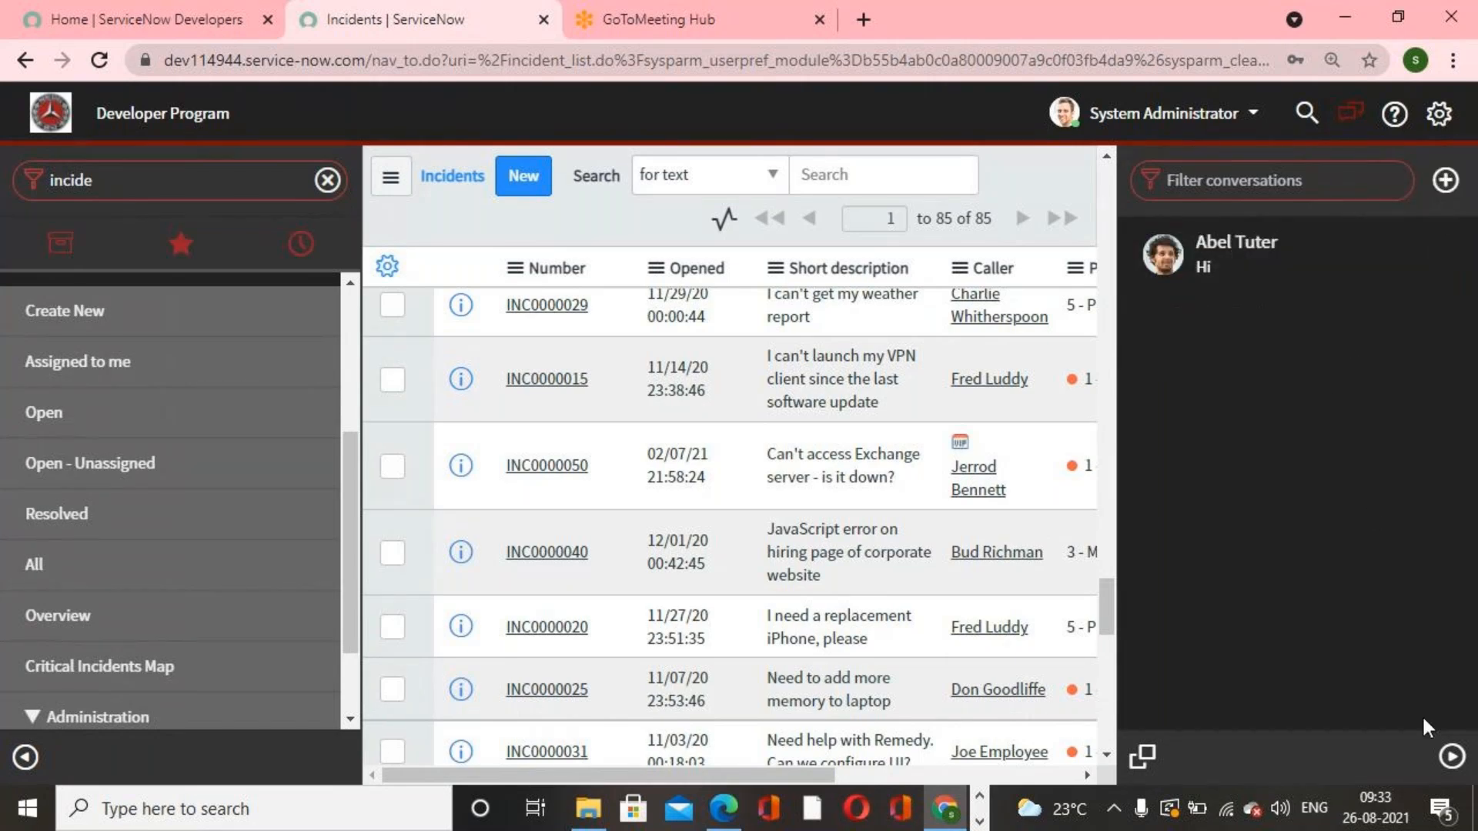
click(1451, 756)
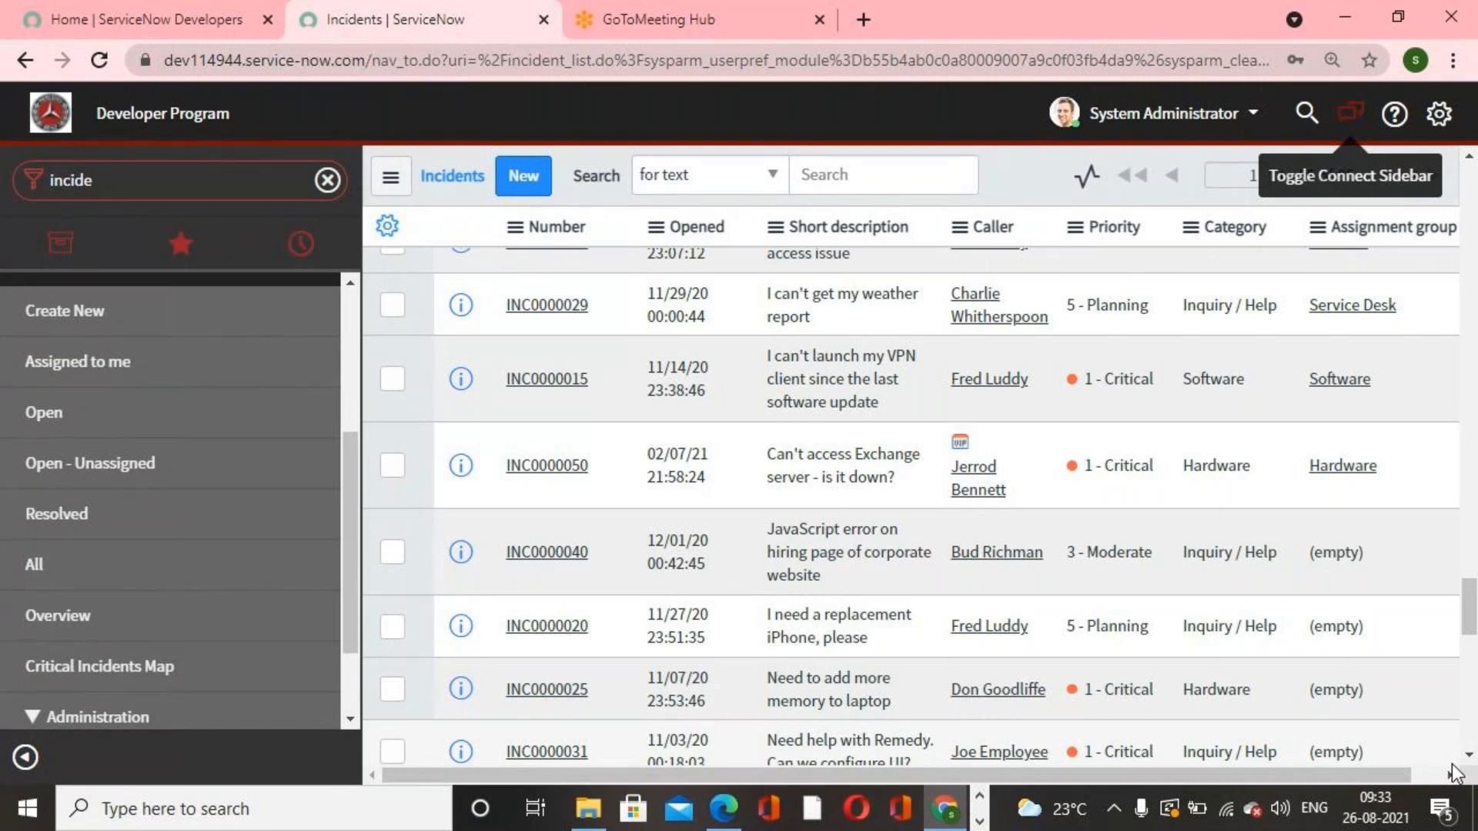
Step: Open Deleted Records from the navigator and sort it by Record deleted
click(226, 182)
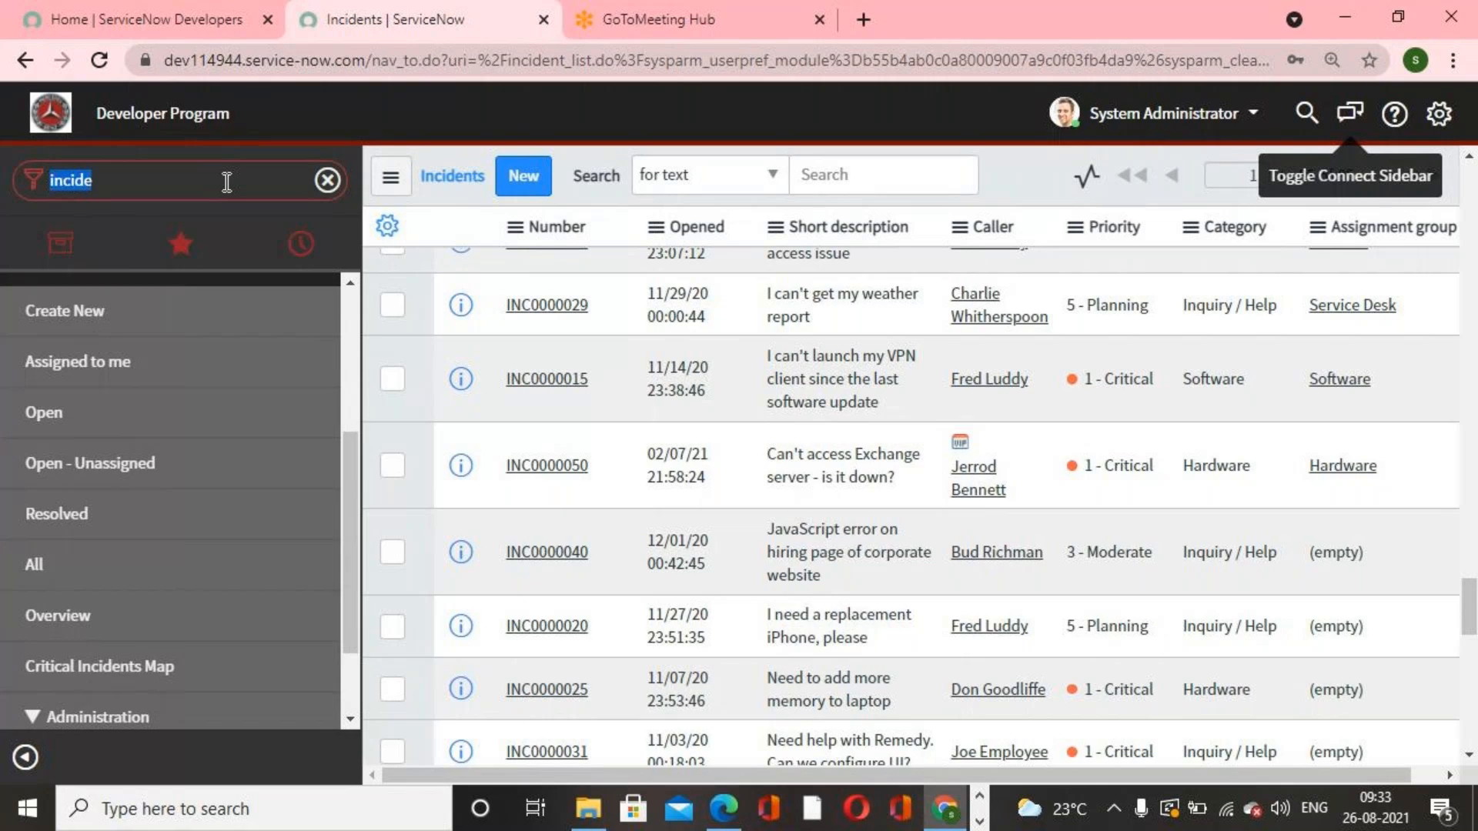
text(delet)
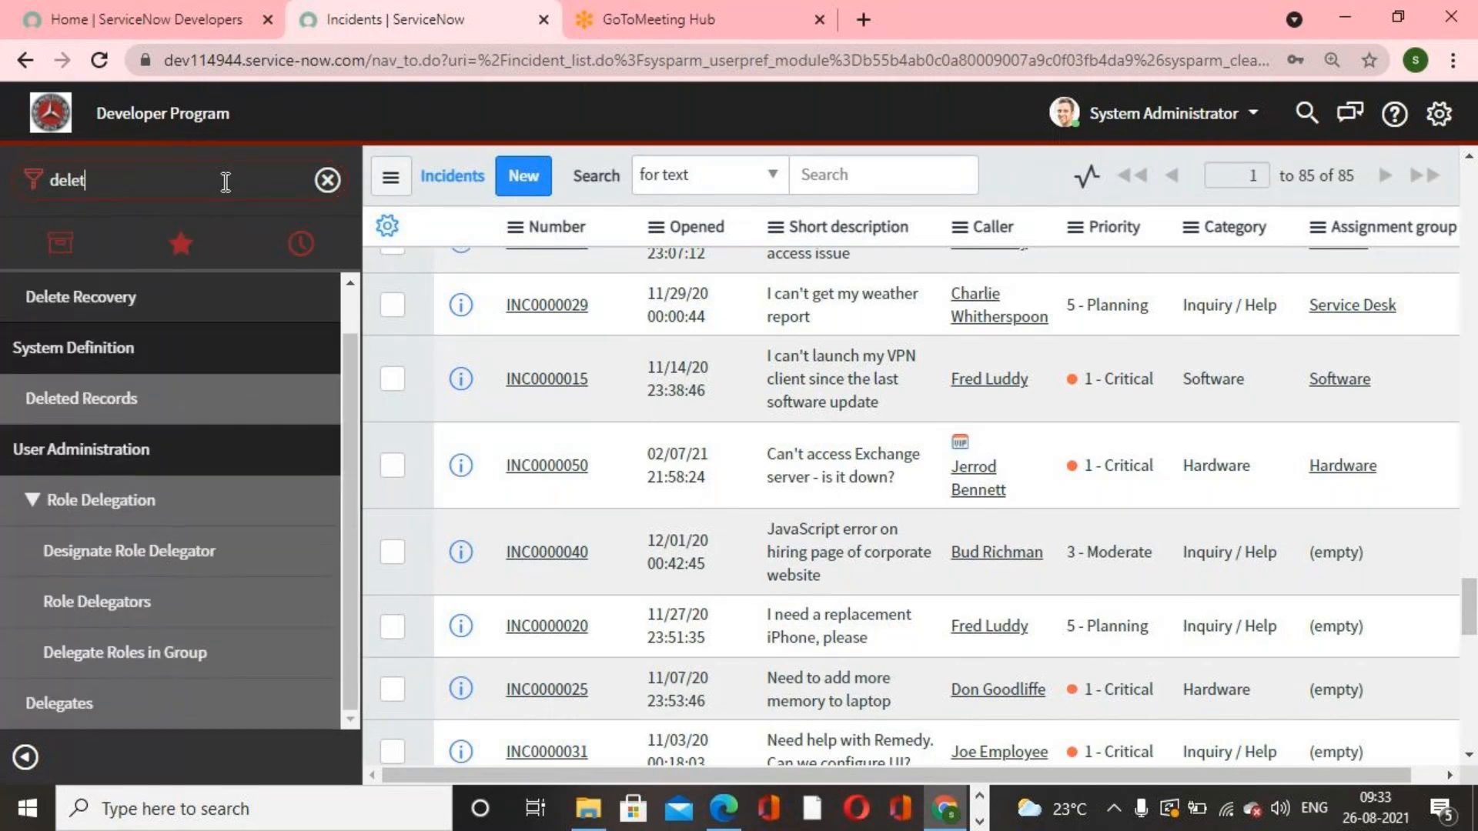
text(ed)
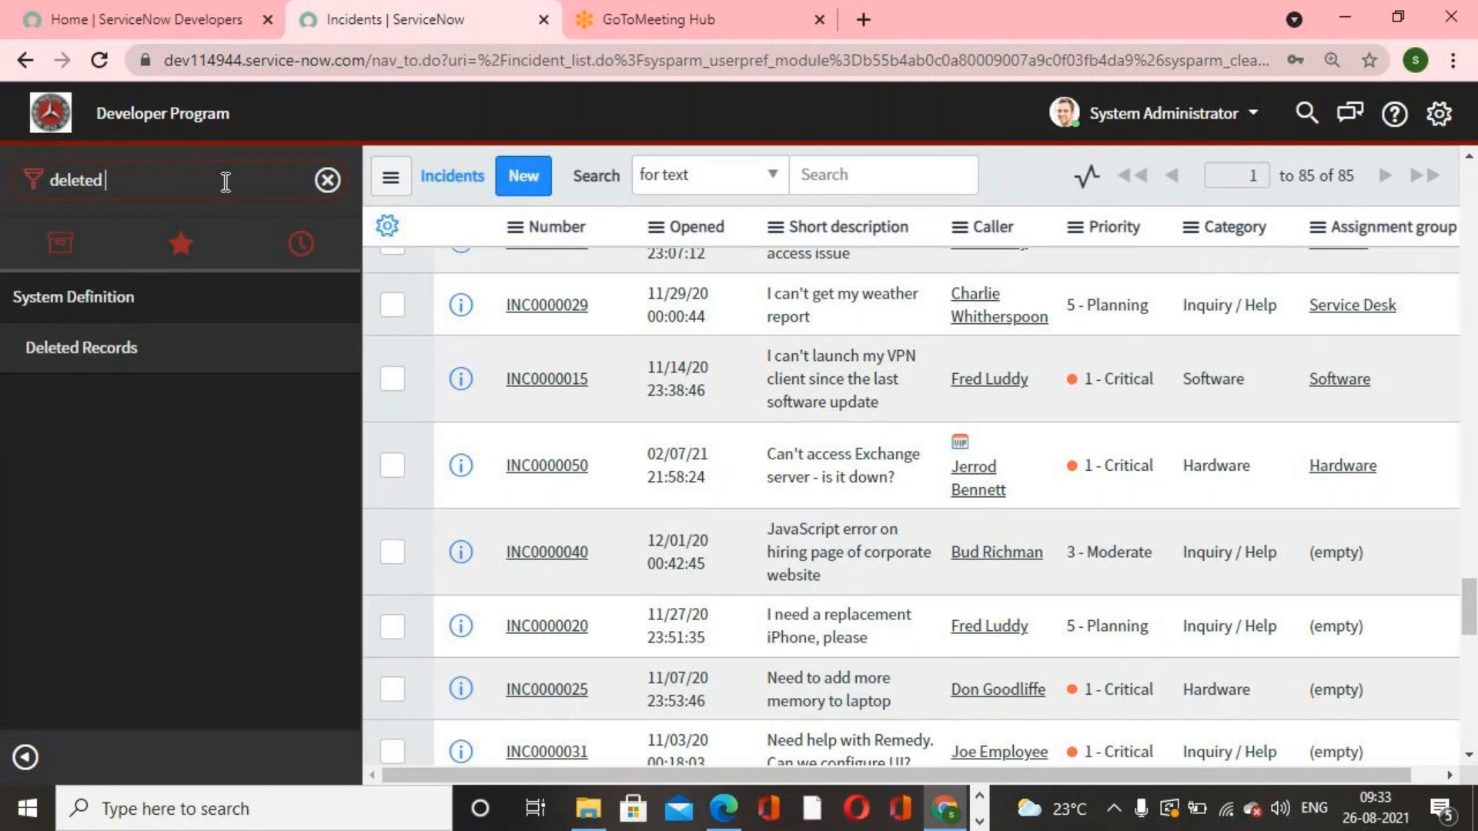
click(130, 348)
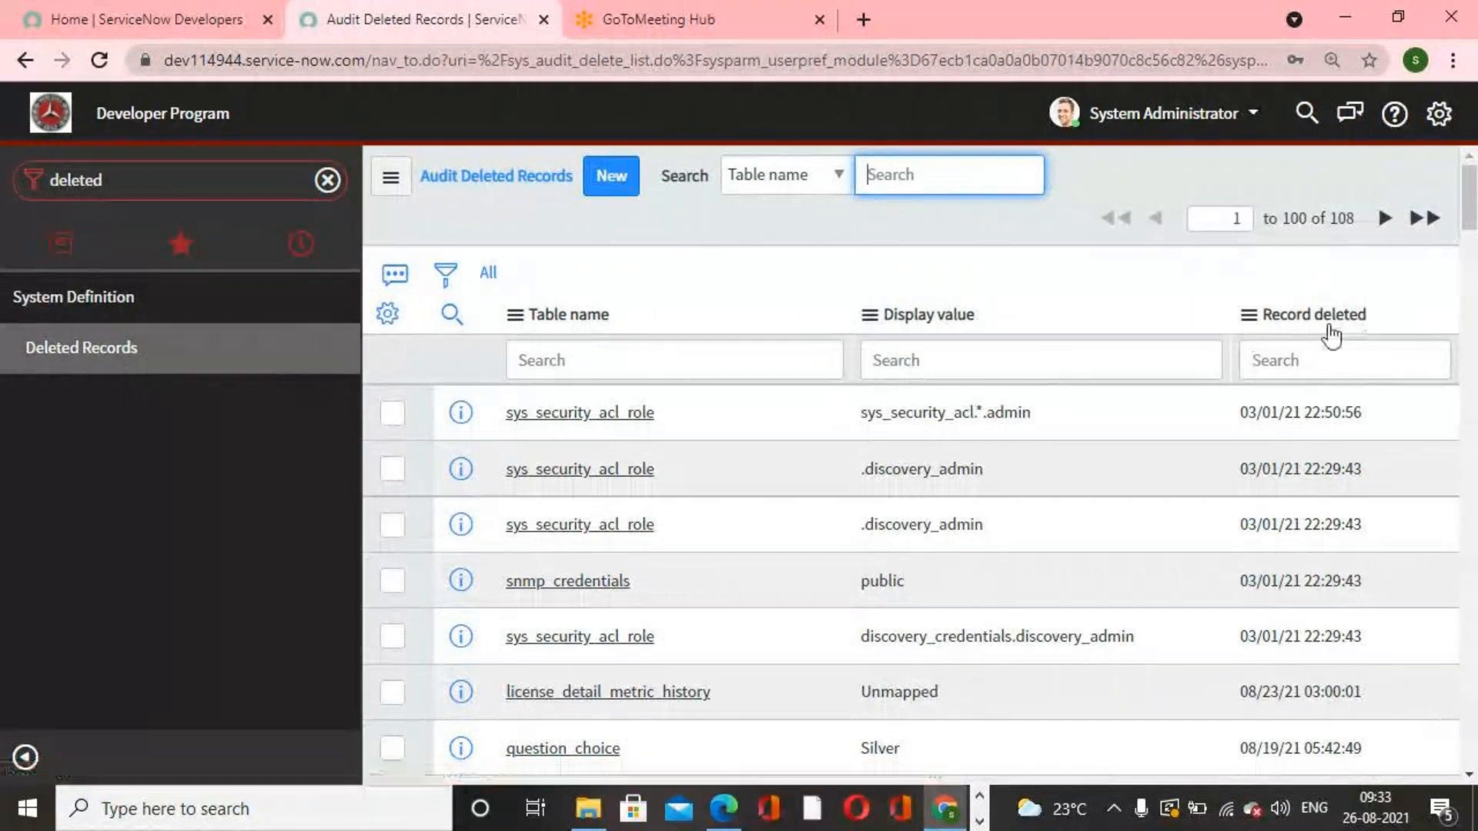
click(1308, 316)
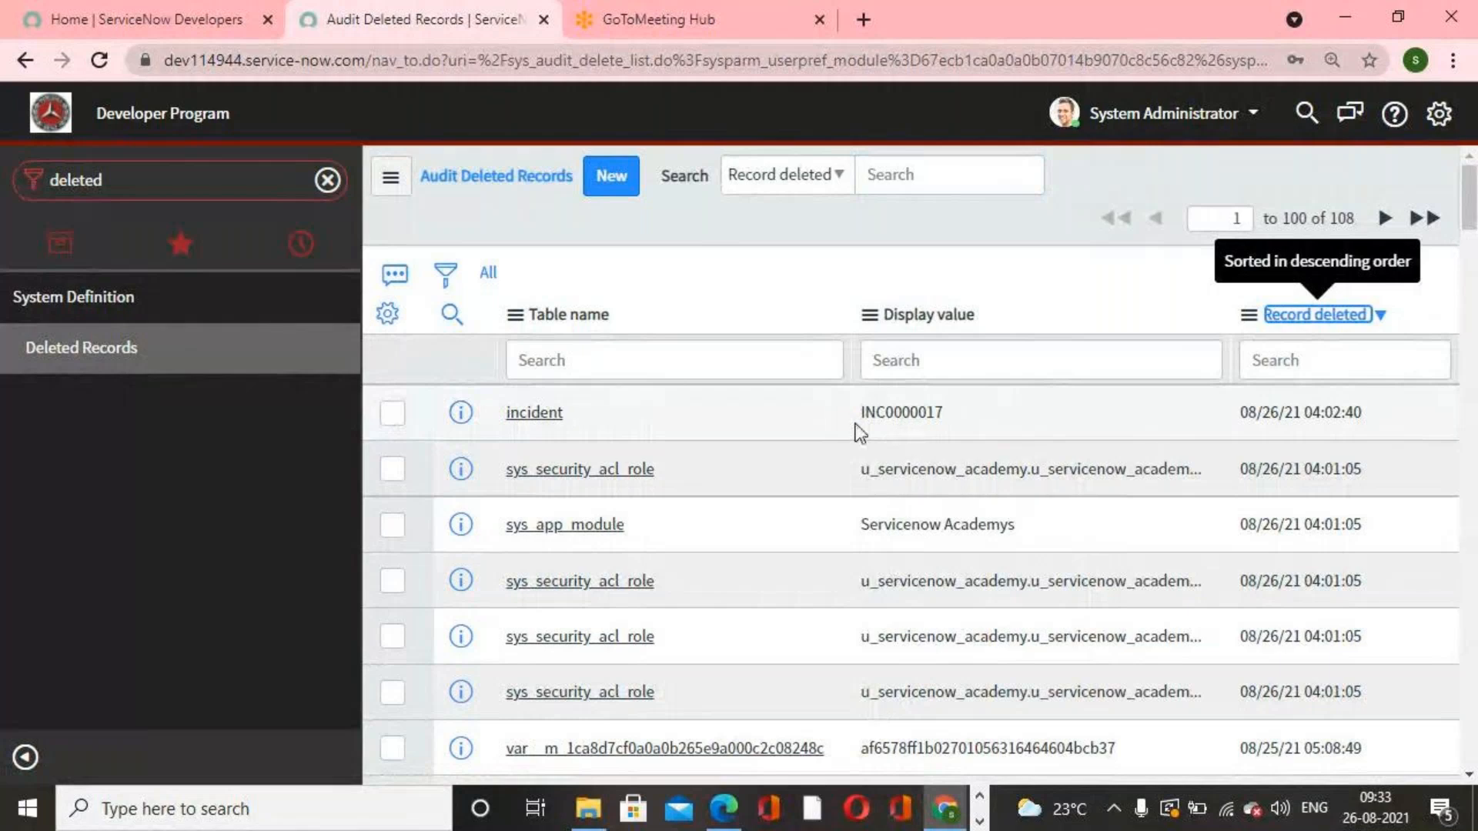
Step: Restore the deleted incident INC0000017 with Undelete With Related, answering yes, and close the progress dialog
click(539, 414)
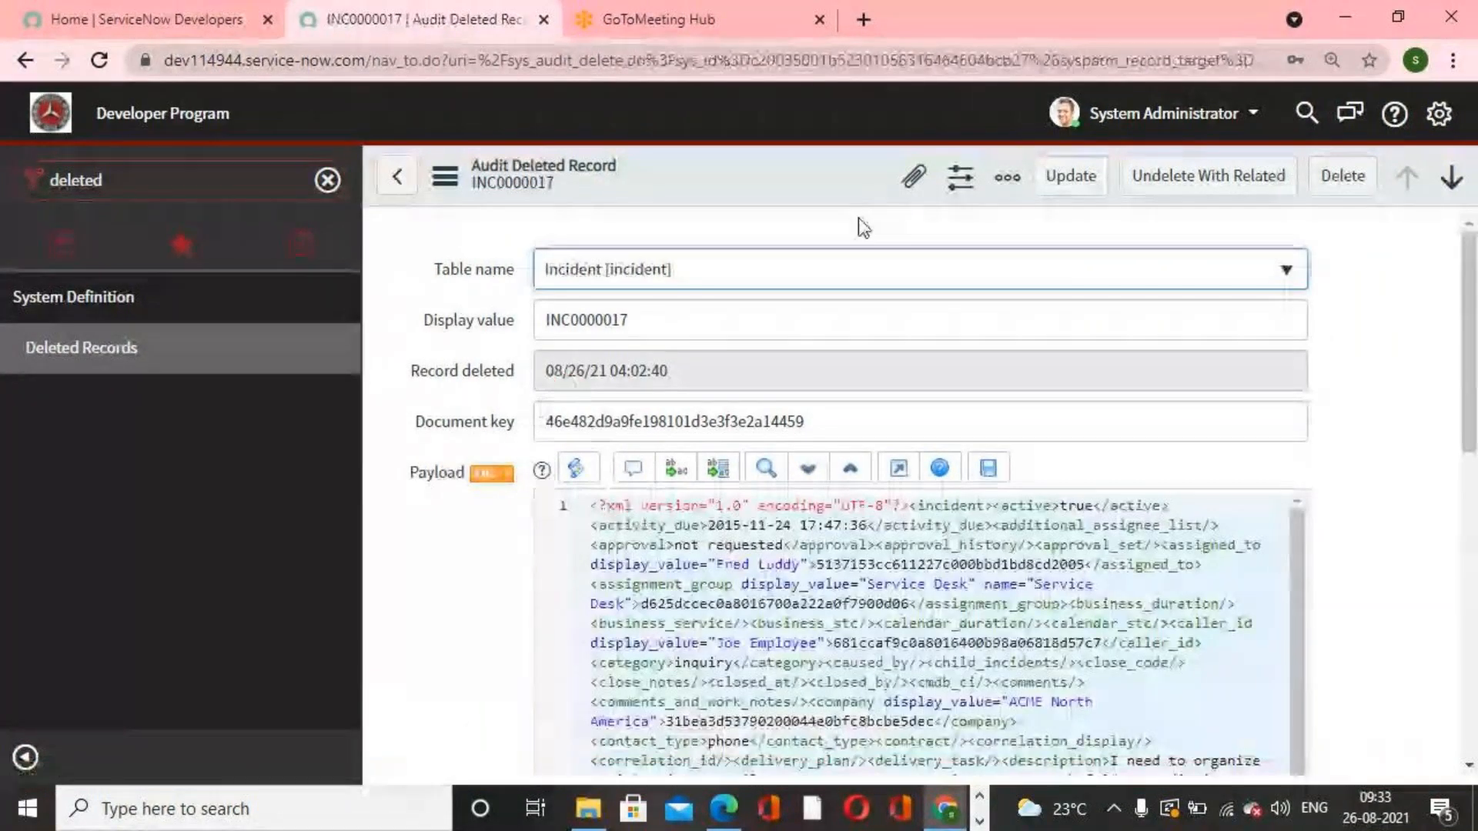
click(1178, 188)
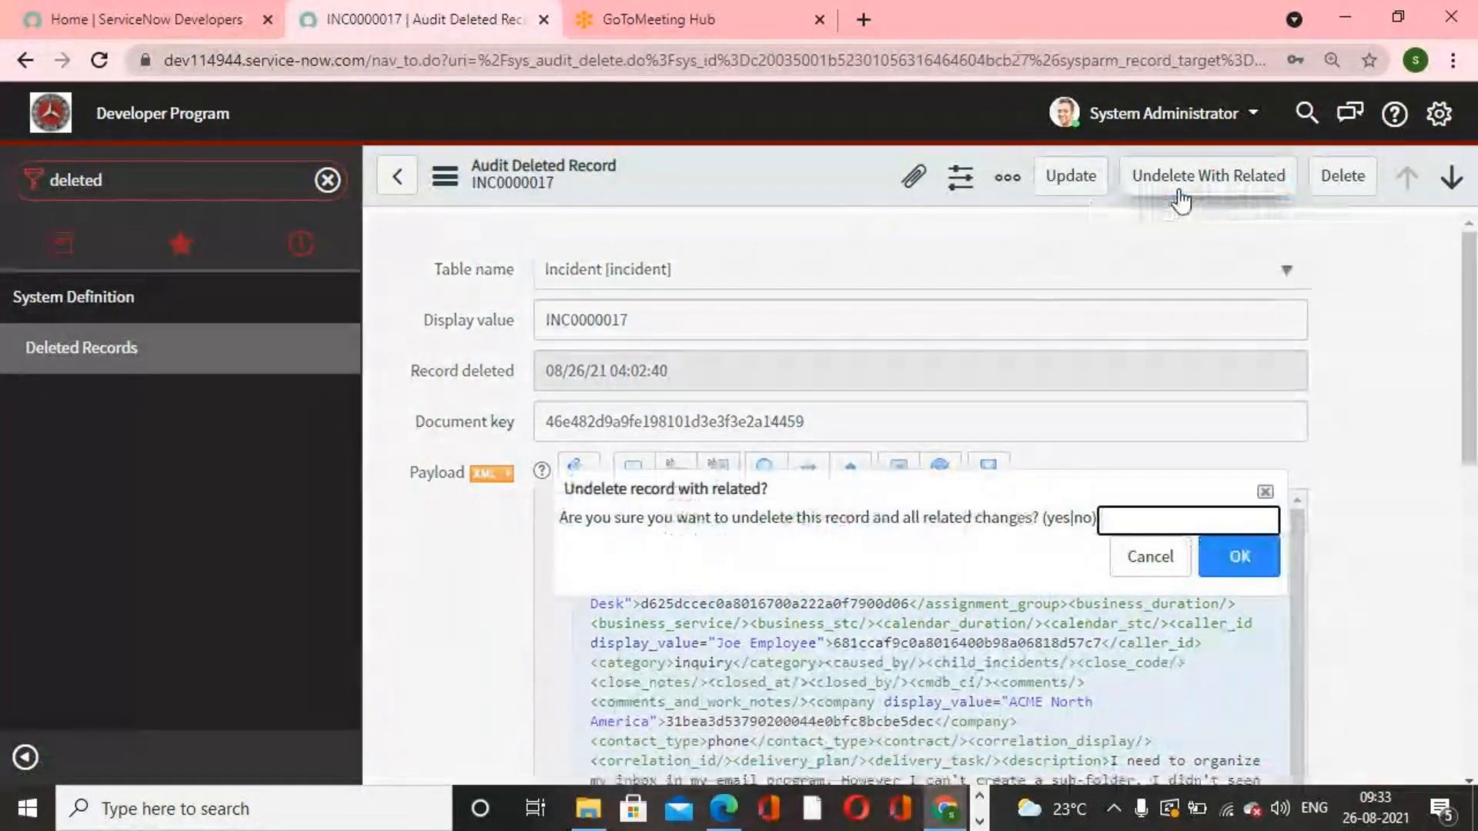
text(yes)
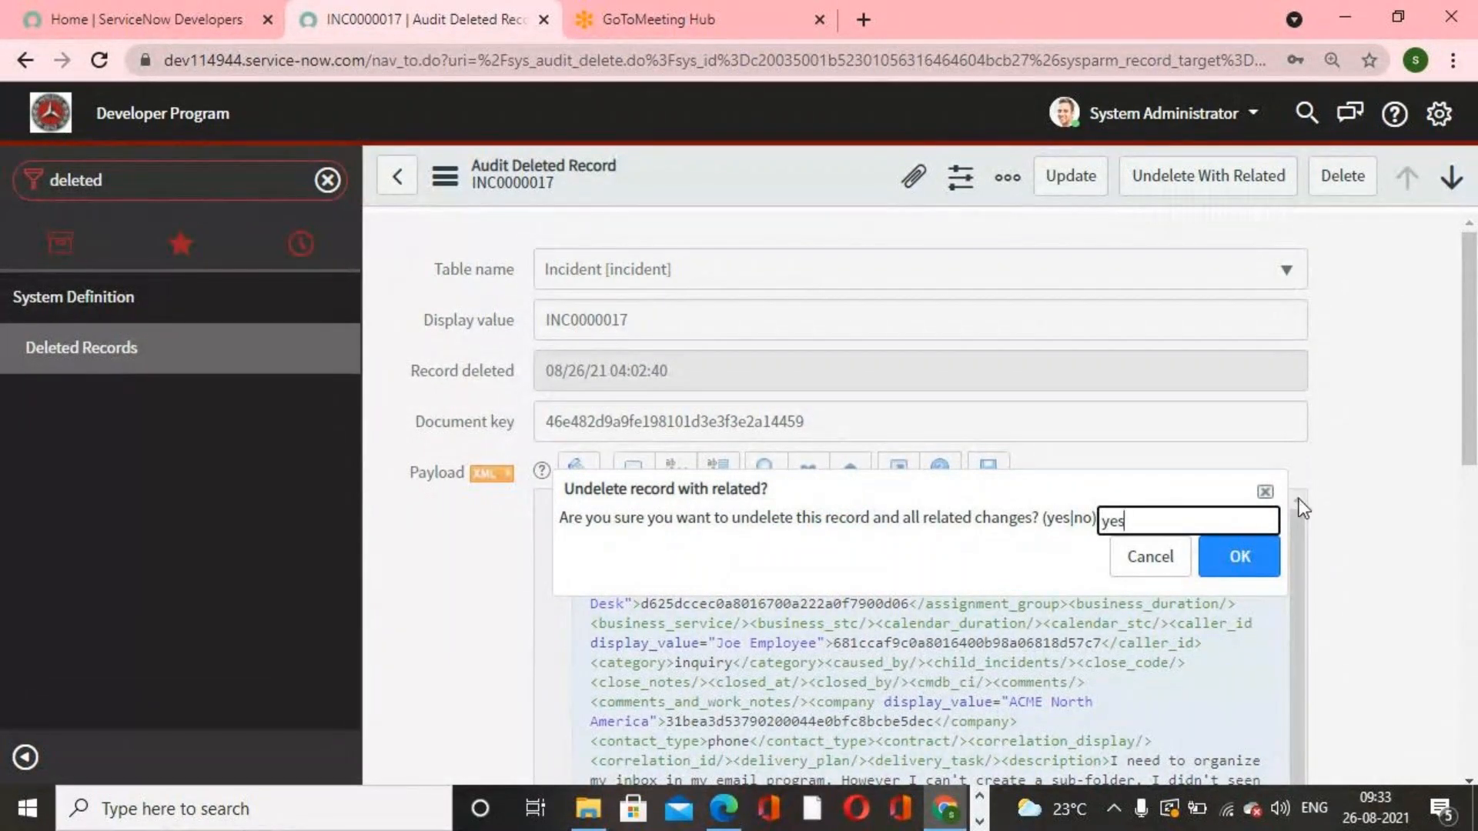
click(1251, 556)
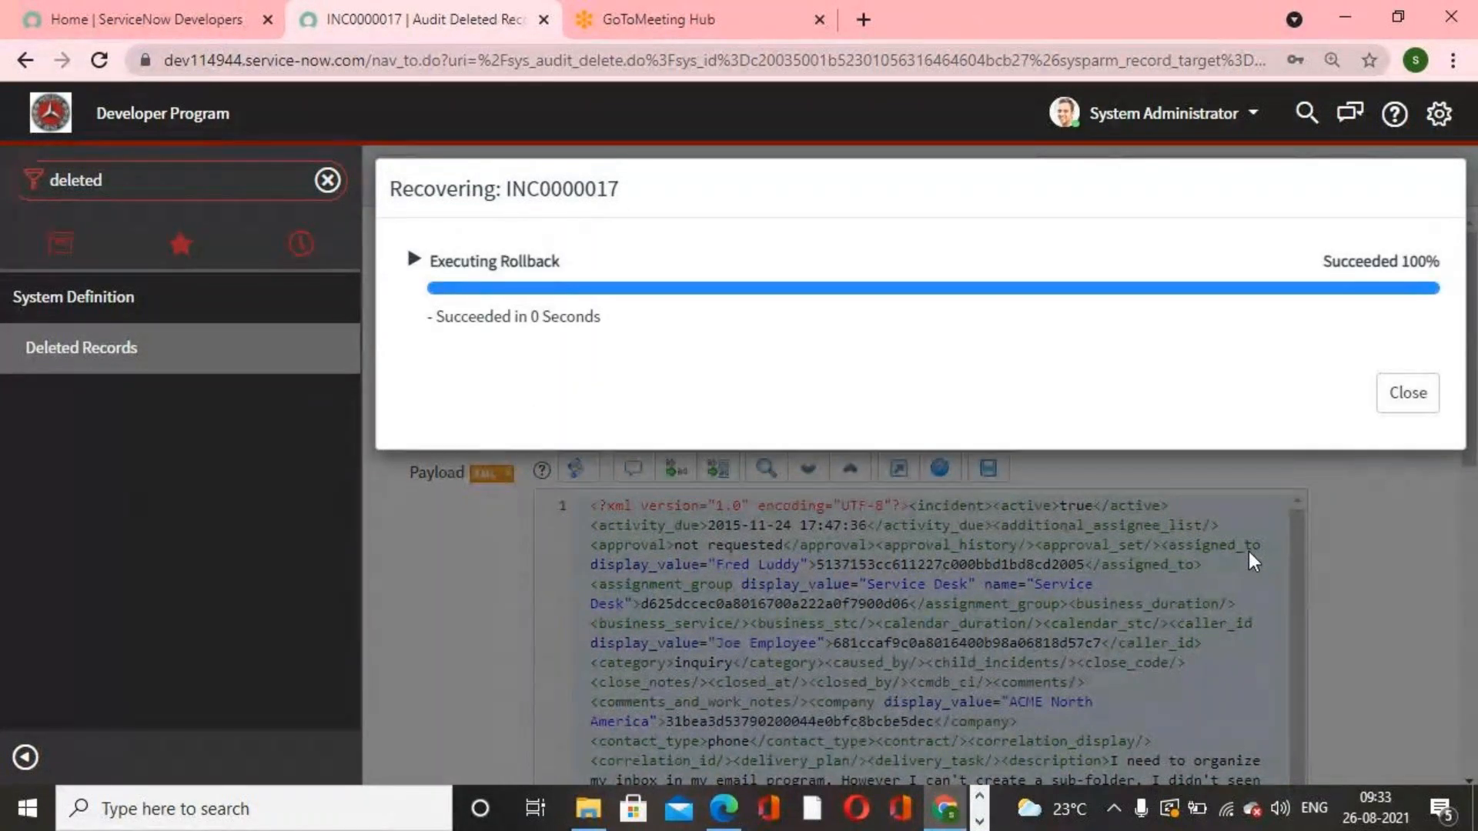
click(1407, 395)
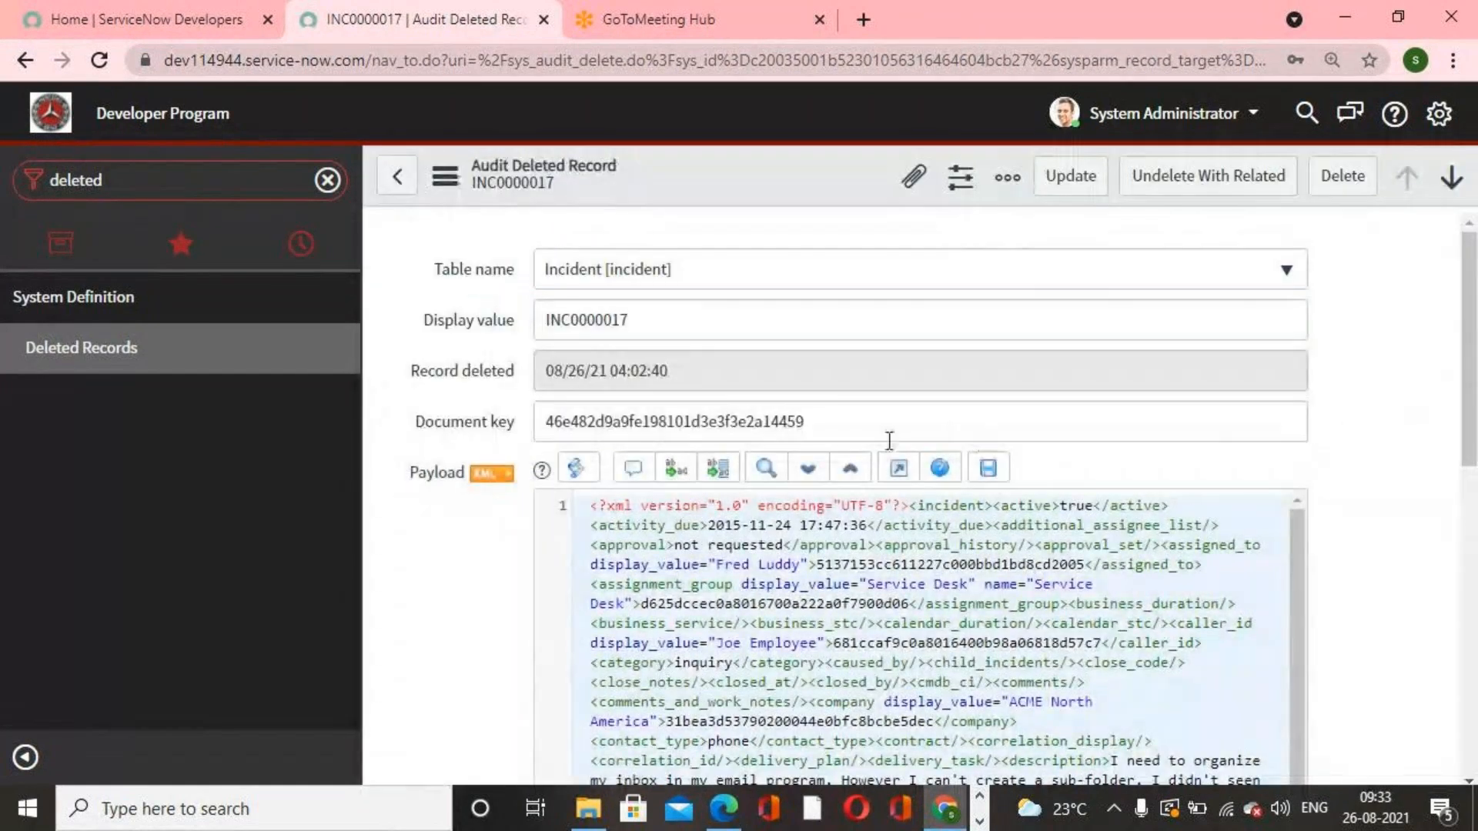
Step: Reopen the All incidents list from the navigator and scroll through it to check the restored incident
click(327, 181)
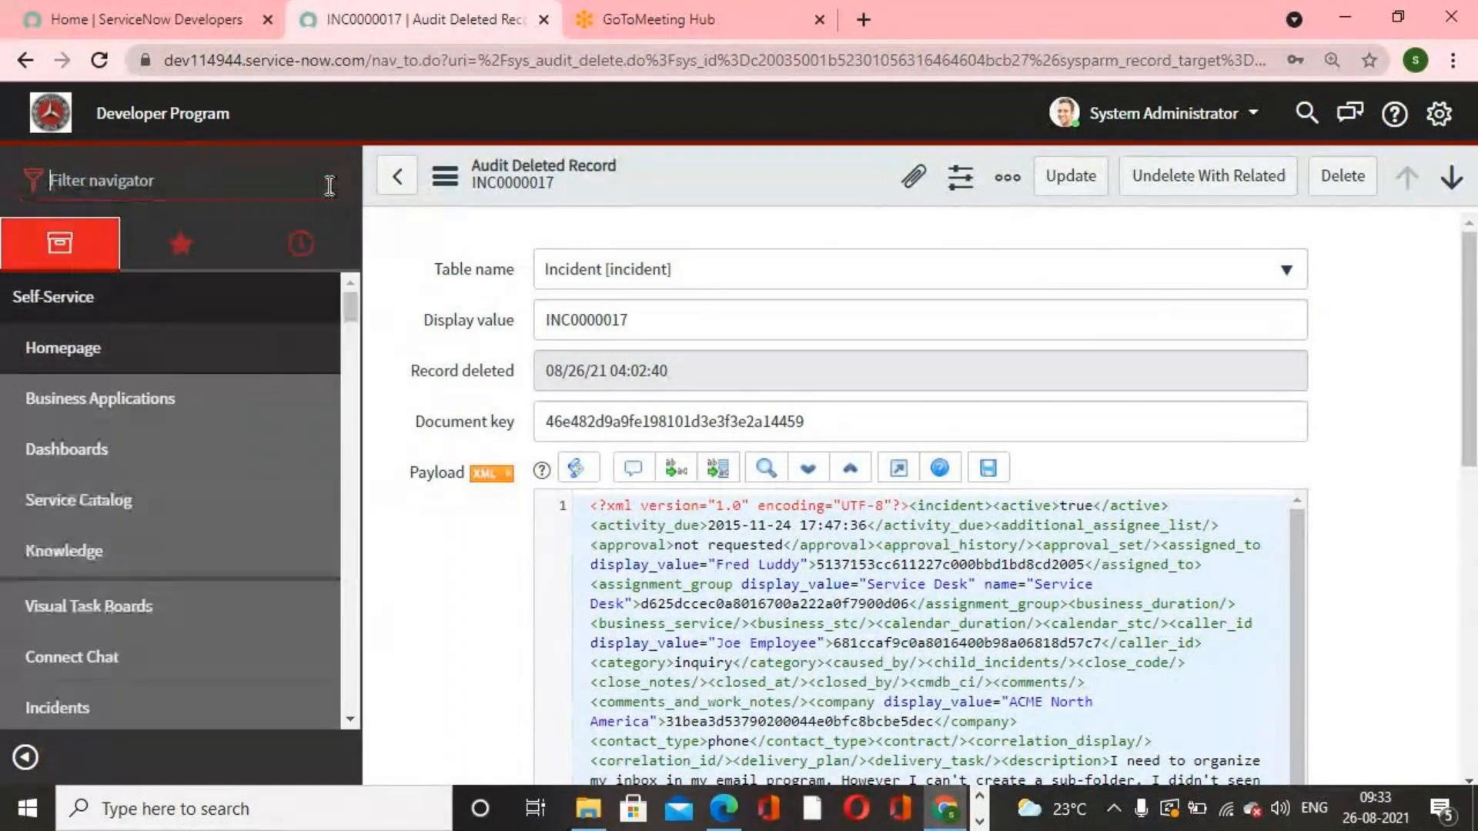
click(195, 195)
text(inice)
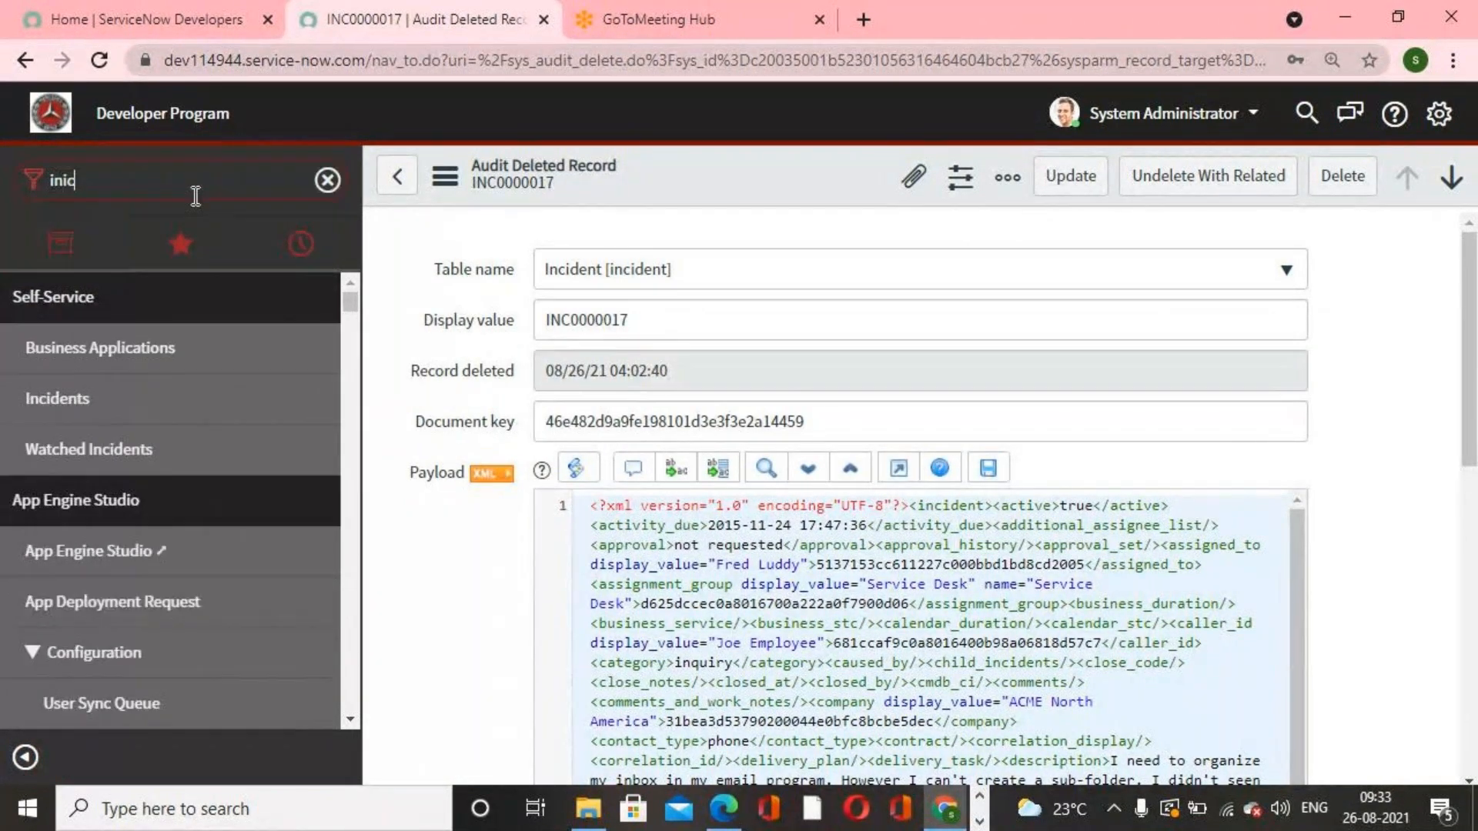
key(BackSpace)
key(BackSpace)
key(BackSpace)
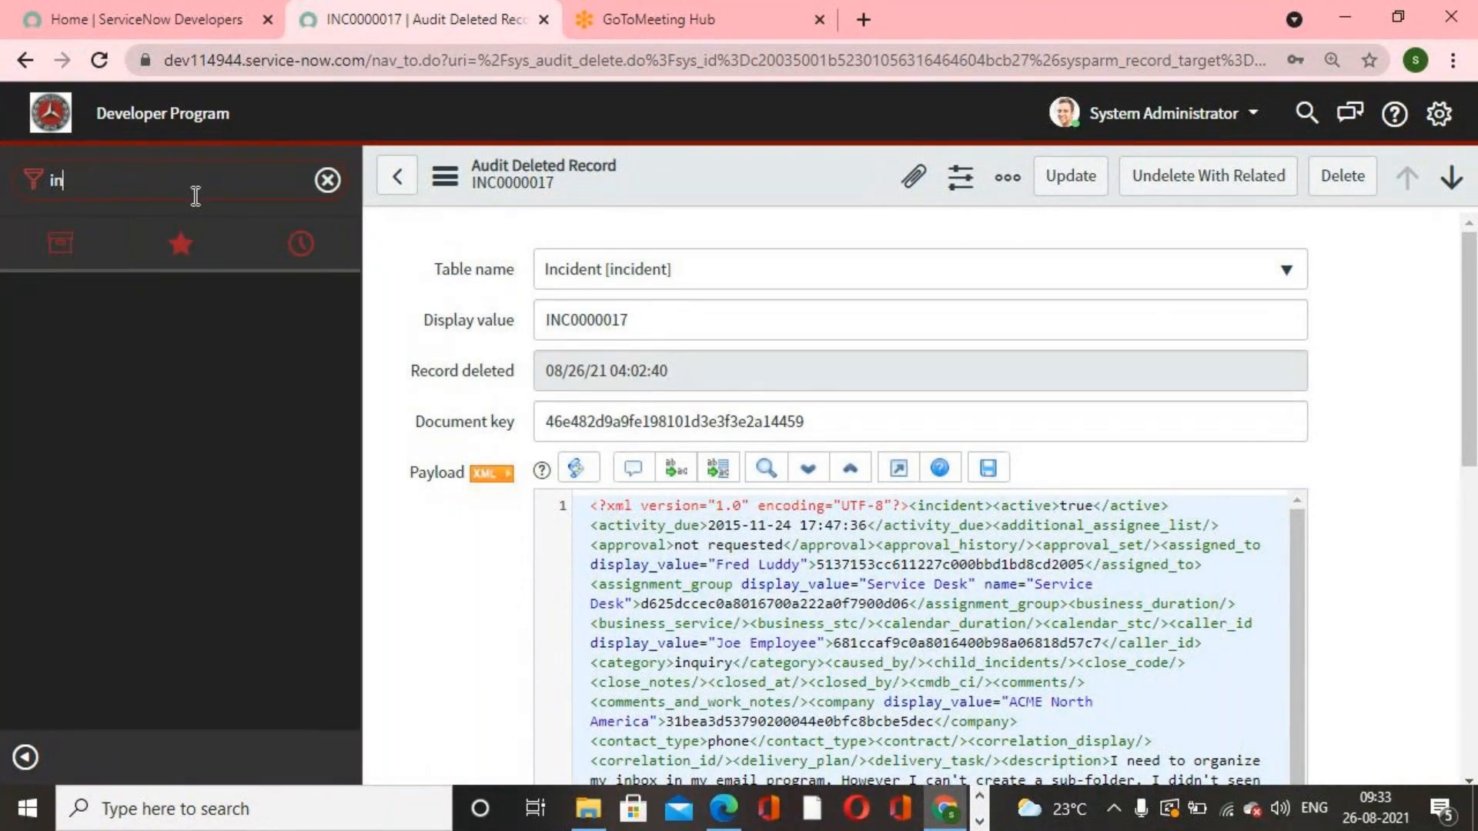
text(cide)
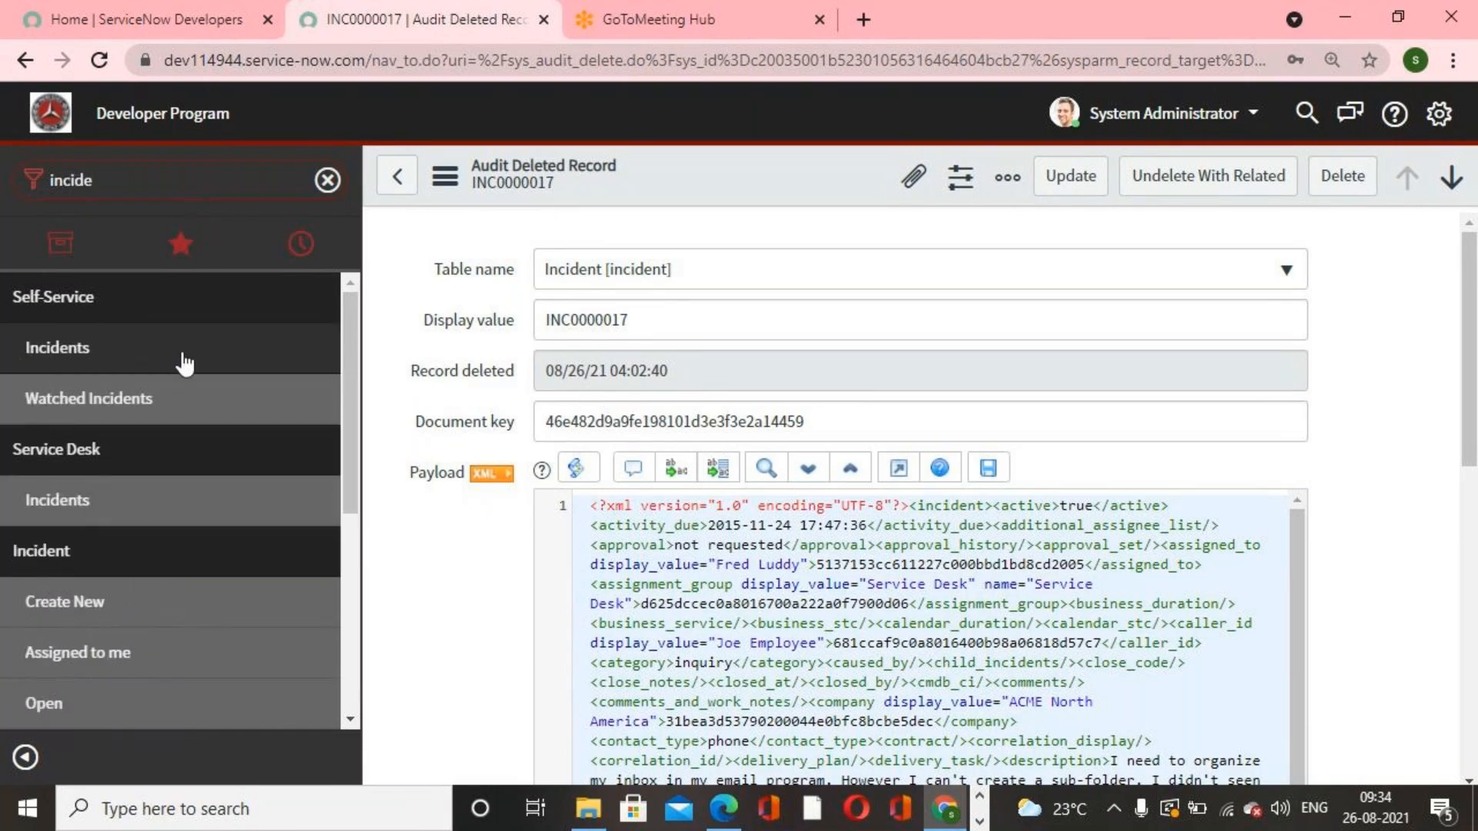
scroll(155, 610, down, 3)
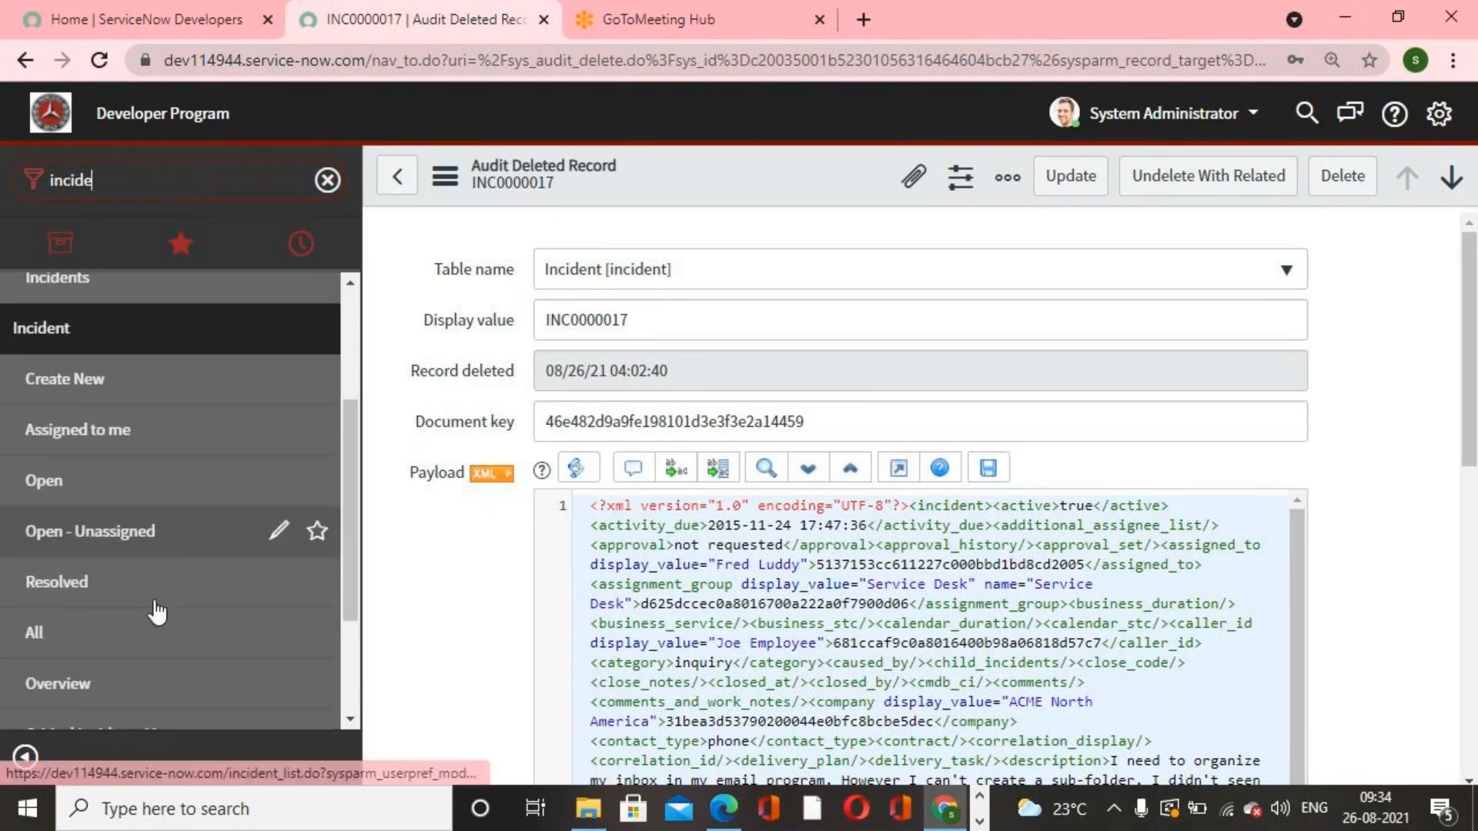
click(142, 636)
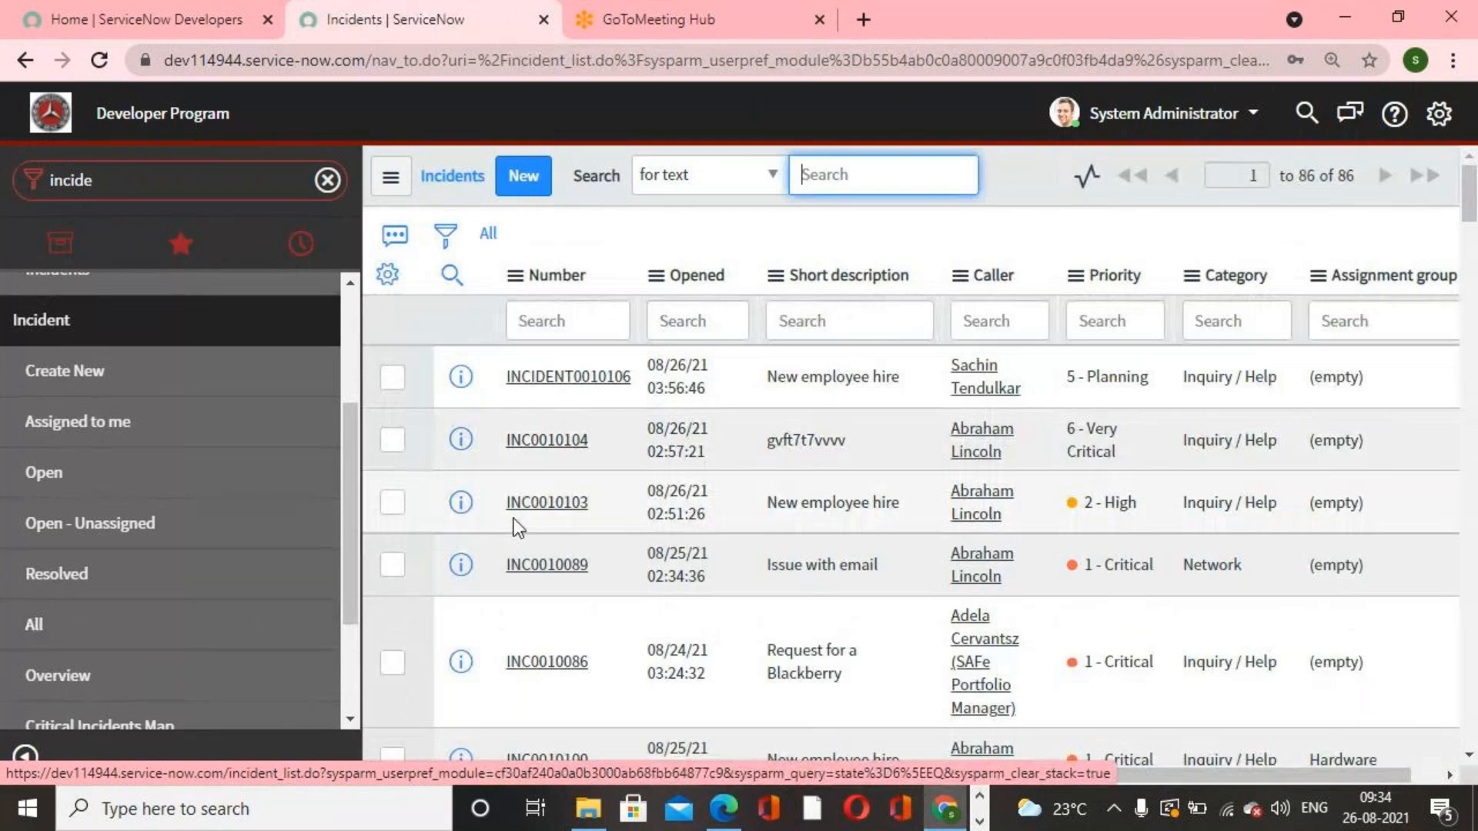
scroll(531, 539, down, 3)
scroll(549, 560, down, 6)
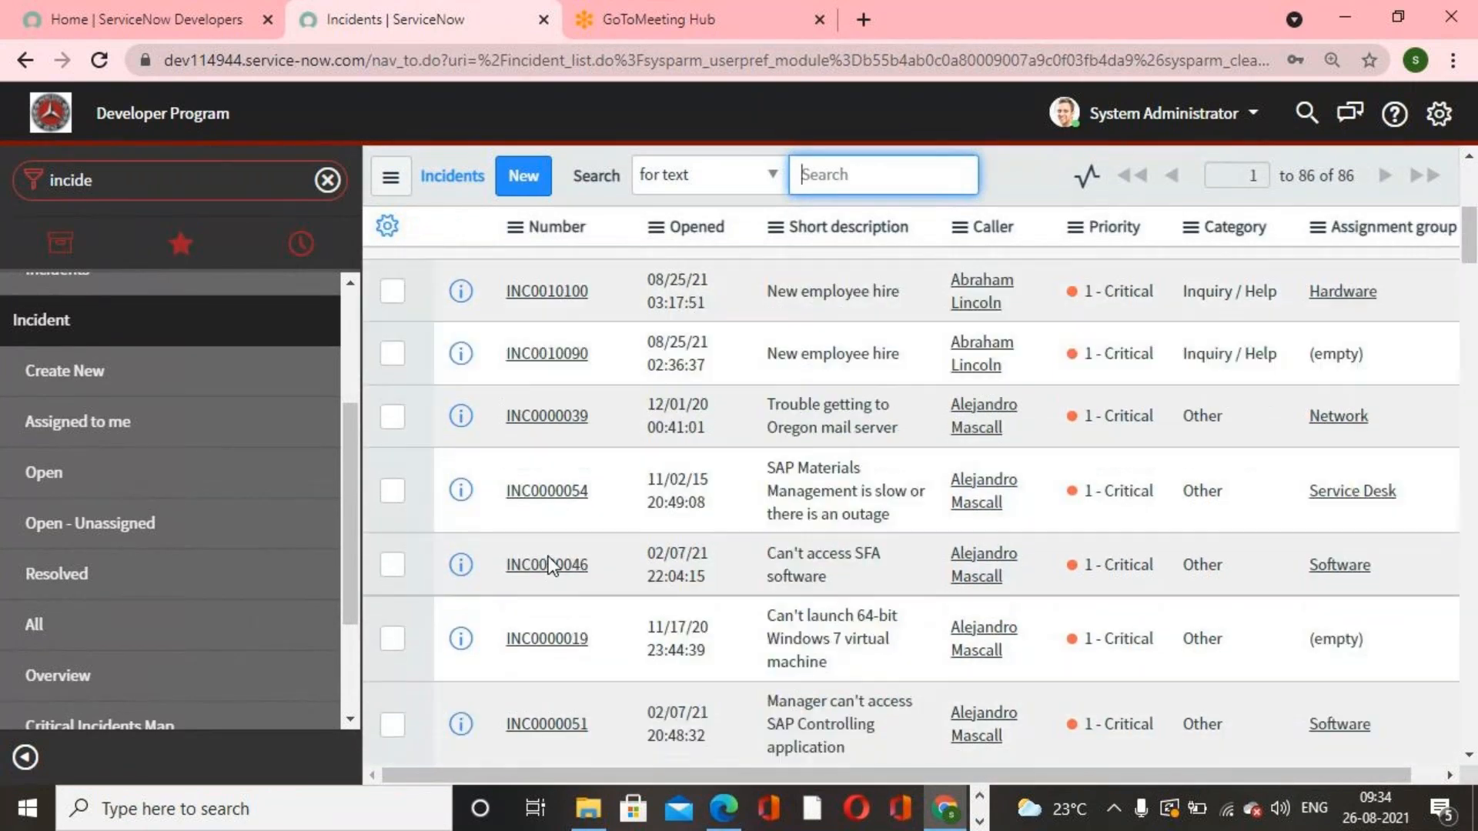
Step: Scroll through the All incidents list to find the restored incident INC0000017
scroll(548, 585, down, 8)
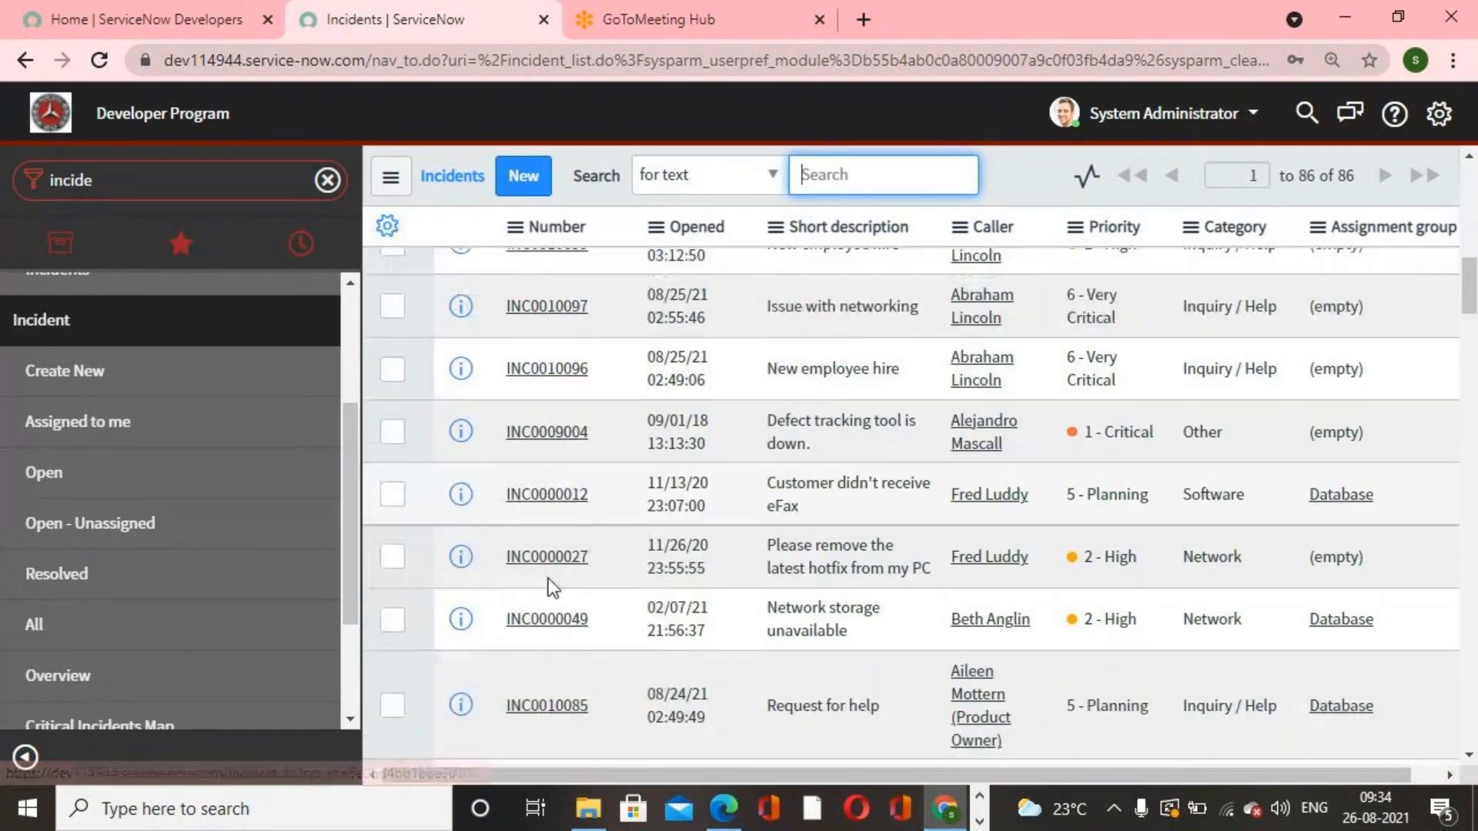
scroll(550, 591, up, 10)
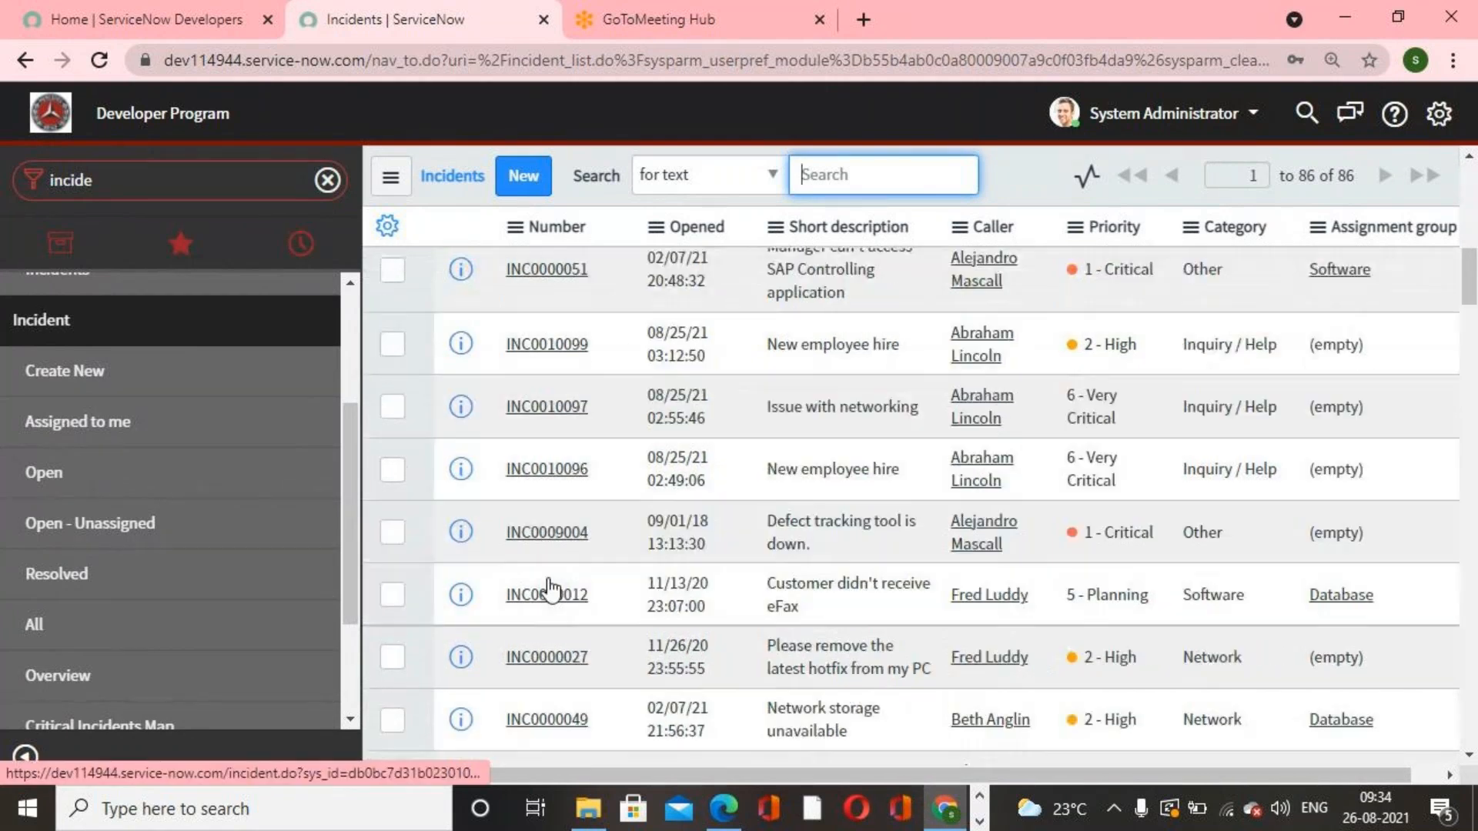
scroll(549, 587, up, 5)
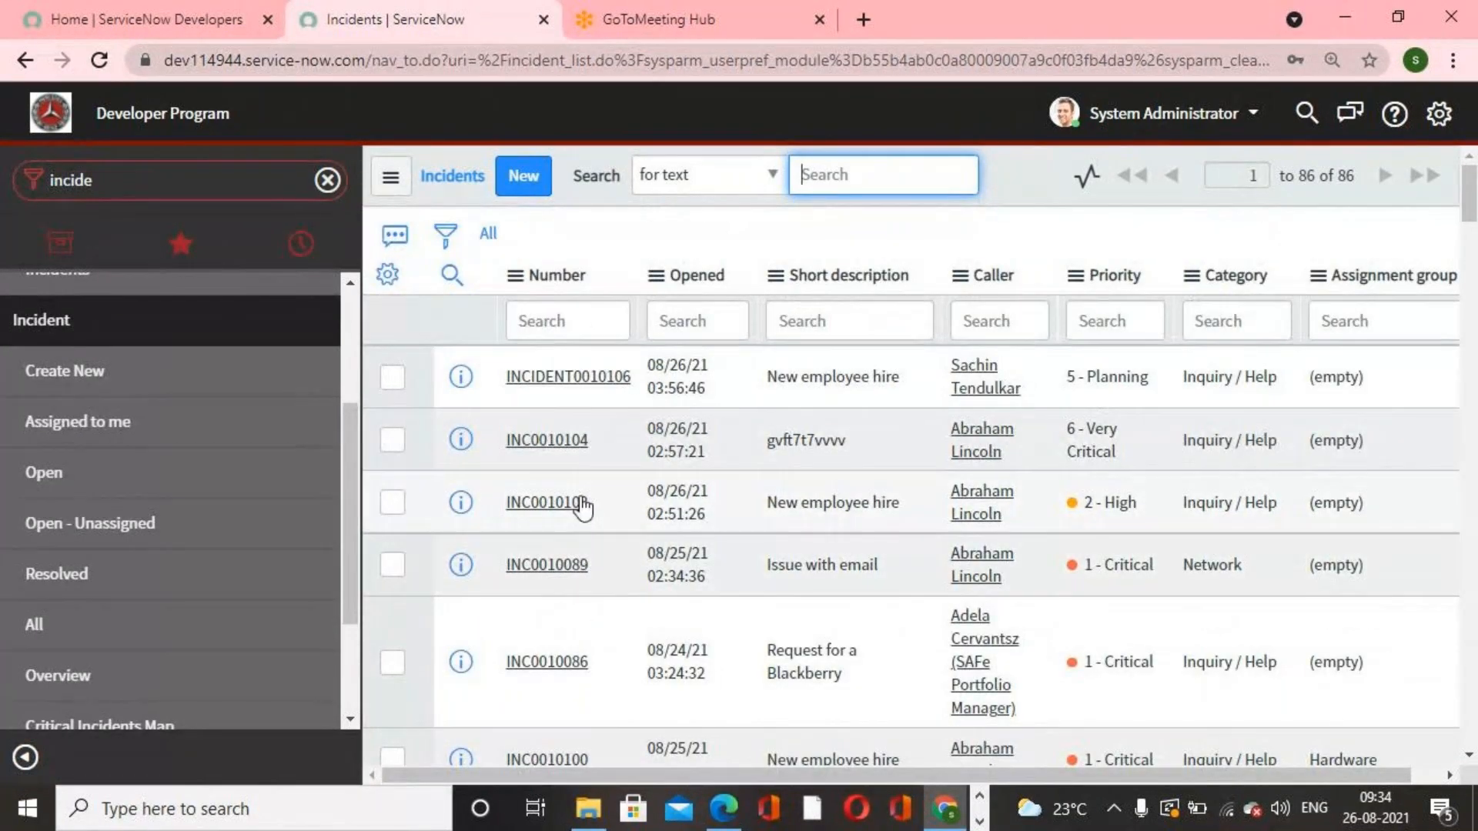
scroll(576, 522, down, 4)
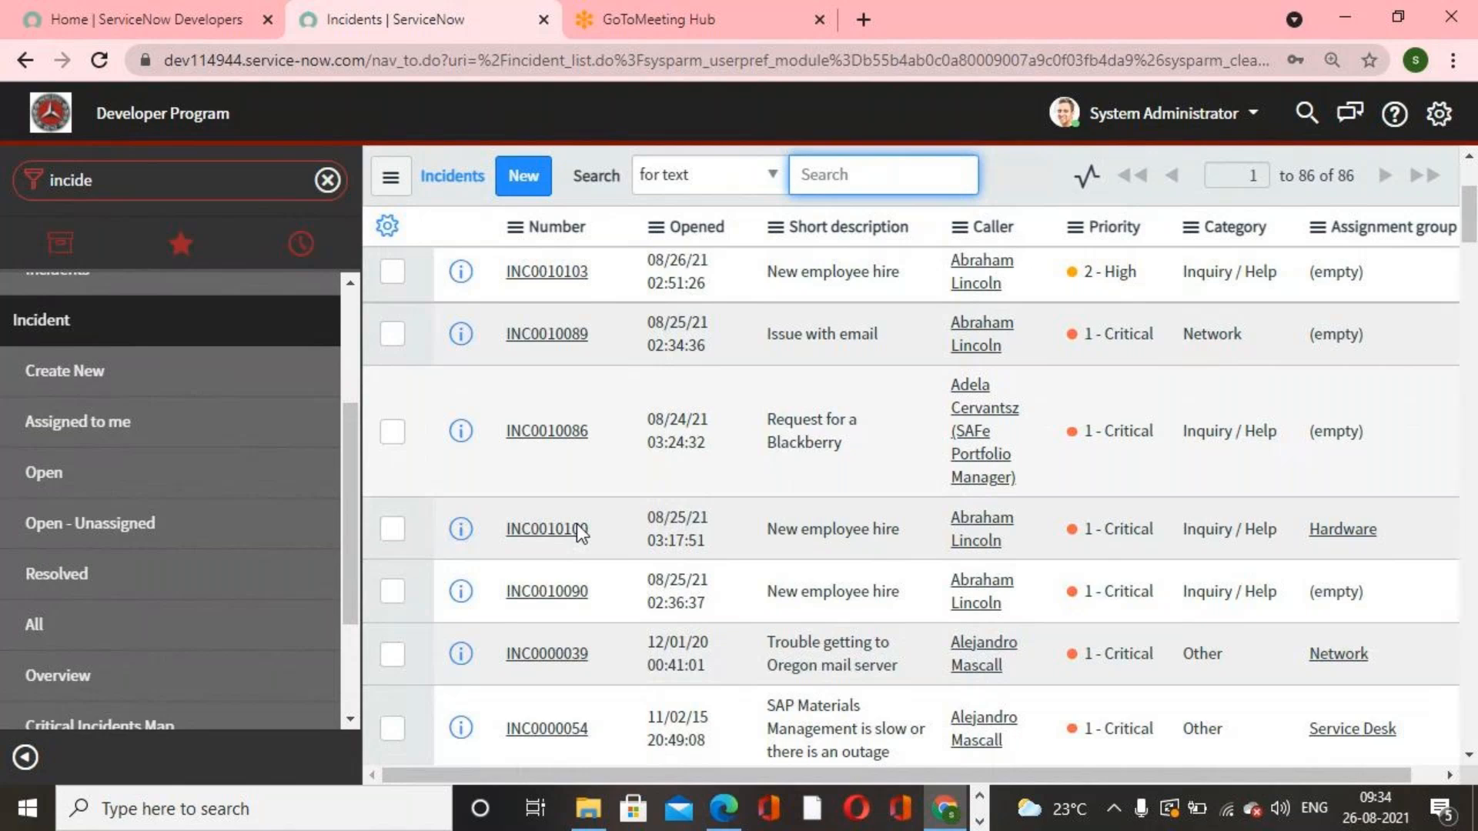
scroll(576, 525, up, 5)
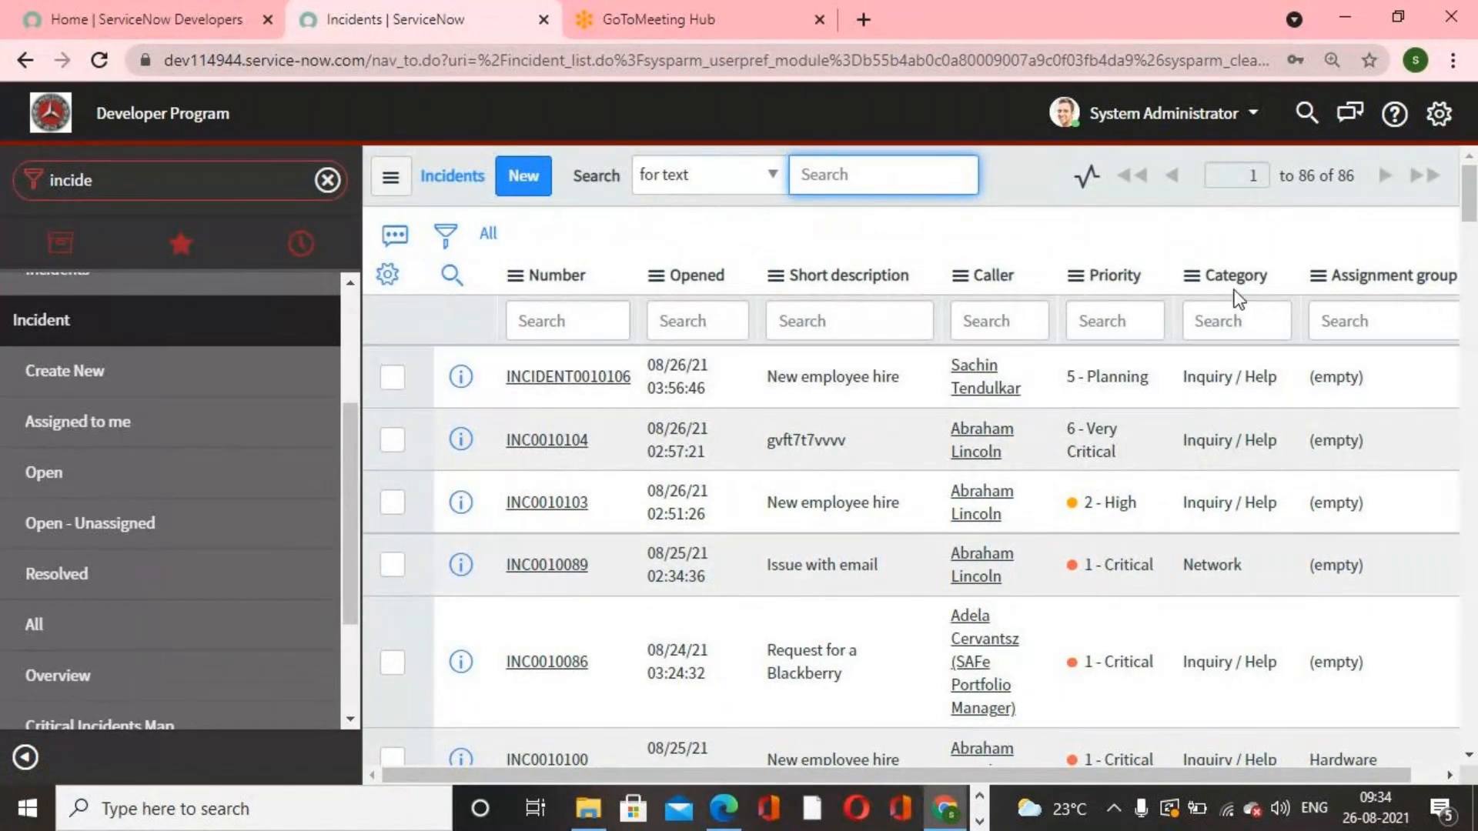
scroll(888, 722, down, 3)
scroll(888, 721, down, 10)
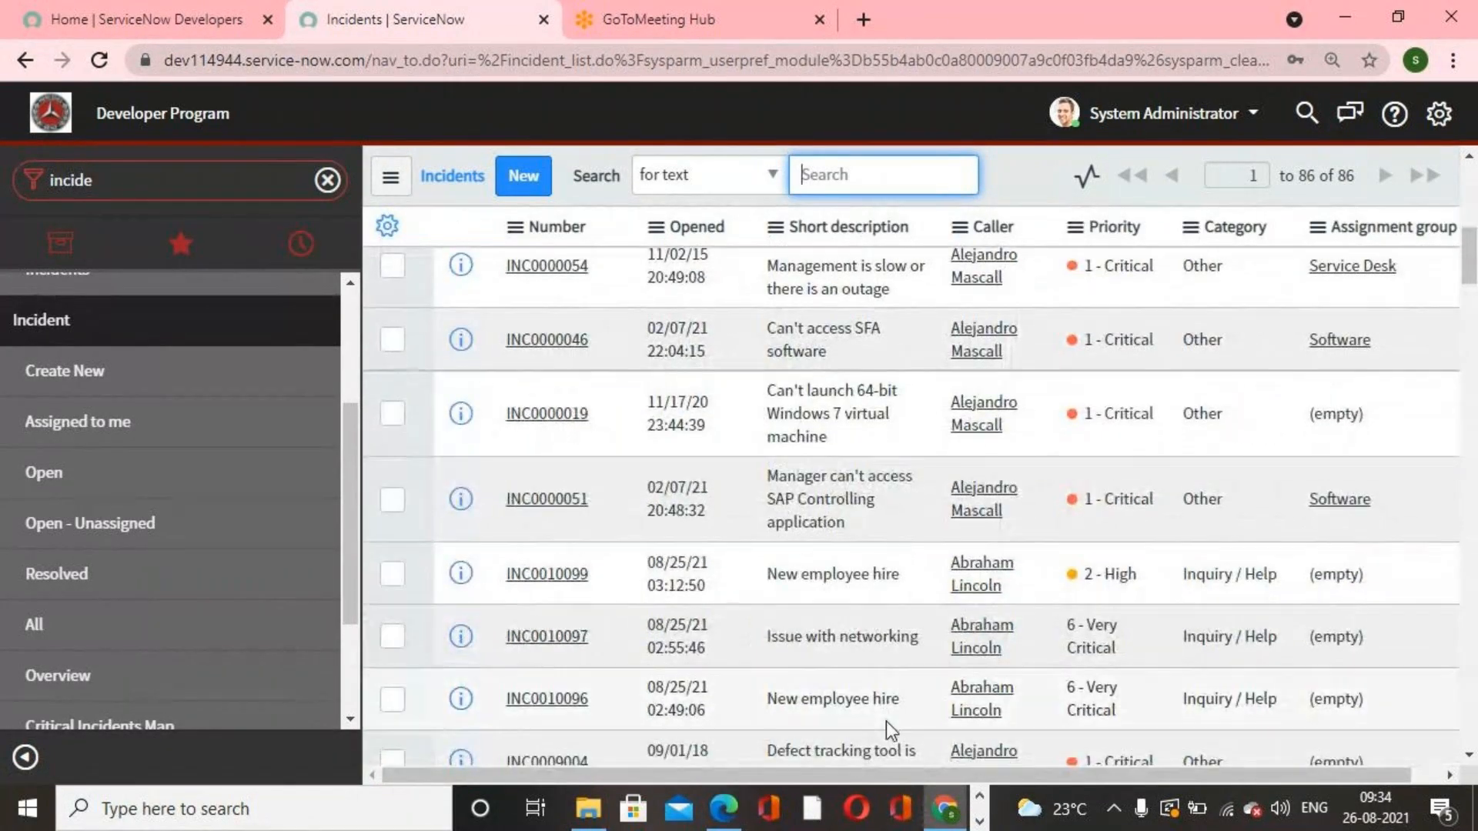
scroll(885, 722, down, 7)
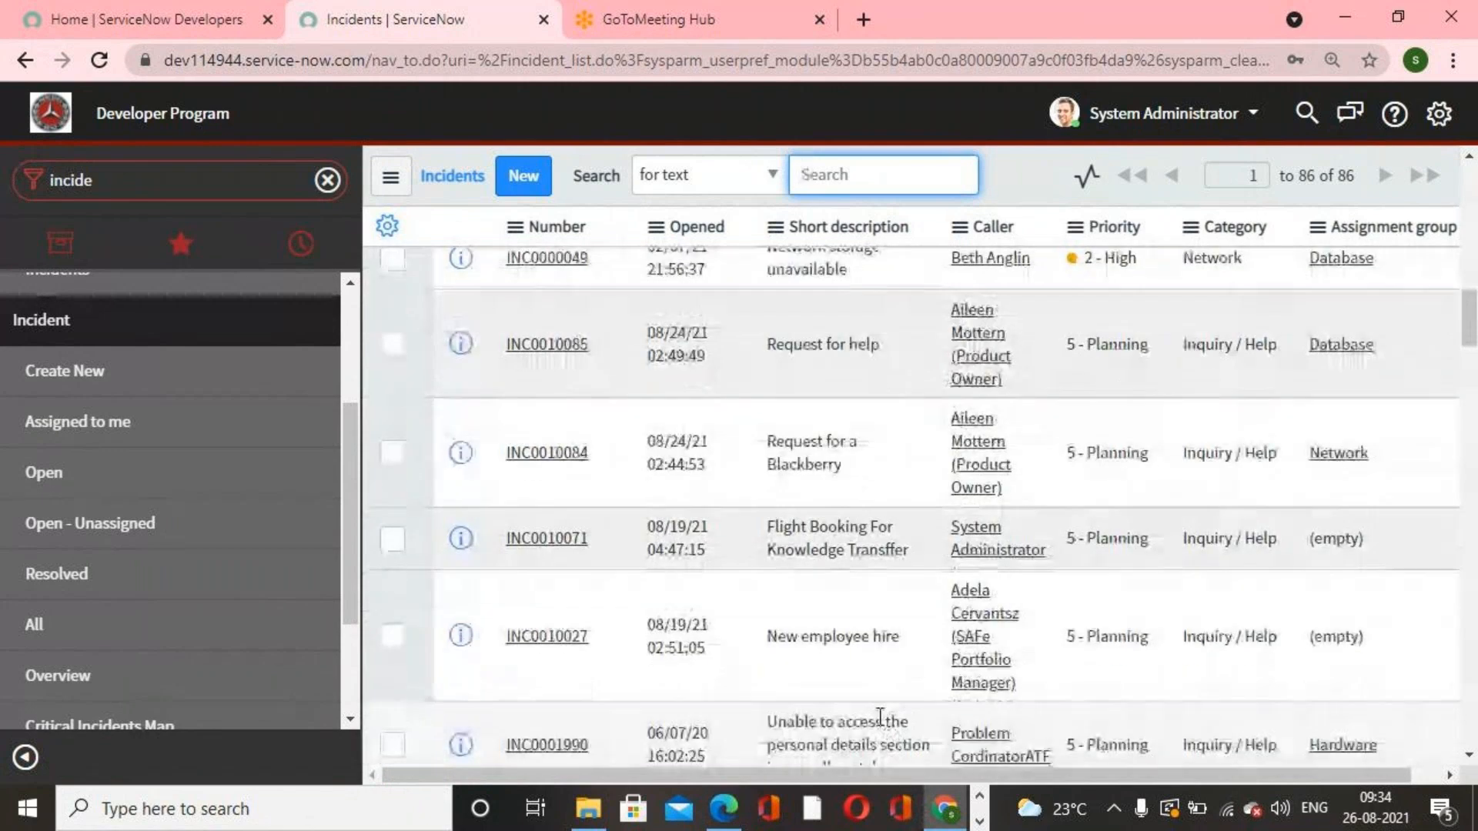
scroll(685, 652, down, 5)
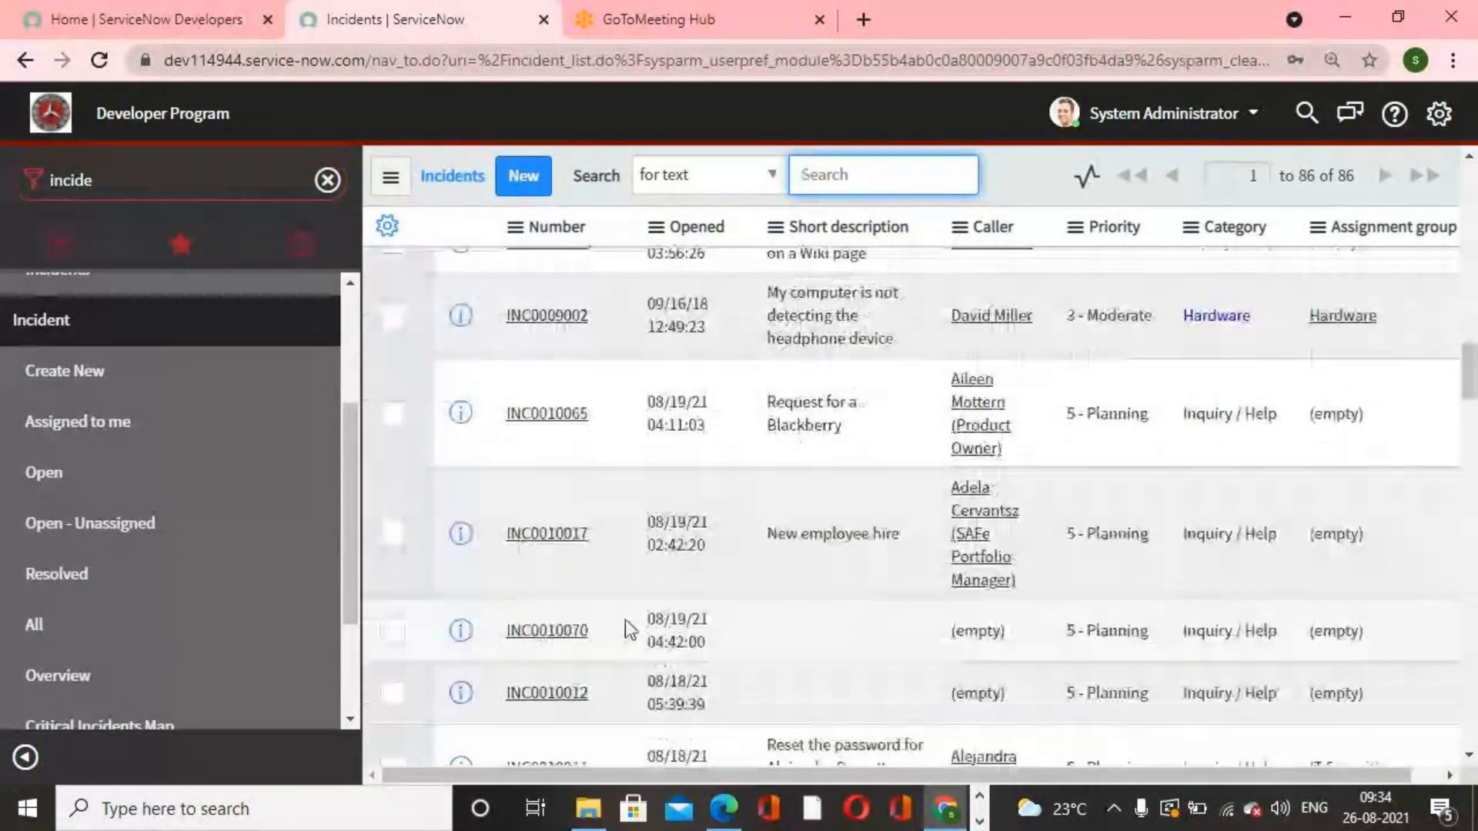
scroll(579, 598, down, 5)
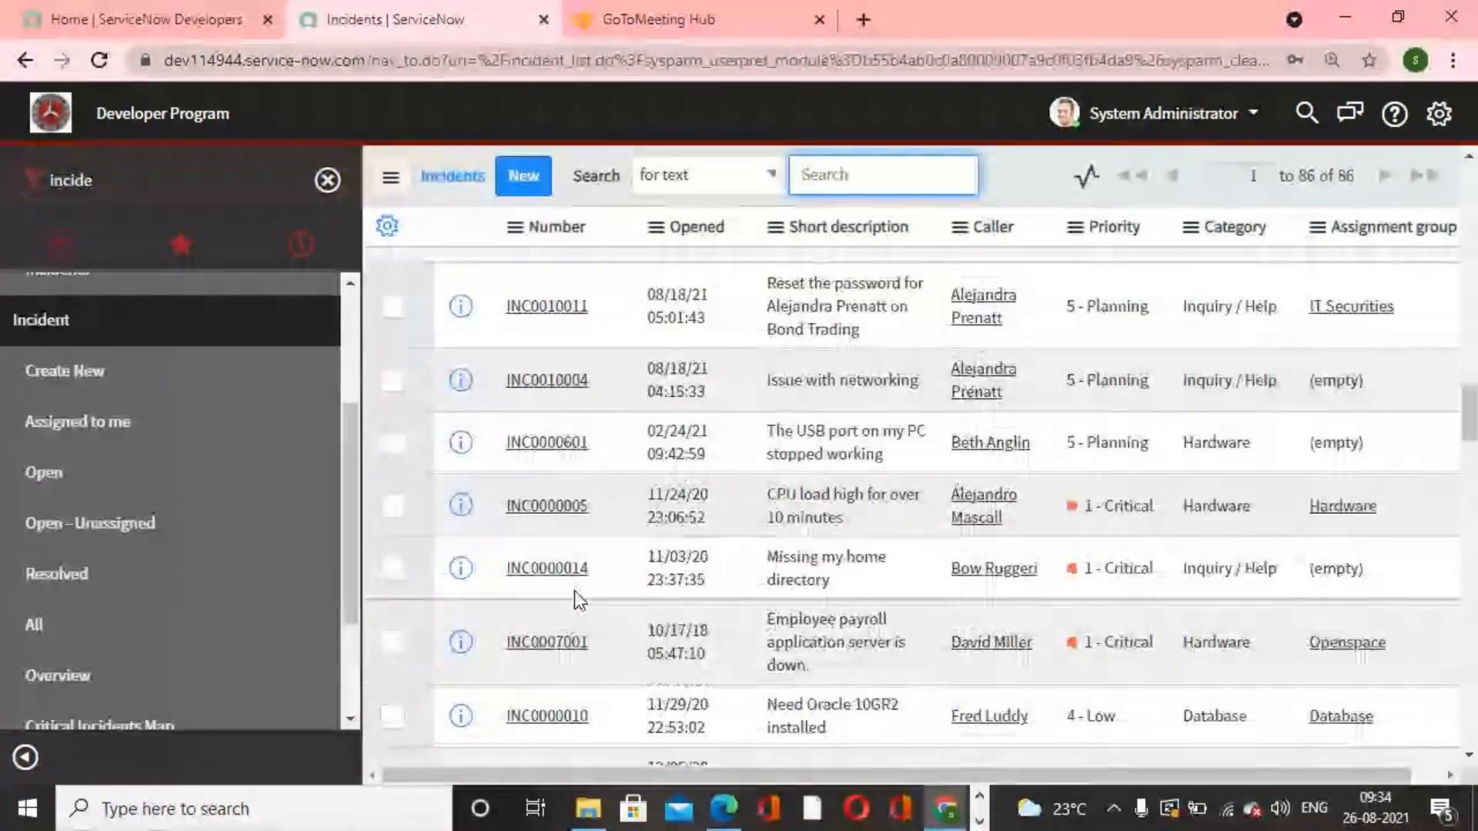
scroll(578, 600, down, 1)
scroll(577, 601, down, 7)
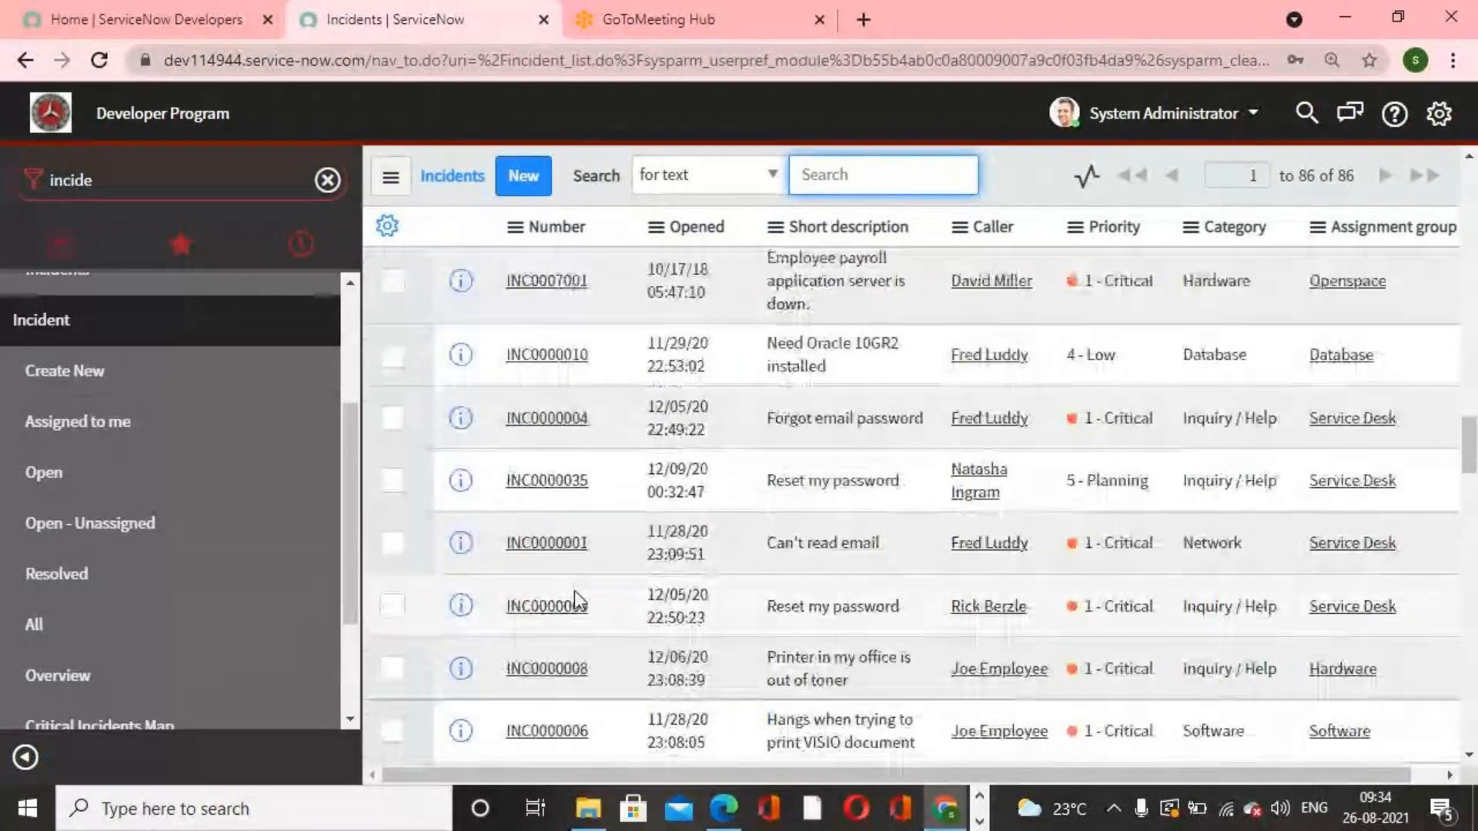
scroll(576, 594, down, 8)
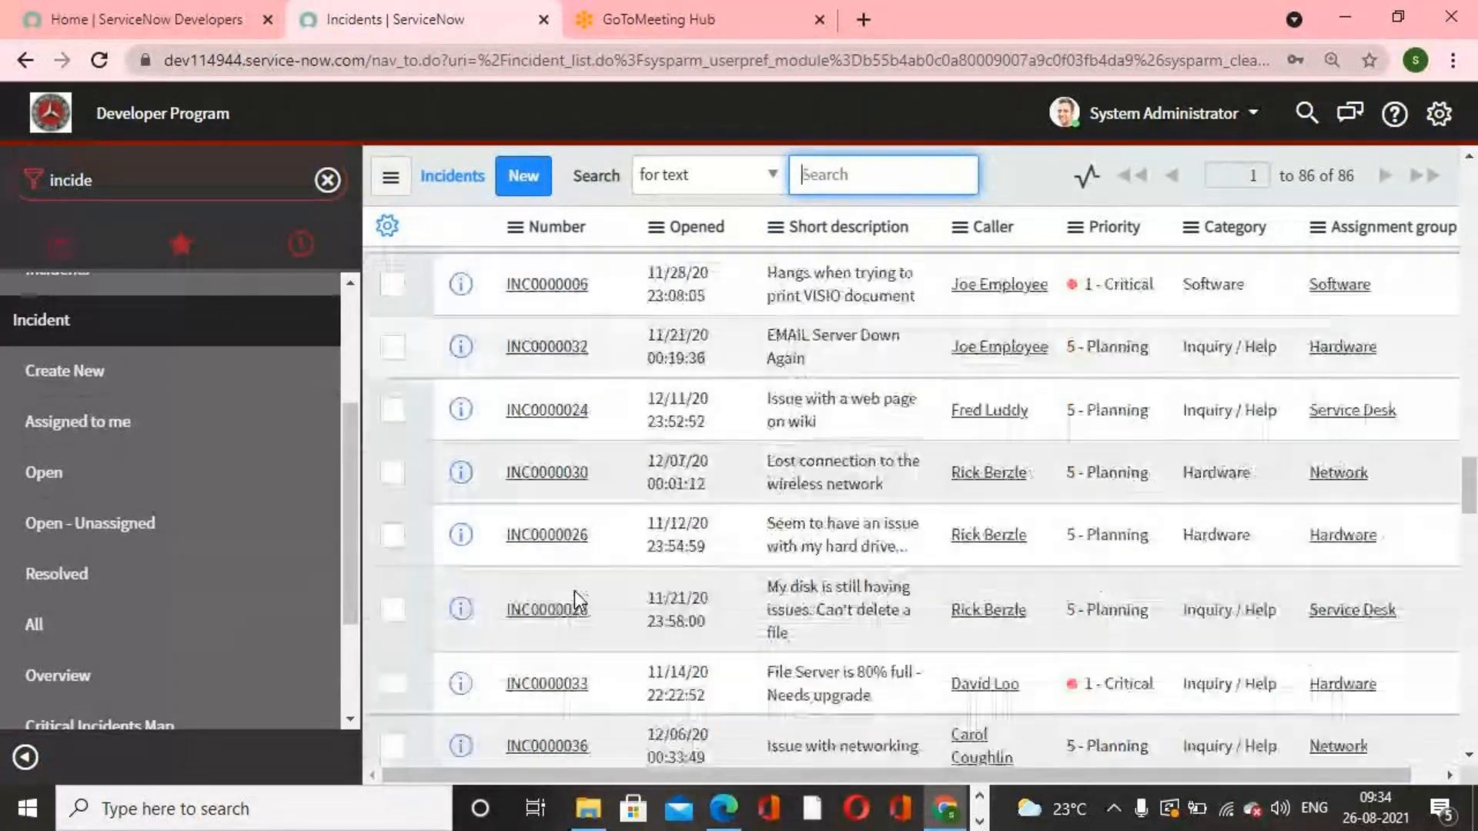
scroll(579, 601, down, 5)
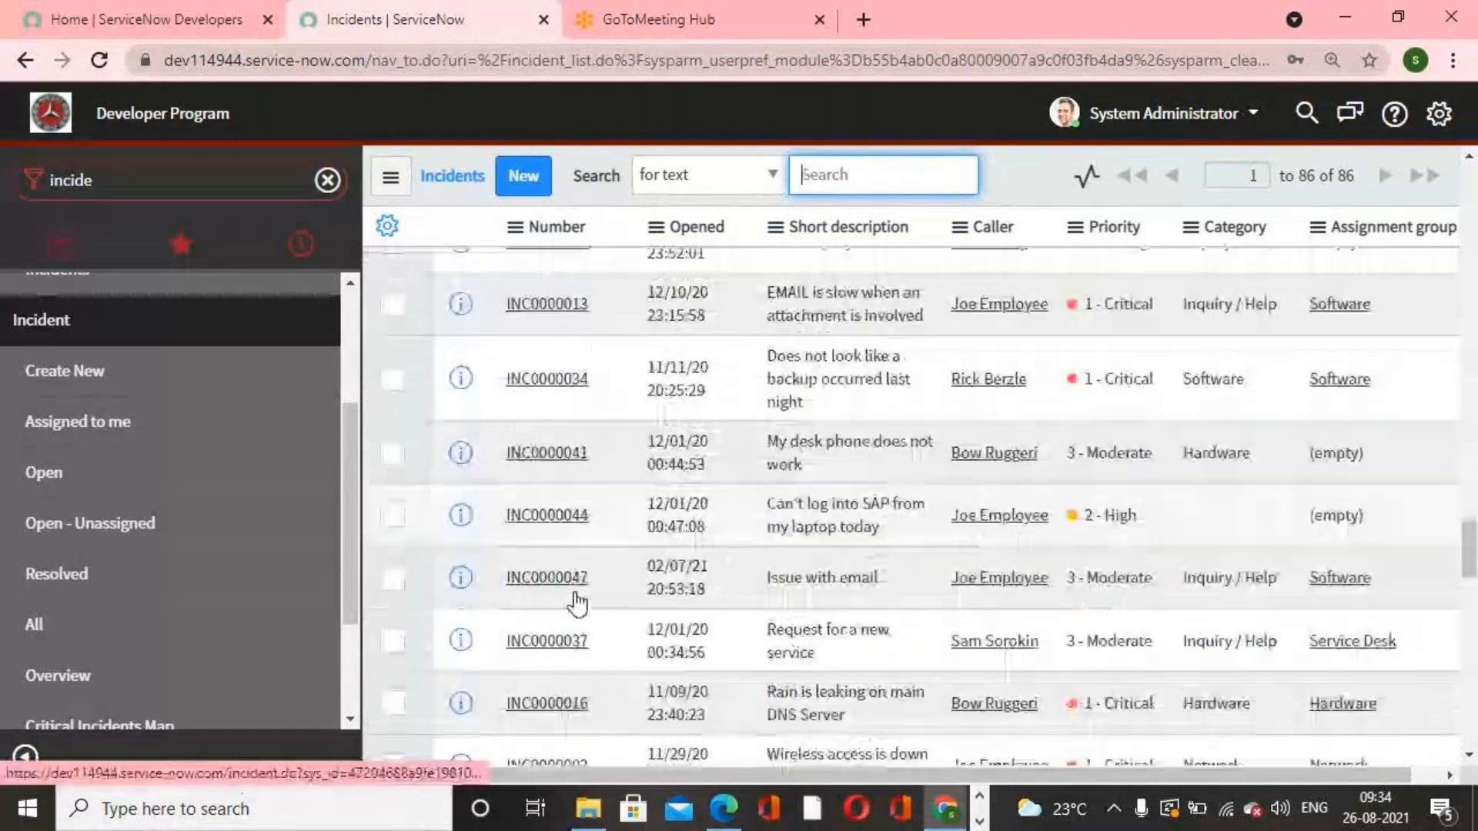
scroll(582, 597, down, 4)
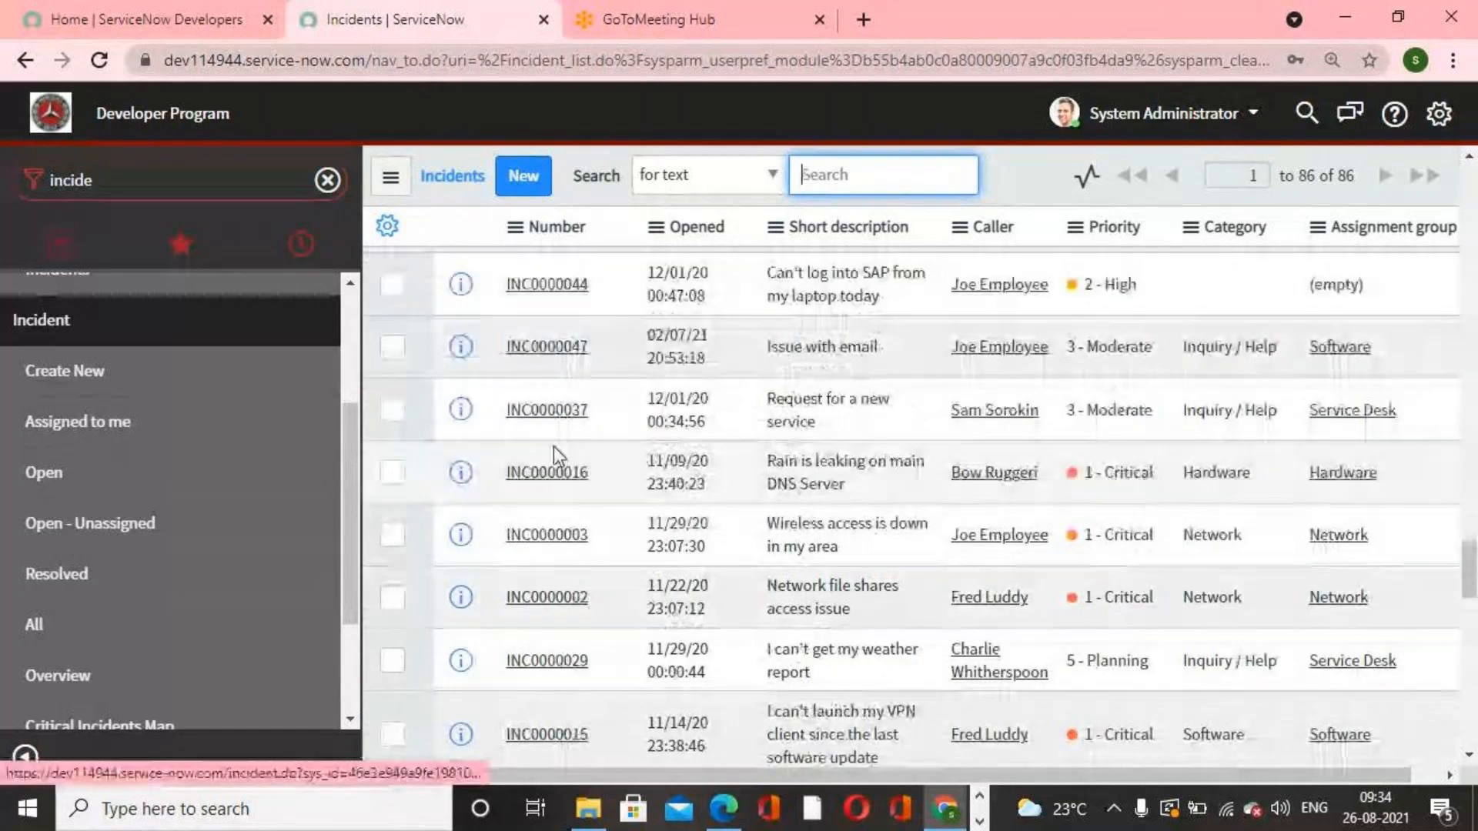
scroll(553, 447, up, 1)
scroll(579, 524, up, 4)
scroll(579, 523, down, 8)
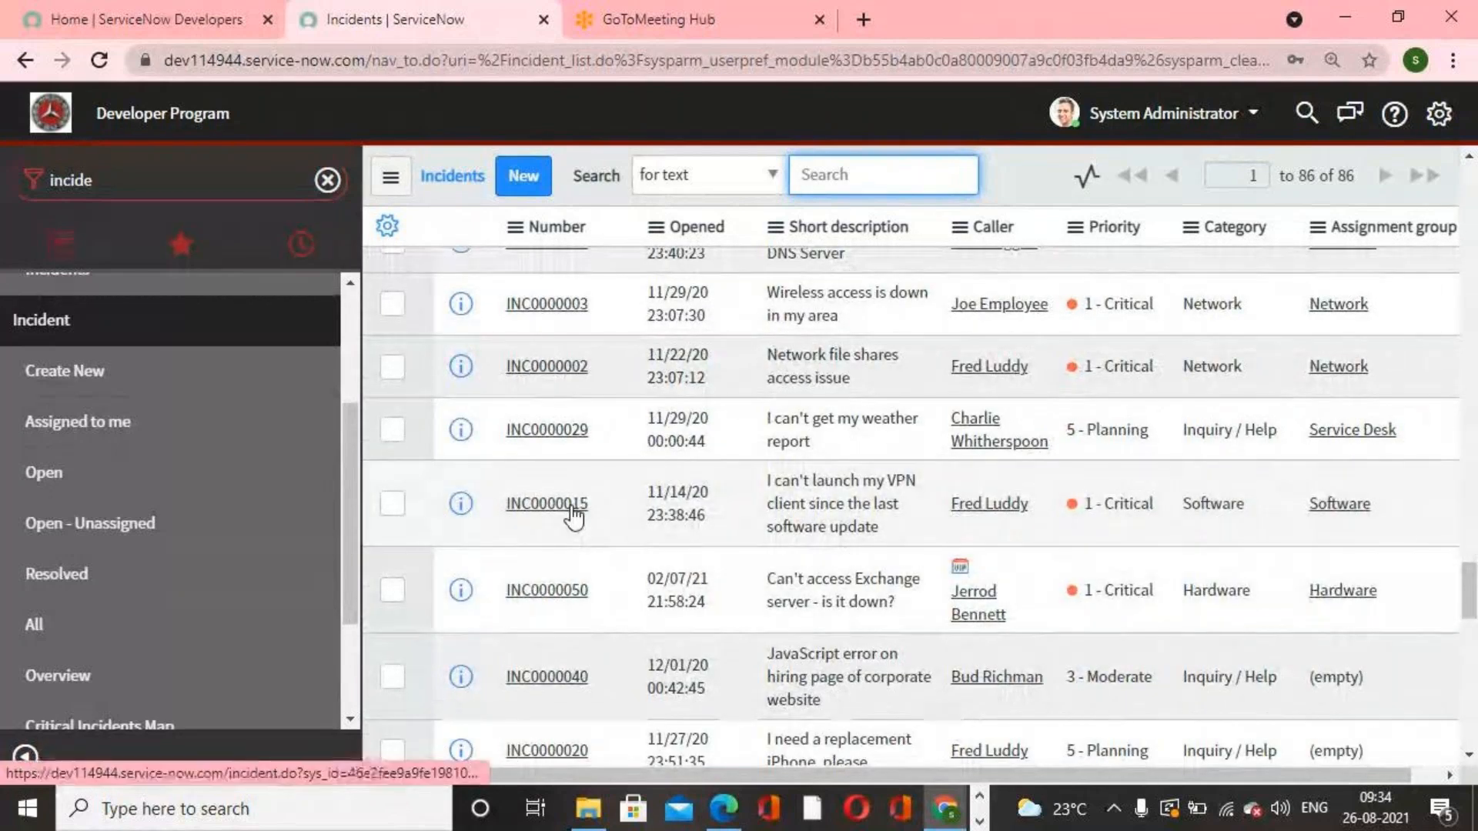
scroll(585, 539, down, 1)
scroll(585, 539, down, 5)
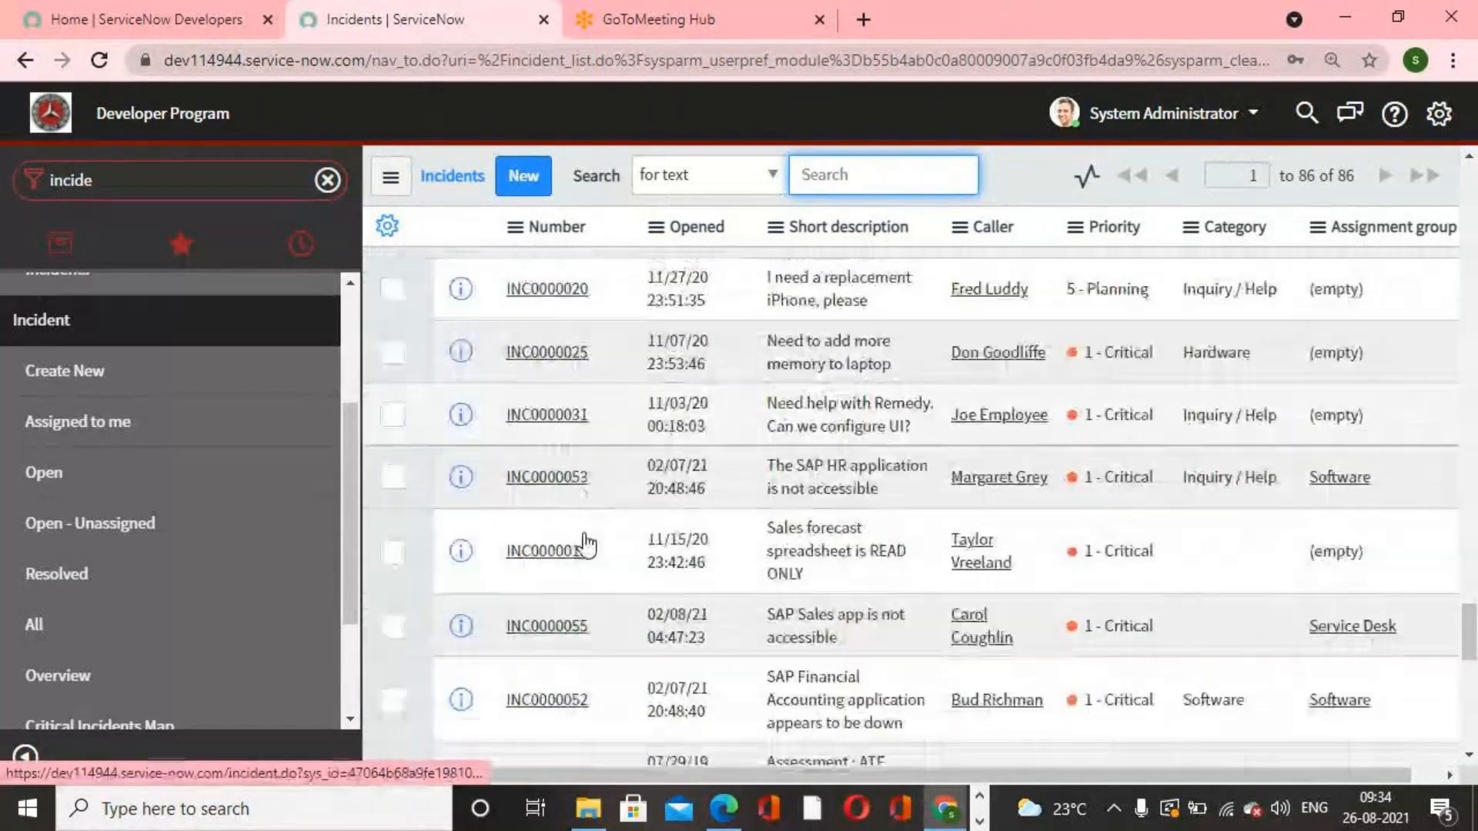
scroll(598, 574, down, 7)
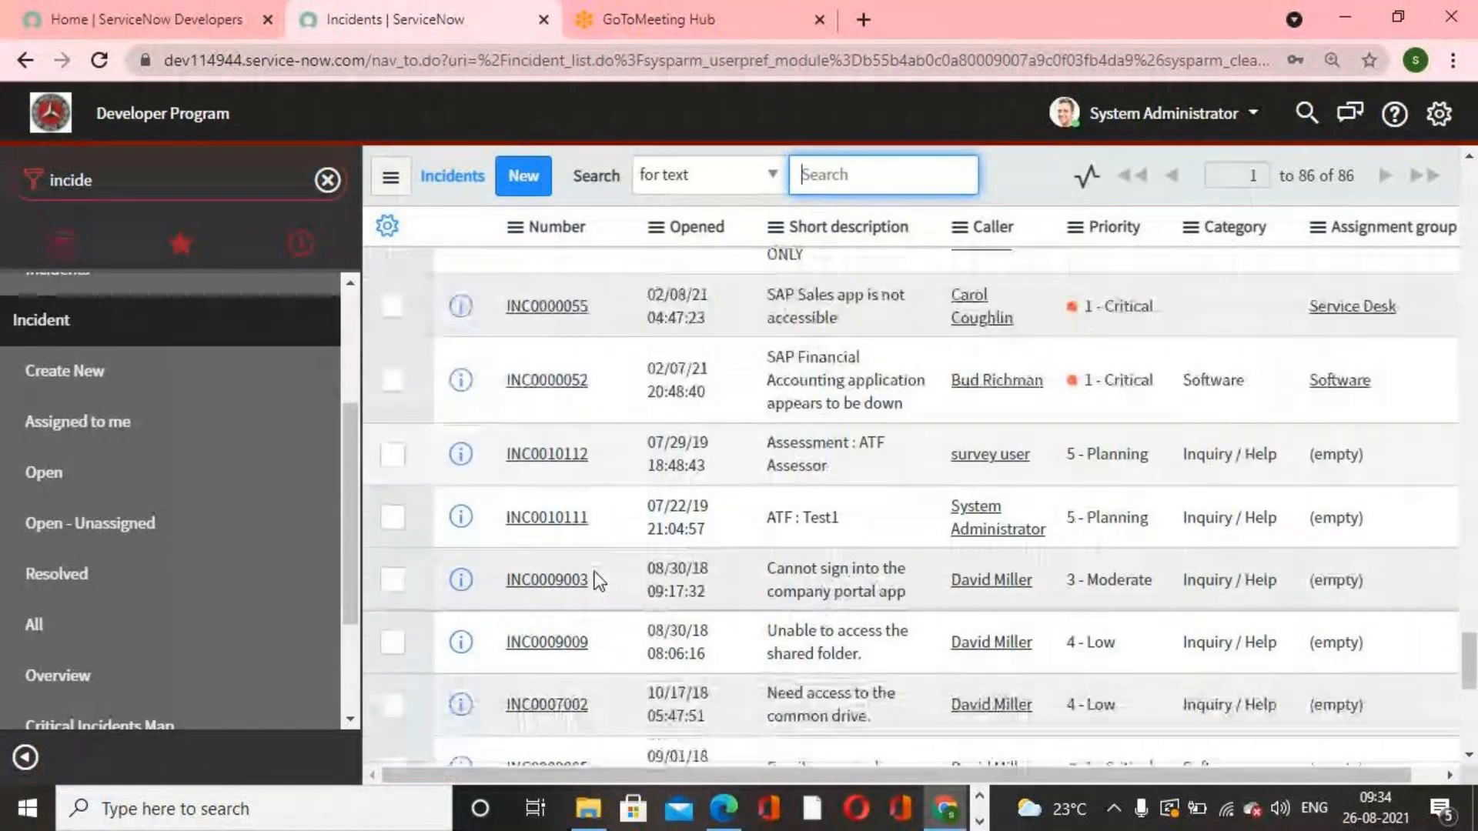
scroll(594, 572, down, 5)
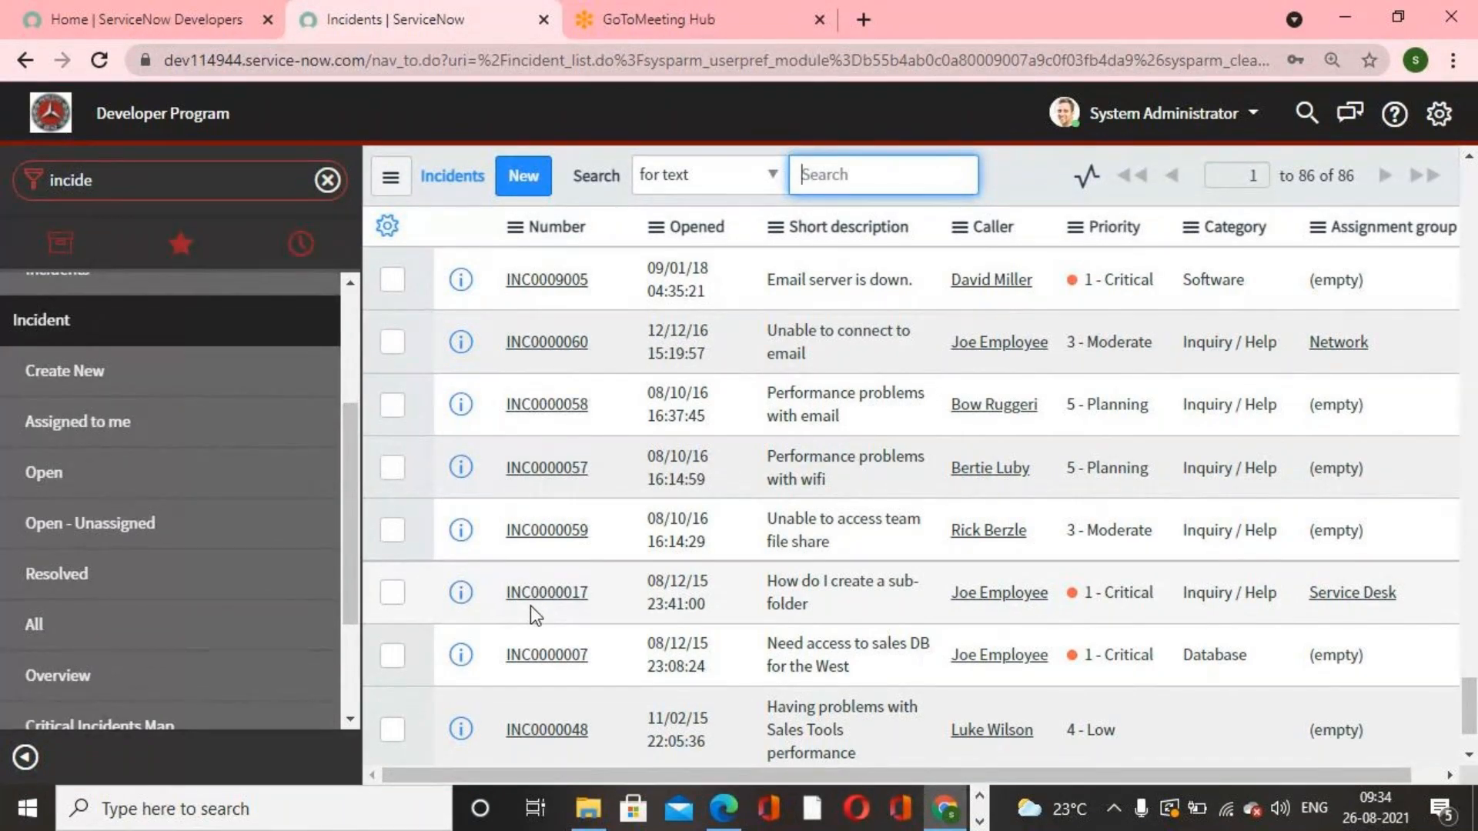
Step: Switch to the ServiceNow Live First Edition PDF, read the table exercises and schema map notes, and return to ServiceNow
click(718, 820)
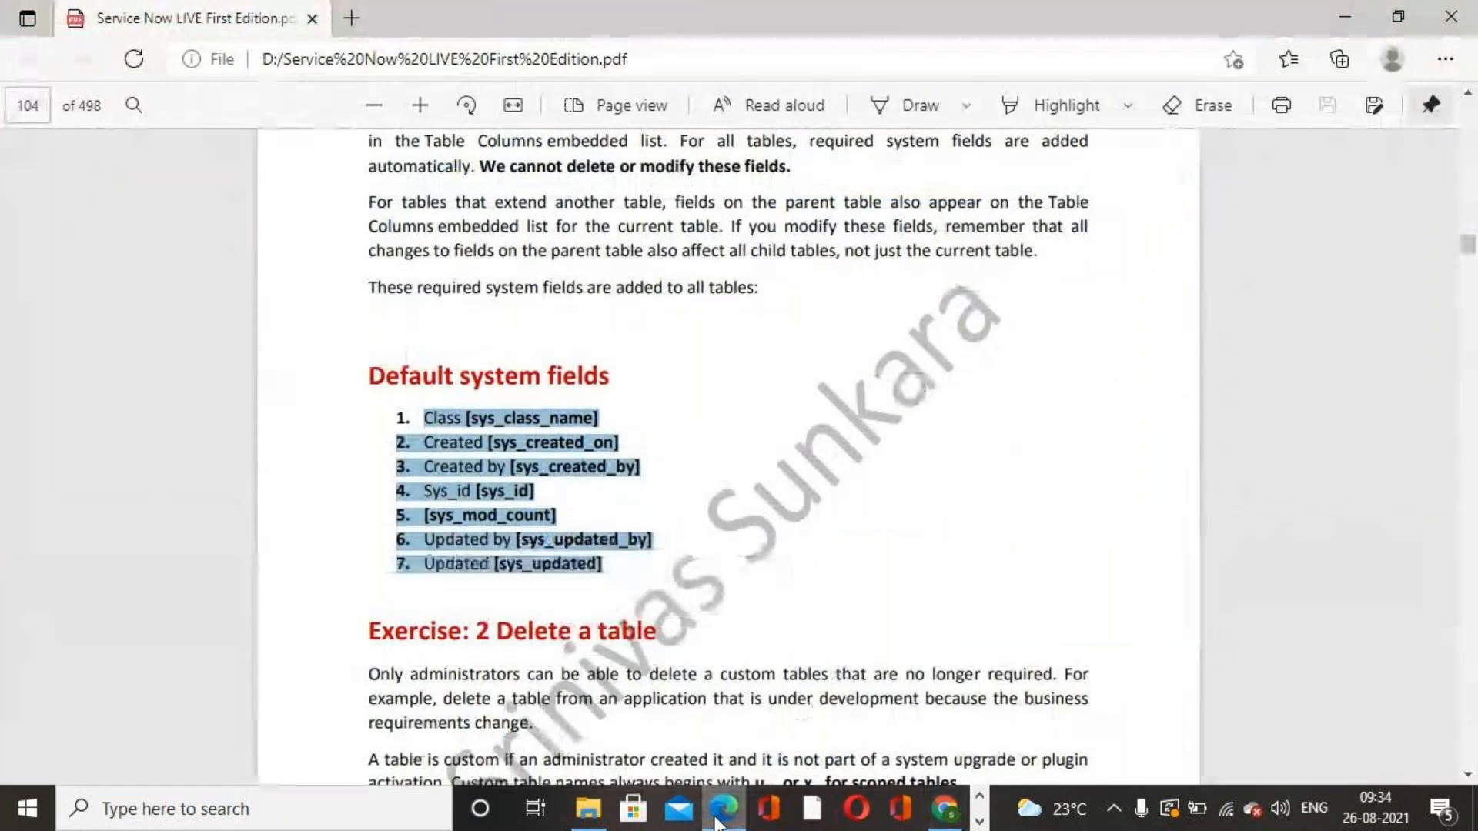
scroll(752, 553, down, 15)
scroll(753, 545, down, 15)
scroll(751, 543, down, 15)
scroll(752, 543, down, 15)
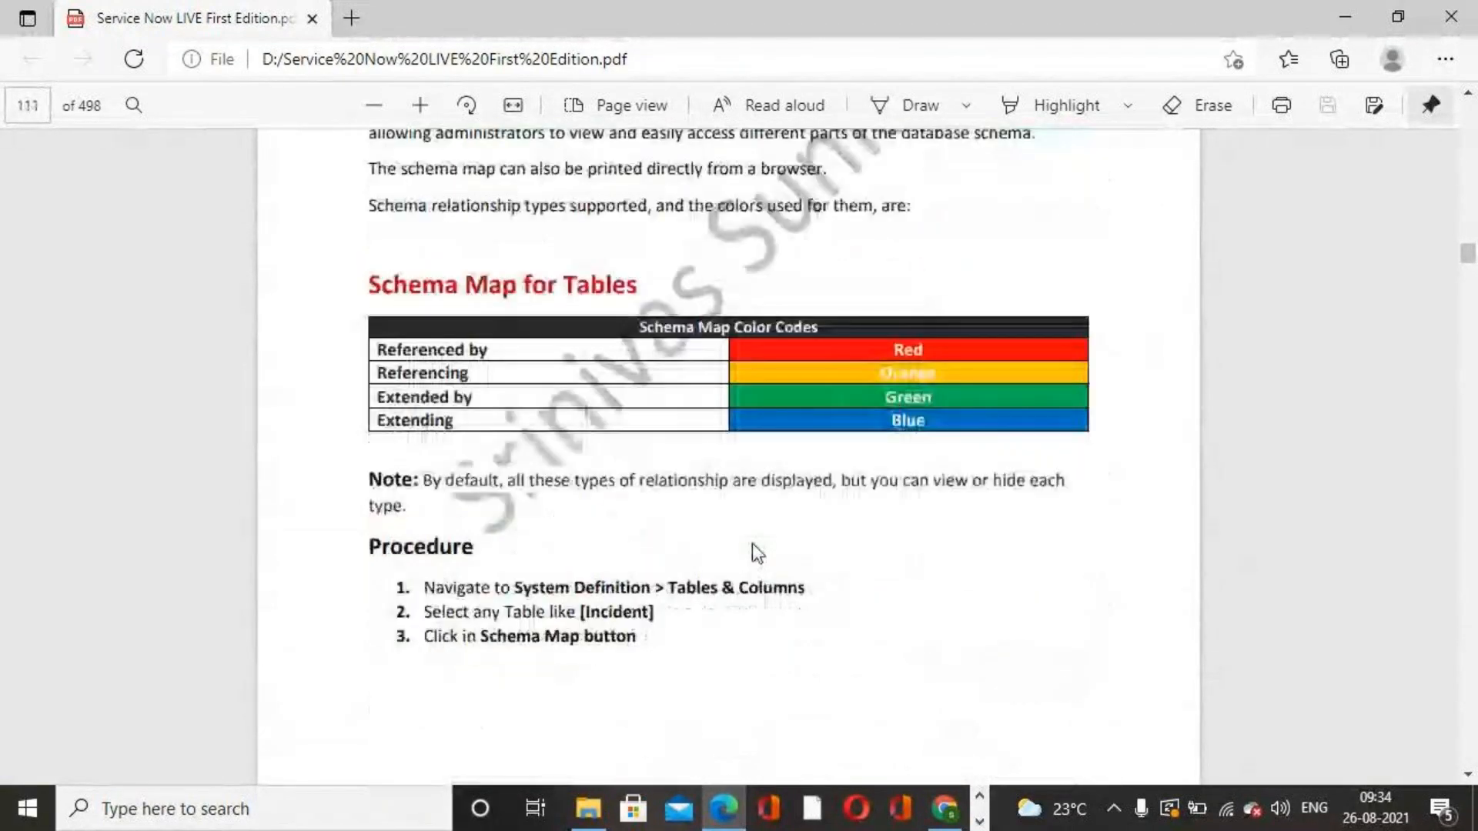
scroll(752, 543, down, 2)
click(947, 806)
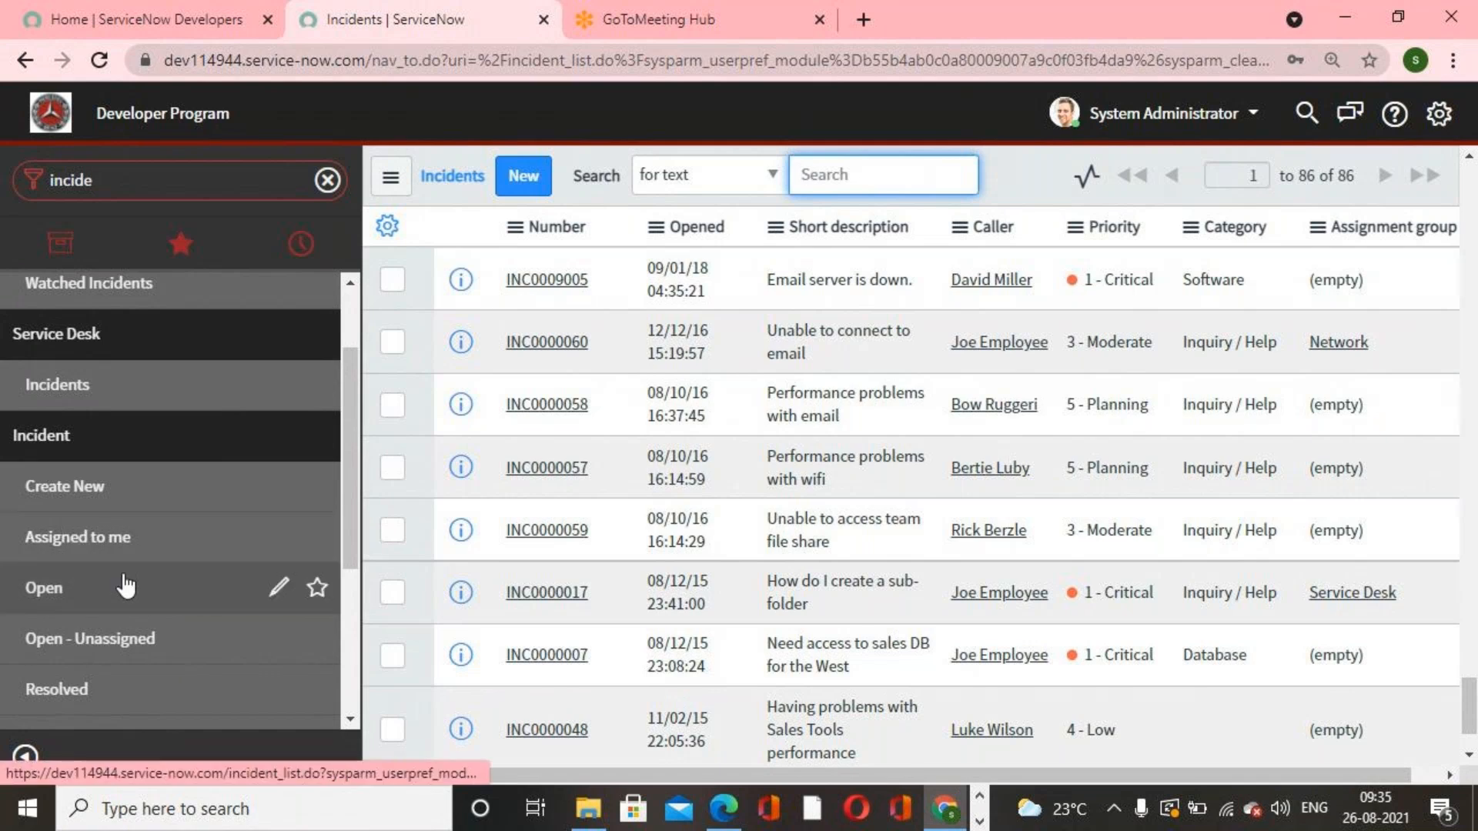
Step: Open a new incident form, try entering gdgg as the caller, and clear the Caller field again
click(91, 509)
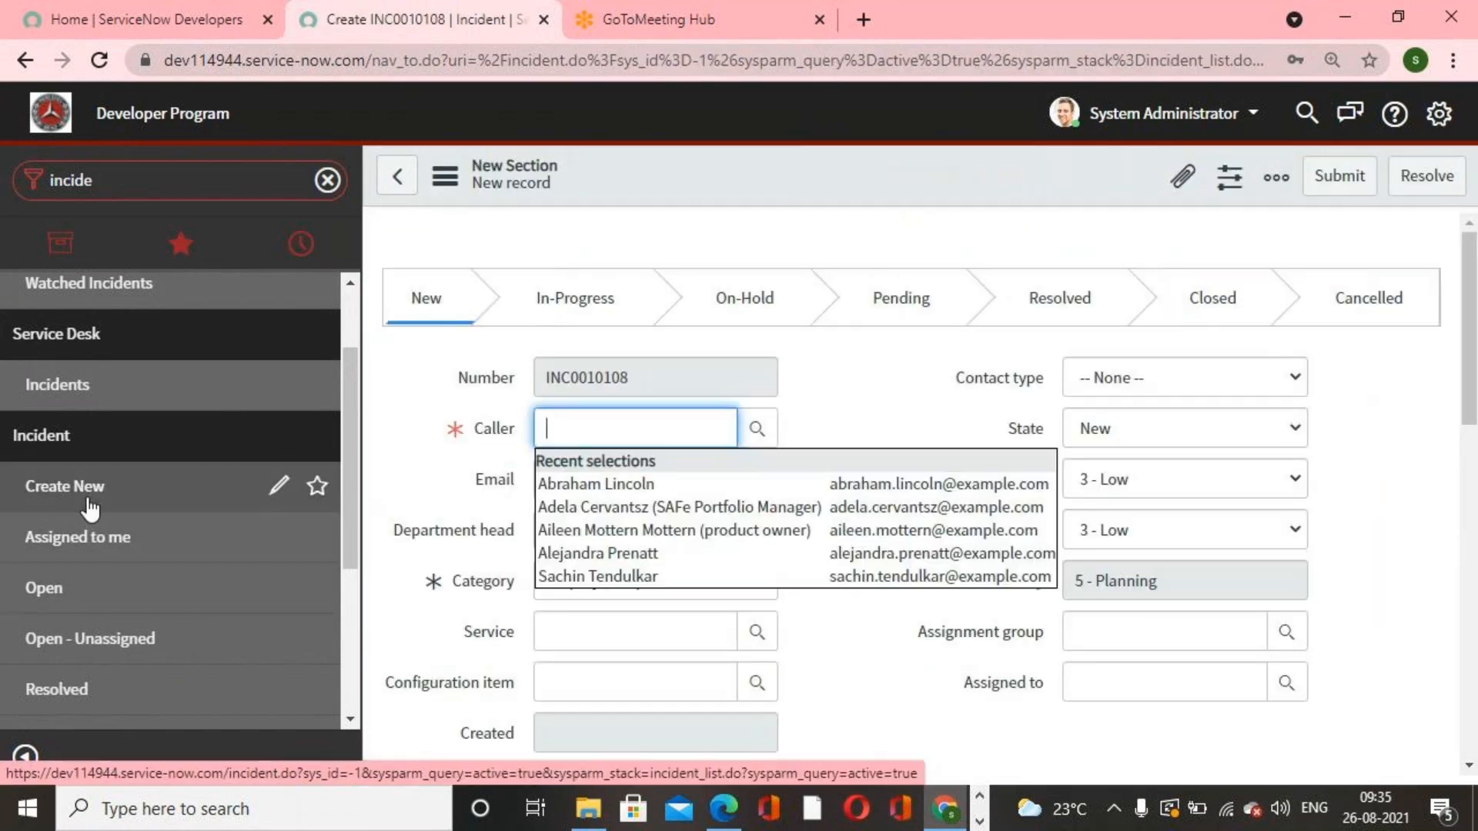
click(935, 381)
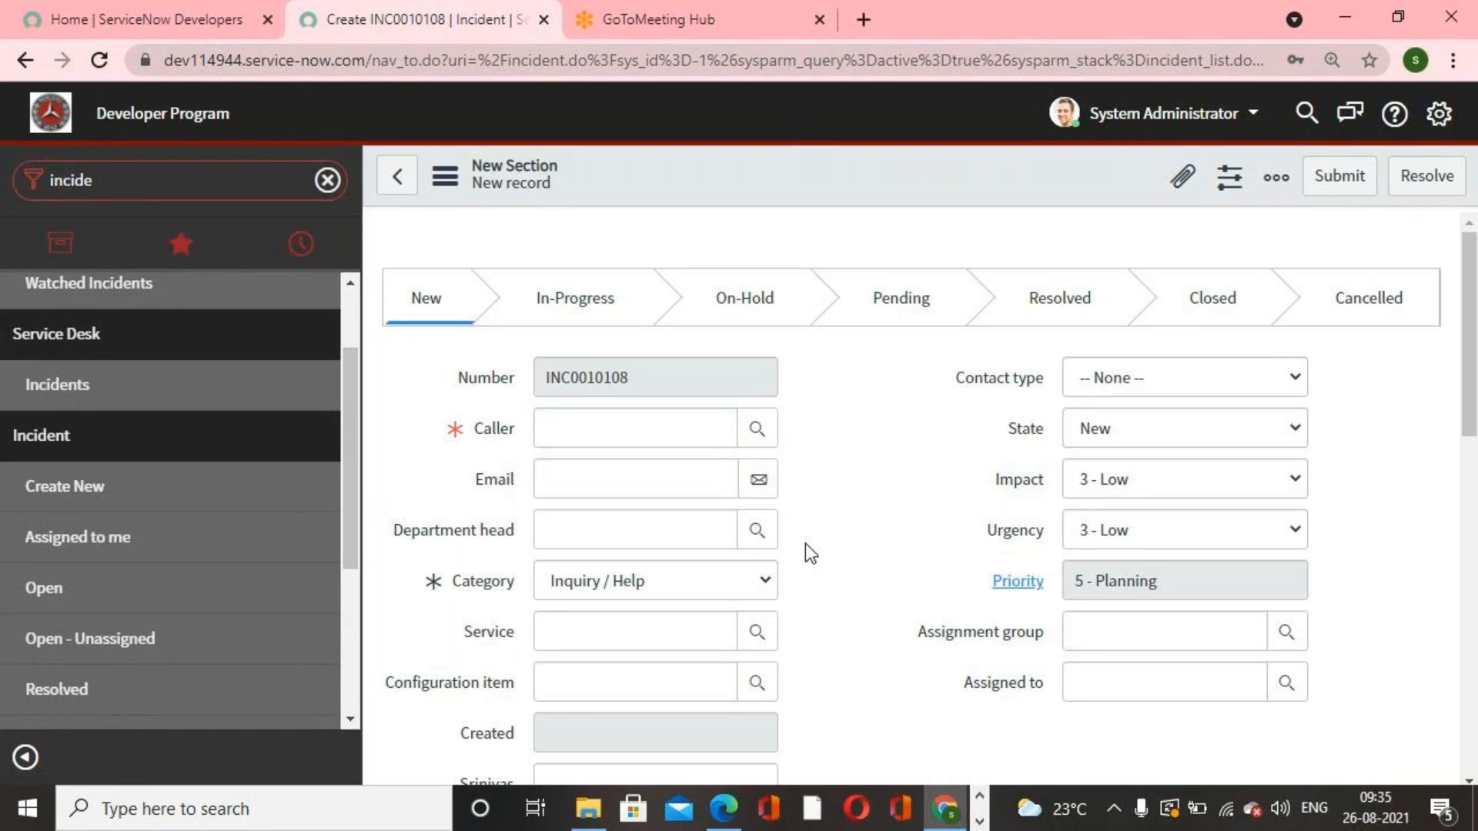
click(701, 433)
text(gdgg)
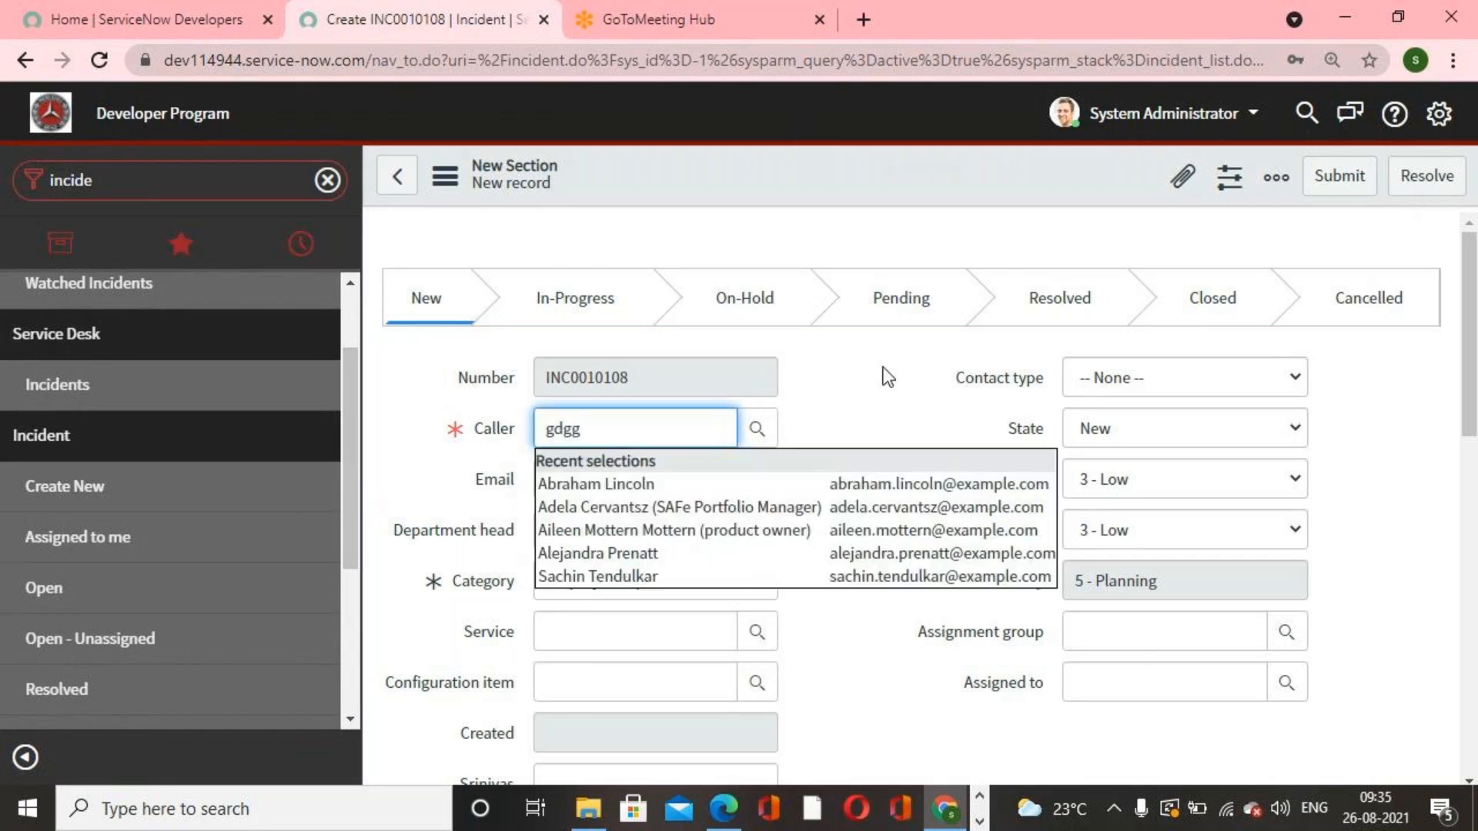
click(885, 378)
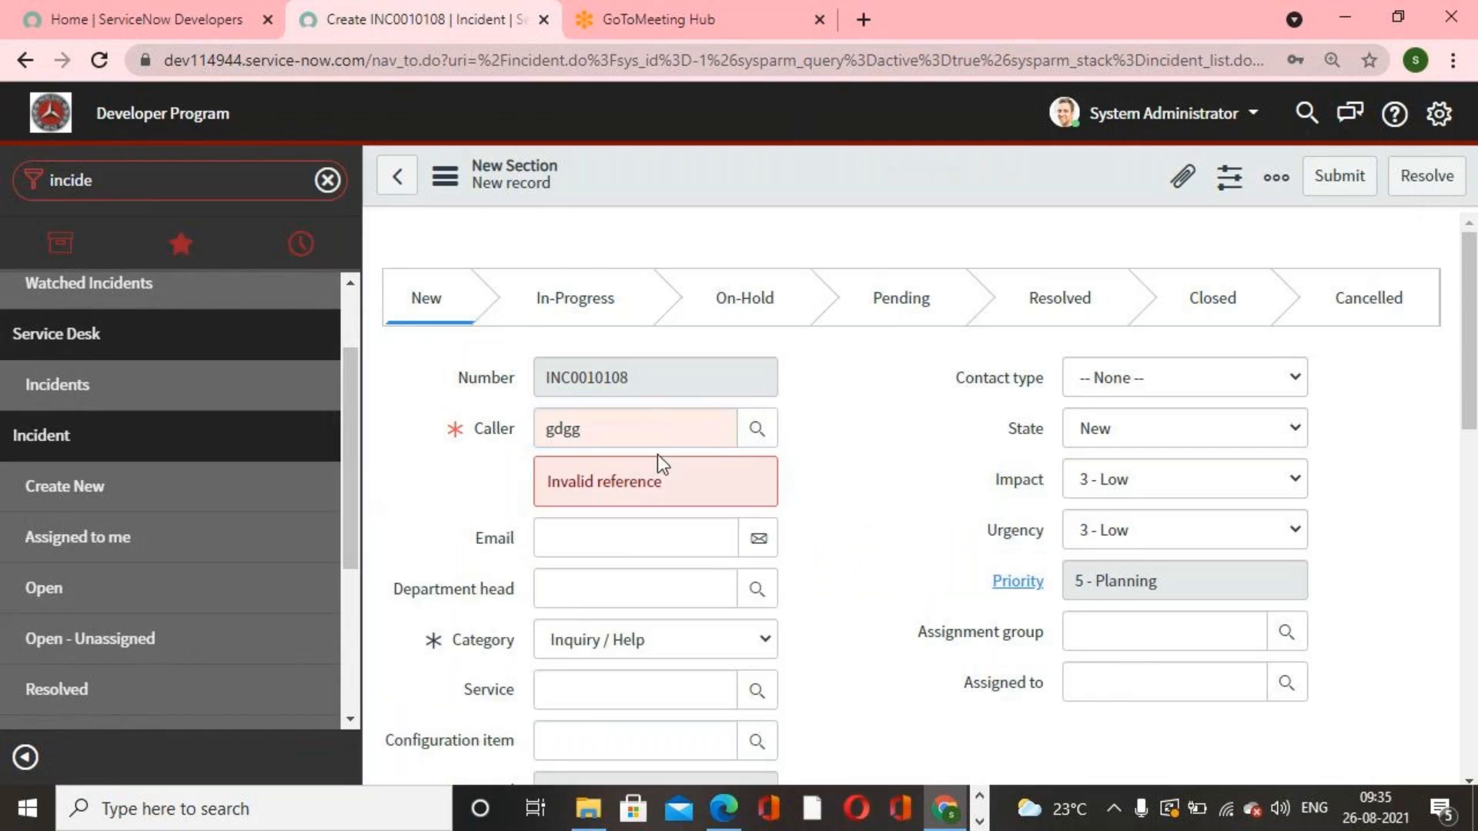
drag(644, 429, 451, 422)
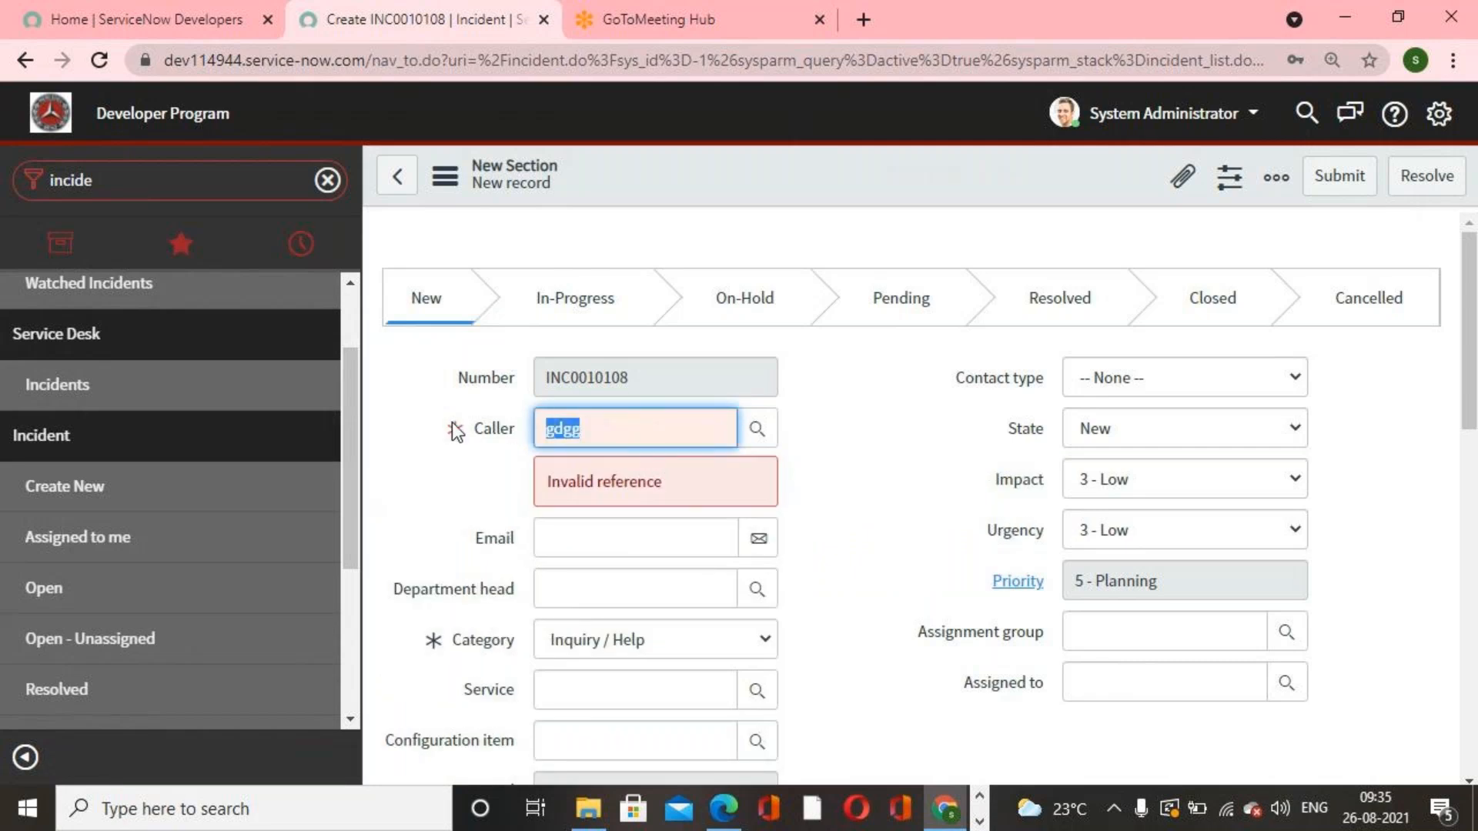
key(BackSpace)
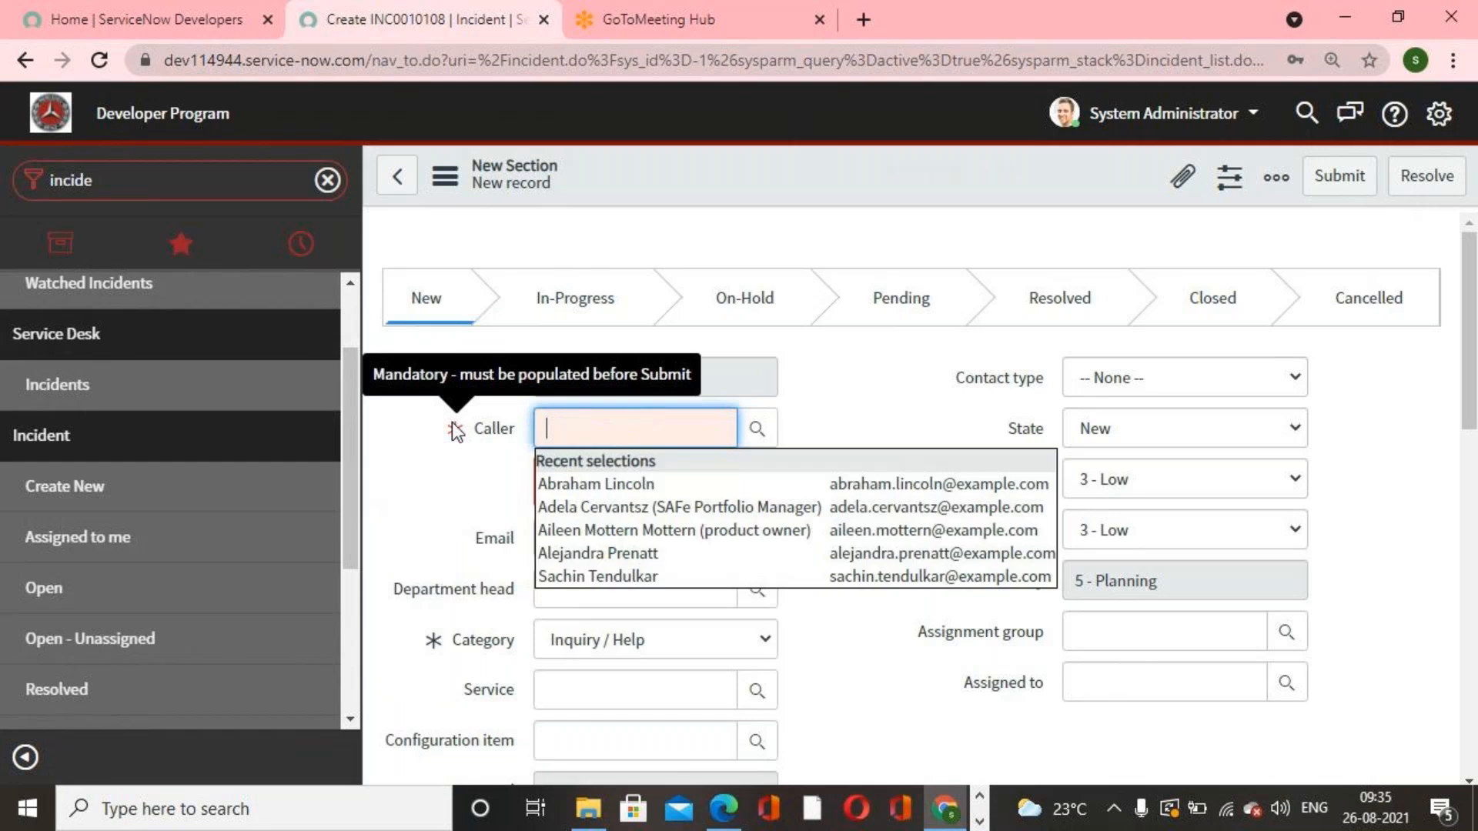
click(880, 428)
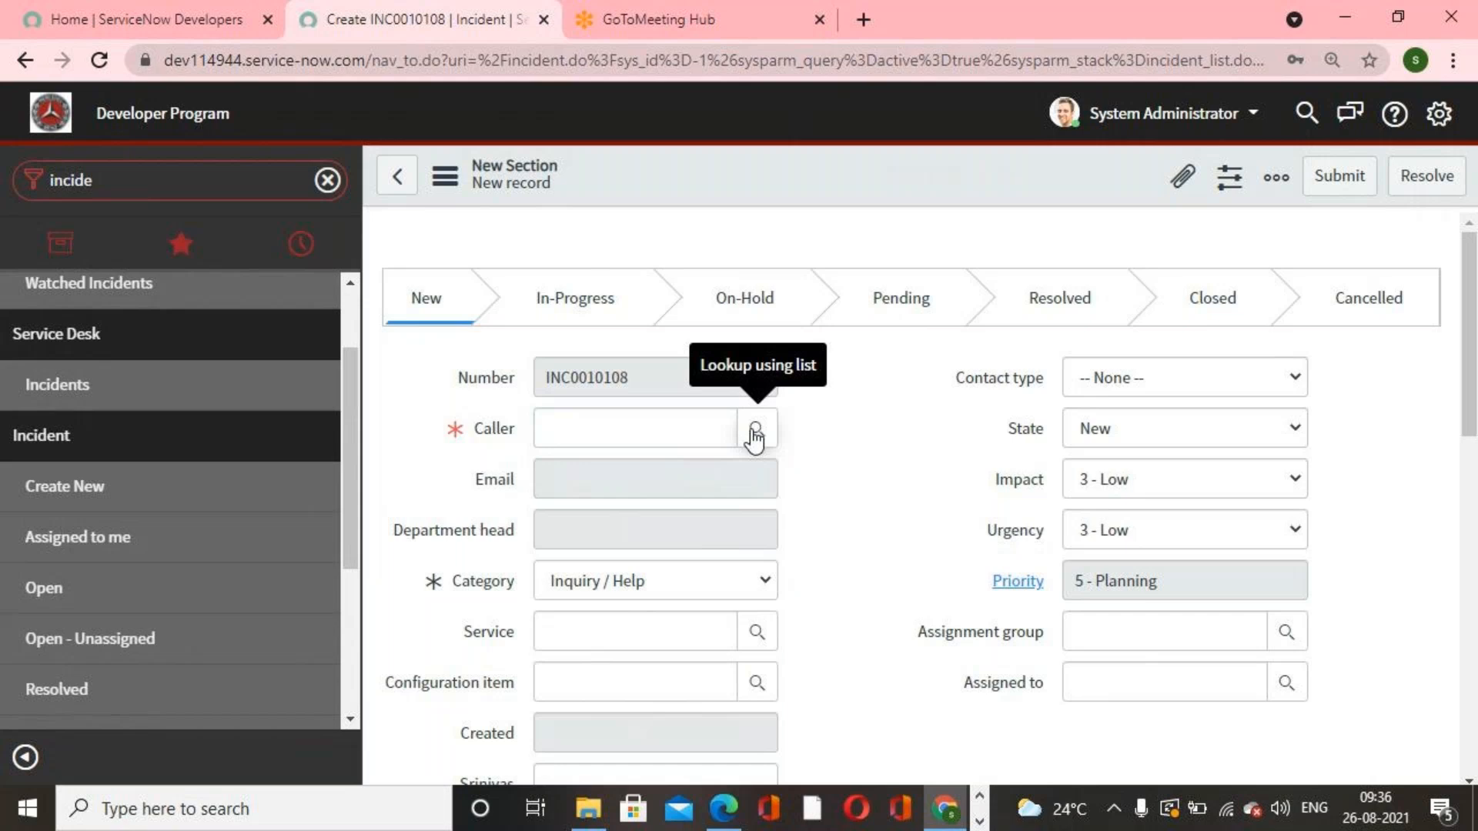
scroll(813, 550, down, 5)
scroll(816, 554, up, 5)
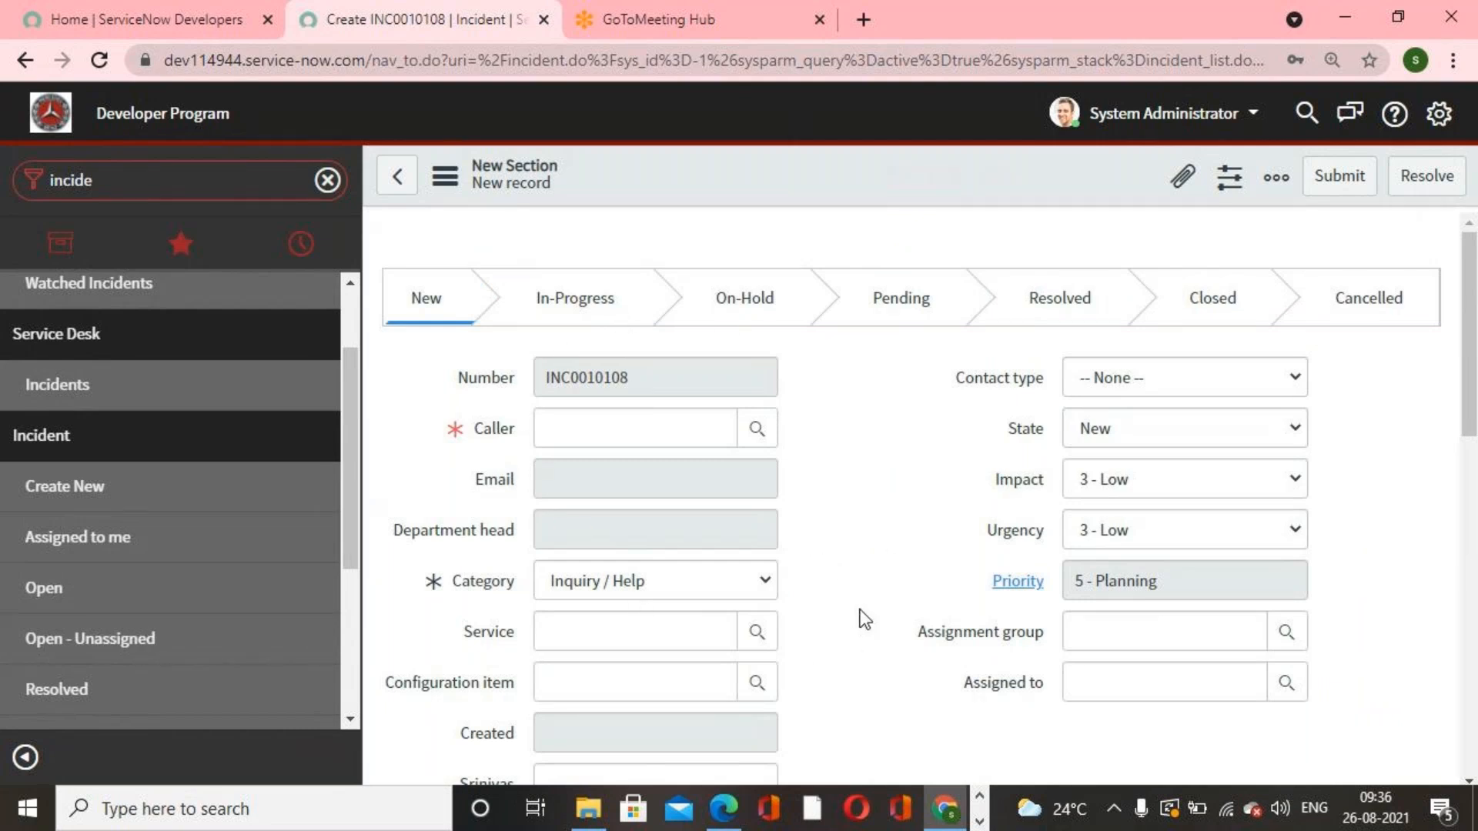
scroll(866, 619, down, 4)
scroll(865, 619, up, 4)
Step: Filter the navigator for tables and open the Tables list under System Definition
double_click(171, 192)
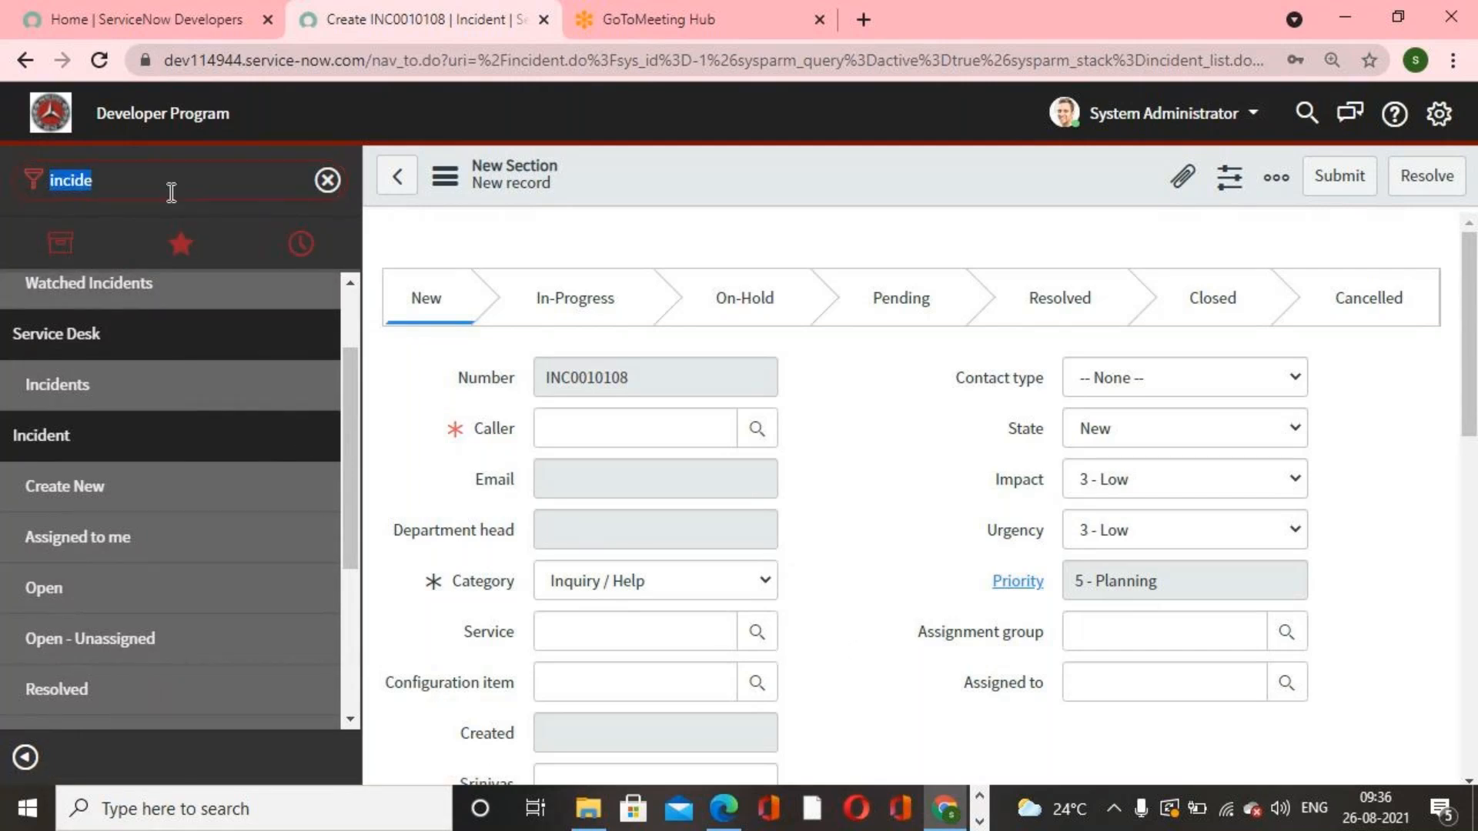
text(tables)
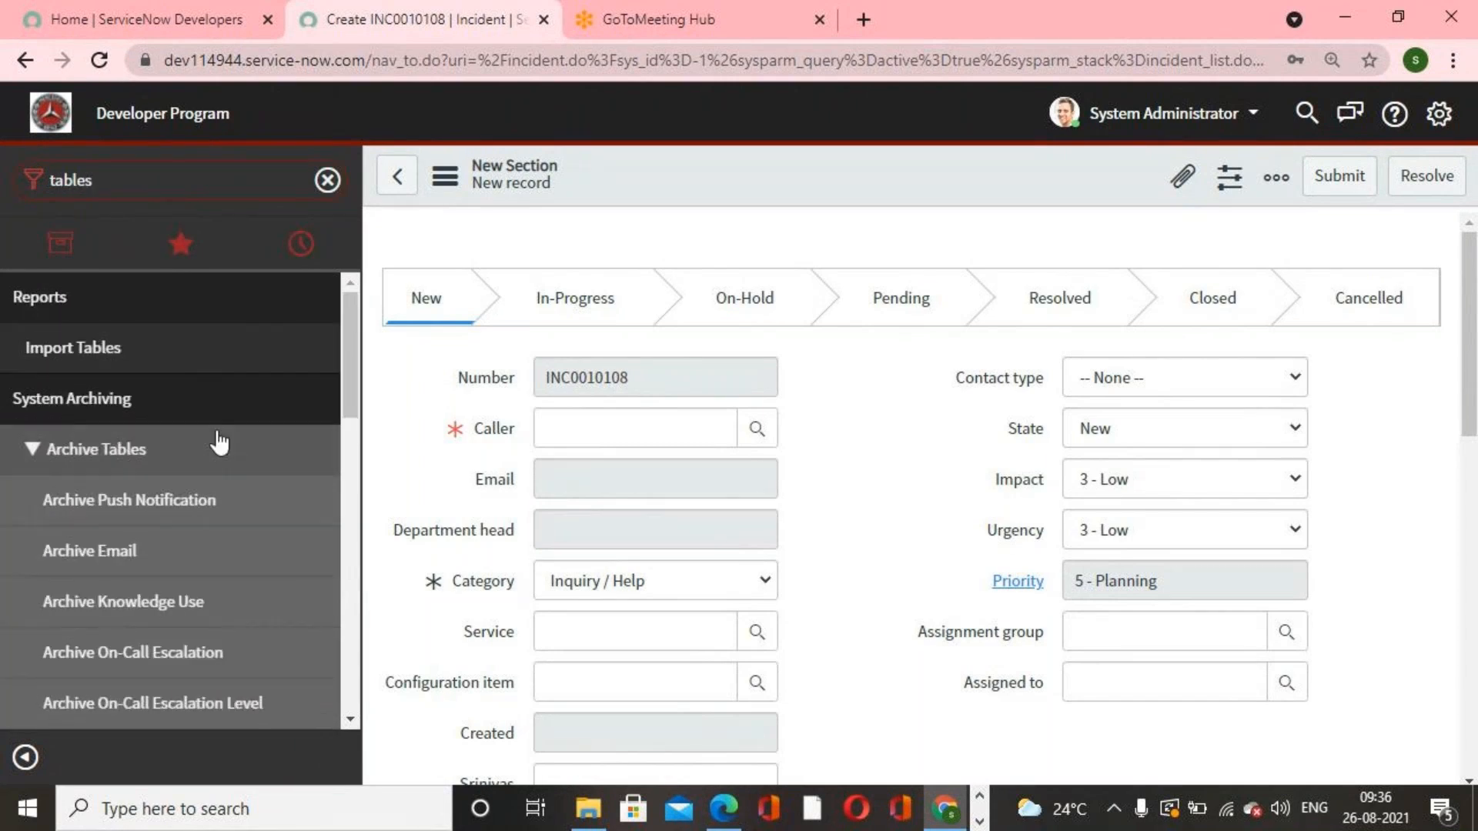
scroll(220, 444, down, 5)
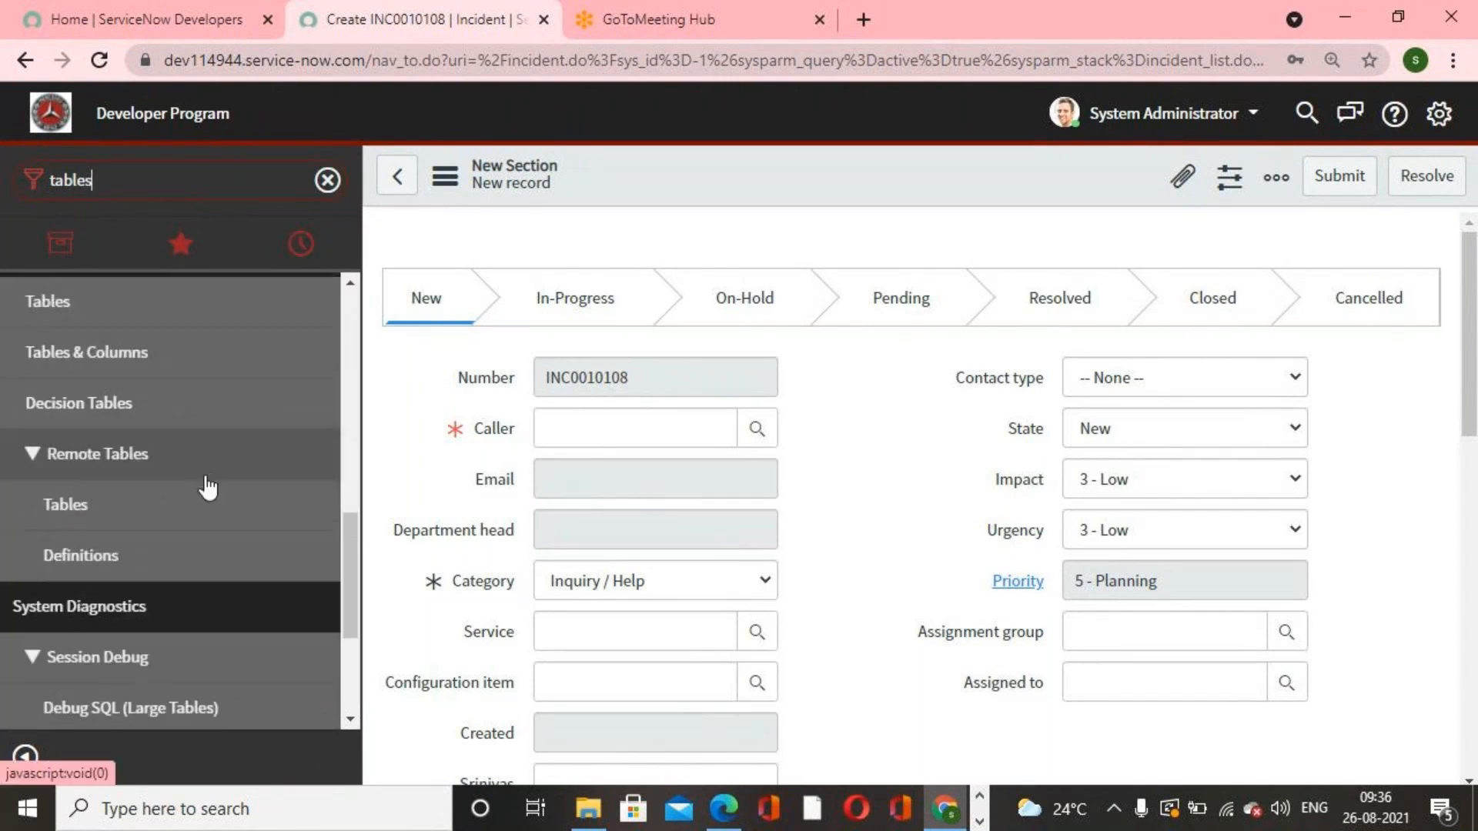
scroll(115, 432, up, 2)
click(94, 428)
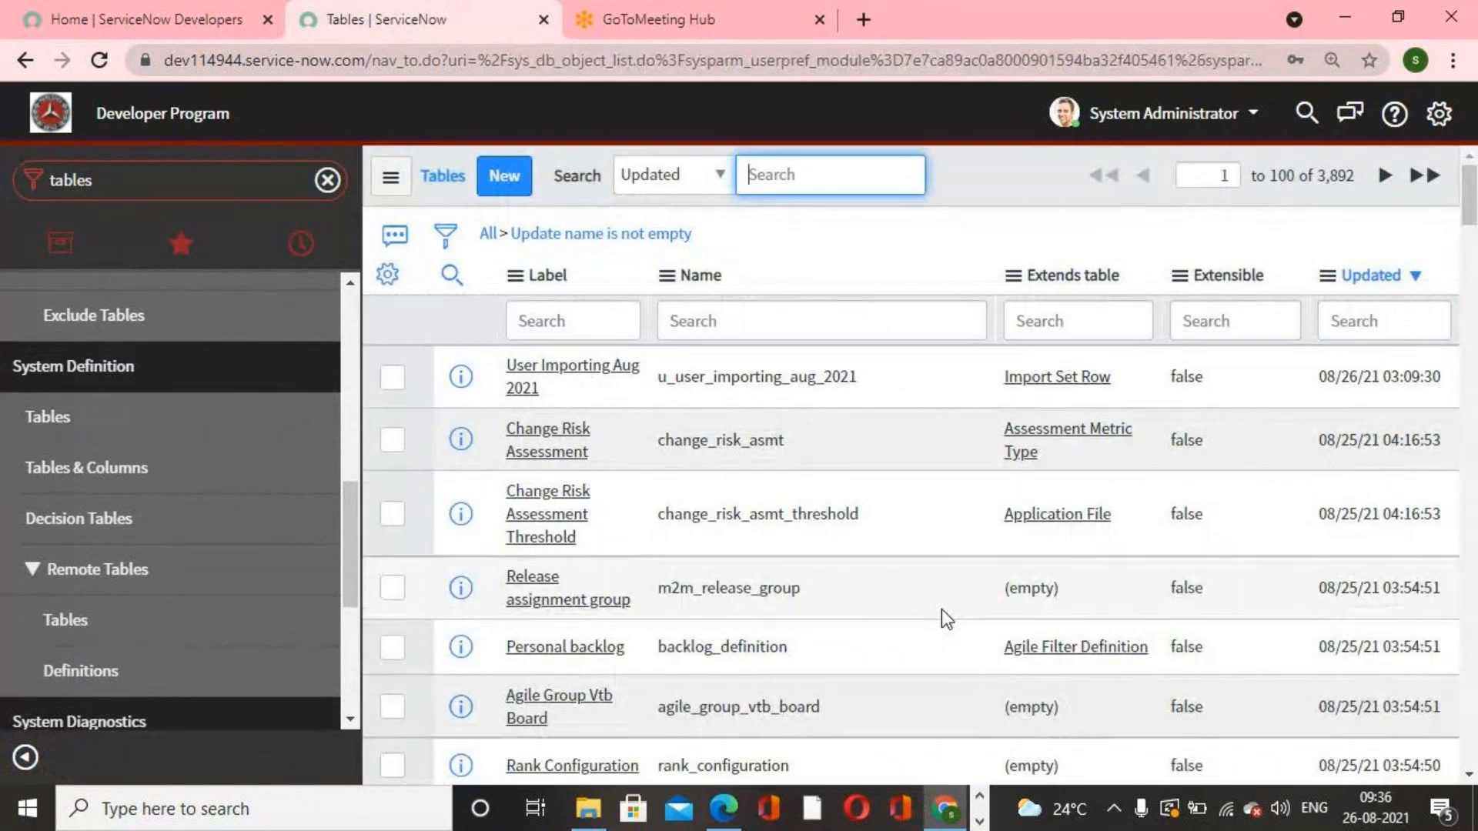
scroll(745, 565, down, 3)
scroll(745, 563, down, 12)
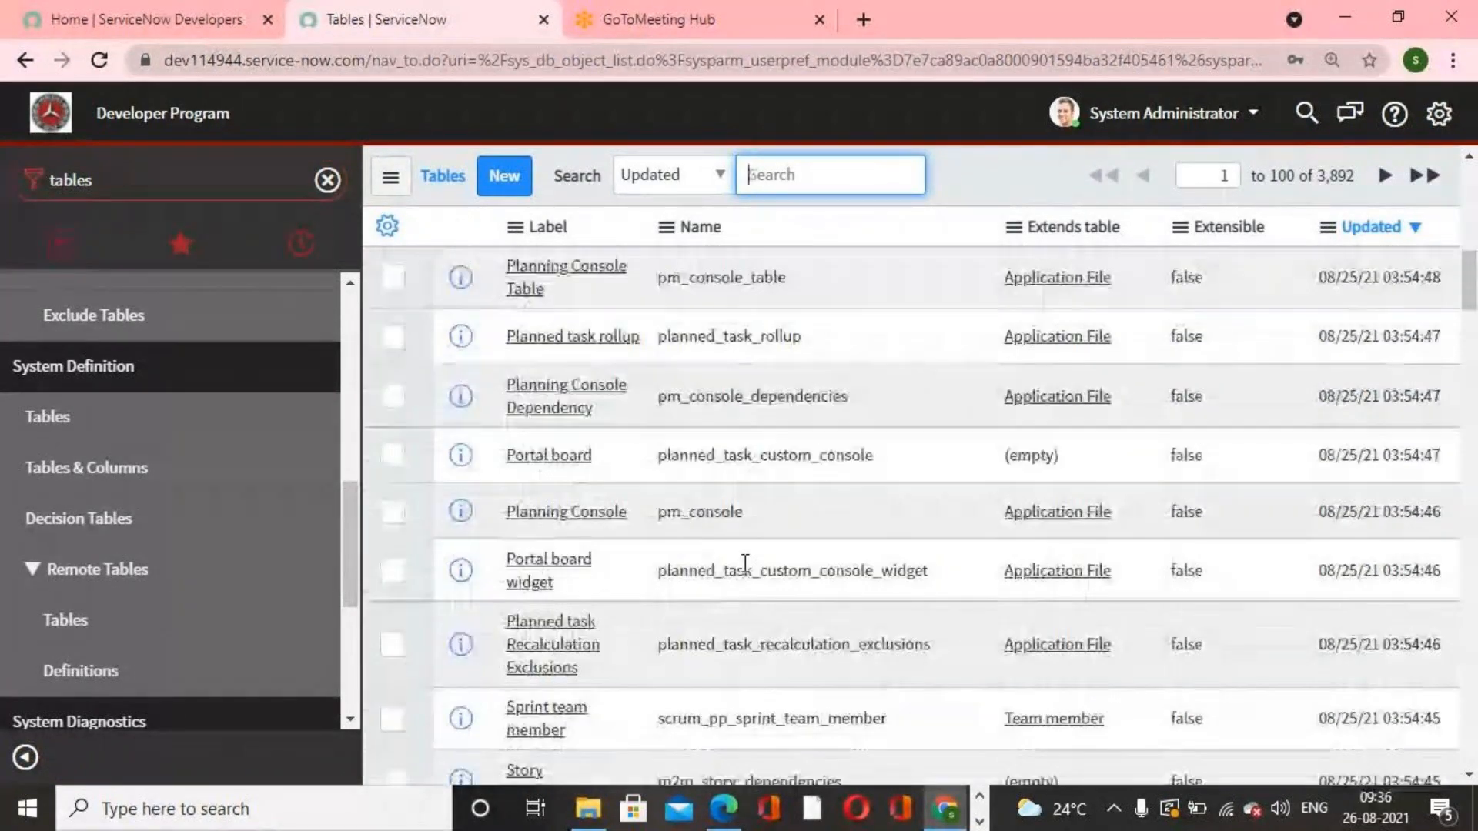
scroll(745, 563, up, 13)
scroll(745, 564, up, 5)
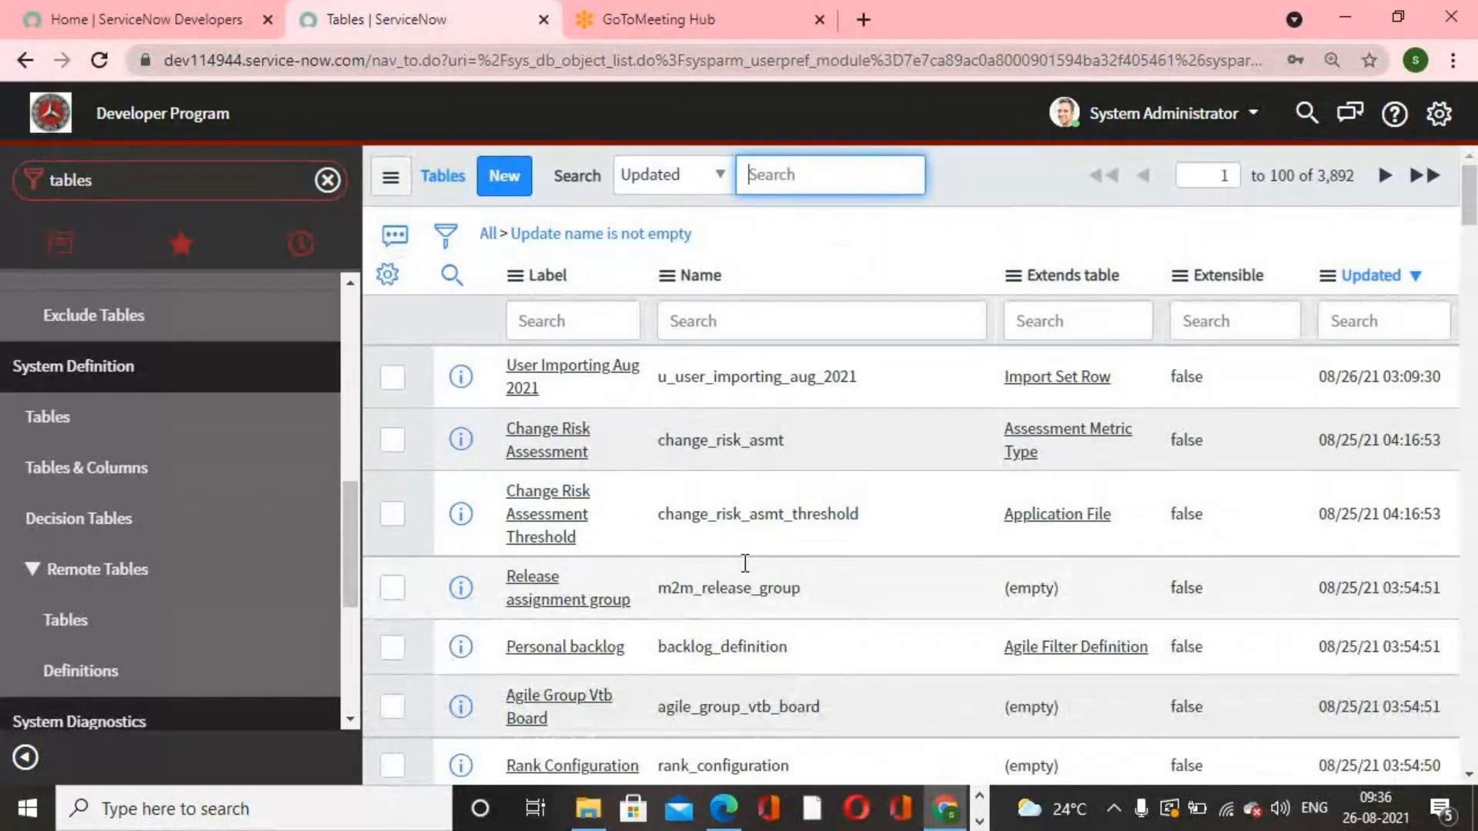
click(105, 423)
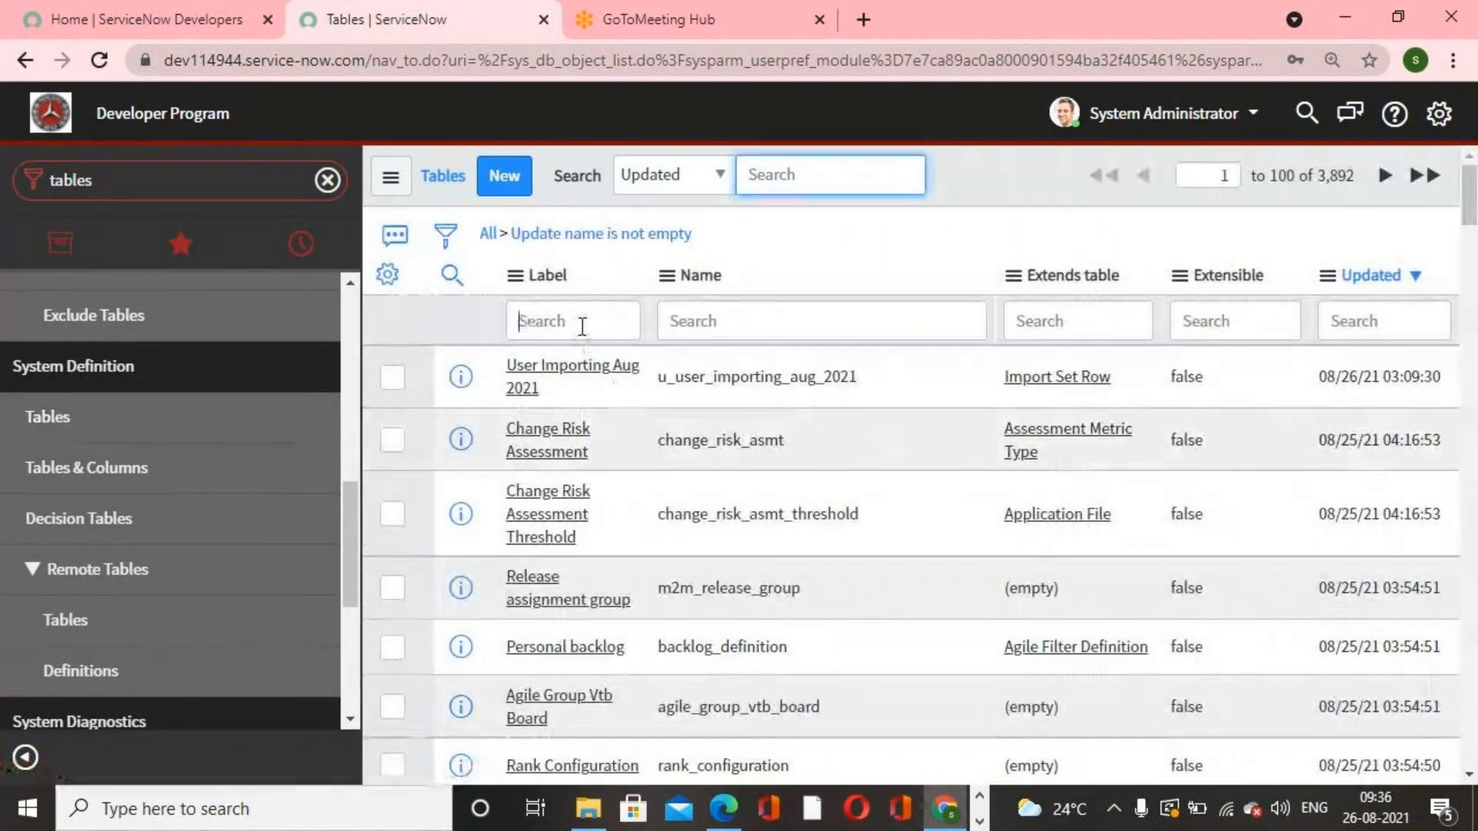
click(582, 326)
text(incident)
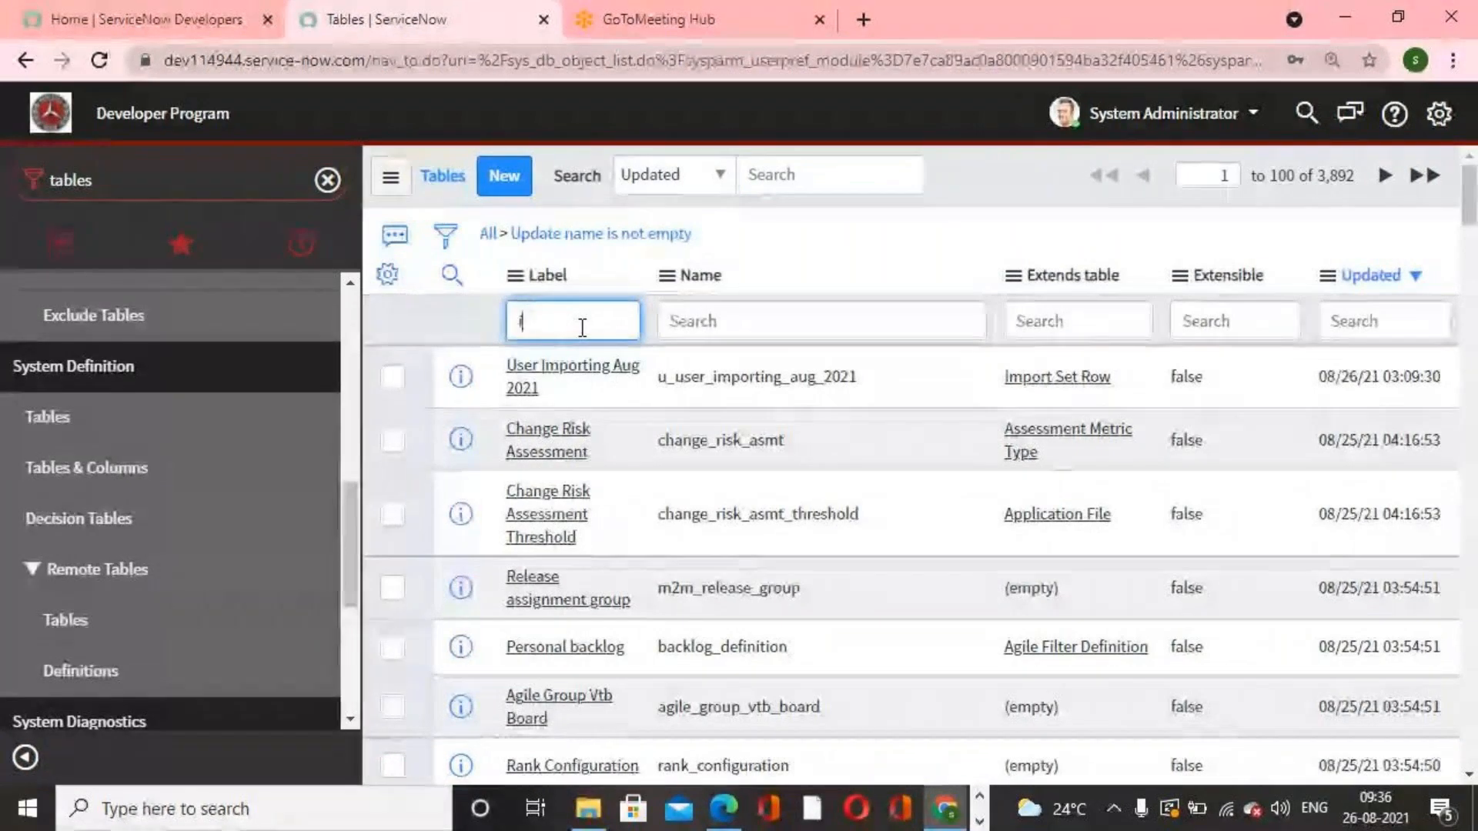
key(BackSpace)
key(BackSpace)
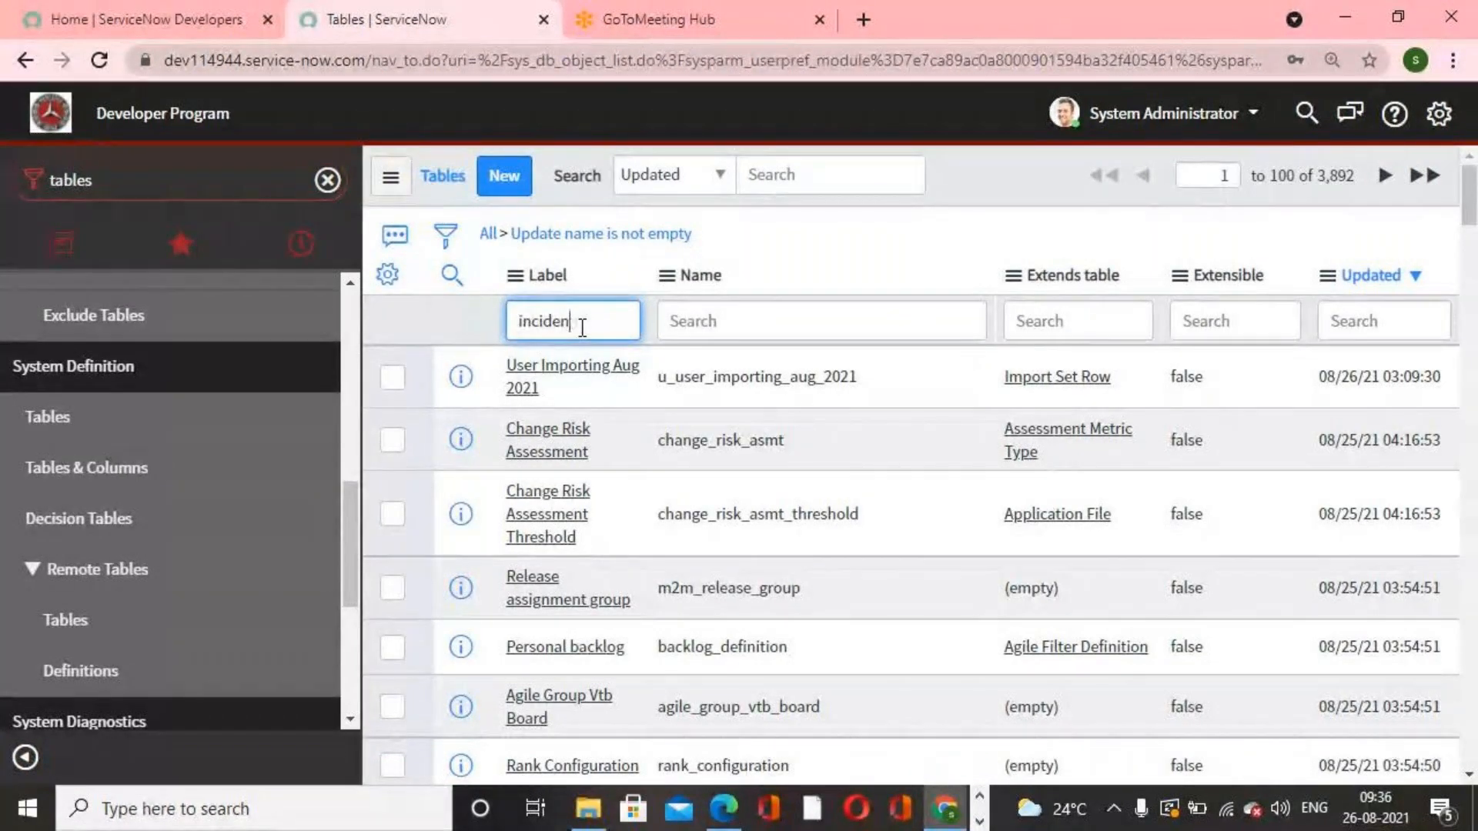
Step: Open Tables & Columns under System Definition and scroll through the list of table names
click(123, 469)
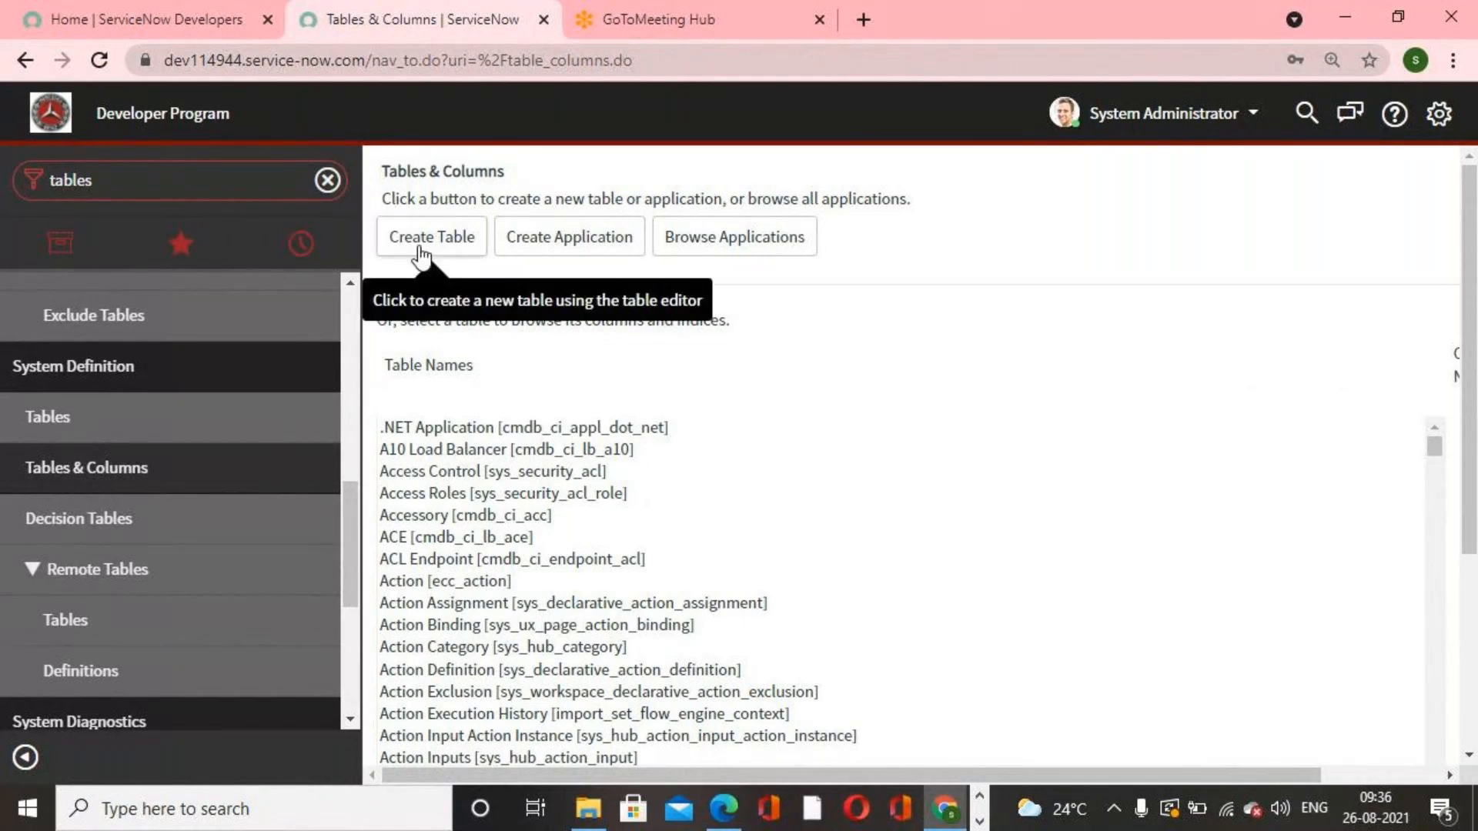
scroll(861, 535, down, 6)
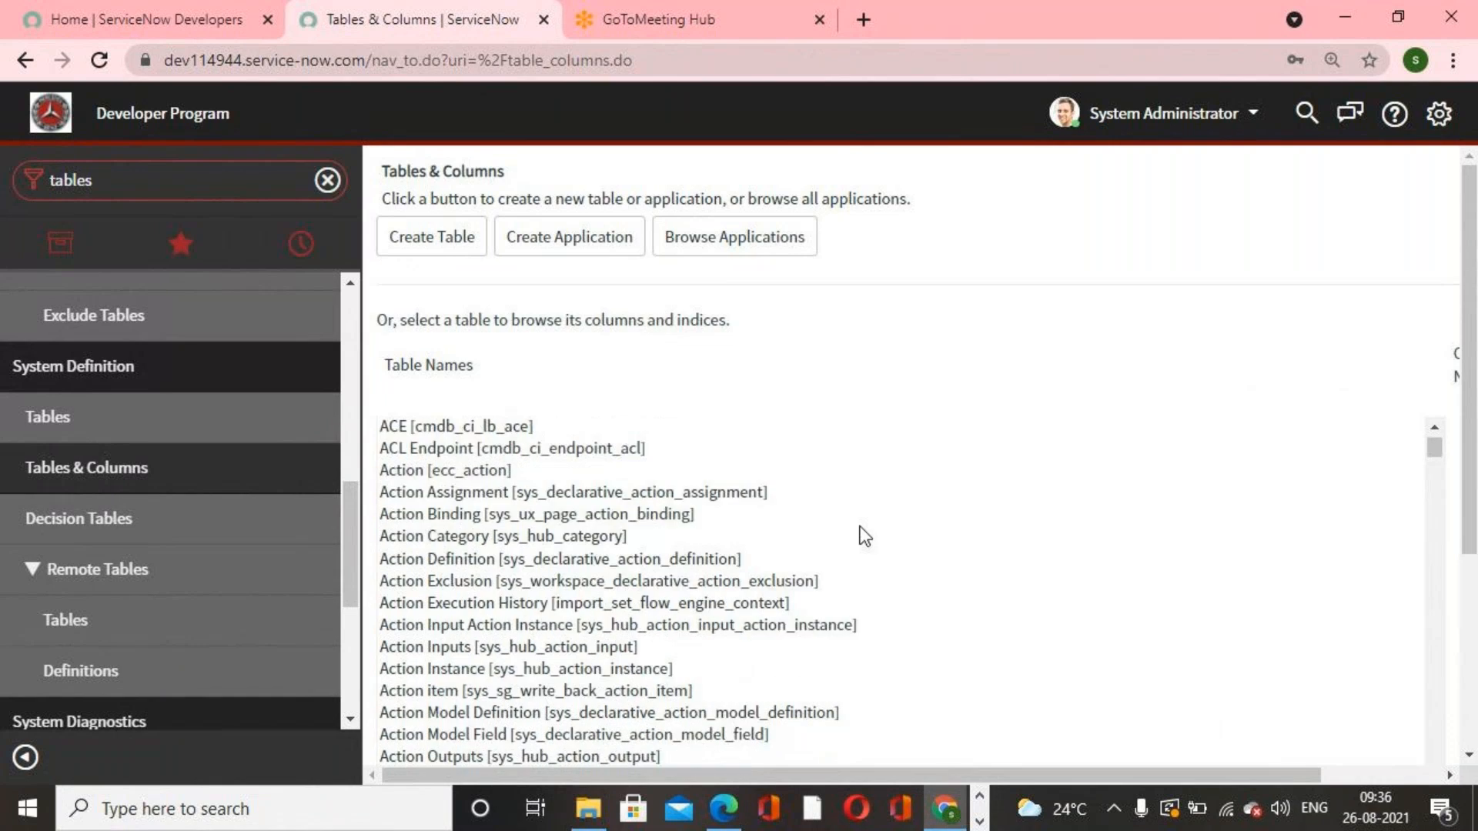
scroll(1371, 573, down, 10)
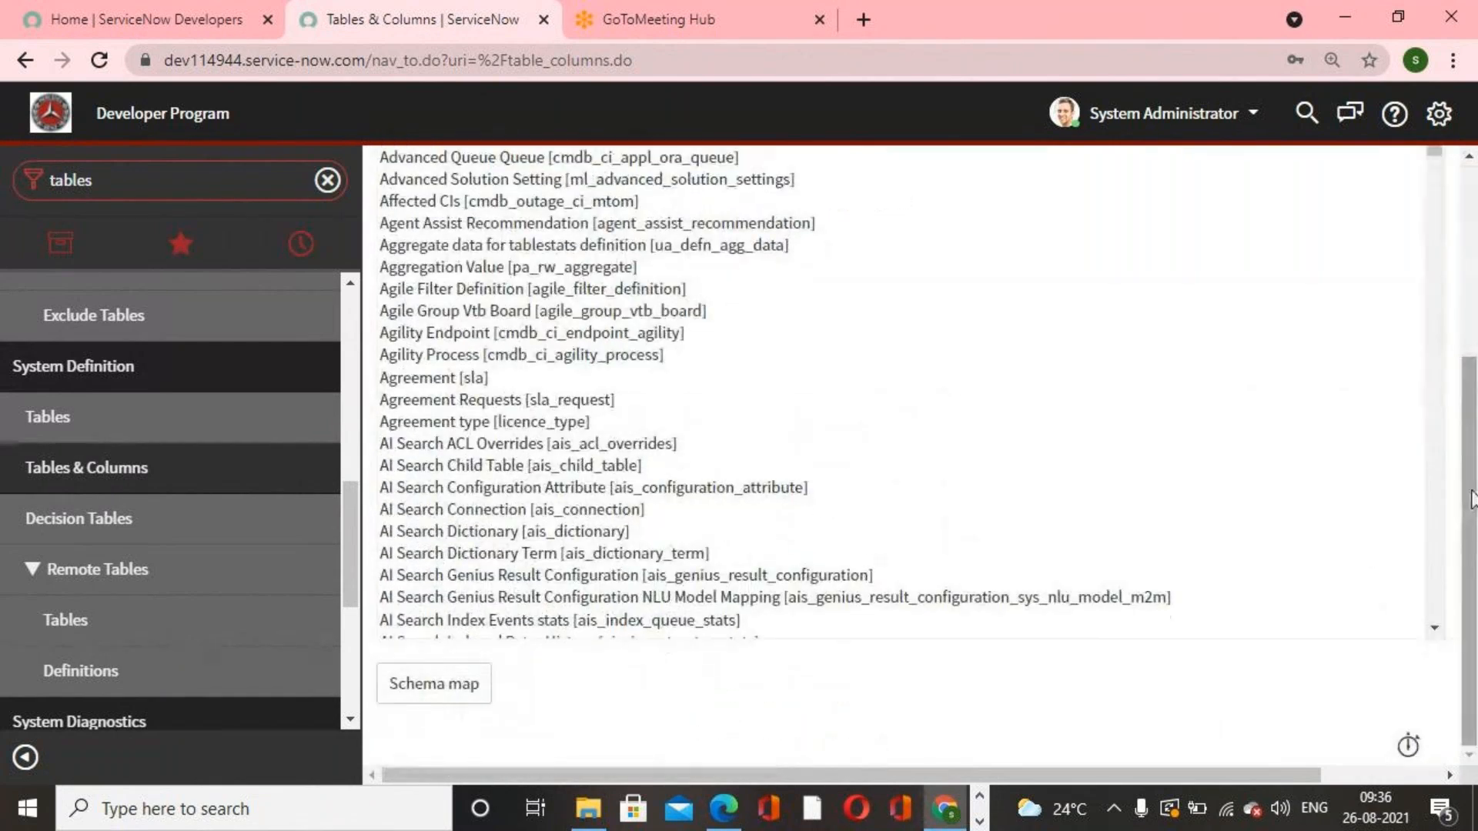
scroll(934, 597, up, 5)
scroll(934, 597, up, 10)
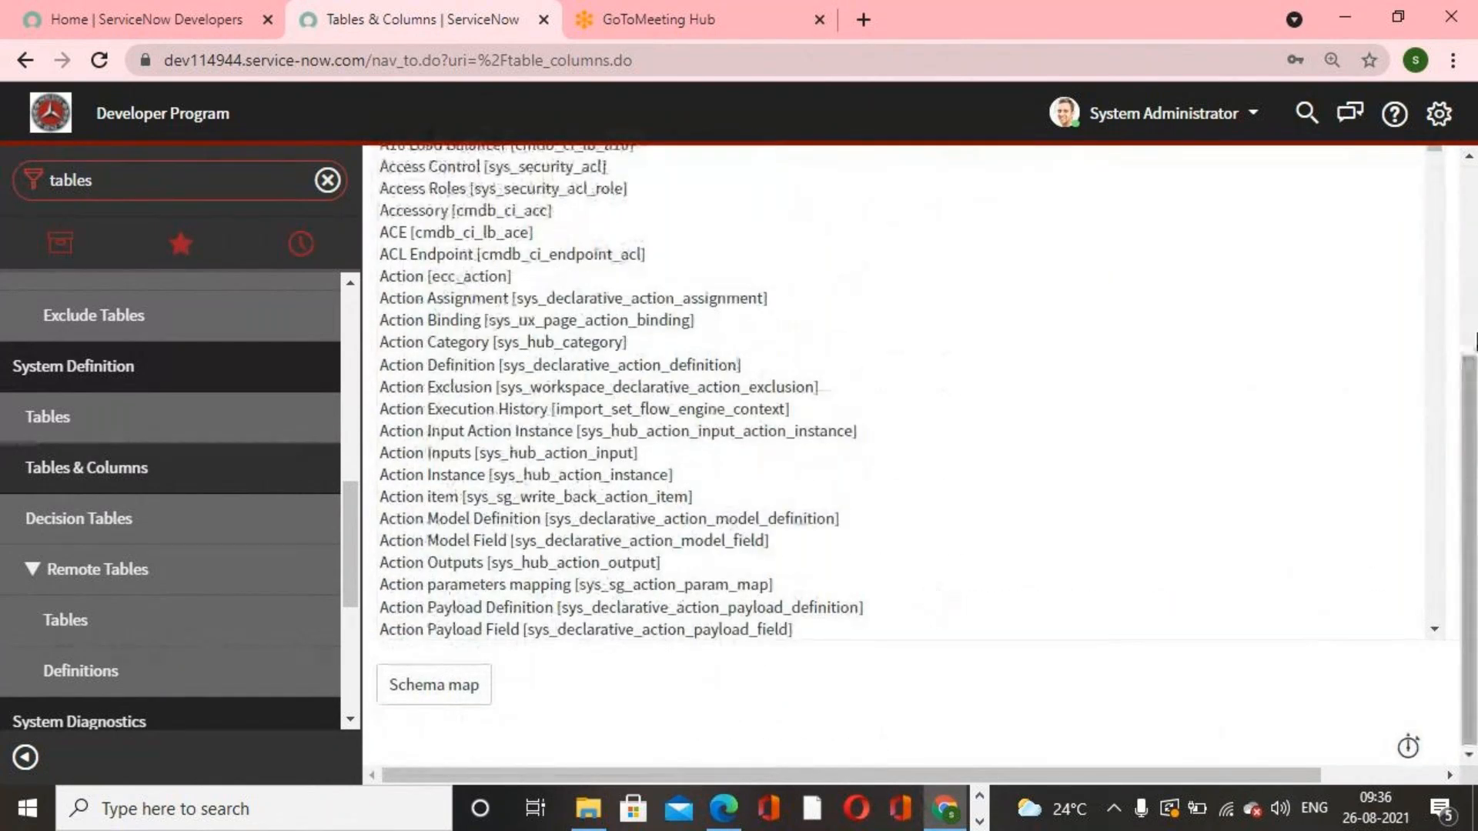
scroll(485, 631, down, 3)
scroll(485, 632, down, 5)
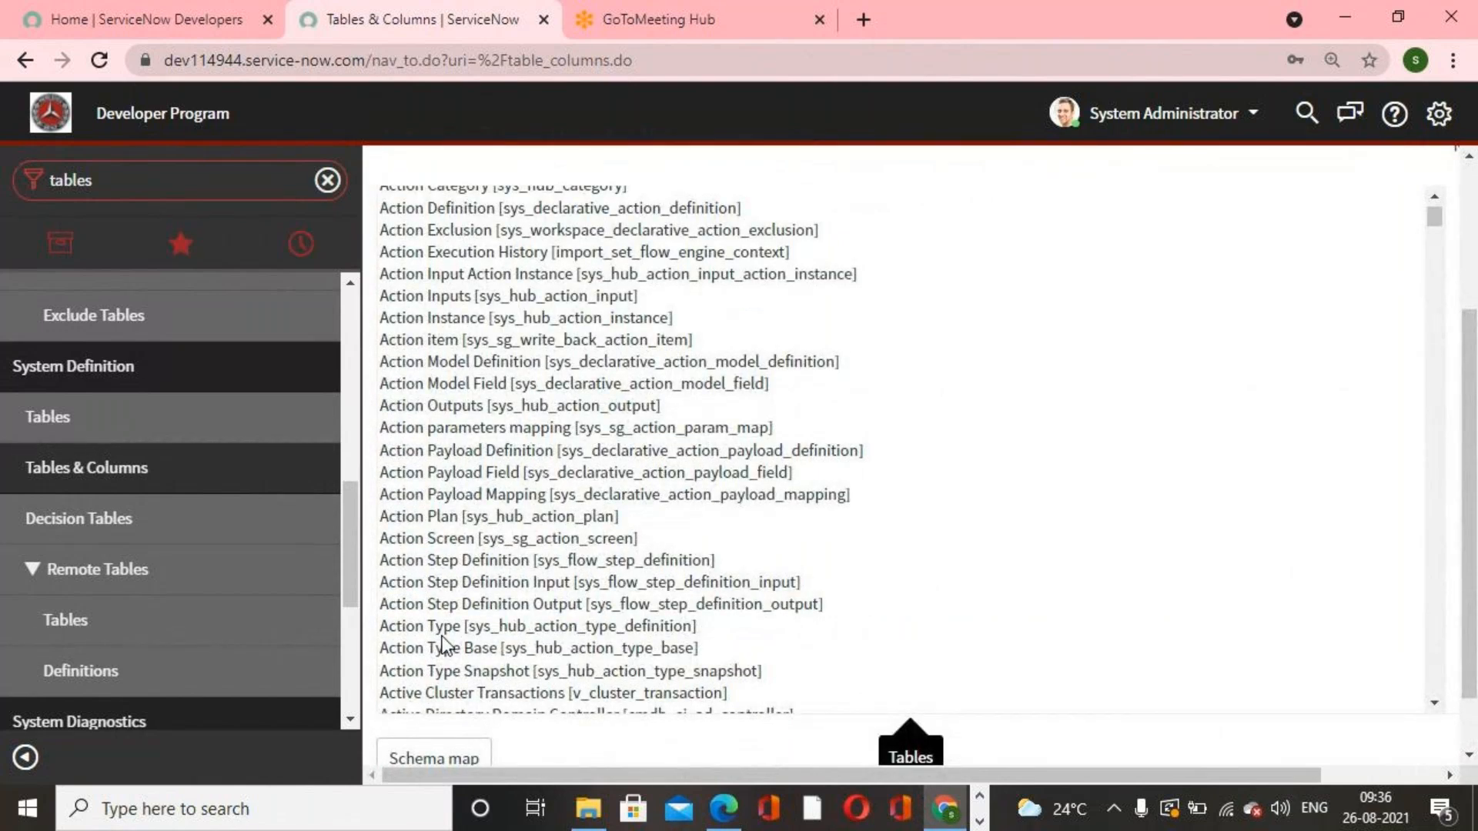
scroll(474, 519, down, 15)
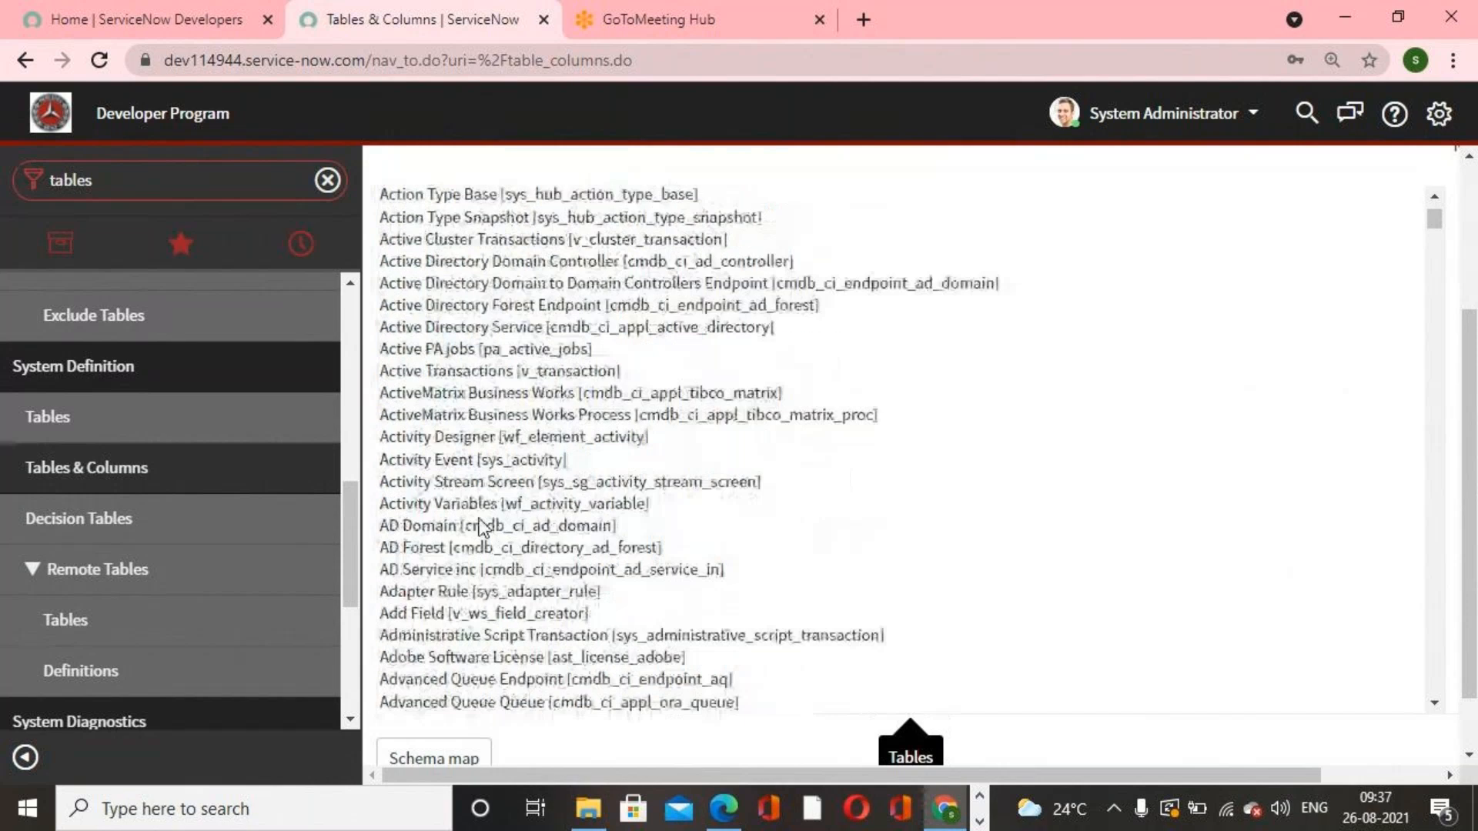
scroll(483, 519, down, 10)
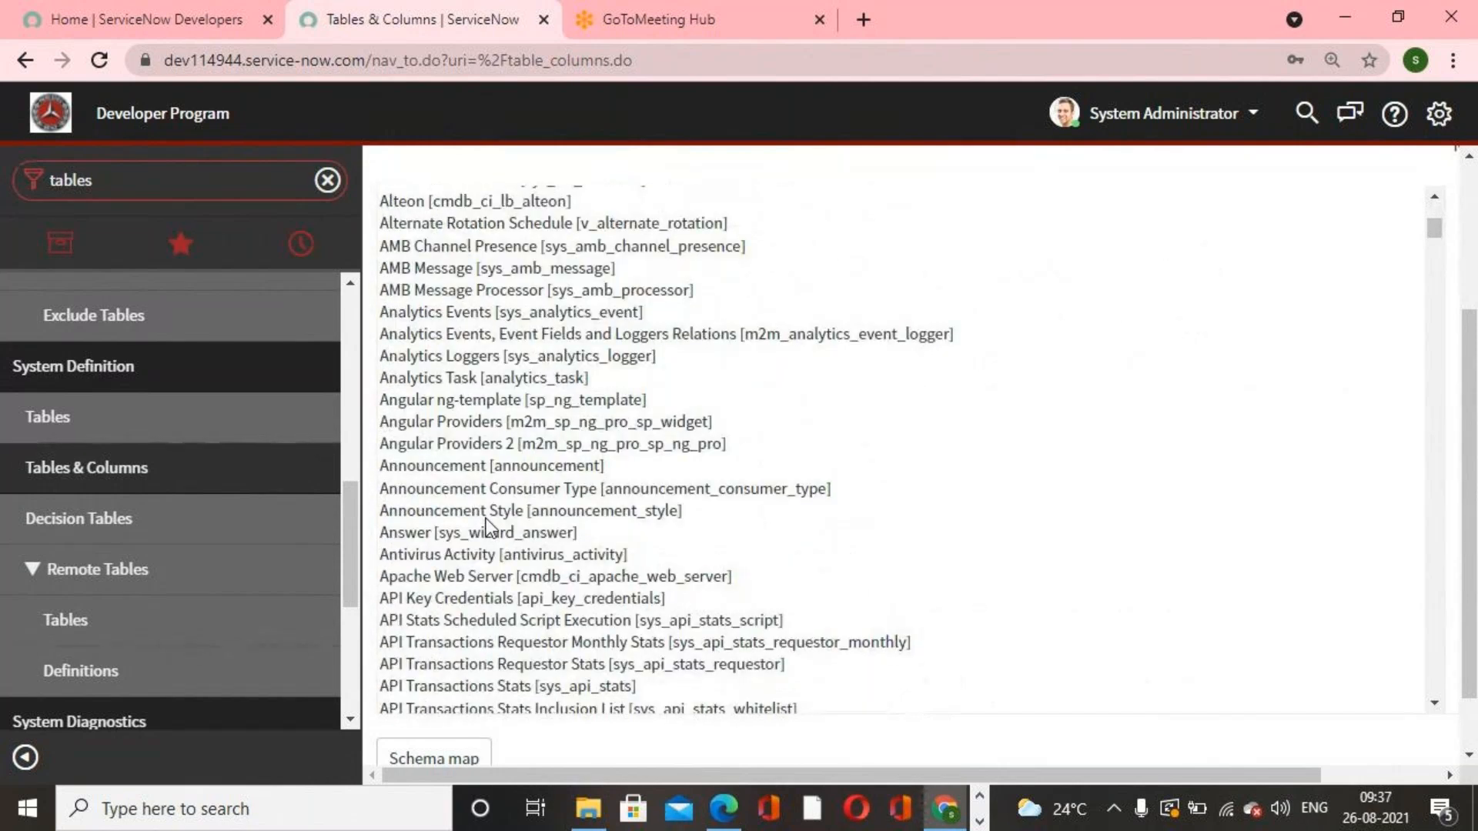
scroll(485, 530, down, 10)
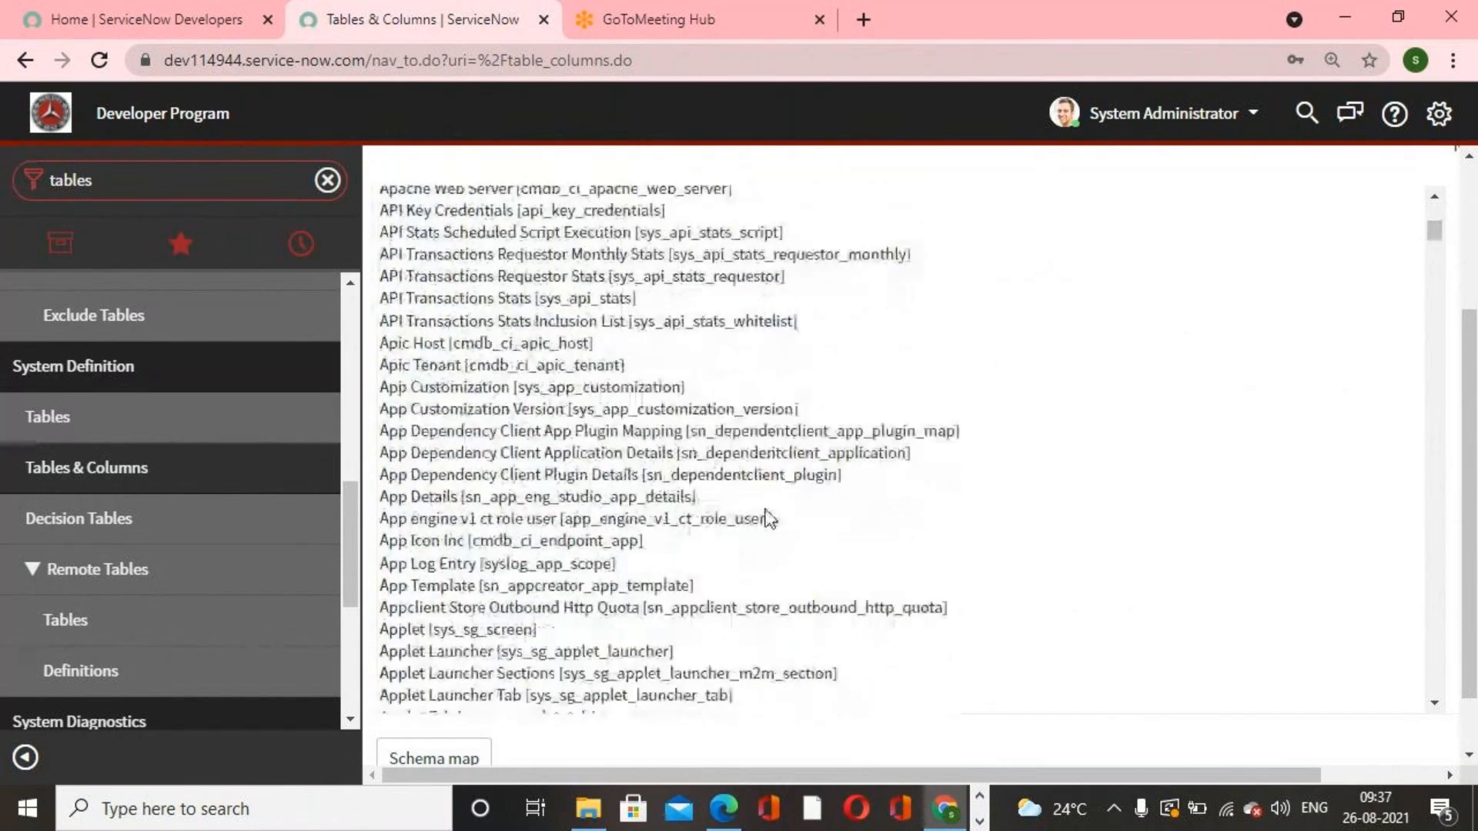
drag(1432, 235, 1429, 423)
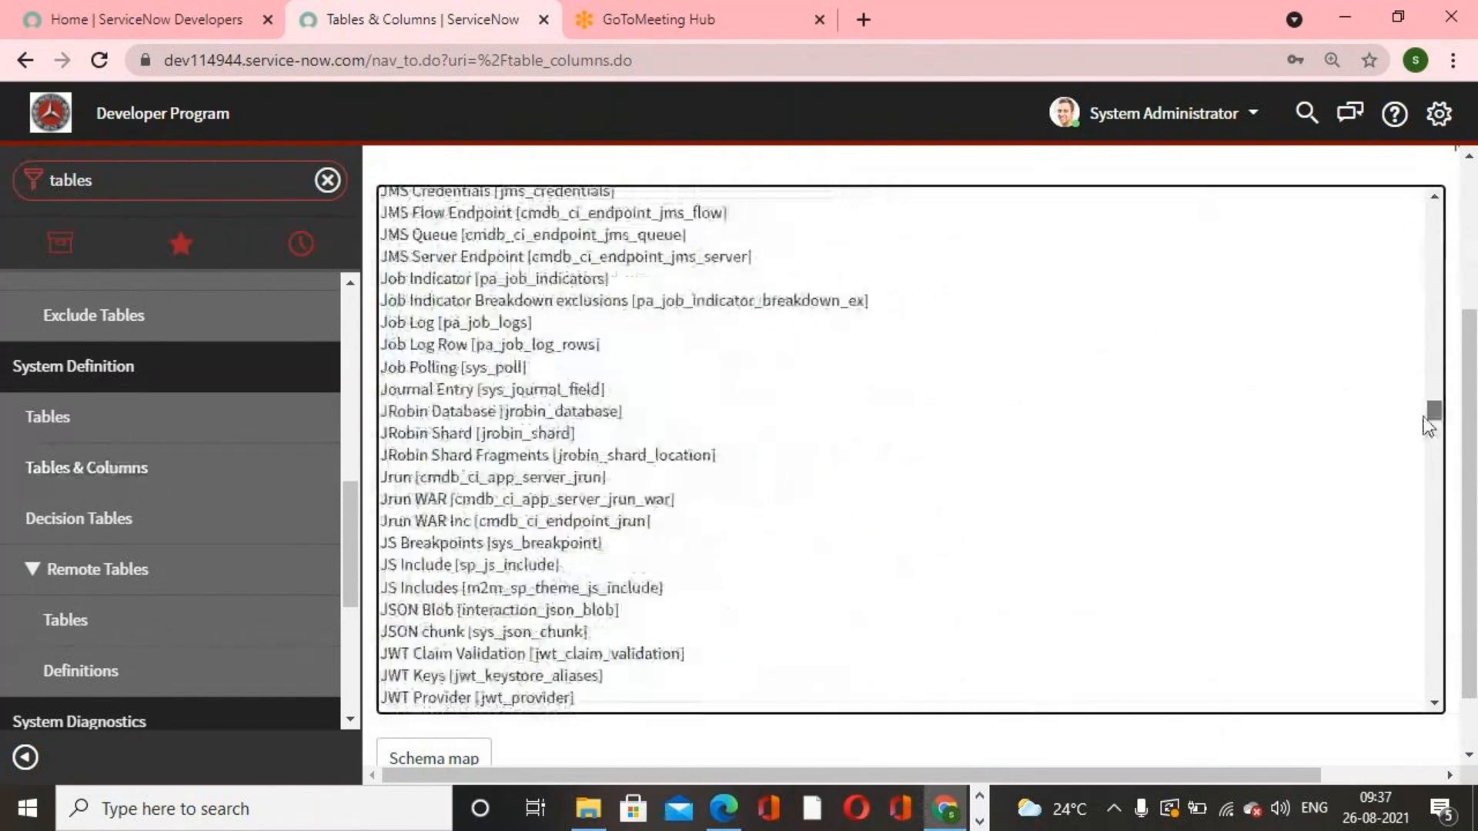
drag(1425, 419, 1426, 414)
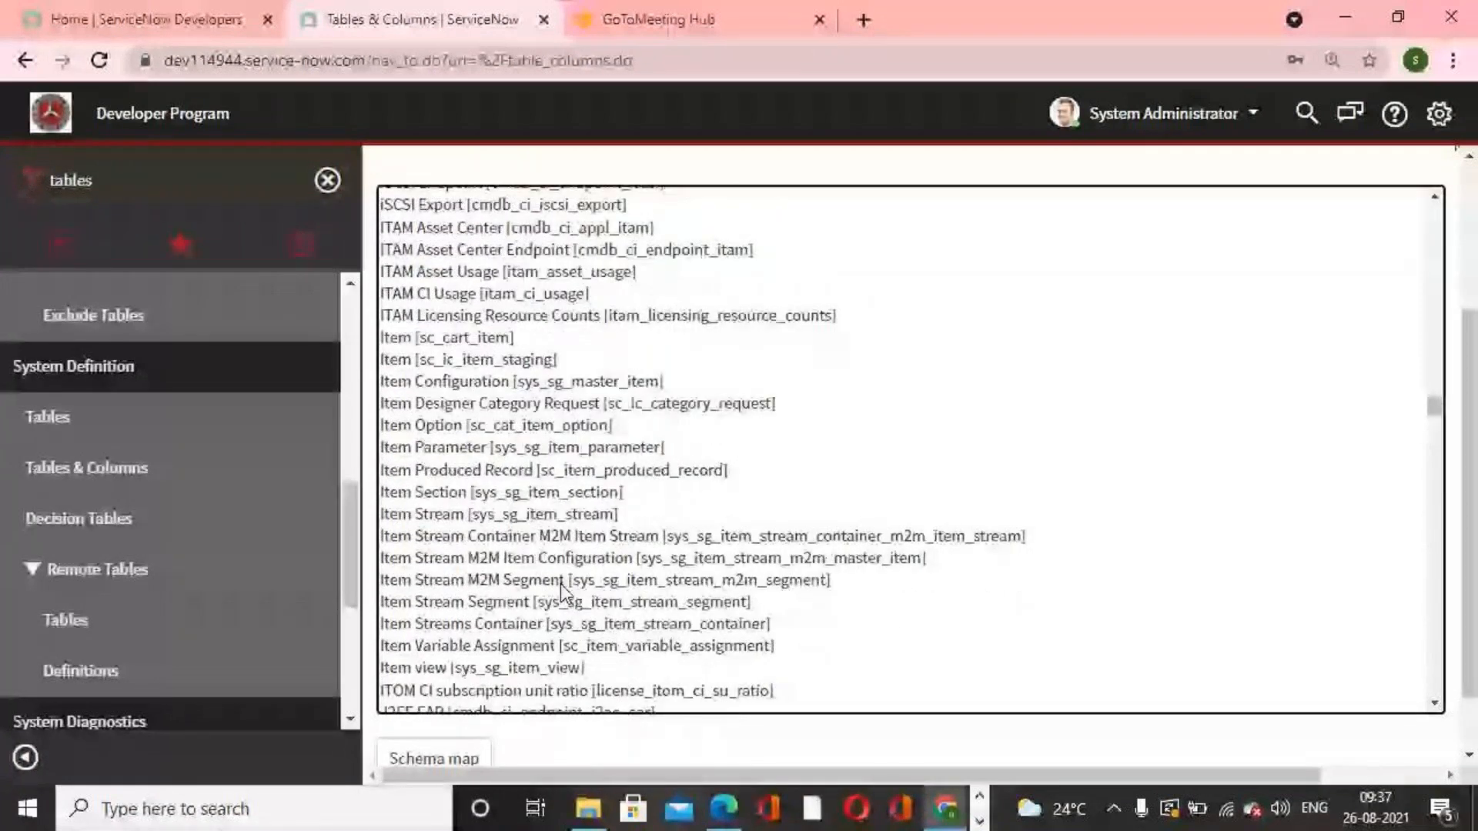
scroll(560, 583, down, 6)
scroll(561, 583, up, 3)
scroll(560, 589, up, 2)
scroll(562, 592, up, 6)
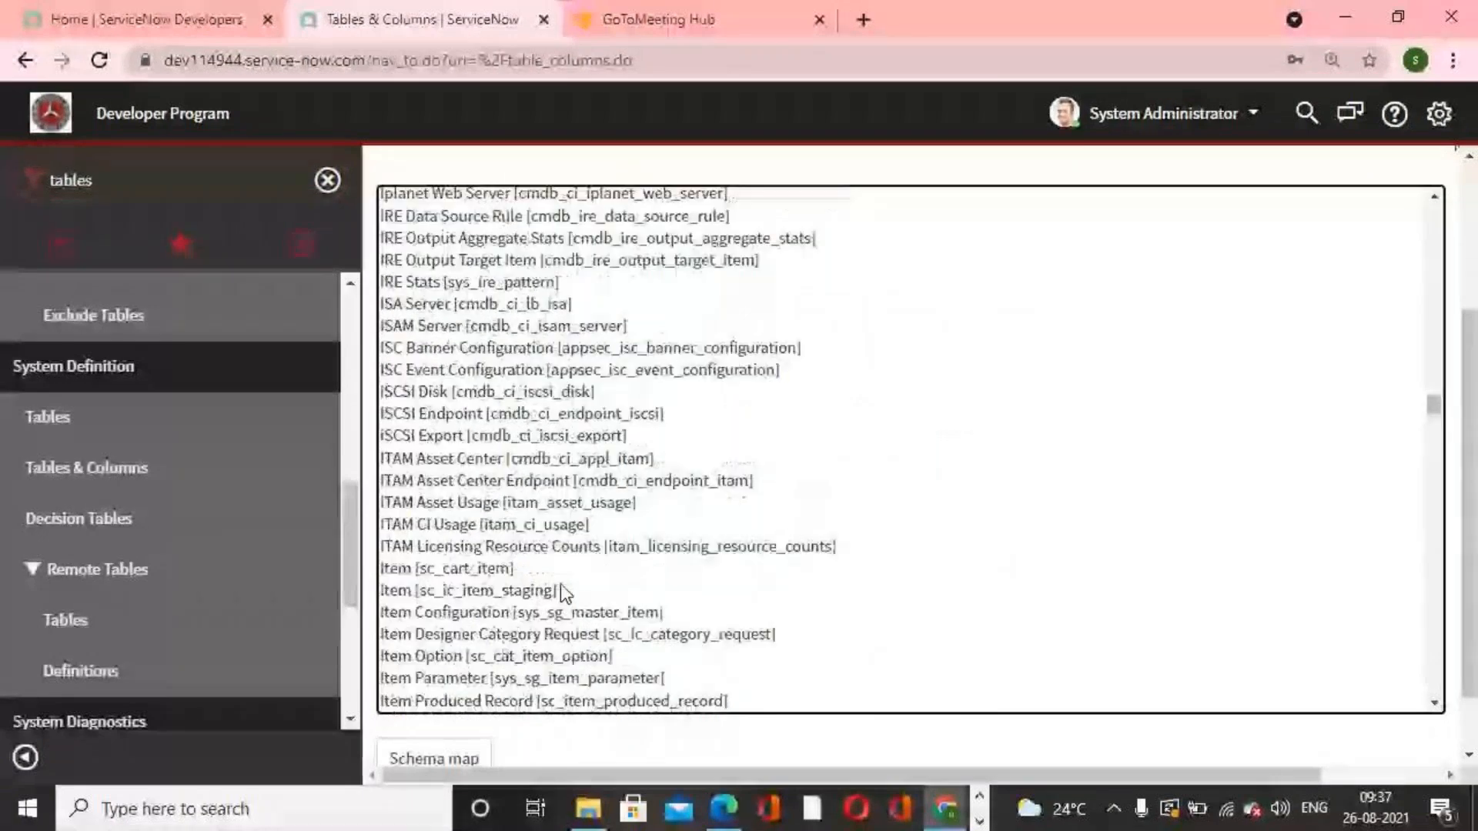
scroll(561, 584, up, 6)
scroll(561, 585, down, 8)
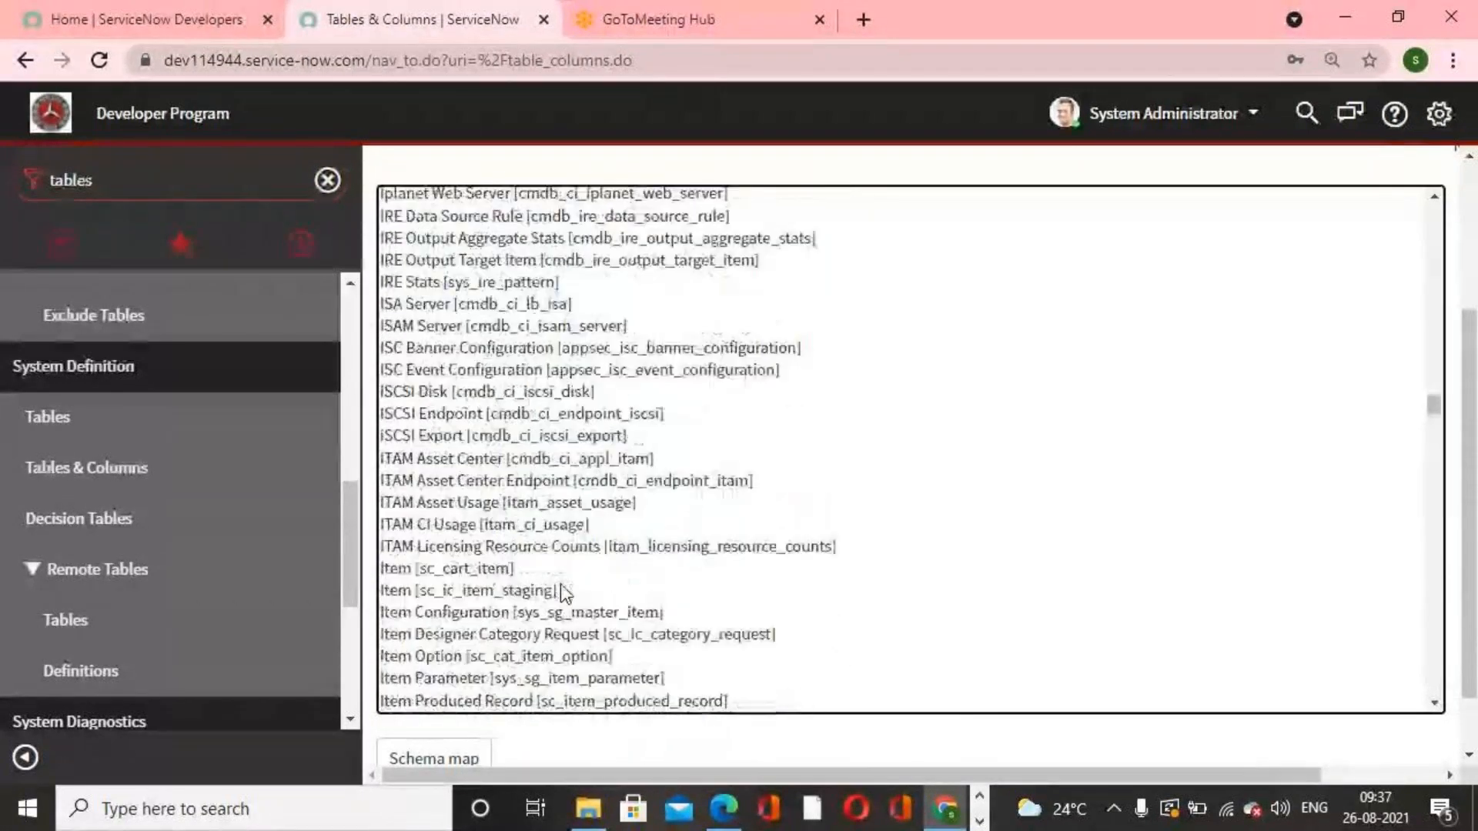
scroll(562, 587, down, 5)
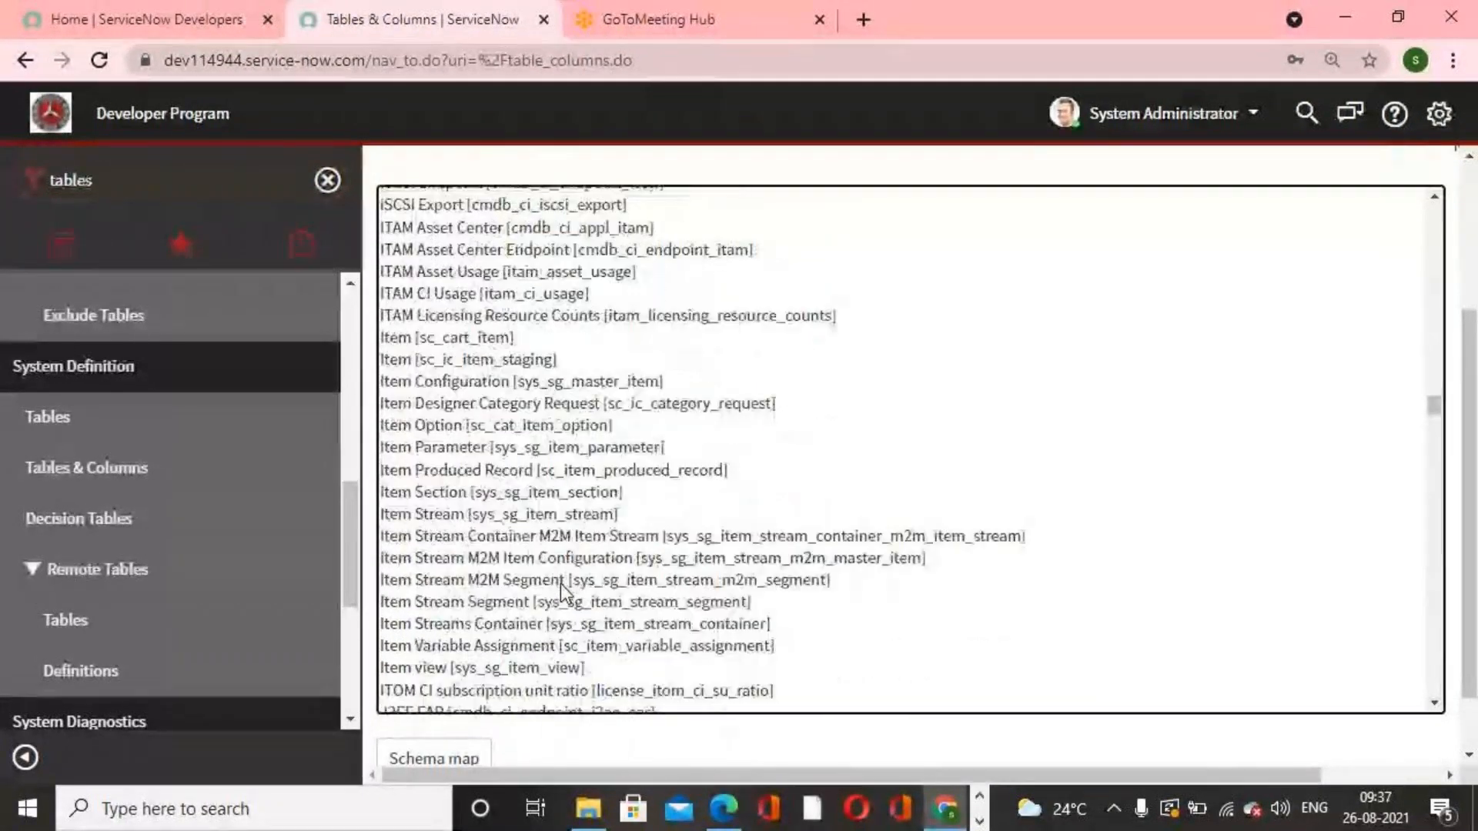
scroll(562, 592, down, 2)
scroll(562, 593, up, 2)
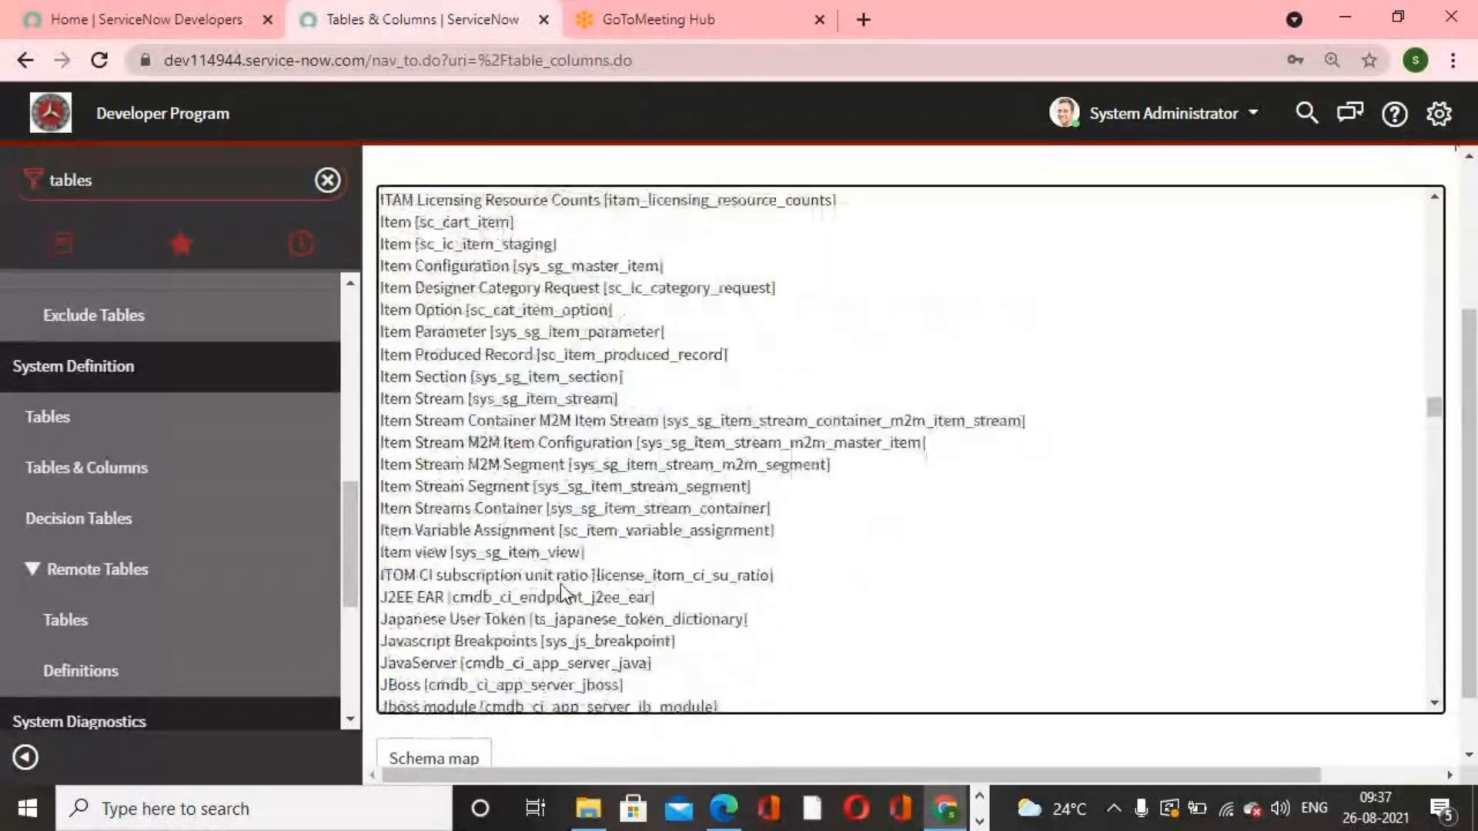
scroll(562, 593, up, 2)
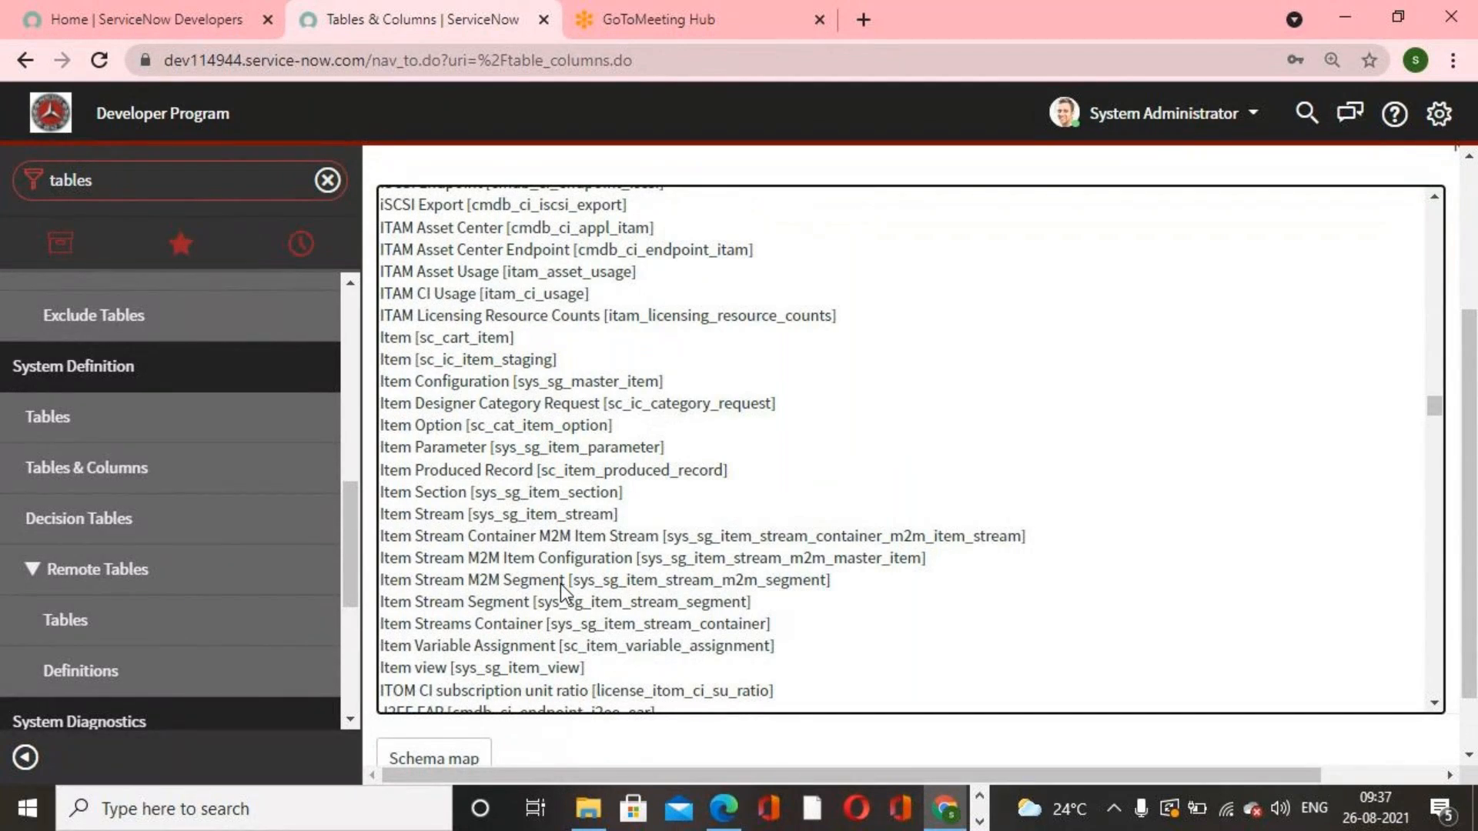
Step: Select the Incident [incident] table in the table names list and open its Schema map
text(incident)
scroll(538, 284, up, 2)
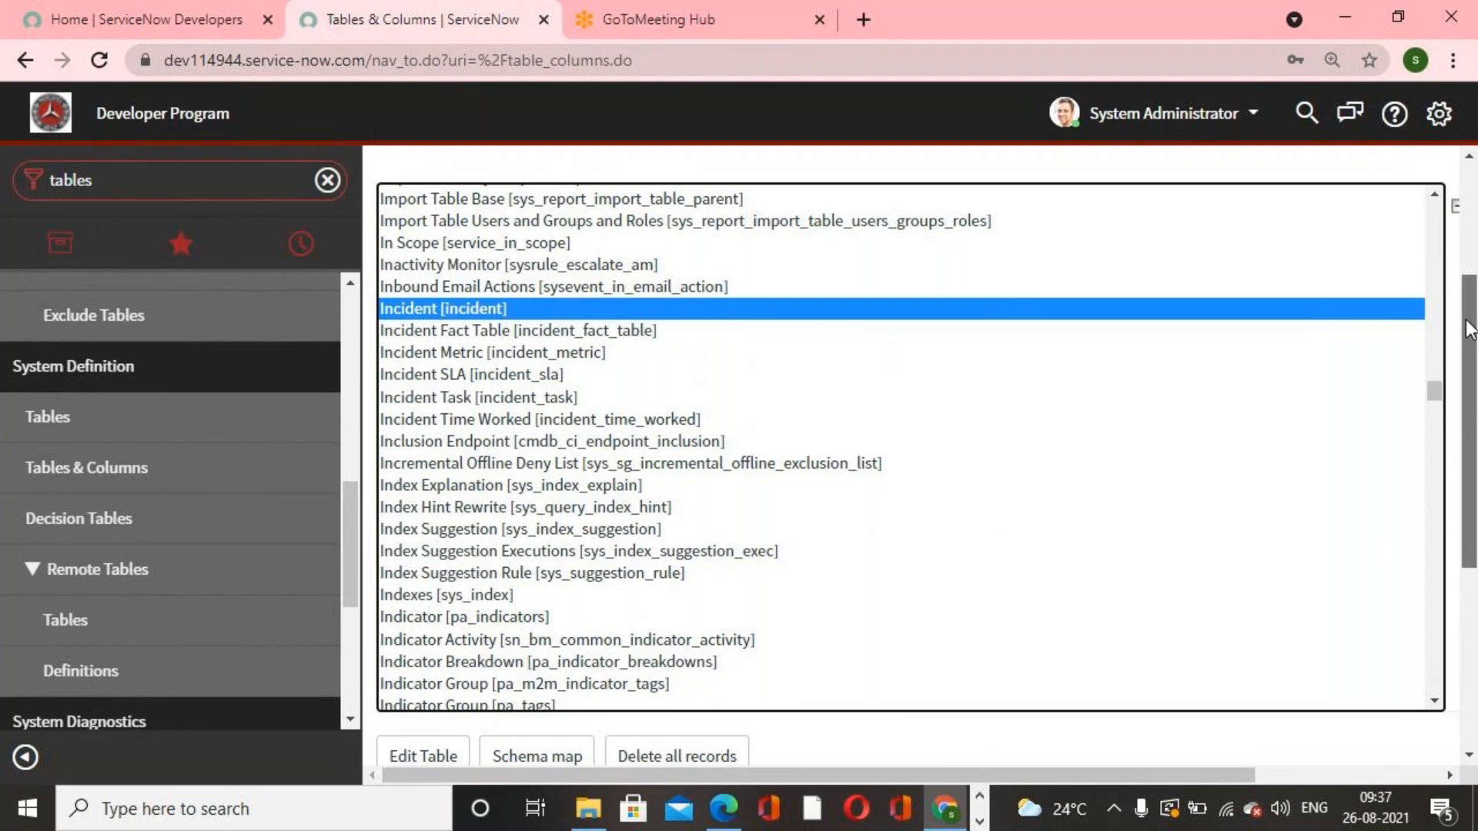
scroll(1465, 354, down, 1)
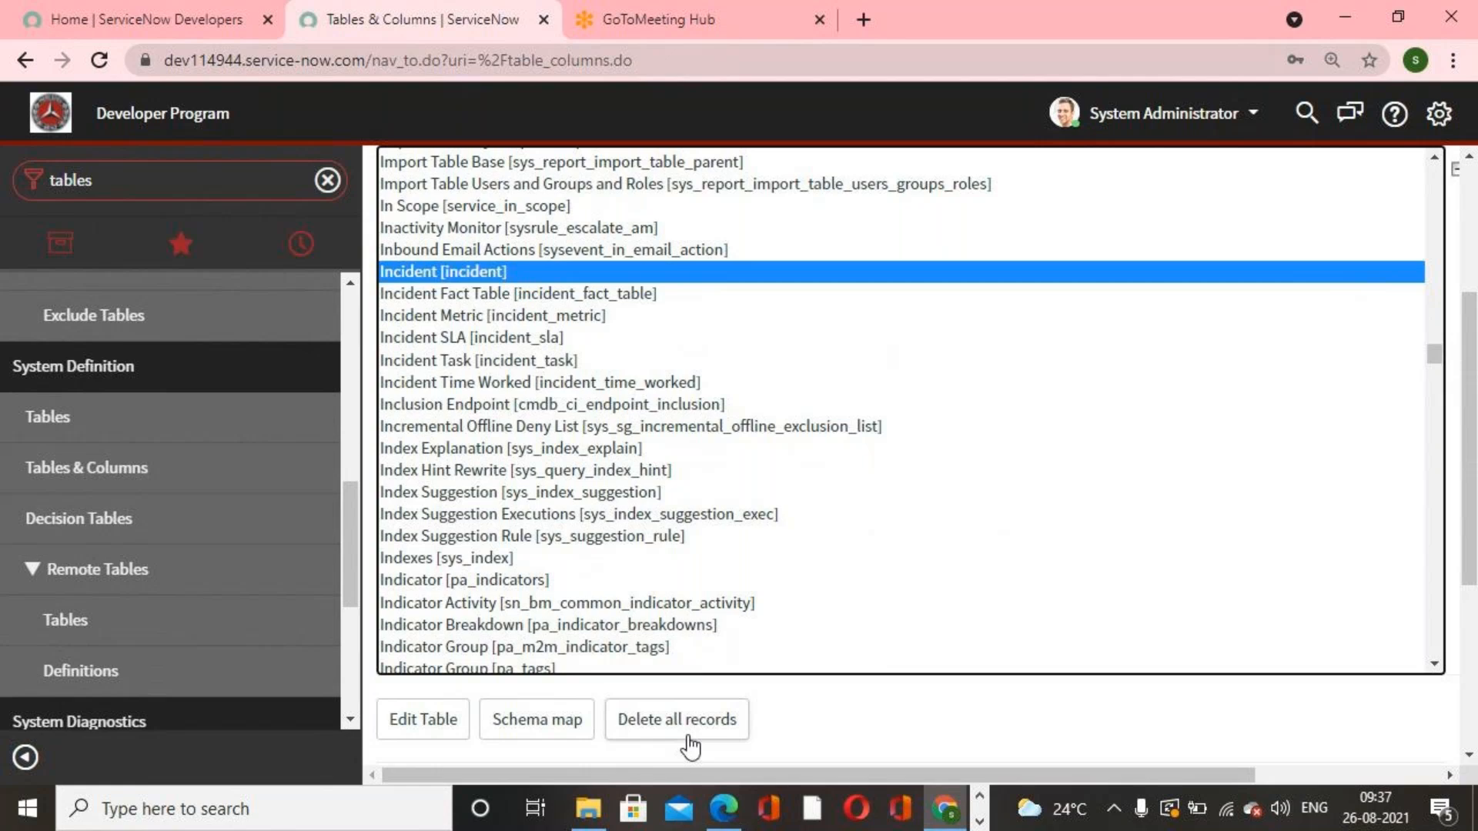
click(573, 731)
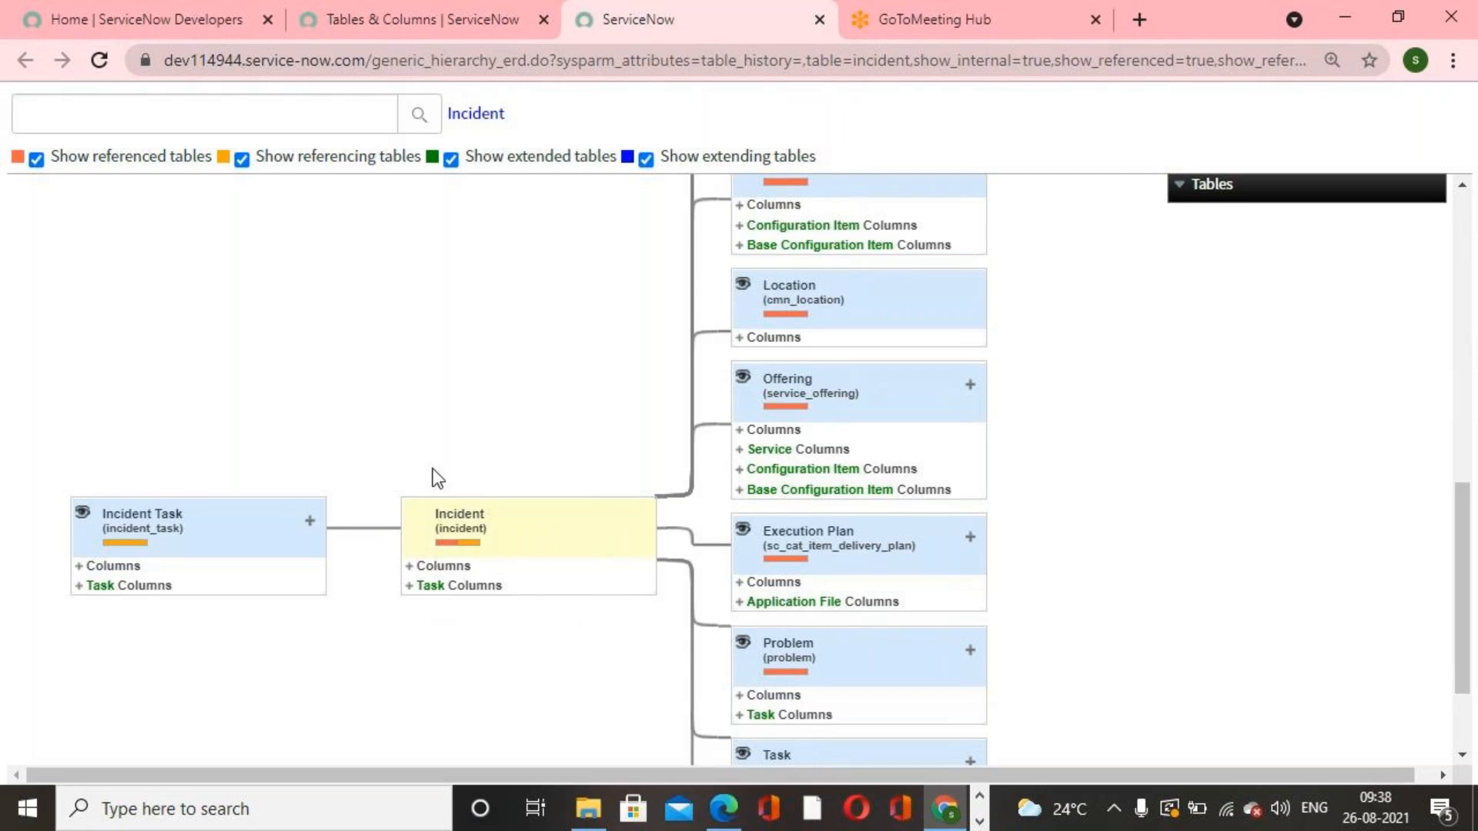
Step: Browse the Incident schema map, examining its related tables and the Tables panel
scroll(800, 629, up, 5)
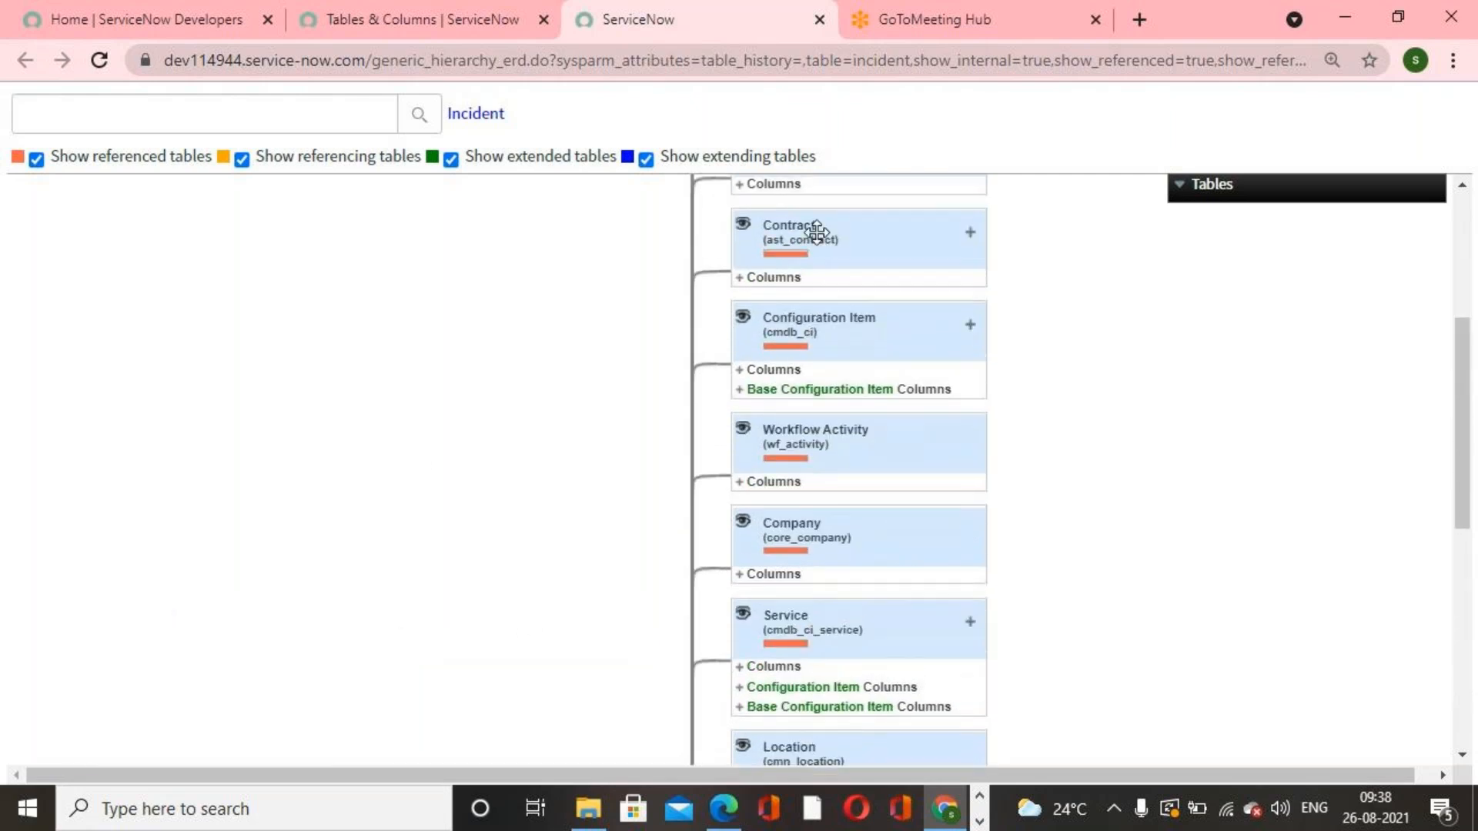
scroll(815, 340, up, 2)
scroll(816, 350, up, 2)
scroll(816, 351, down, 8)
scroll(690, 395, down, 1)
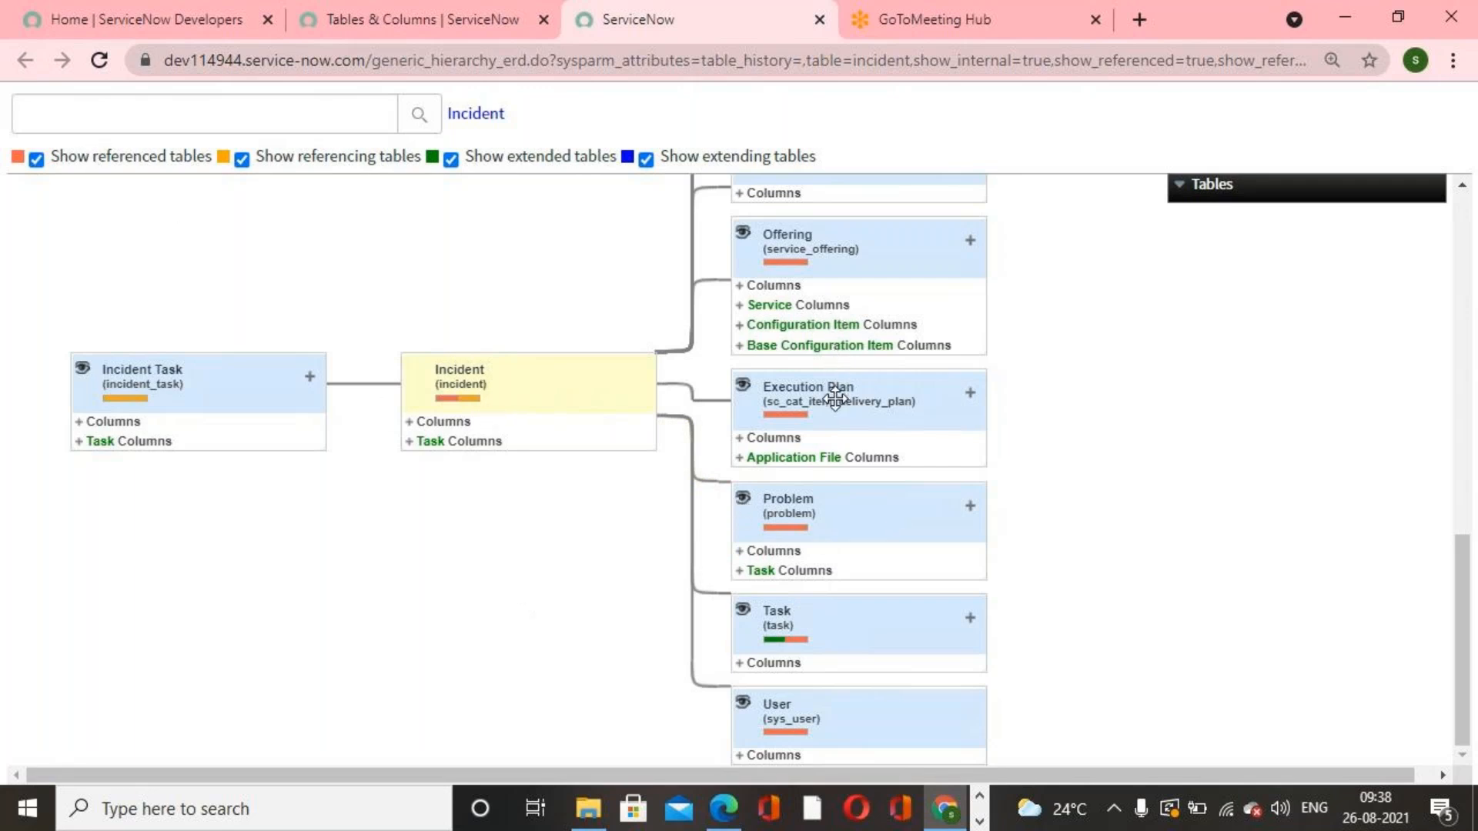
scroll(846, 485, up, 15)
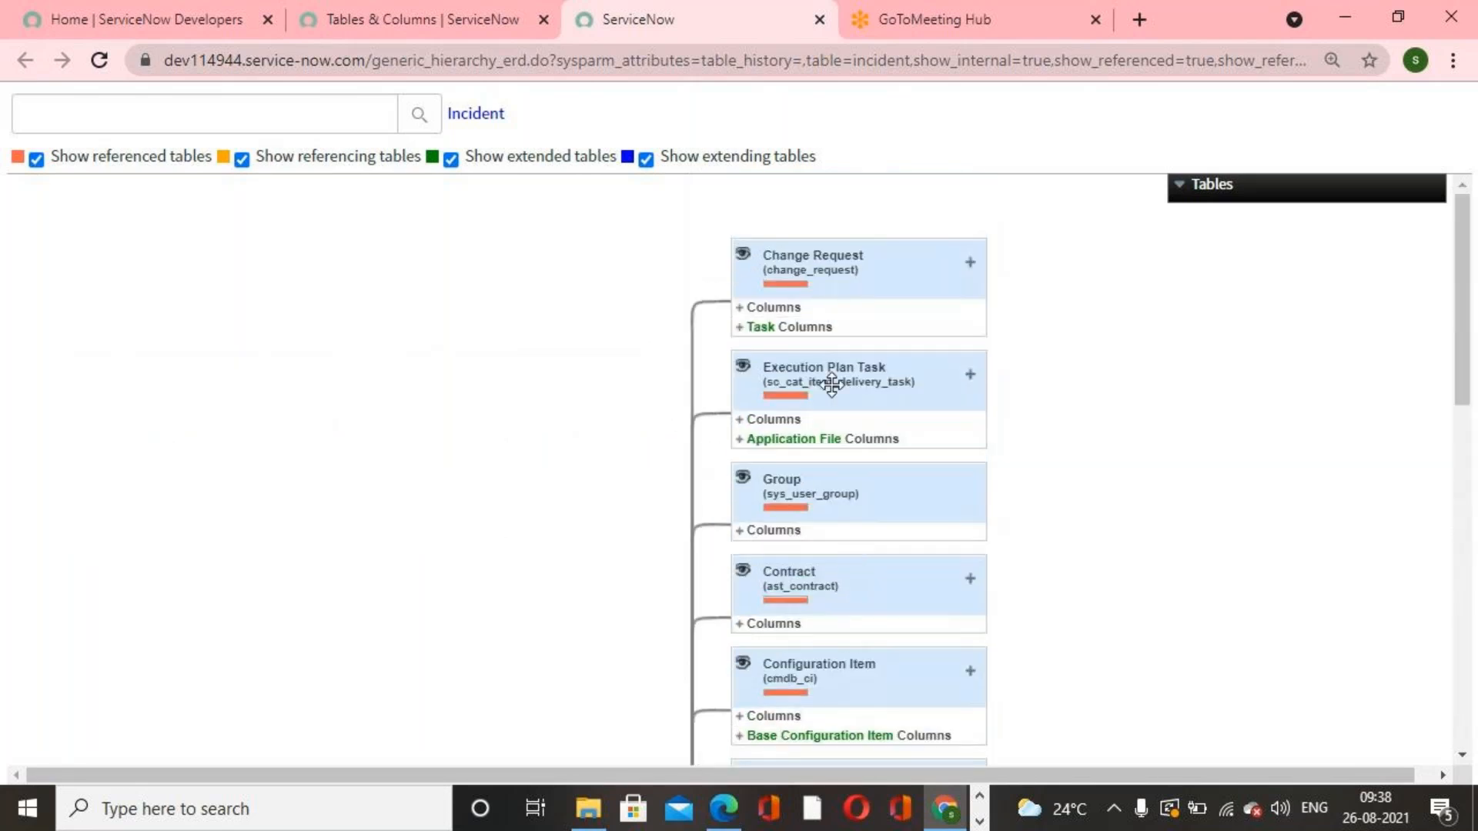
scroll(834, 362, down, 12)
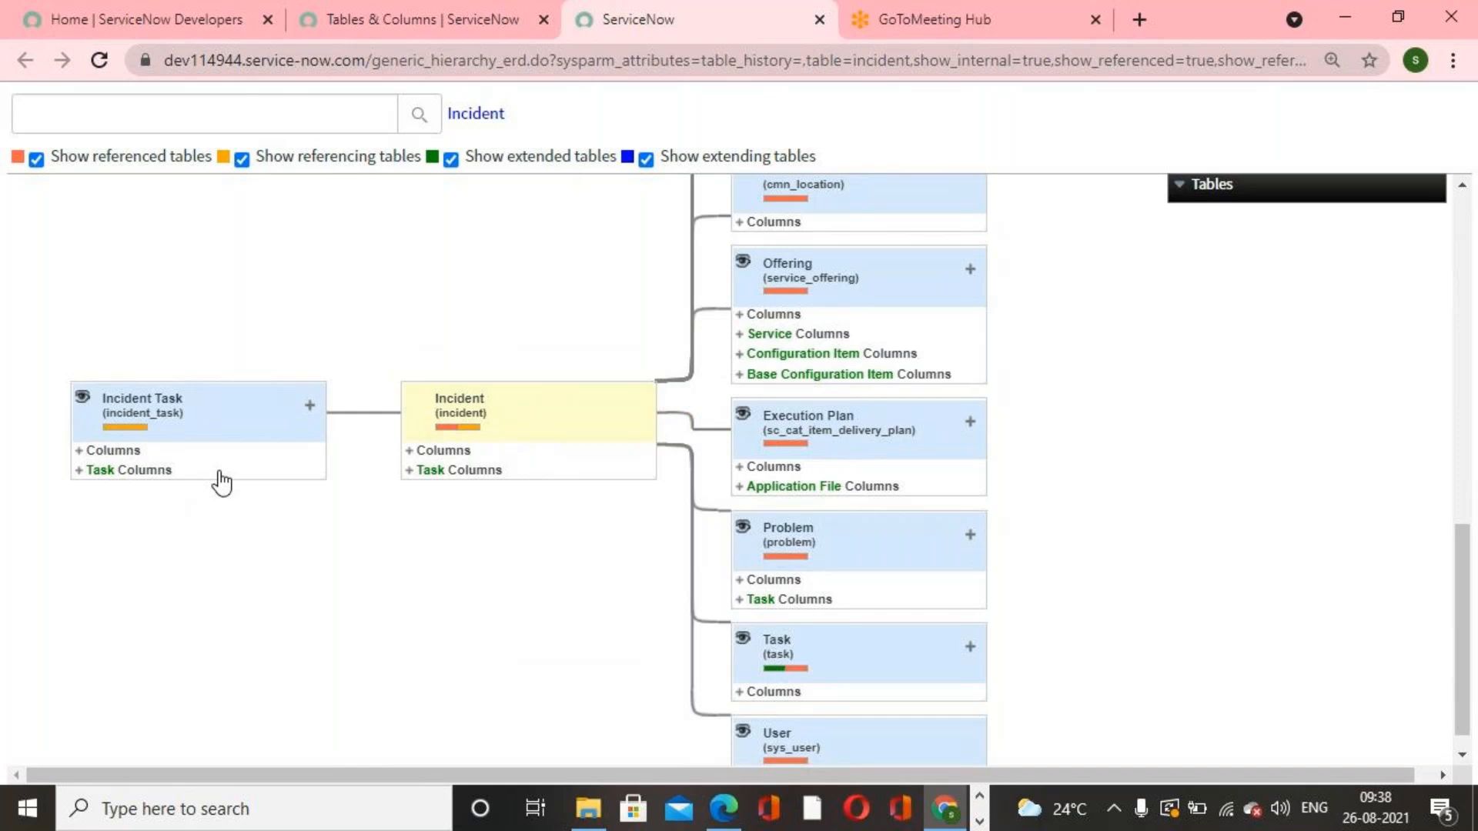
scroll(303, 490, up, 5)
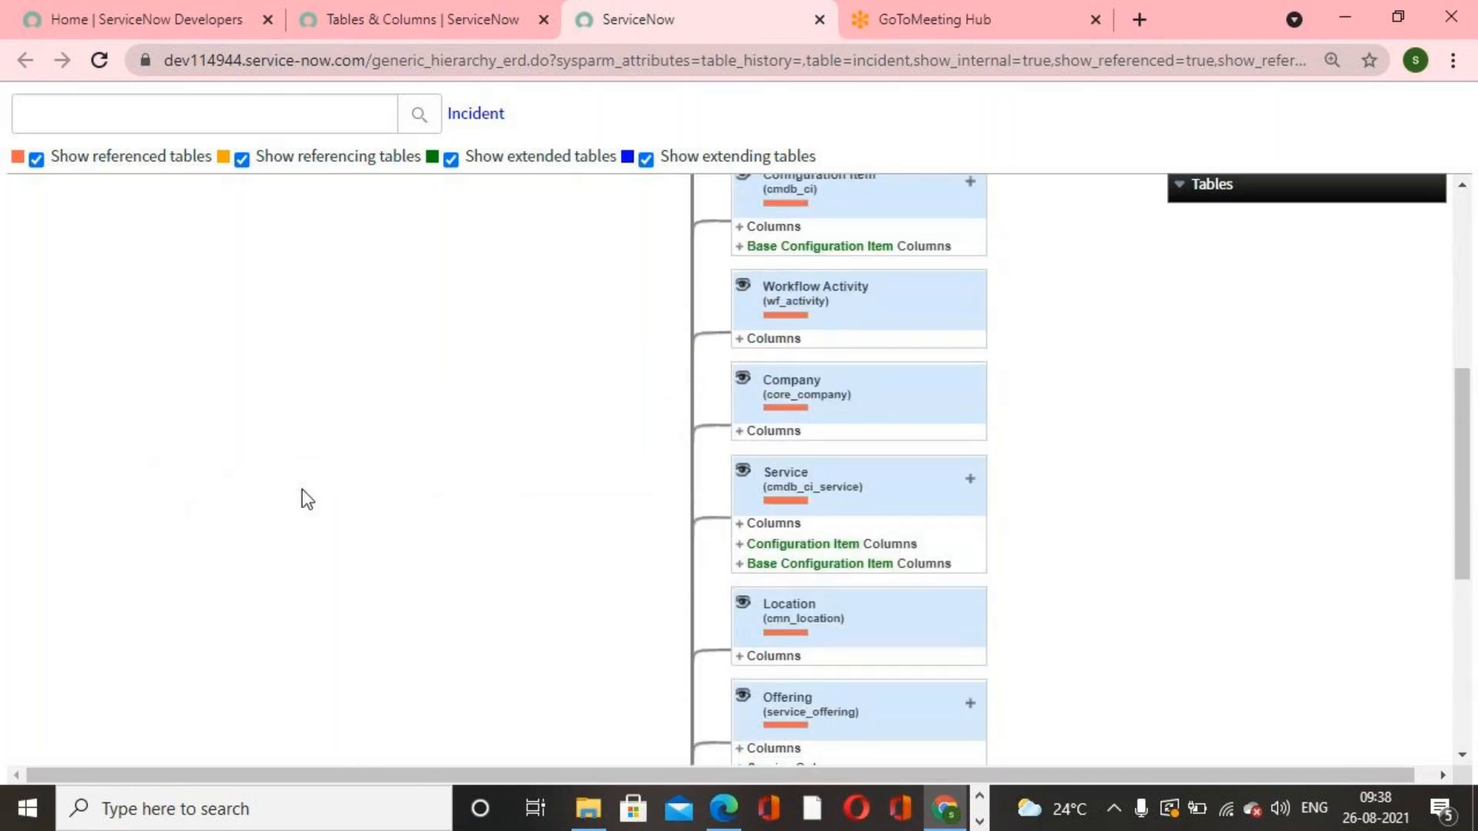
scroll(302, 488, up, 5)
scroll(301, 488, down, 7)
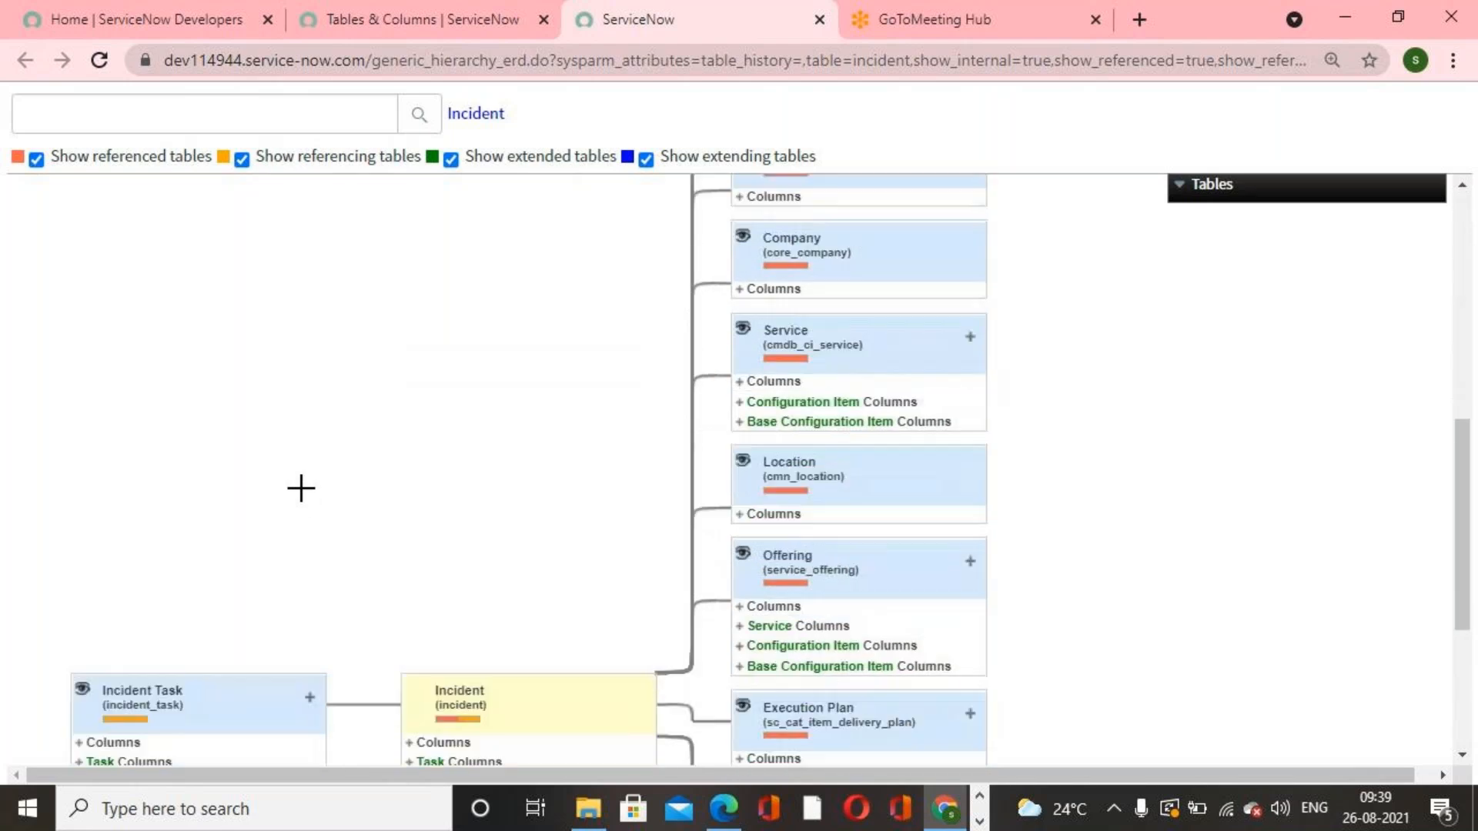
scroll(301, 488, down, 4)
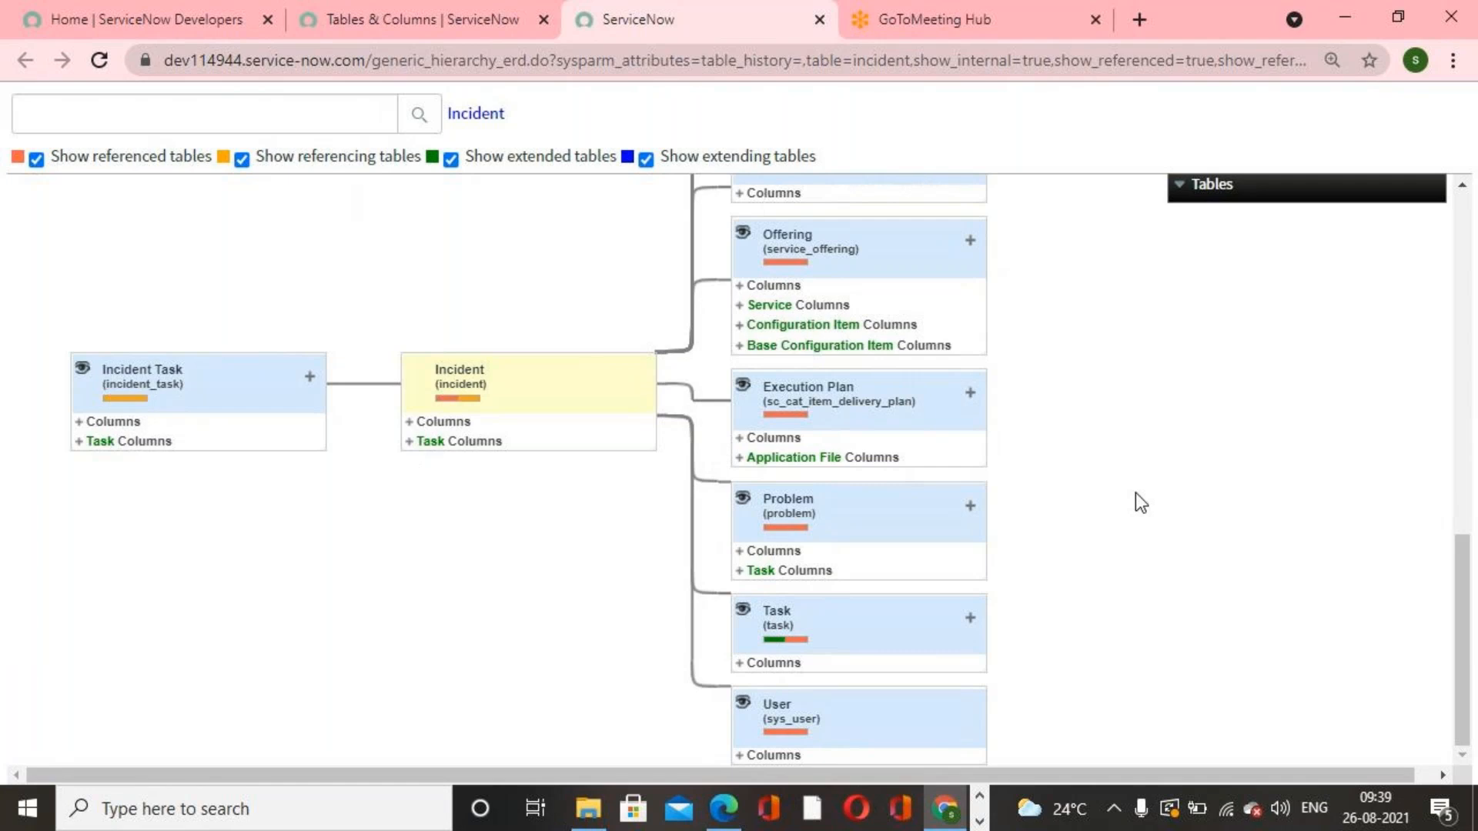
scroll(1135, 492, up, 10)
mouse_move(1197, 183)
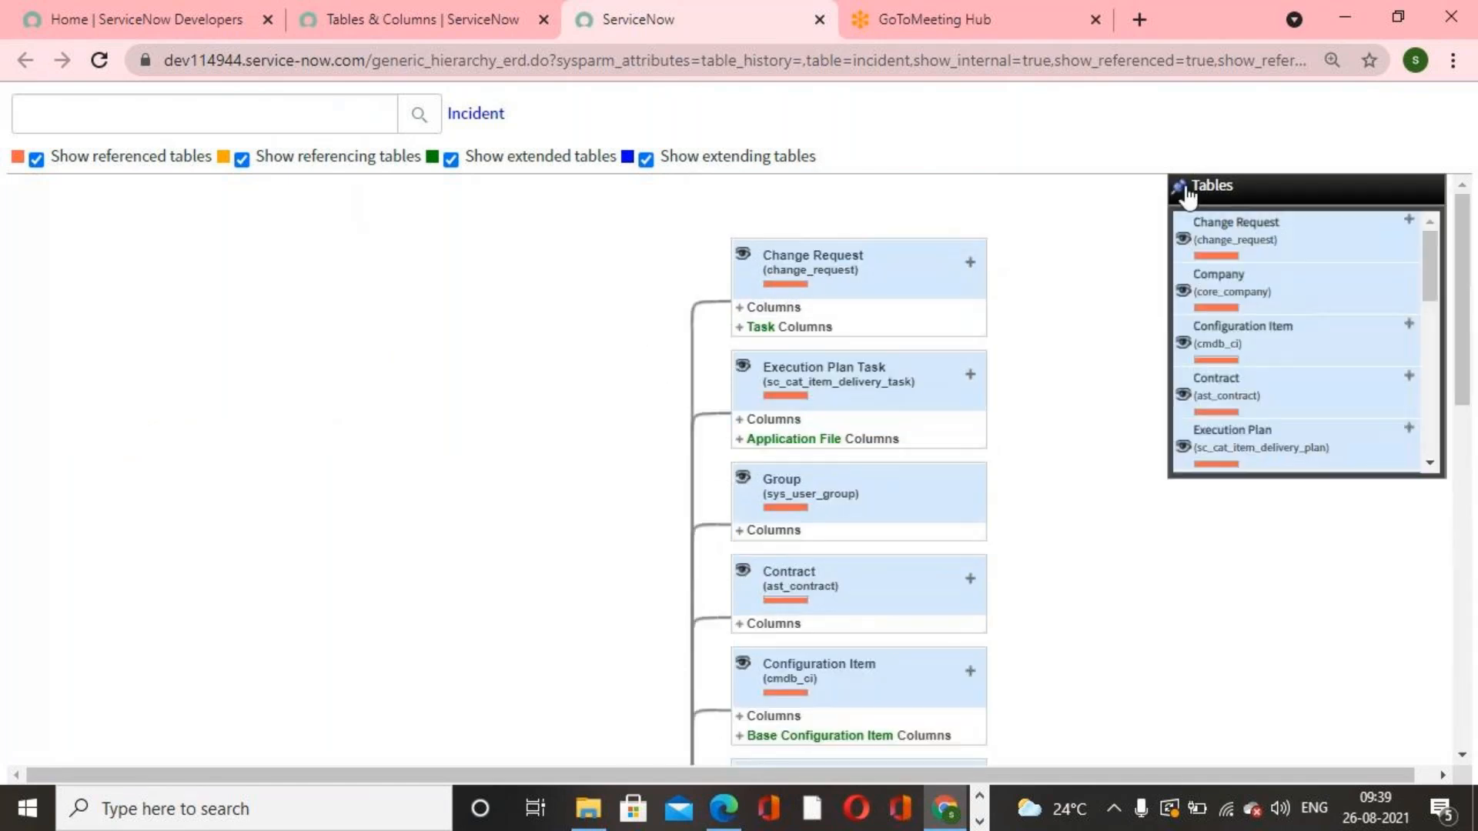
mouse_move(1412, 202)
mouse_move(1429, 244)
mouse_down()
mouse_move(1429, 307)
mouse_move(1429, 218)
mouse_up()
scroll(1046, 341, down, 10)
scroll(1045, 345, up, 10)
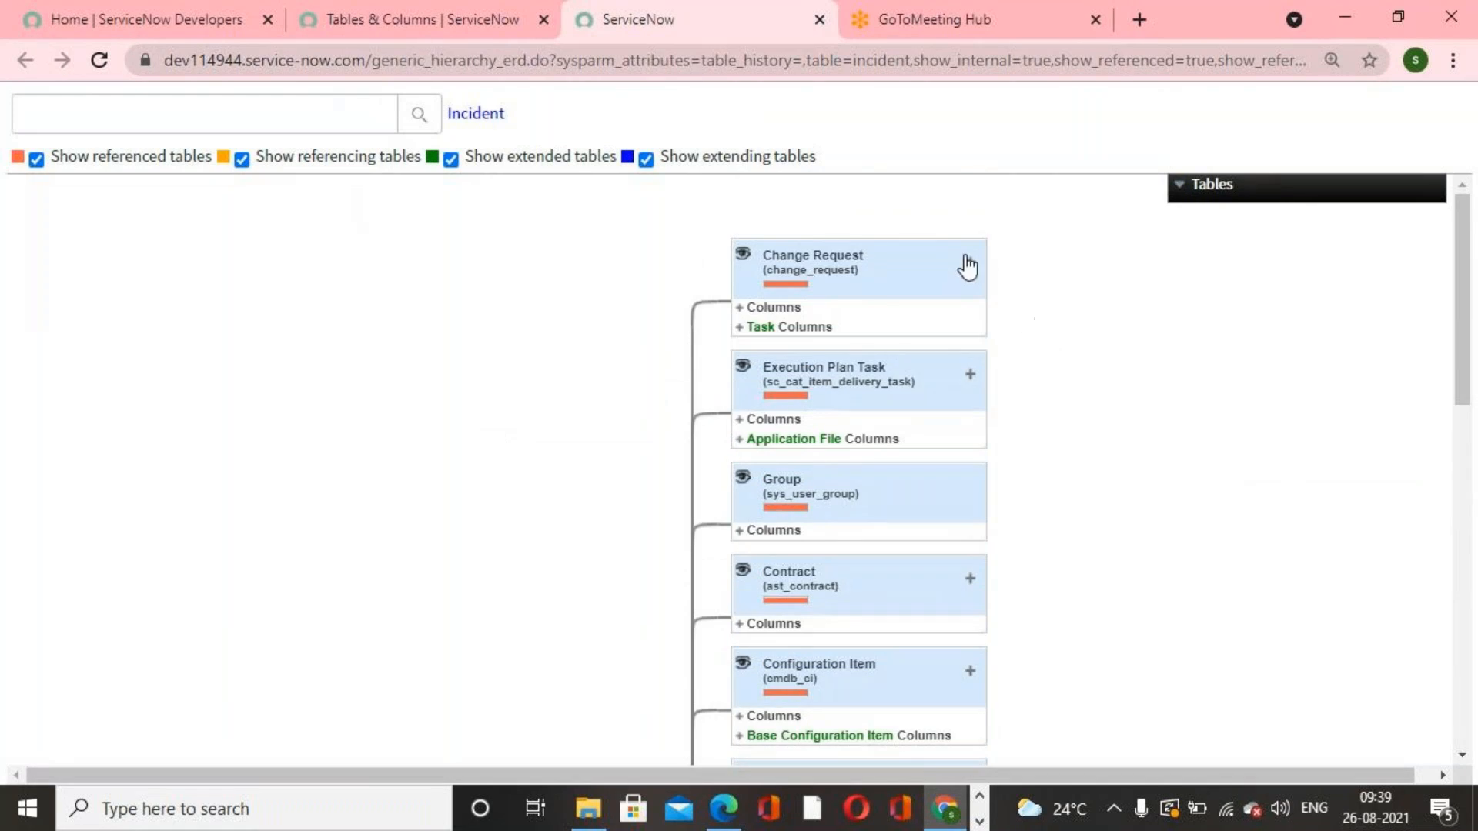
Step: Close the schema map tab and return to the Tables & Columns page
click(821, 20)
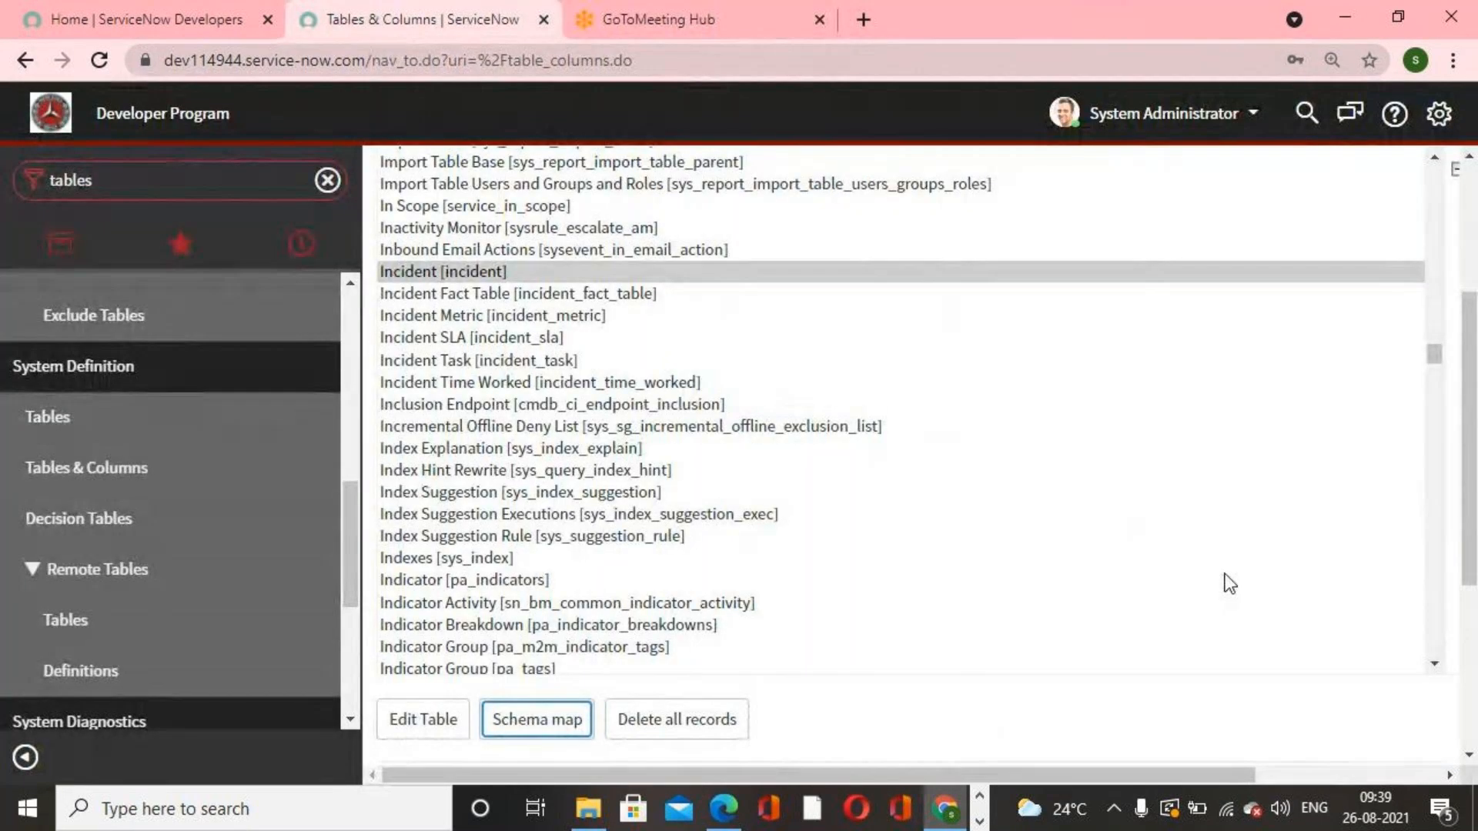
click(796, 10)
click(450, 23)
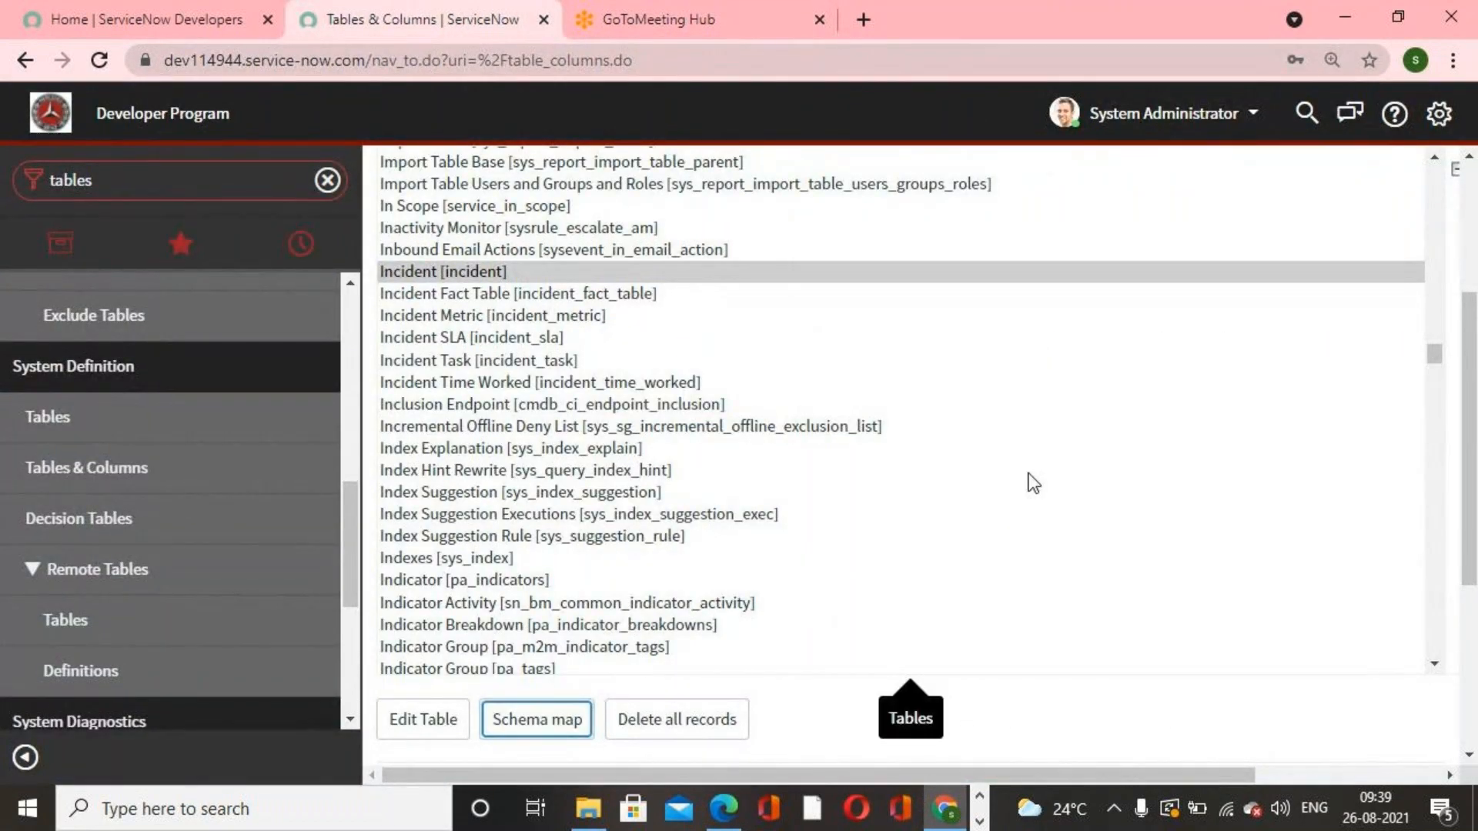
Step: Switch to the GoToMeeting window from the taskbar
click(980, 821)
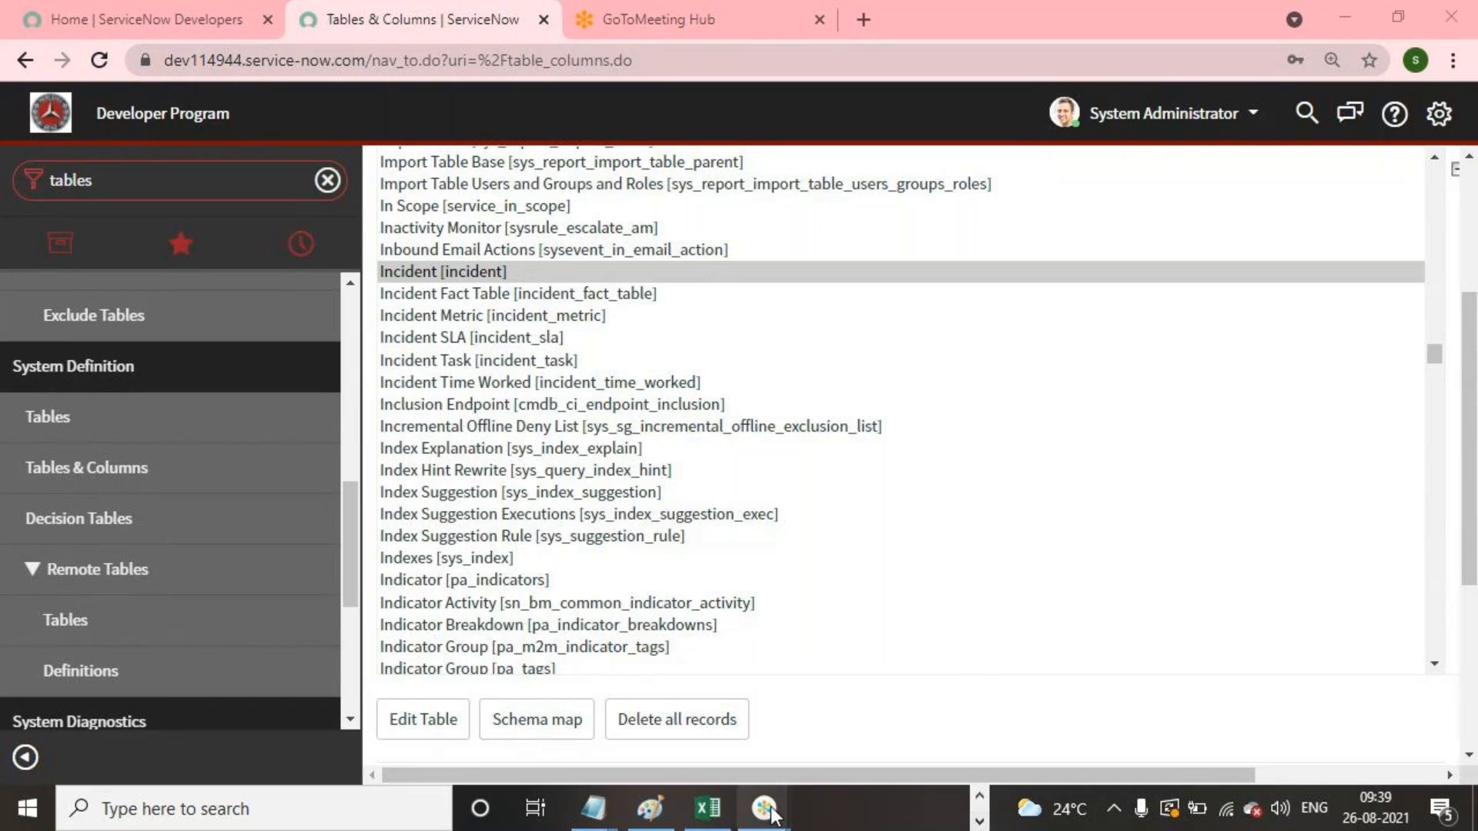
mouse_move(763, 818)
click(798, 739)
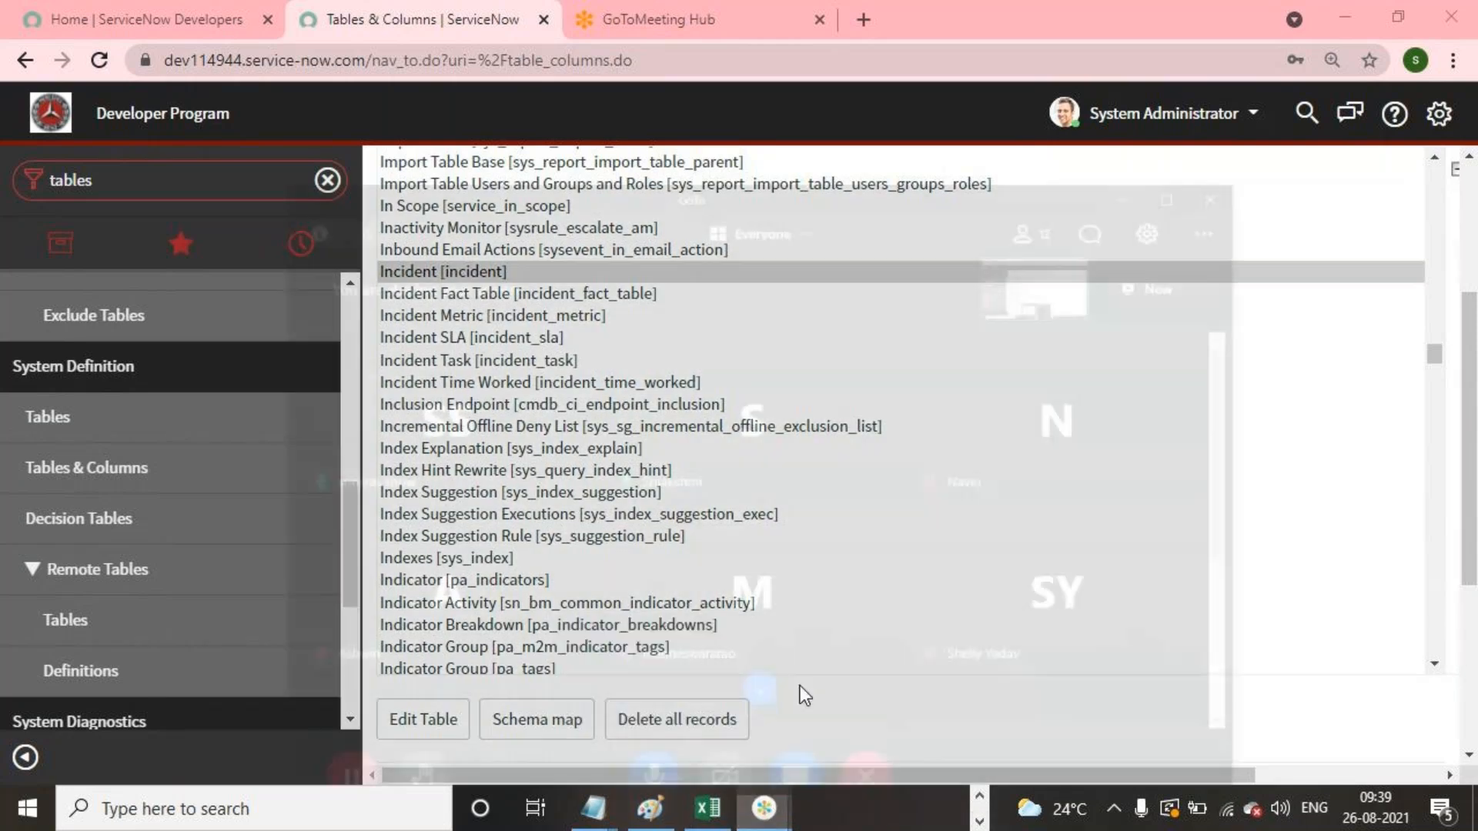
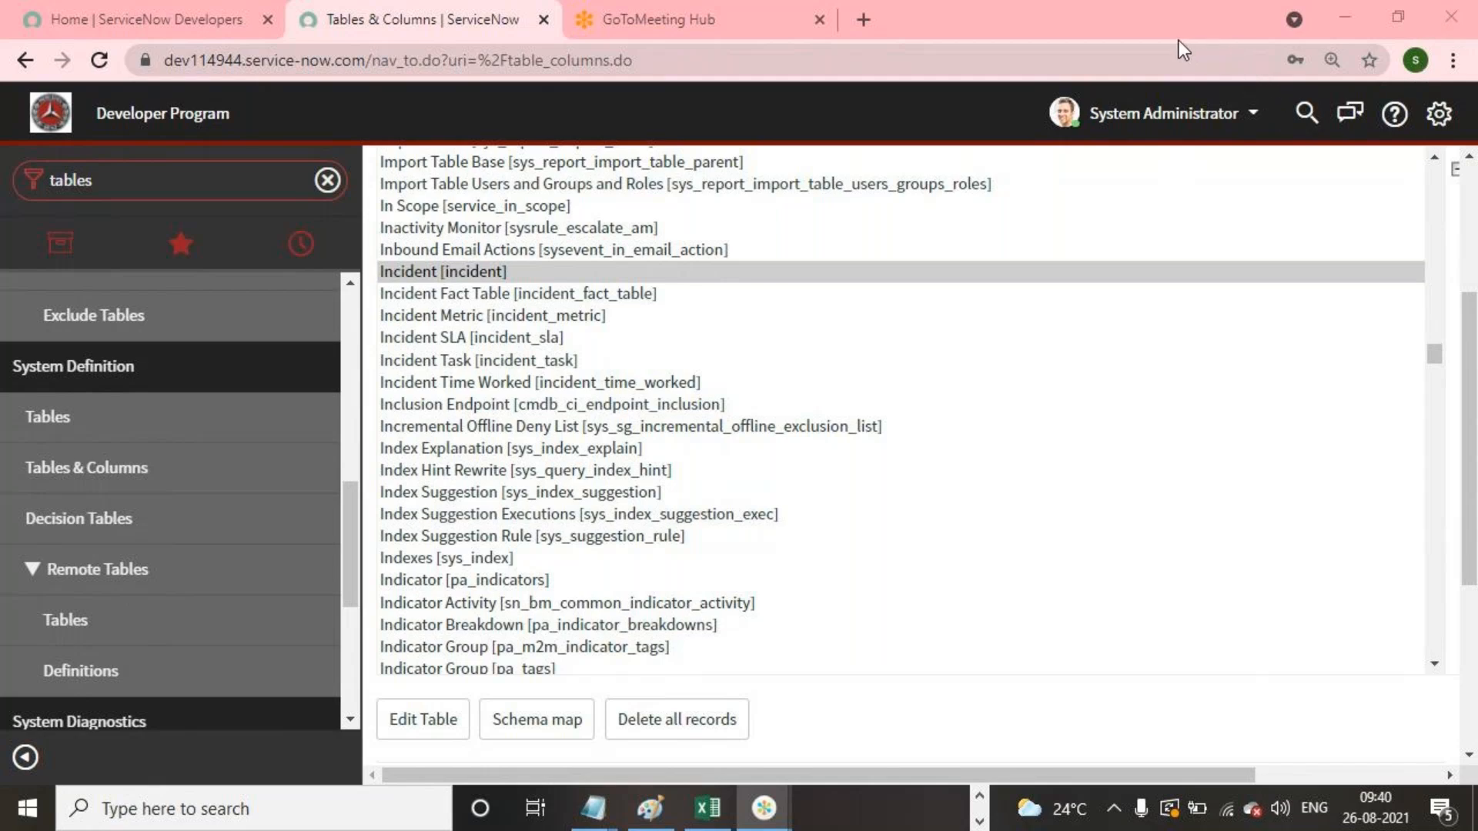
Step: Switch to the ServiceNow LIVE PDF guide and read its Data Dictionary Tables and Dictionary Entries sections
key(alt+Tab)
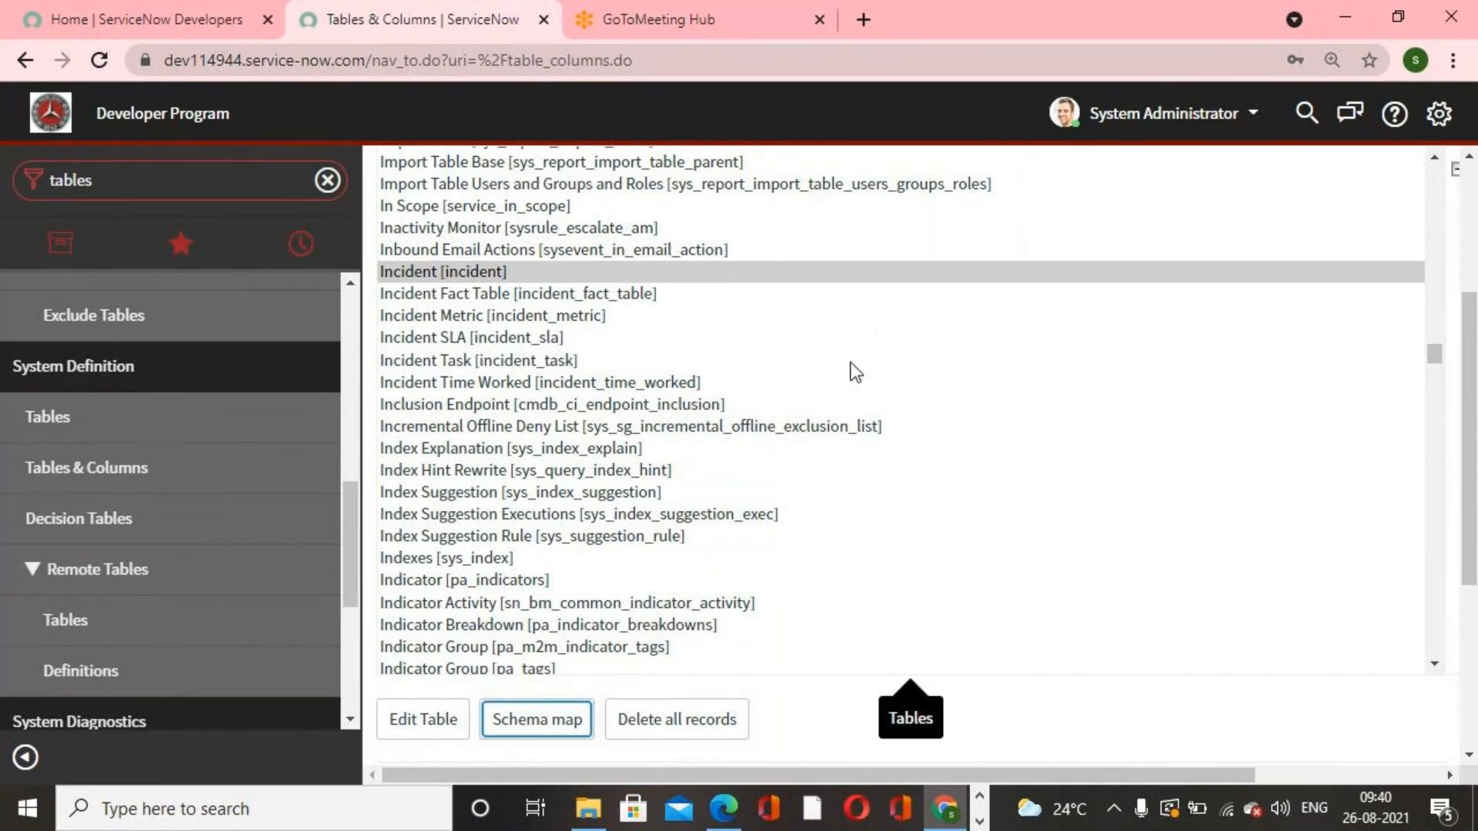
scroll(847, 505, up, 2)
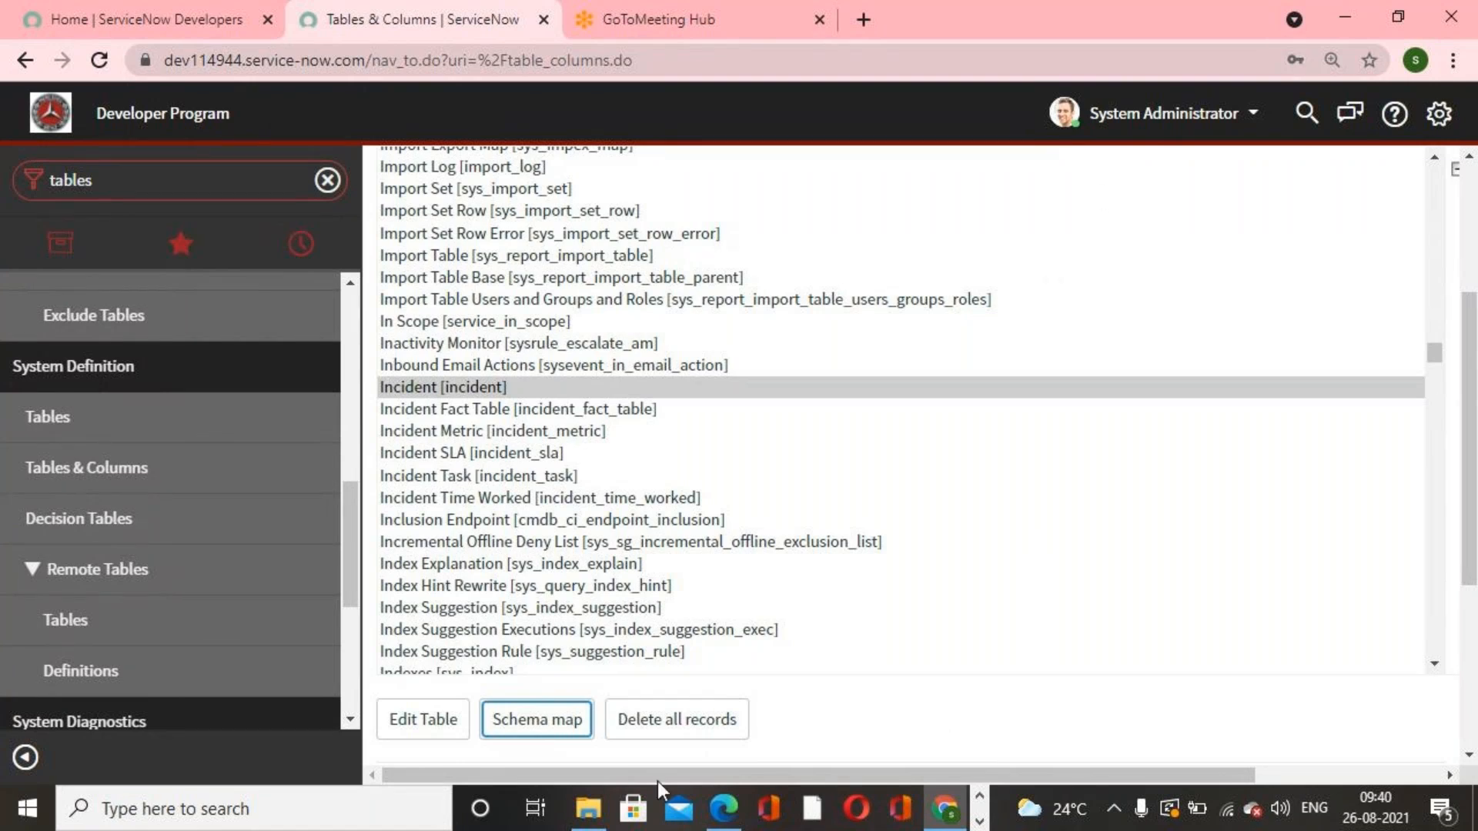
click(723, 809)
scroll(788, 522, down, 15)
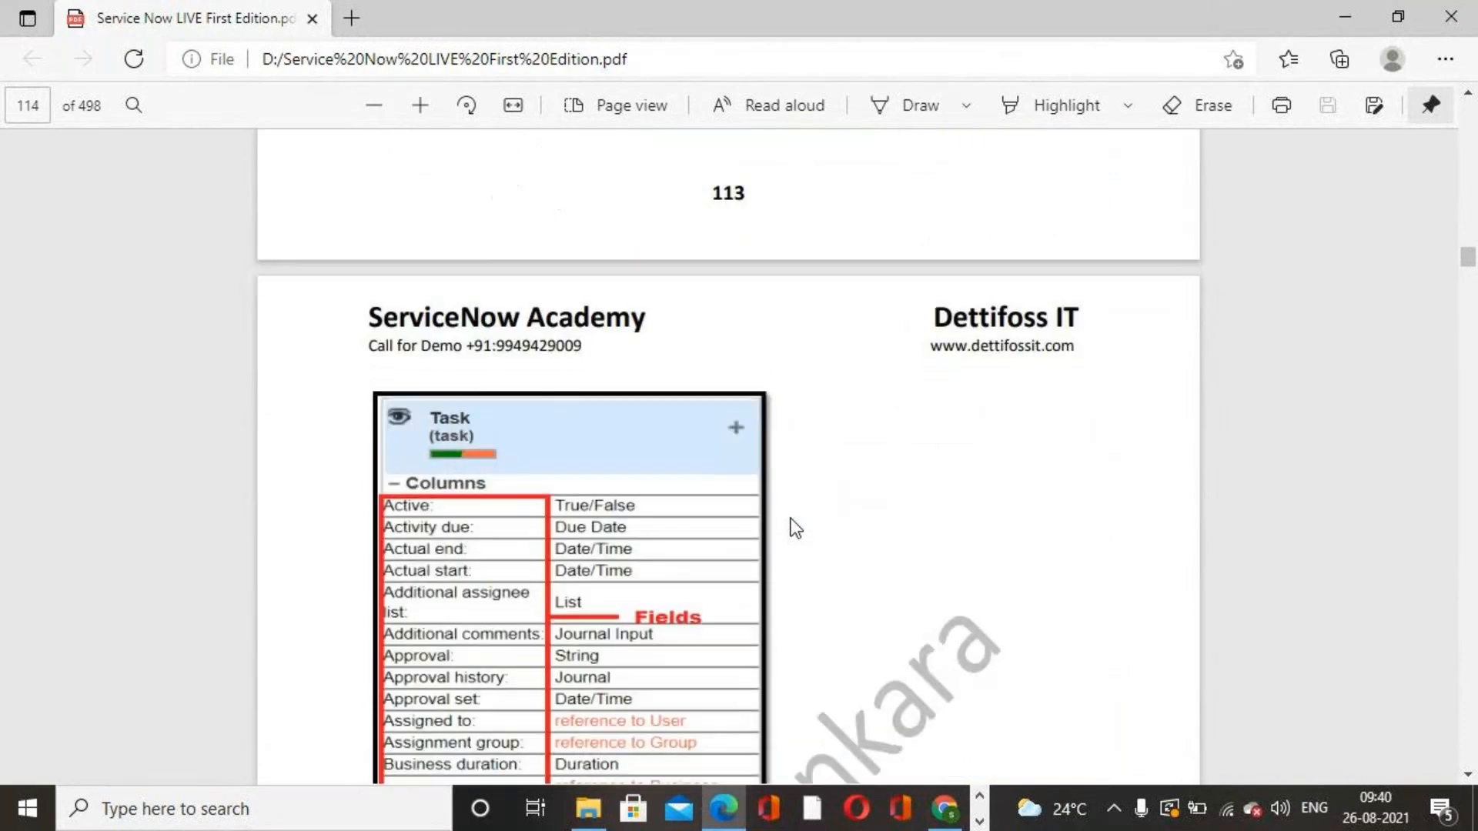
scroll(790, 520, down, 15)
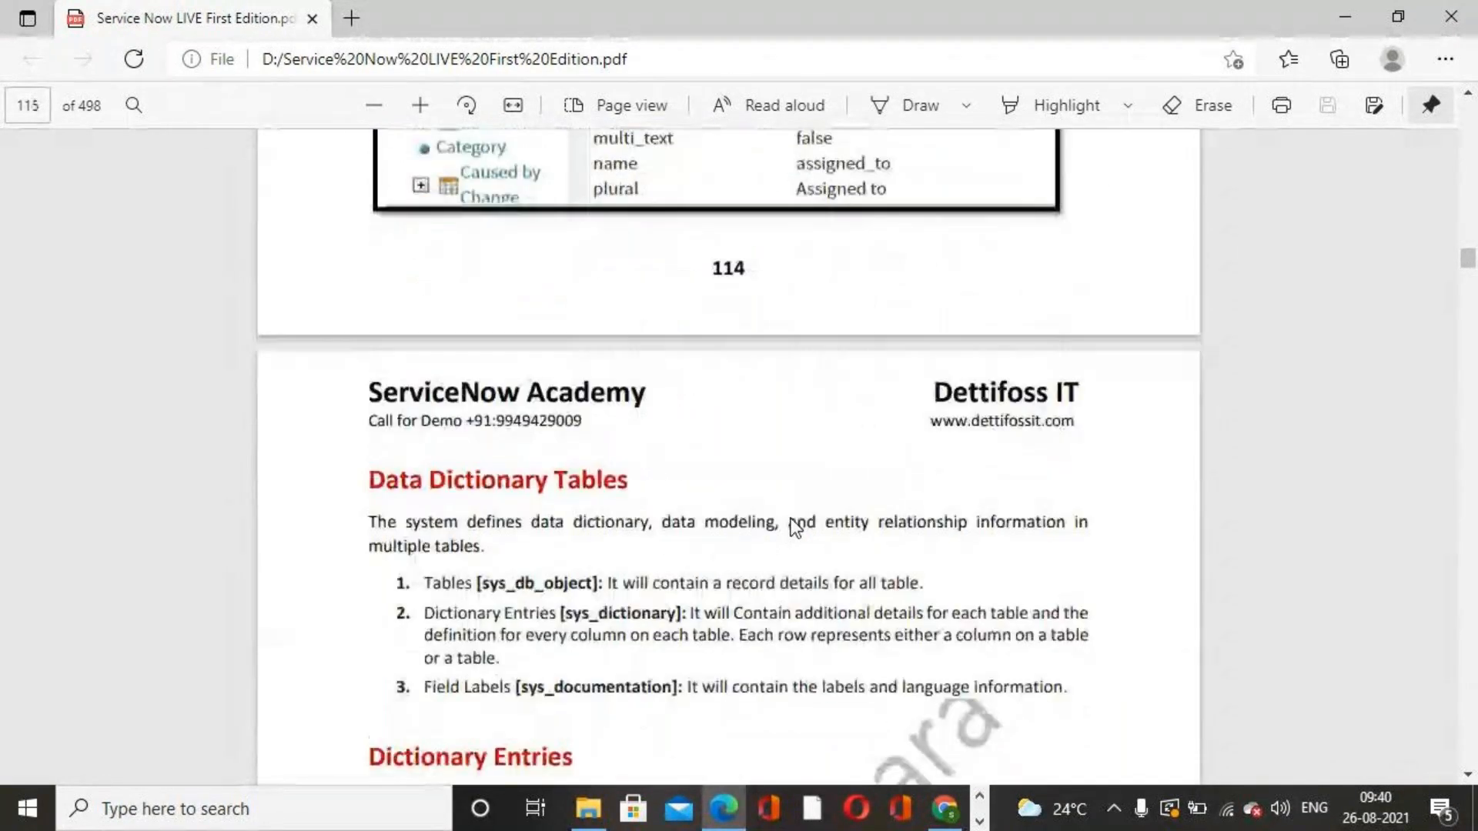
scroll(797, 529, down, 5)
scroll(798, 518, up, 4)
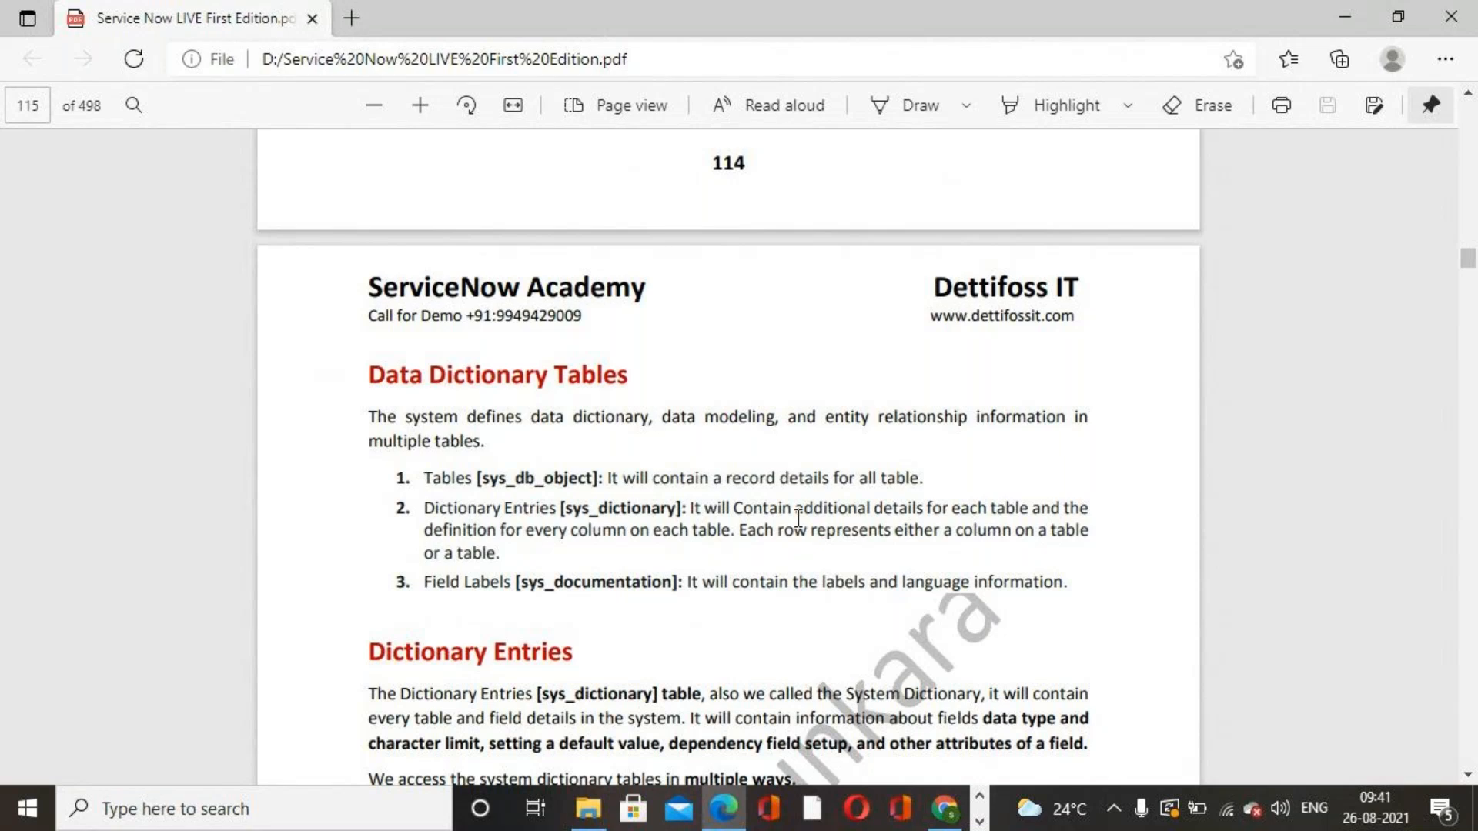
scroll(796, 520, down, 3)
scroll(842, 462, down, 2)
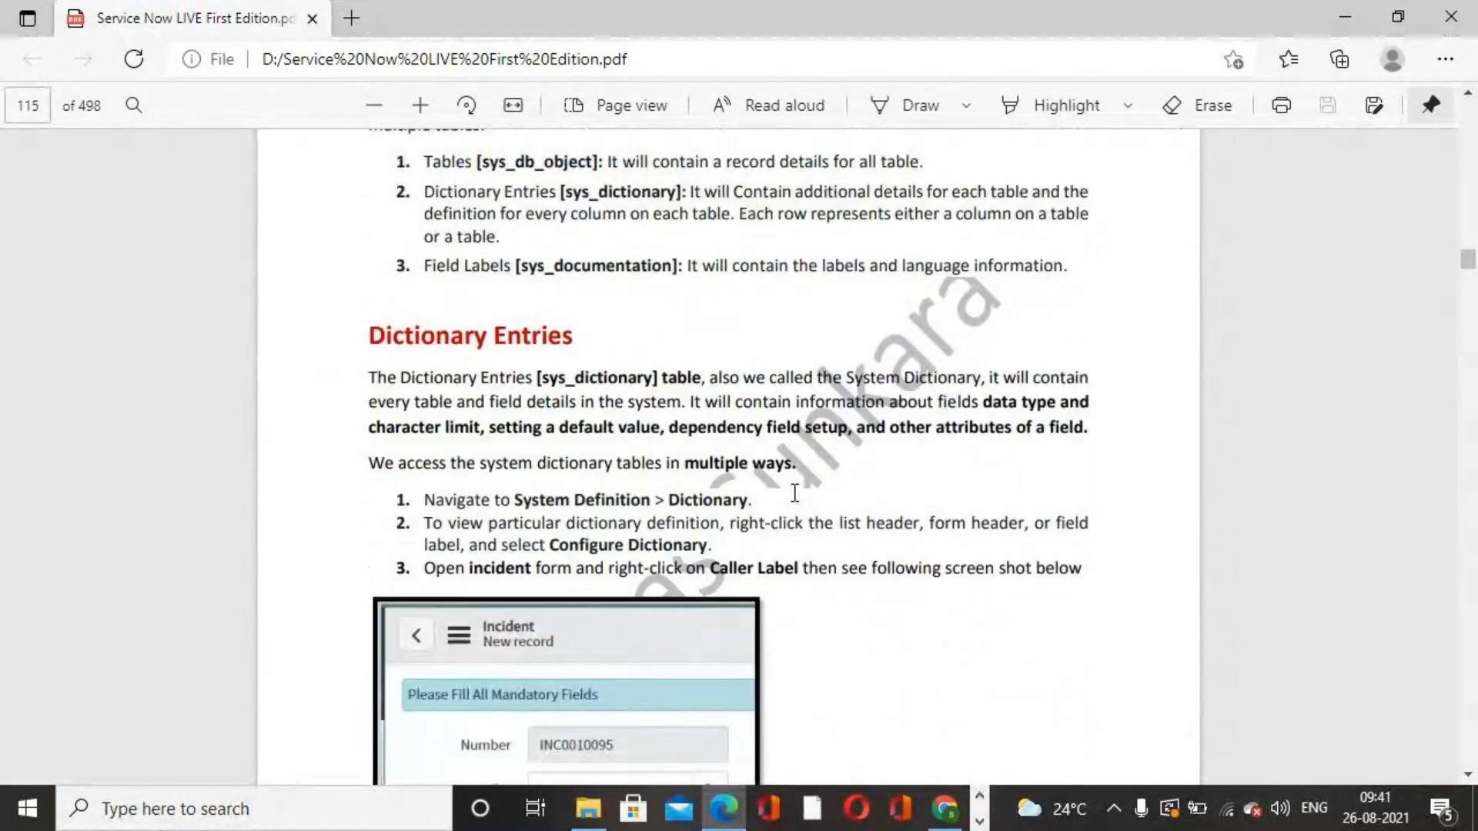
Step: Return to the ServiceNow browser window and scroll the Tables & Columns table list back to its top
click(947, 810)
click(947, 810)
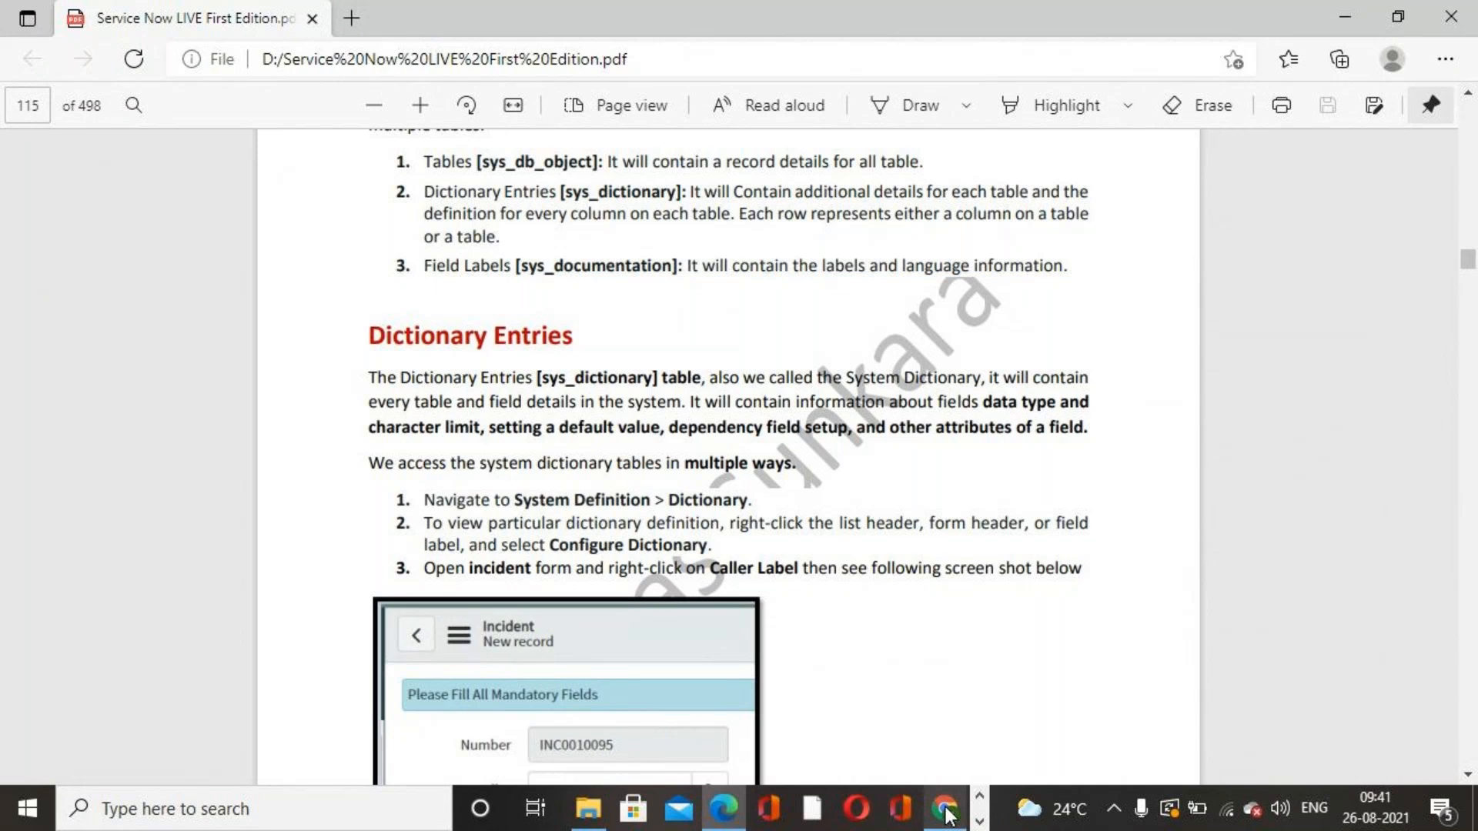
click(947, 810)
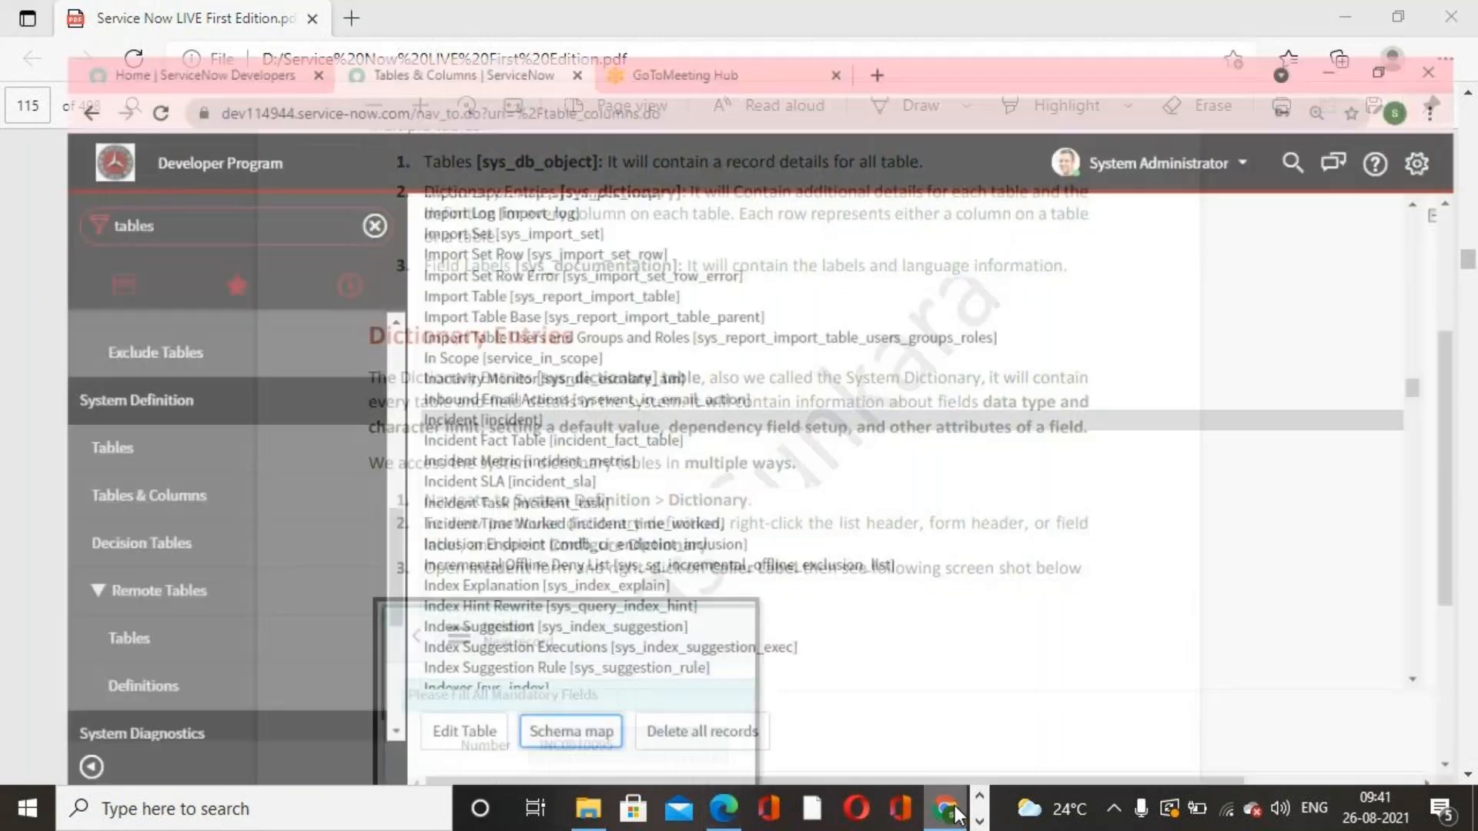
scroll(281, 372, up, 10)
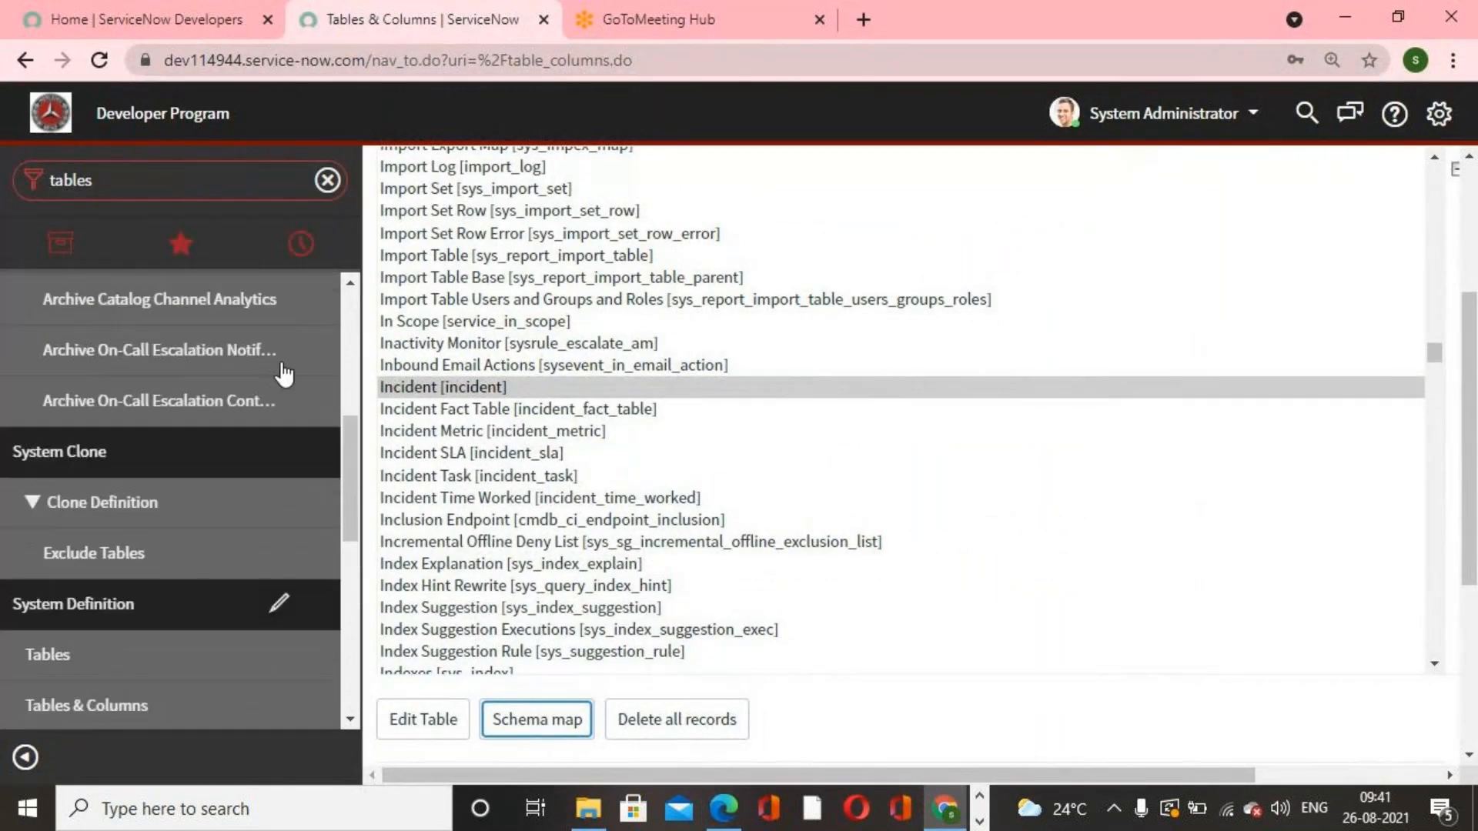
scroll(1194, 397, up, 1)
scroll(1297, 354, up, 15)
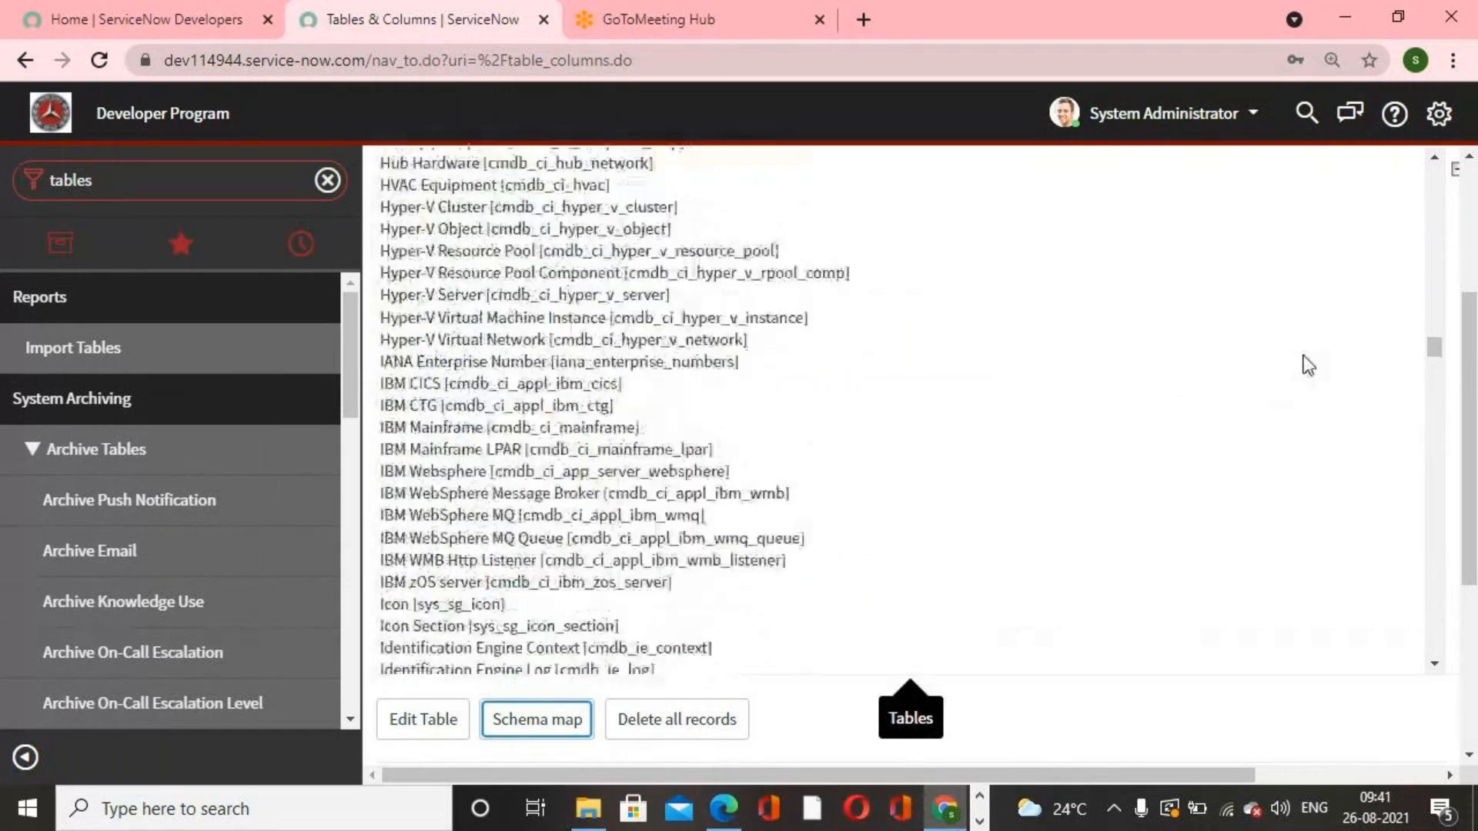
scroll(1307, 362, up, 15)
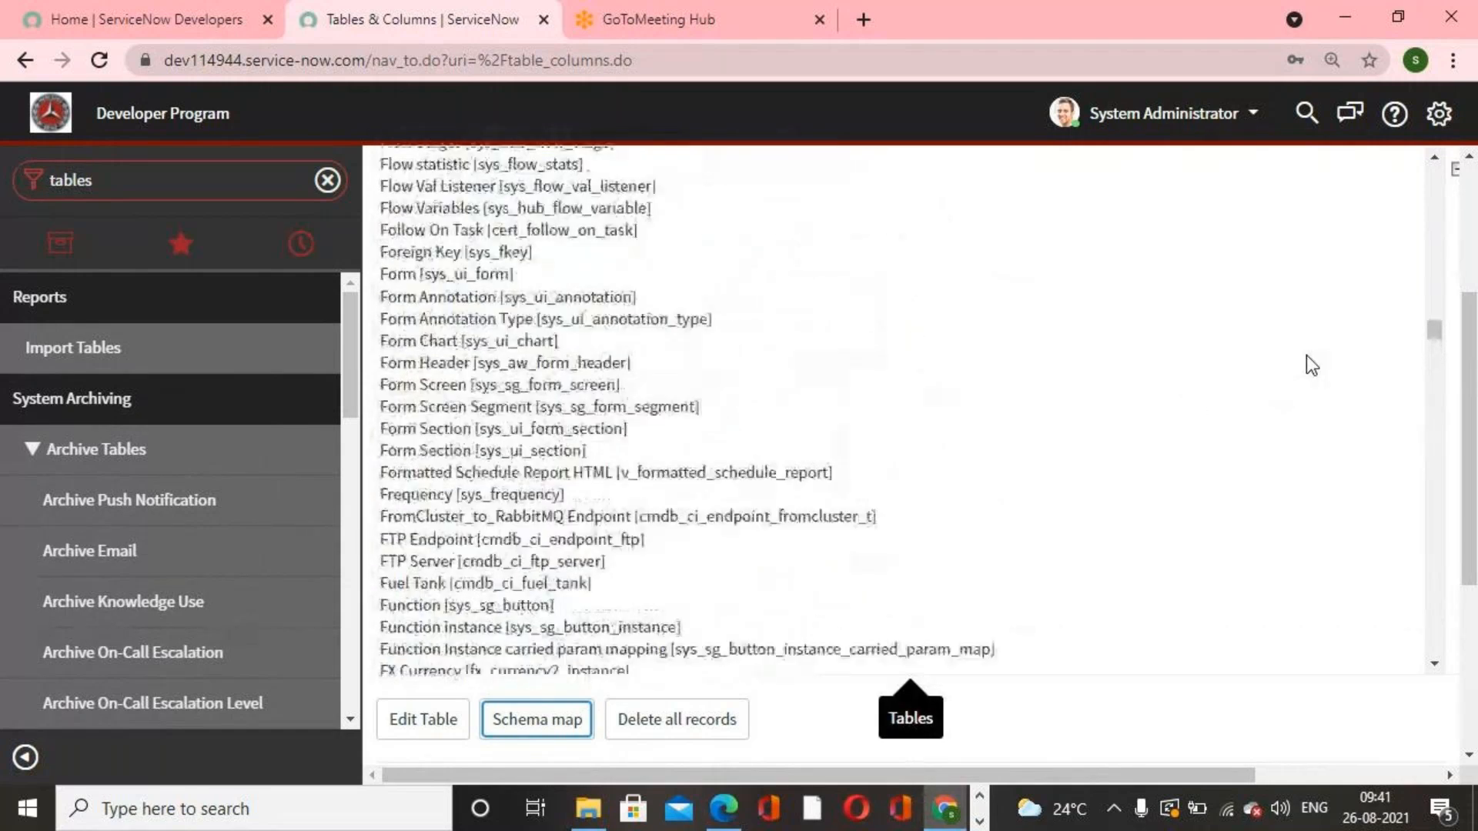
drag(1434, 331, 1434, 183)
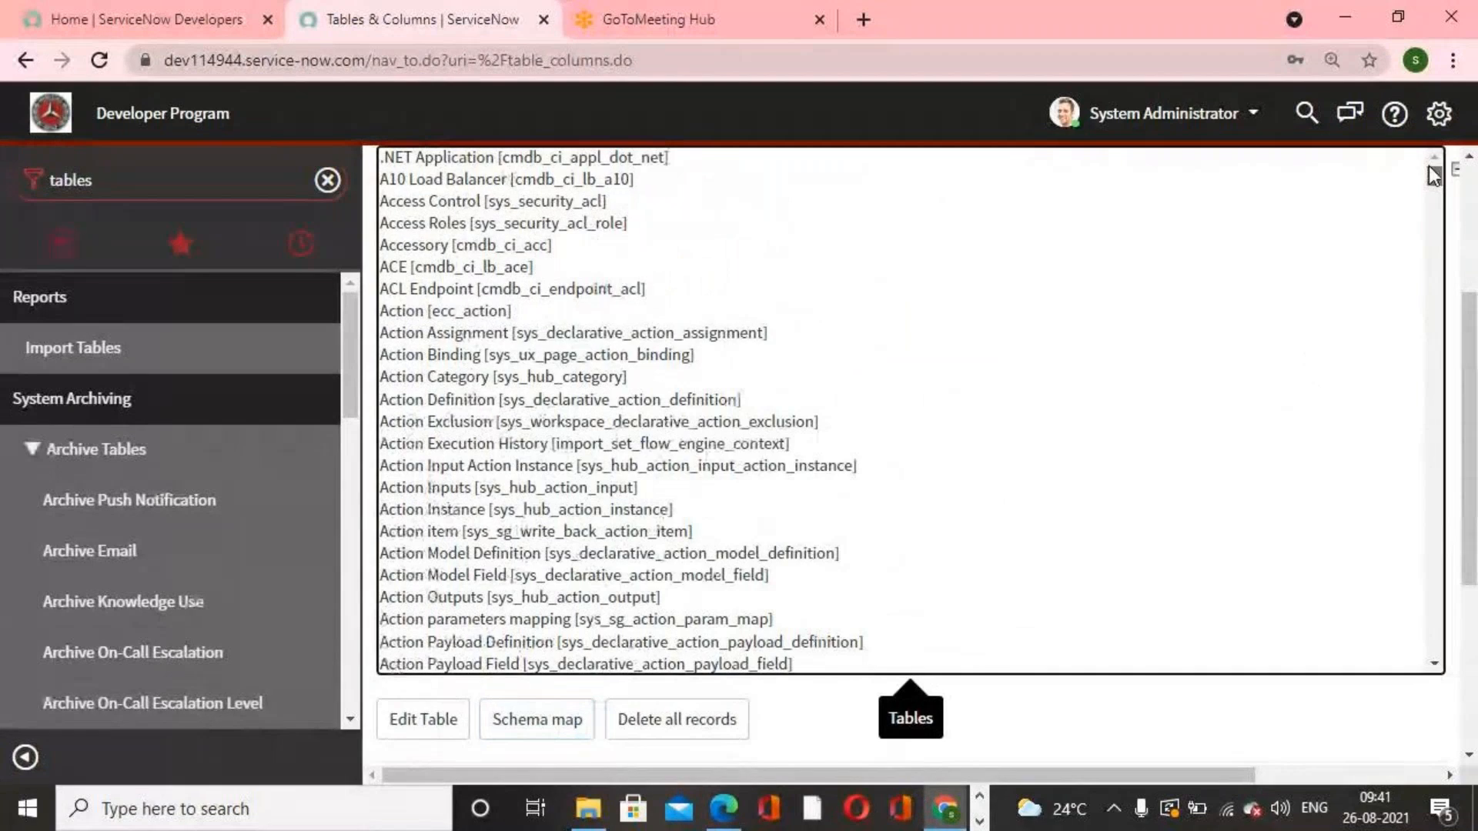
Step: Open the sys_db_object.list table list through the navigator filter
click(242, 193)
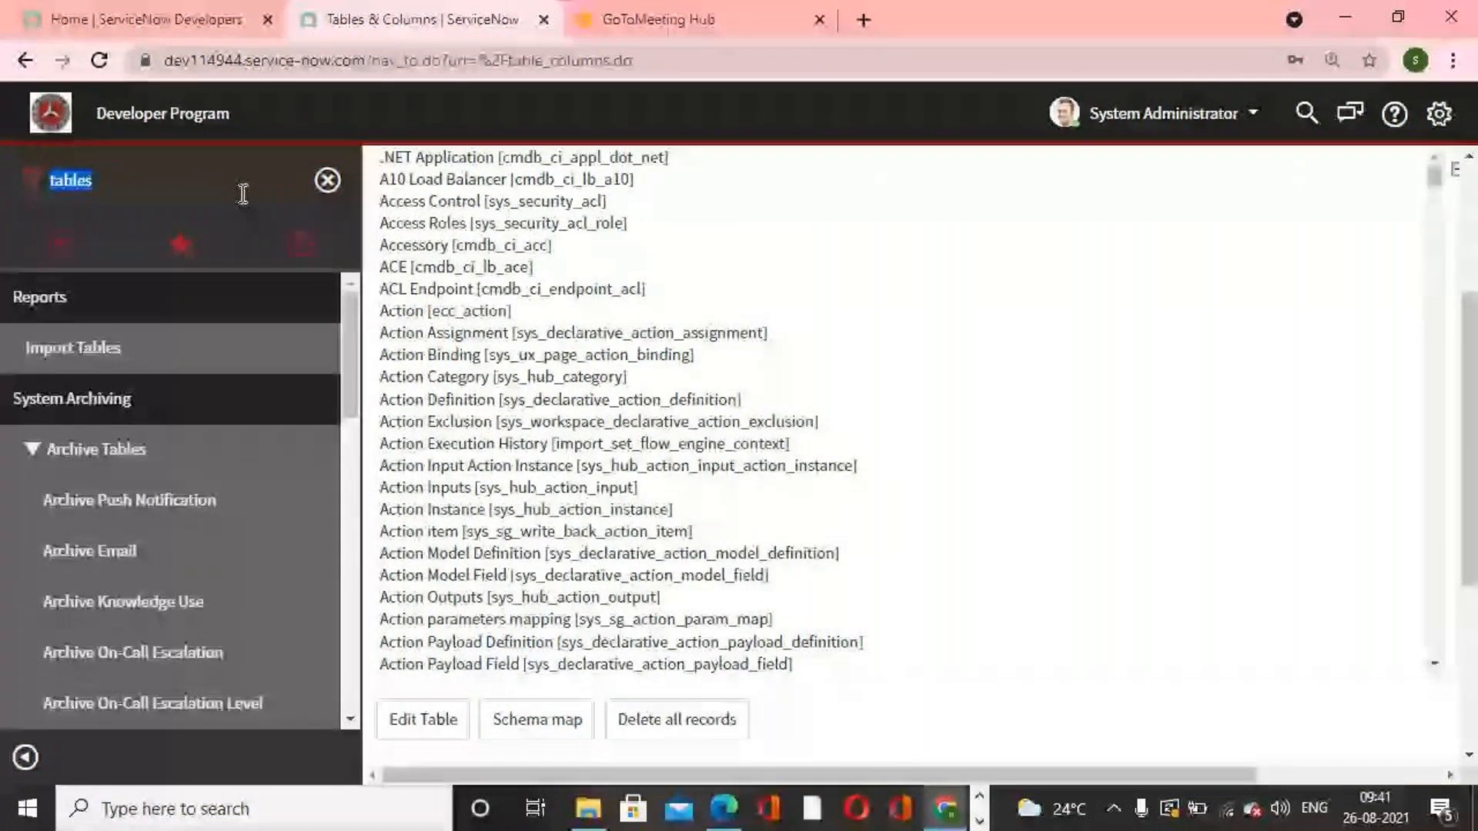
text(sys_db_)
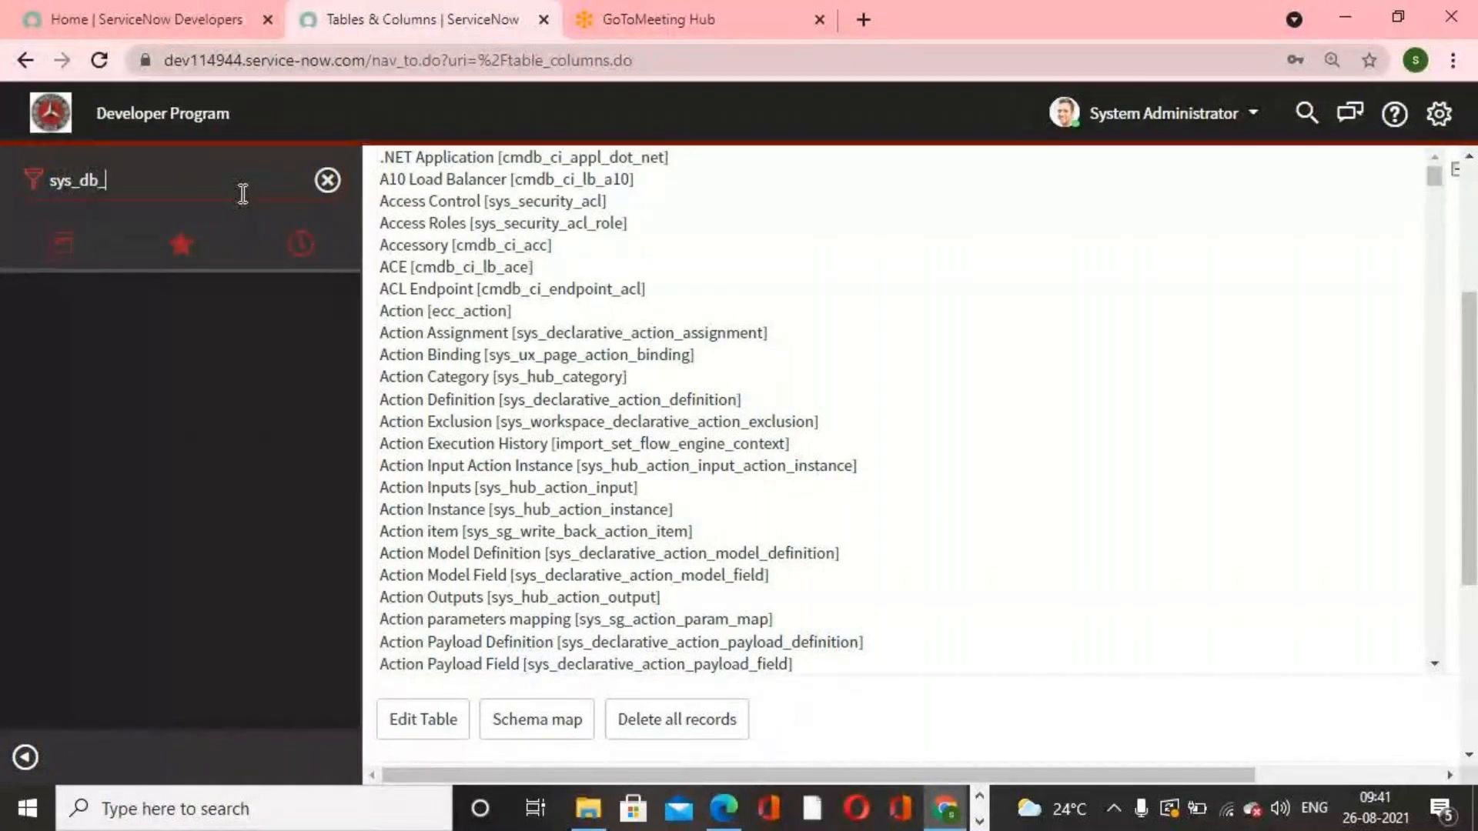
text(object)
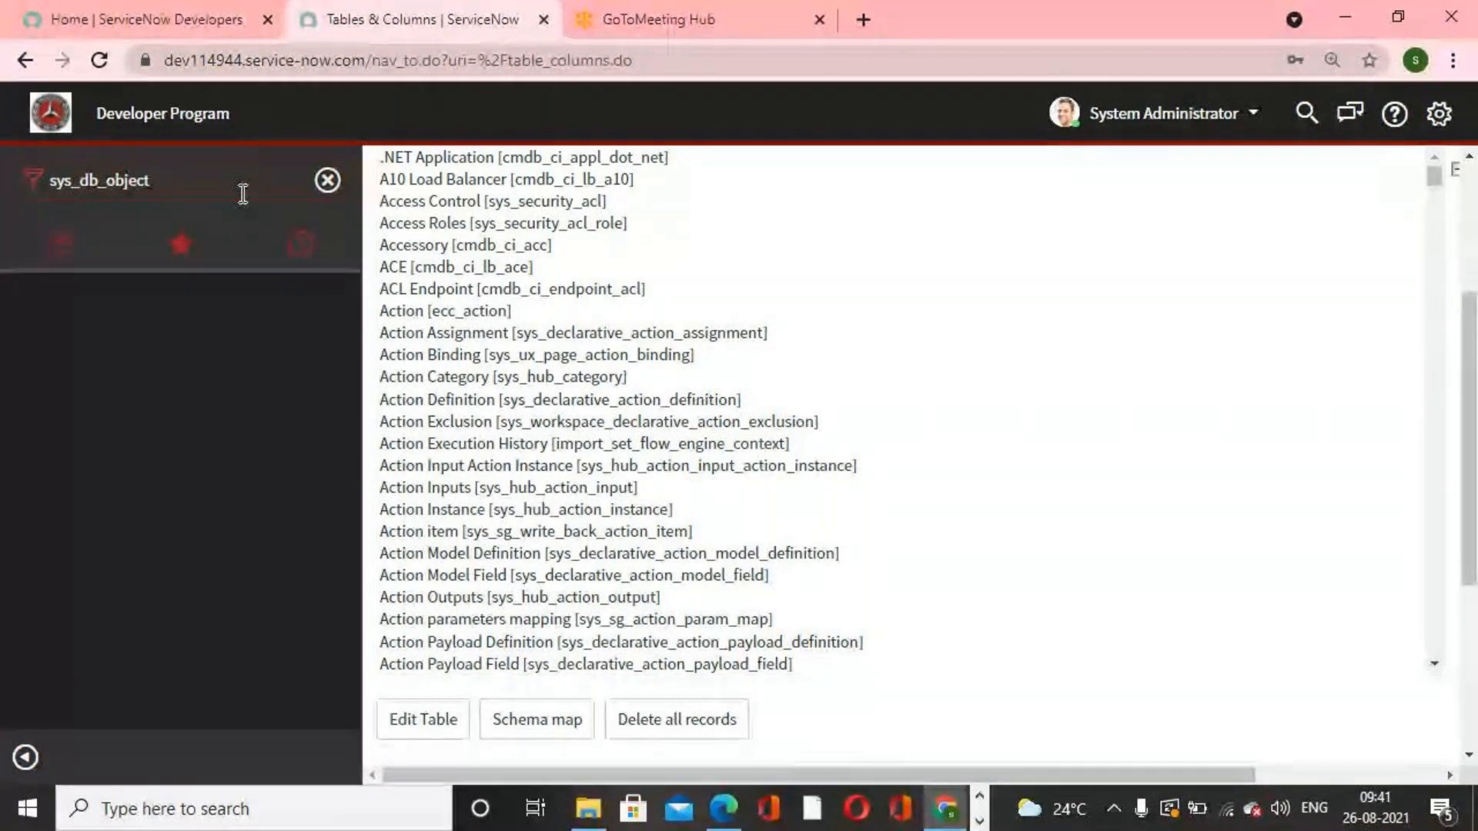
text(.list)
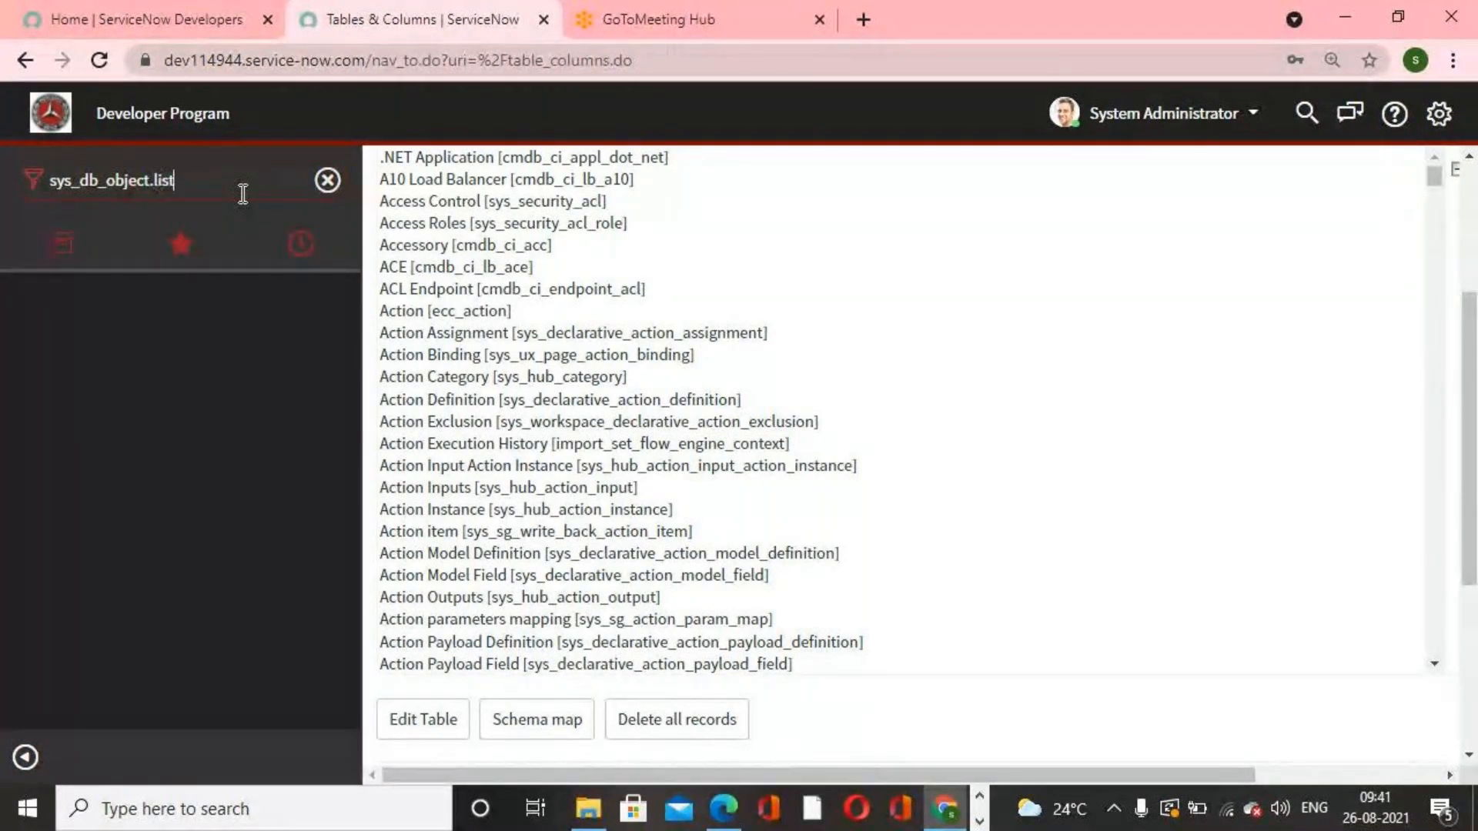
key(Return)
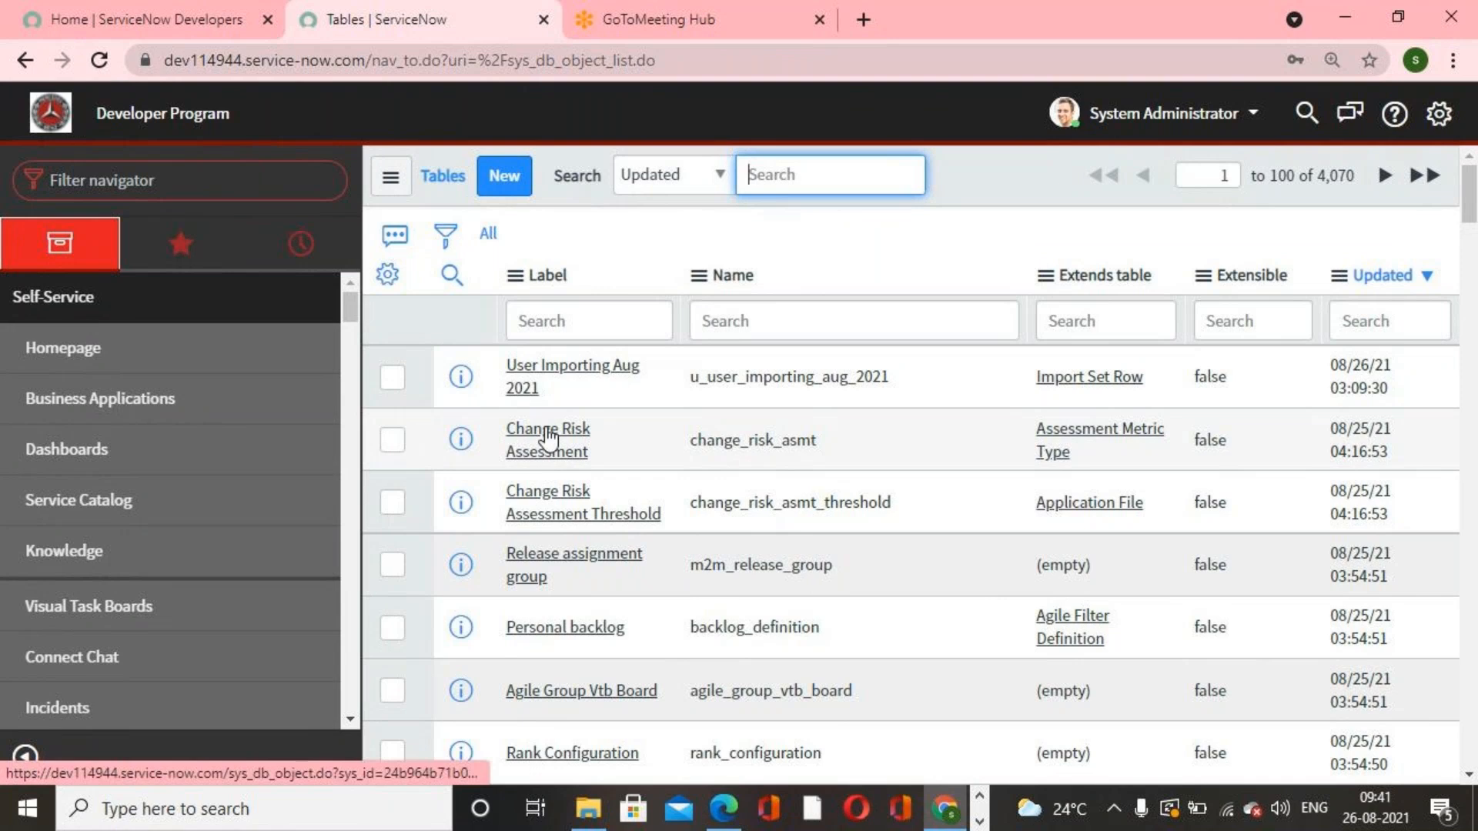
Step: Open the User Importing Aug 2021 table record and review its Columns and Controls tabs
click(524, 375)
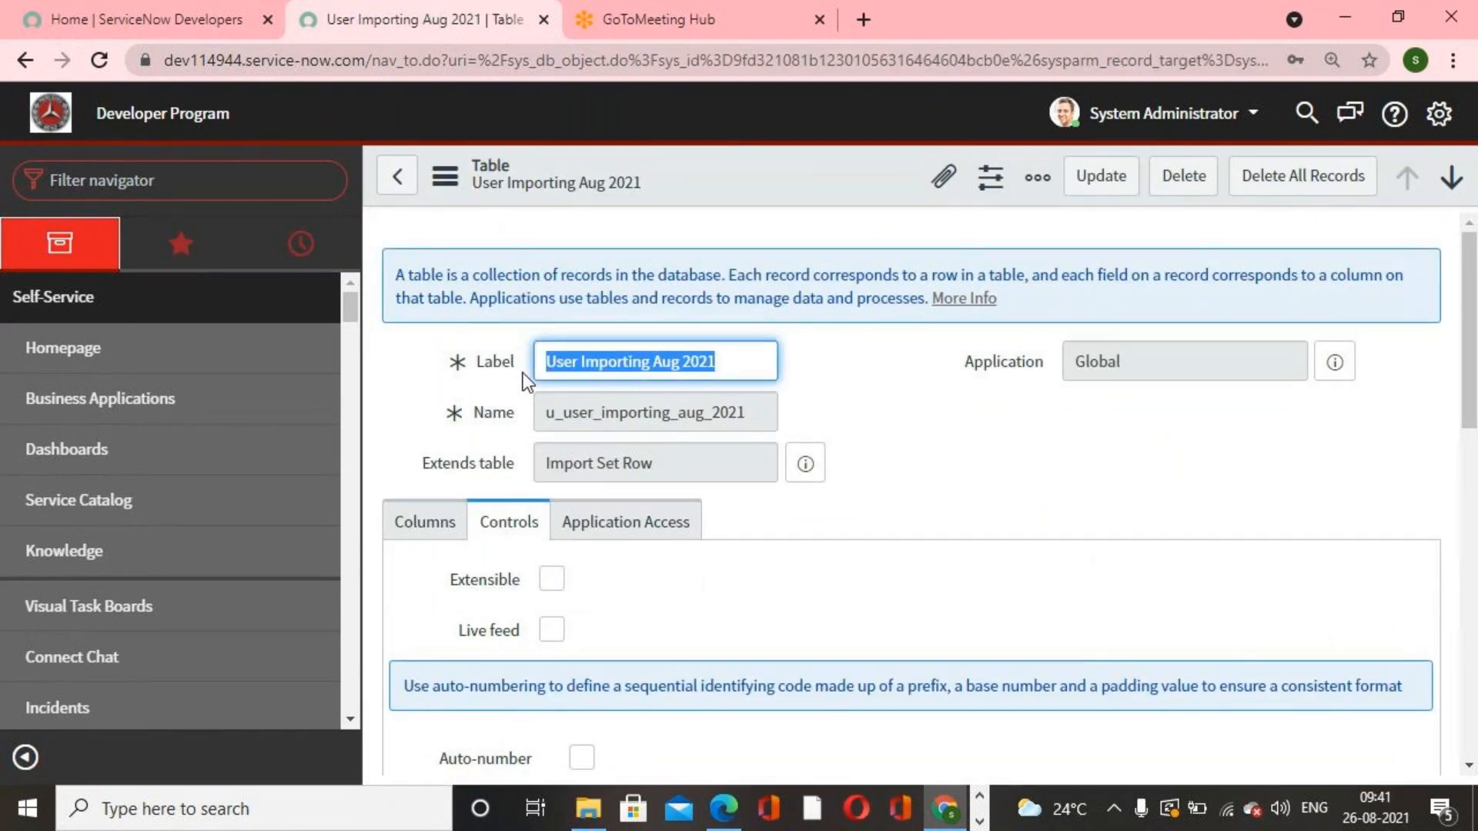
click(432, 527)
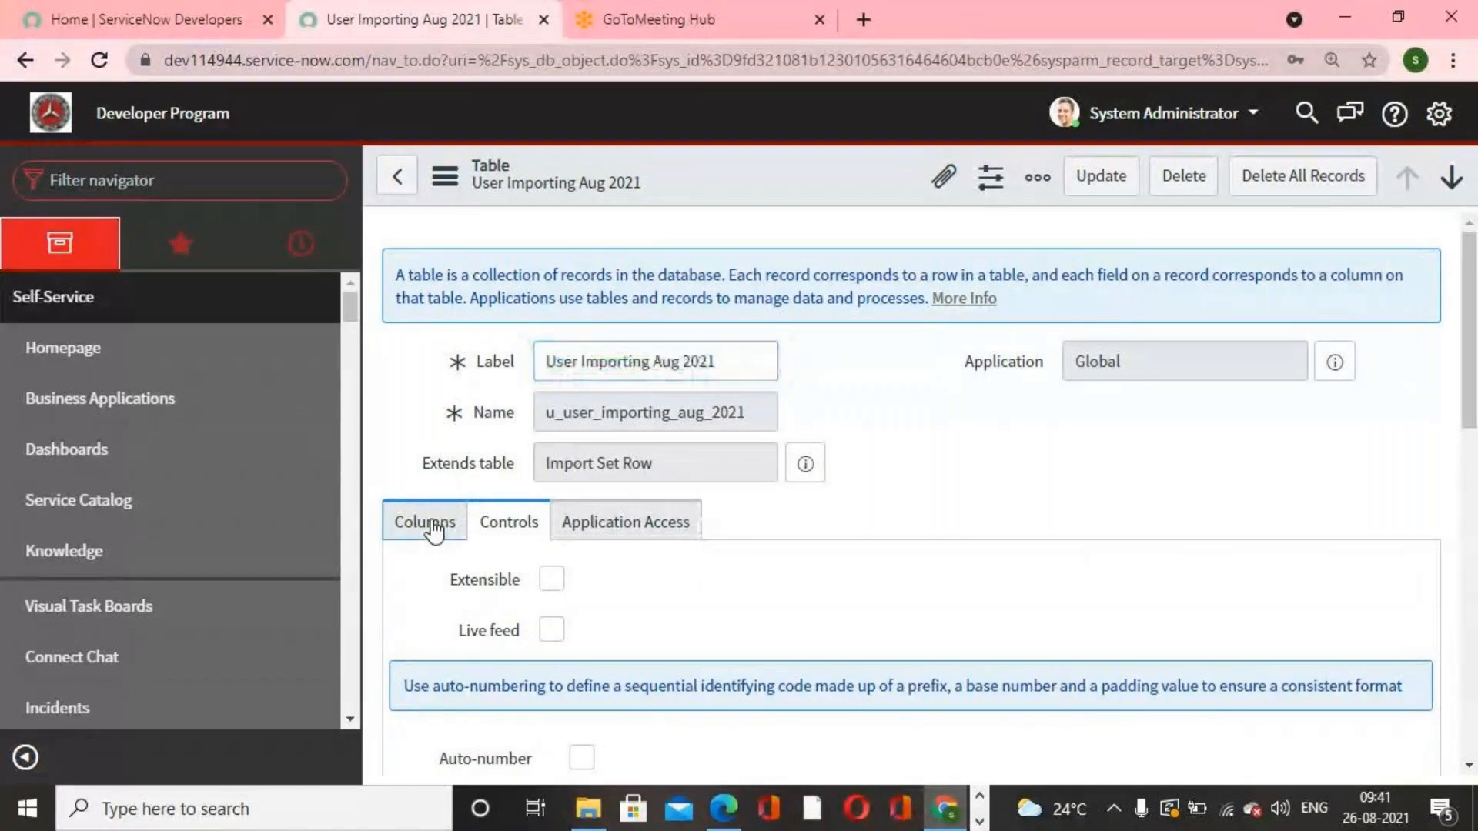
scroll(932, 537, down, 5)
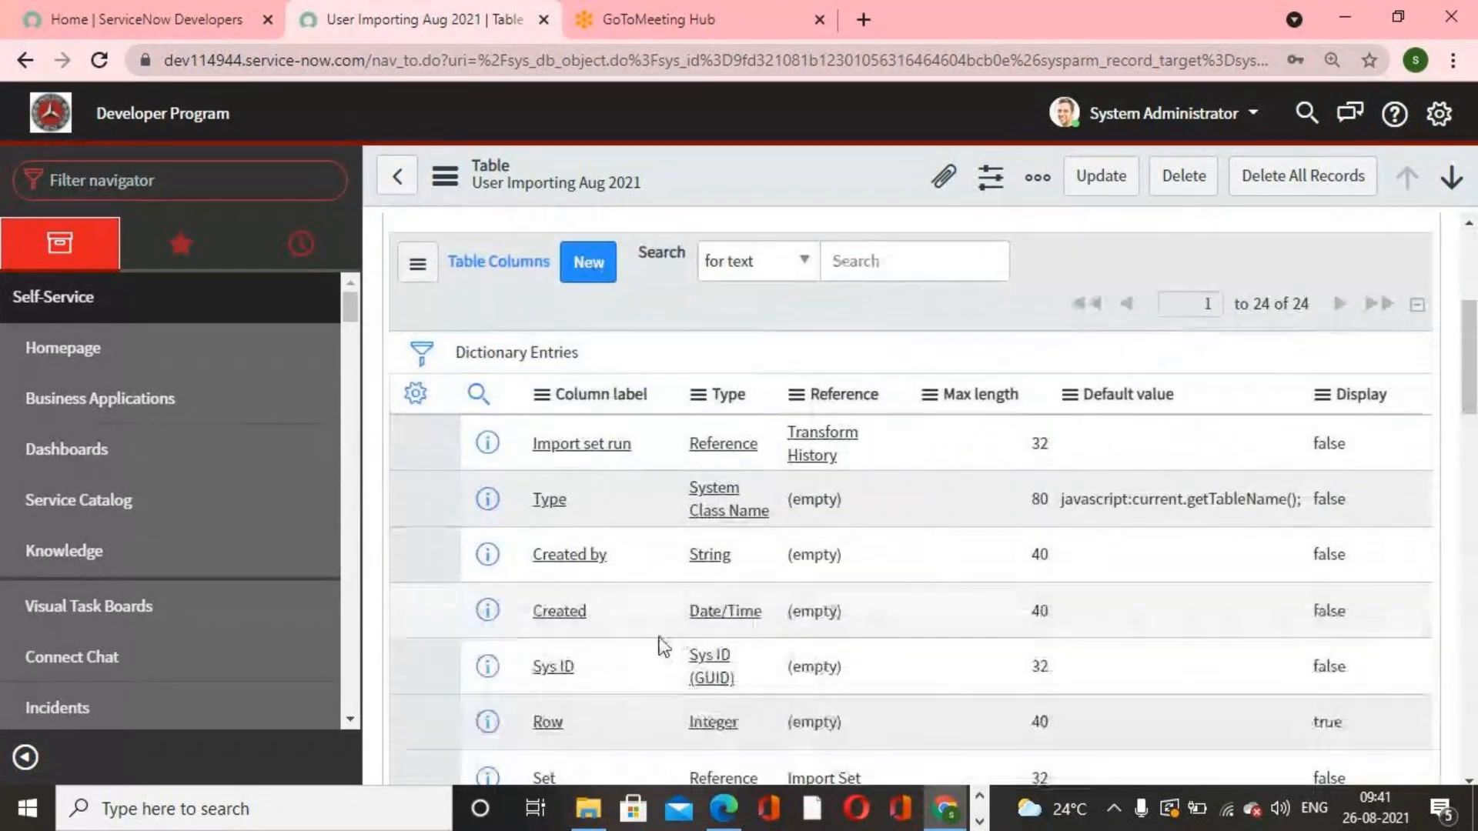
scroll(664, 646, up, 5)
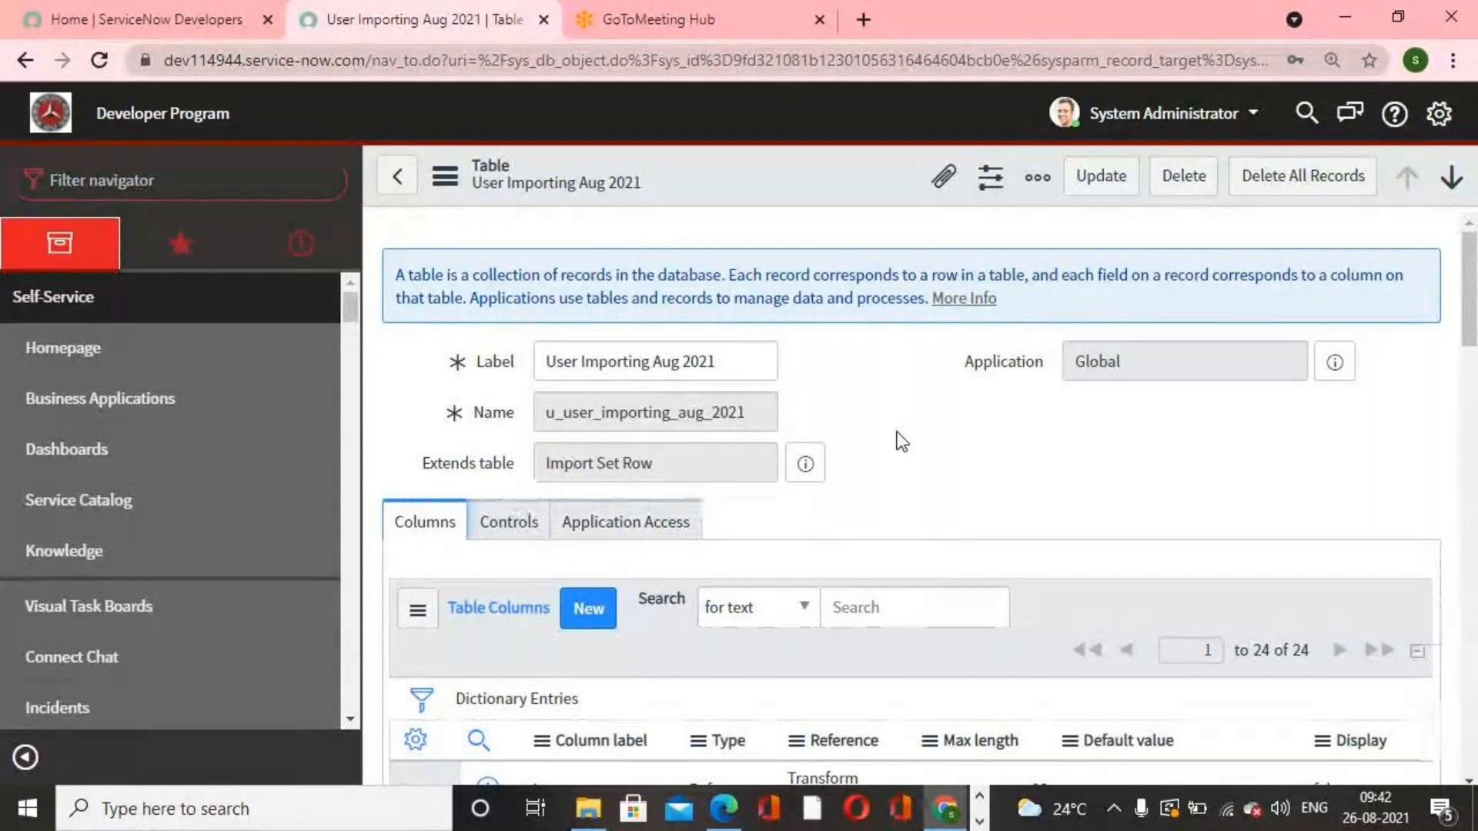
click(541, 530)
scroll(841, 505, down, 5)
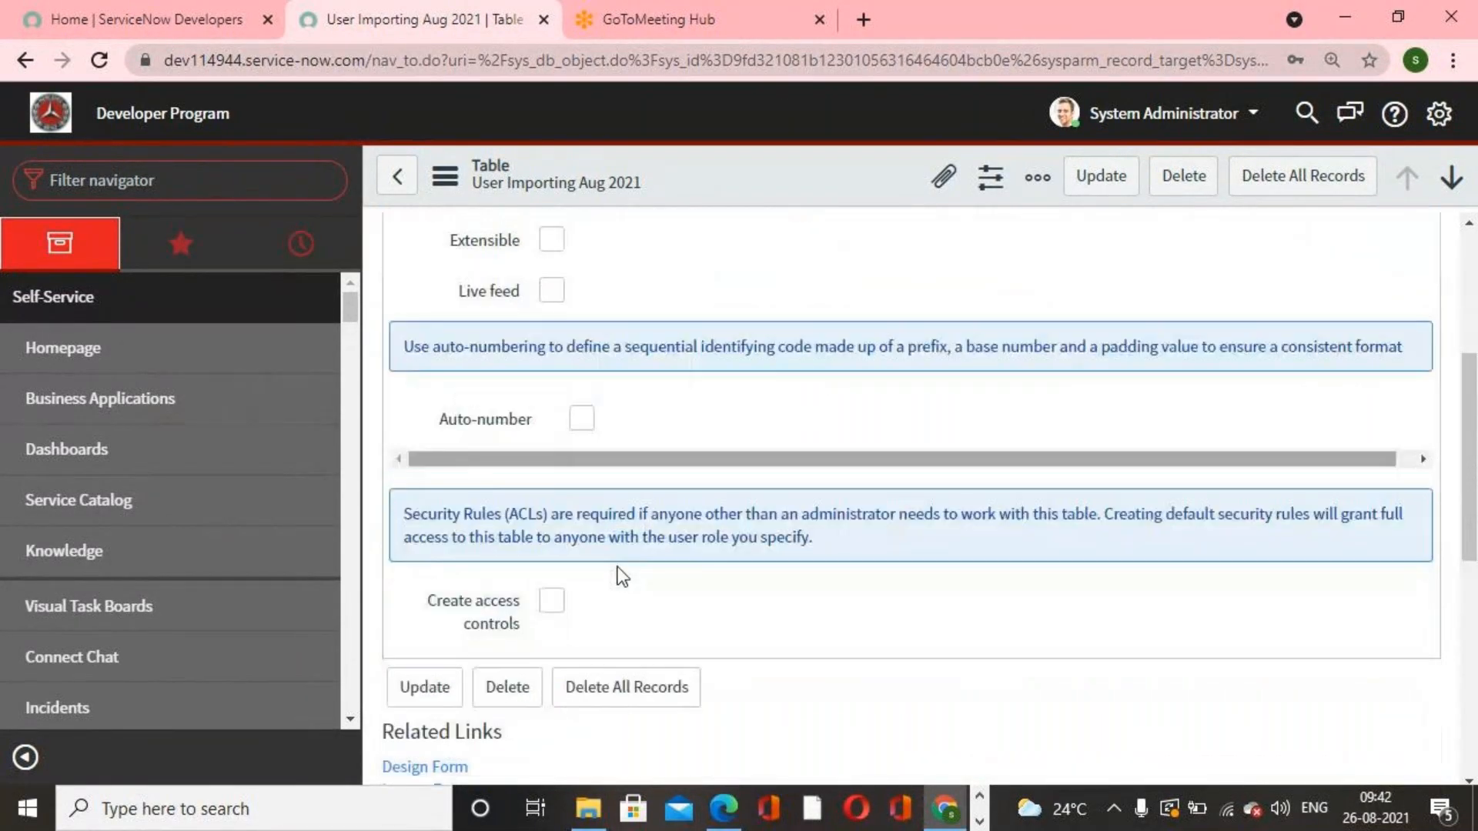
scroll(622, 576, up, 5)
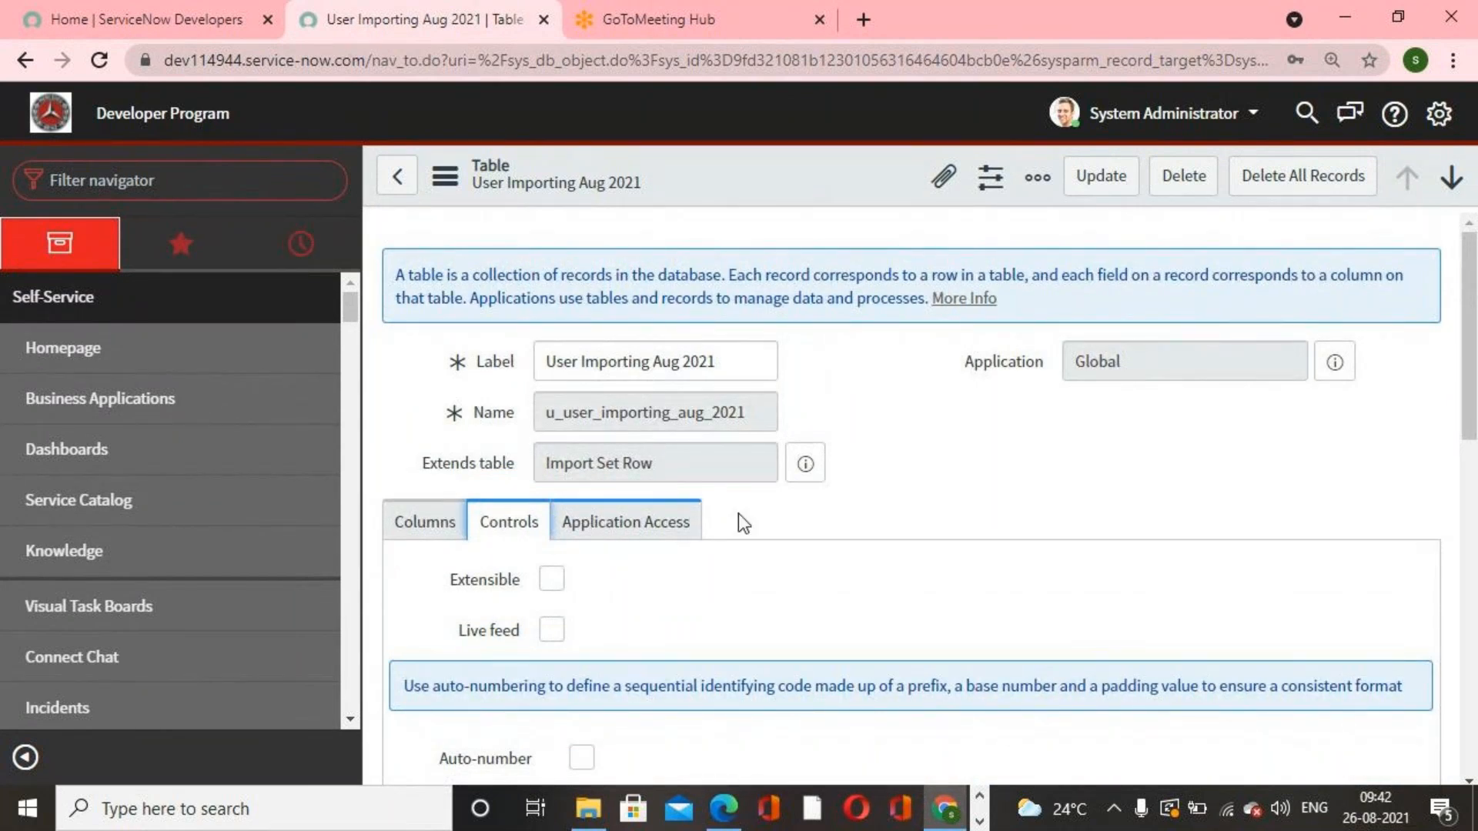
Step: Go back to the Tables list and open sys_dictionary.list through the navigator filter
click(413, 196)
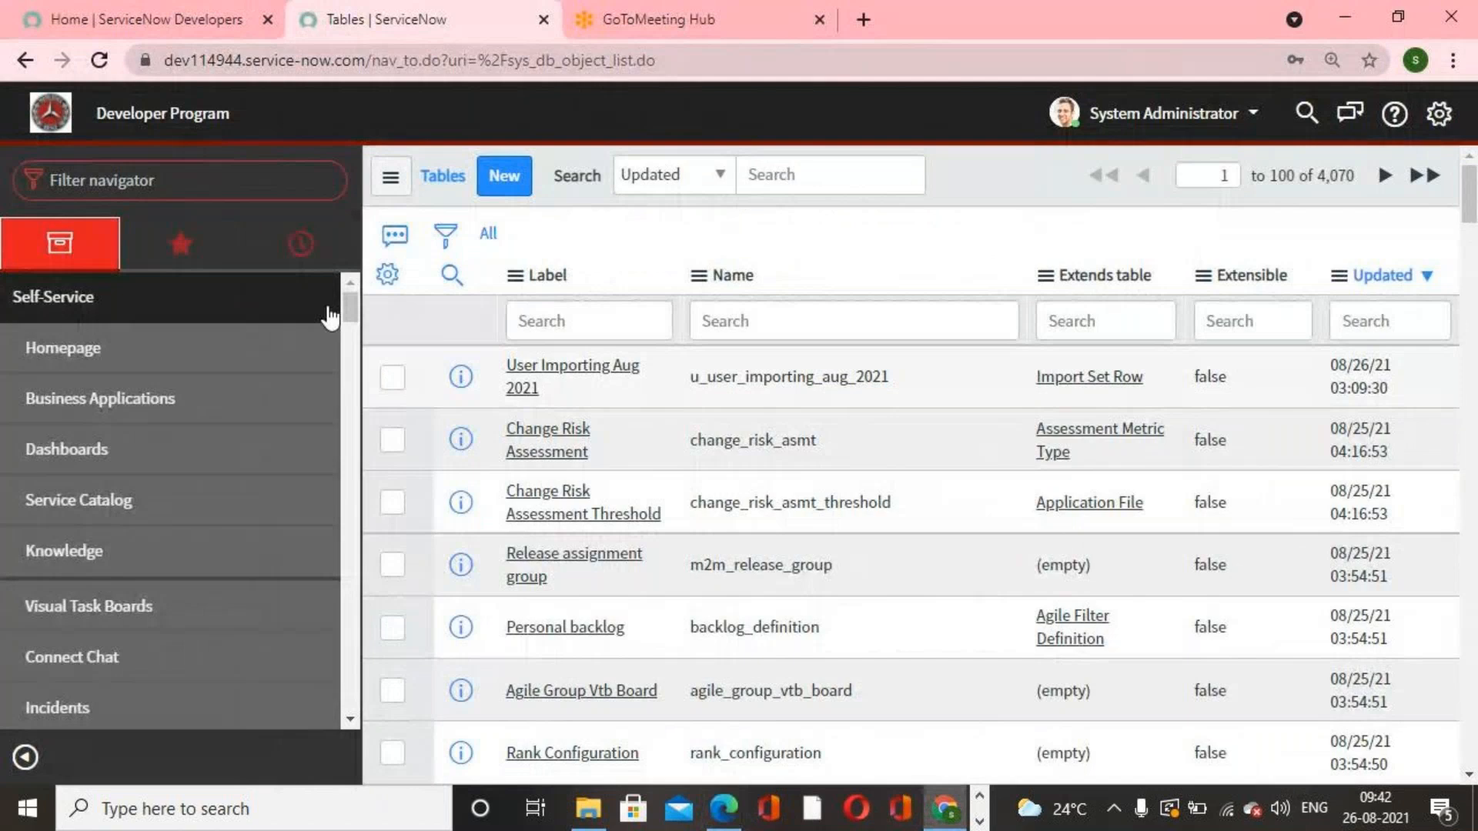
click(229, 187)
text(s)
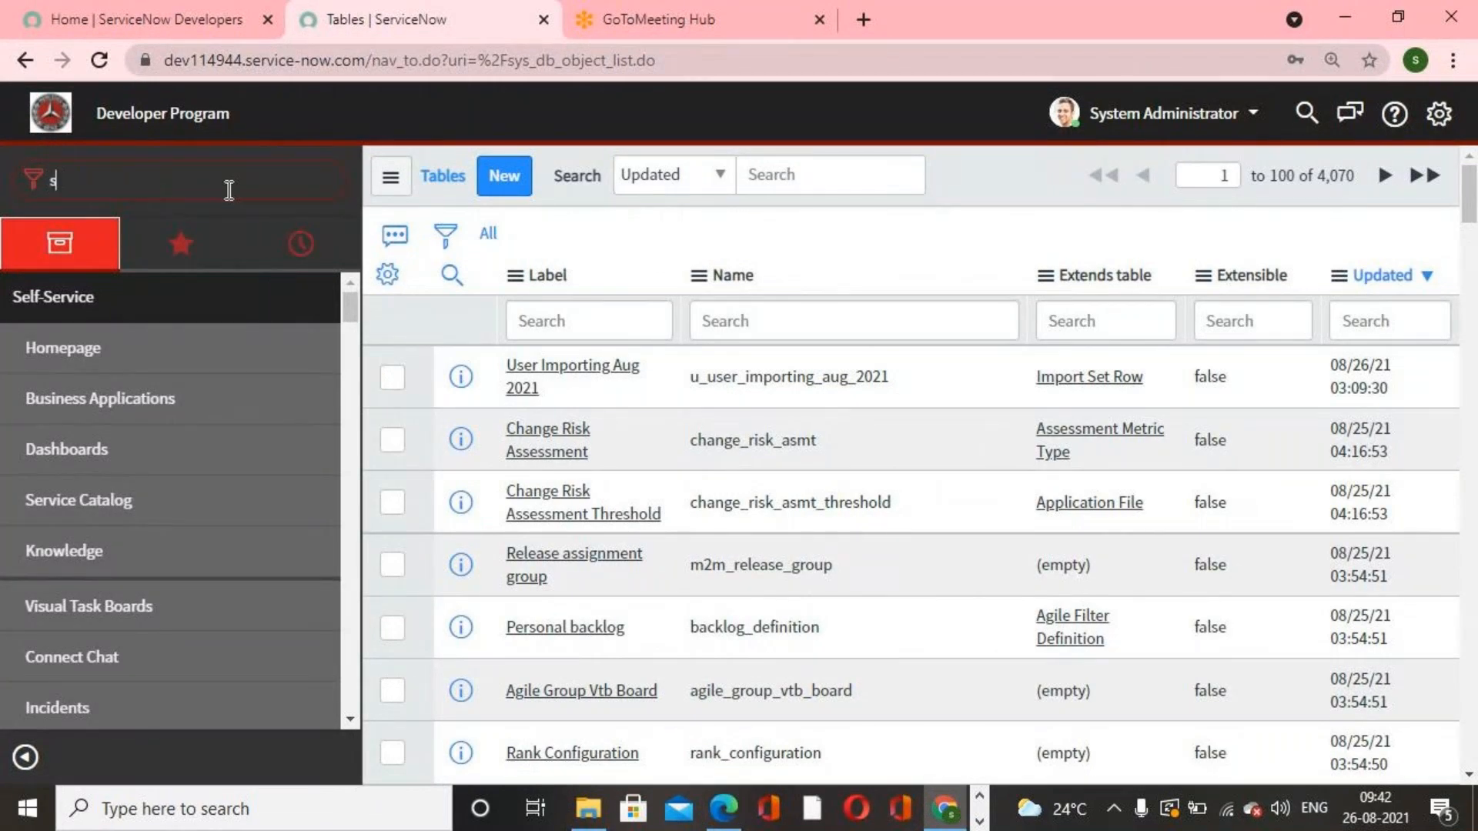
text(ys)
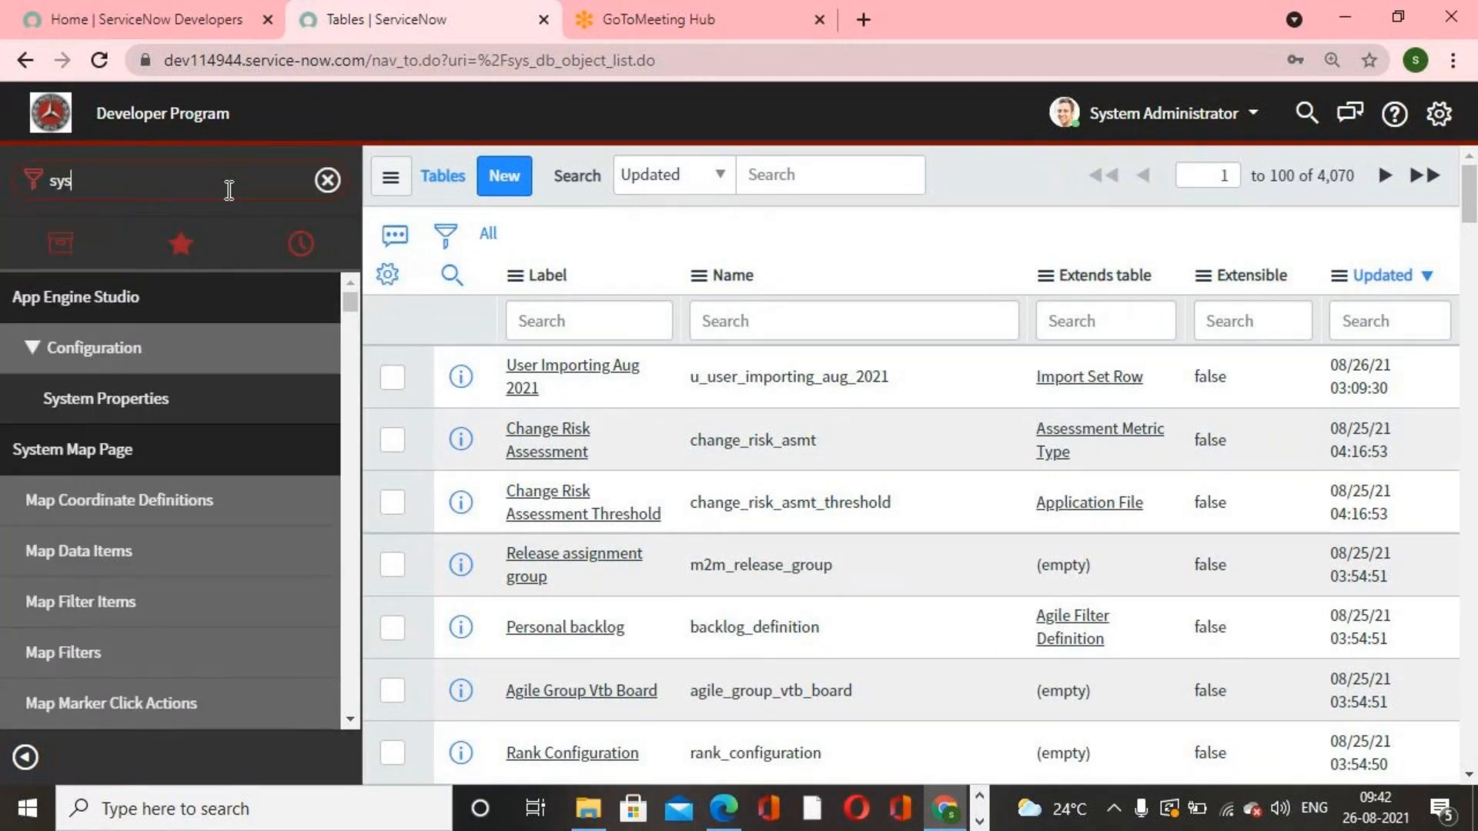
text(_dicti)
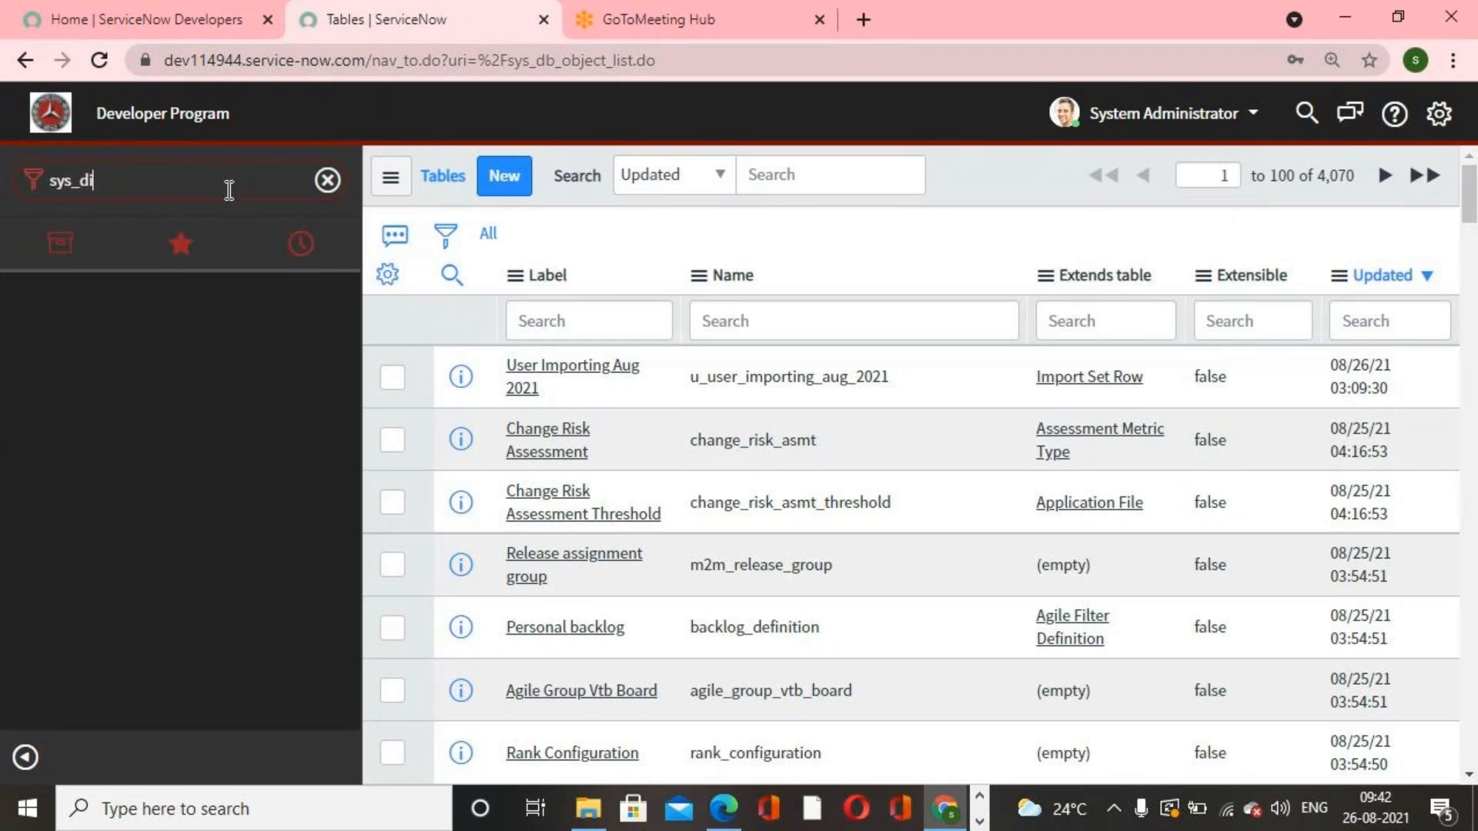
text(onary.list)
key(Return)
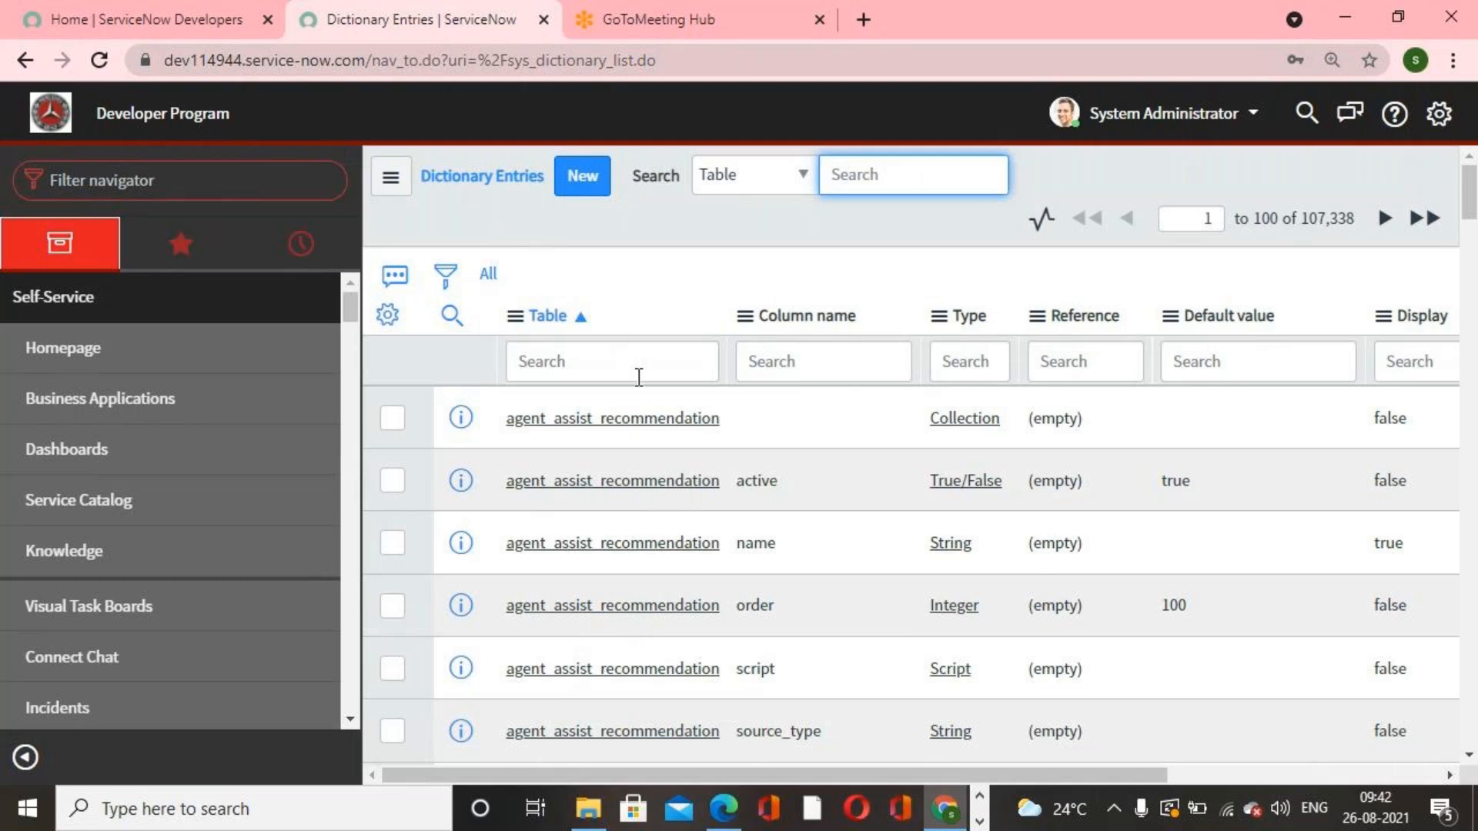
Step: Try filtering the Dictionary Entries list to tables starting with category, then clear the filter
scroll(662, 418, down, 4)
scroll(761, 499, up, 4)
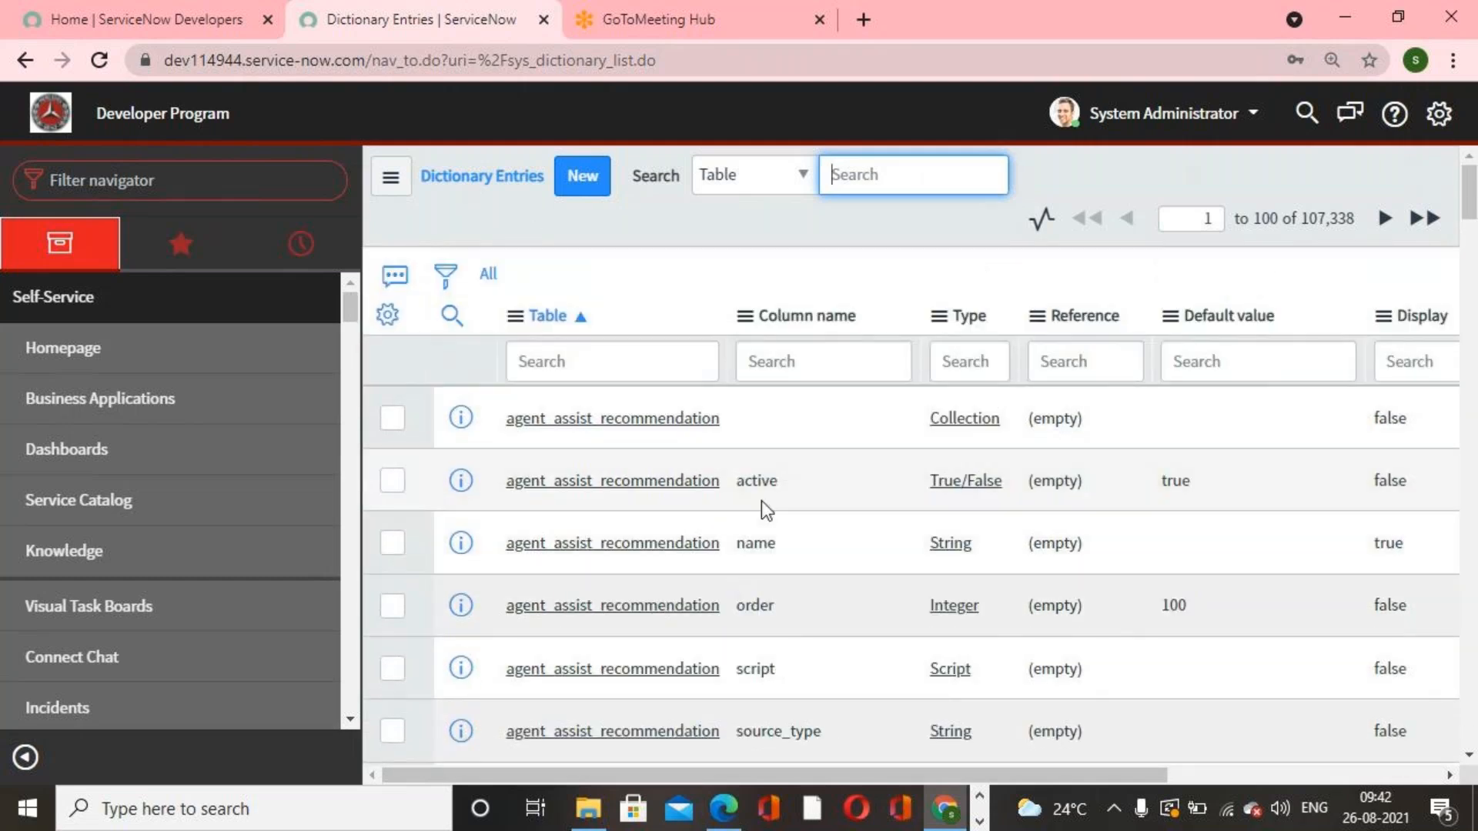
click(574, 362)
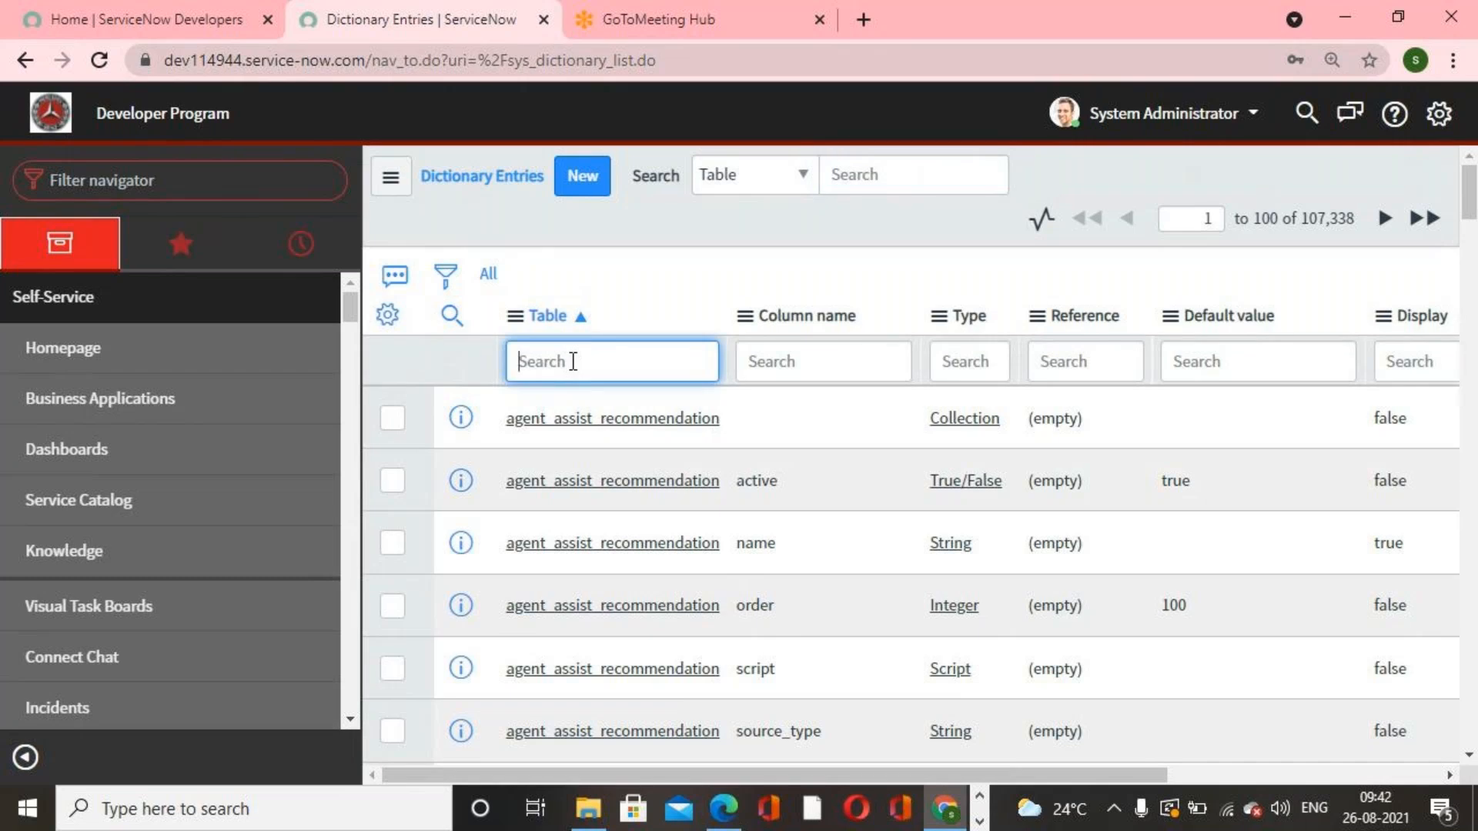
text(category)
key(Return)
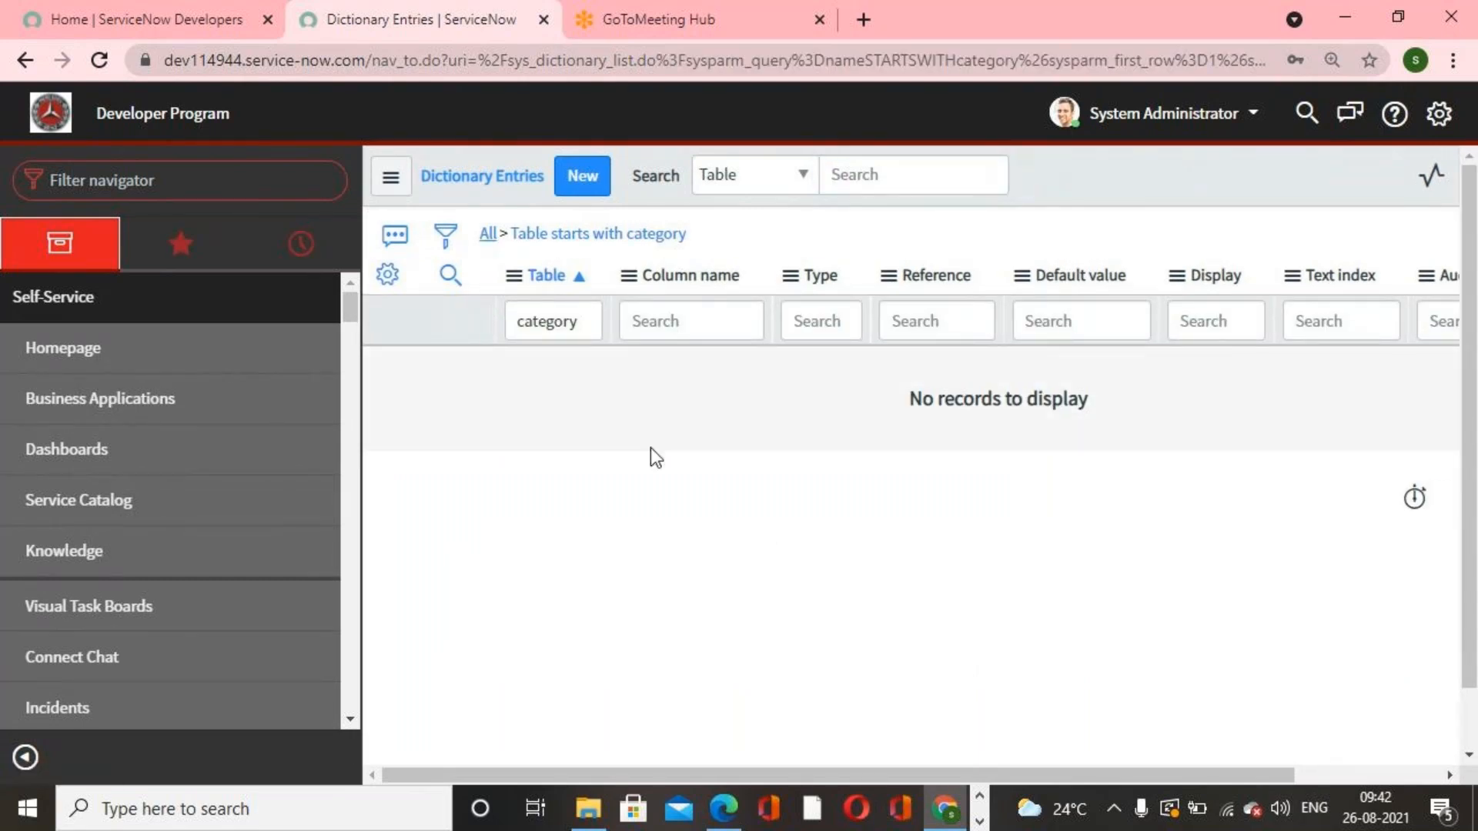
click(817, 364)
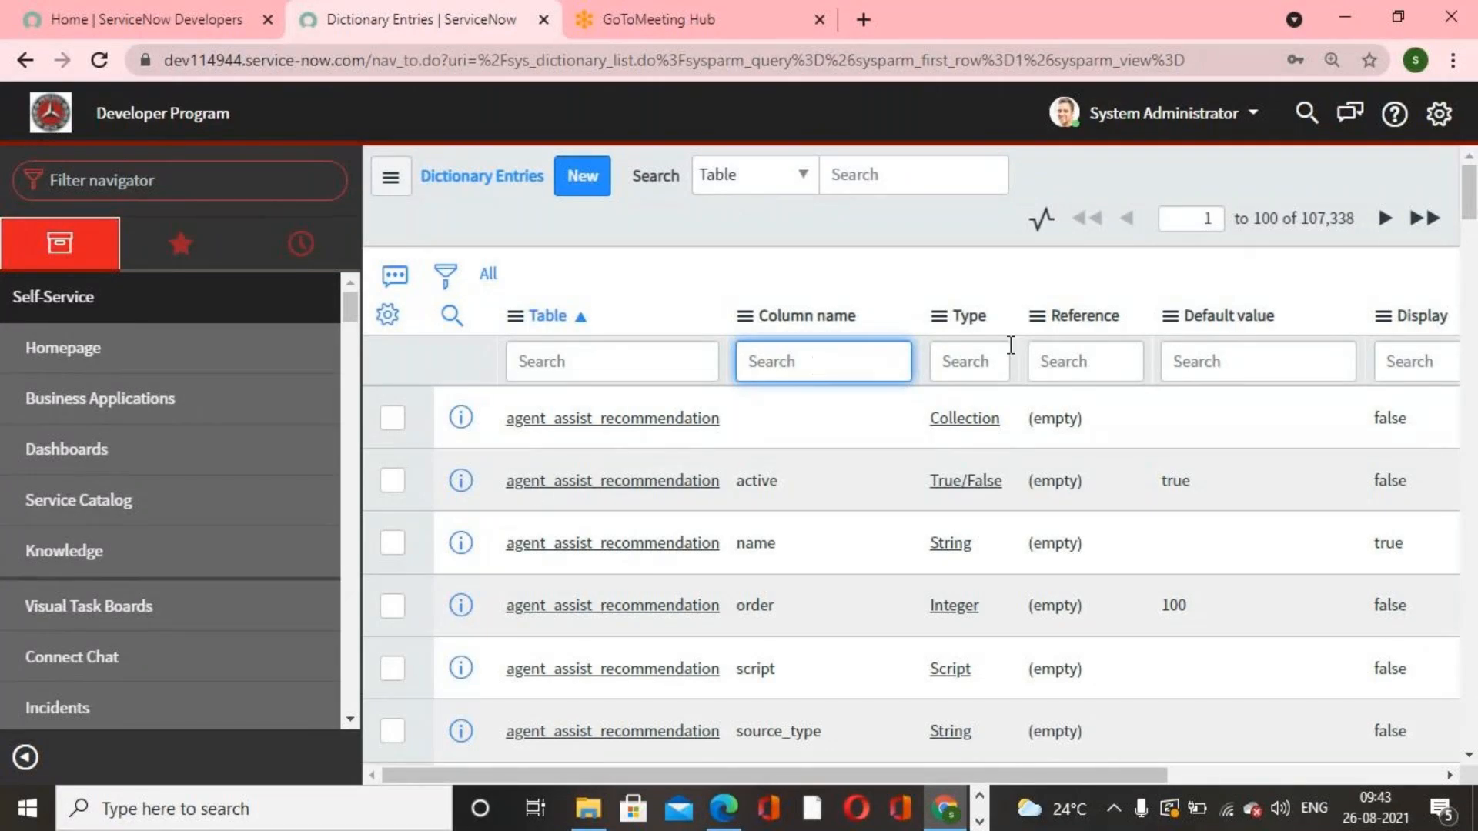
Step: Filter the Dictionary Entries list to tables starting with incident using the Table column search
click(1301, 218)
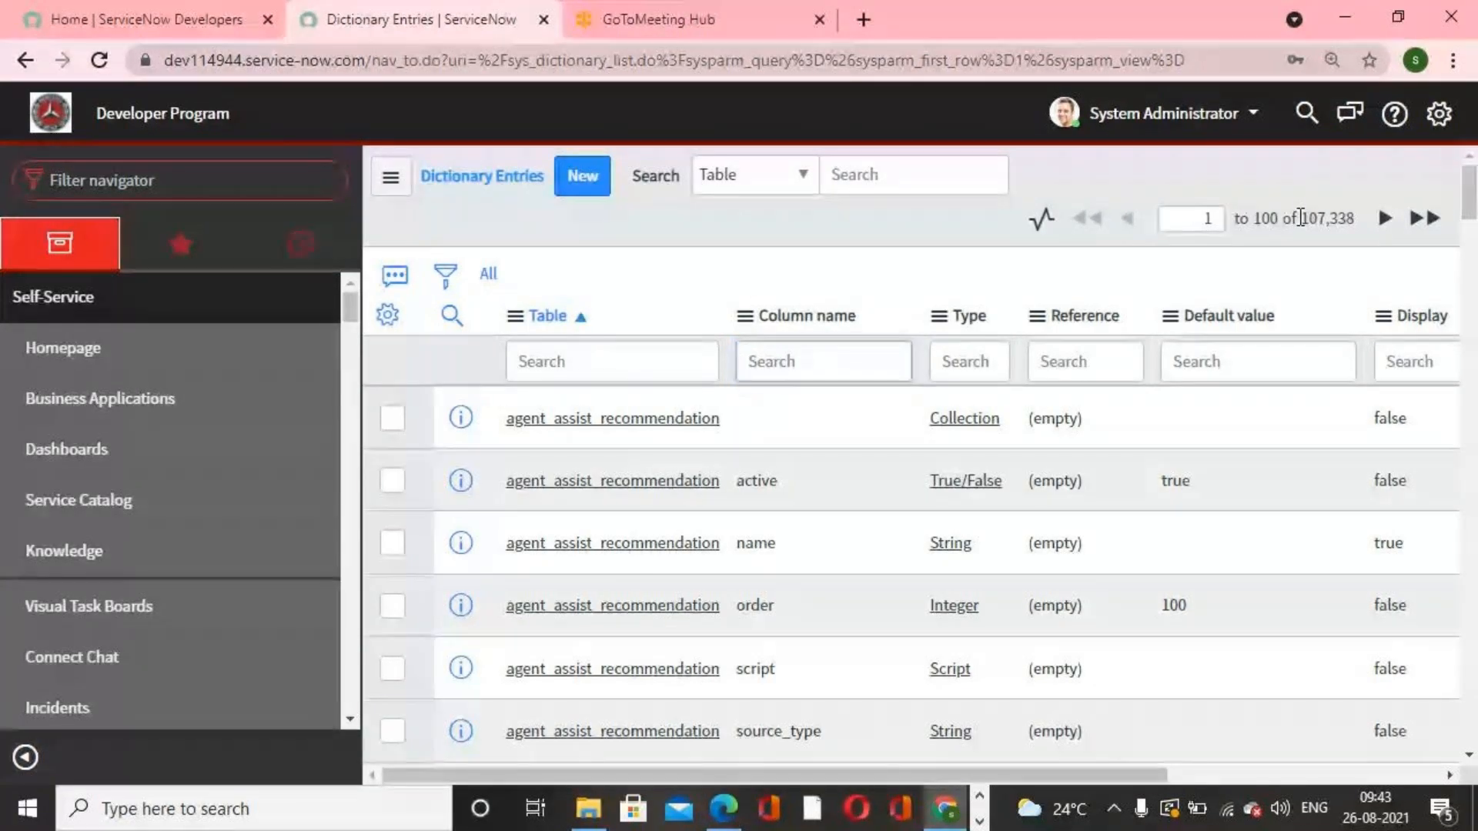
drag(1306, 218, 1349, 220)
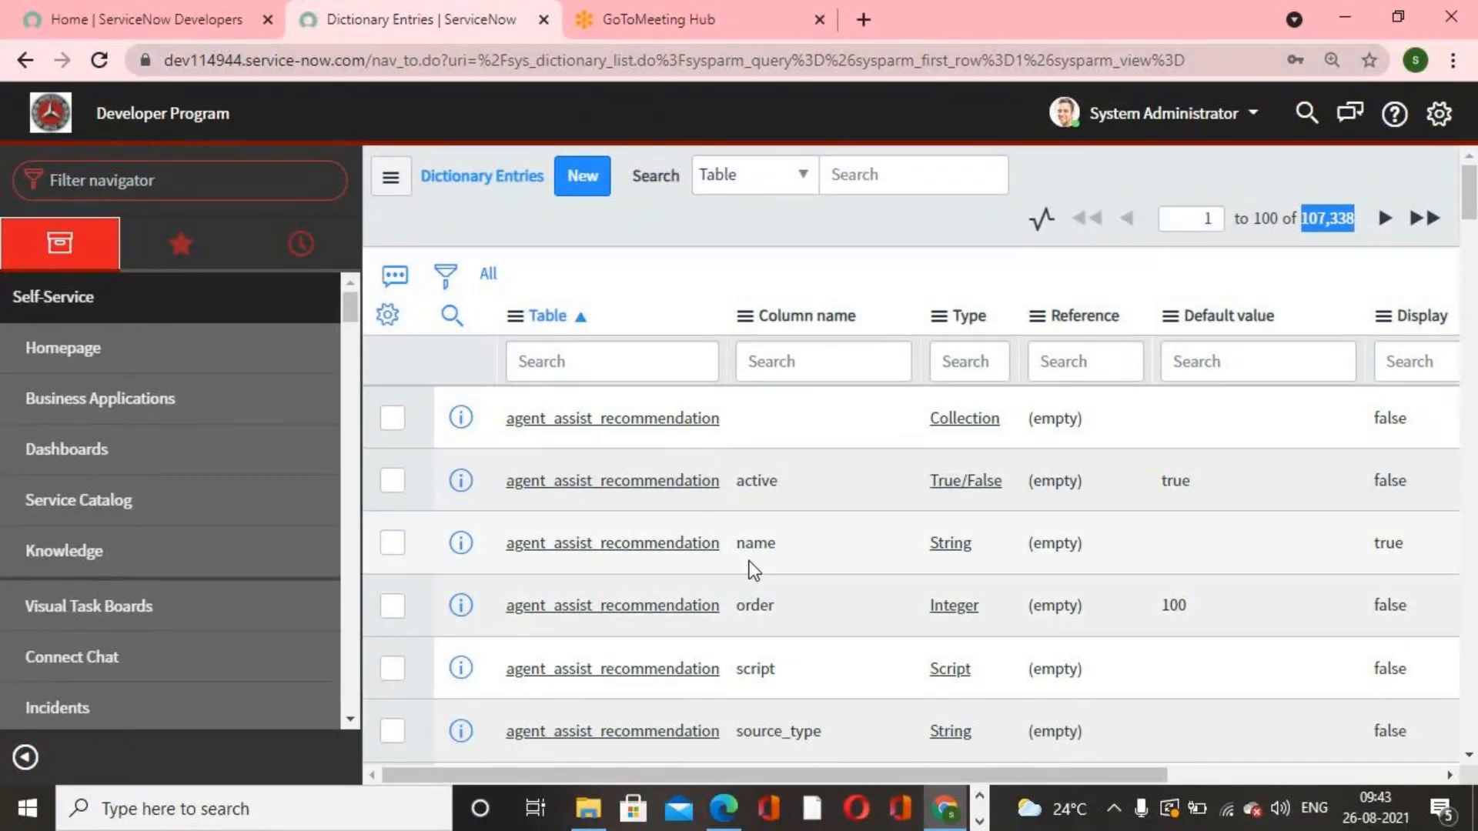
click(825, 362)
click(615, 362)
text(incident)
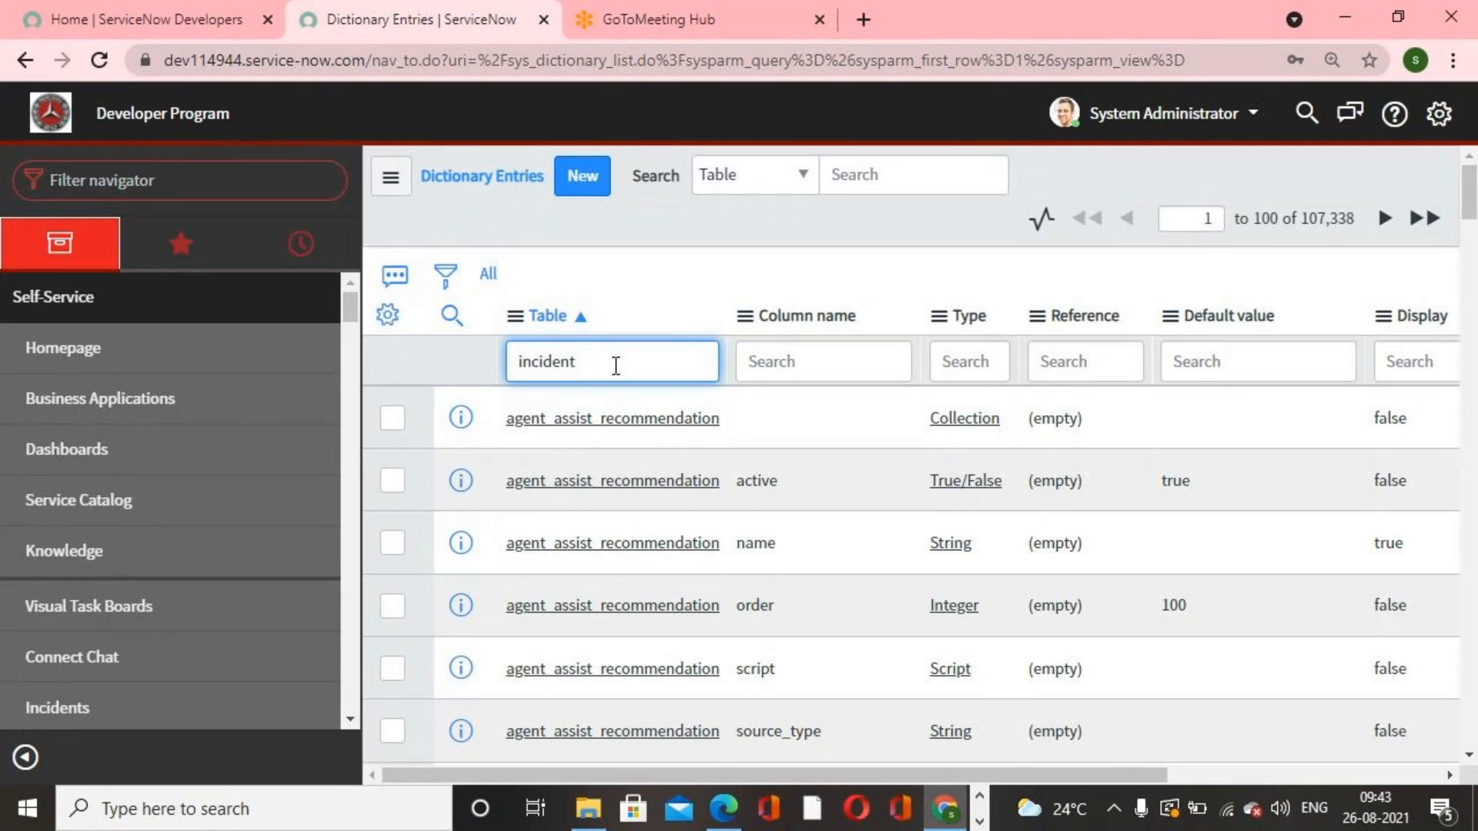
key(Return)
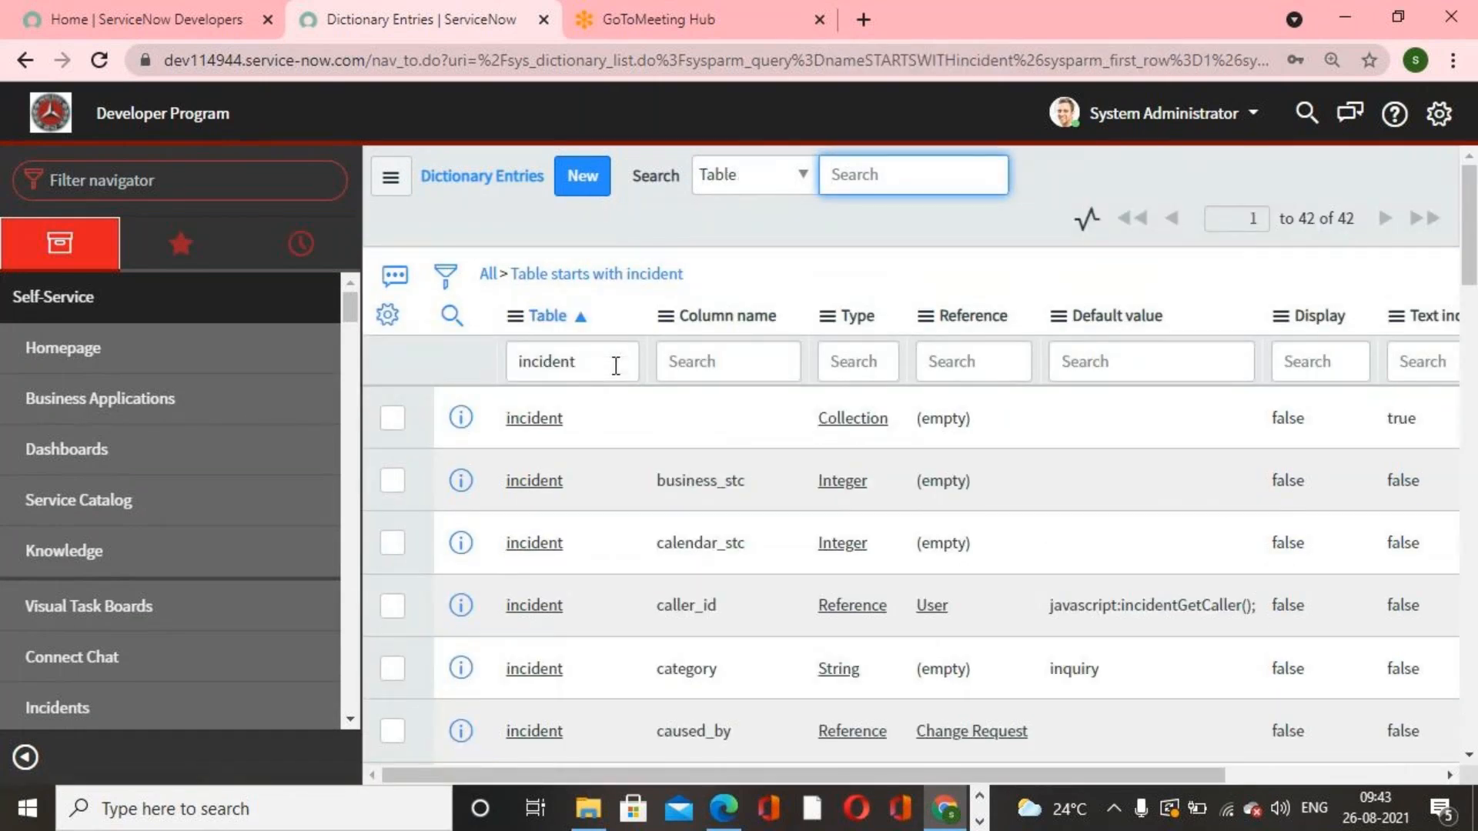
Step: Open the dictionary entry for the incident table's category column
scroll(622, 450, down, 5)
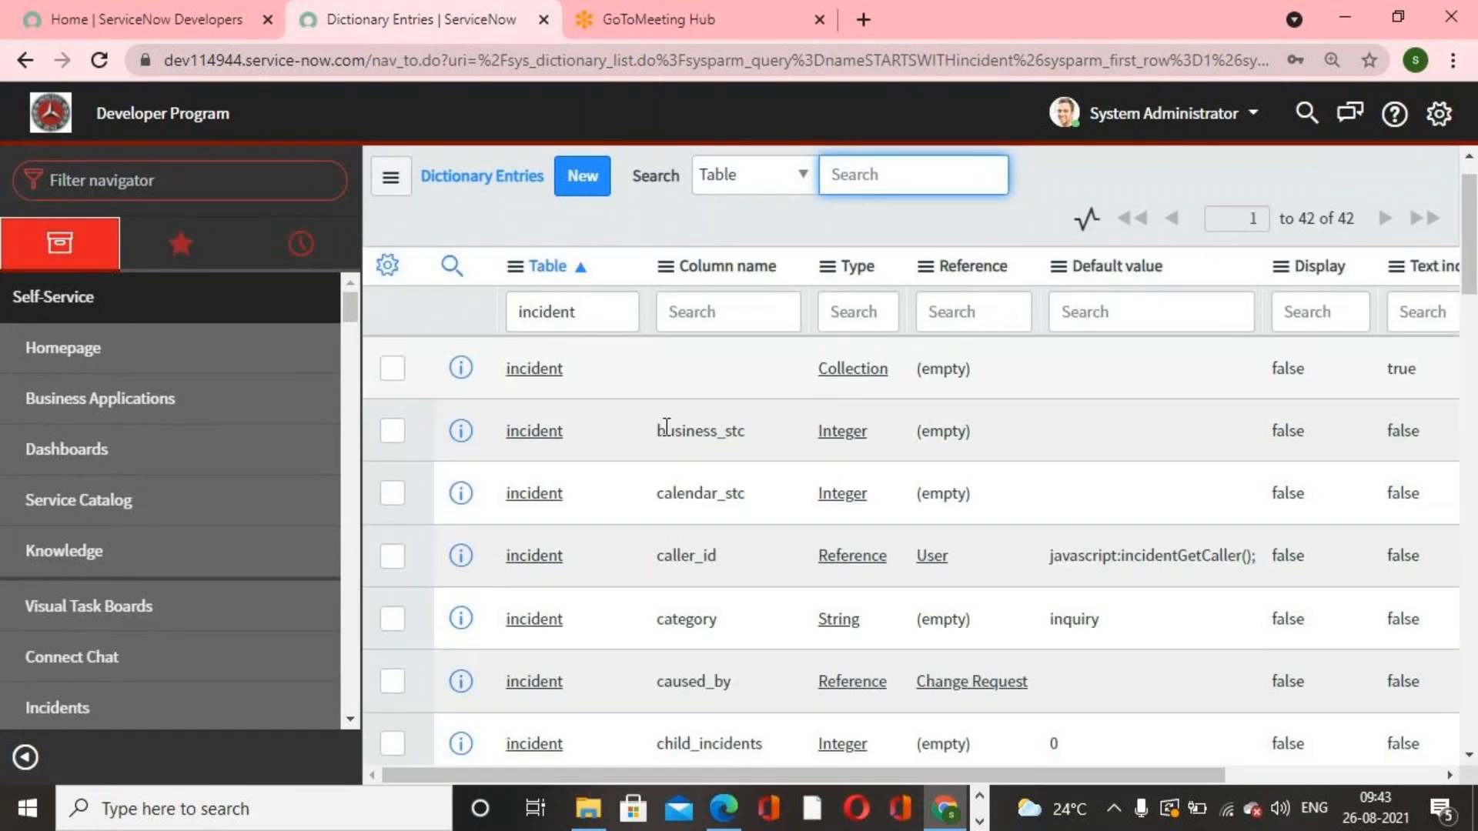
scroll(659, 426, up, 3)
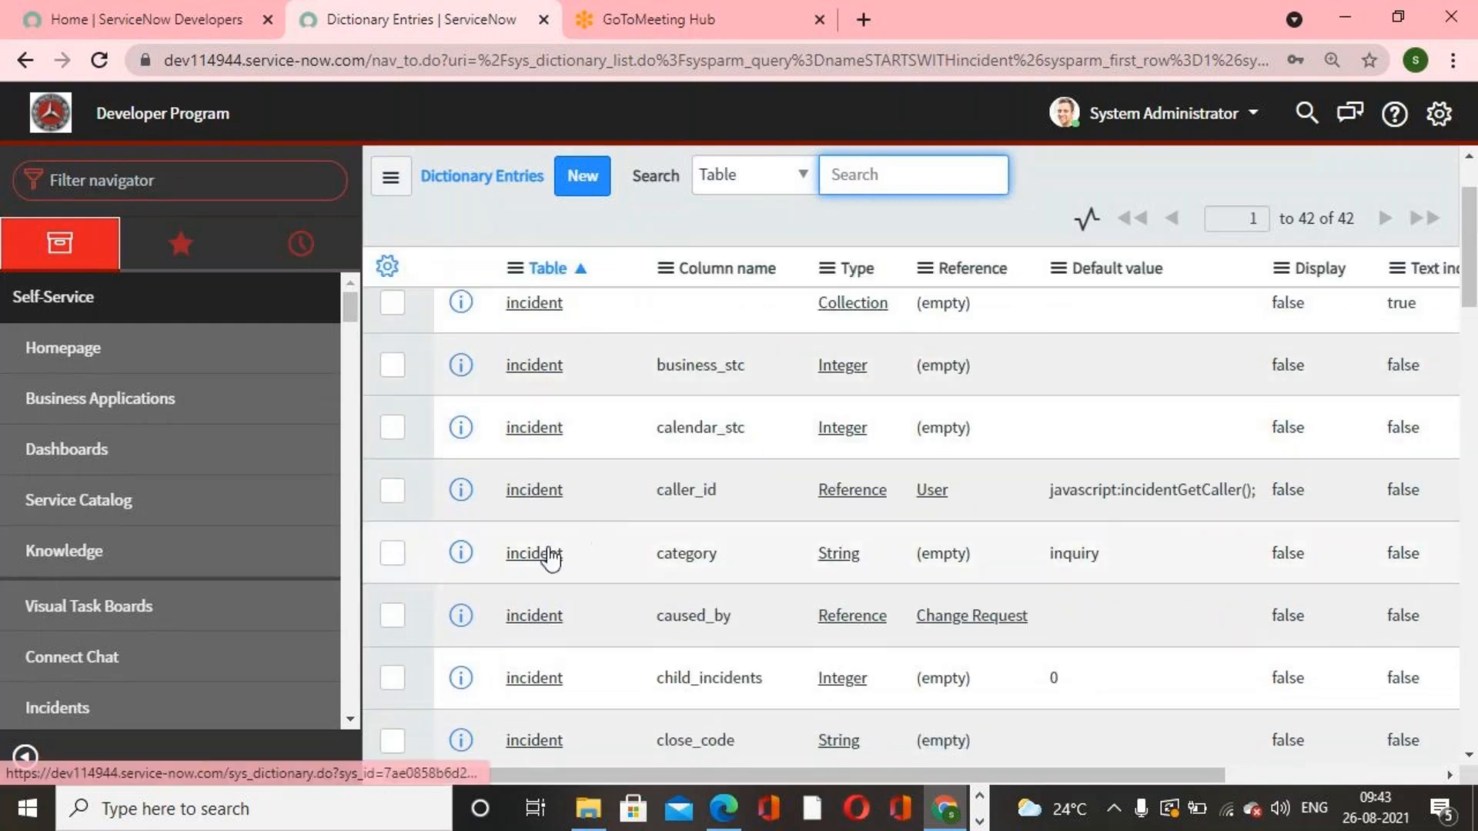
click(547, 554)
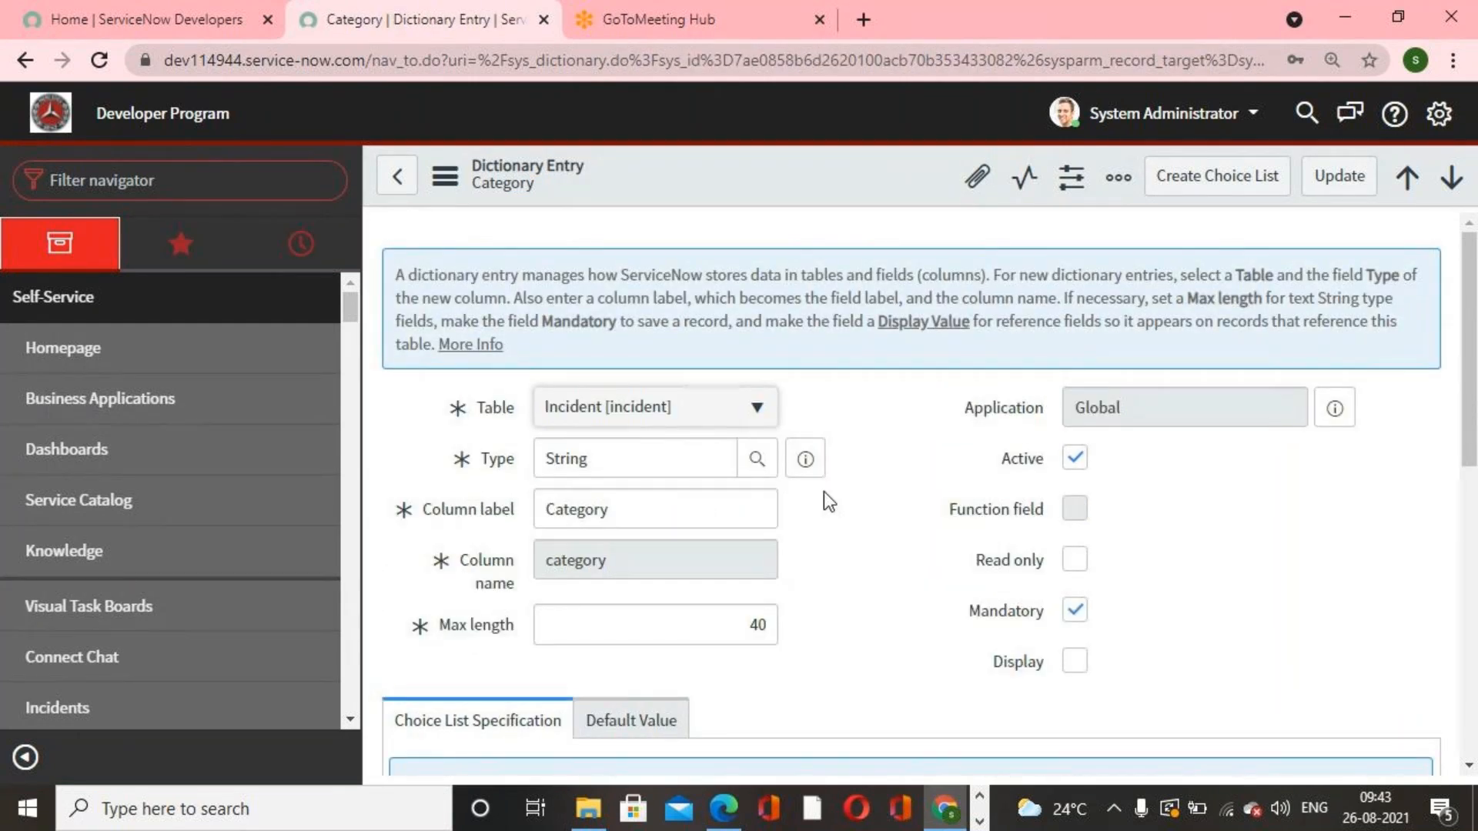
Step: Examine the Category dictionary entry's column settings and its Choices related list
scroll(823, 491, down, 3)
scroll(824, 491, up, 3)
drag(647, 518, 516, 521)
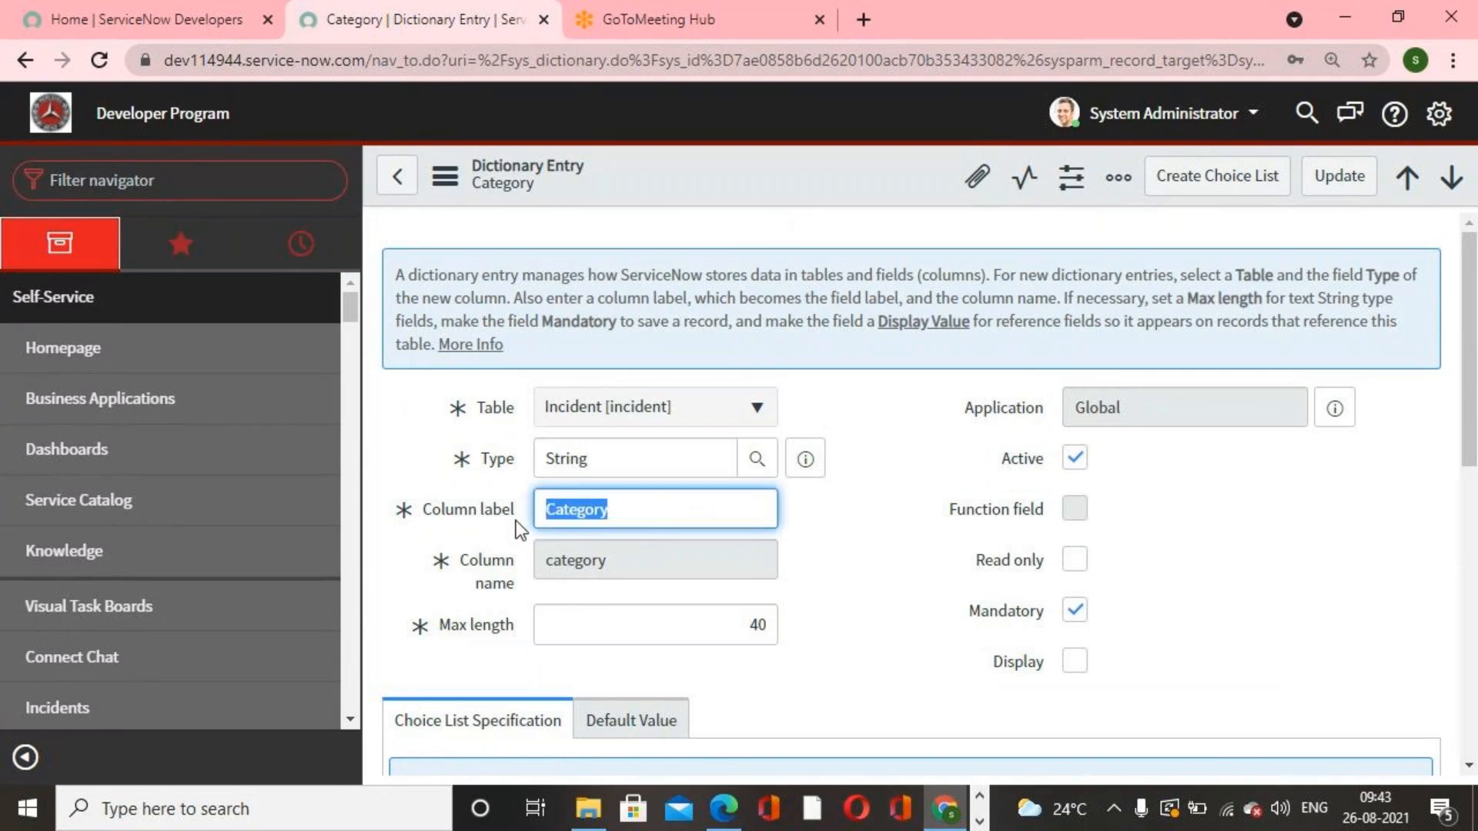
double_click(598, 564)
double_click(621, 521)
click(652, 409)
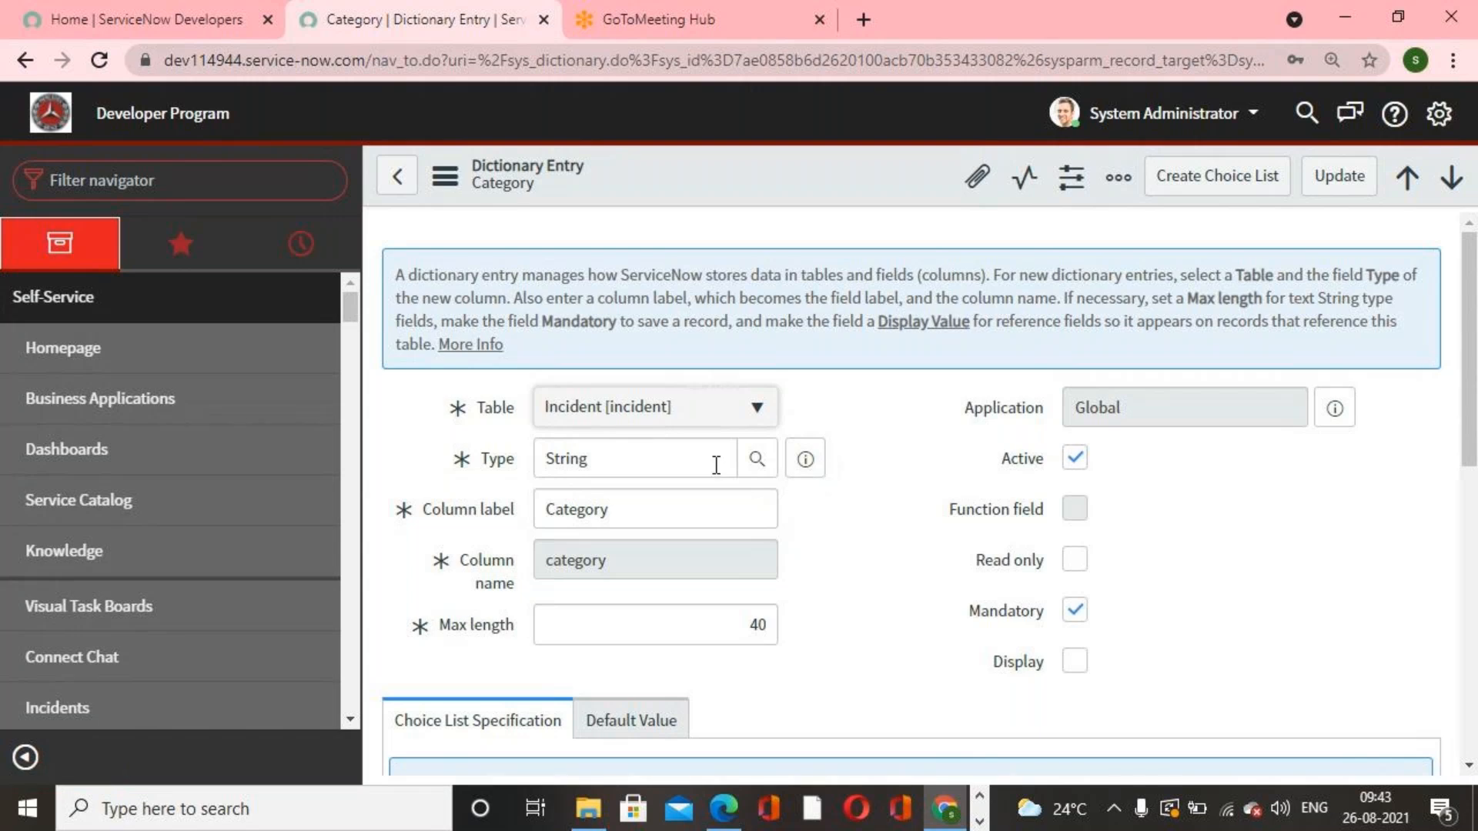
scroll(891, 500, down, 3)
scroll(978, 447, down, 5)
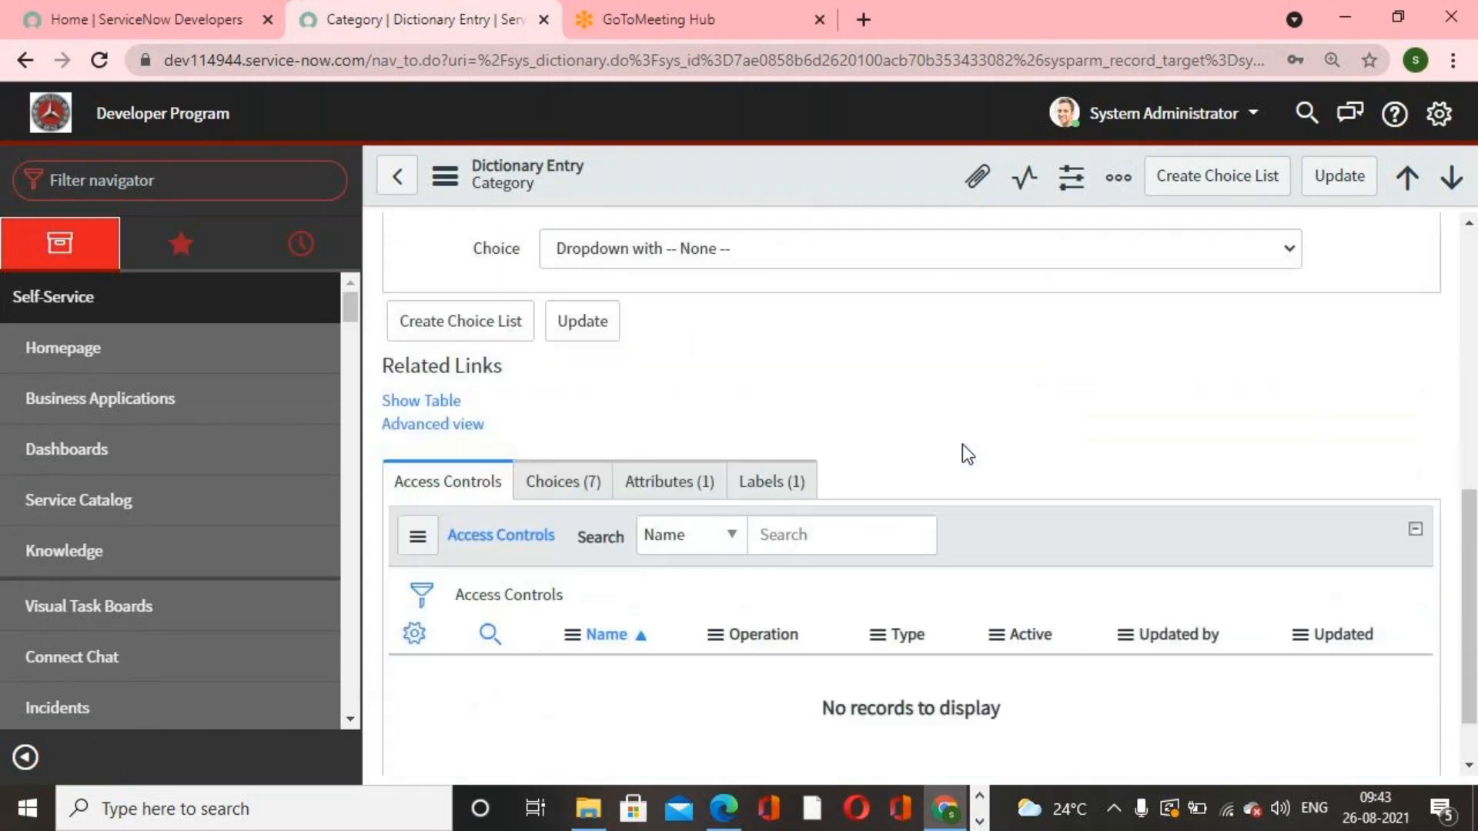
scroll(950, 473, up, 5)
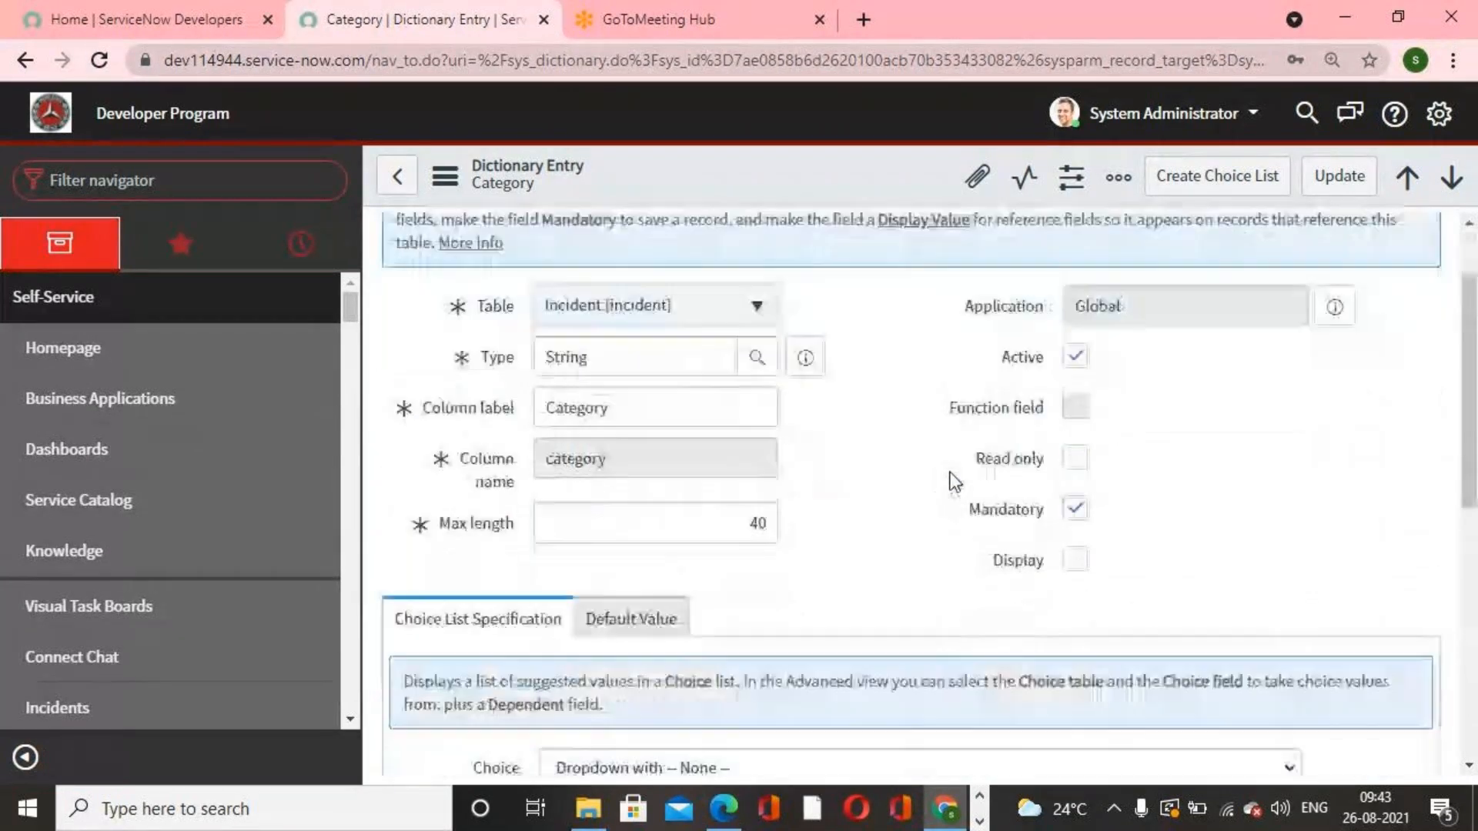
scroll(954, 481, down, 5)
click(561, 656)
scroll(736, 575, up, 1)
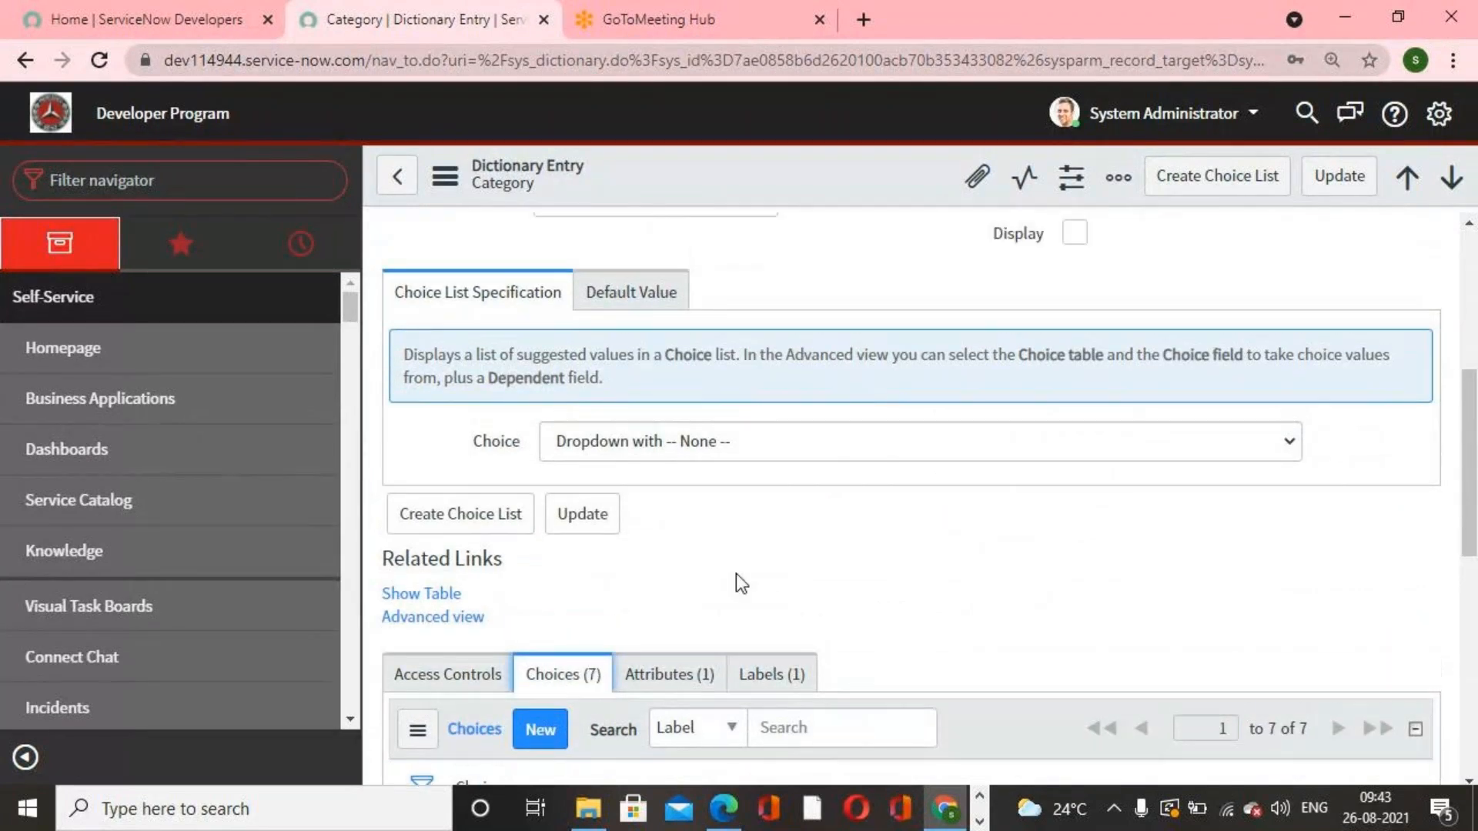
scroll(736, 574, up, 5)
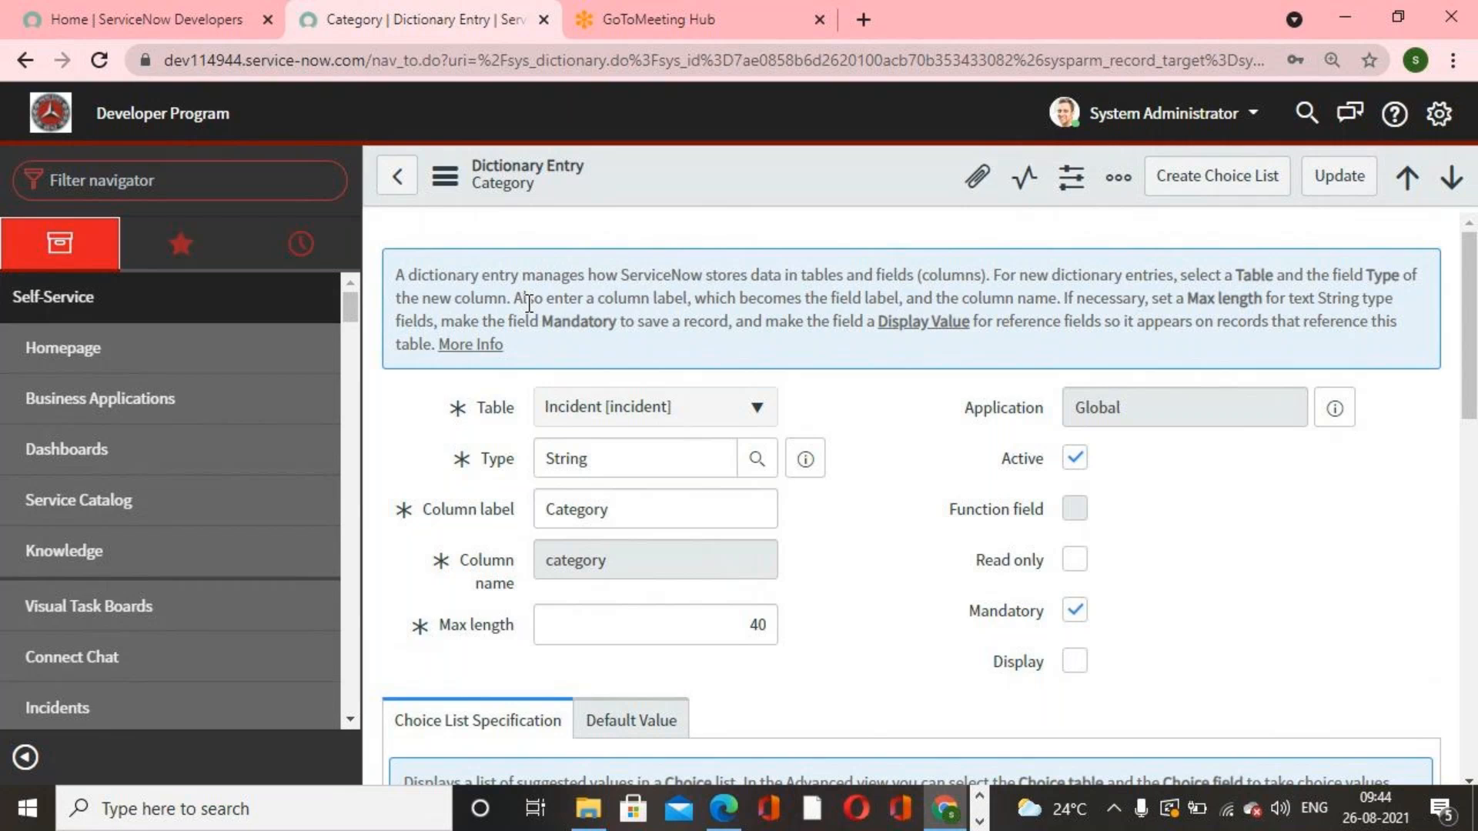
Step: Go back to the Dictionary Entries list and open sys_documentation.list through the navigator filter
click(397, 176)
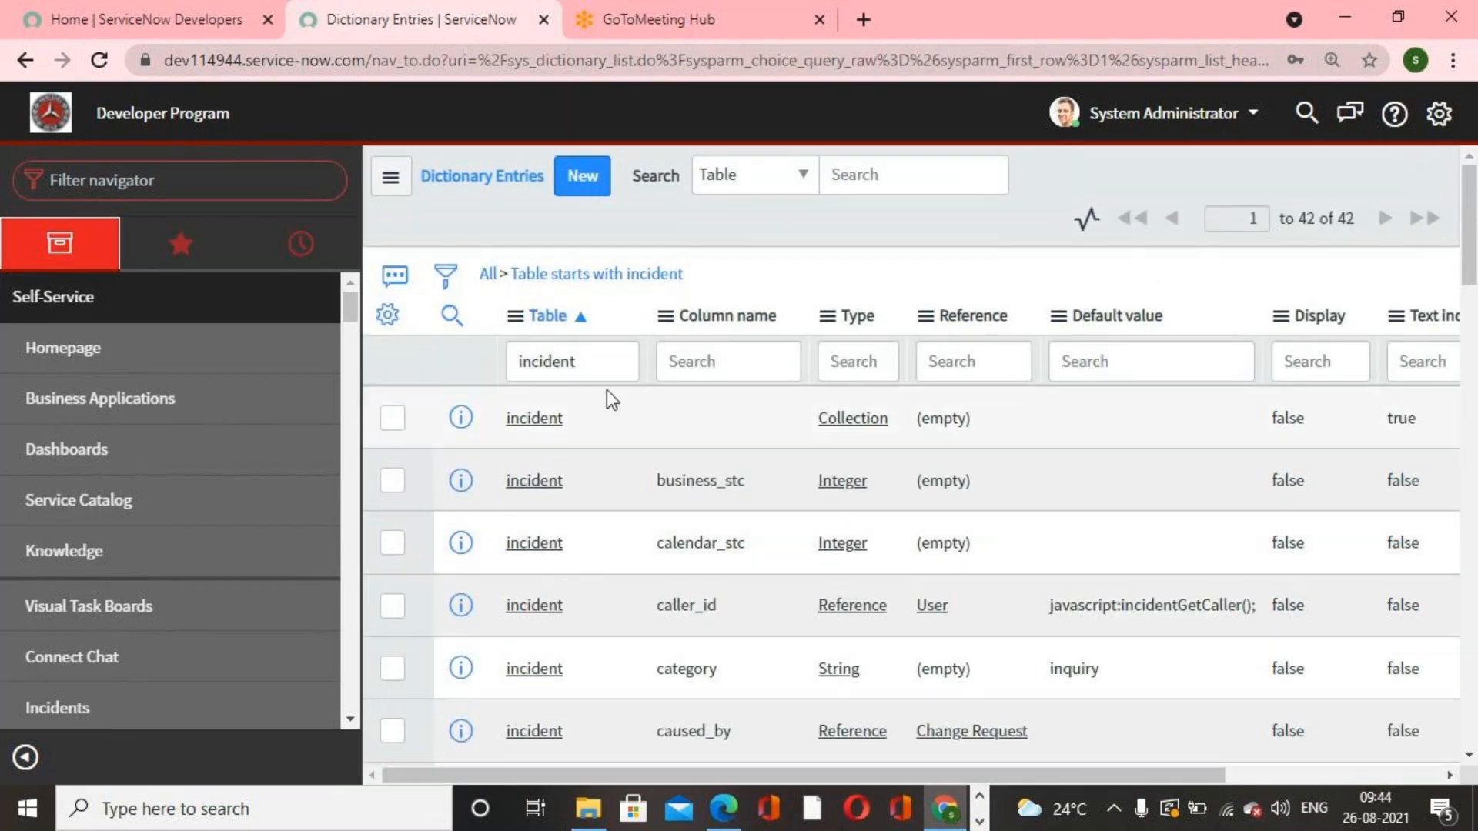
click(600, 367)
key(ctrl+a)
key(BackSpace)
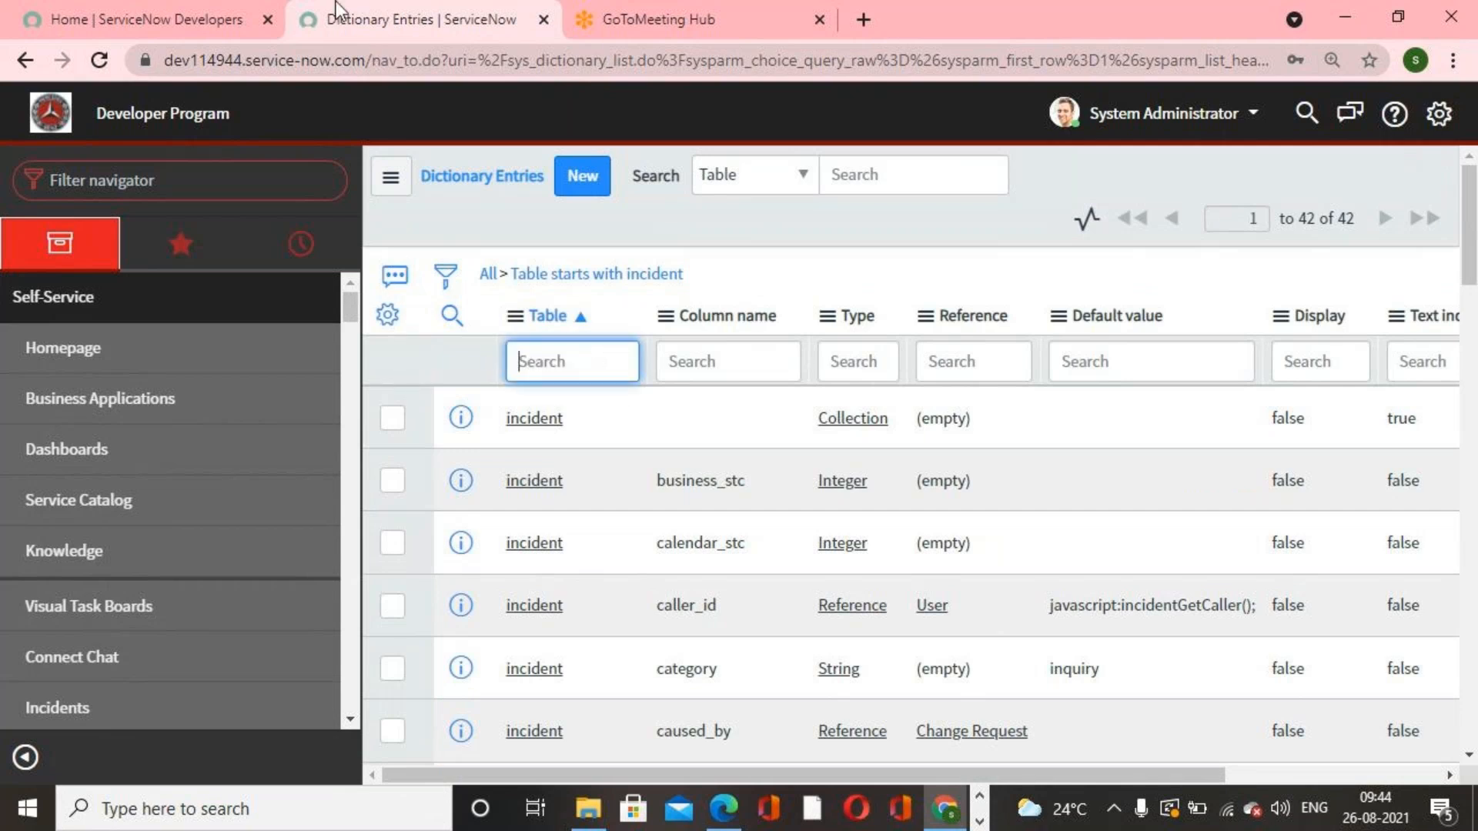
click(198, 189)
text(su)
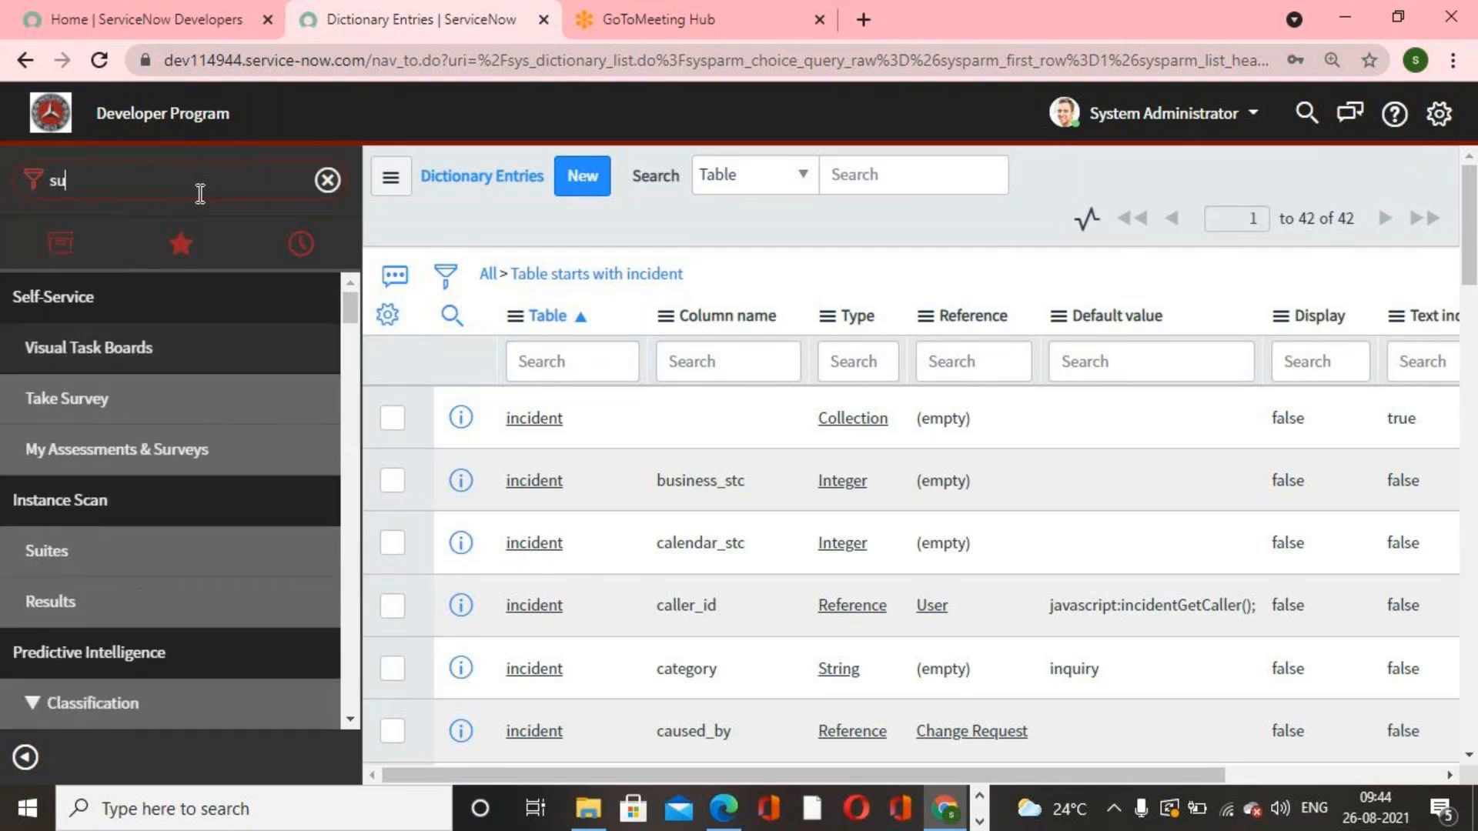
key(BackSpace)
text(ys_do)
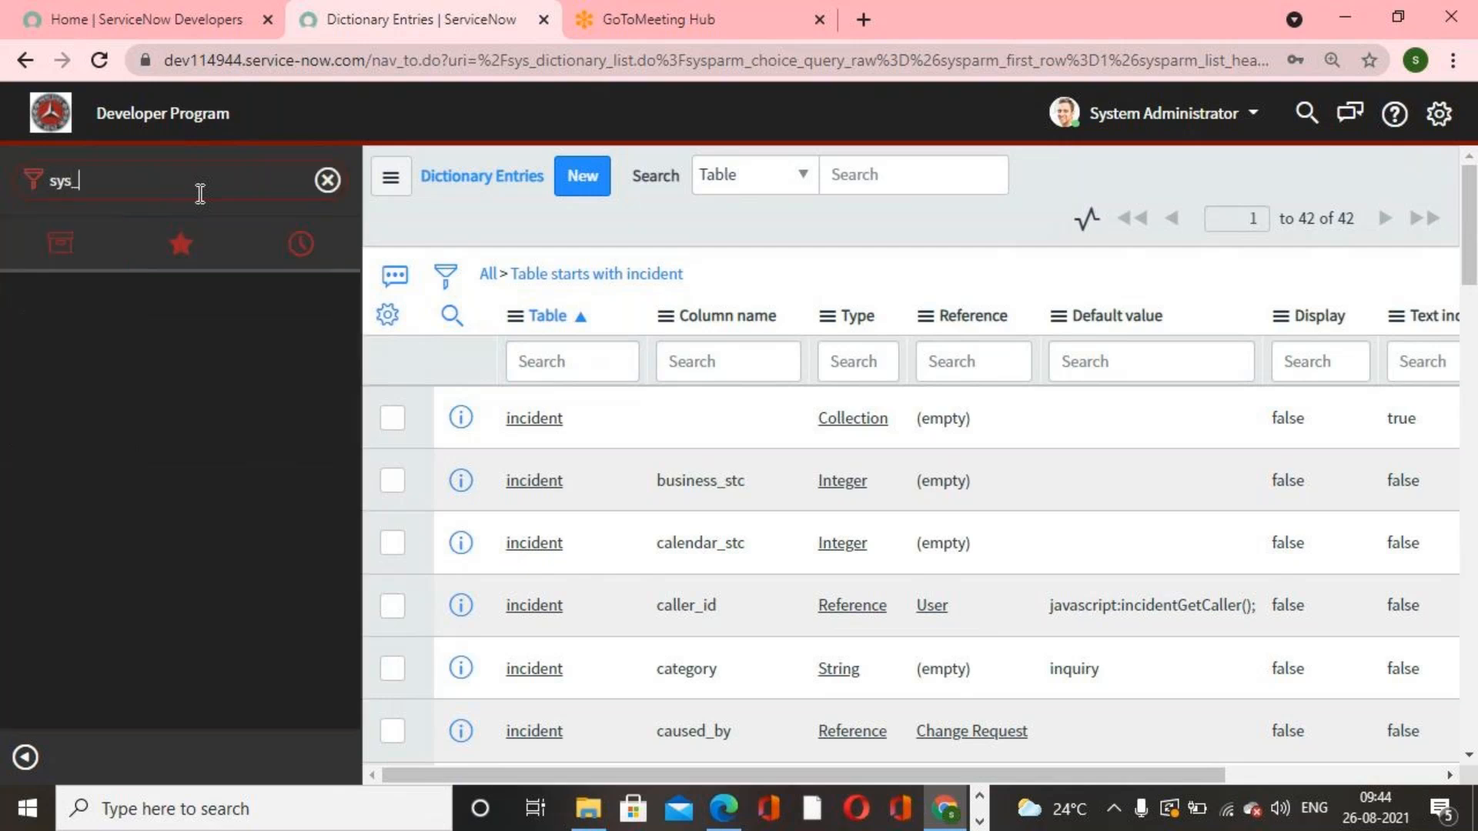
text(cuma)
key(BackSpace)
text(entation.list)
key(Return)
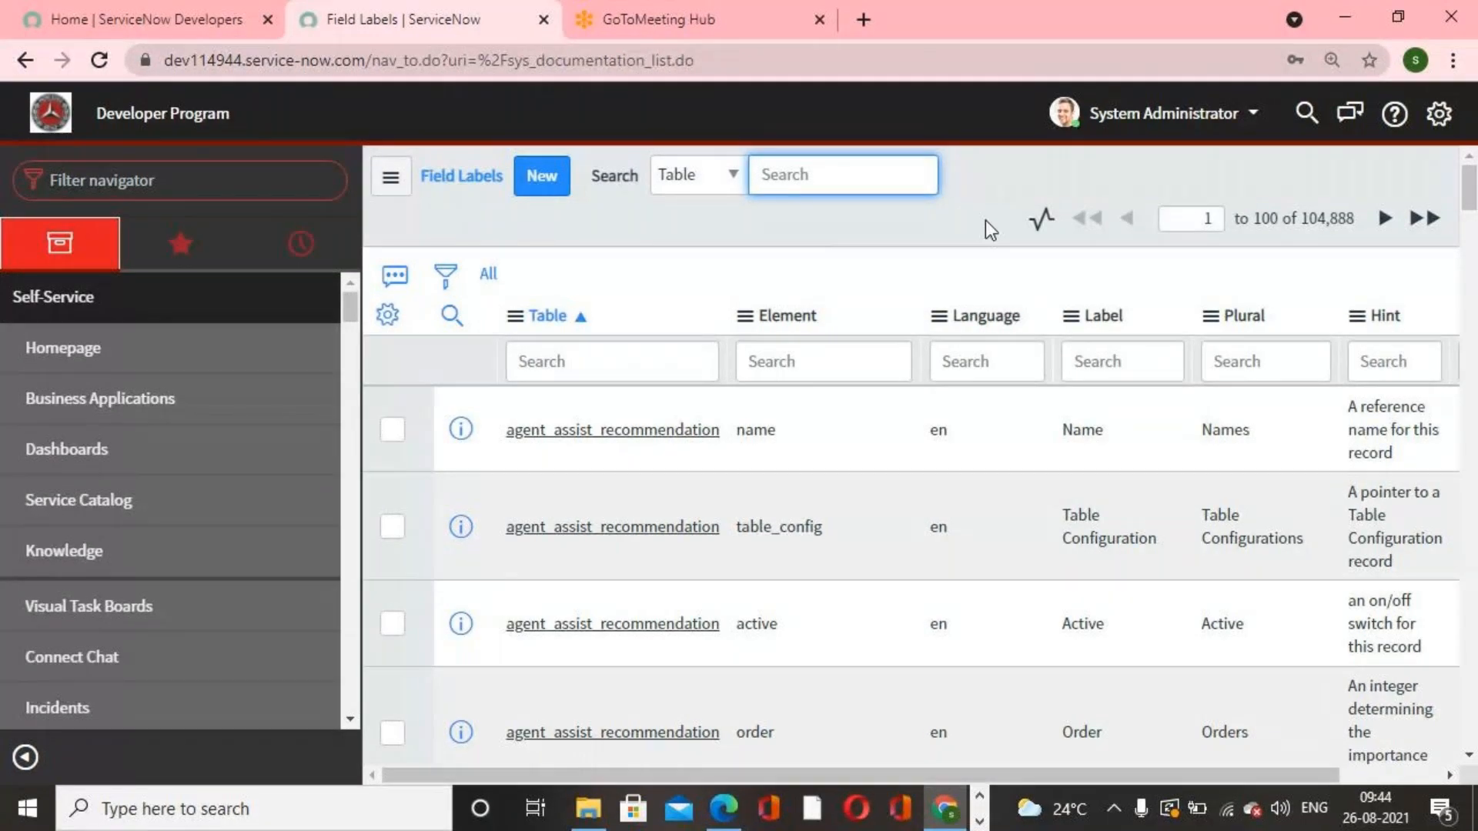
Step: Filter the Field Labels list to tables starting with incident using the Table column search
drag(1303, 221, 1353, 220)
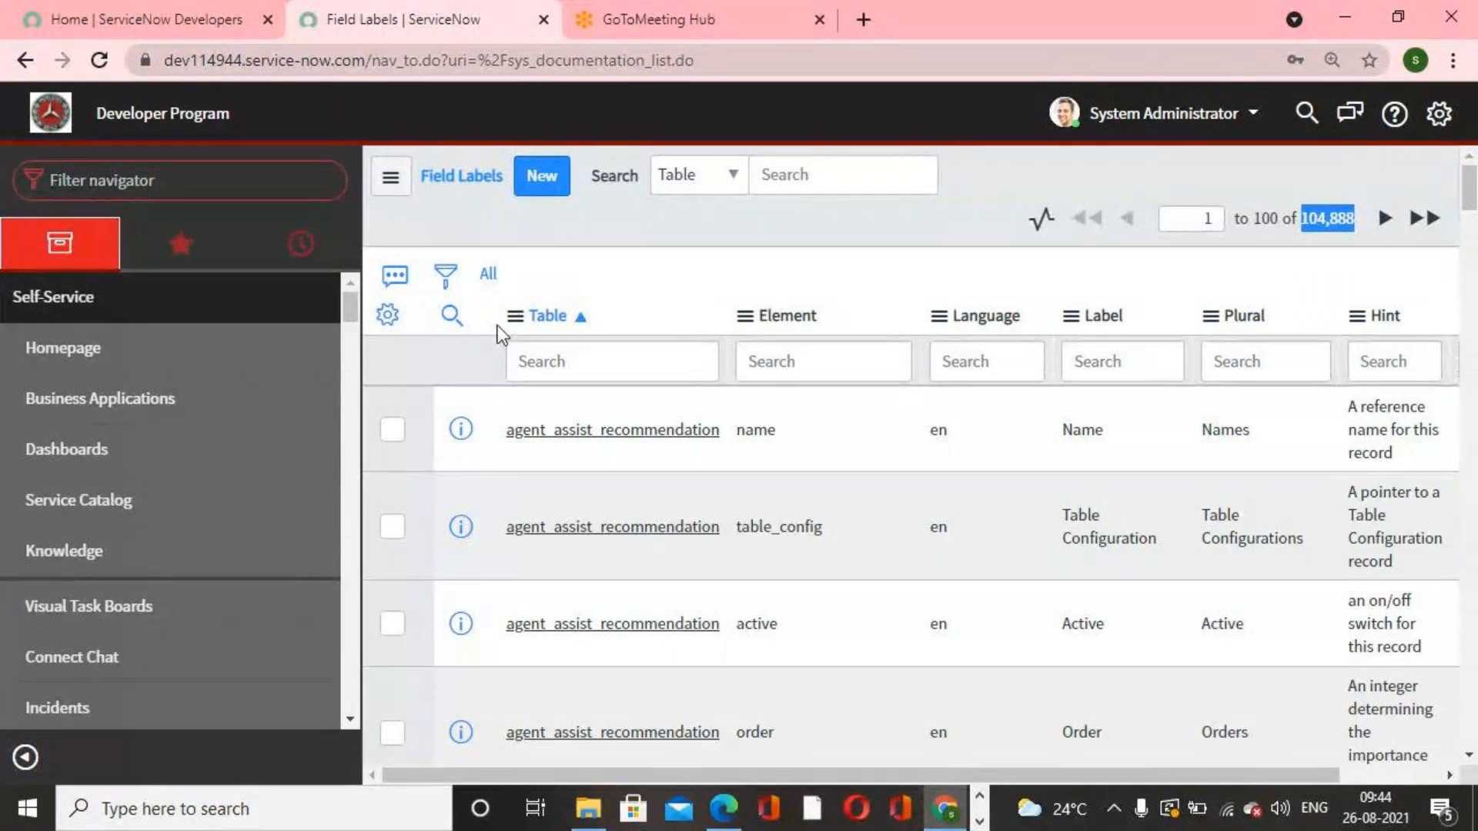
click(682, 368)
text(incident)
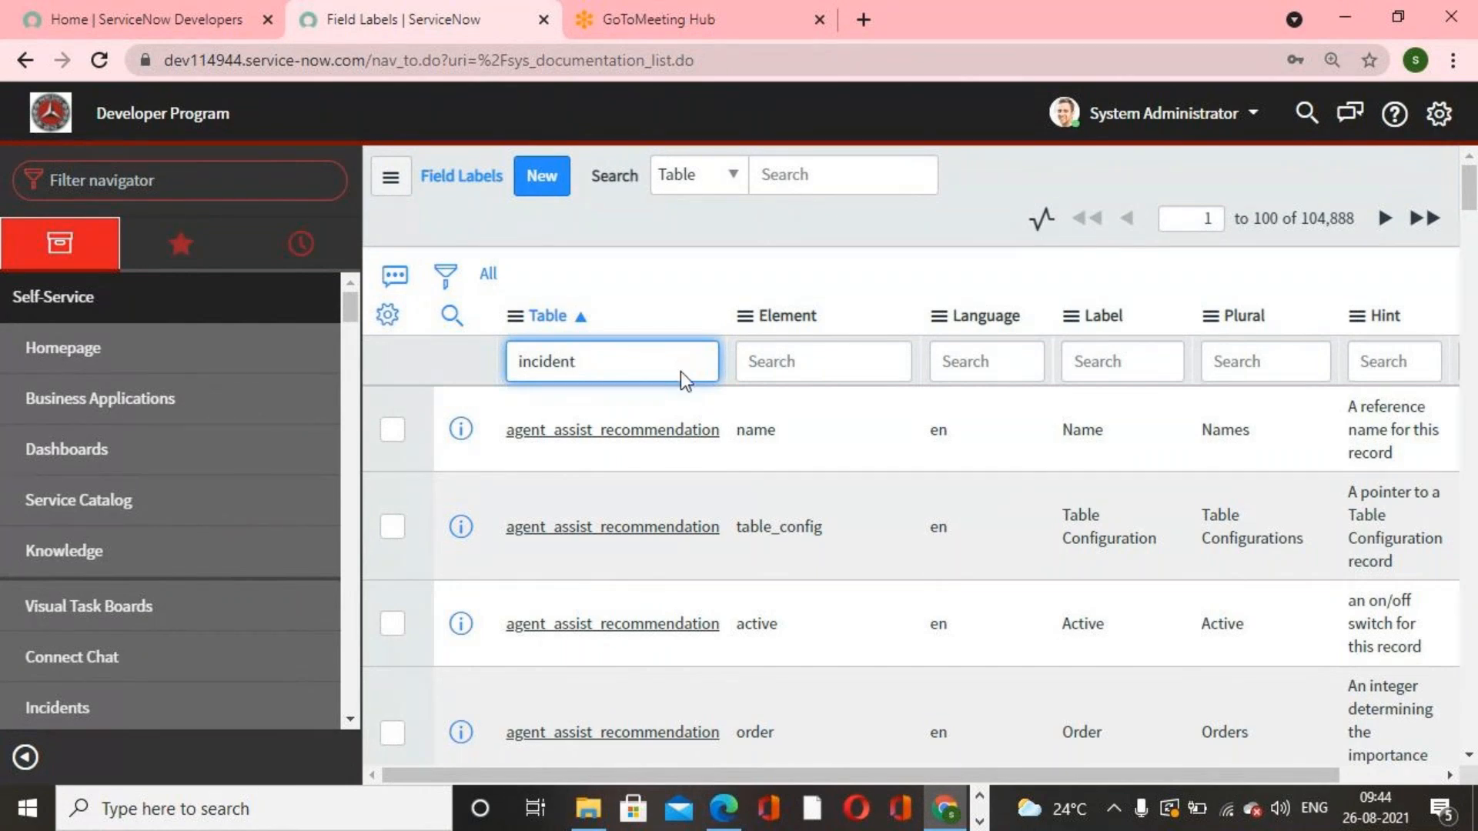
key(Return)
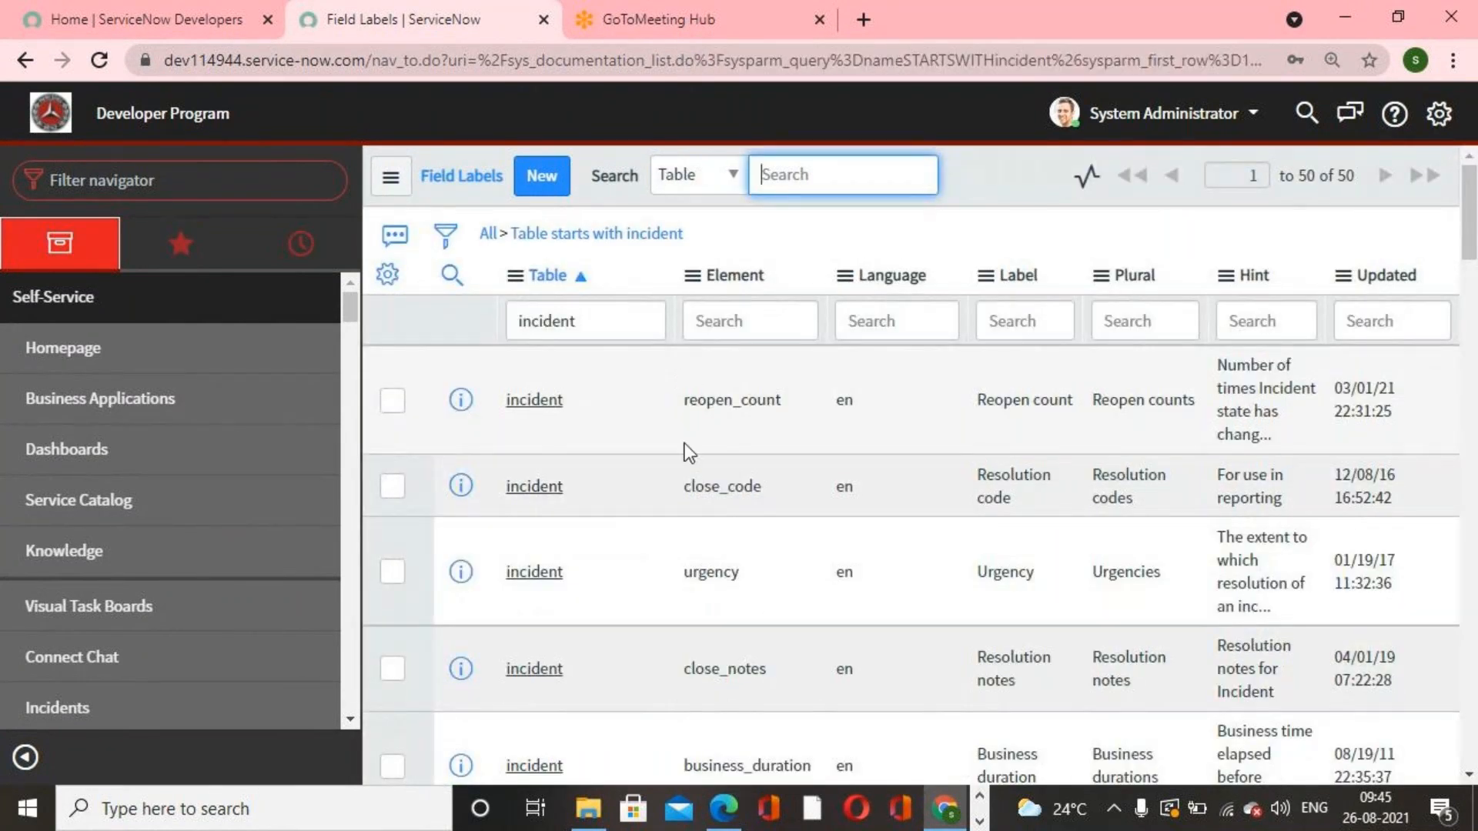
Step: Open the incident caller_id field label and change its label to Affected User, then update it
scroll(715, 523, down, 5)
scroll(728, 539, down, 2)
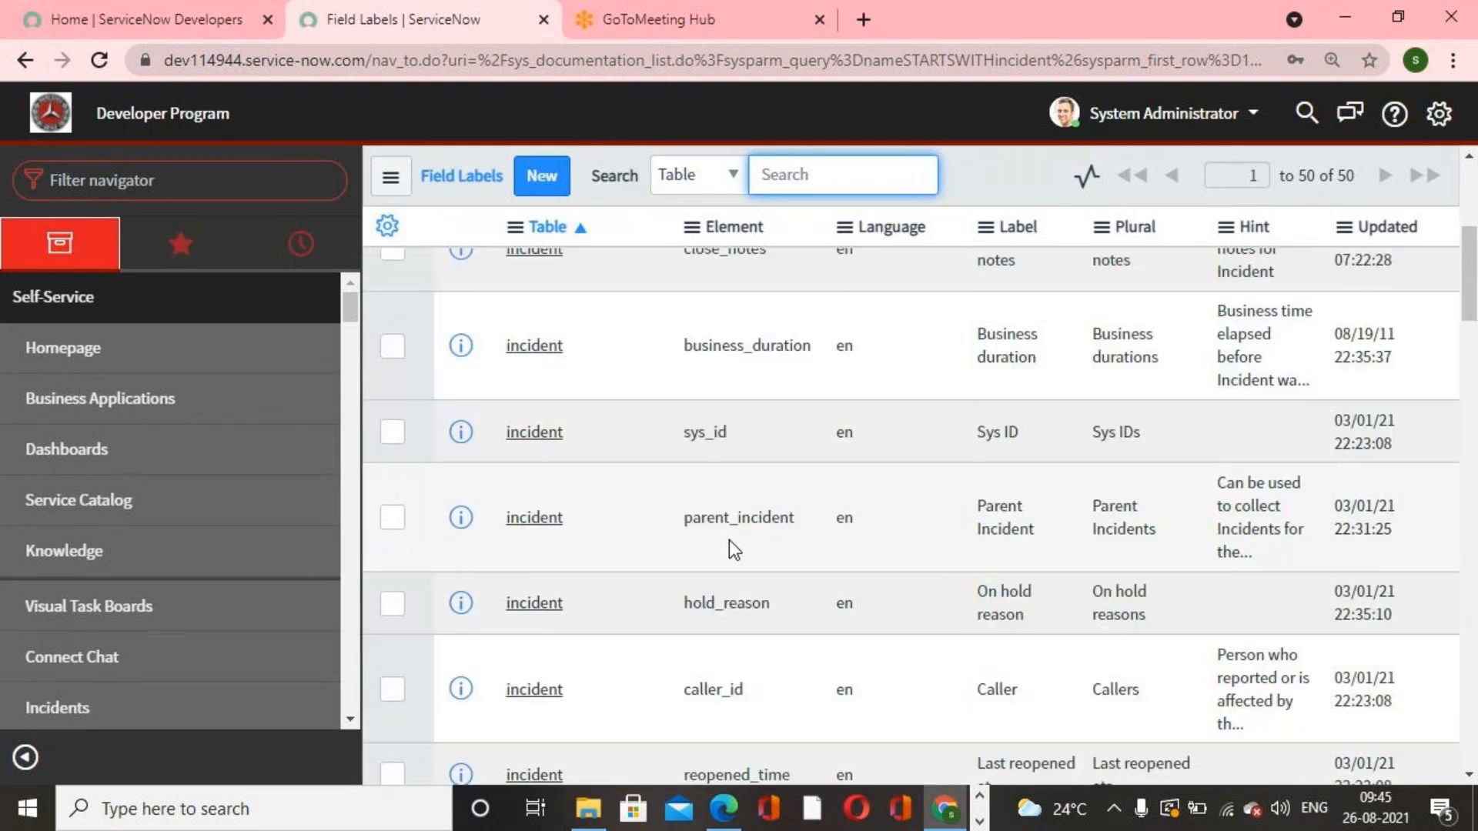
click(548, 661)
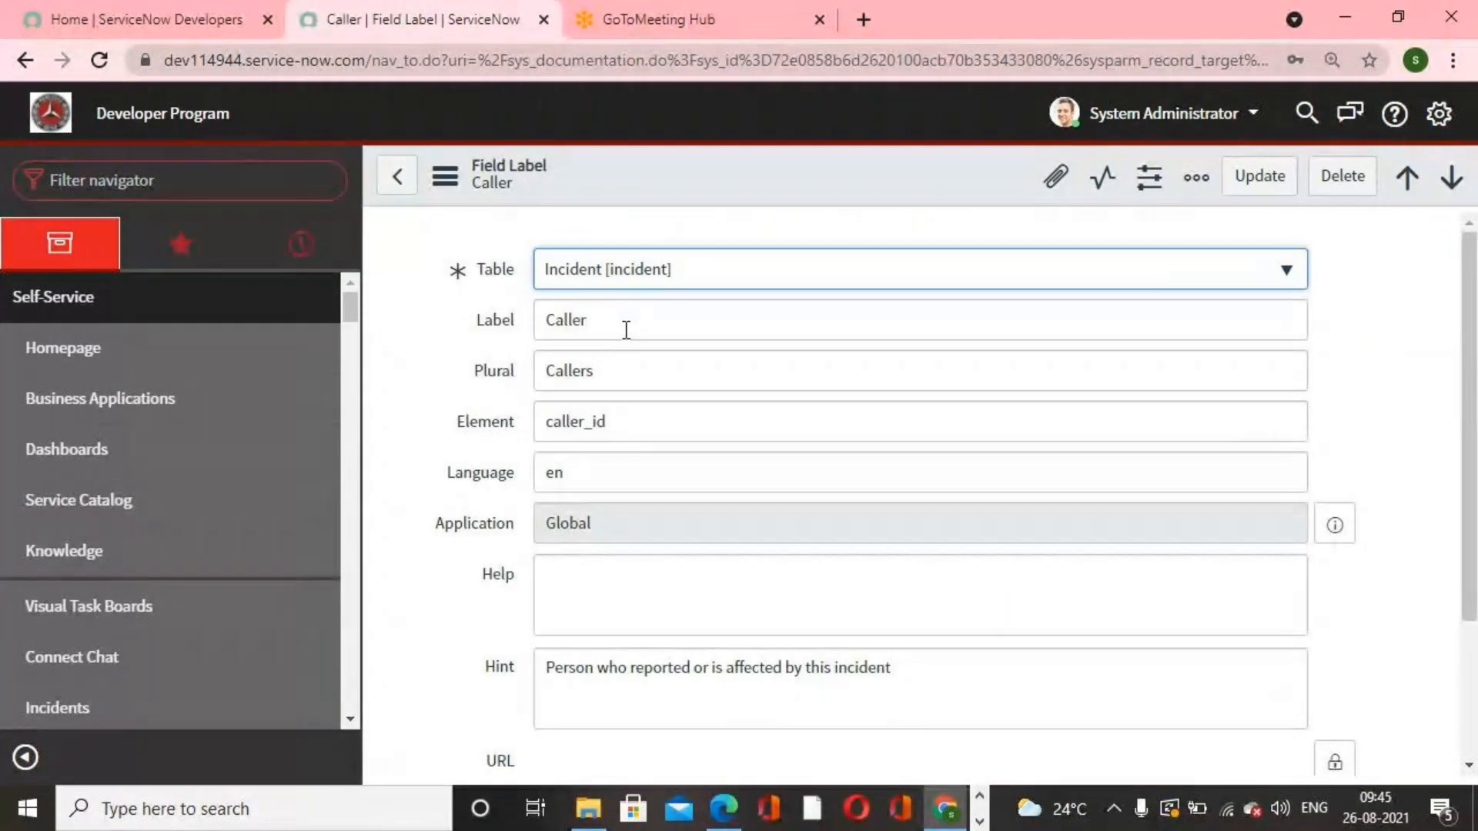
double_click(626, 330)
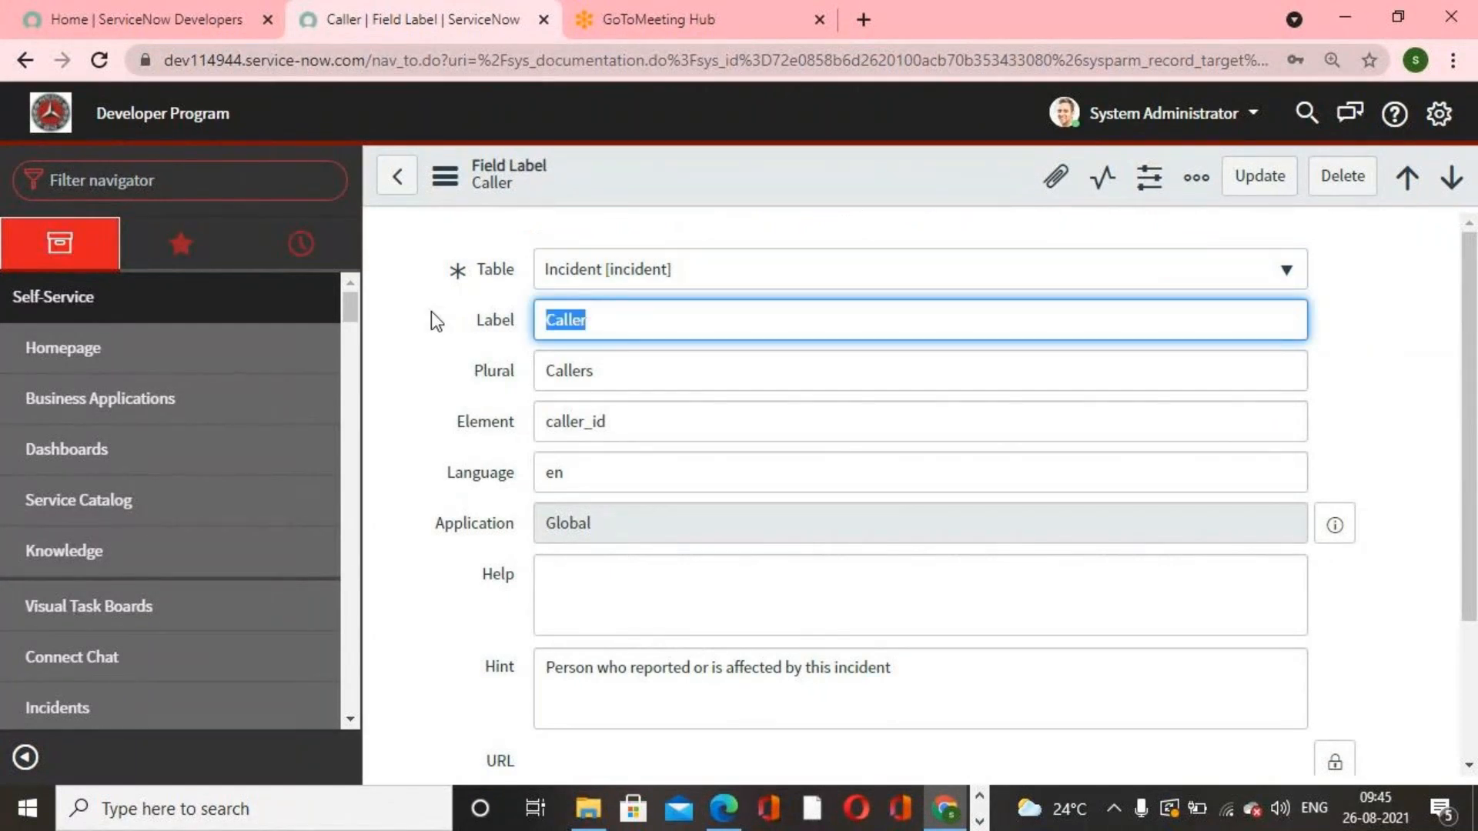
text(Affected)
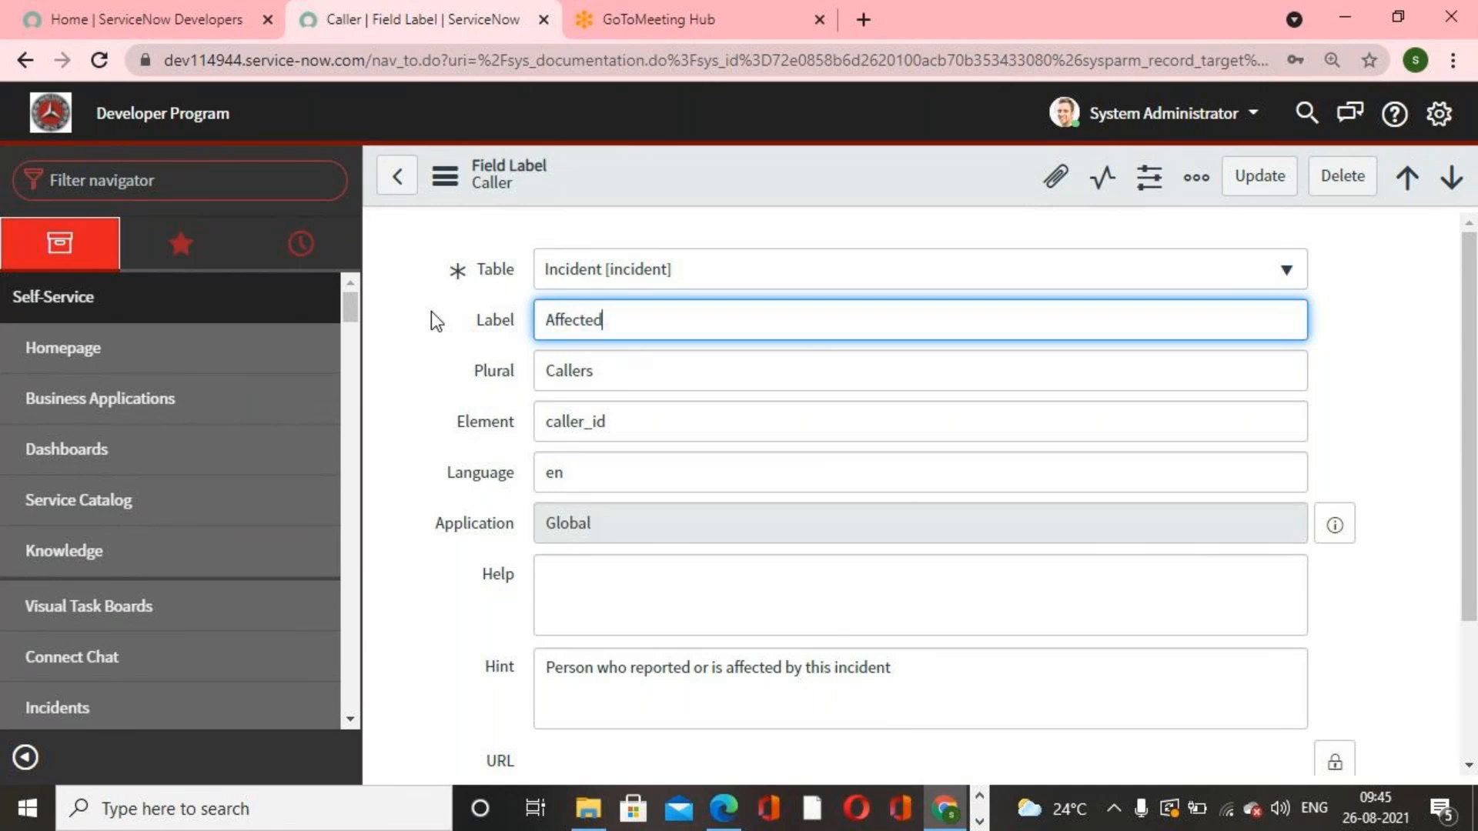
text( User)
click(1255, 183)
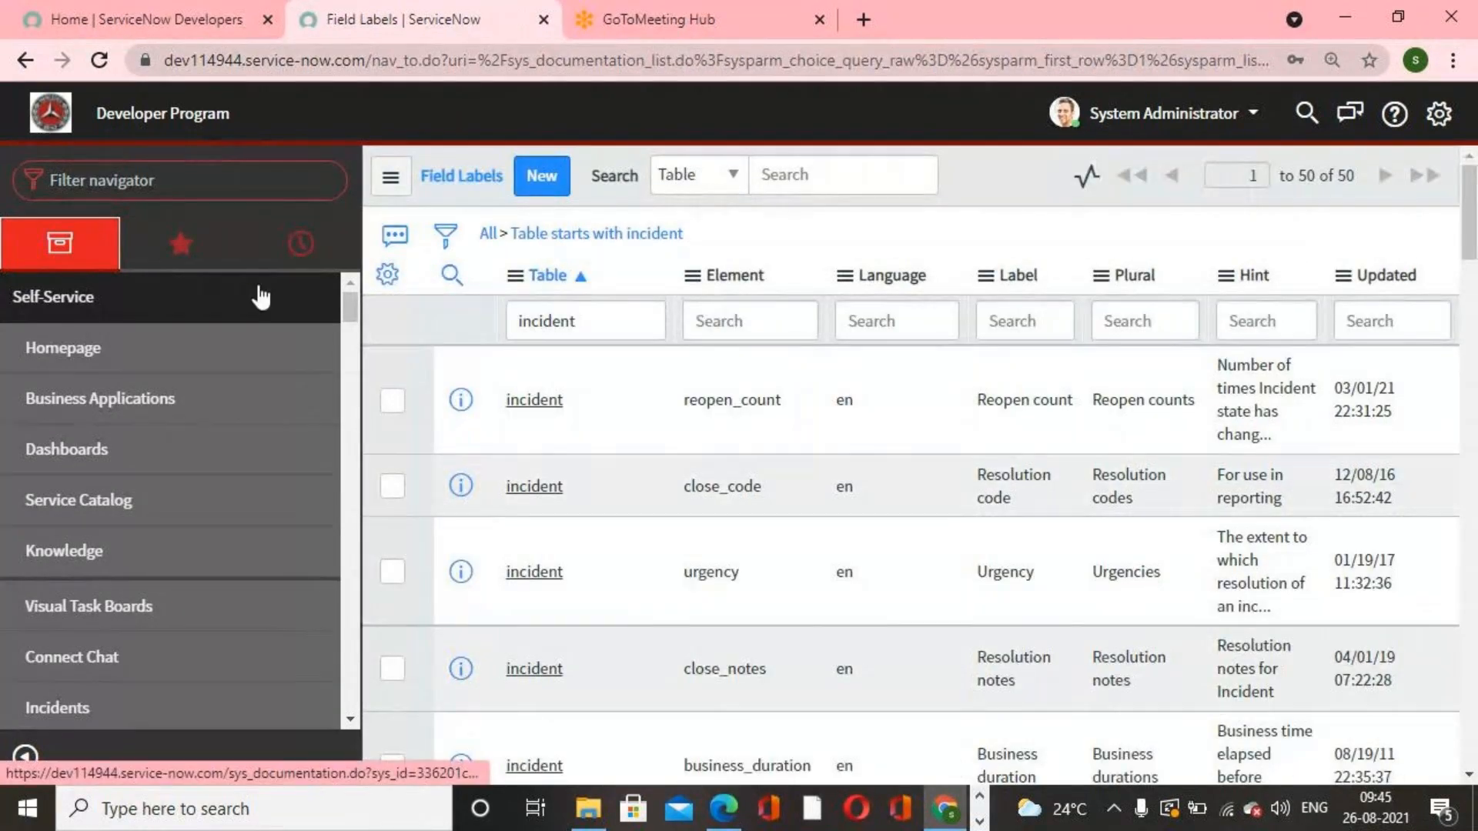
Step: Open a new incident form from the navigator and inspect the relabelled Affected User field
click(154, 184)
text(incident)
scroll(99, 489, down, 3)
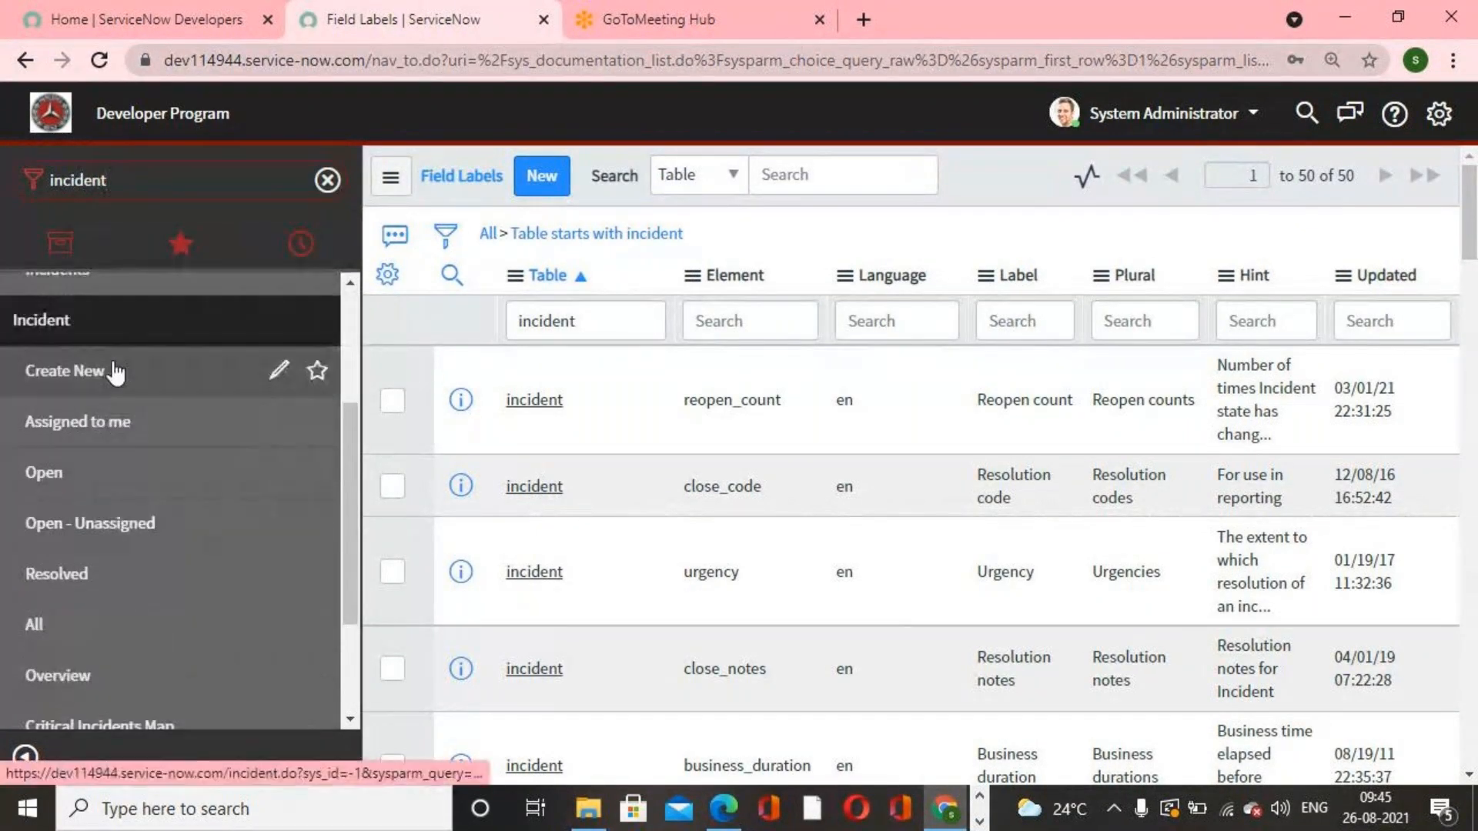
click(114, 373)
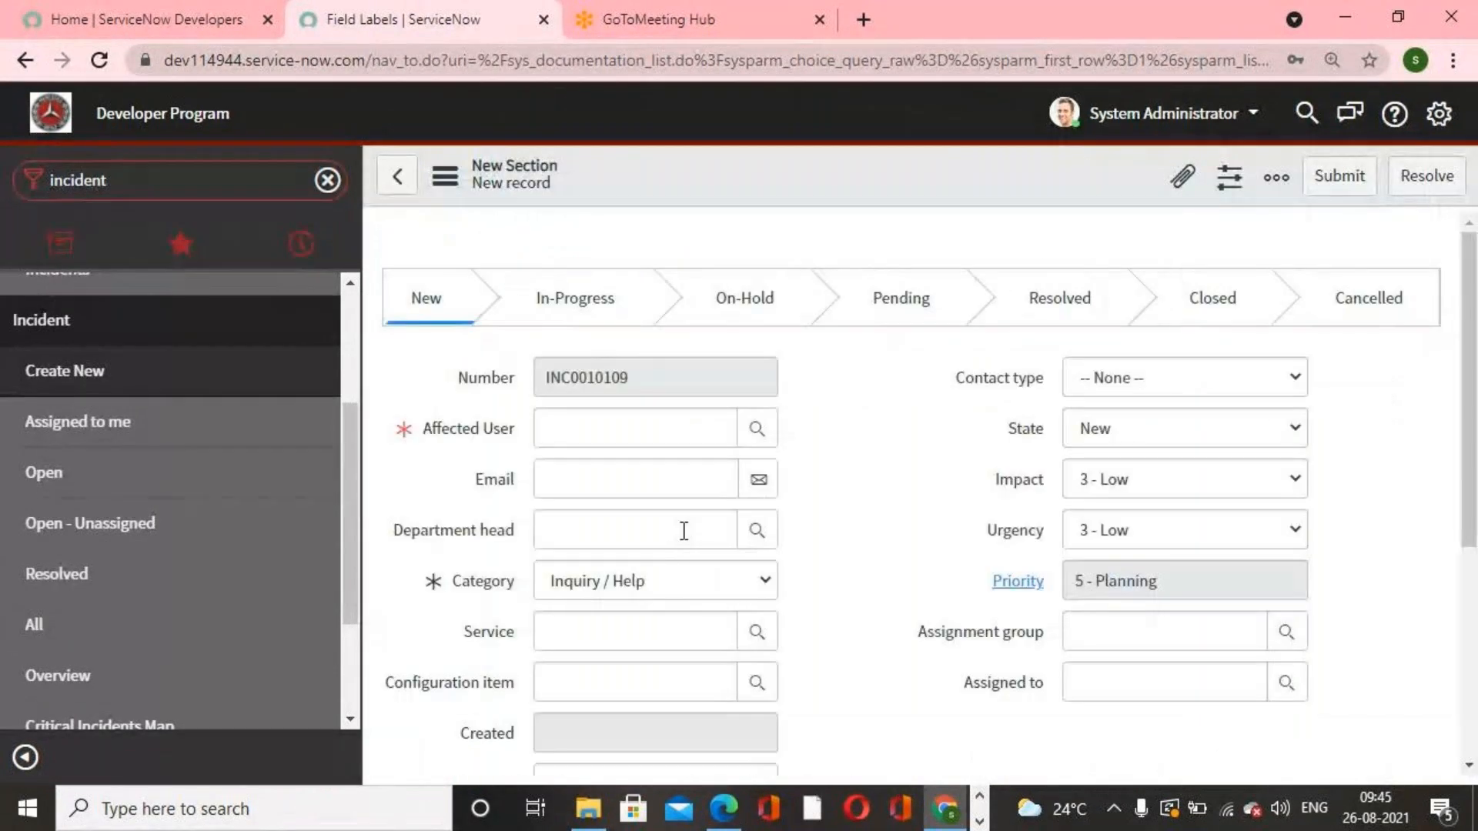
click(564, 433)
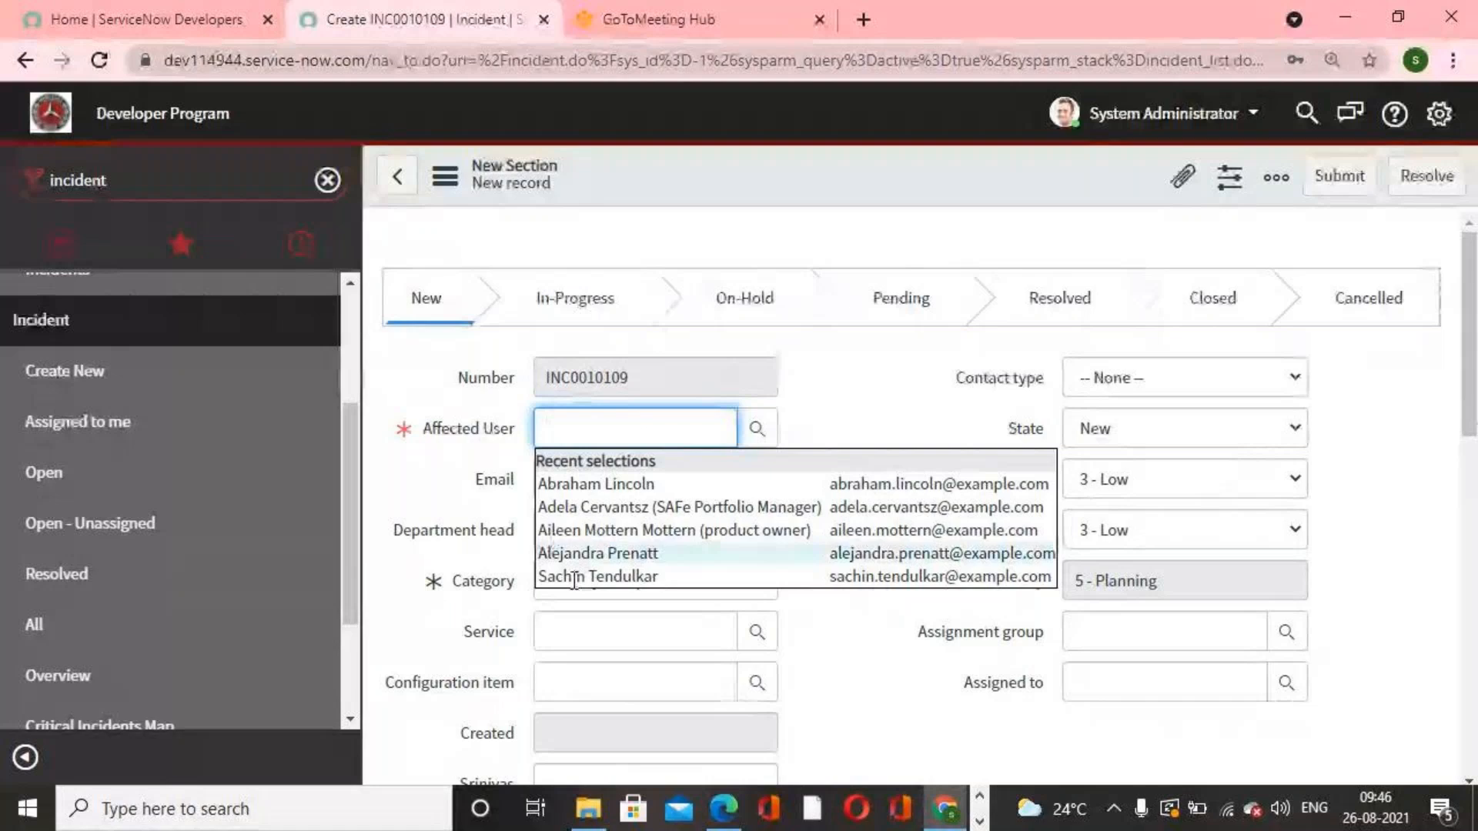
click(883, 419)
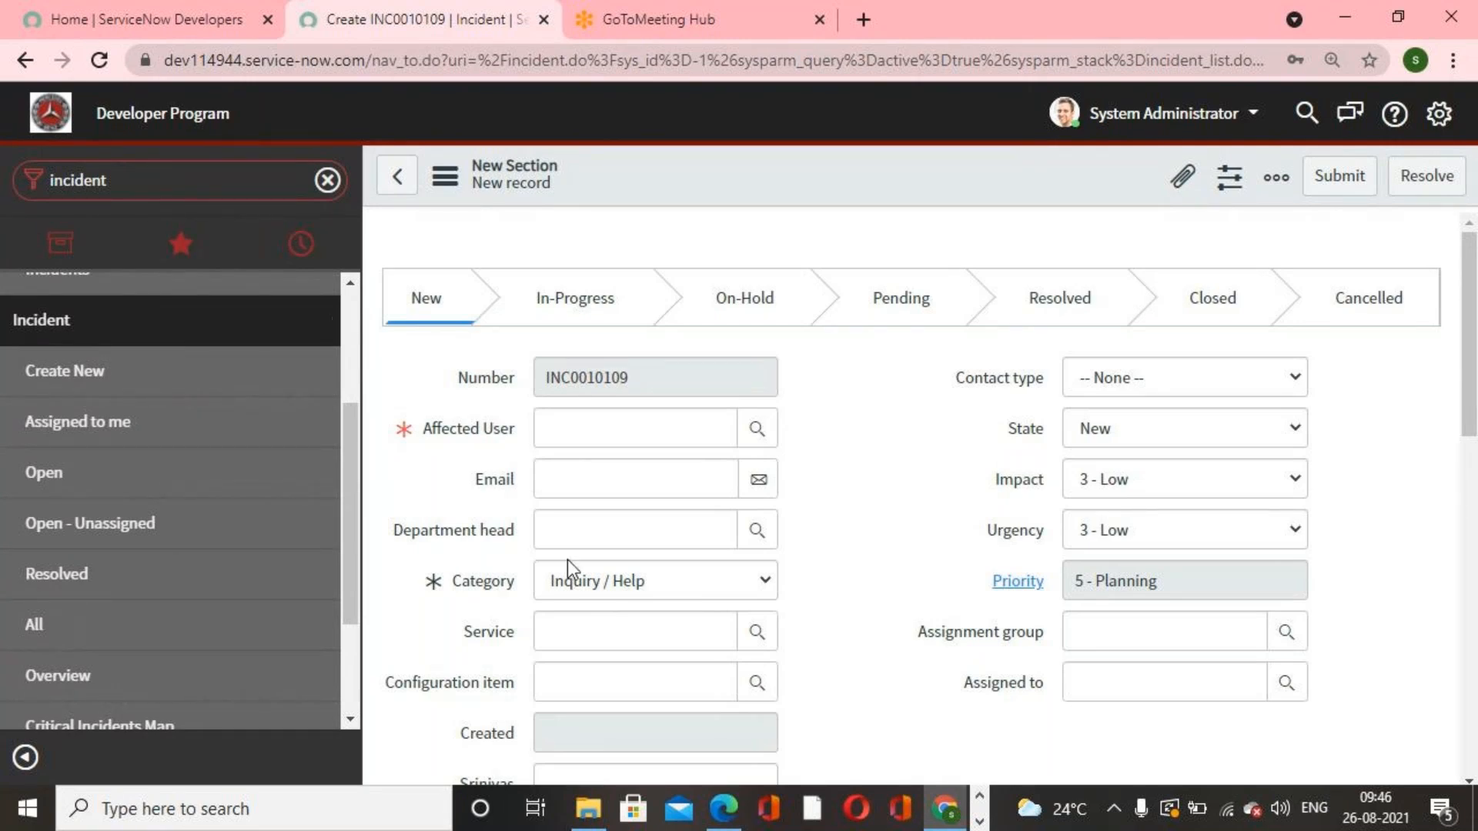
Step: Switch to the ServiceNow LIVE First Edition PDF and read its dictionary entries and field labels pages
click(723, 818)
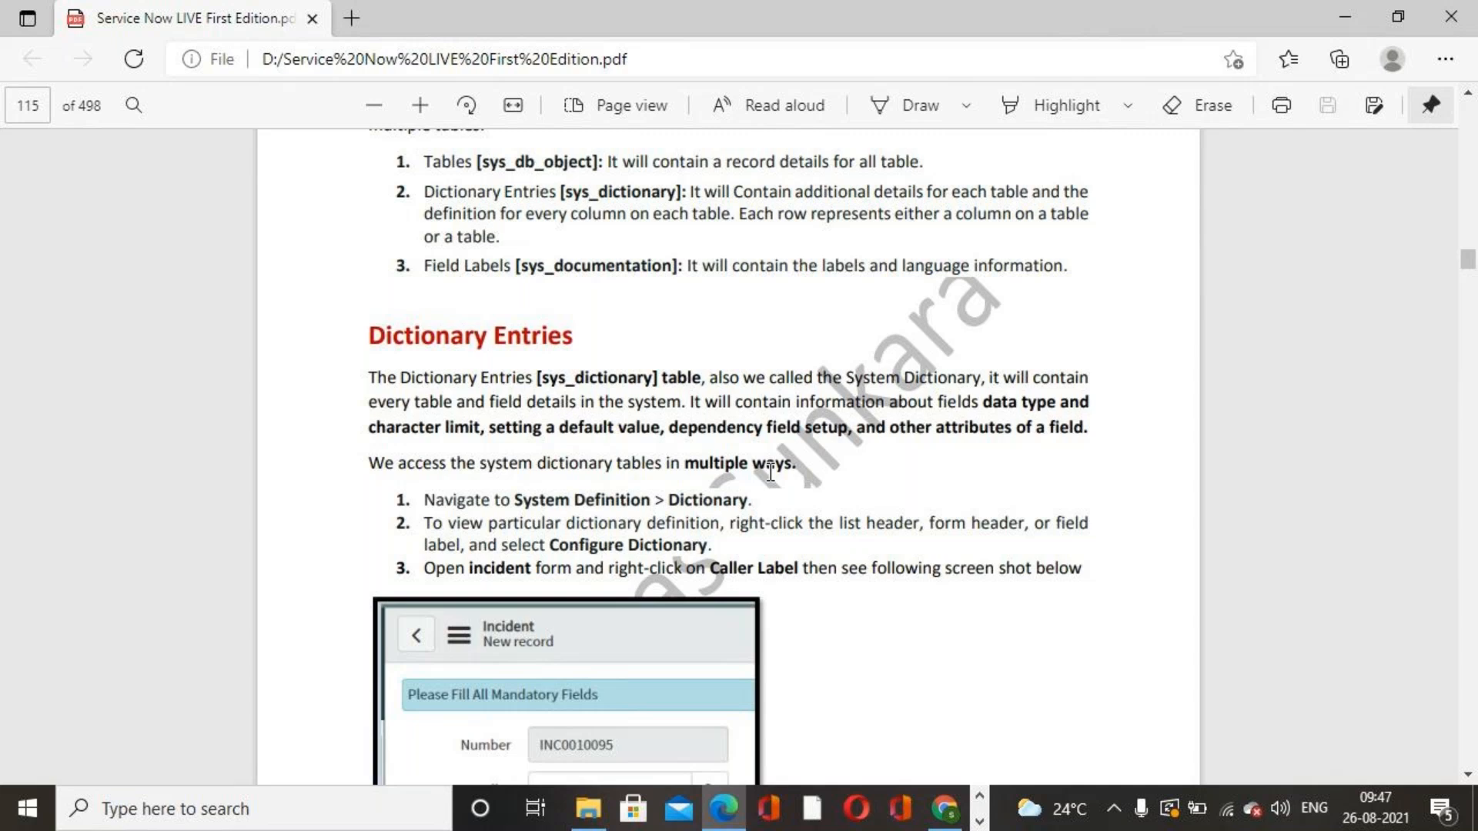
scroll(770, 472, down, 15)
scroll(771, 471, down, 15)
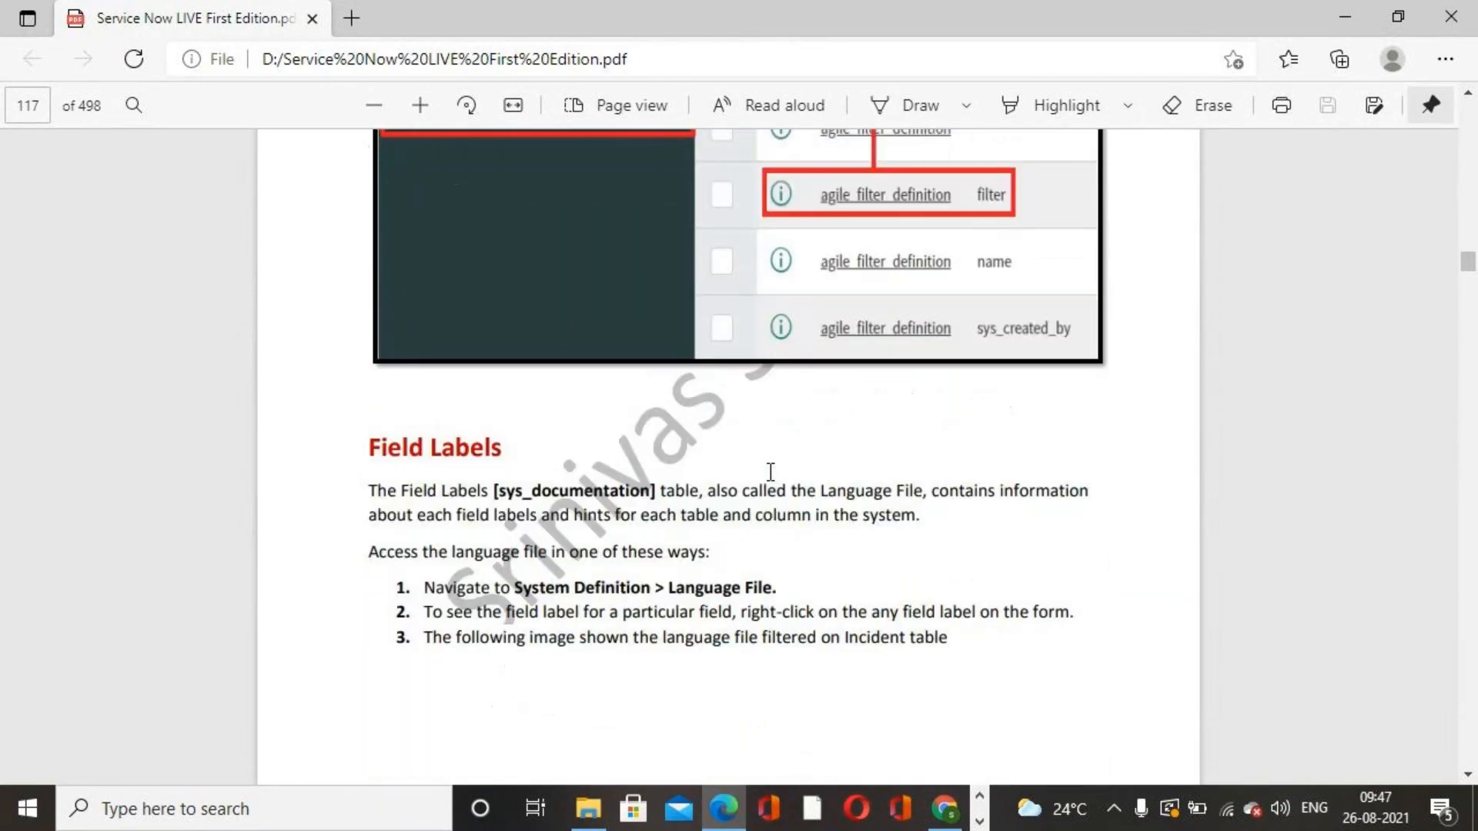
scroll(771, 472, down, 15)
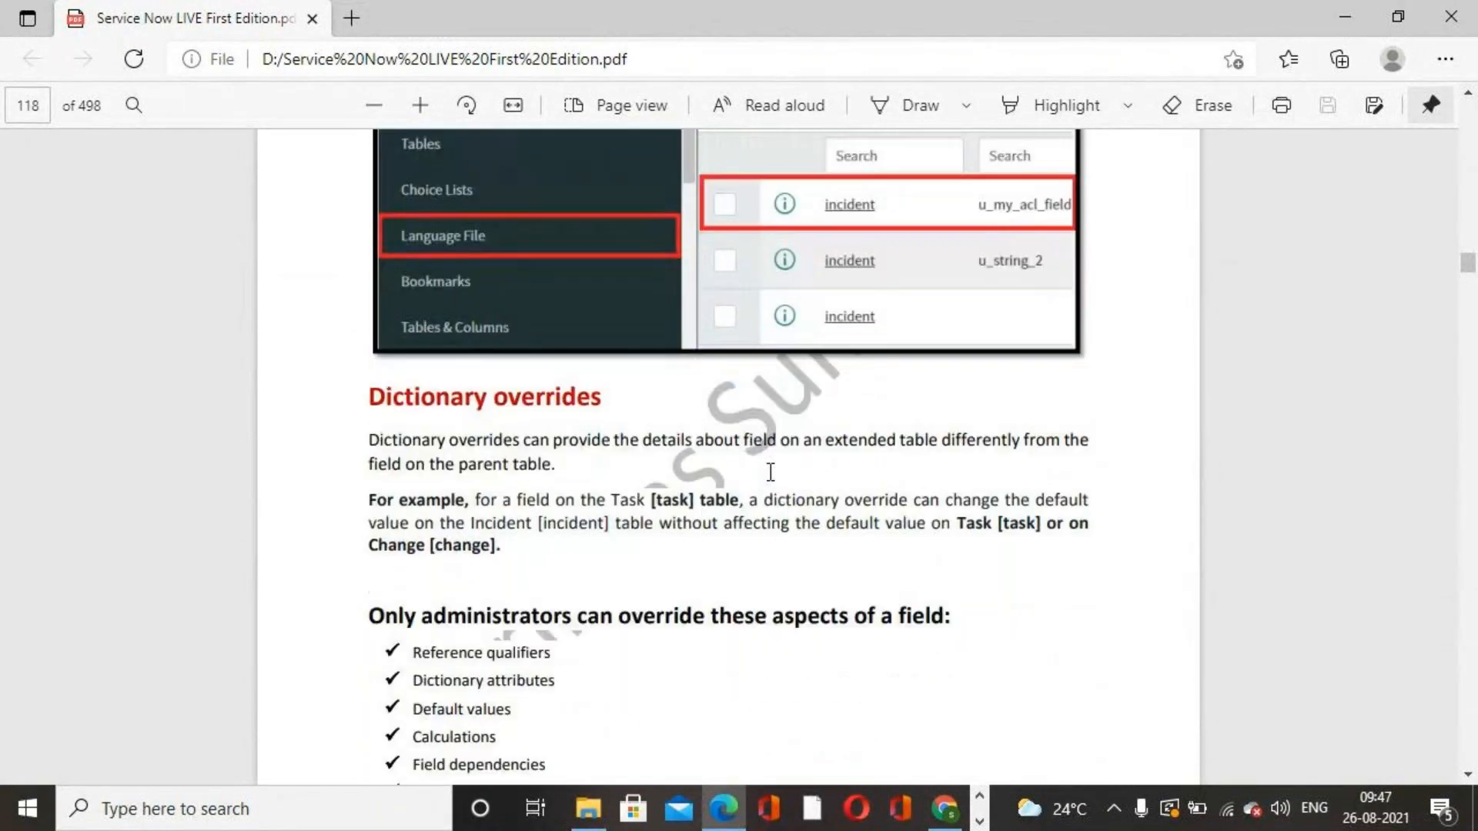
scroll(770, 472, down, 5)
scroll(771, 472, down, 5)
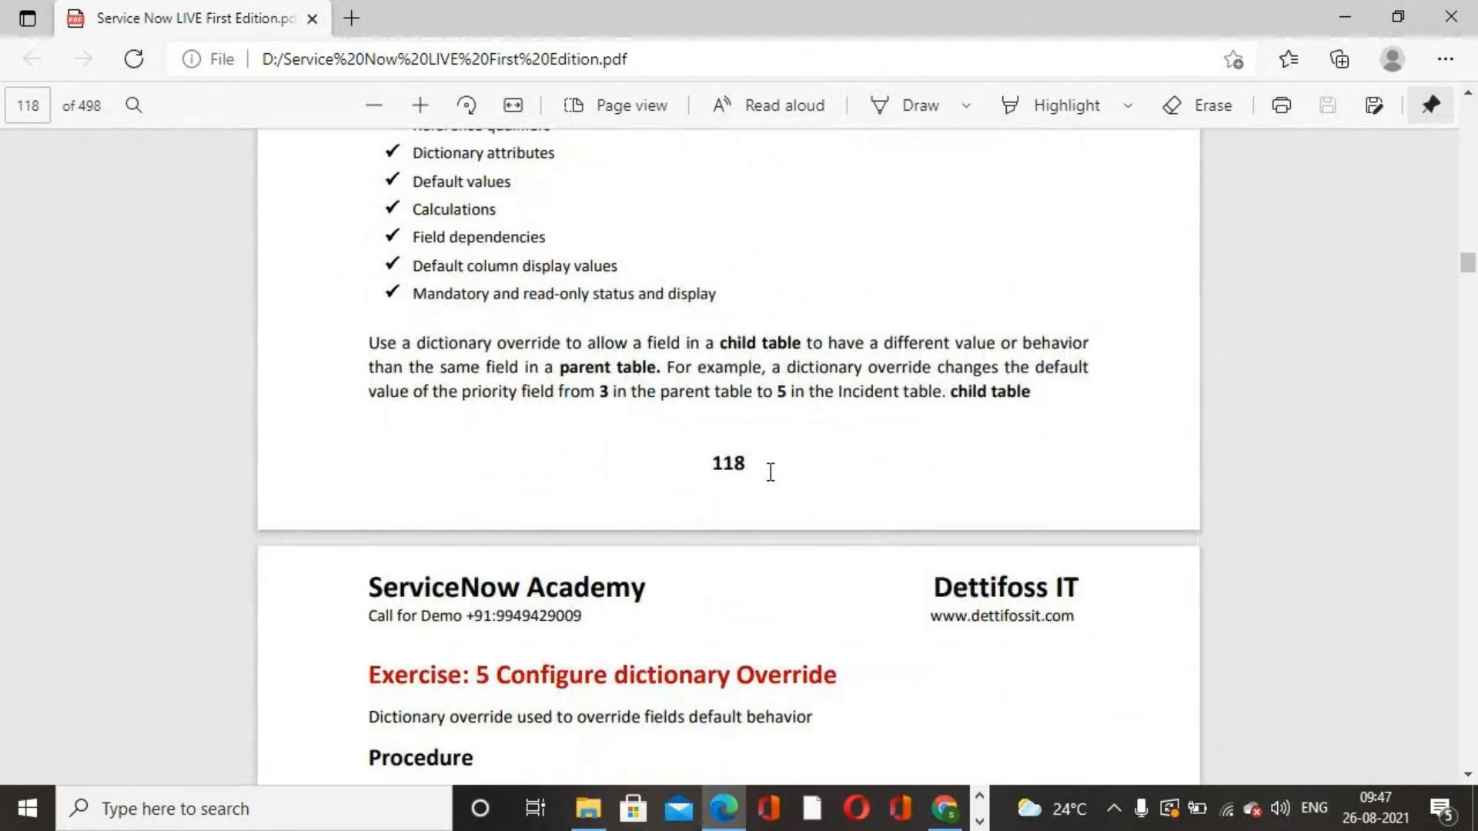
scroll(770, 472, up, 20)
scroll(771, 472, up, 15)
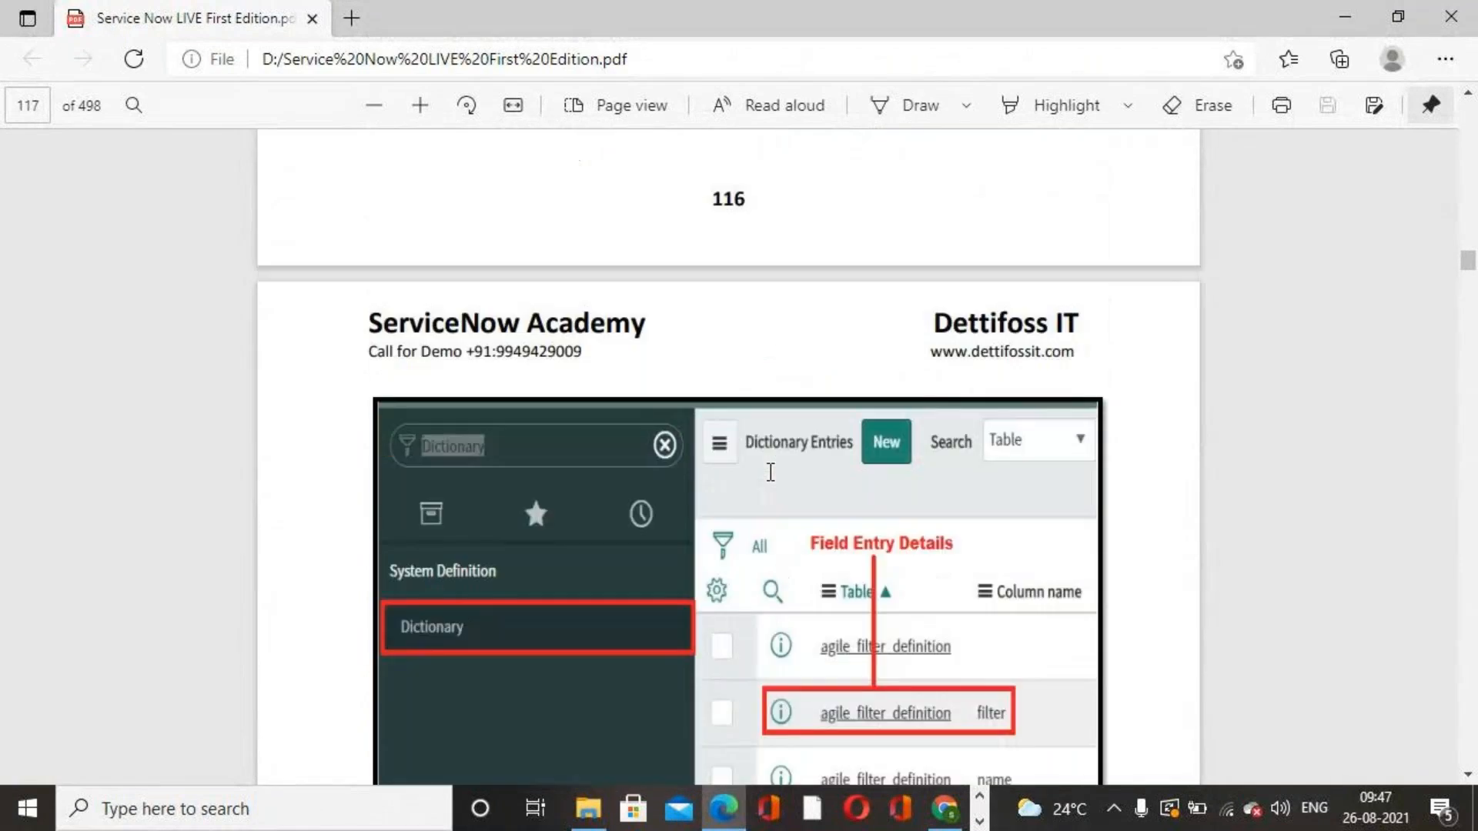
scroll(771, 472, up, 15)
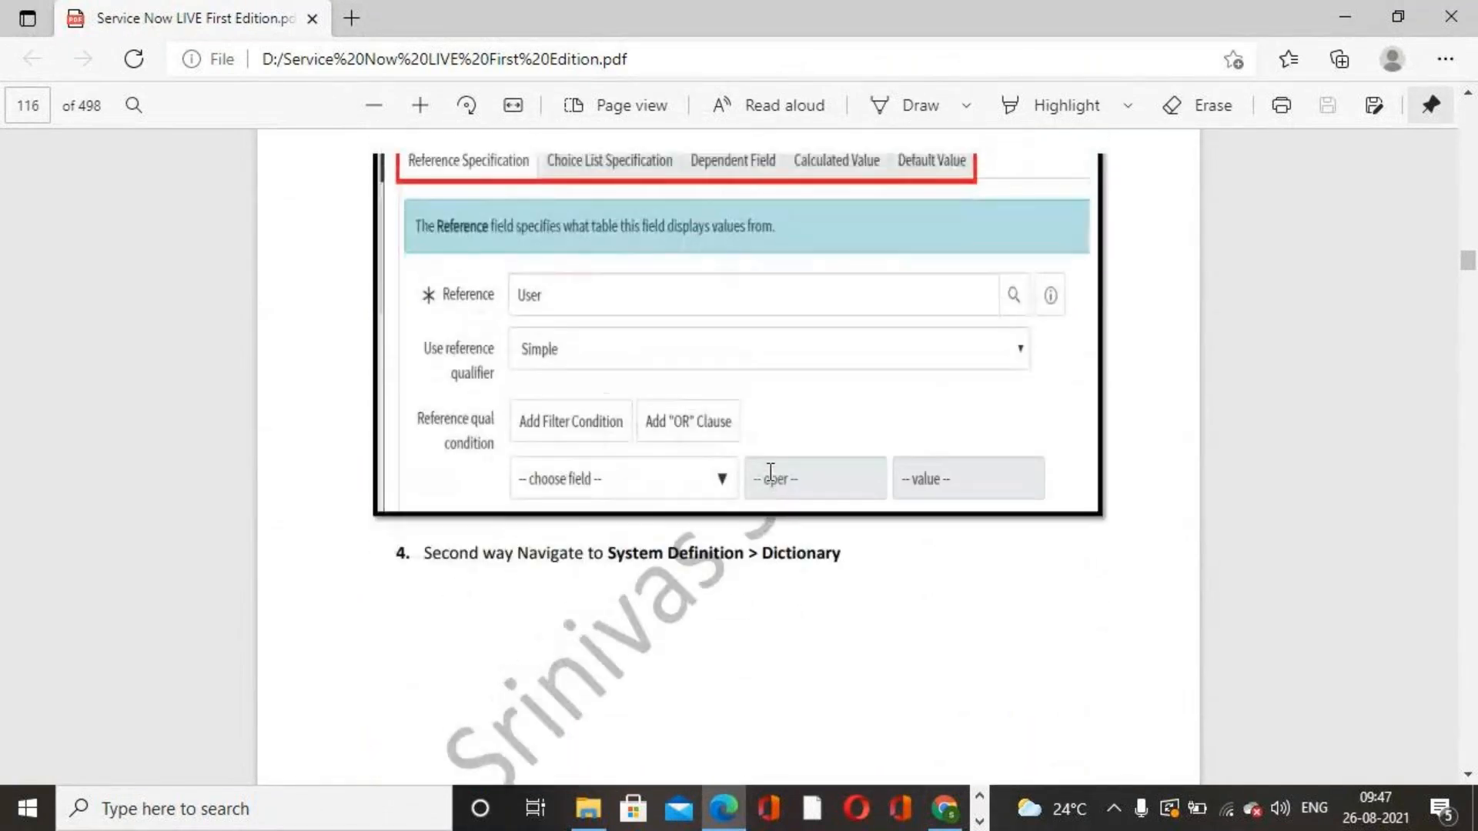
scroll(771, 472, up, 15)
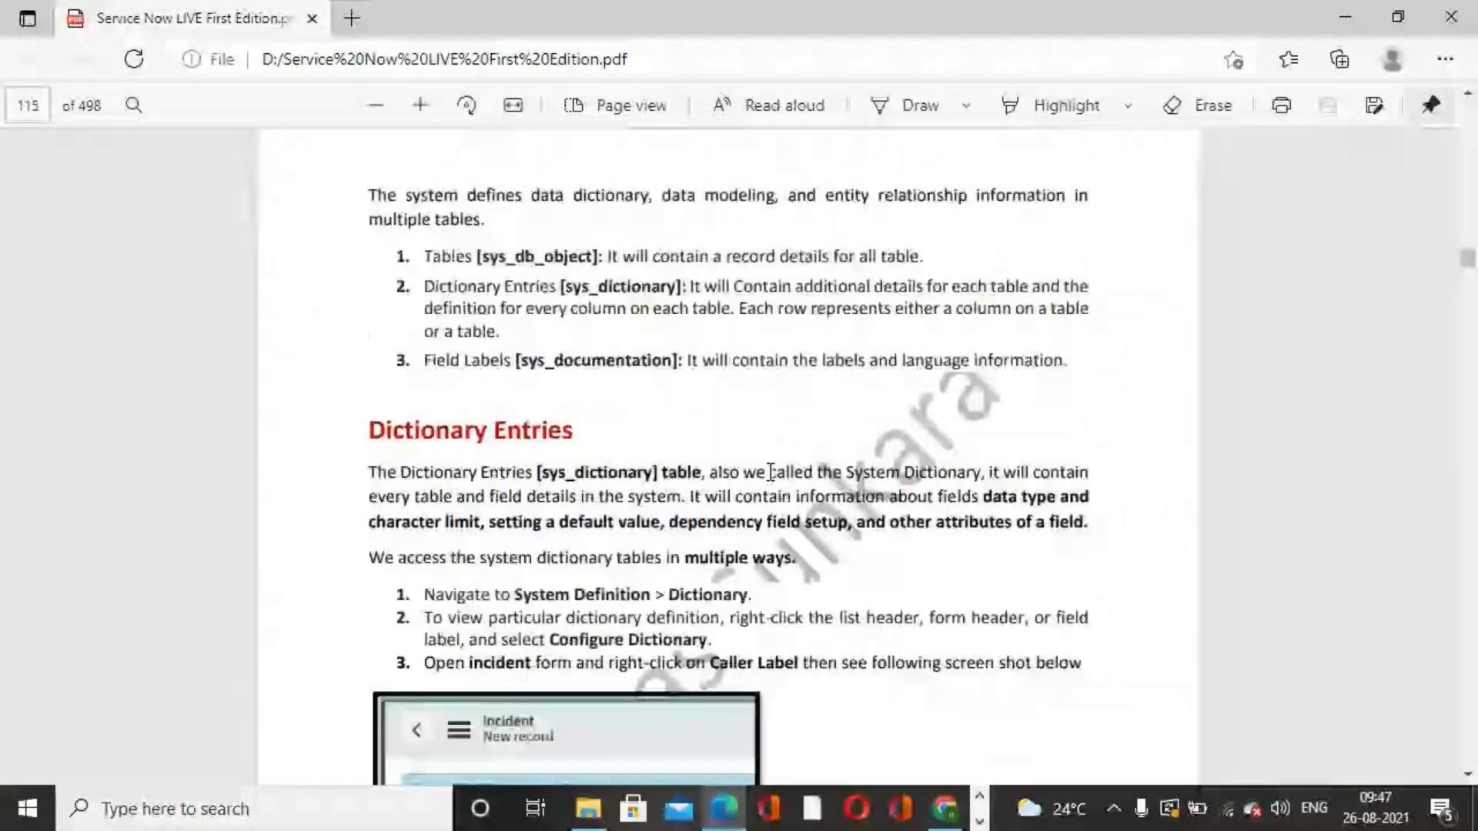
scroll(770, 472, up, 3)
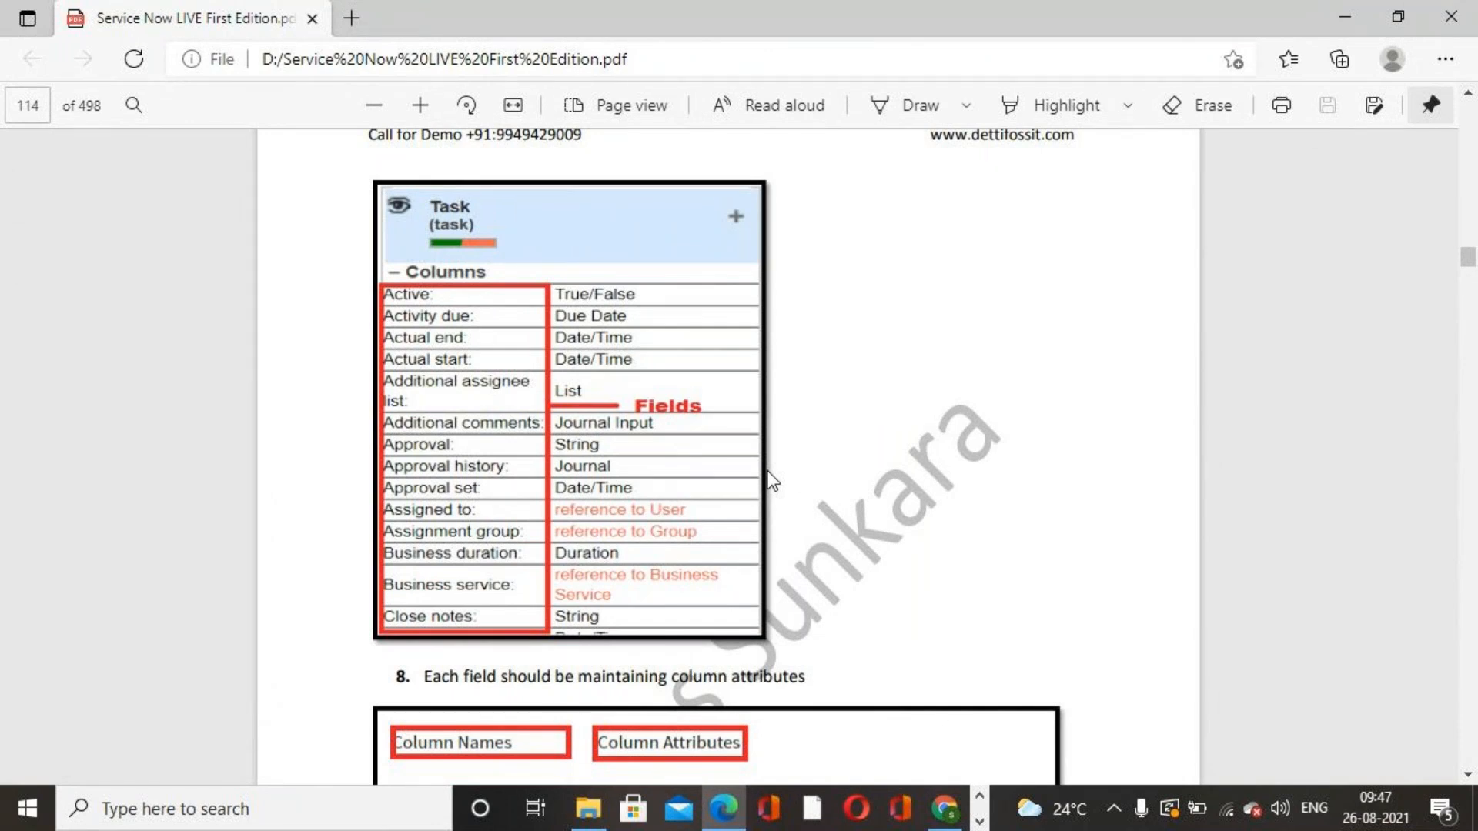
Step: Switch to Notepad and clear all of its existing text
click(946, 808)
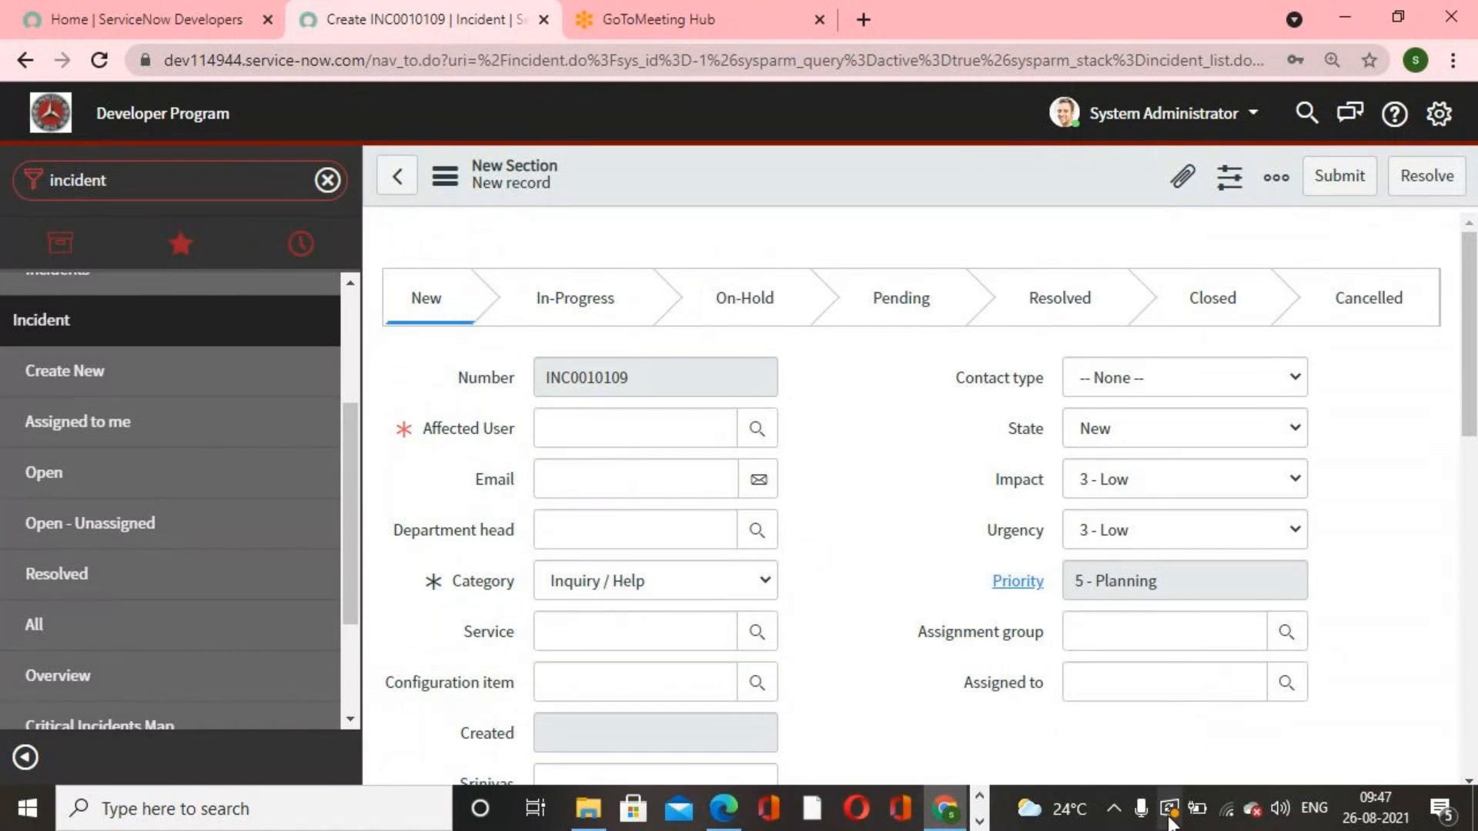
click(984, 822)
click(981, 821)
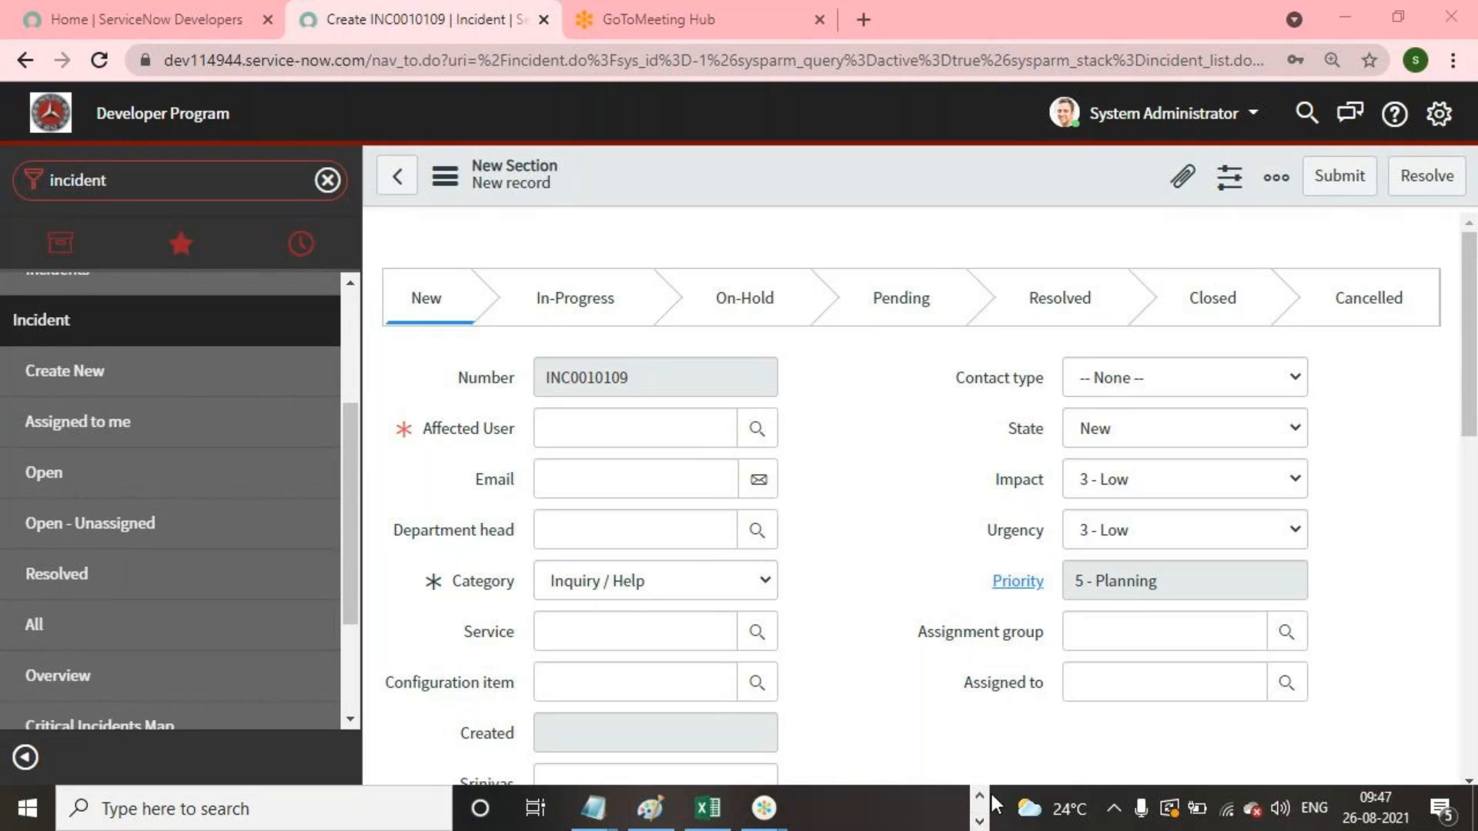
click(979, 796)
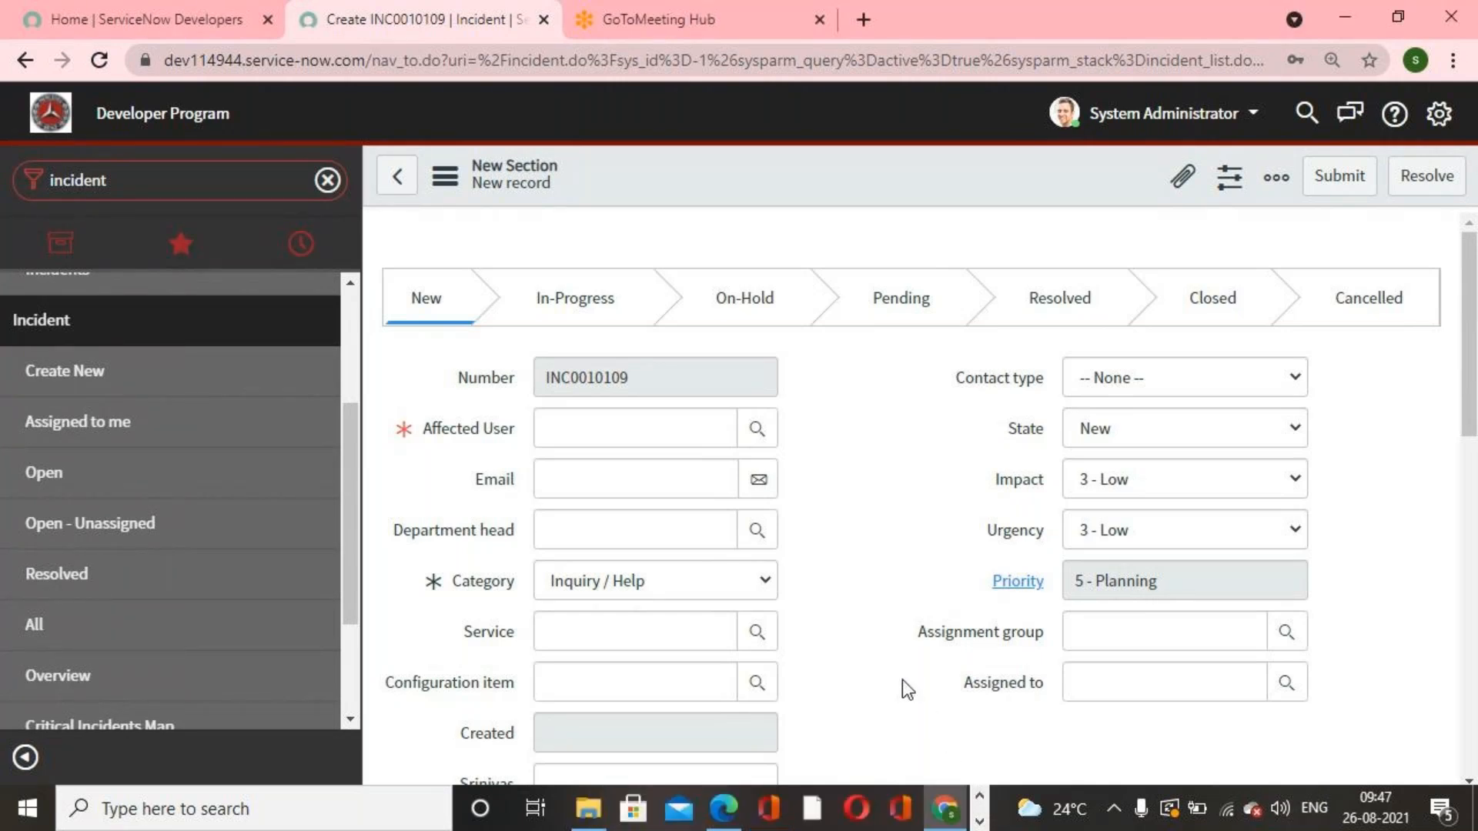
click(979, 821)
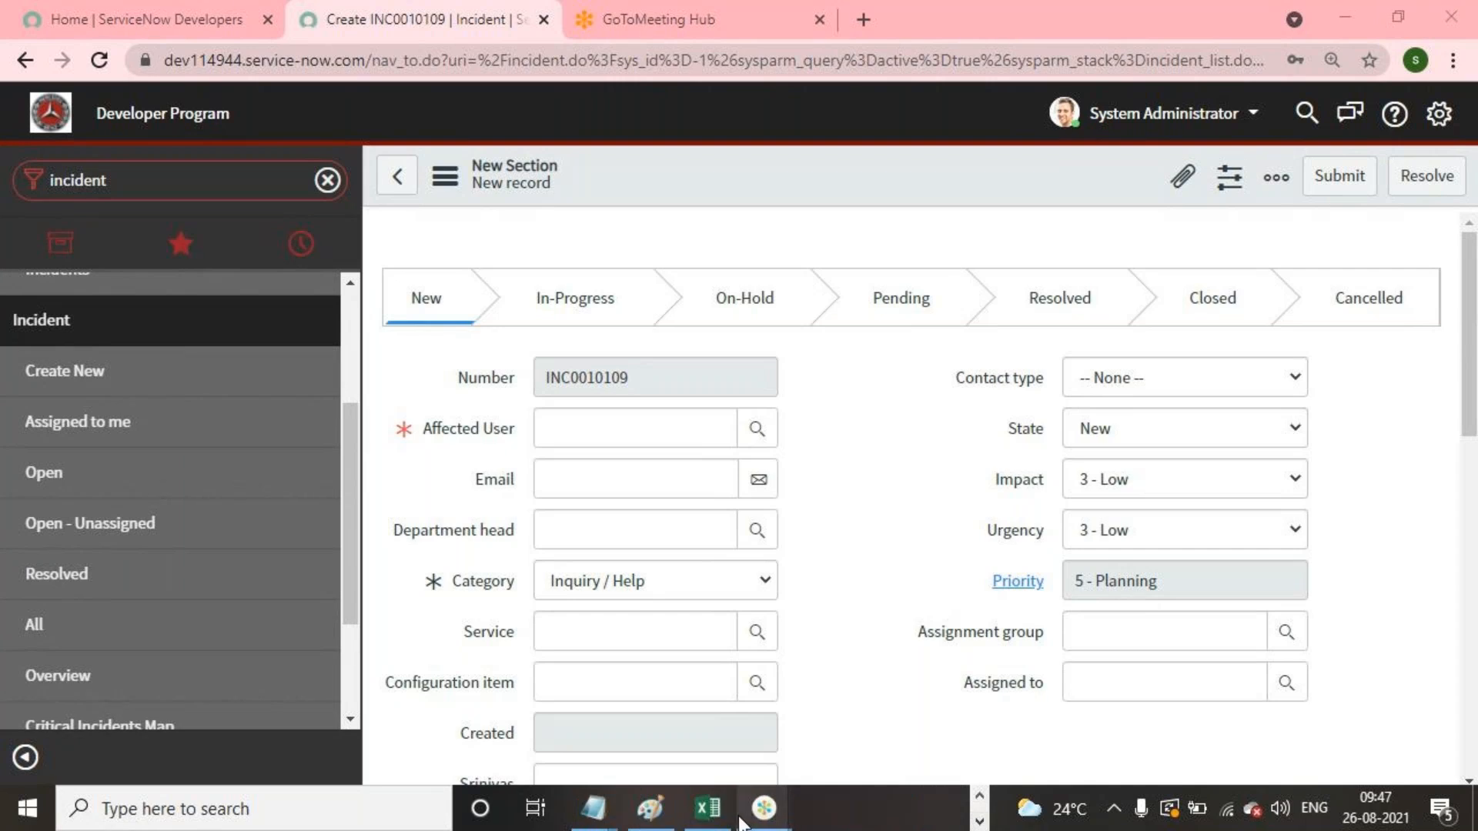
click(978, 821)
click(978, 821)
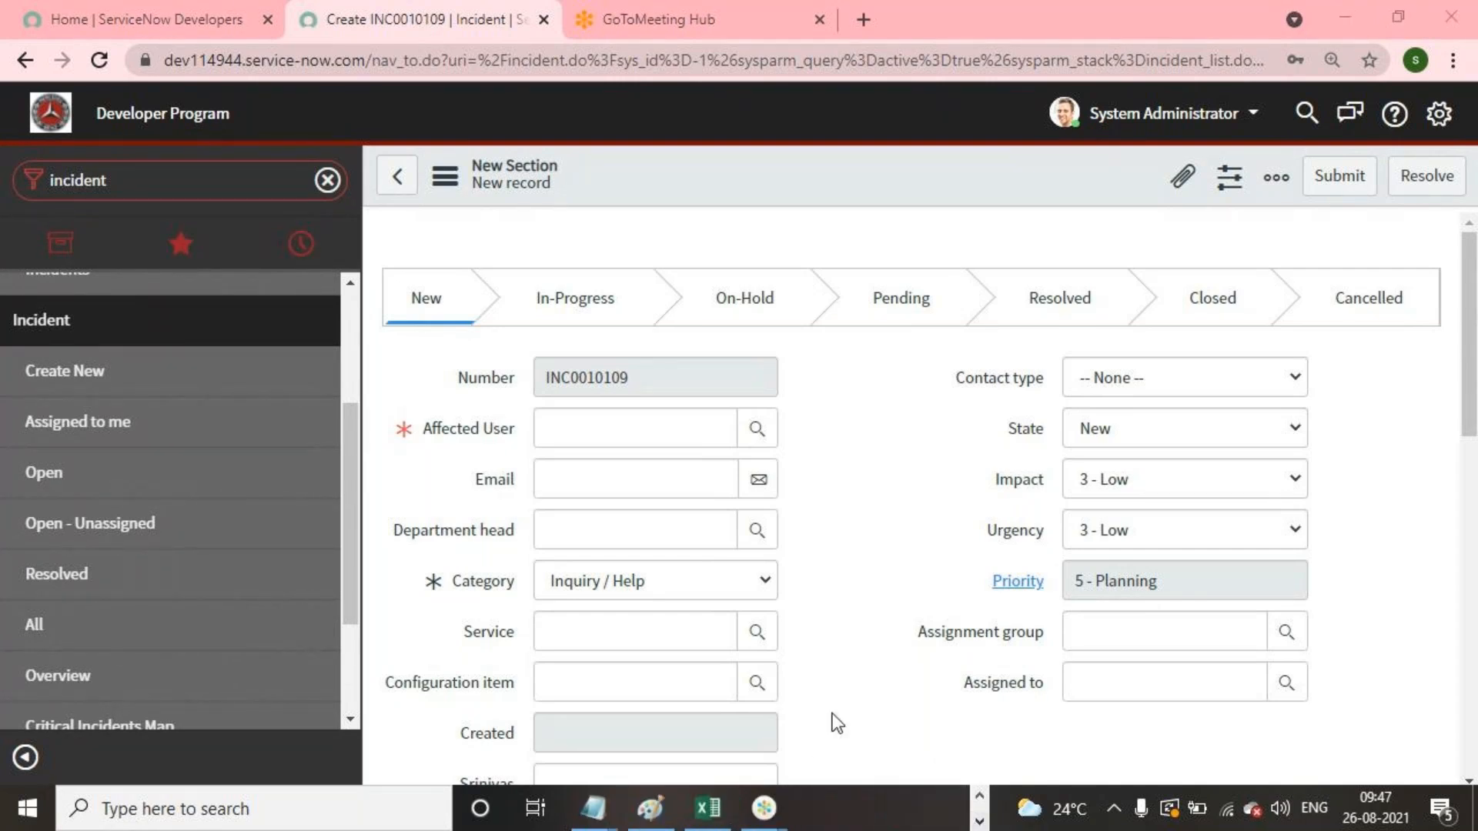
mouse_move(594, 809)
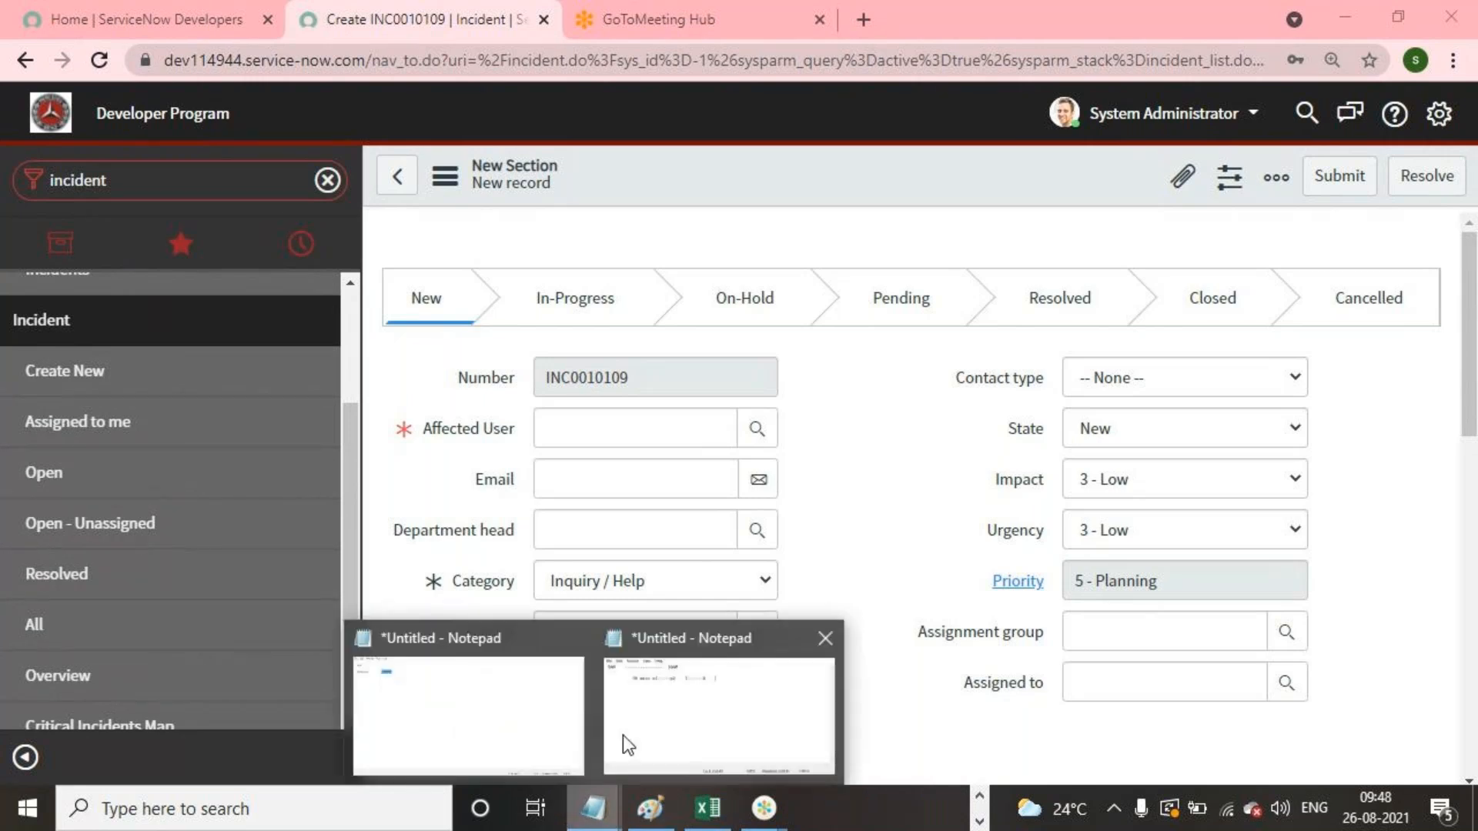
click(622, 736)
key(ctrl+a)
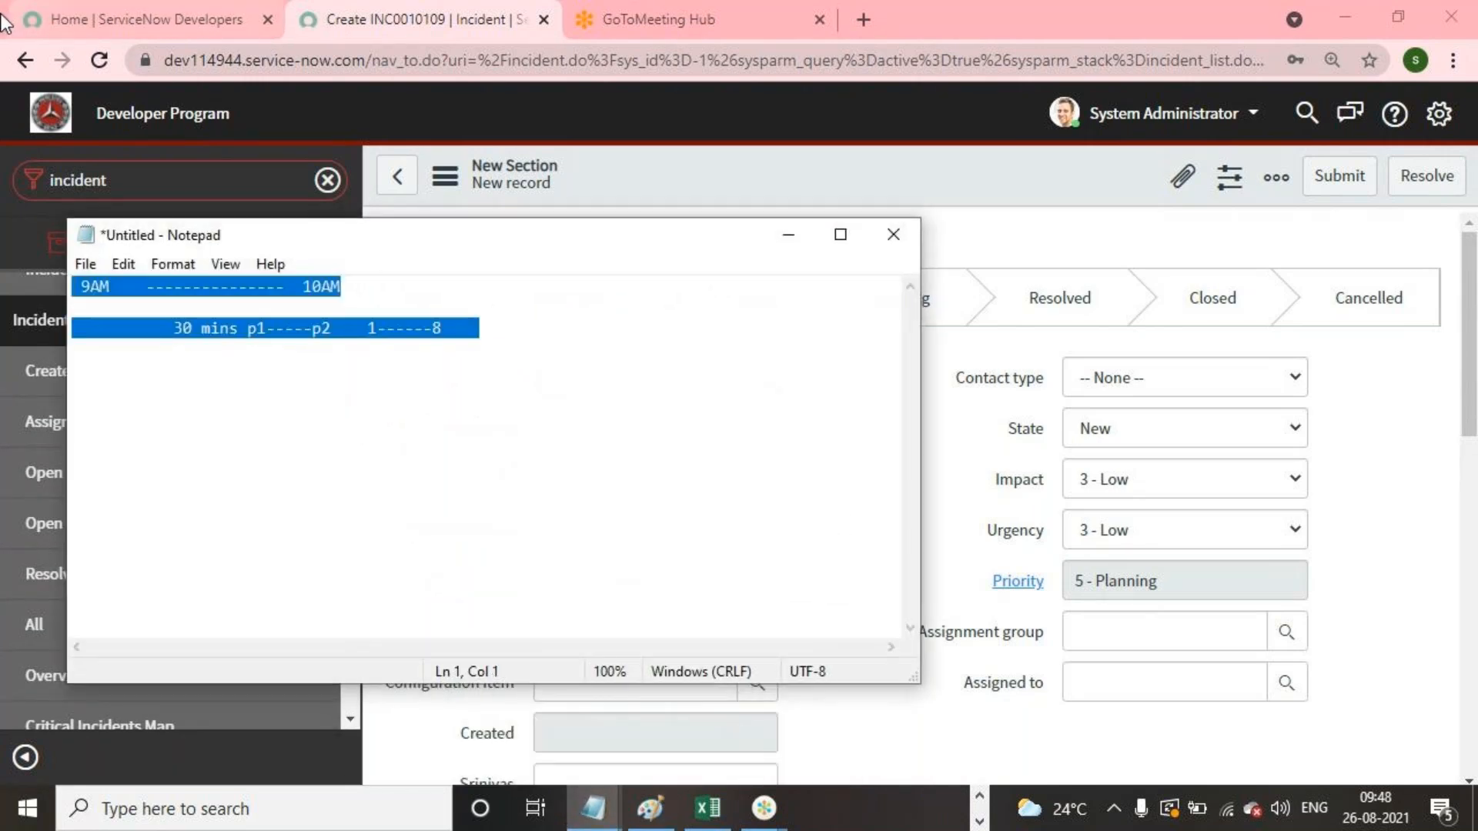
key(BackSpace)
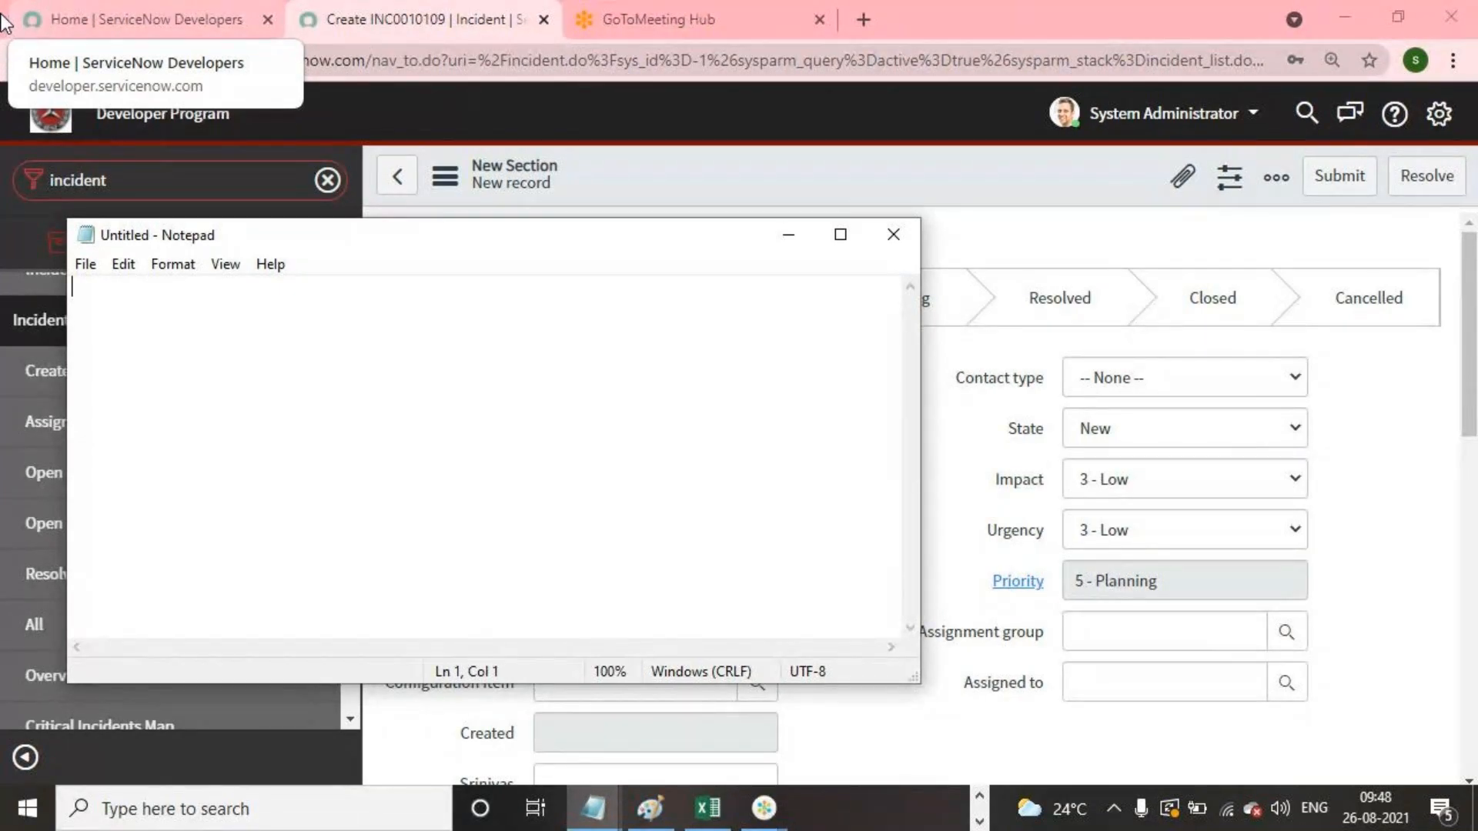
Step: Write the note "Task Incident,Problem,Change" and highlight the word Incident in it
text(Task )
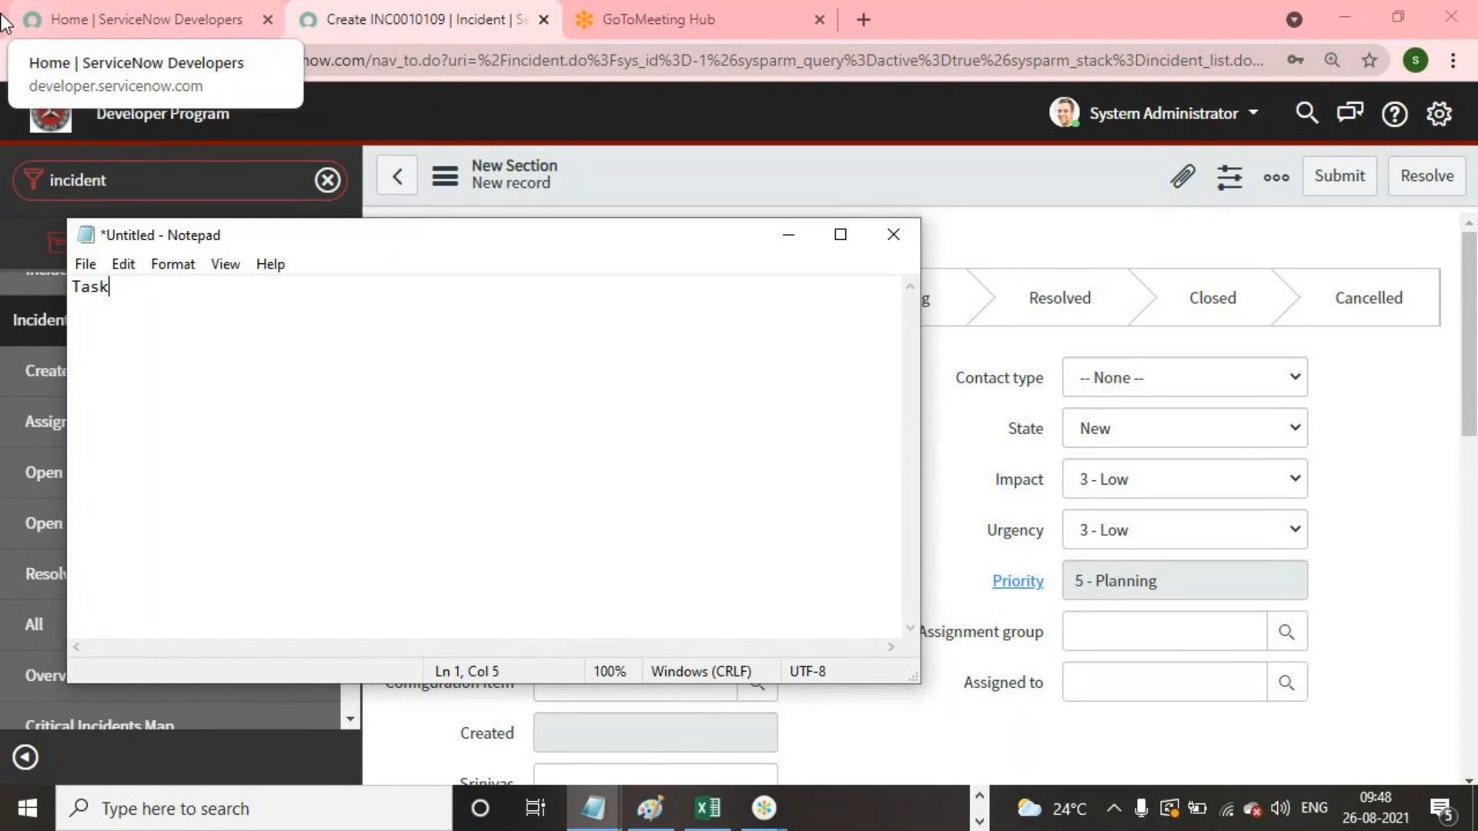
text(     Incident,Pro)
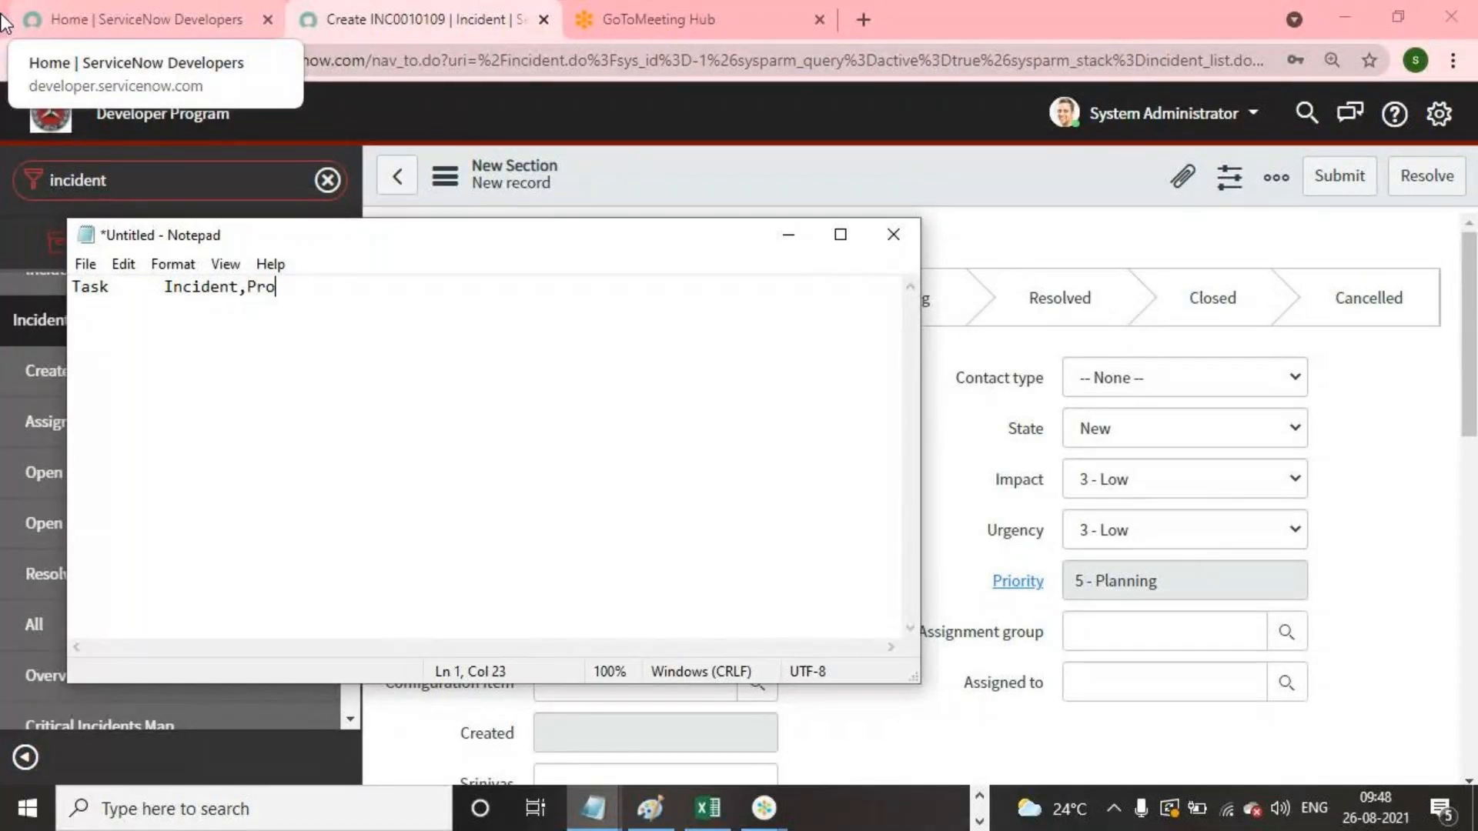
text(blem,Change)
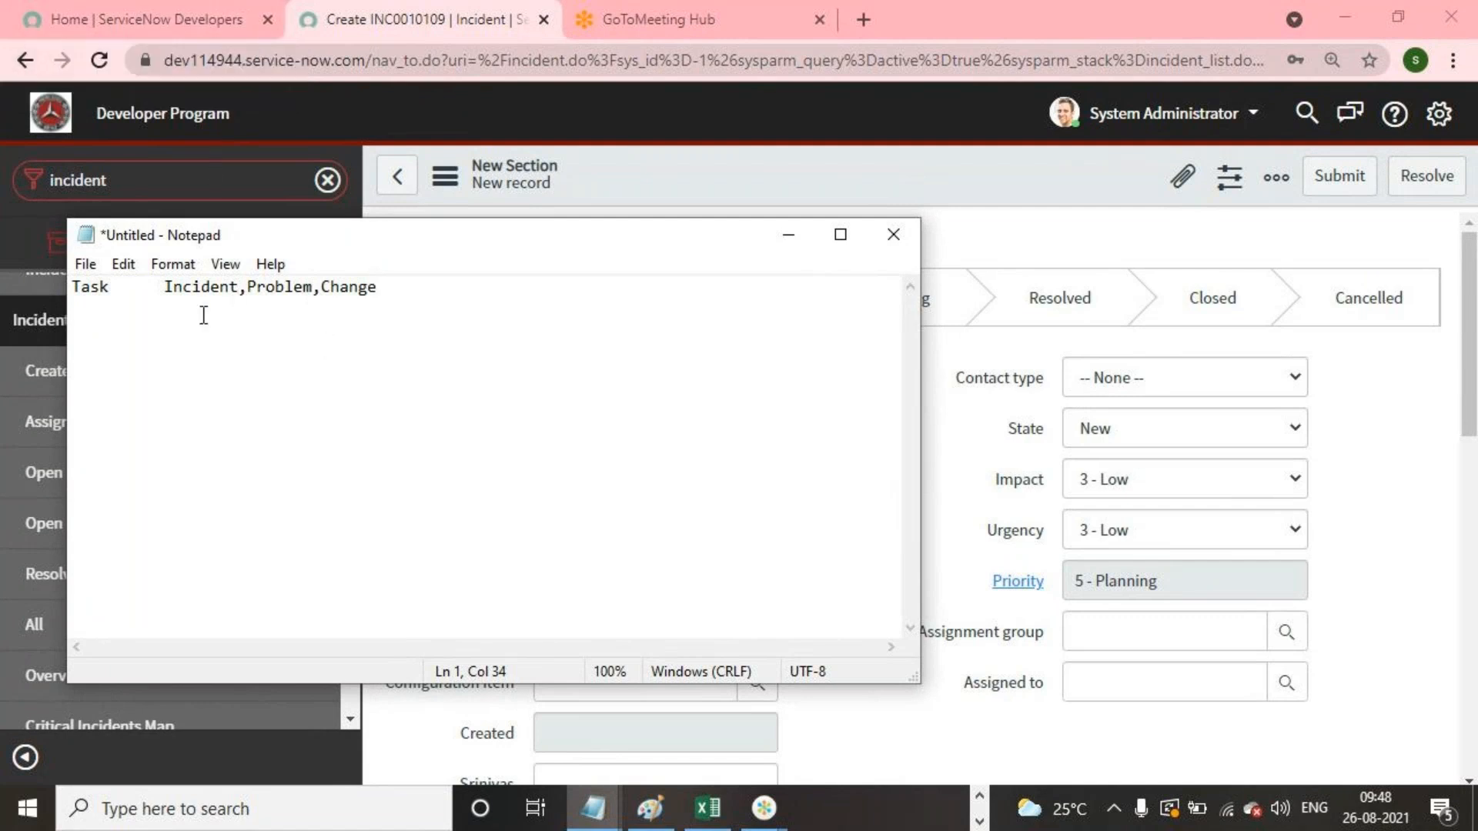
click(245, 292)
drag(245, 293, 164, 293)
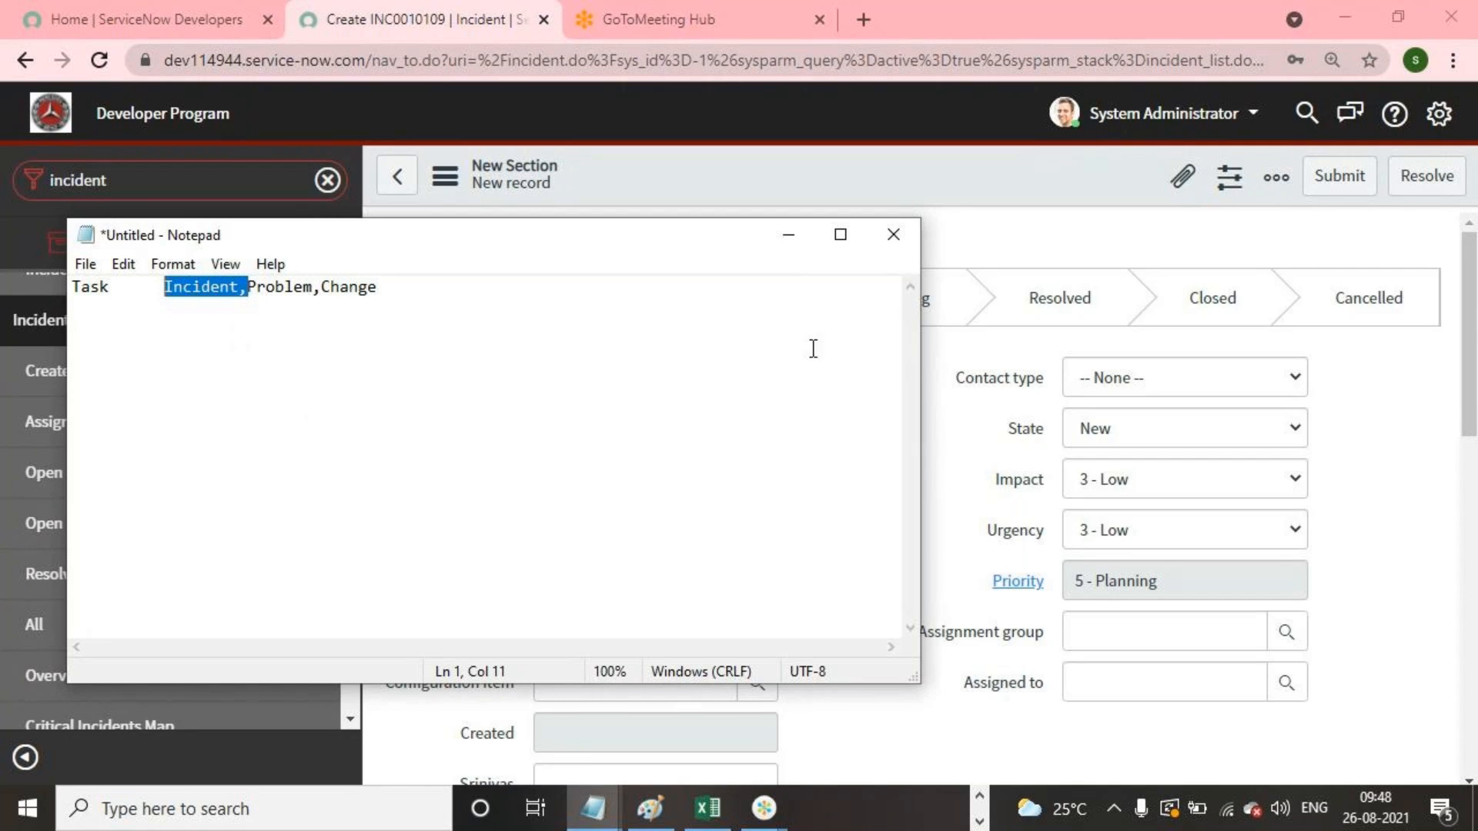
click(802, 249)
Step: Open the Tables list from the navigator and filter it to names starting with incident
double_click(271, 191)
text(tables)
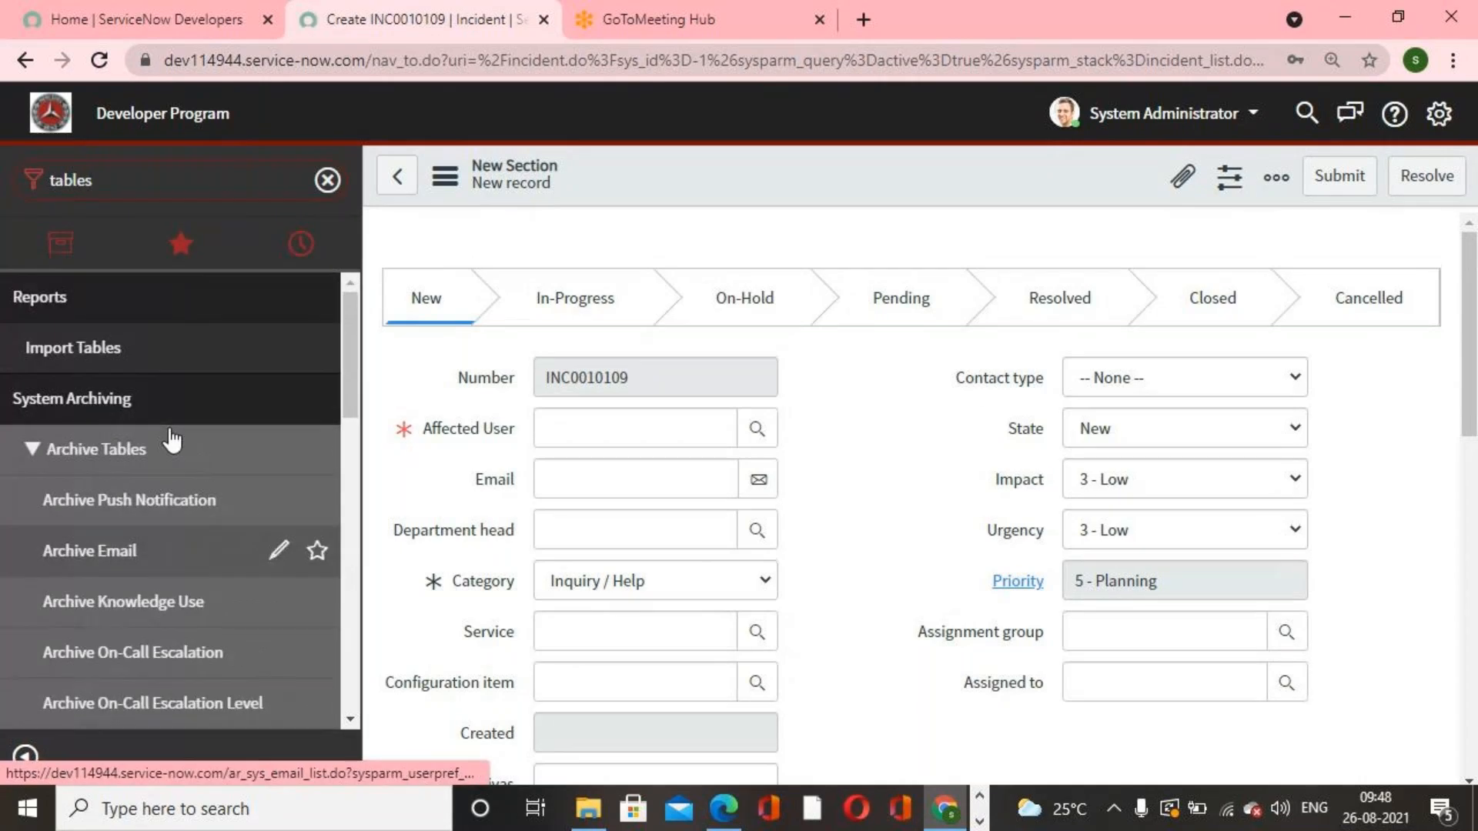
scroll(171, 435, down, 8)
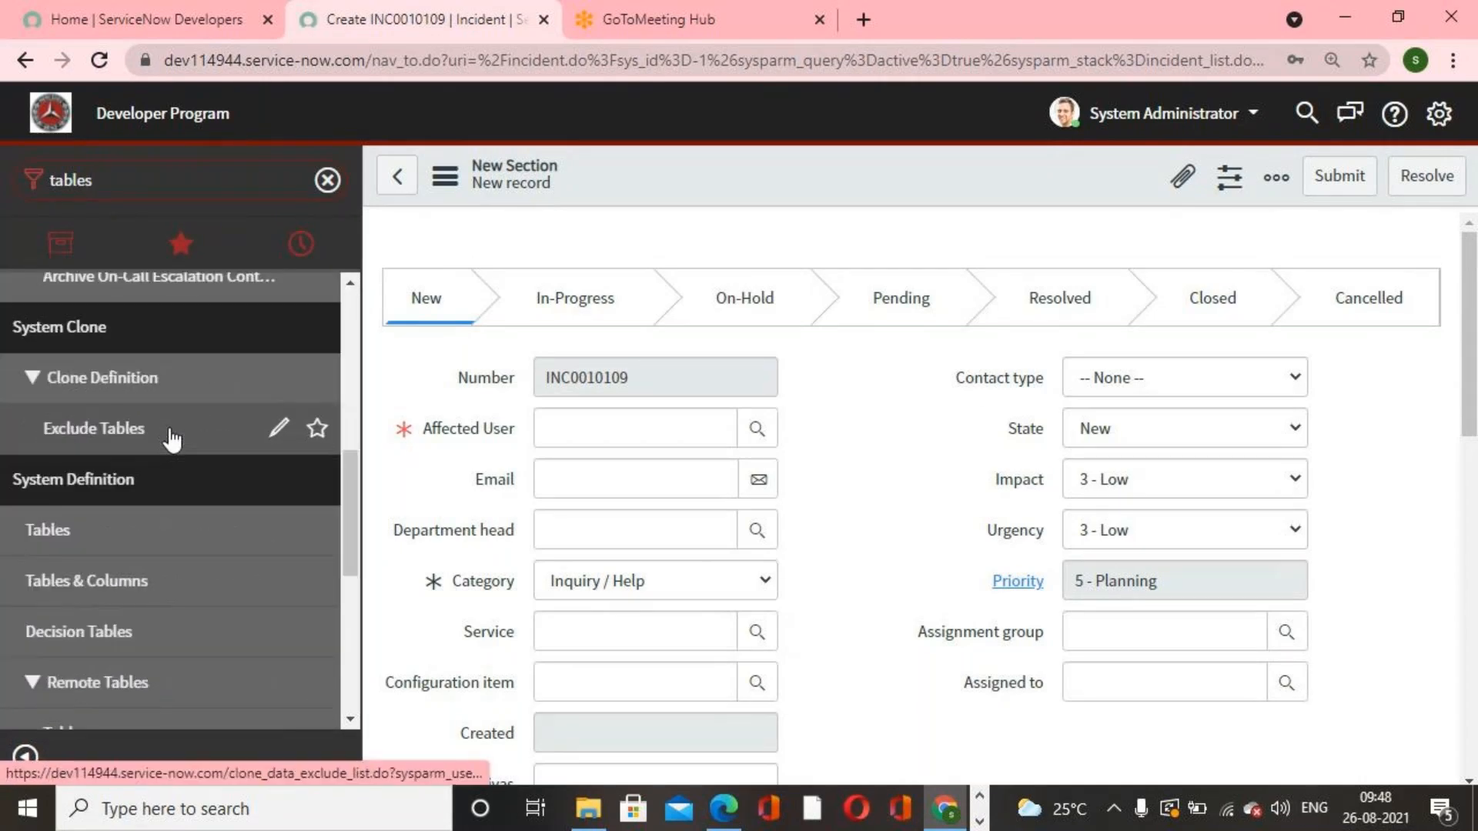
click(106, 431)
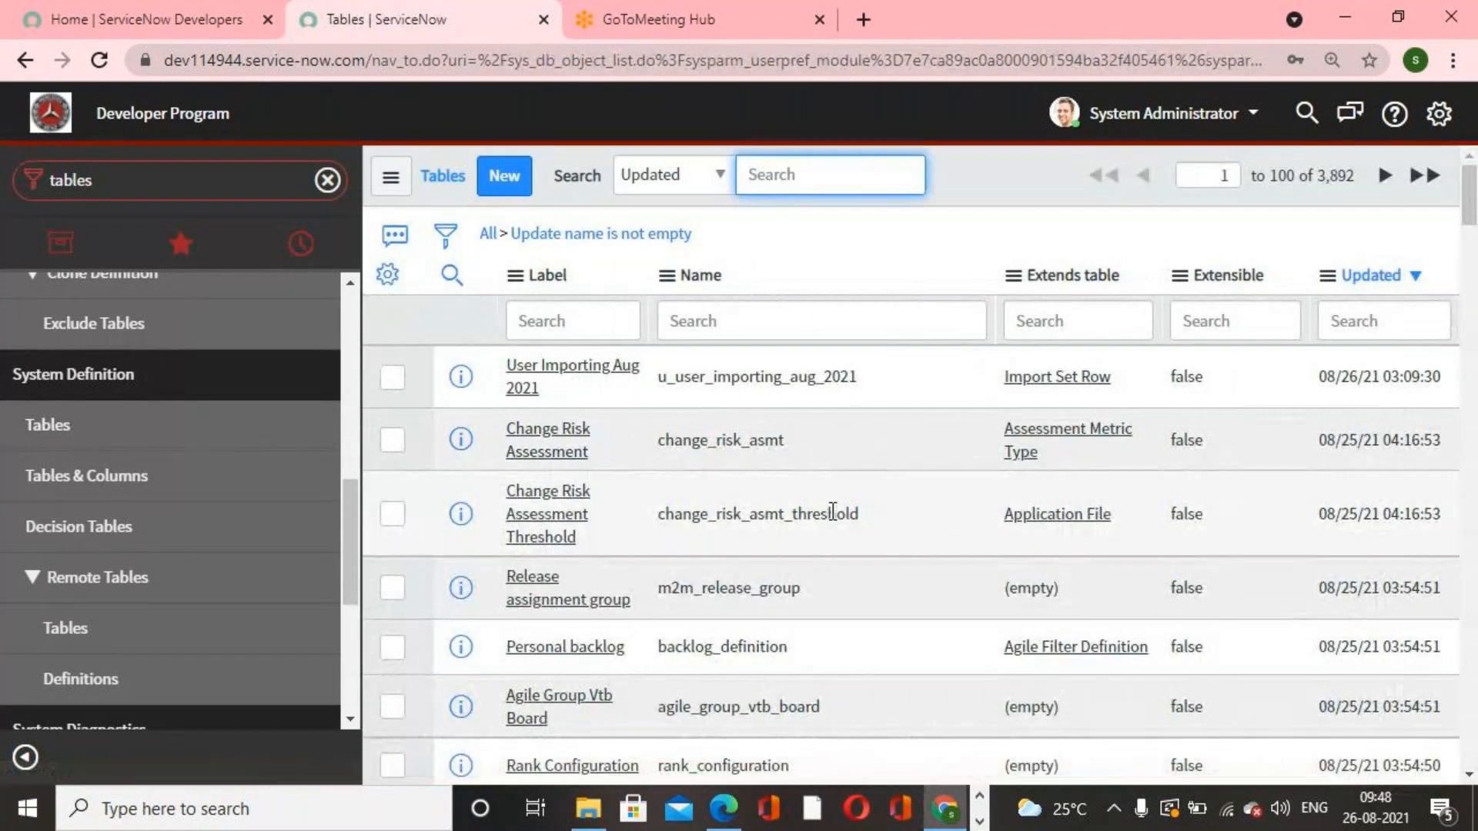
click(741, 321)
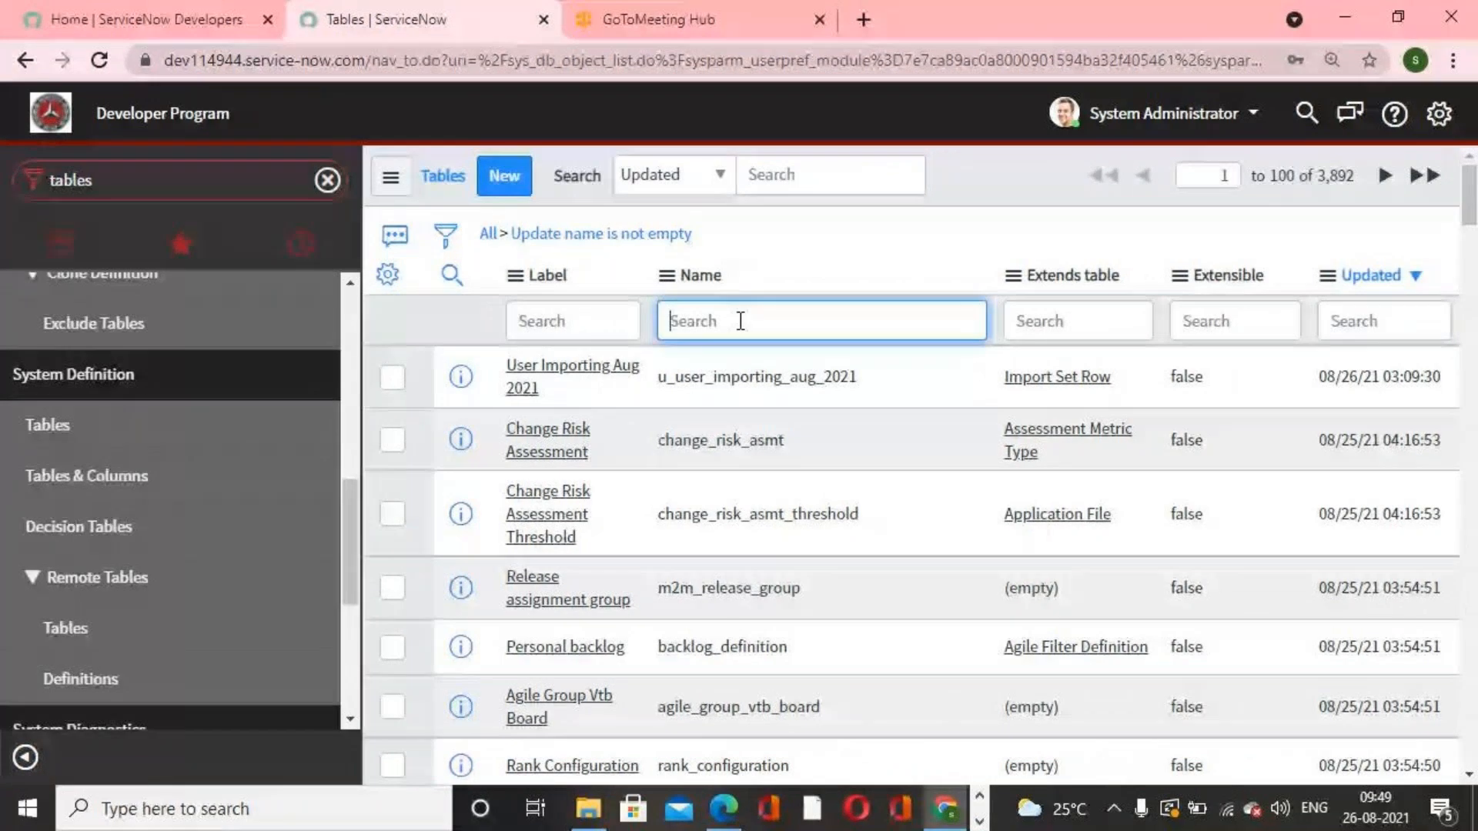
text(incident)
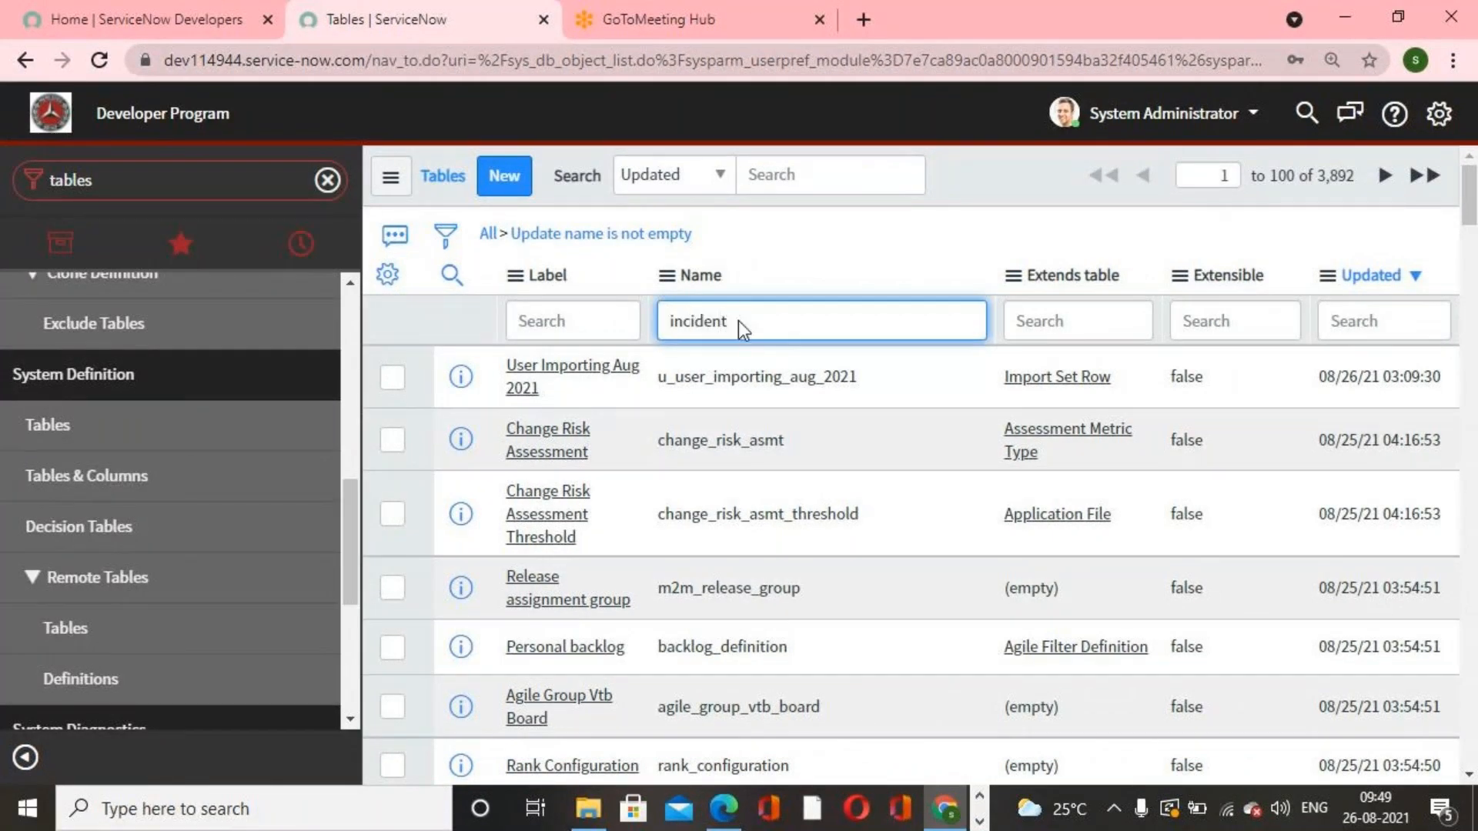
key(Return)
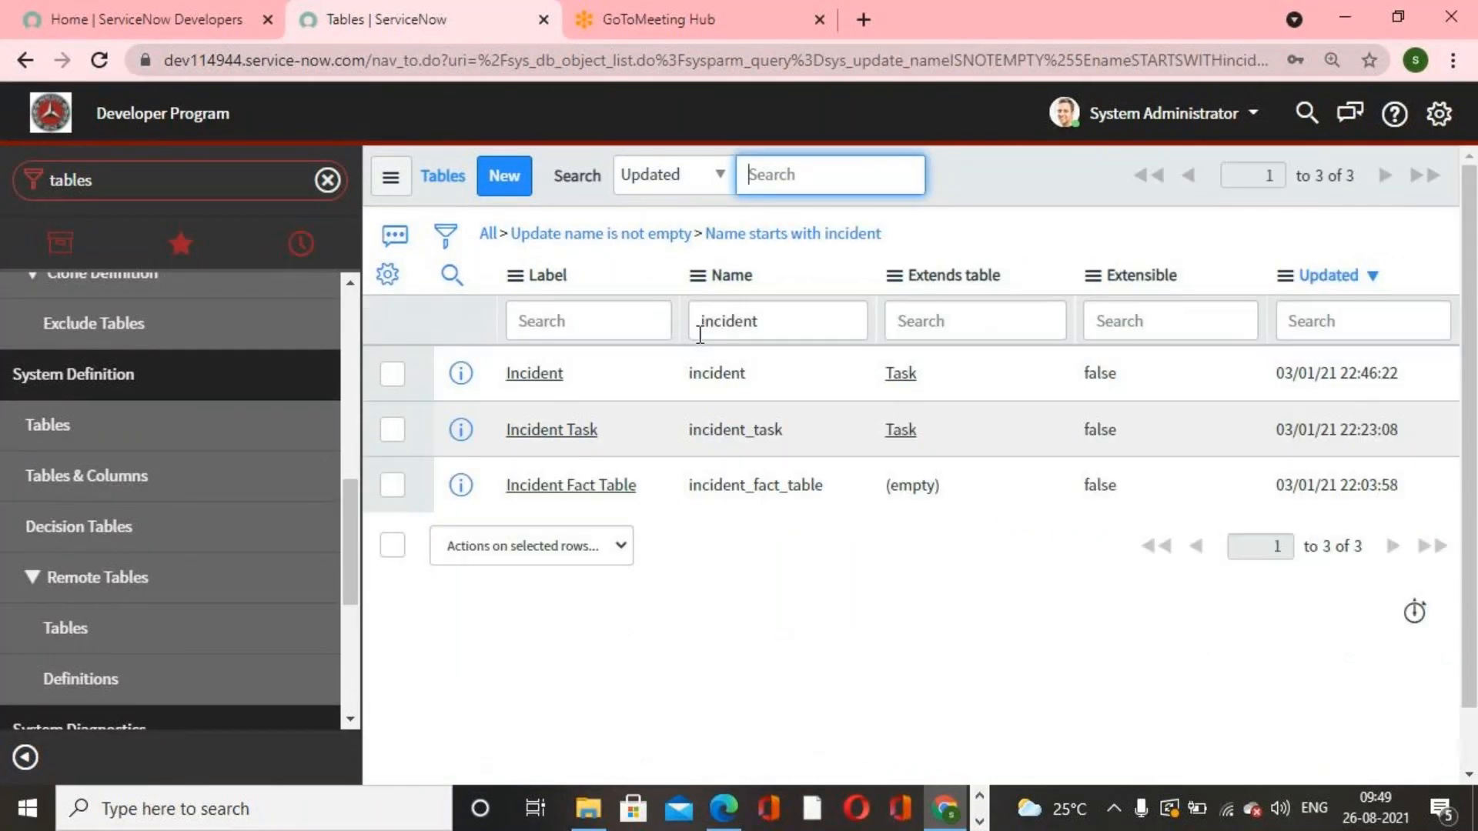
Step: Open the Incident table record to inspect it, then go back to the list
click(535, 383)
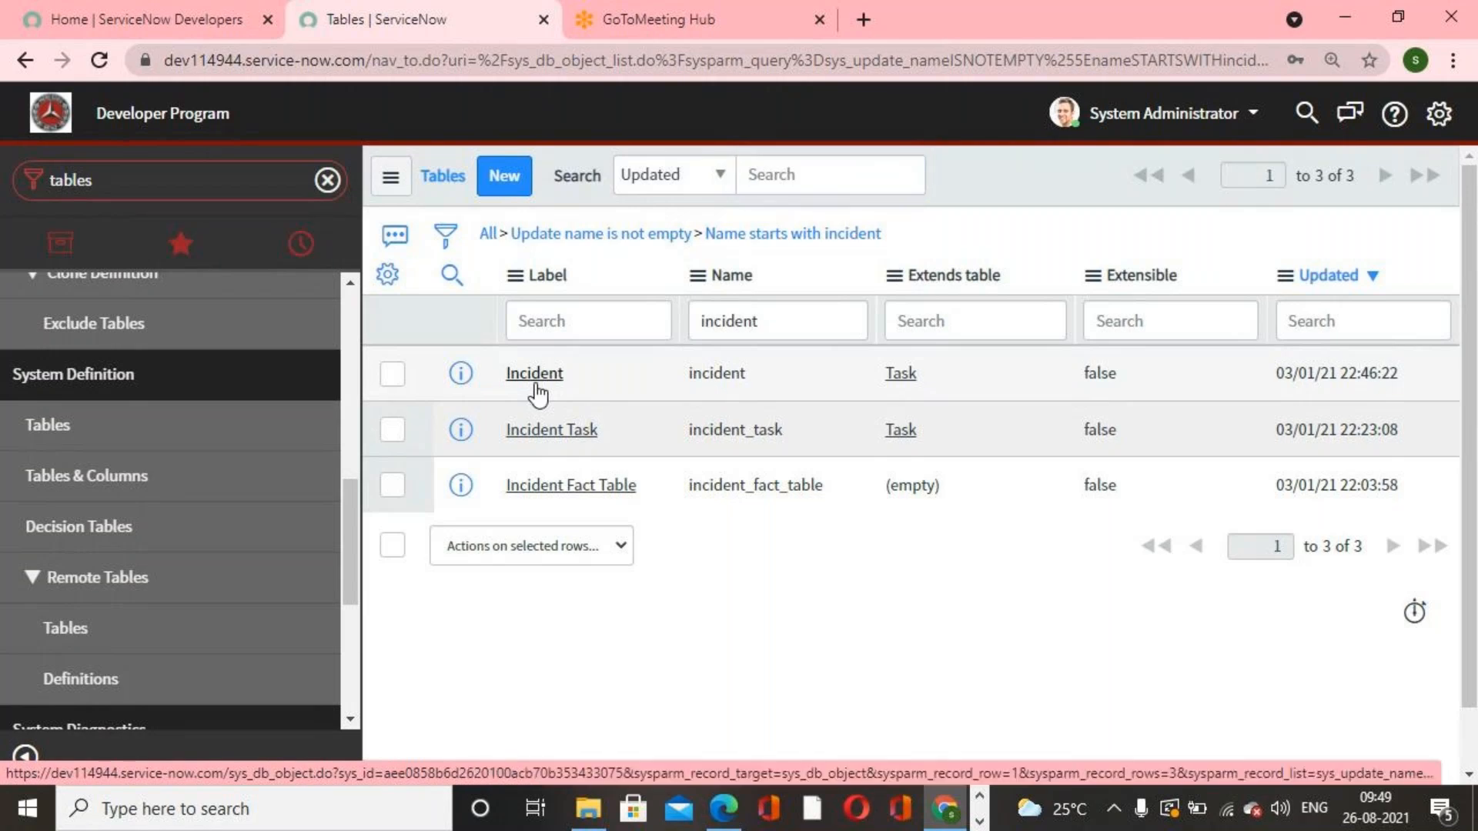
click(536, 385)
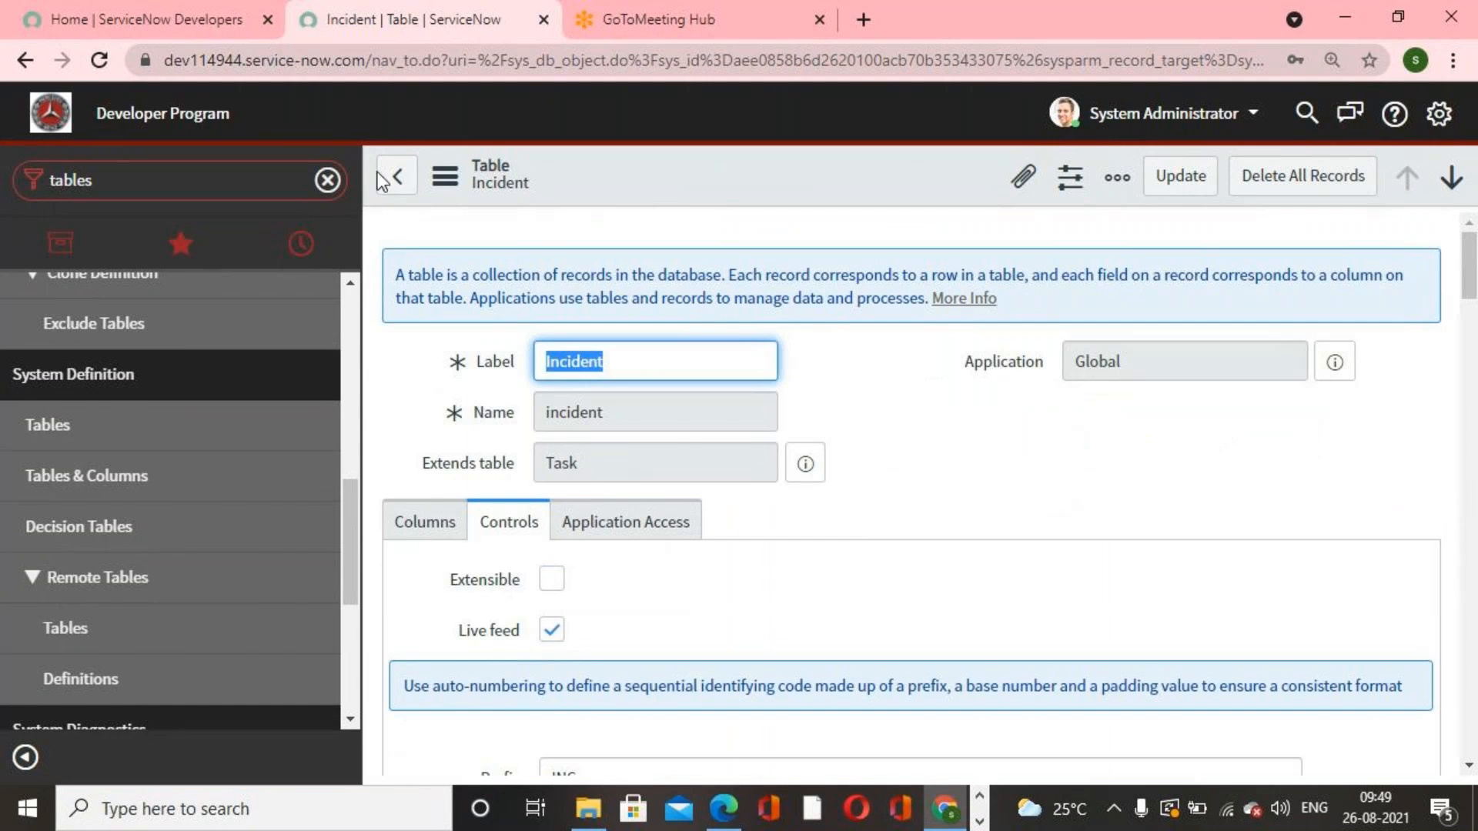
click(396, 185)
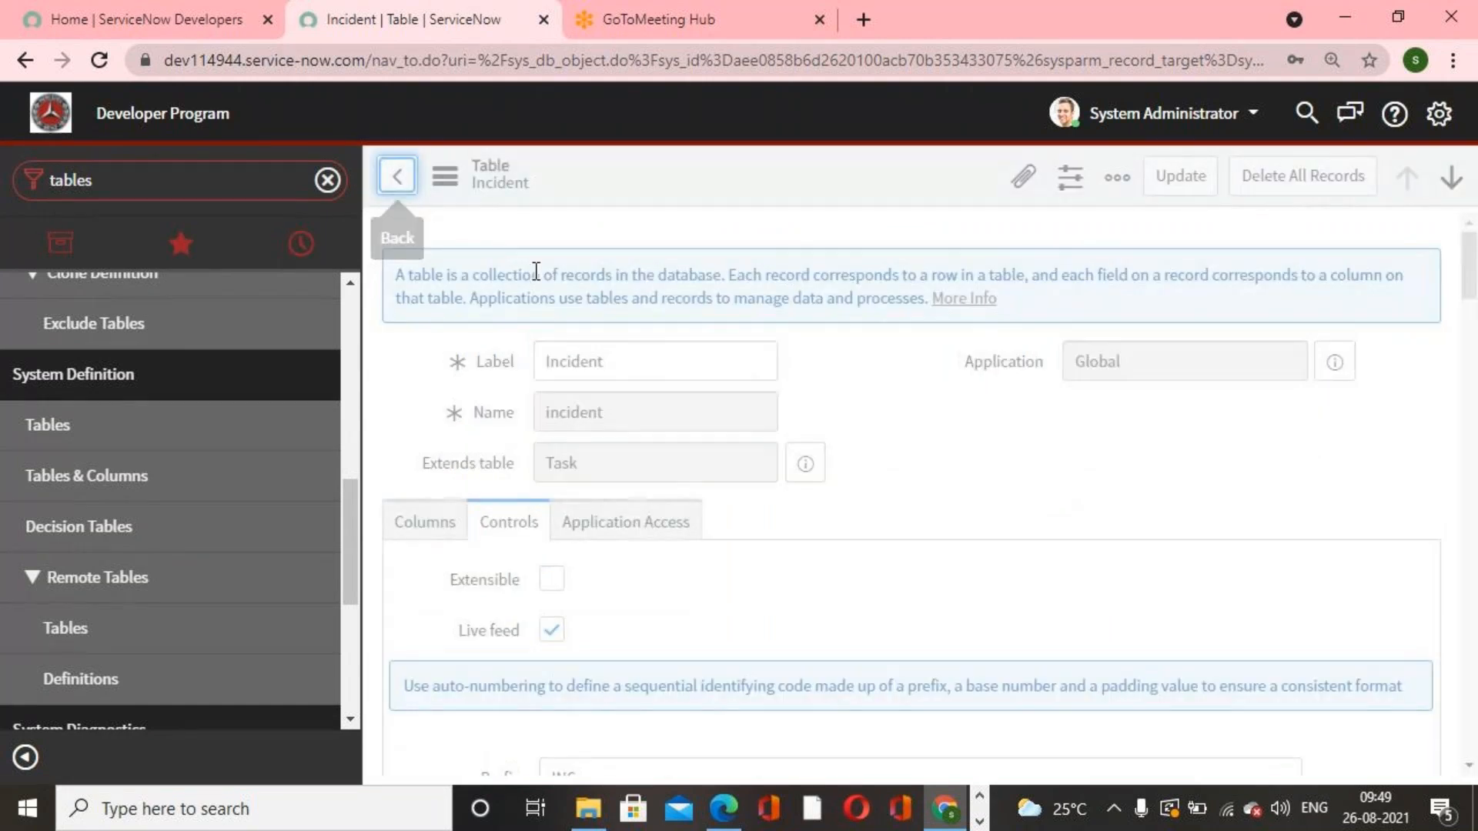
Step: Filter the Tables list to names starting with problem
click(561, 320)
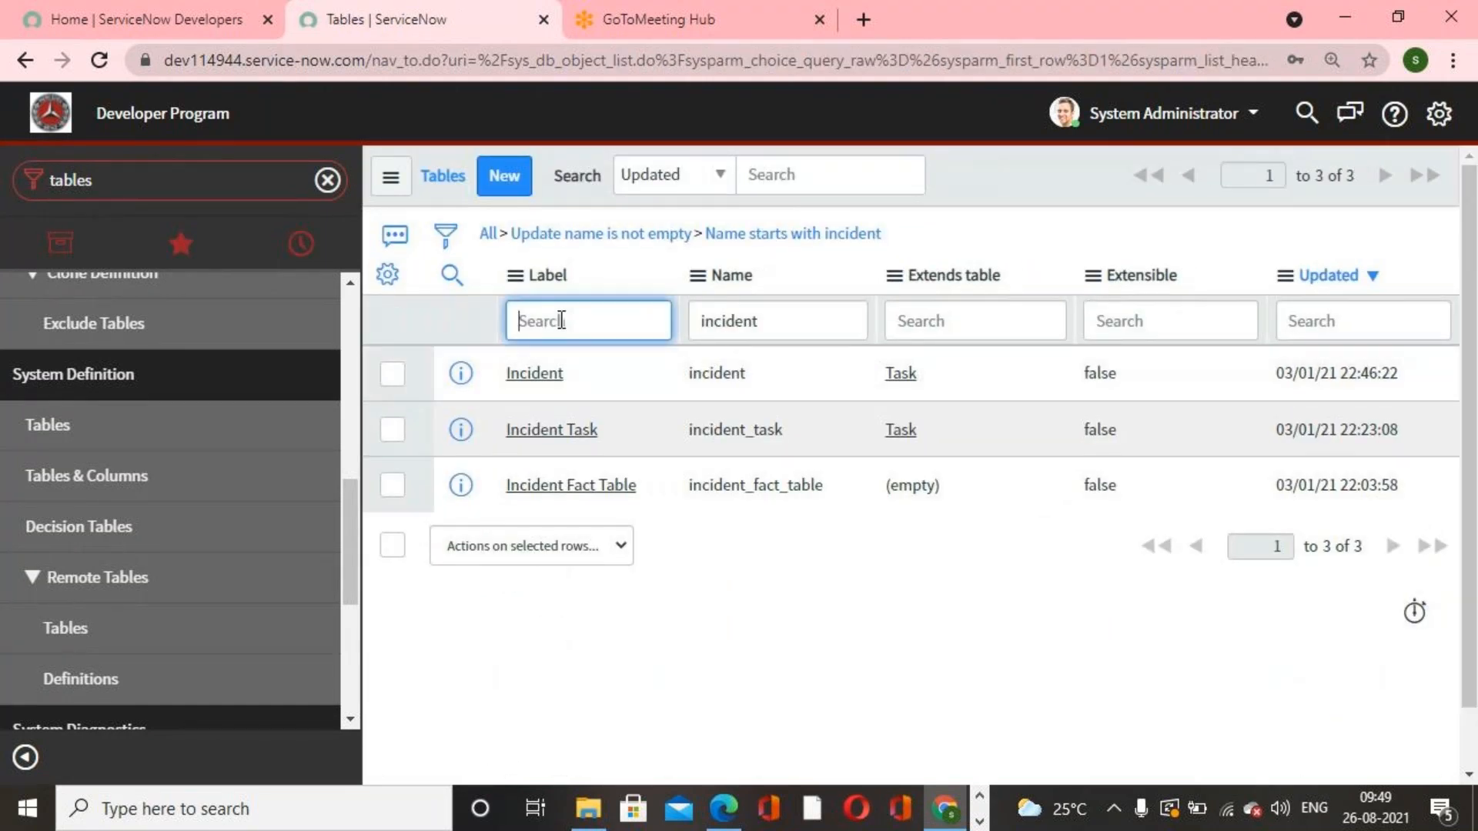
click(768, 320)
text(problem)
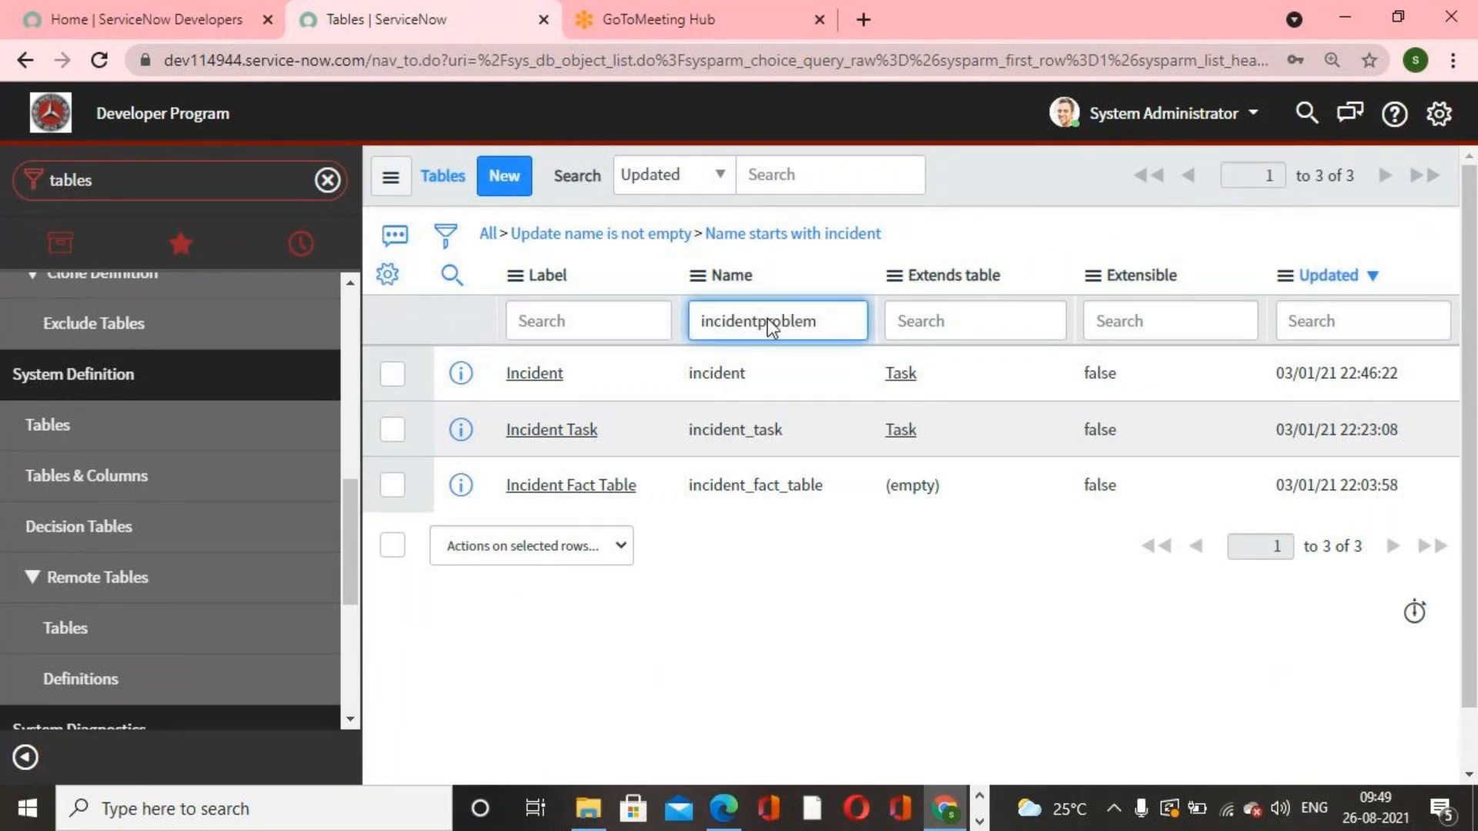
key(Return)
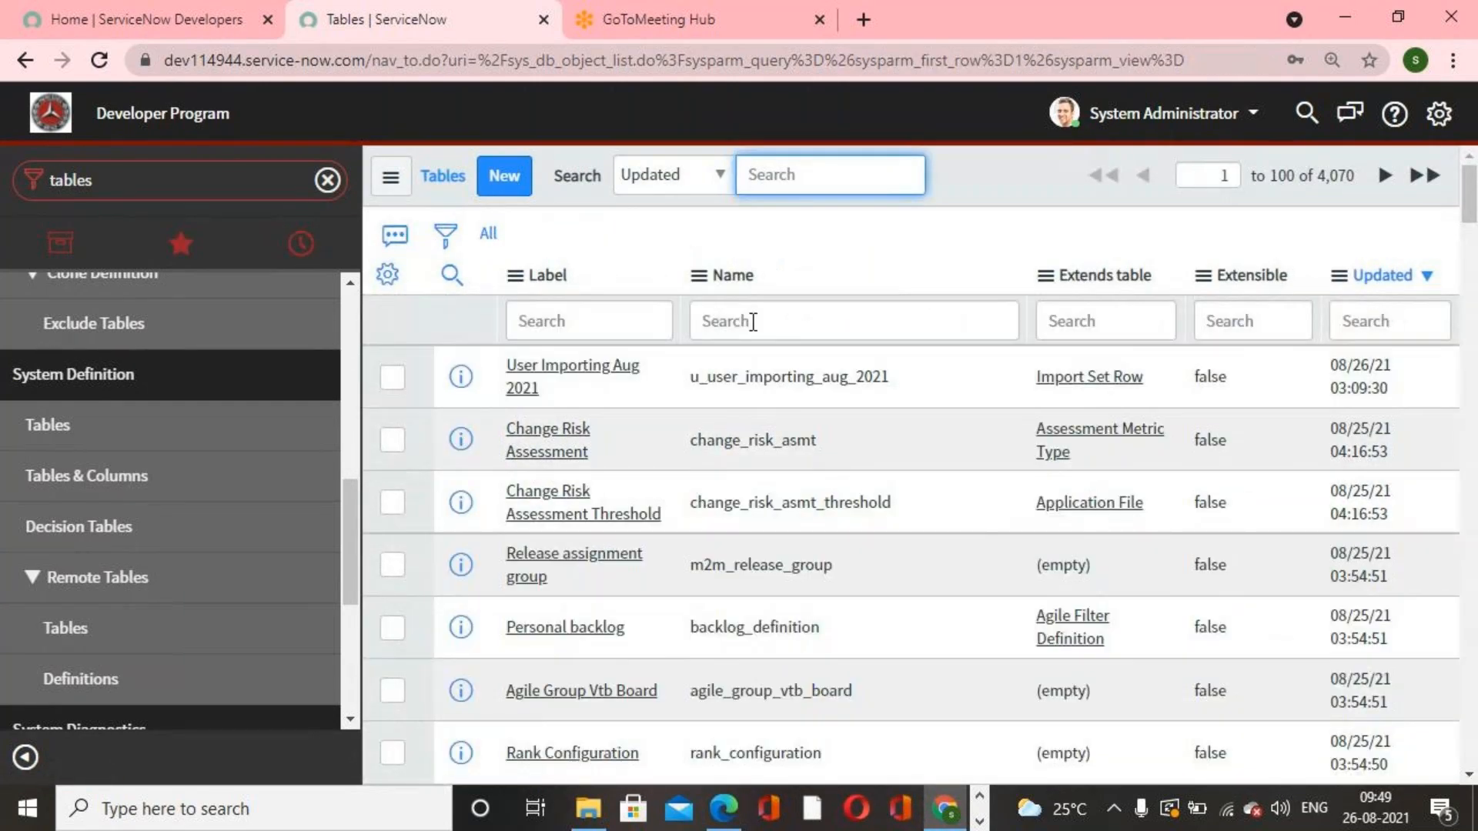
click(753, 322)
text(problem)
key(Return)
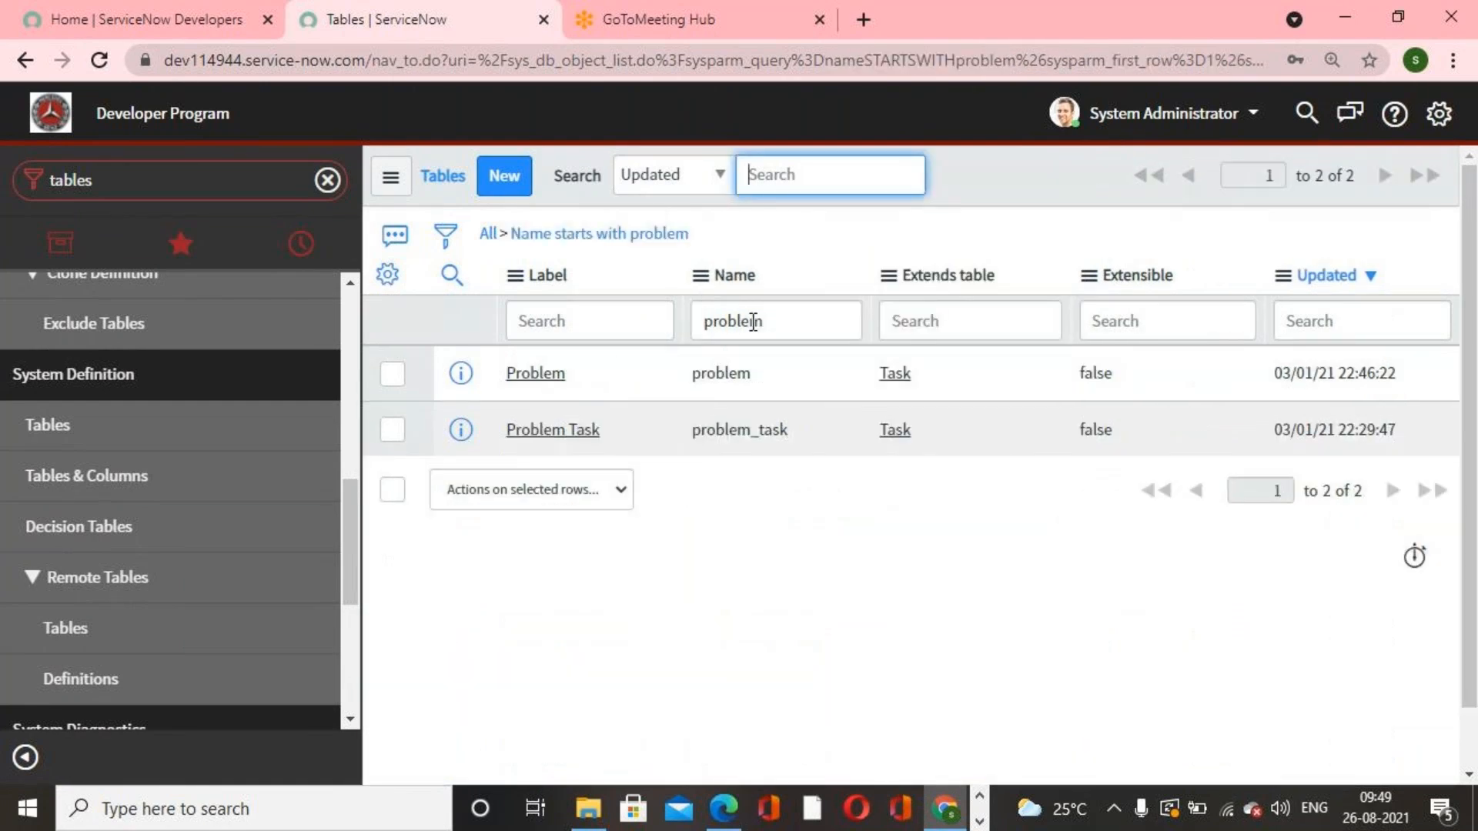
Step: Open the Problem table record, then go back to the list
click(538, 374)
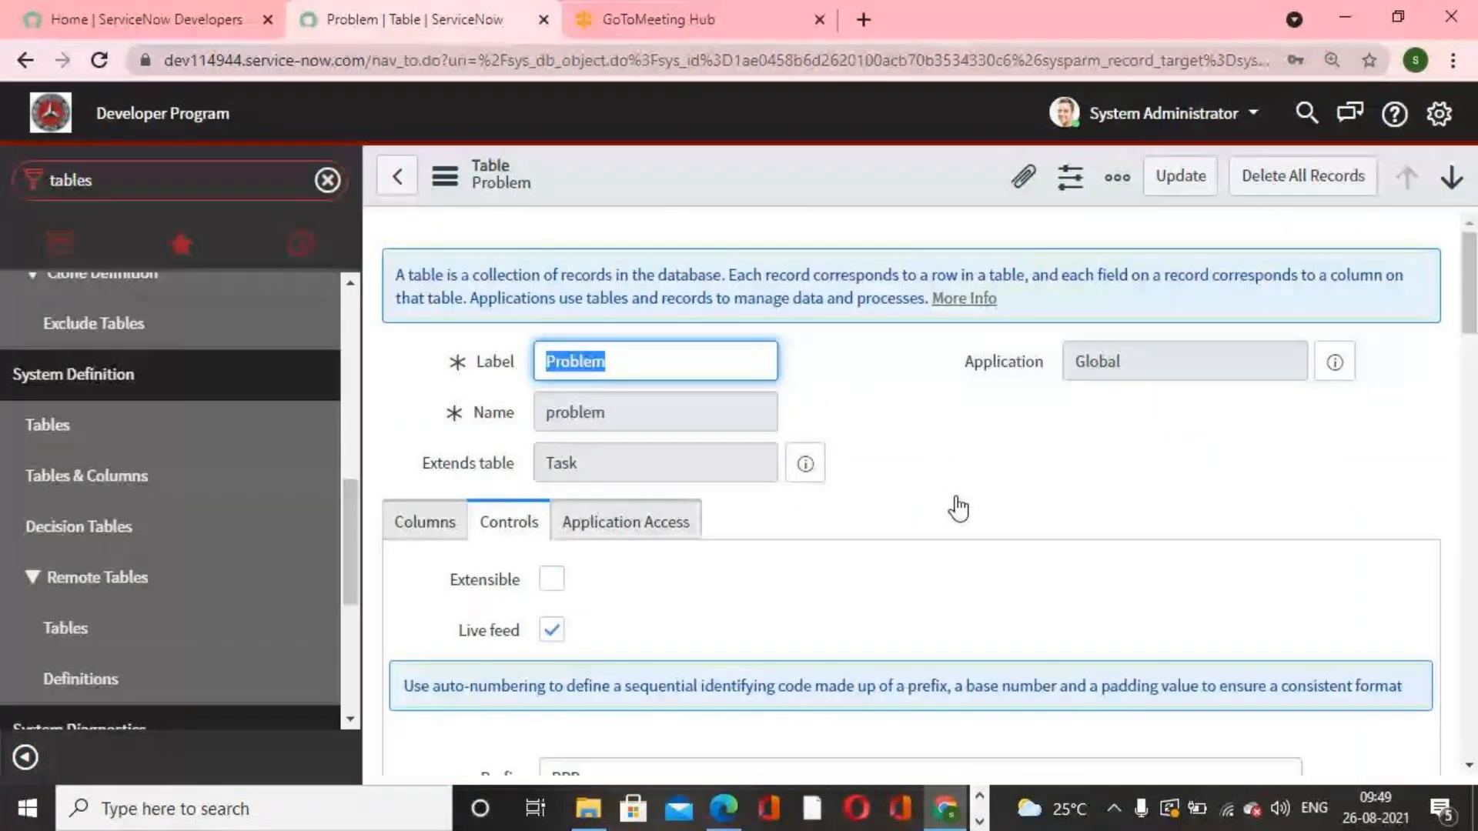
click(397, 177)
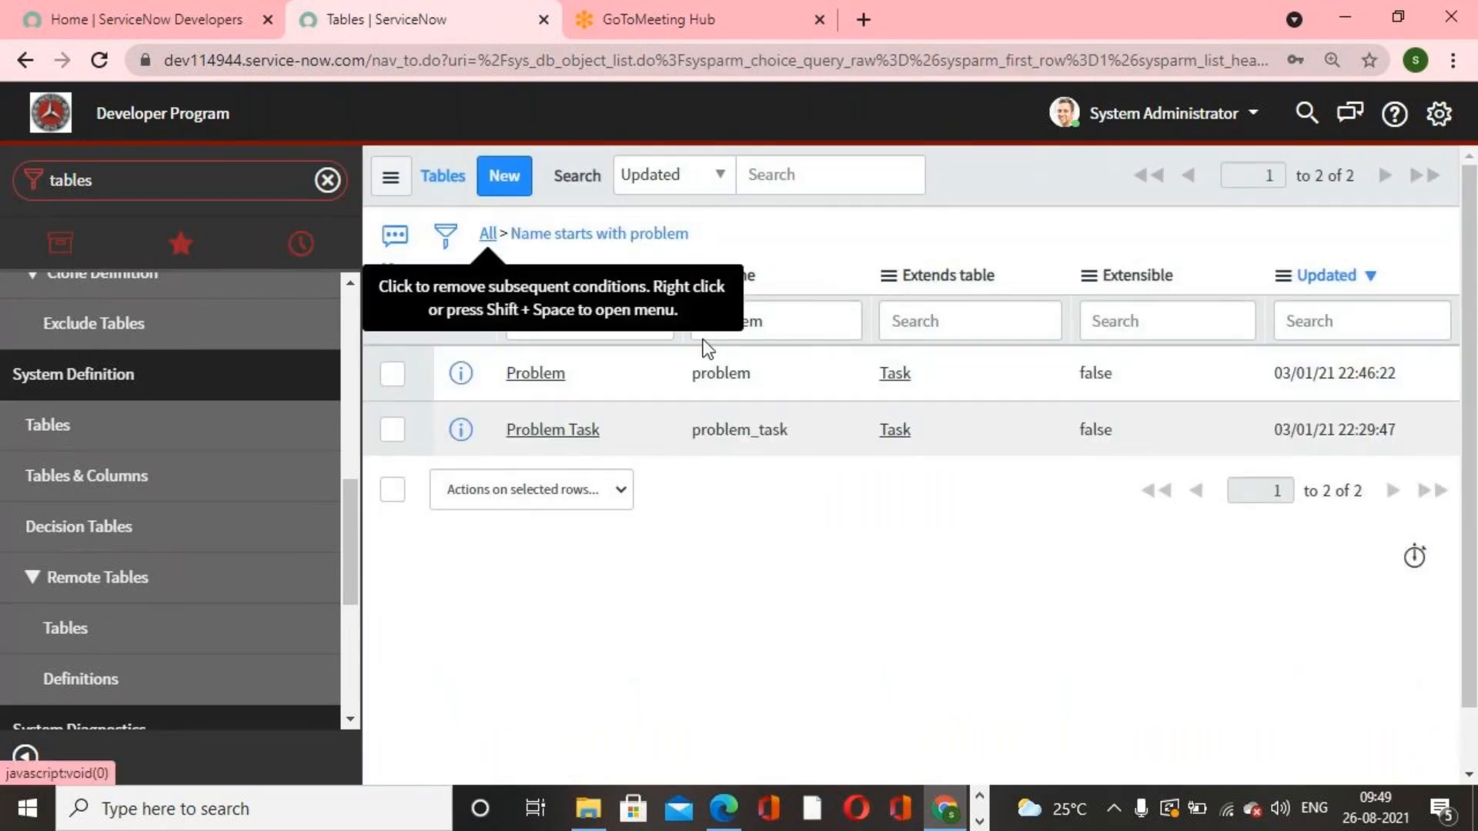
Step: Clear the filter, list tables whose names start with change, and open the Change Request table record
click(493, 235)
click(805, 312)
text(change)
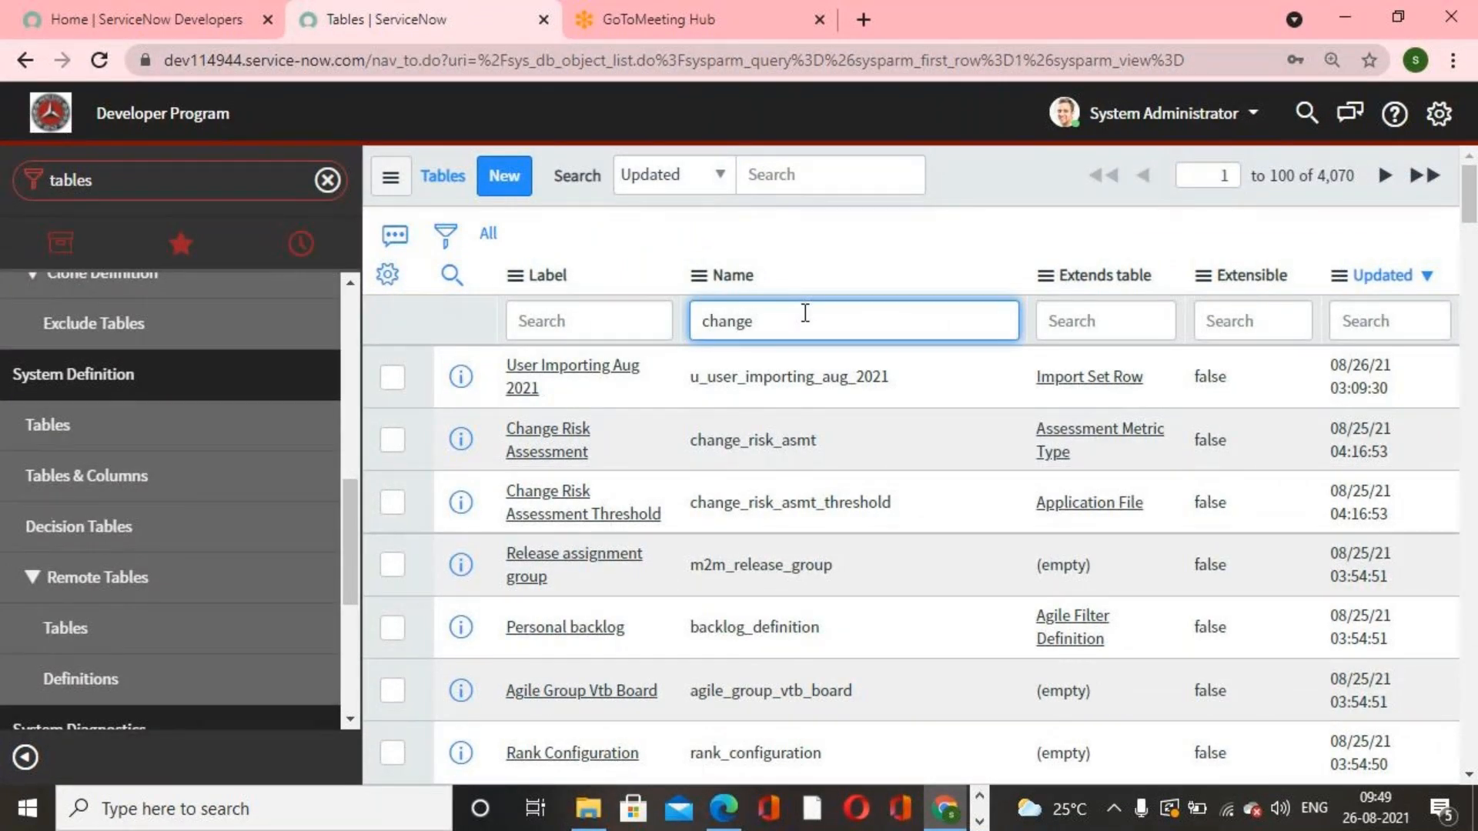
key(Return)
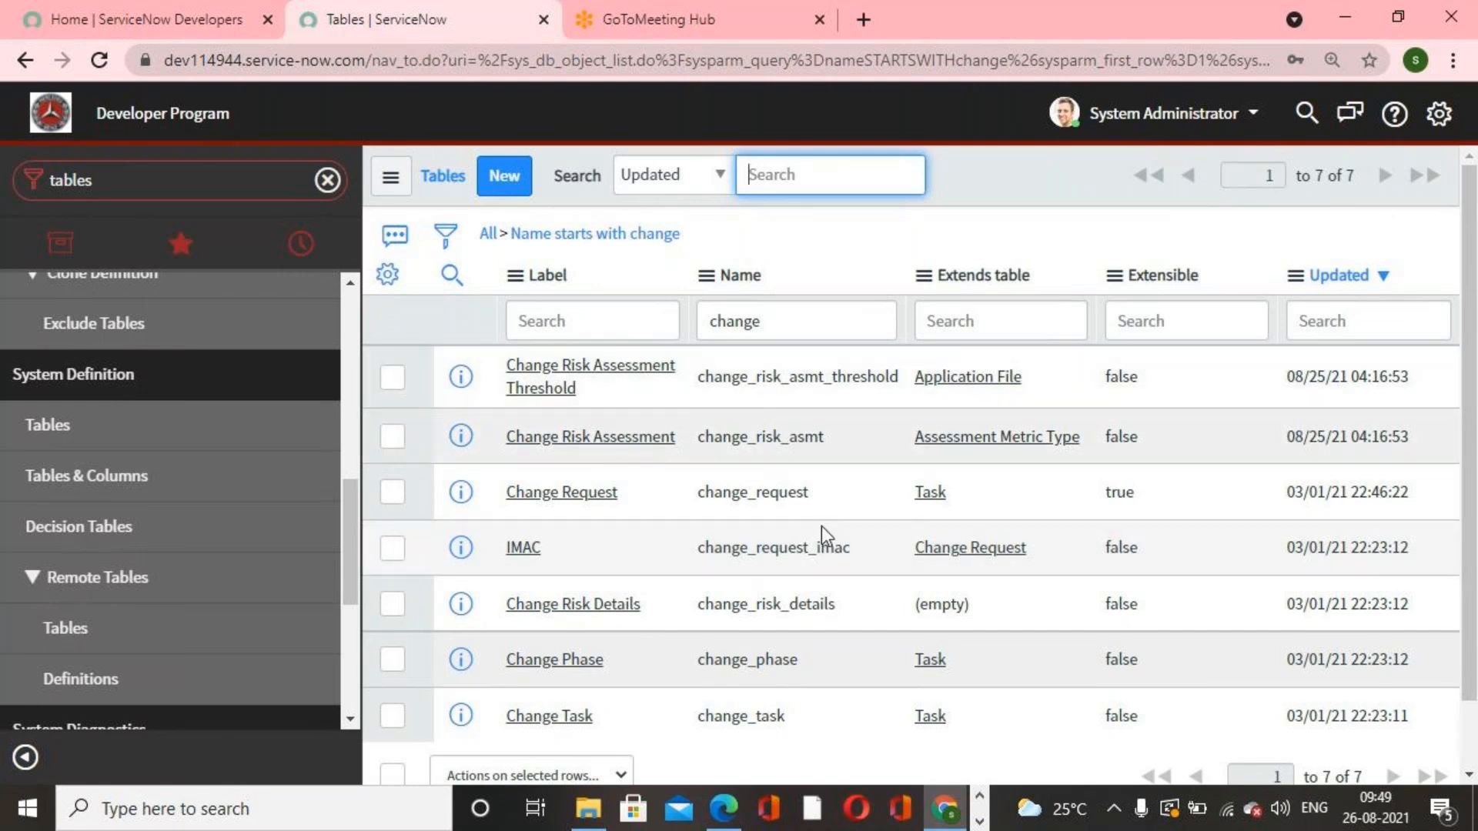
scroll(750, 695, down, 1)
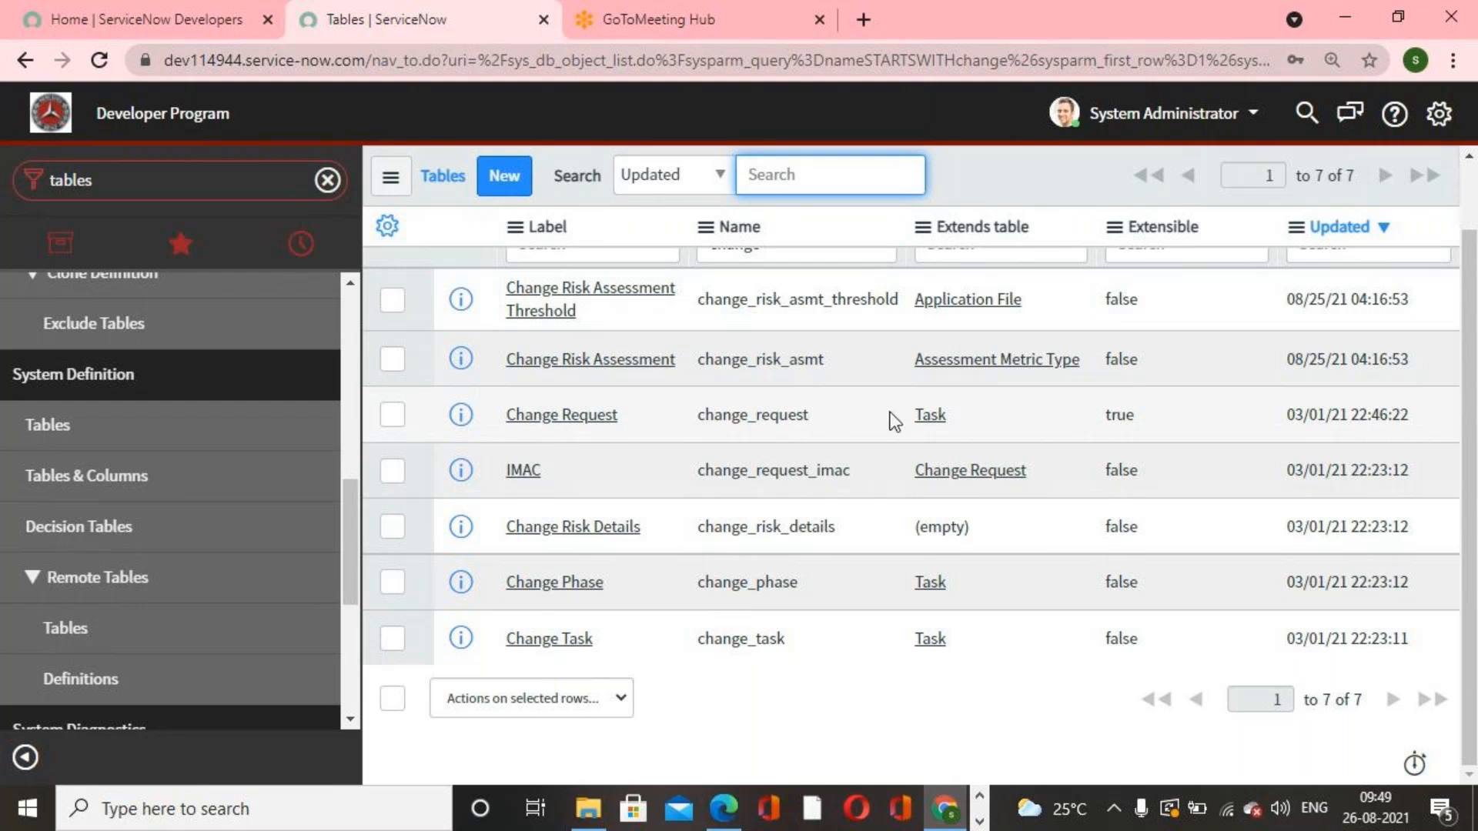
click(604, 416)
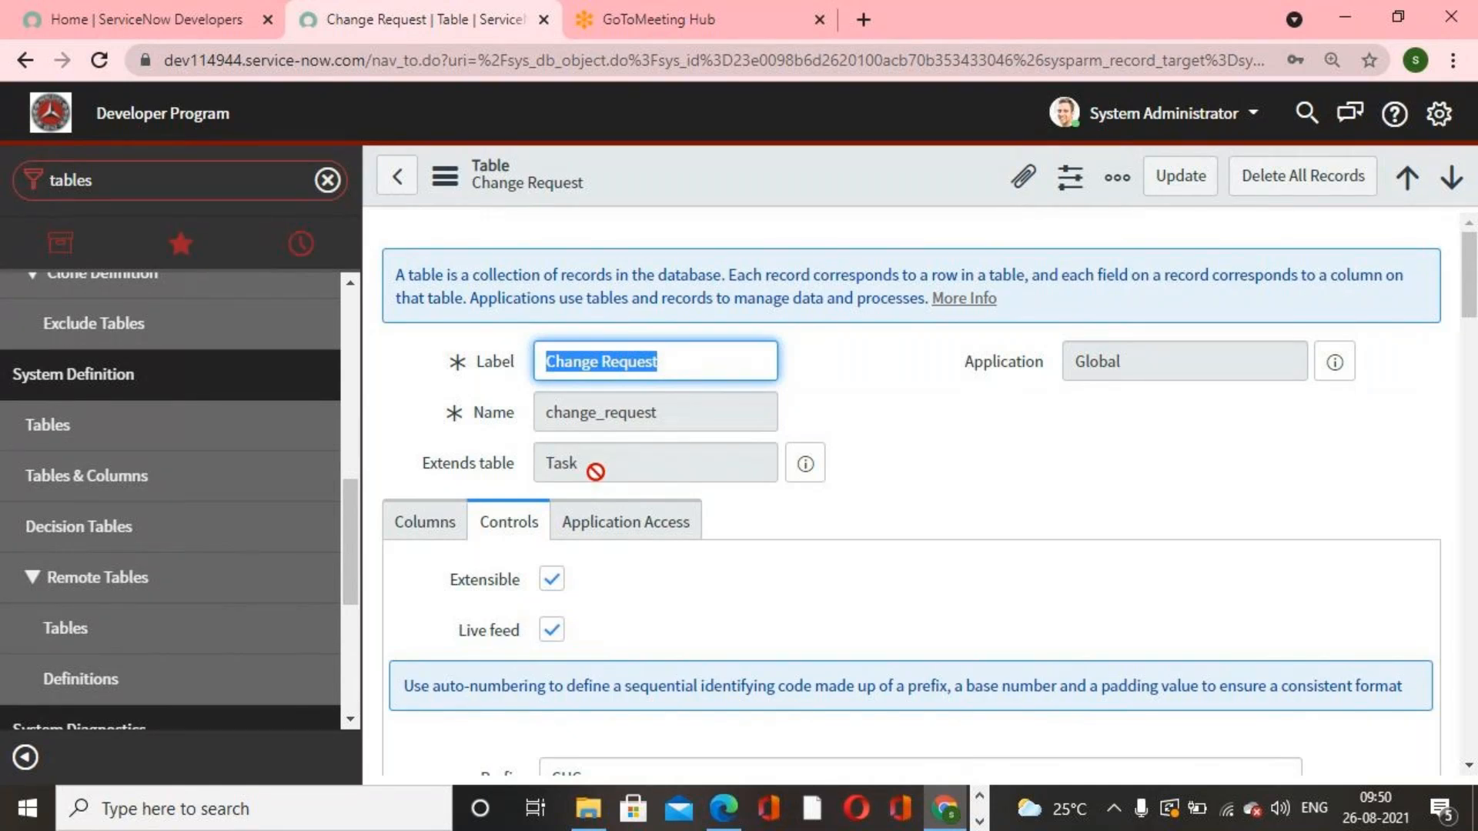
Step: Filter the navigator for tables and open the Tables list
click(188, 181)
key(BackSpace)
text(tables)
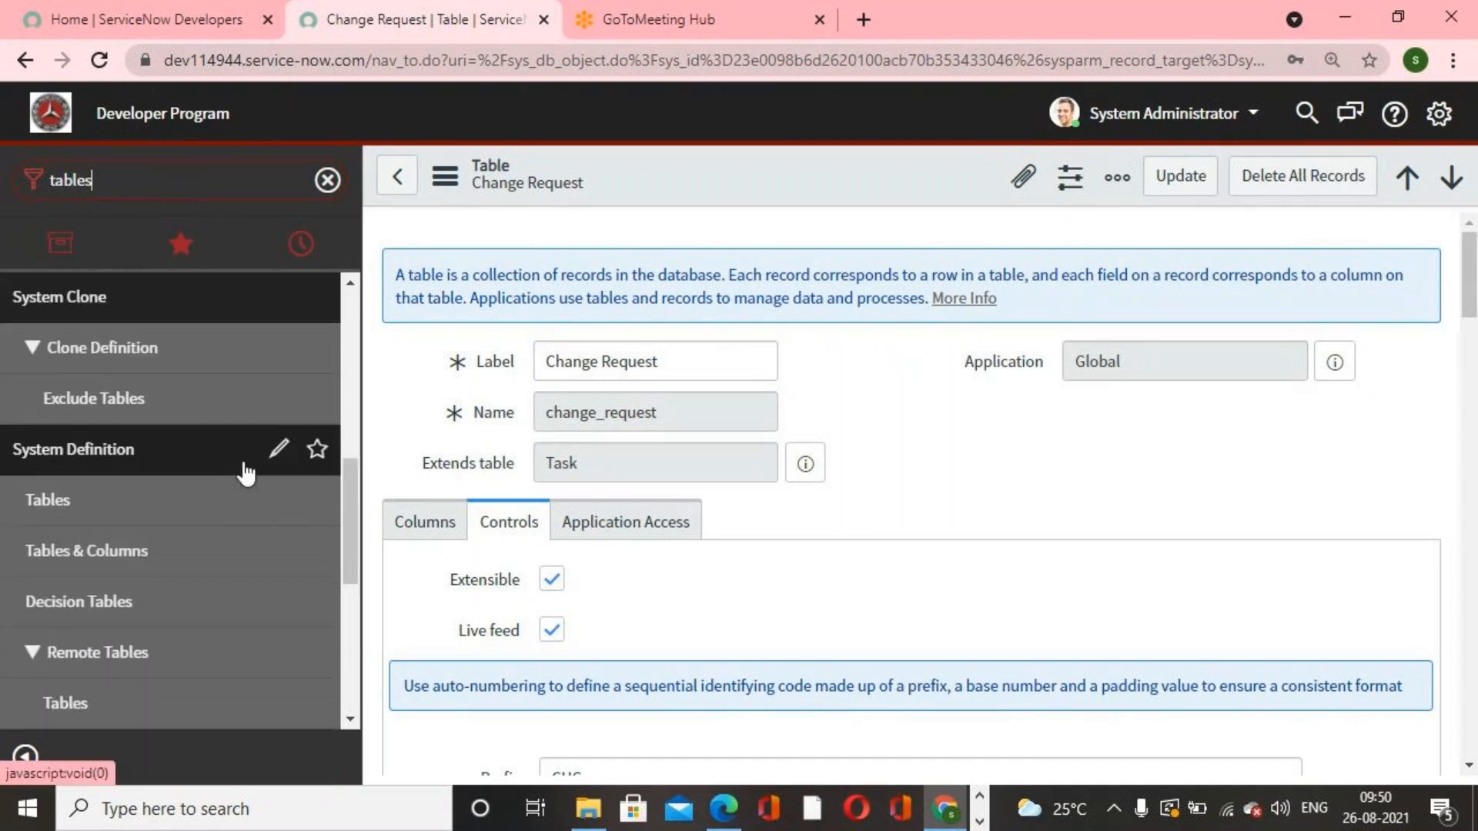
click(100, 505)
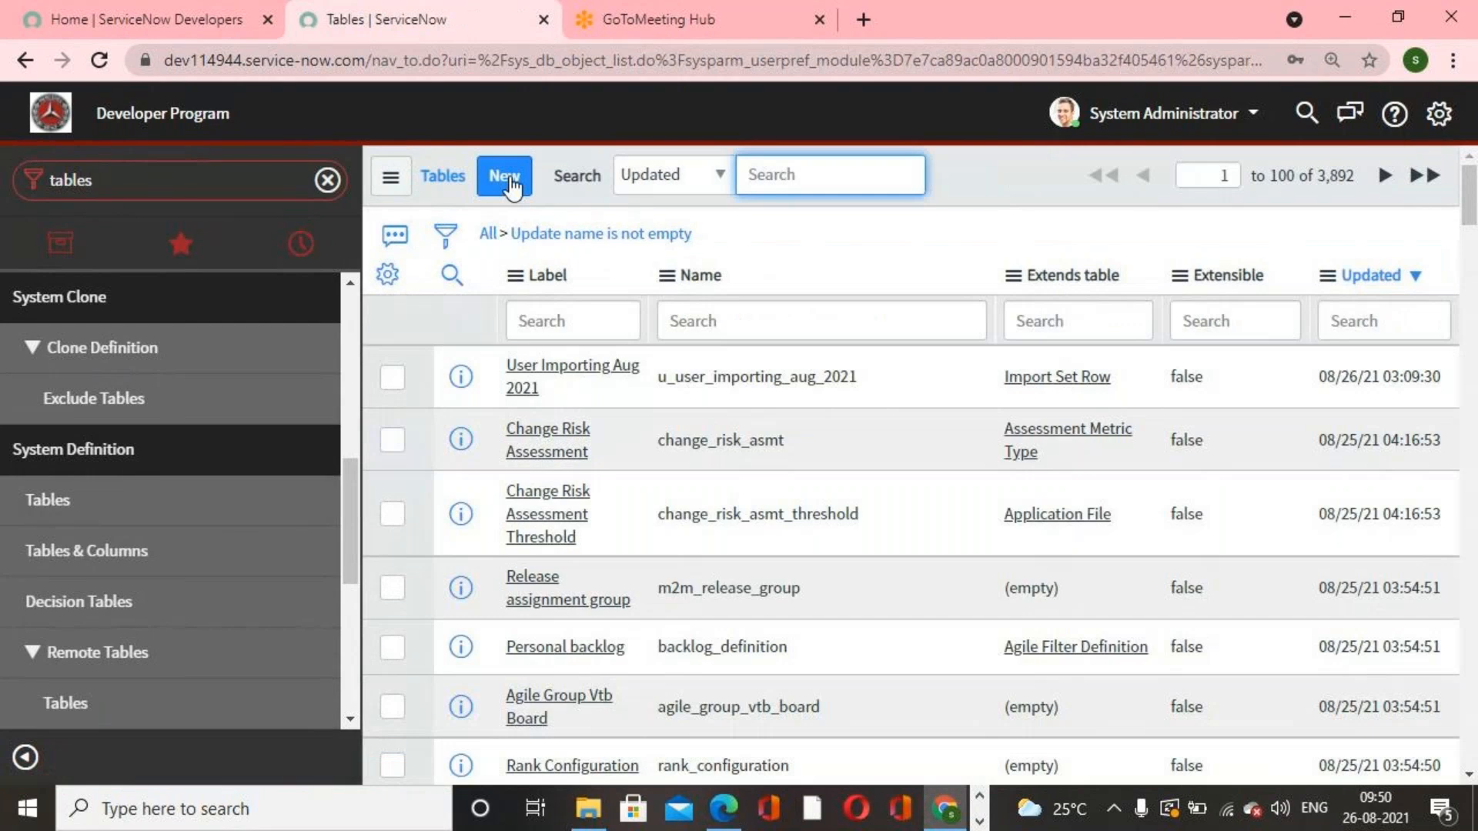
Step: Start a new table record and enter the label dettifoss IT
click(504, 175)
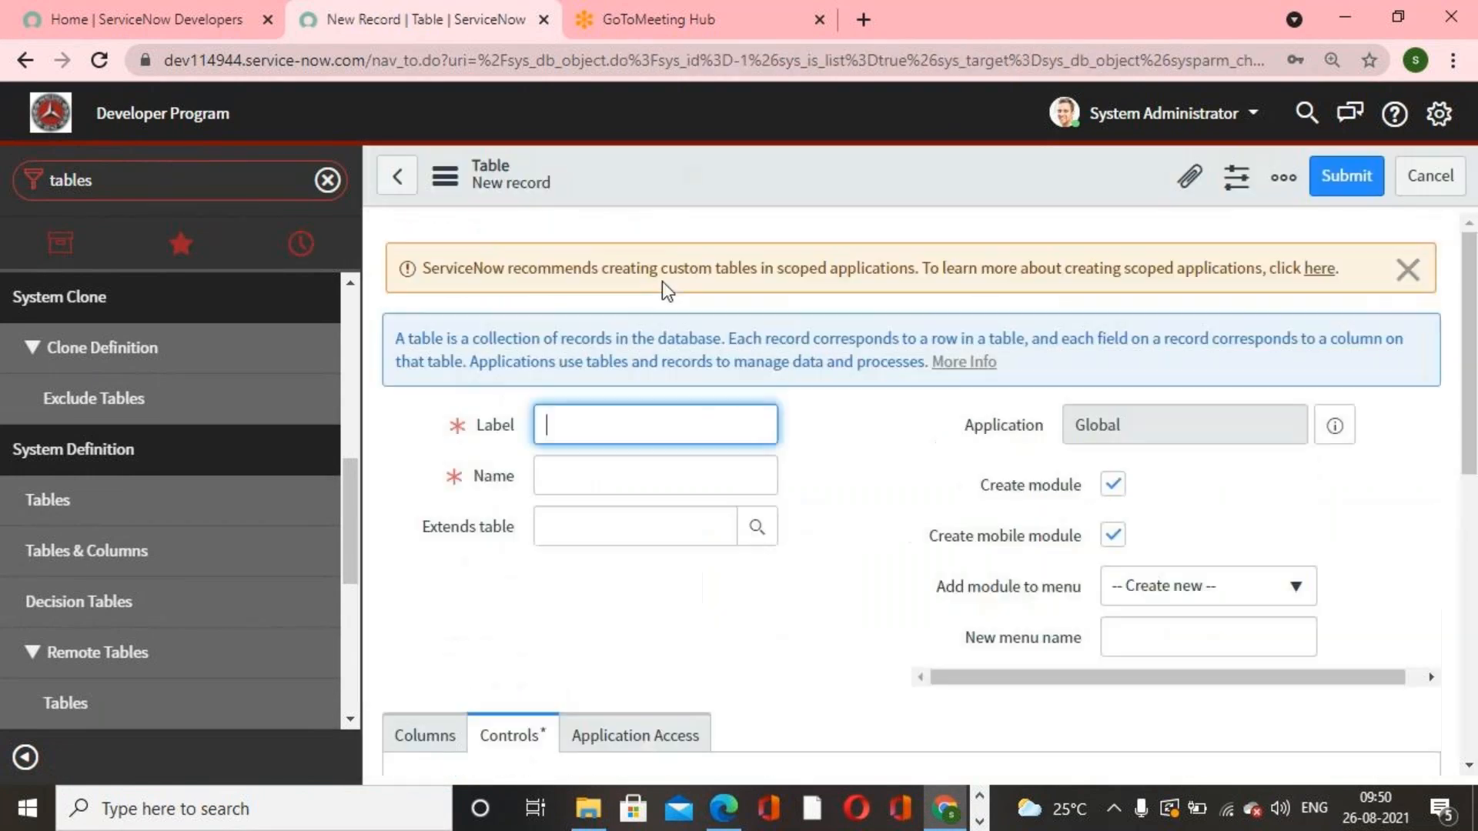
text(de)
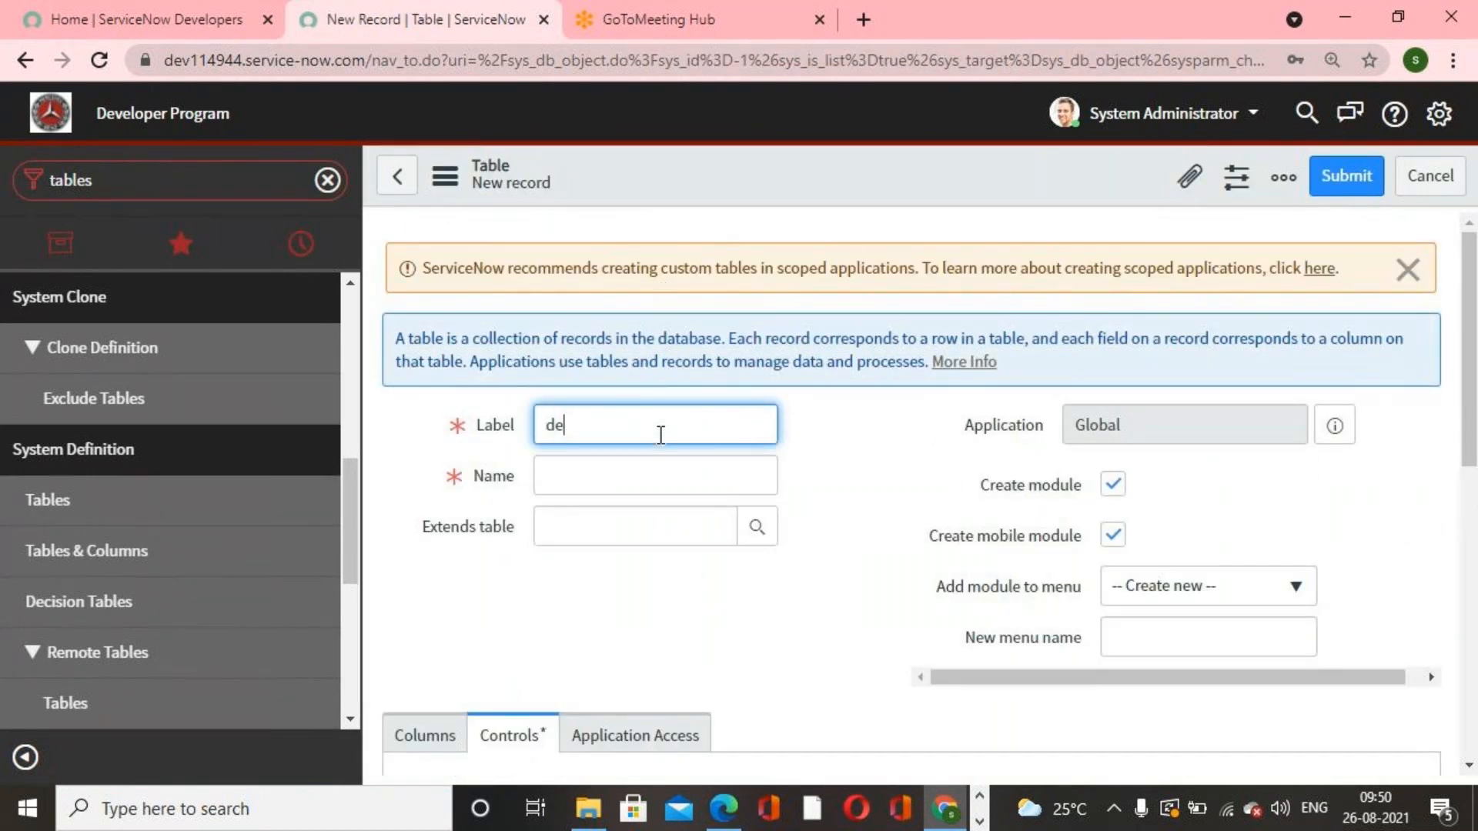
text(ttifoss IT)
click(857, 564)
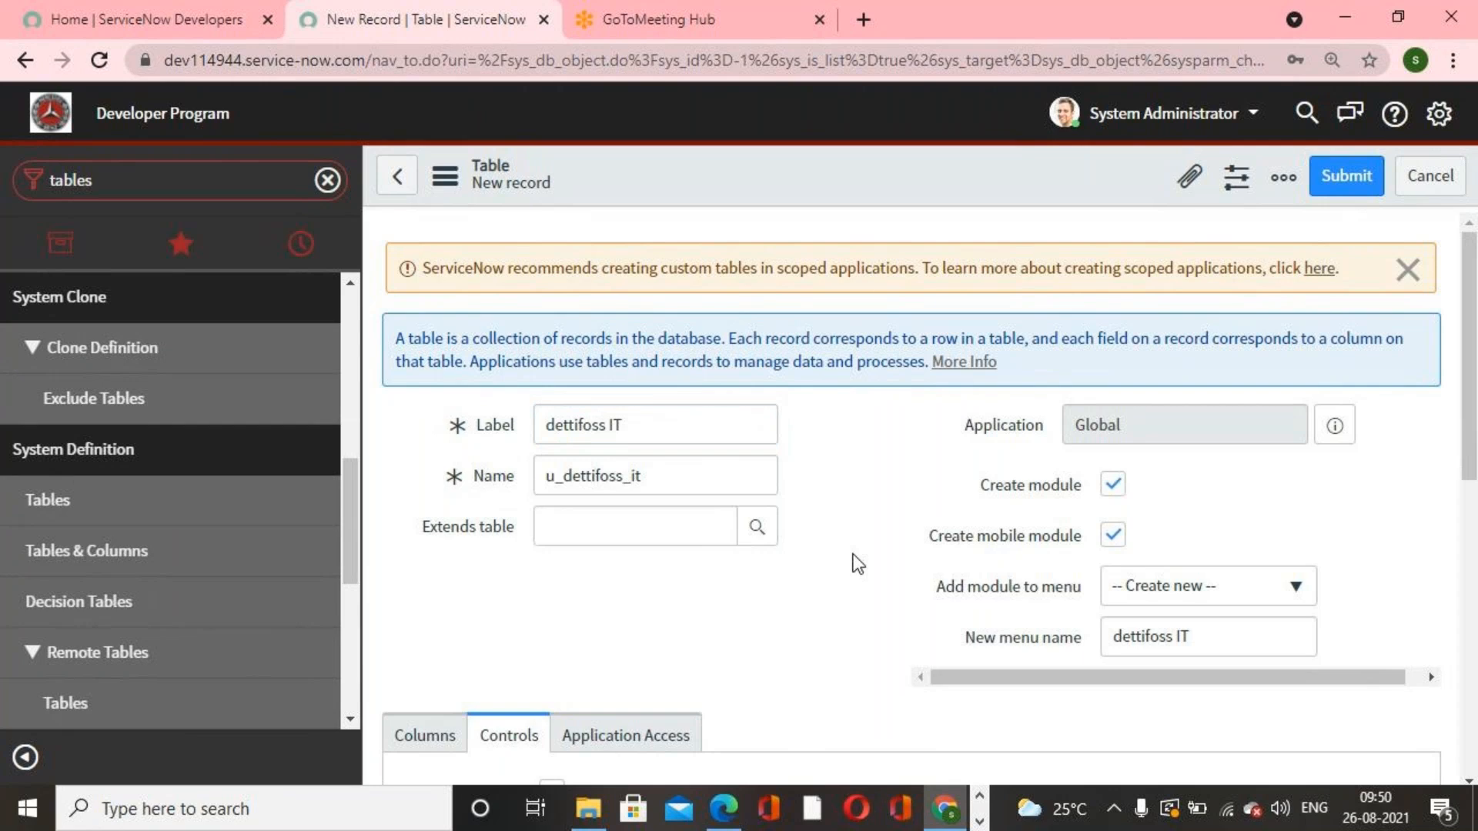
Step: Dismiss the scoped-application notice and save the new dettifoss IT table without an extended table
click(639, 523)
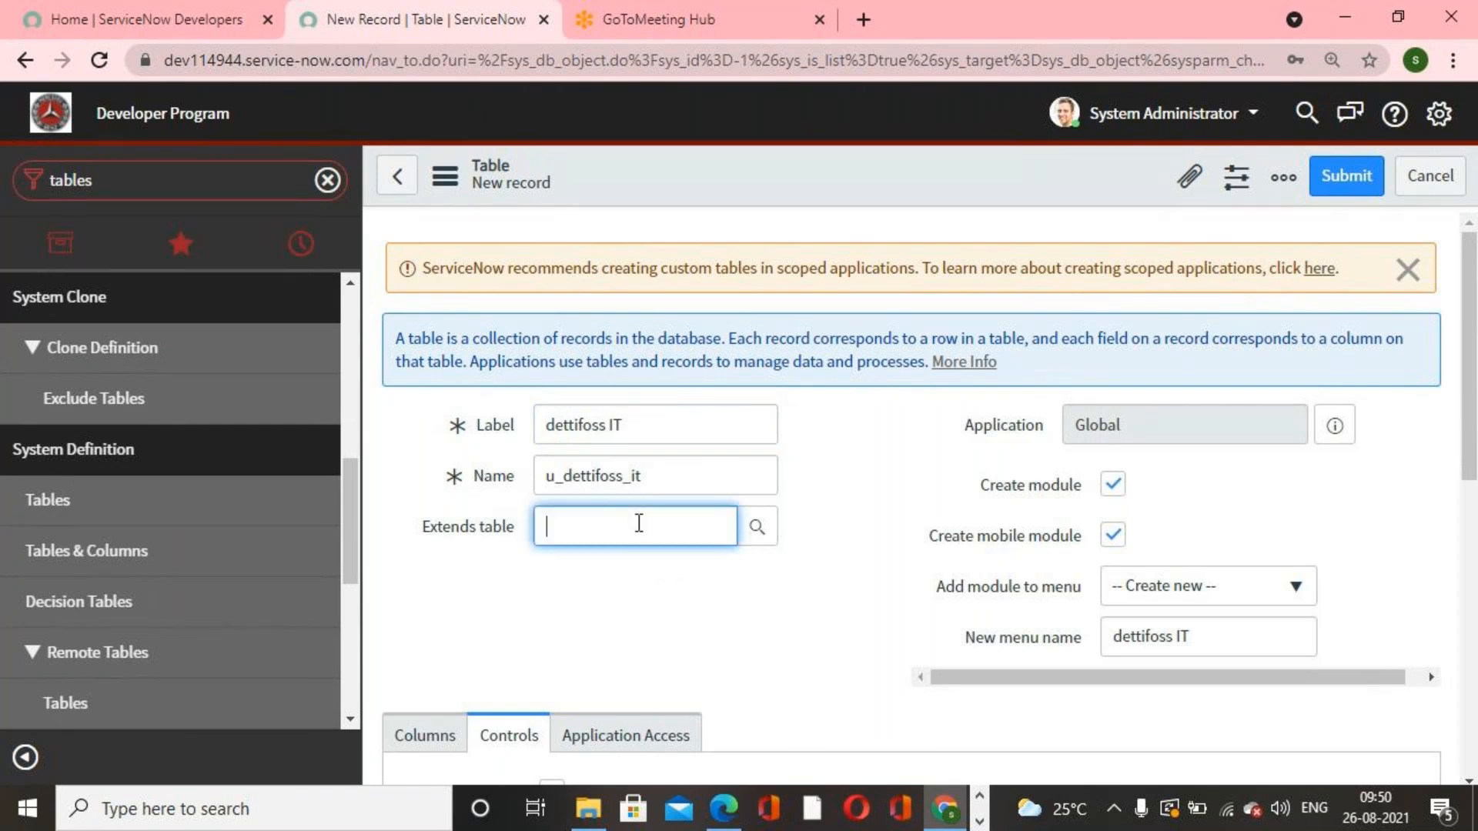
click(1409, 270)
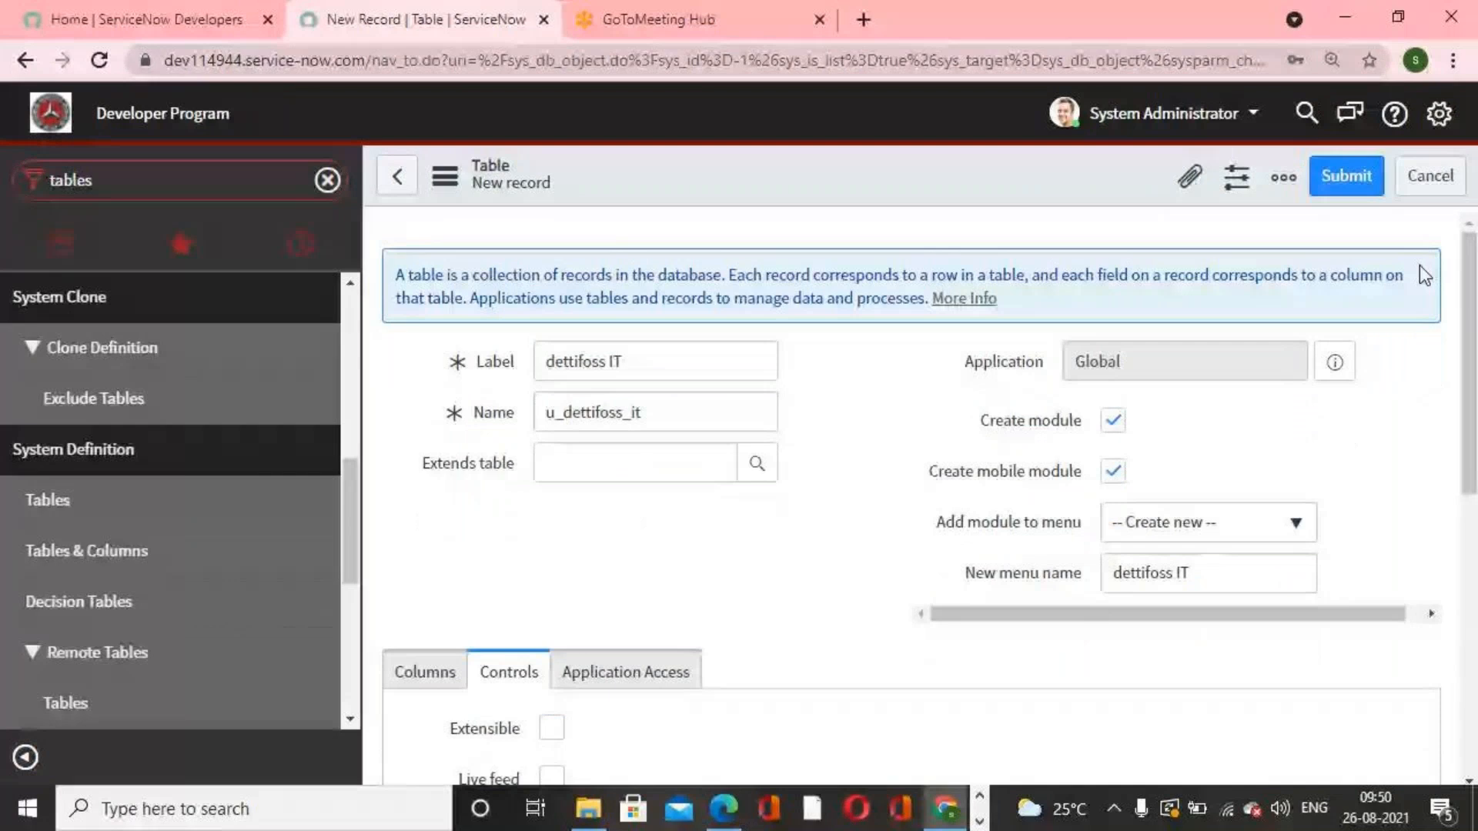
right_click(999, 168)
click(1065, 191)
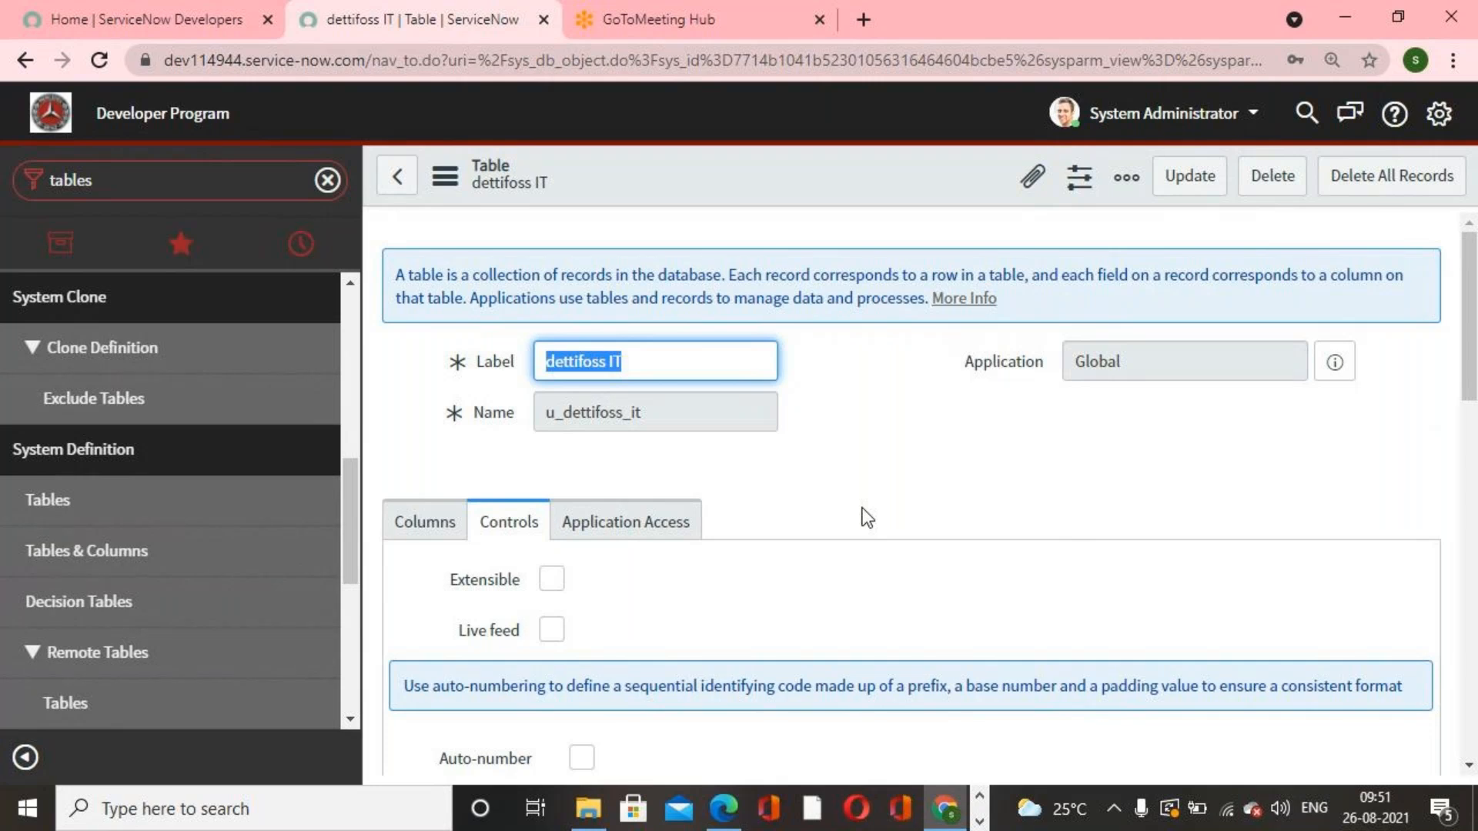
Step: Filter the navigator for inc and open a new Incident form to look over its fields
click(155, 187)
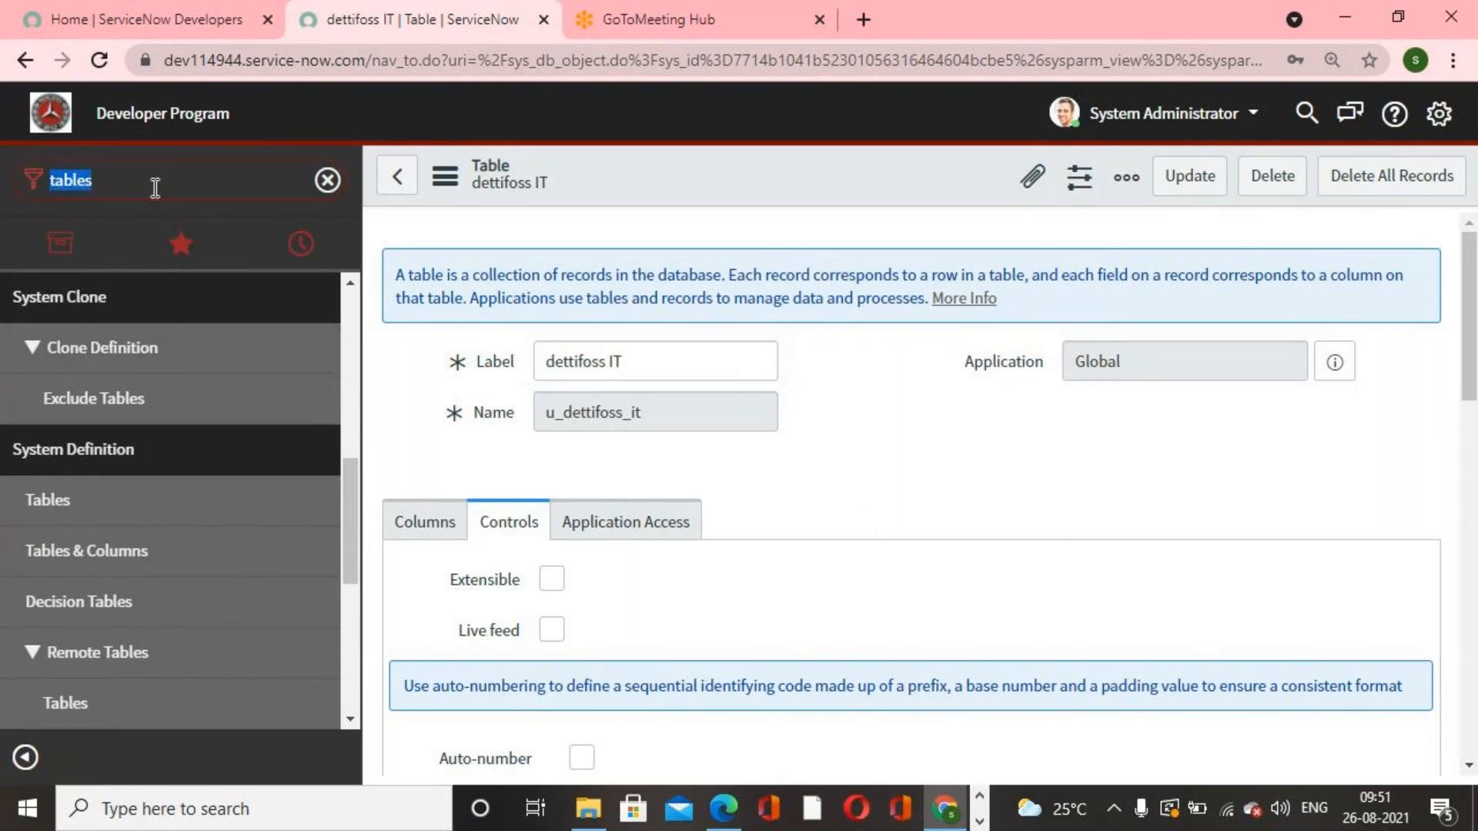
text(inc)
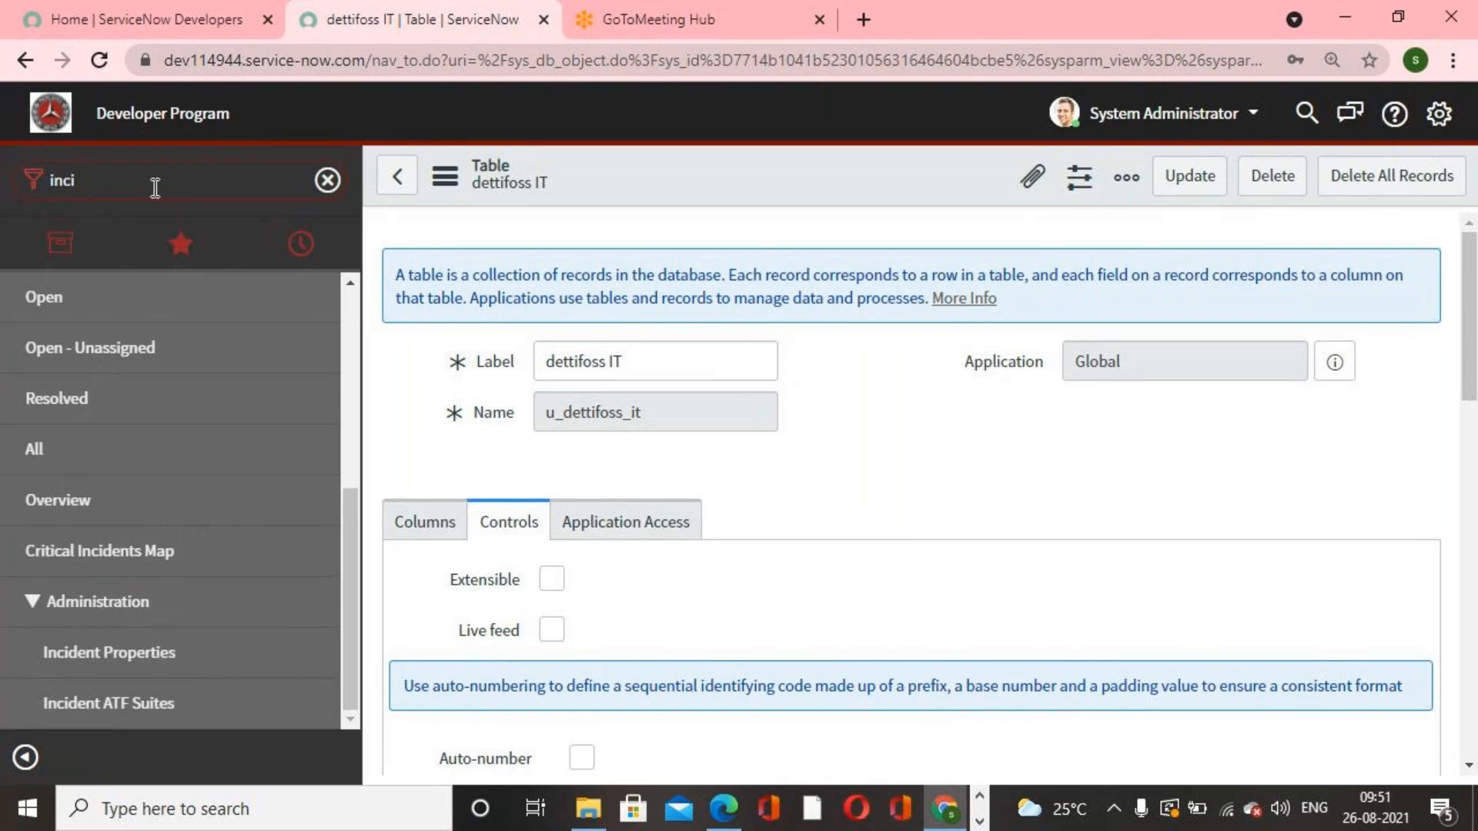
scroll(150, 553, down, 4)
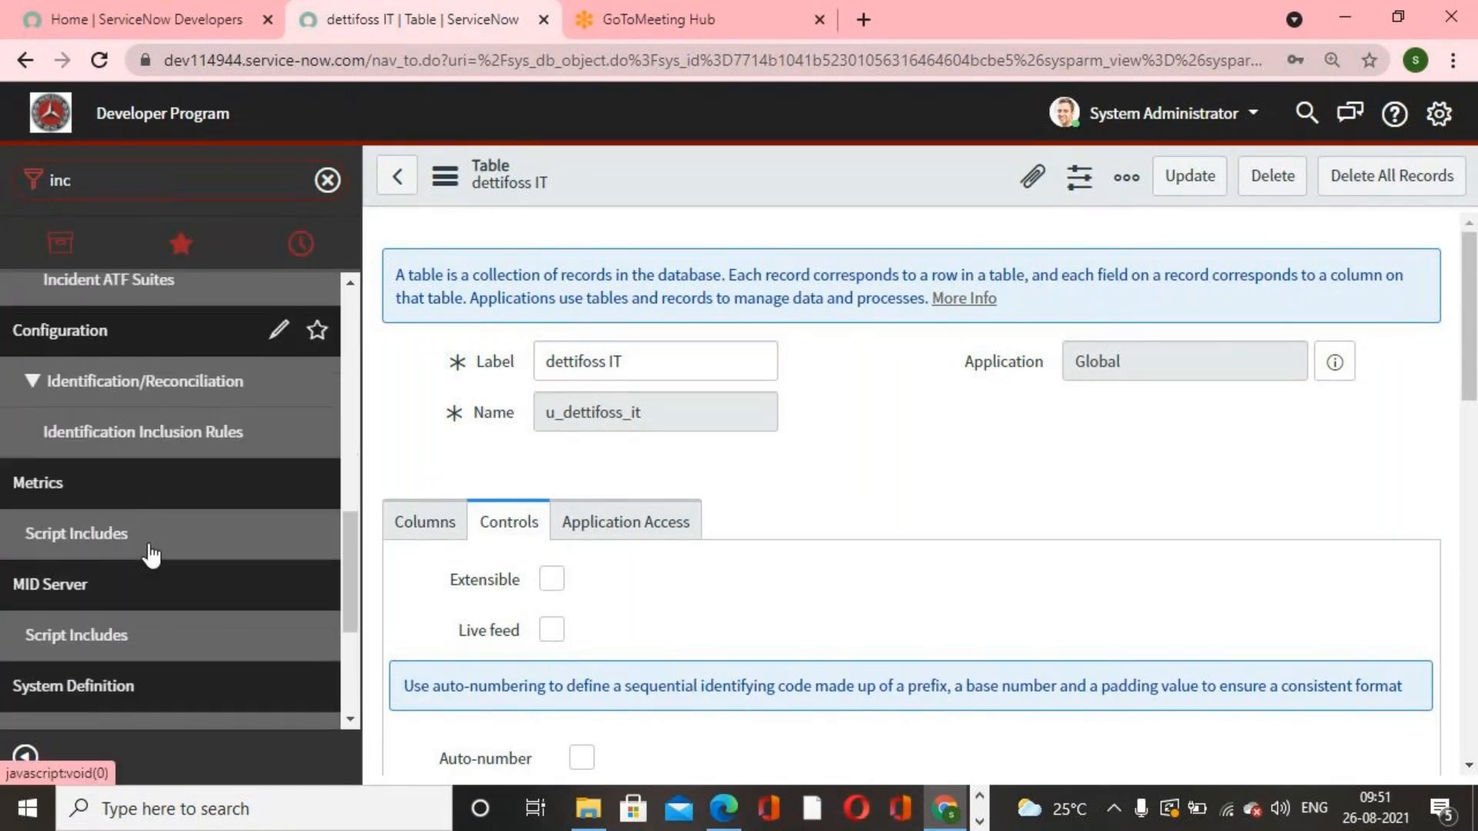
scroll(150, 553, down, 2)
scroll(150, 553, up, 5)
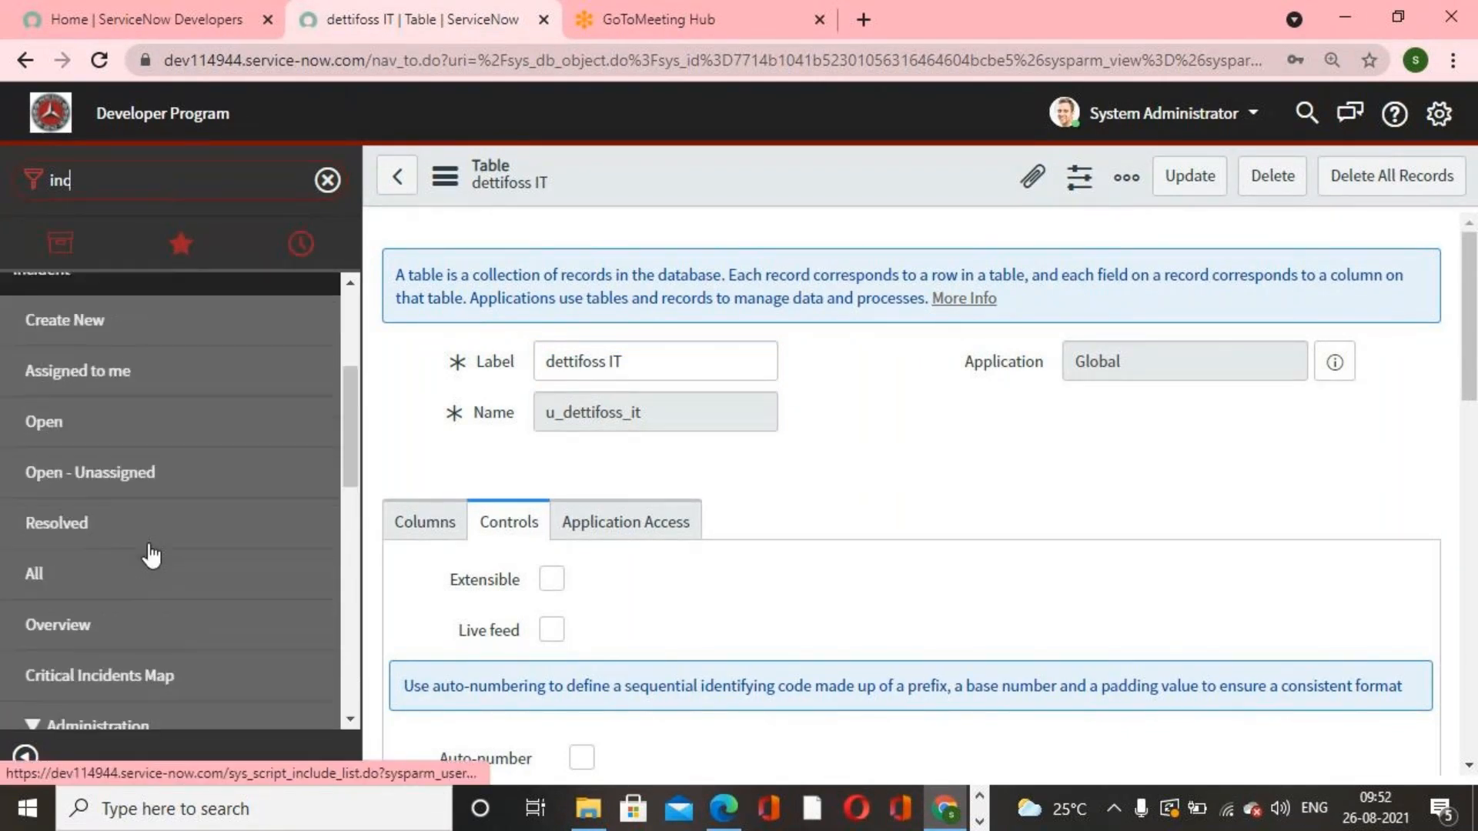
scroll(150, 554, up, 1)
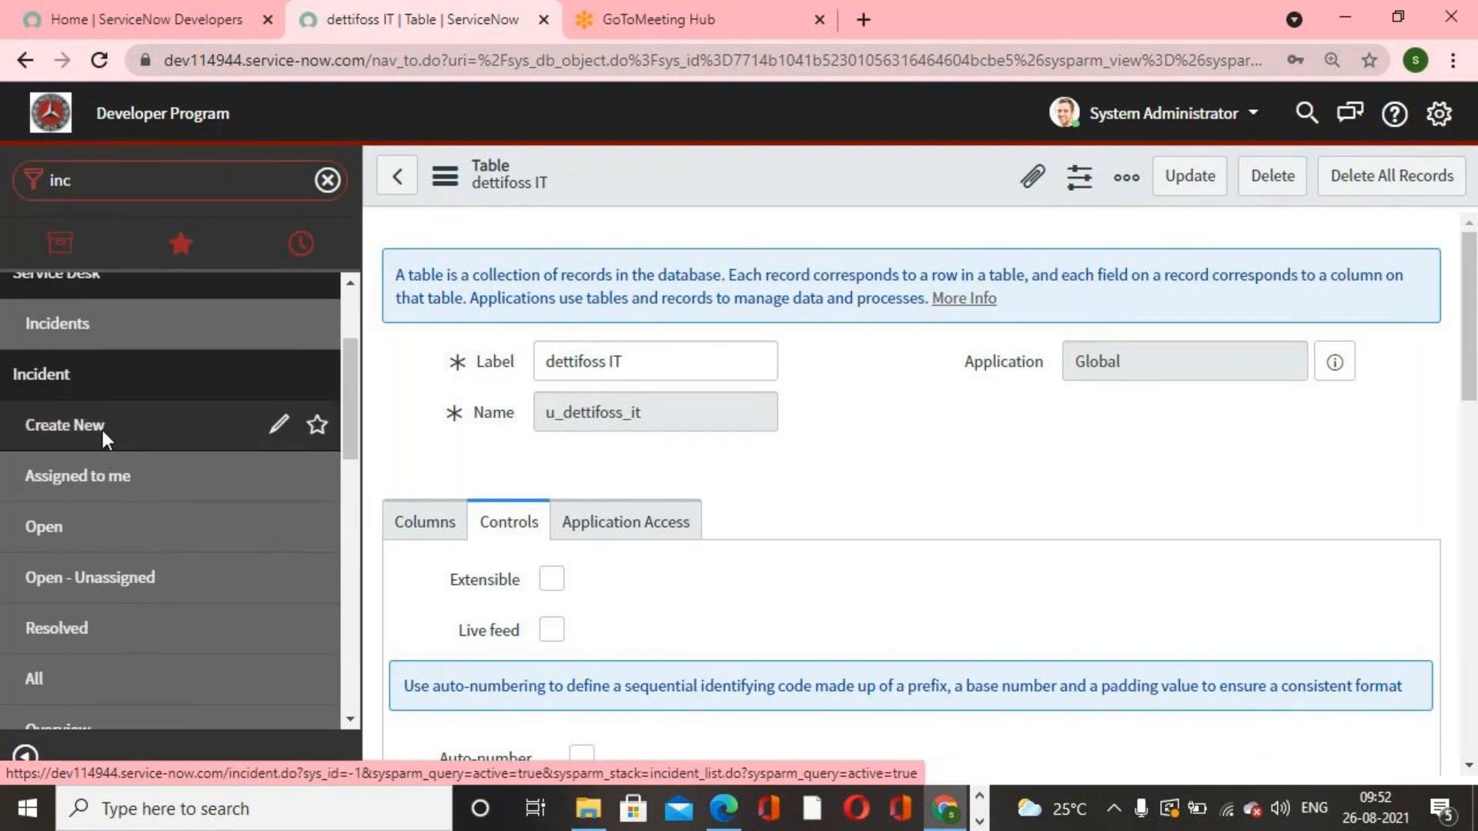
click(100, 428)
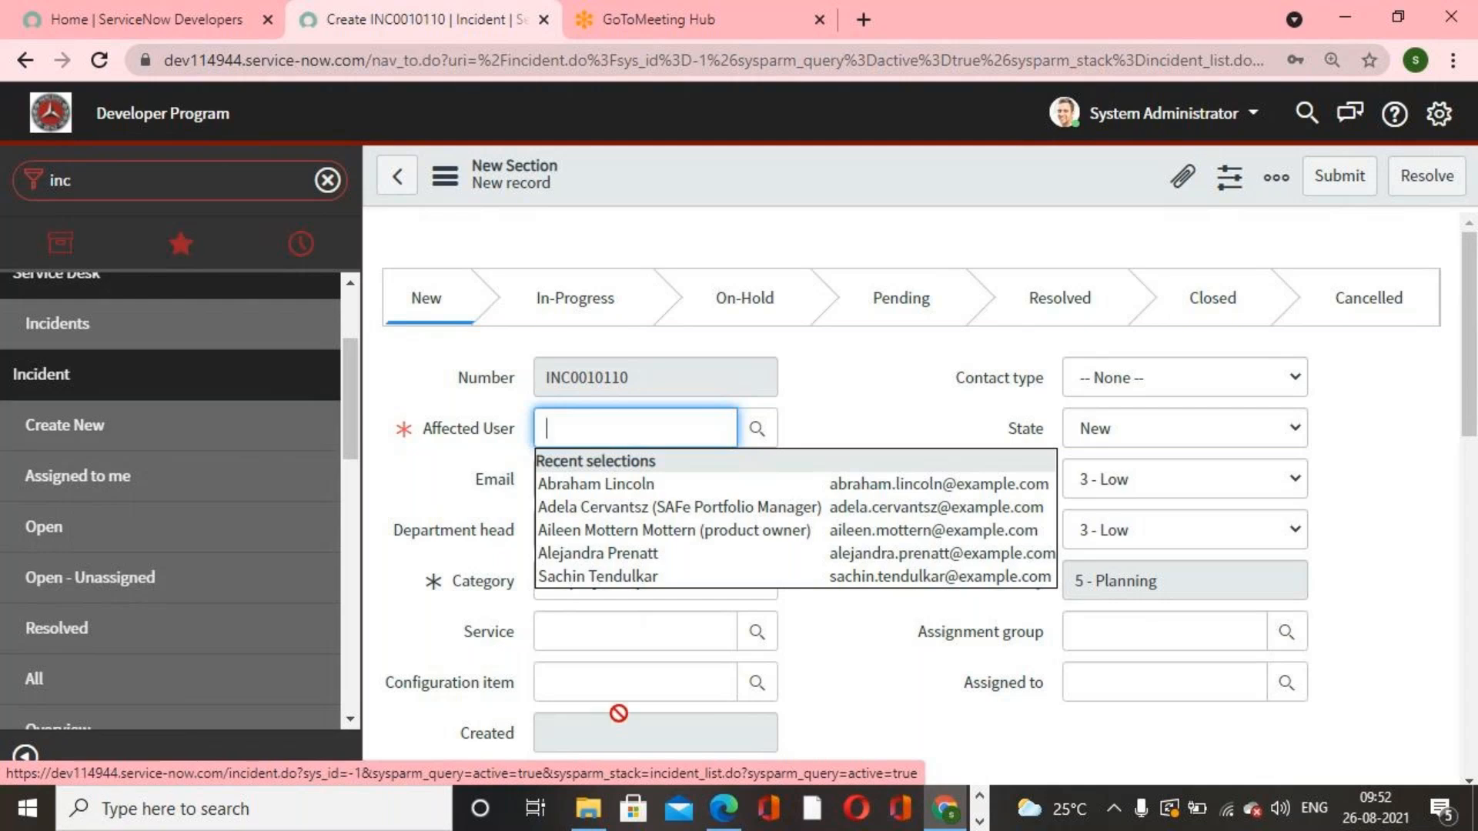
click(885, 684)
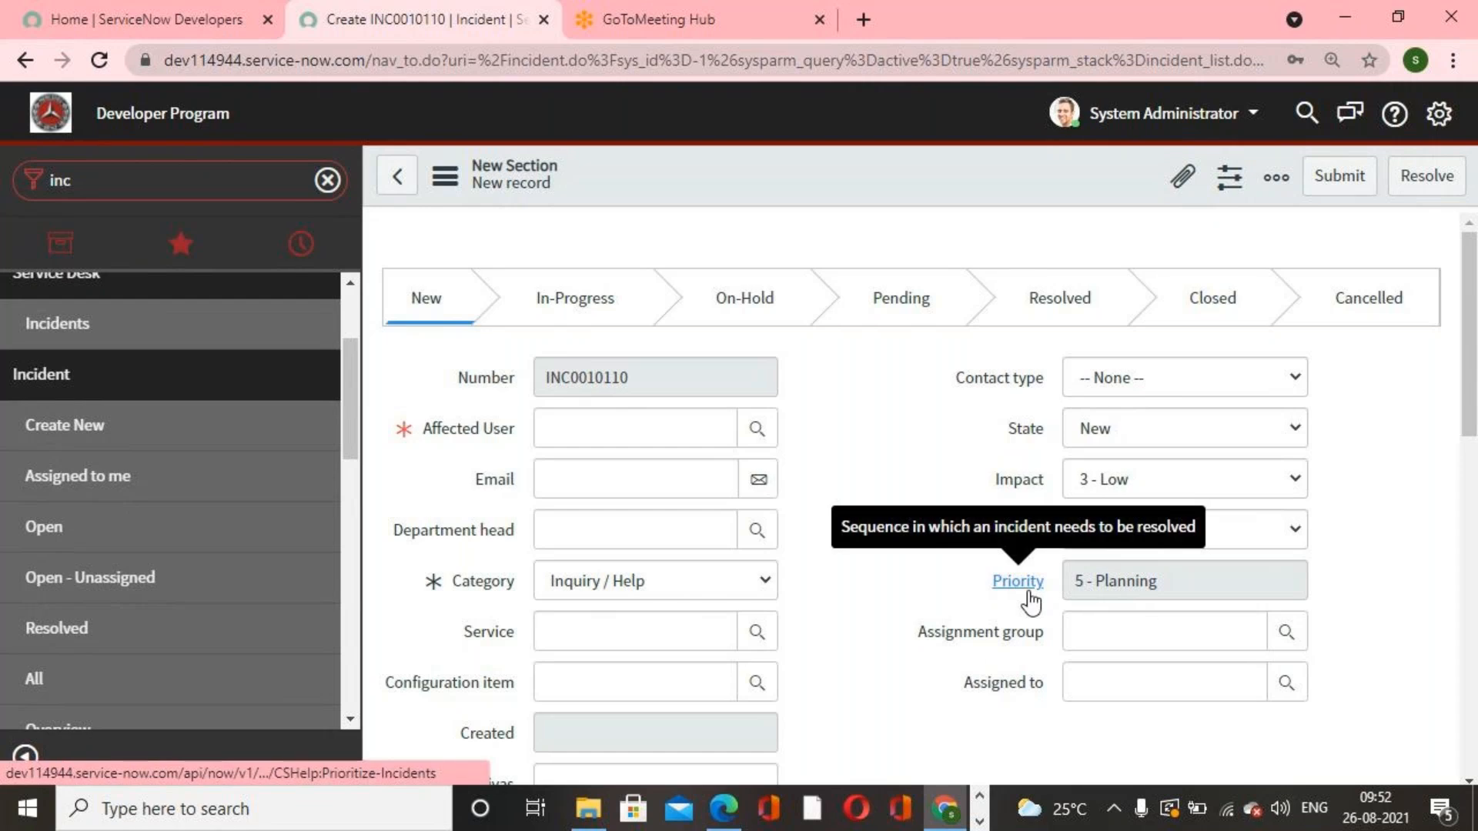
scroll(930, 677, down, 2)
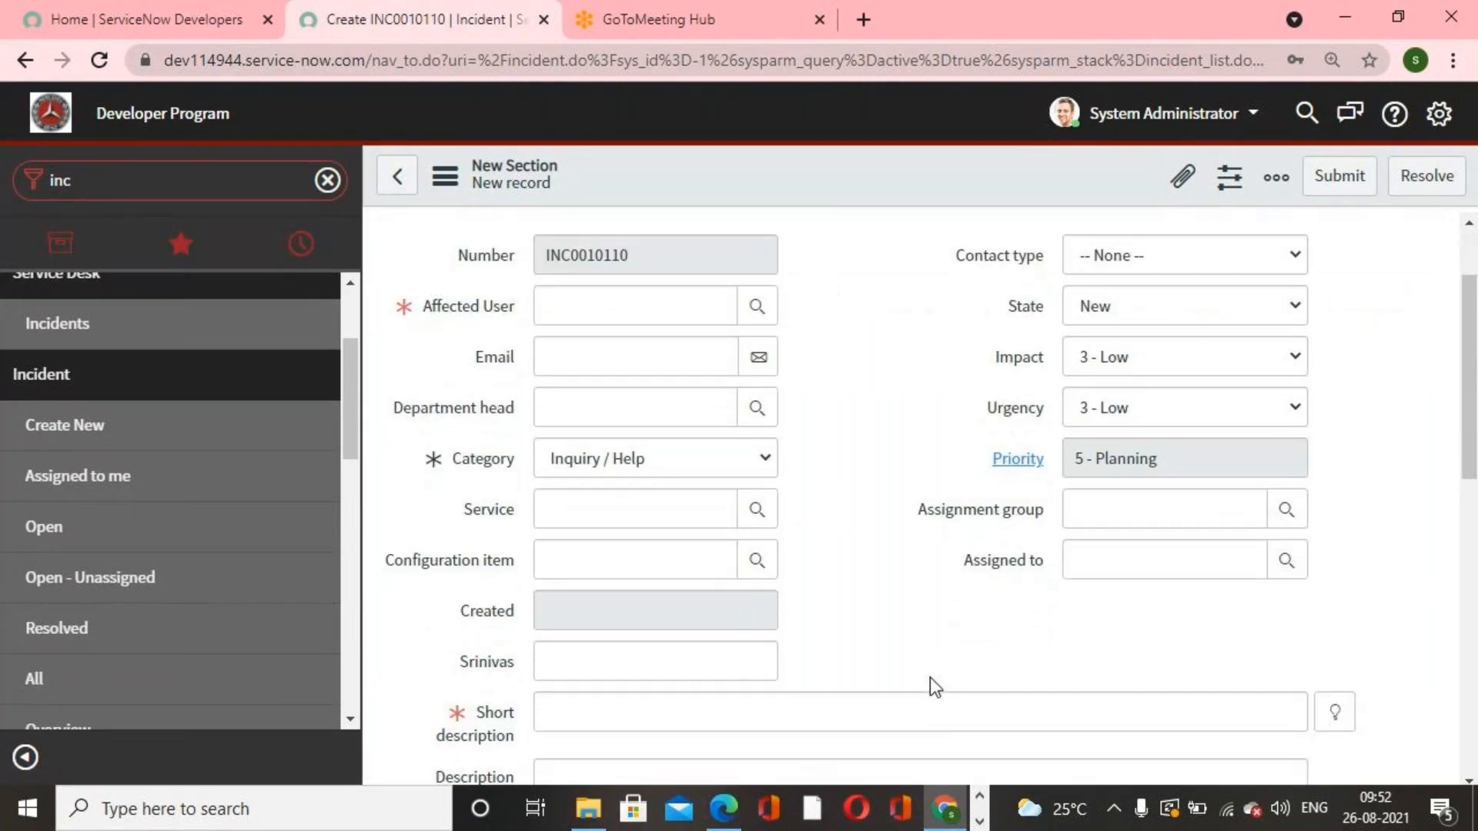
scroll(930, 677, up, 2)
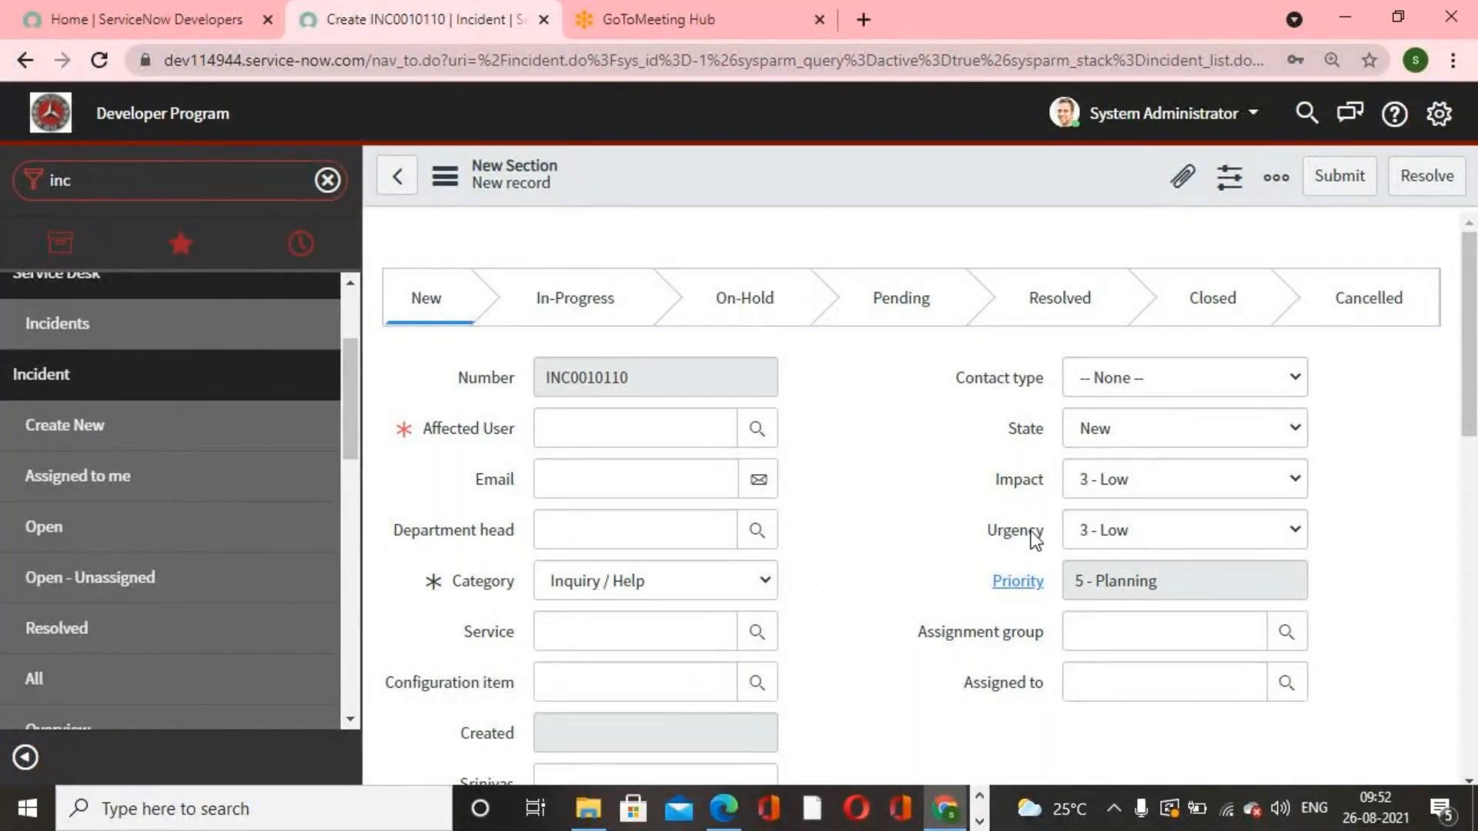
Step: Filter the navigator for problem and open a new Problem form to look over its fields
click(157, 185)
text(problem)
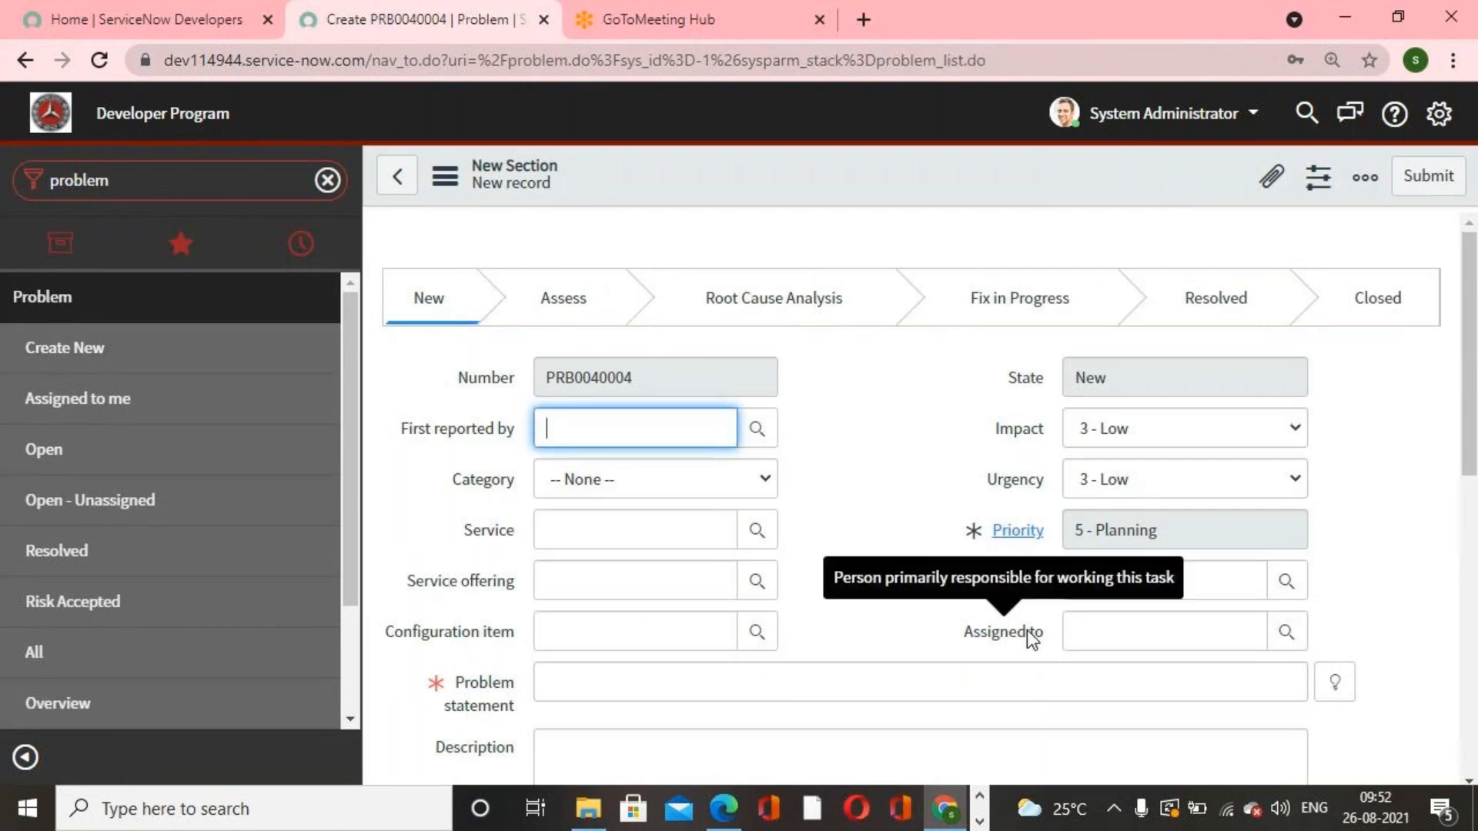
click(844, 486)
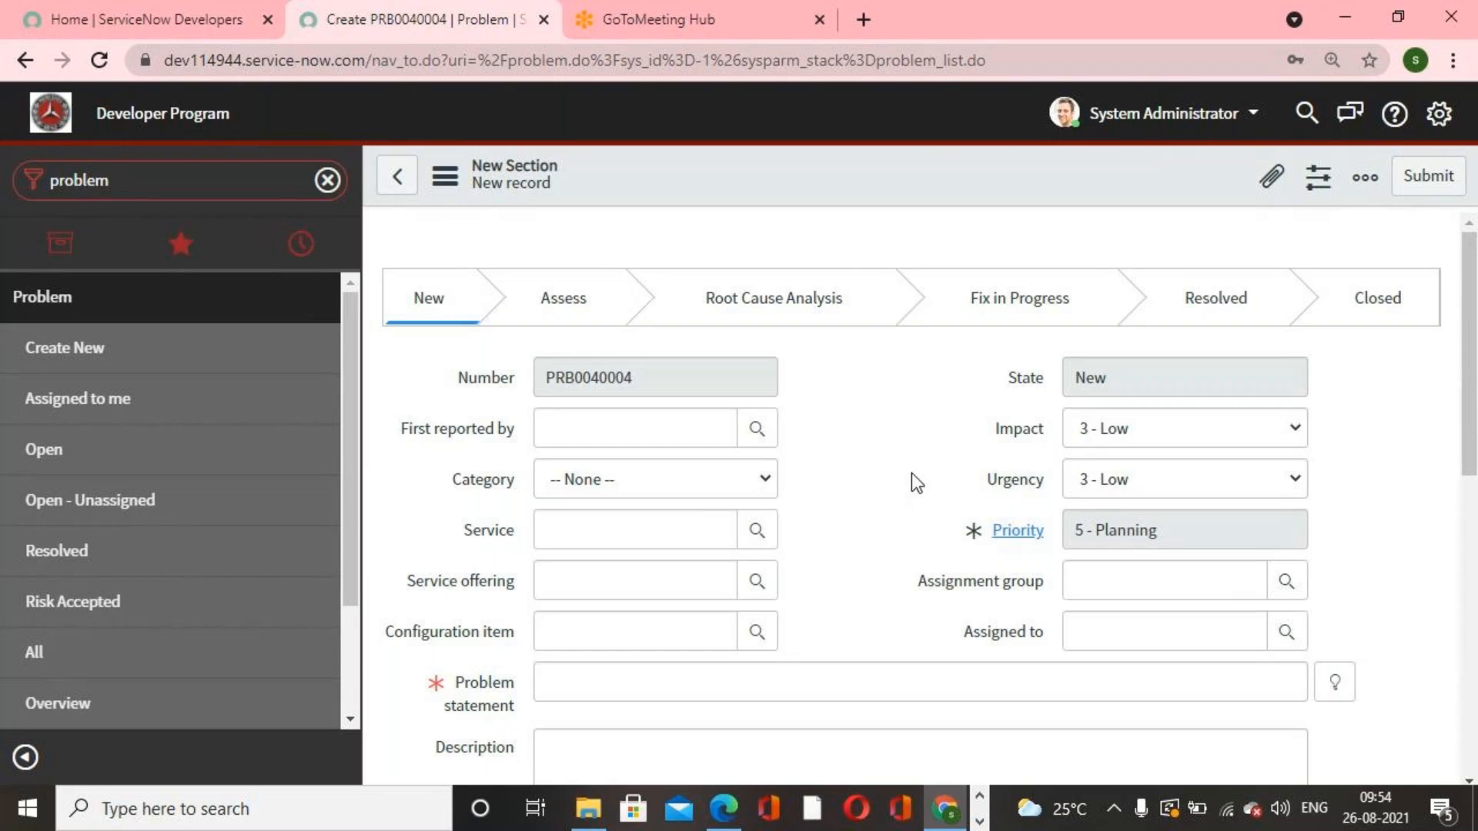
scroll(912, 473, down, 2)
scroll(911, 472, up, 2)
click(980, 821)
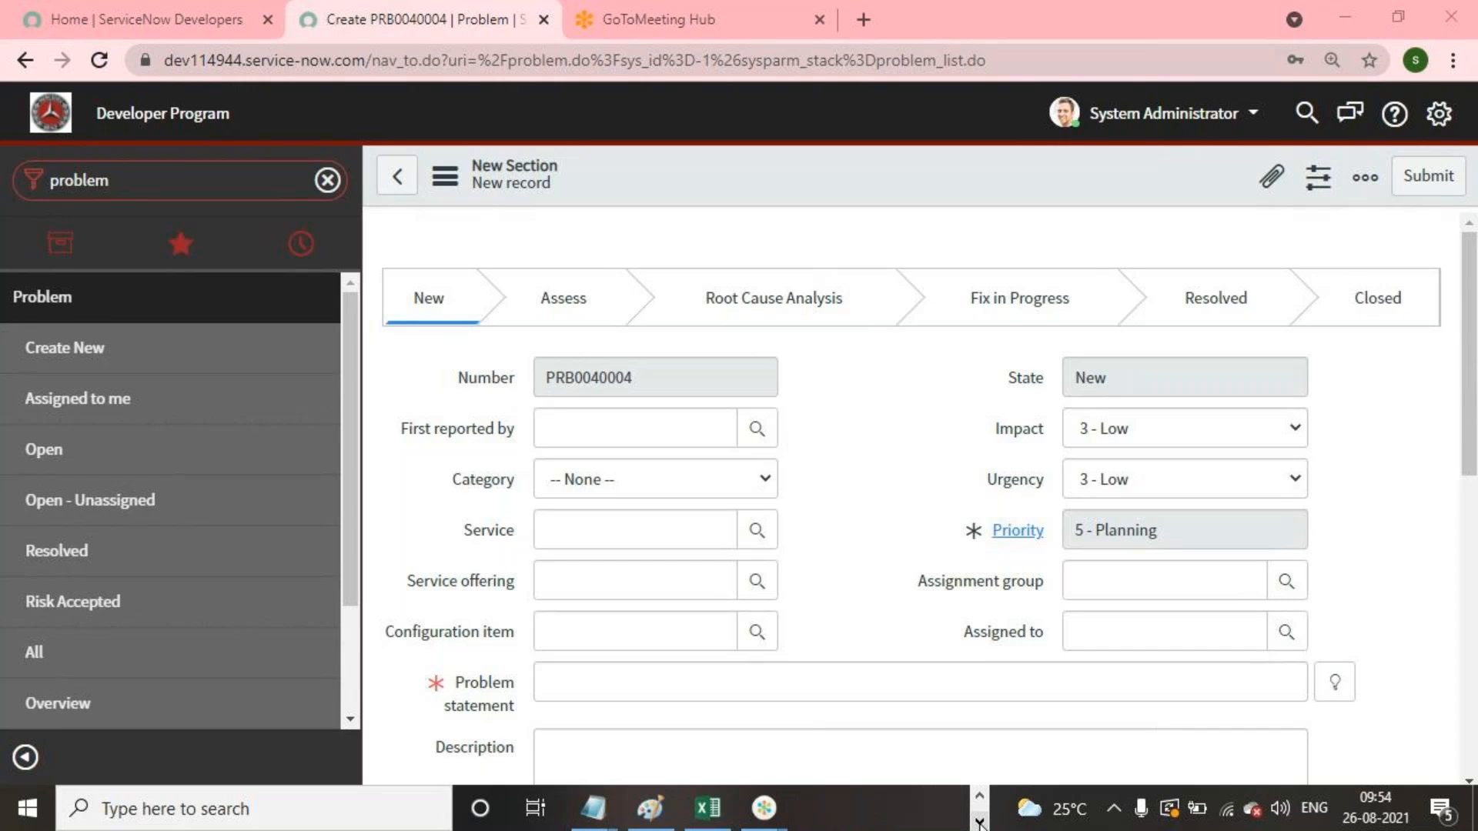
mouse_move(779, 814)
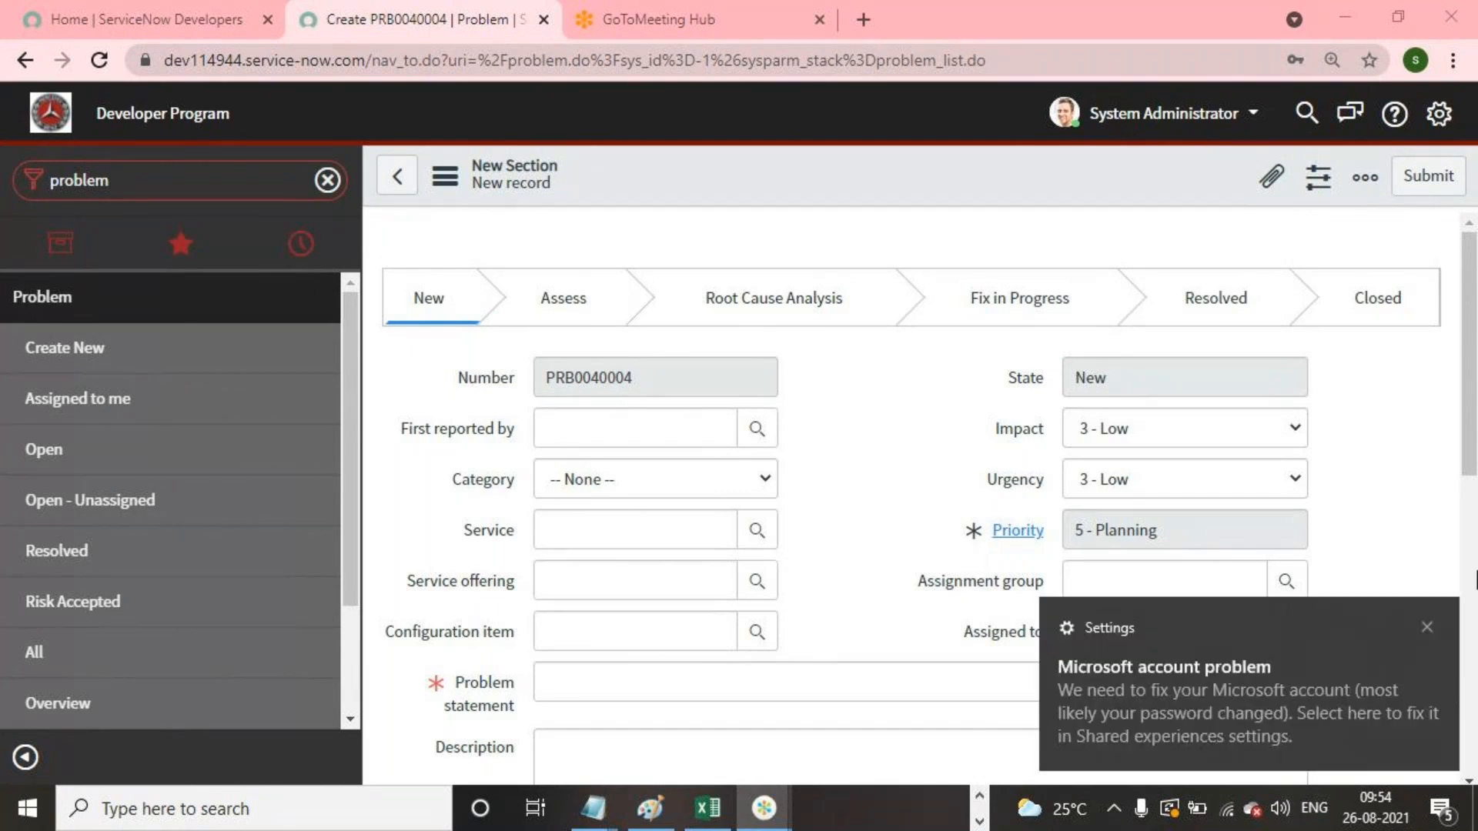
click(1428, 626)
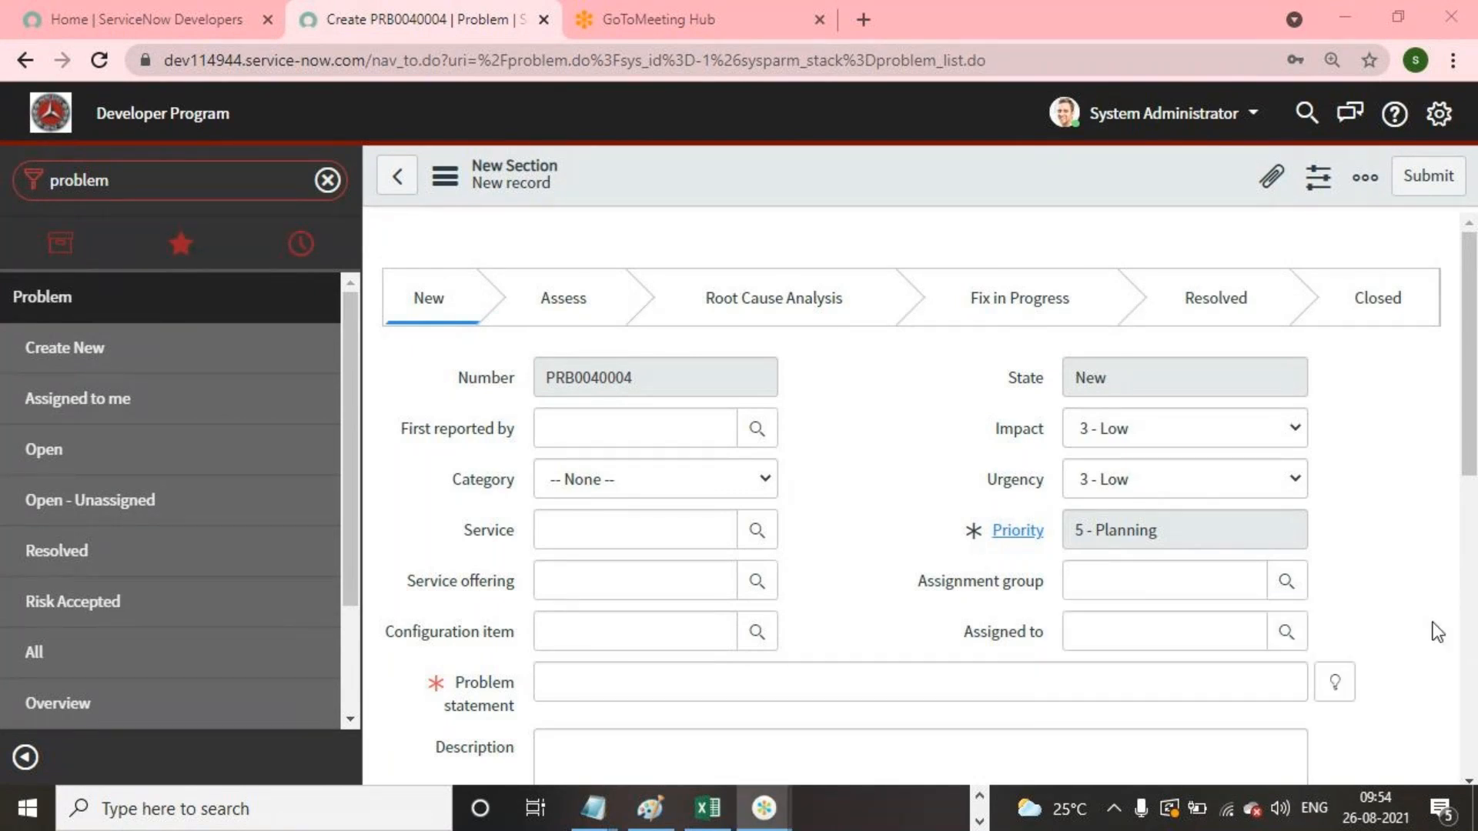